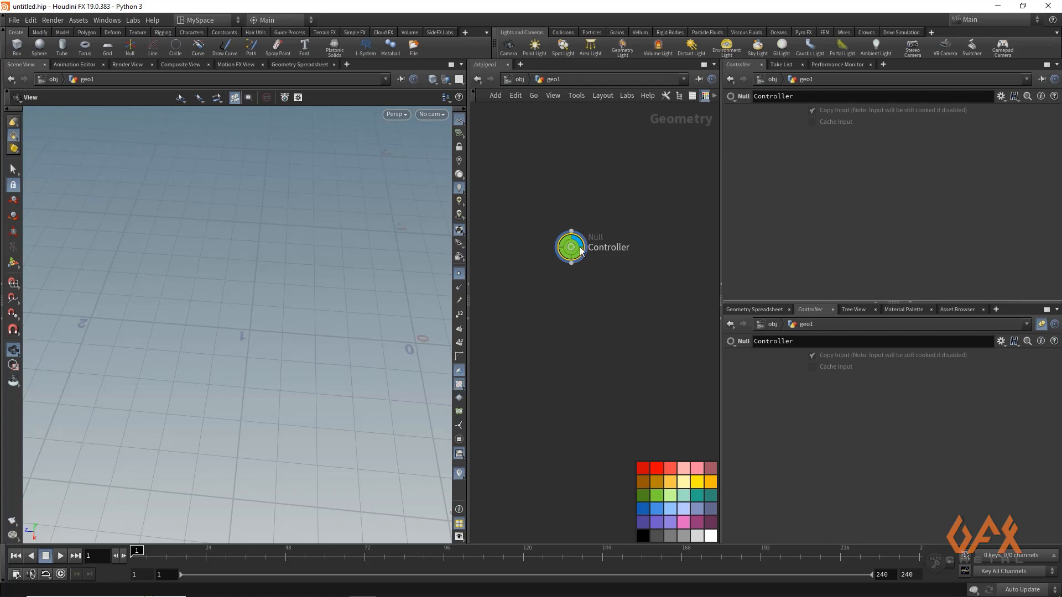
# Add a float parameter named len with the label "Leaf Lenght" to the Controller null's parameter interface.
pyautogui.moveTo(576, 254); pyautogui.dragTo(636, 308)
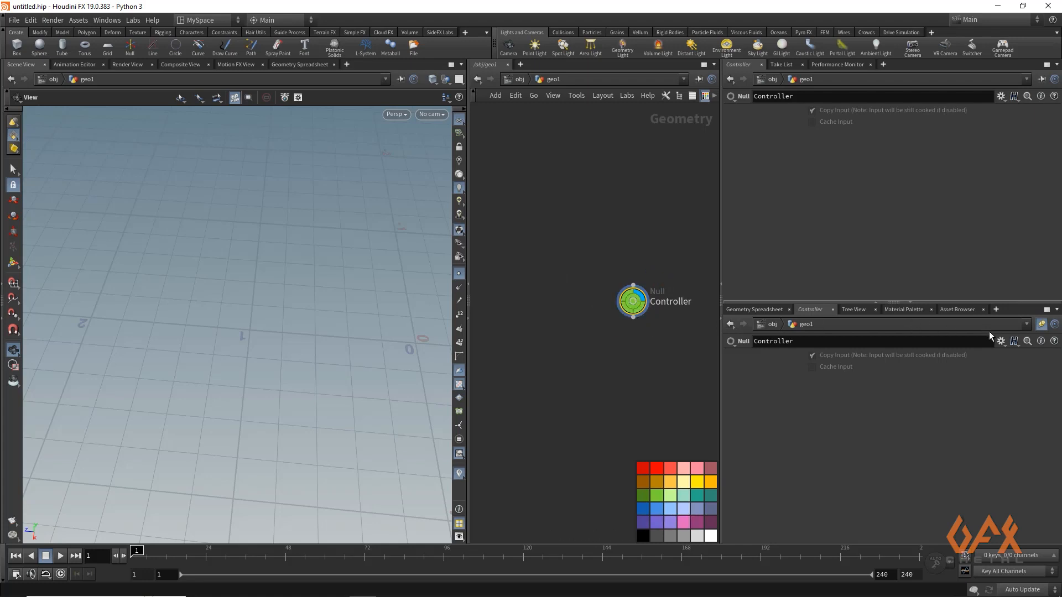
pyautogui.click(1002, 342)
pyautogui.click(938, 352)
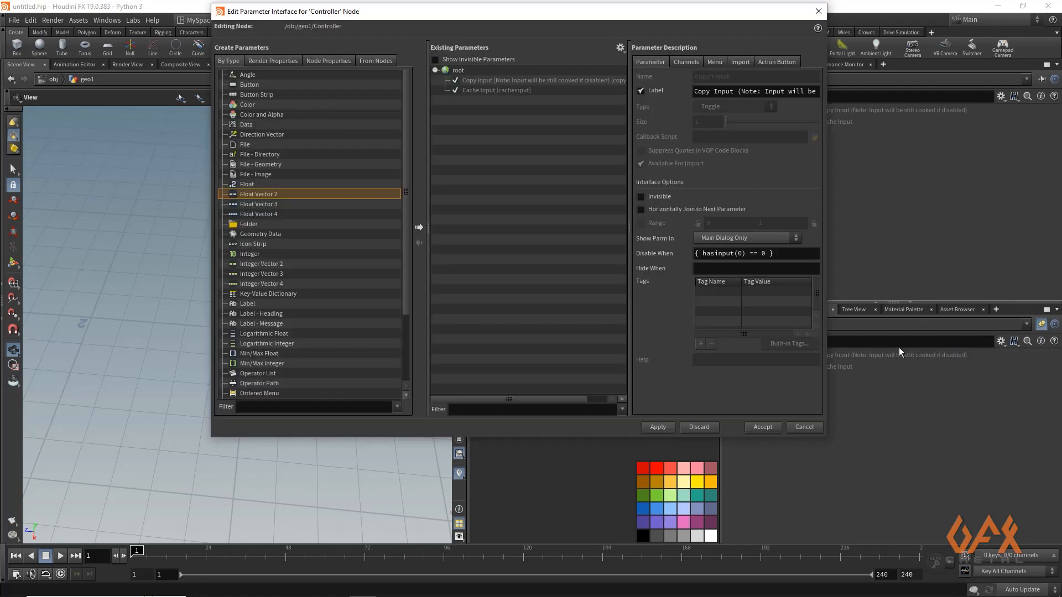
pyautogui.click(248, 185)
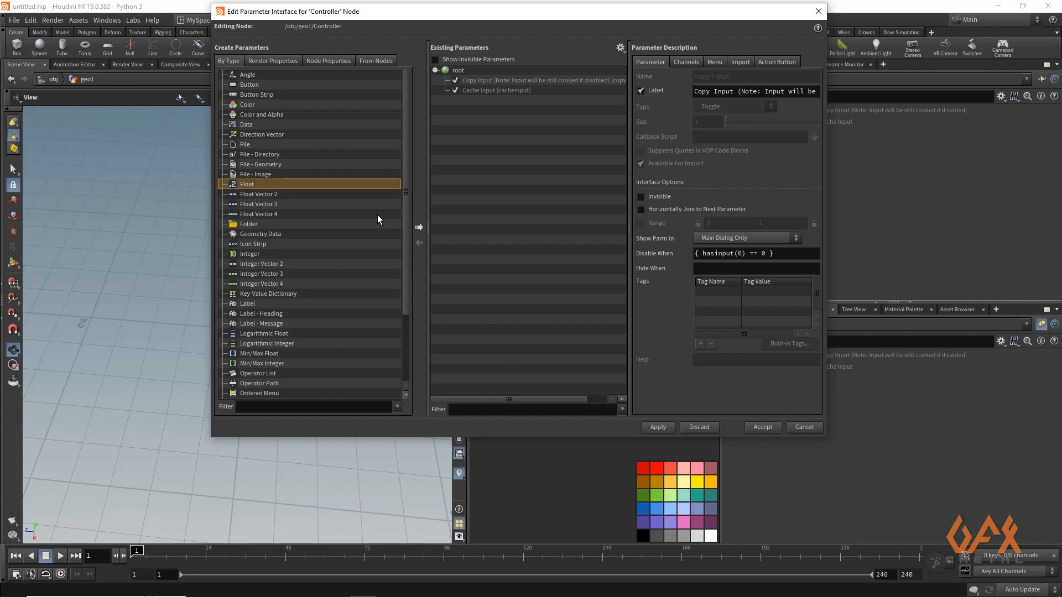
pyautogui.click(421, 226)
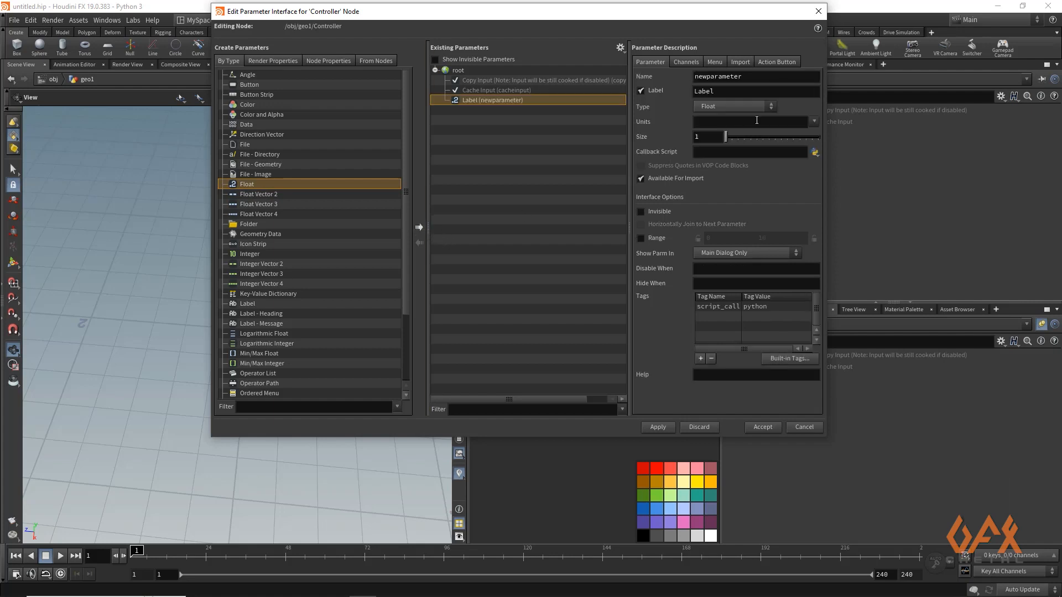
pyautogui.doubleClick(762, 76)
pyautogui.write('len')
pyautogui.press('Tab')
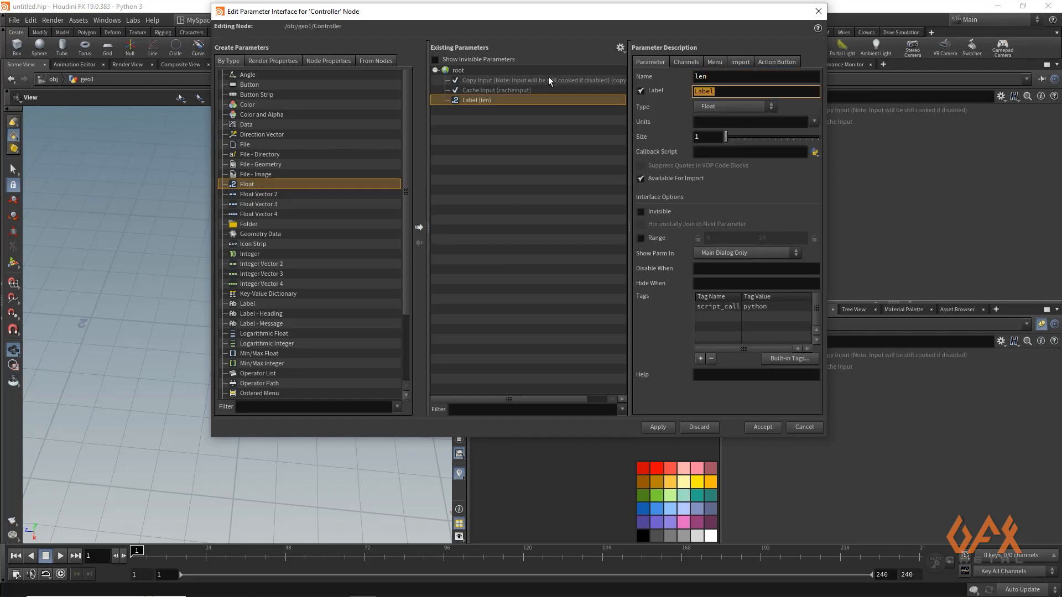
pyautogui.write('Leaf Lenght')
# Enable the 0 to 10 range for the Leaf Lenght parameter and set its default to 1.
pyautogui.click(640, 237)
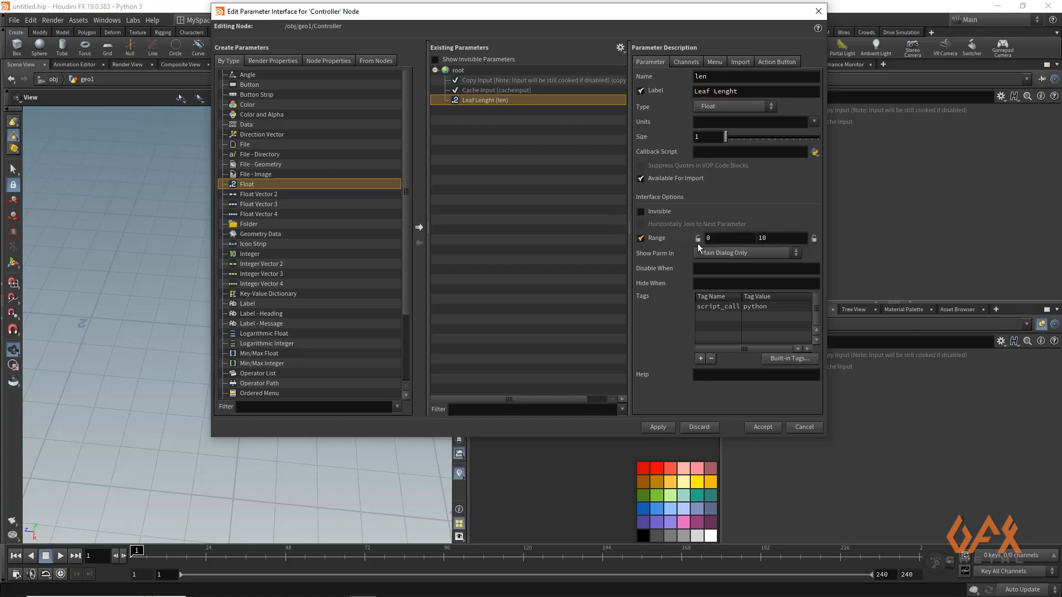
pyautogui.click(685, 62)
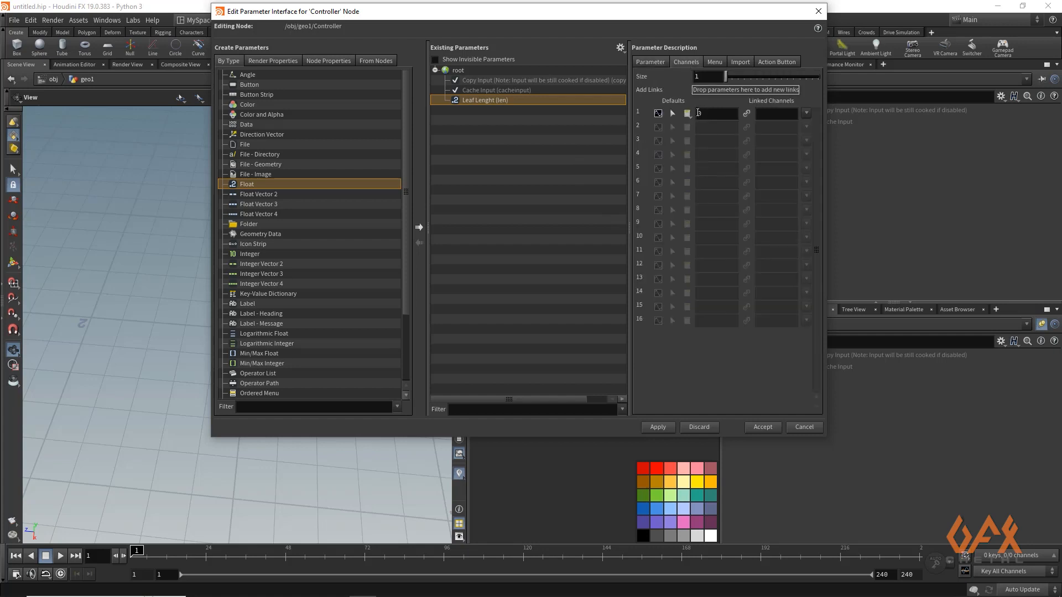
pyautogui.press('BackSpace')
pyautogui.write('1')
pyautogui.click(650, 63)
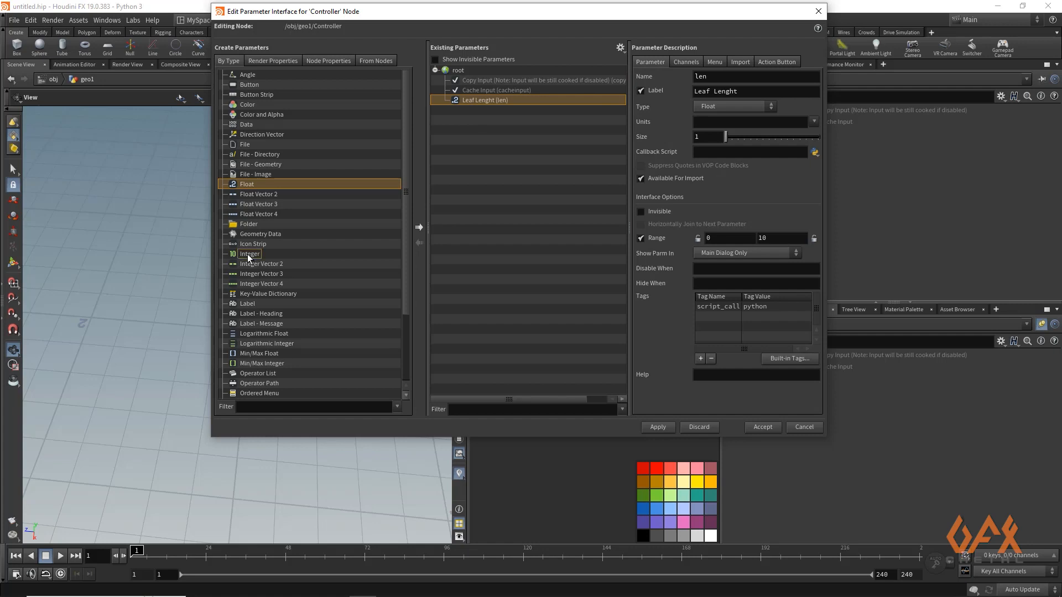
# Add an integer parameter named seg with the label "Base Curve Segments" below Leaf Lenght.
pyautogui.click(250, 255)
pyautogui.click(420, 227)
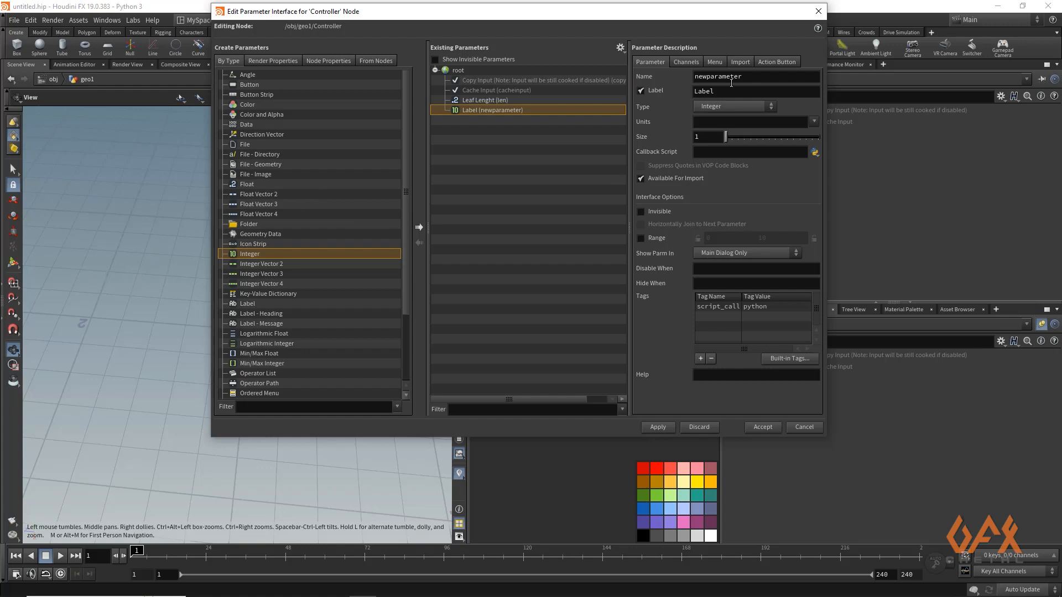
pyautogui.doubleClick(754, 77)
pyautogui.write('s')
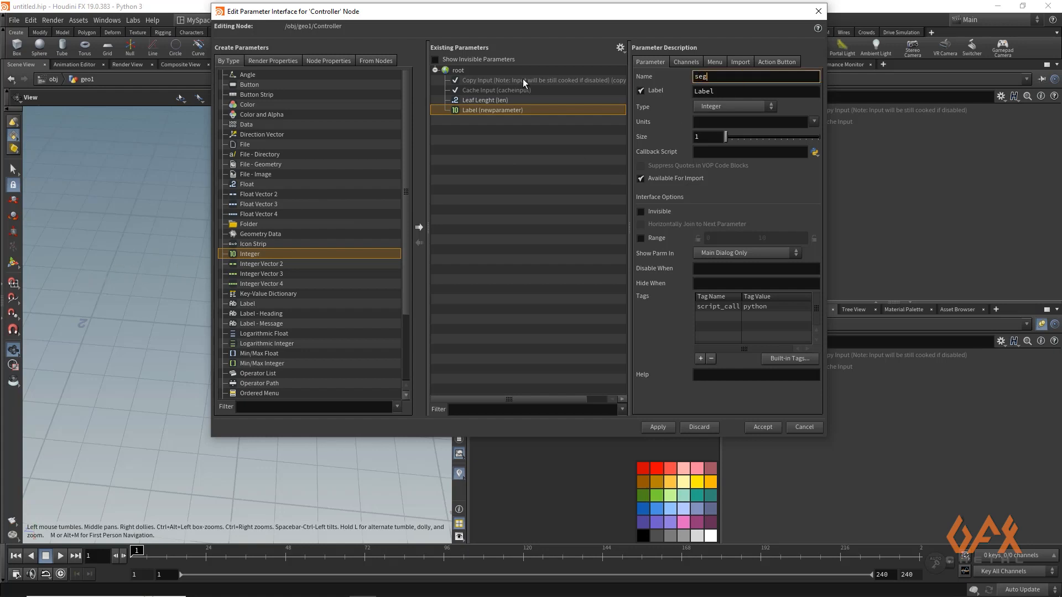
pyautogui.write('eg')
pyautogui.press('Tab')
pyautogui.write('Bas')
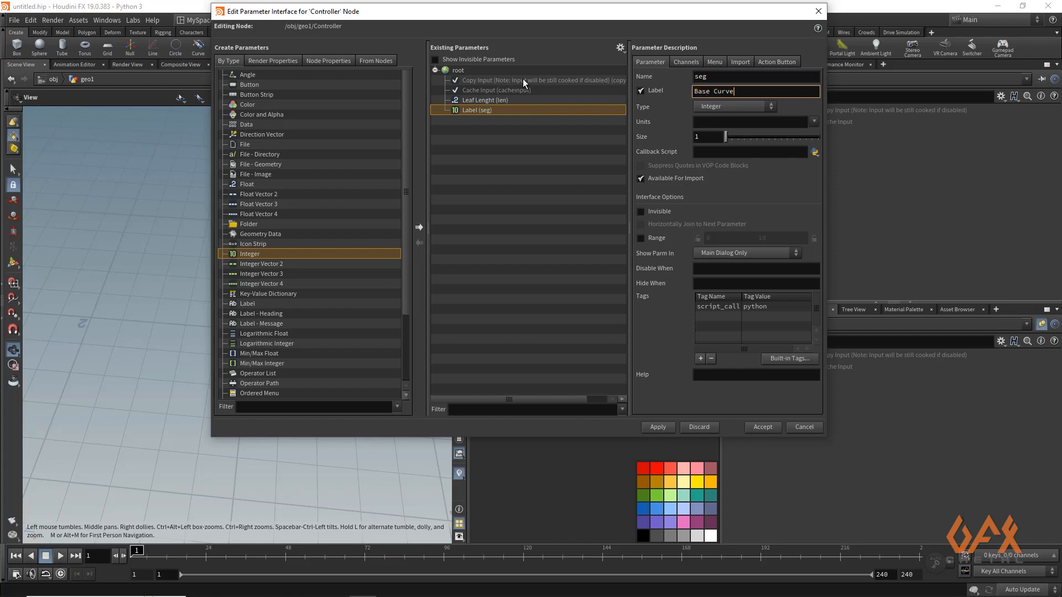
pyautogui.write('e Curve Segments')
# Enable the Base Curve Segments range with a maximum of 30 and set its default to 10.
pyautogui.click(641, 238)
pyautogui.doubleClick(767, 238)
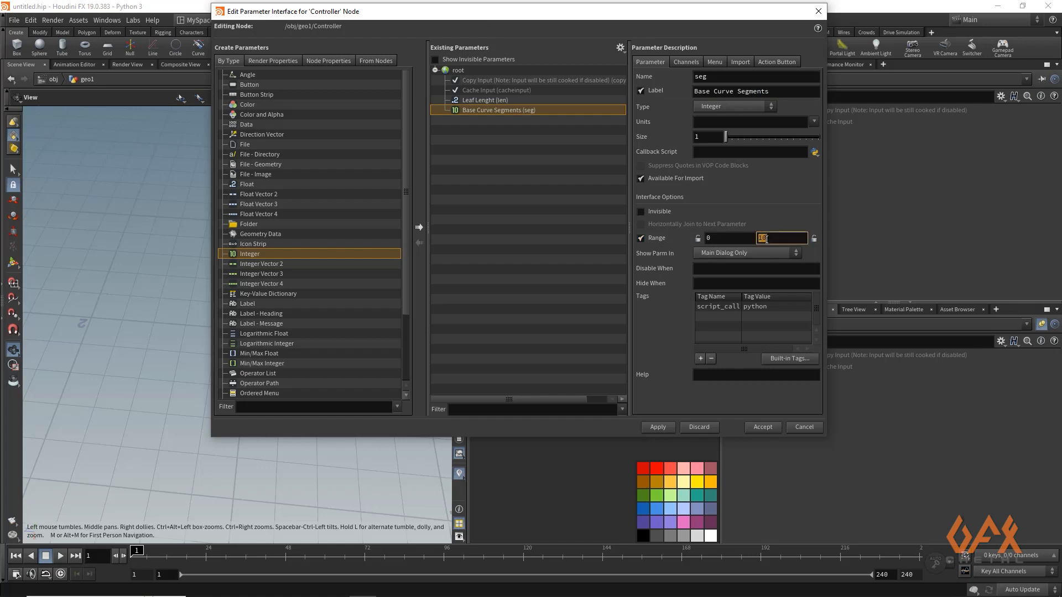
pyautogui.write('30')
pyautogui.click(685, 62)
pyautogui.doubleClick(709, 113)
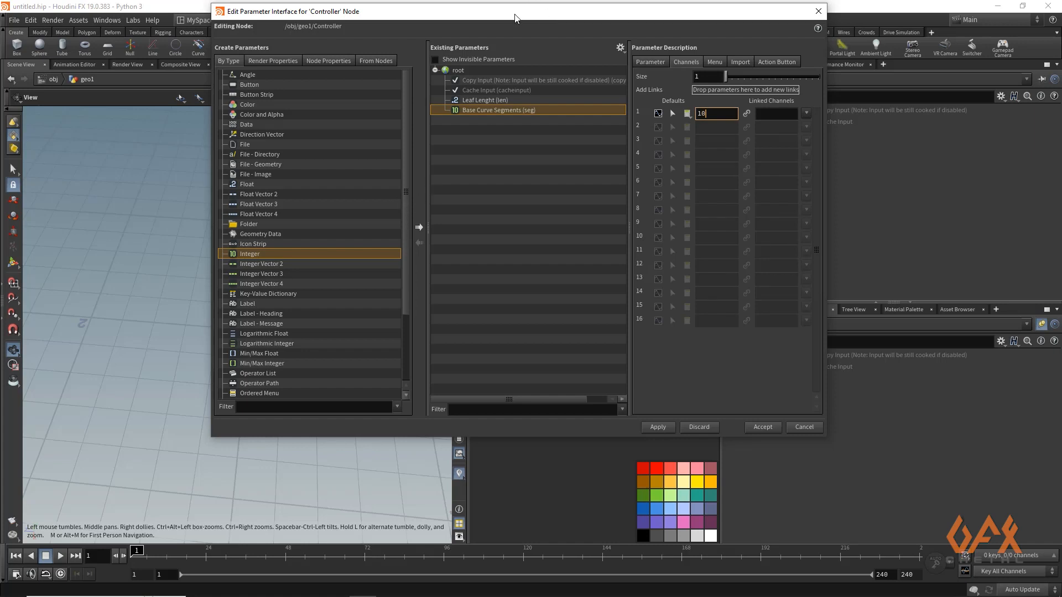
# Add another float parameter named body_area with the label "Body Area" to the Controller.
pyautogui.moveTo(515, 15); pyautogui.dragTo(550, 23)
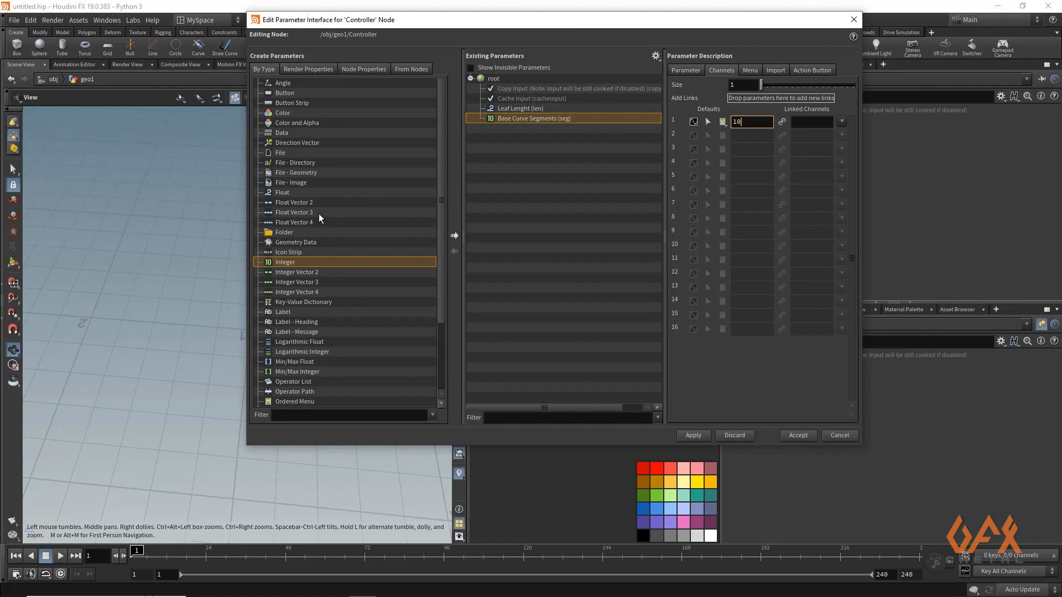
pyautogui.click(294, 194)
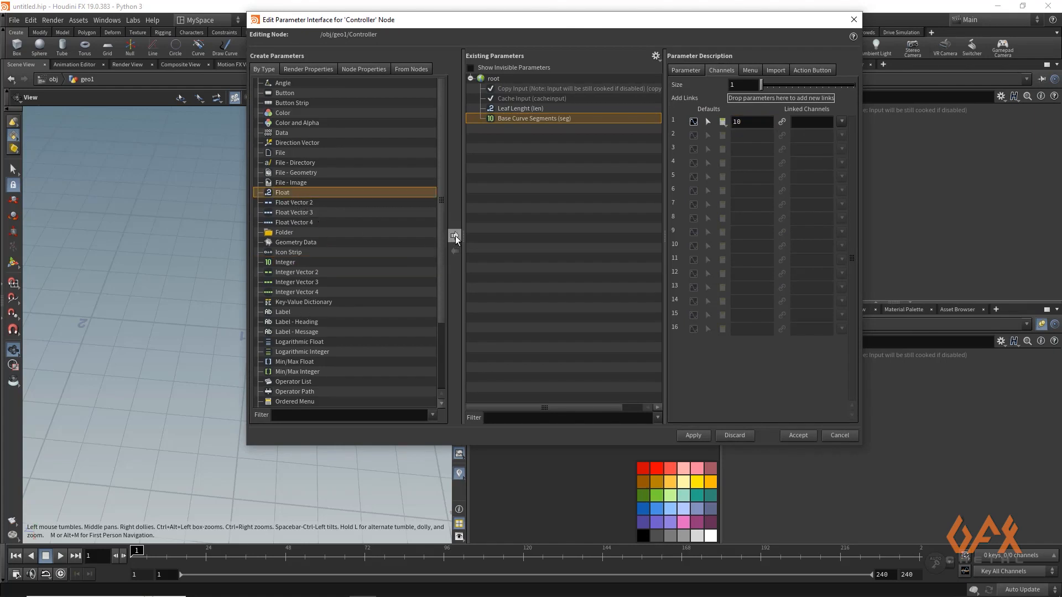
pyautogui.click(455, 236)
pyautogui.click(685, 69)
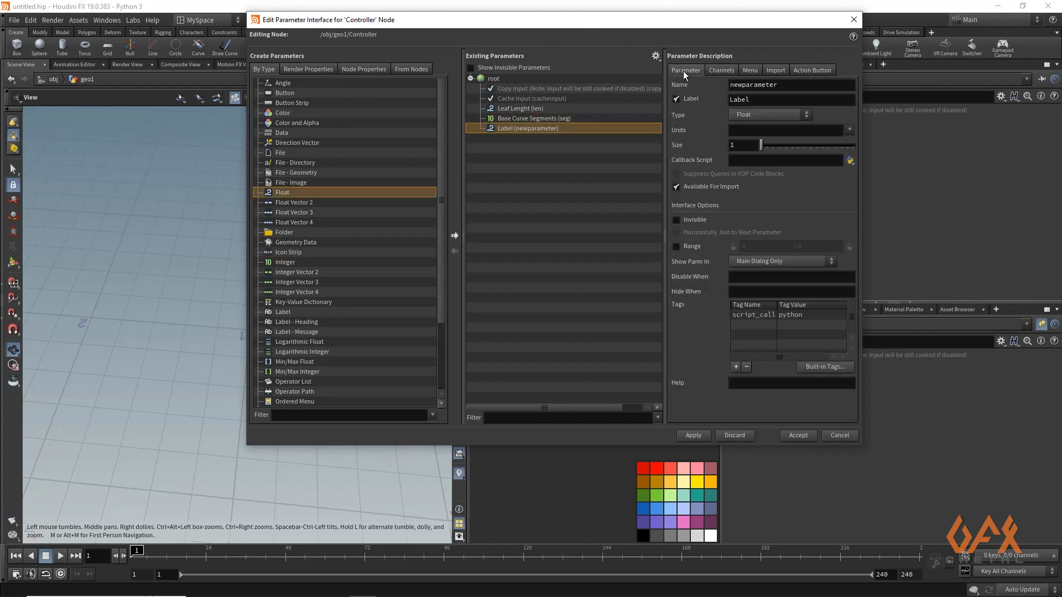
pyautogui.doubleClick(789, 87)
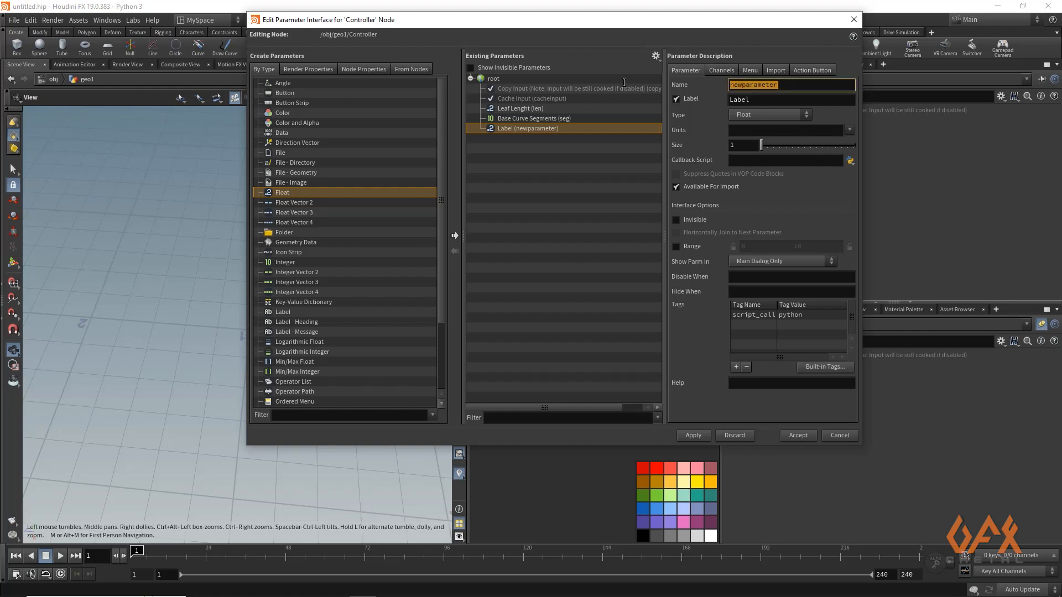
pyautogui.write('body_a')
pyautogui.press('BackSpace')
pyautogui.press('BackSpace')
pyautogui.press('BackSpace')
pyautogui.press('Tab')
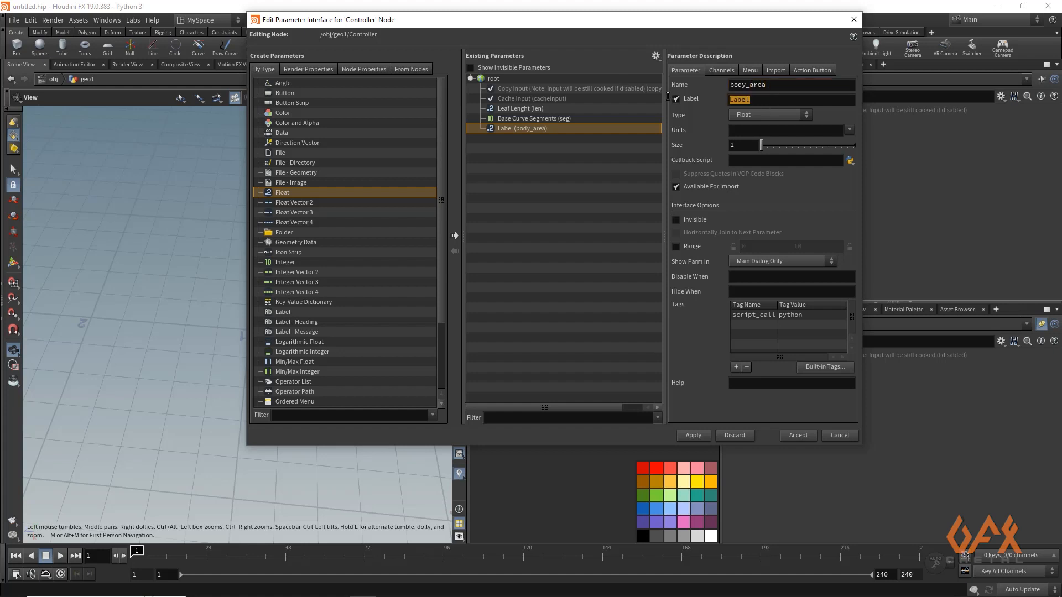
pyautogui.write('Body ')
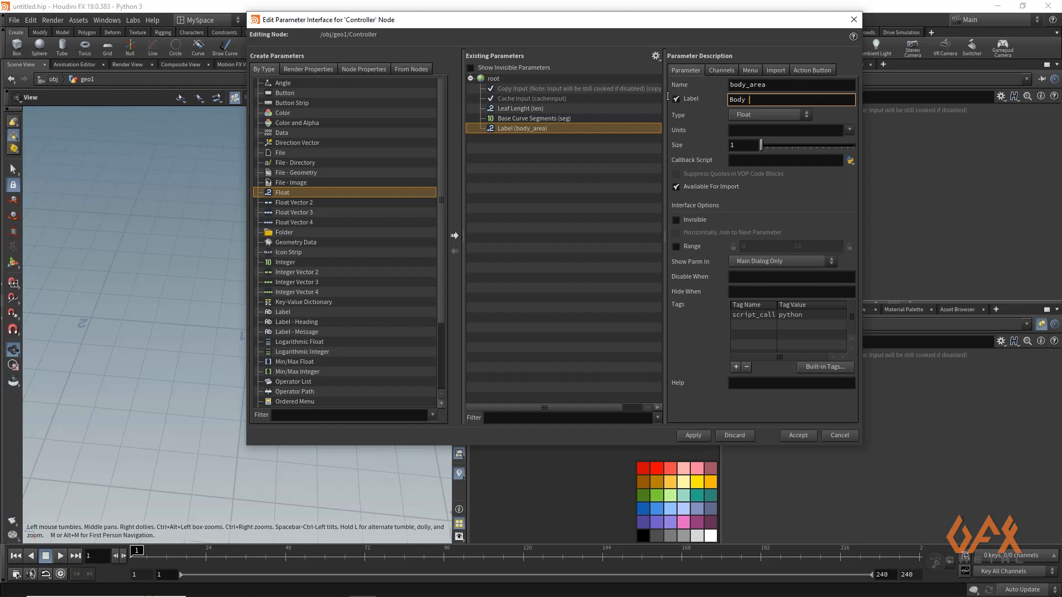
pyautogui.write('Area')
# Enable and adjust the value range for Body Area and set its default to 0.2.
pyautogui.click(675, 246)
pyautogui.doubleClick(816, 247)
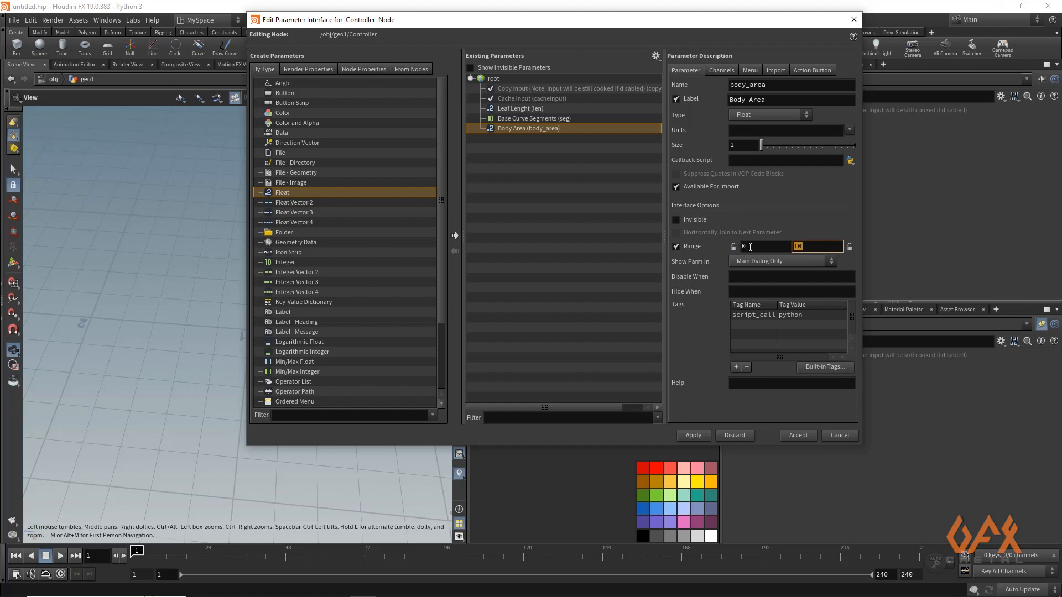
pyautogui.click(750, 246)
pyautogui.press('Tab')
pyautogui.write('.')
pyautogui.click(718, 71)
pyautogui.click(745, 121)
pyautogui.write('.')
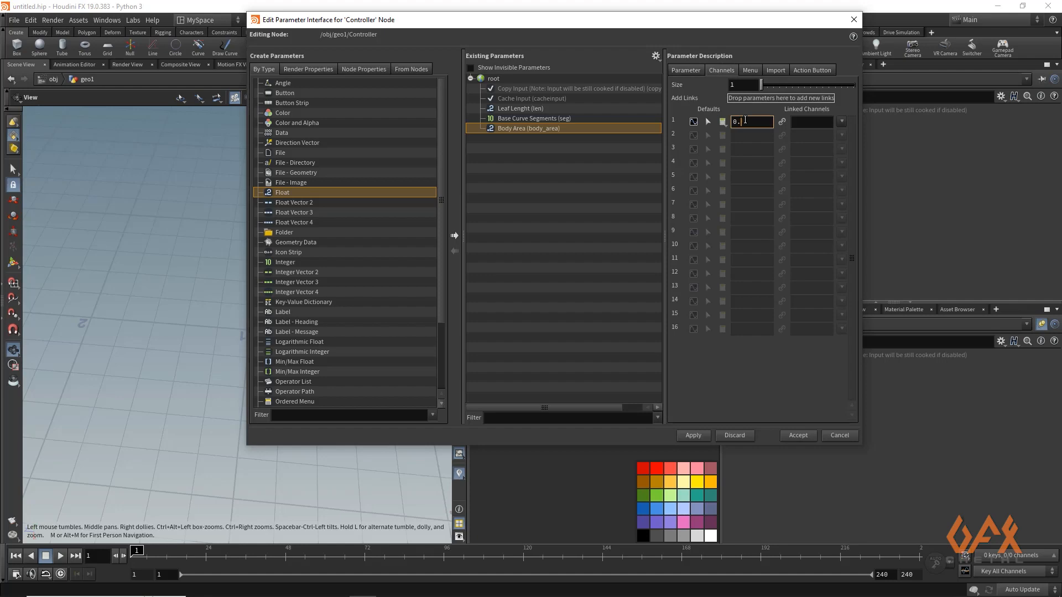
pyautogui.write('2')
# Accept the edited parameter interface and try out the Controller's Body Area value, leaving it at 0.2016.
pyautogui.click(701, 436)
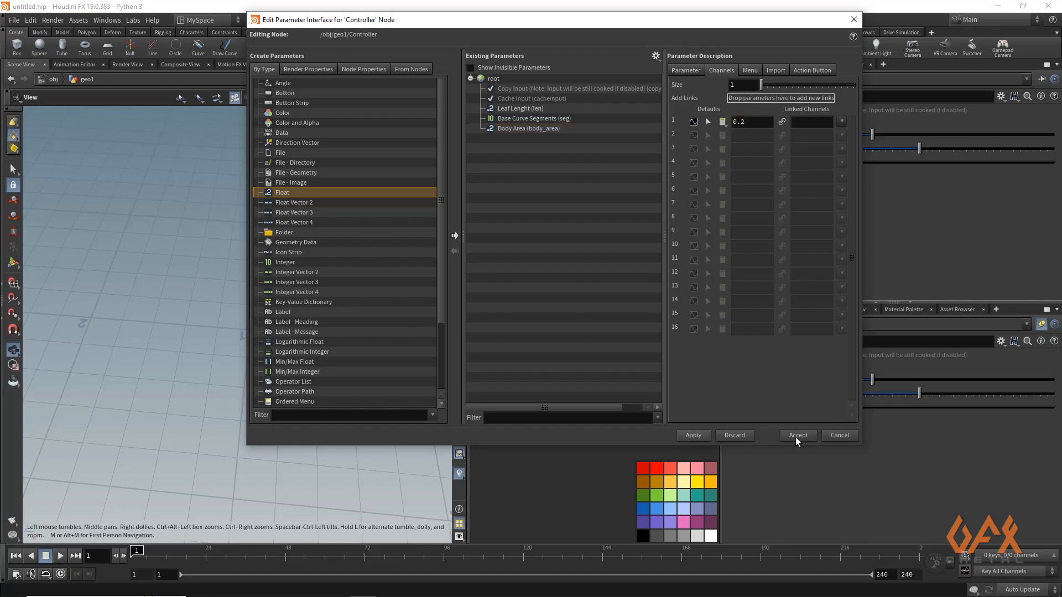
pyautogui.click(798, 435)
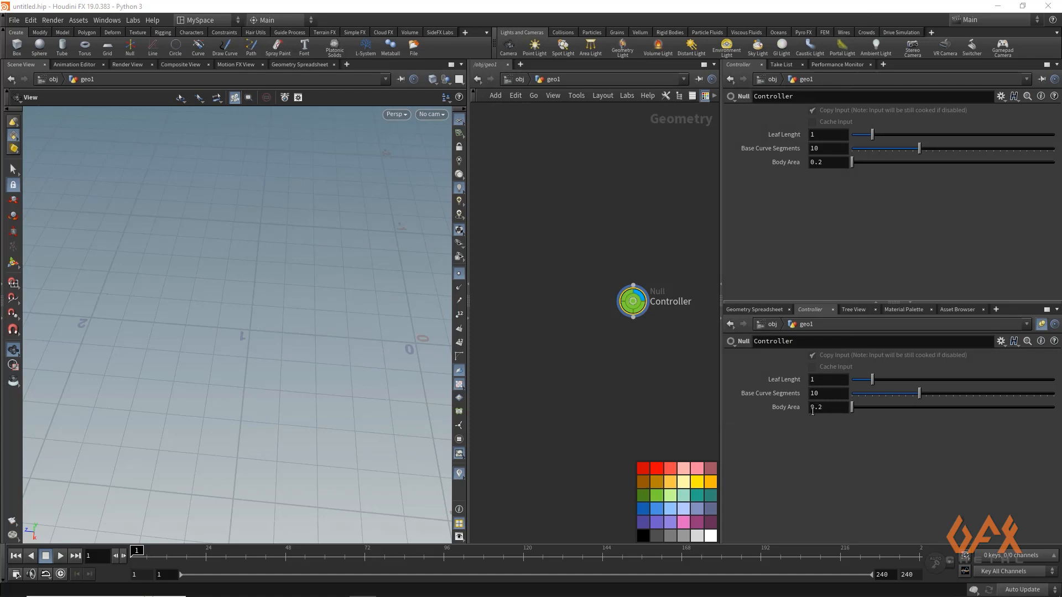
pyautogui.moveTo(837, 407); pyautogui.dragTo(926, 414, button='middle')
pyautogui.moveTo(925, 410); pyautogui.dragTo(852, 413)
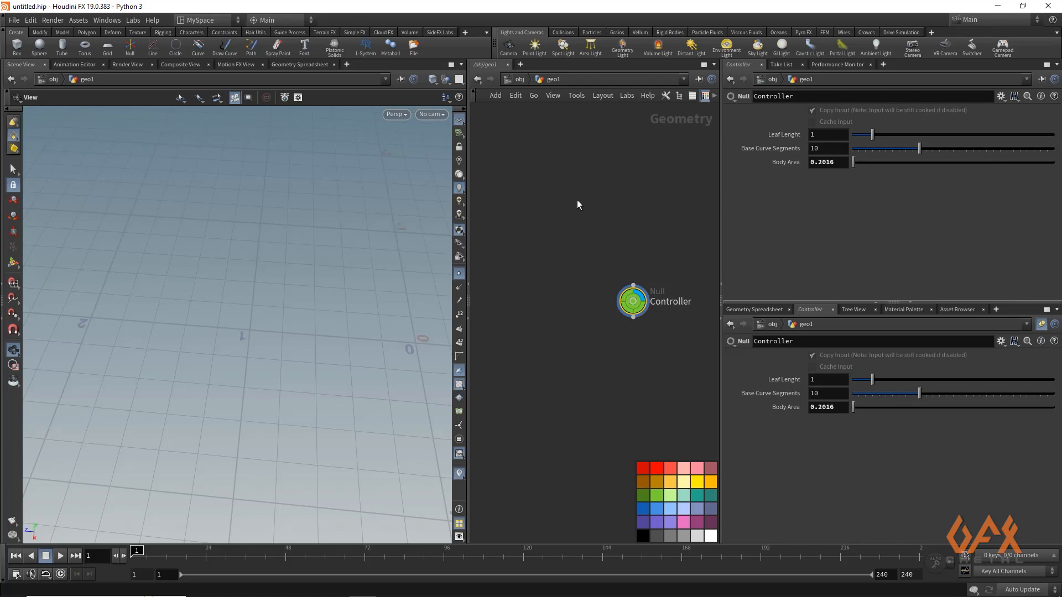
# Add a Line node above the Controller in the geo1 network and display it in the viewport.
pyautogui.press('Tab')
pyautogui.write('line')
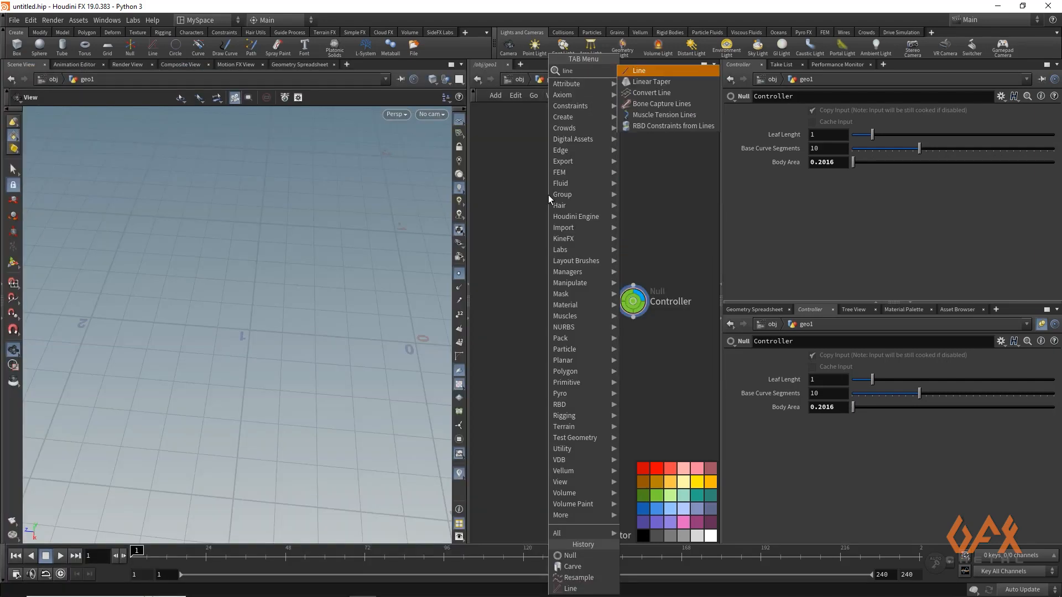
pyautogui.press('Return')
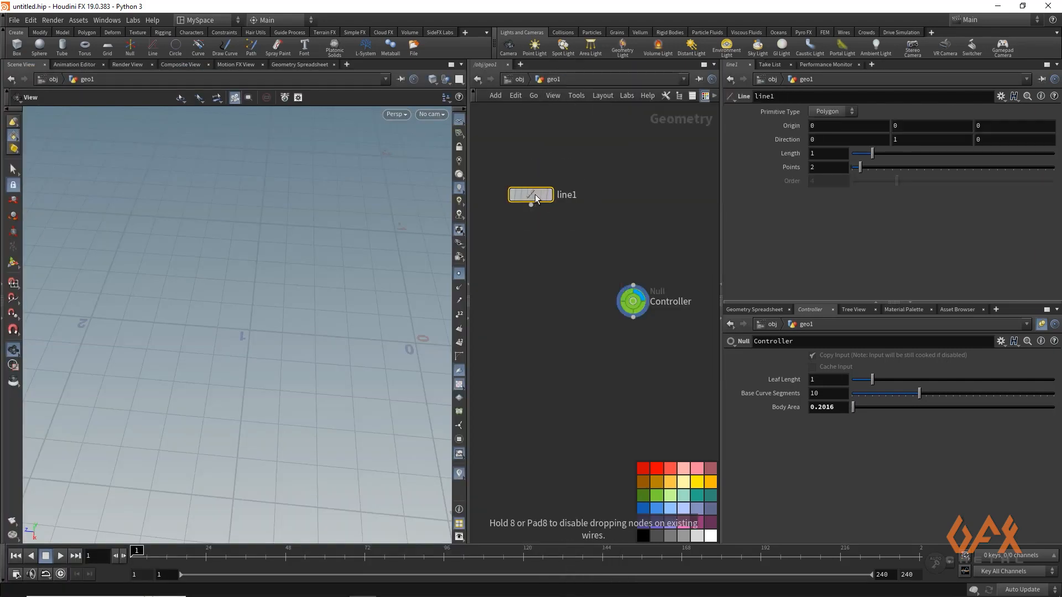
pyautogui.click(535, 198)
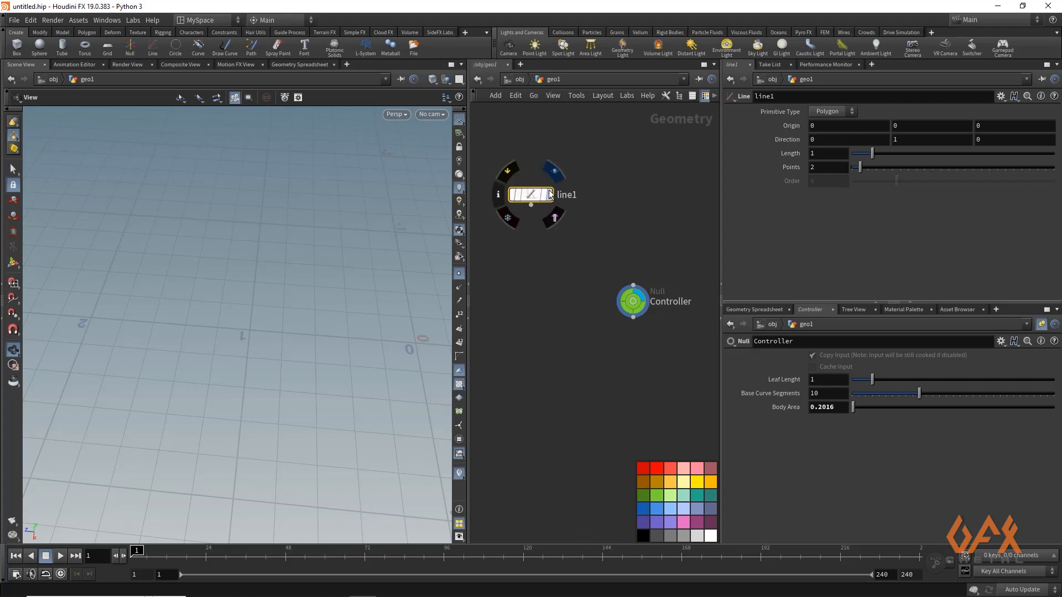
pyautogui.click(550, 194)
# Set the line's direction to 0, 0, 1 so it runs along the Z axis.
pyautogui.click(903, 139)
pyautogui.write('0')
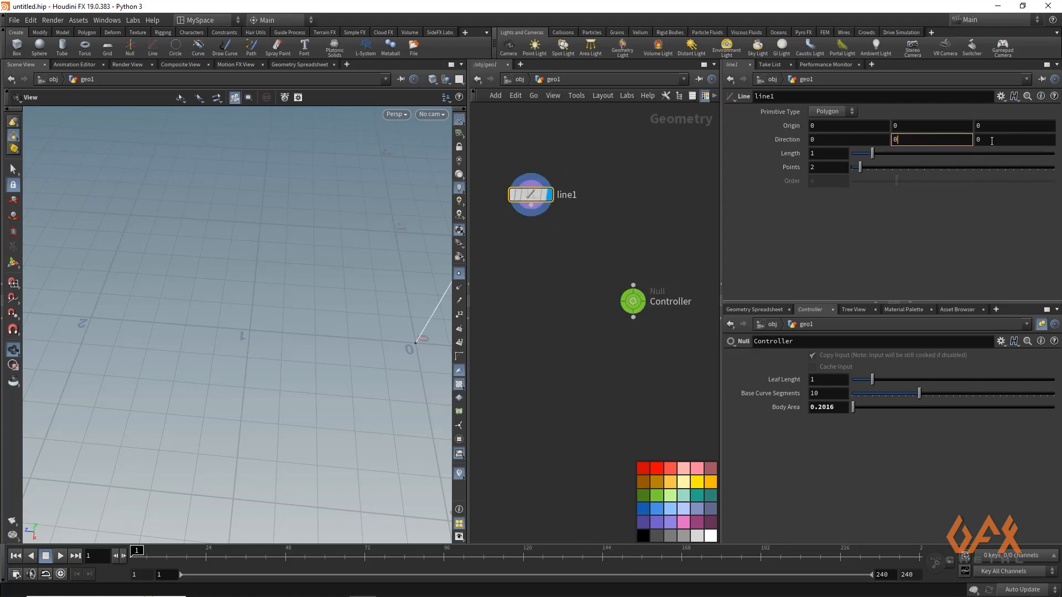
pyautogui.click(992, 140)
pyautogui.write('1')
# Link the line's Length to the Controller's Leaf Lenght by relative reference and set Leaf Lenght to 1.59.
pyautogui.moveTo(322, 285); pyautogui.dragTo(243, 258)
pyautogui.rightClick(783, 380)
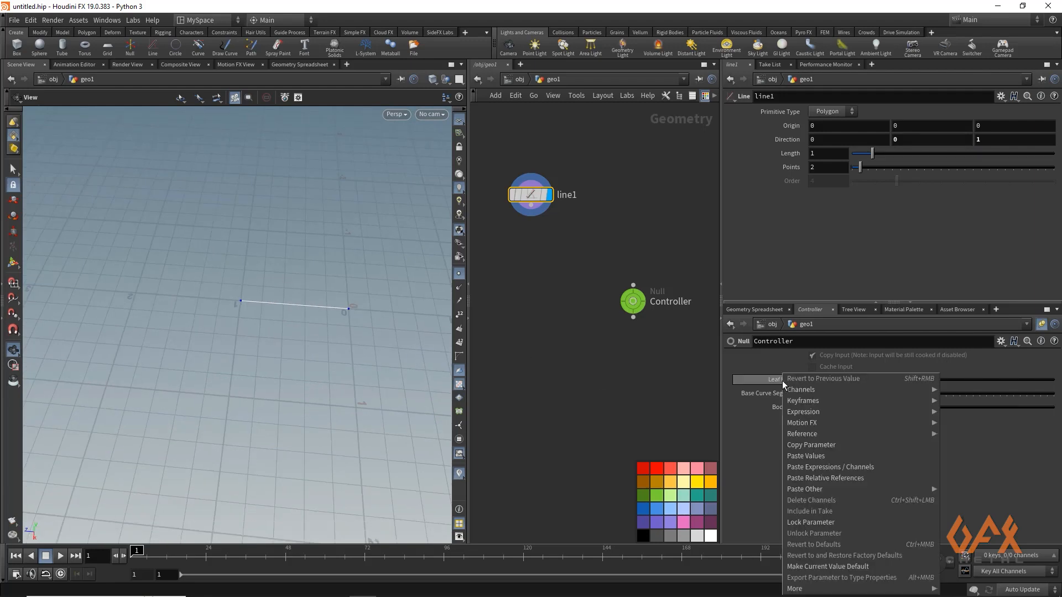
pyautogui.click(799, 444)
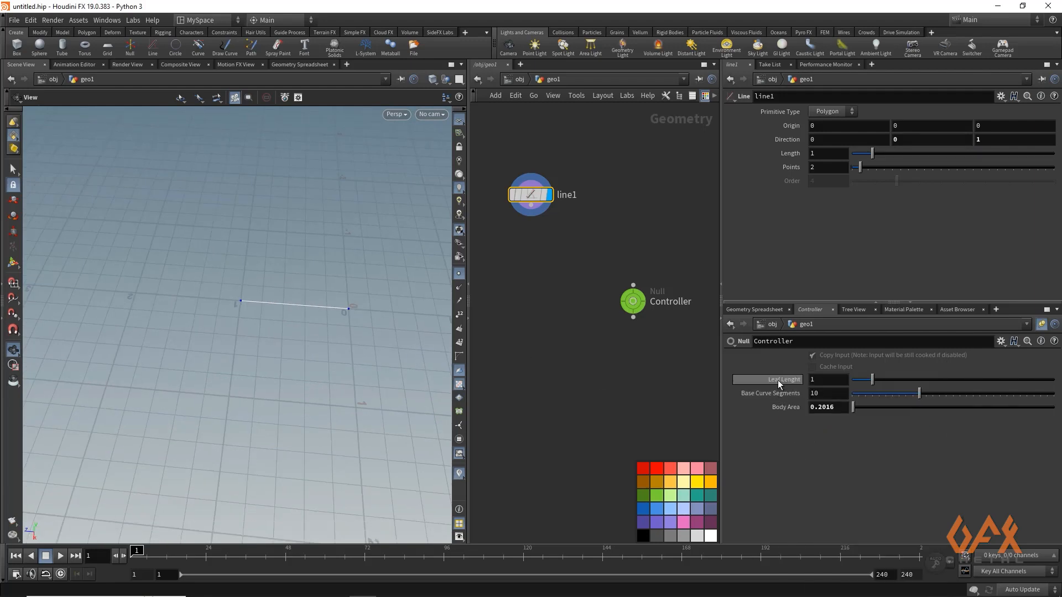
pyautogui.rightClick(795, 155)
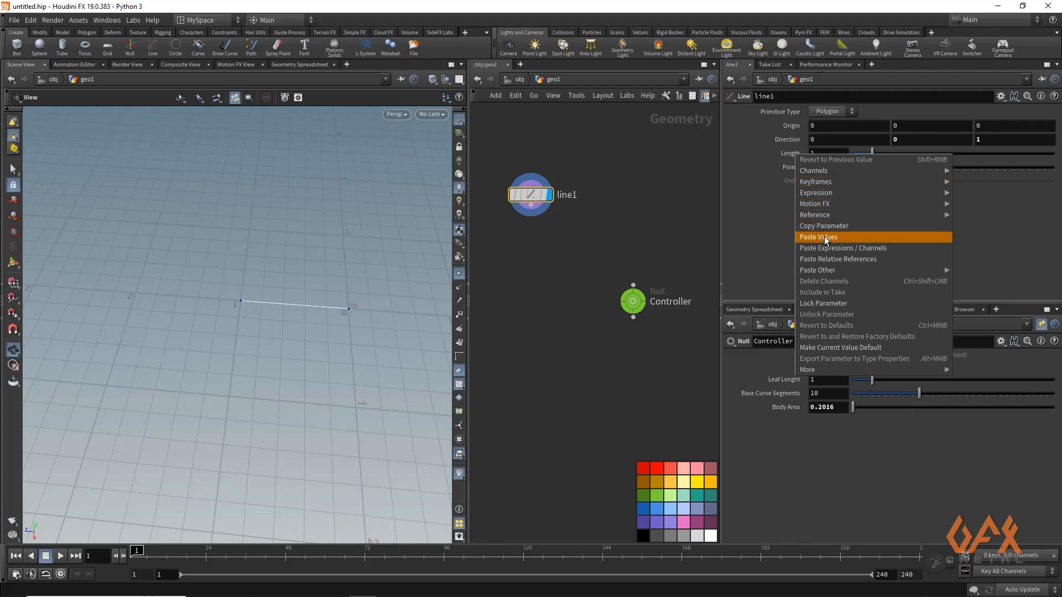
pyautogui.click(829, 259)
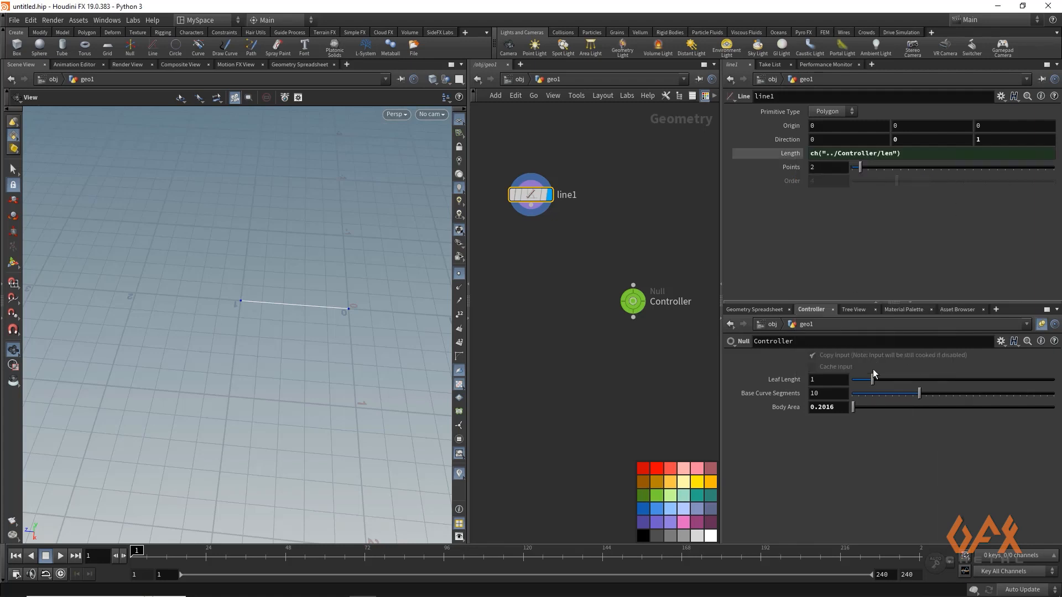
pyautogui.moveTo(873, 378); pyautogui.dragTo(884, 379)
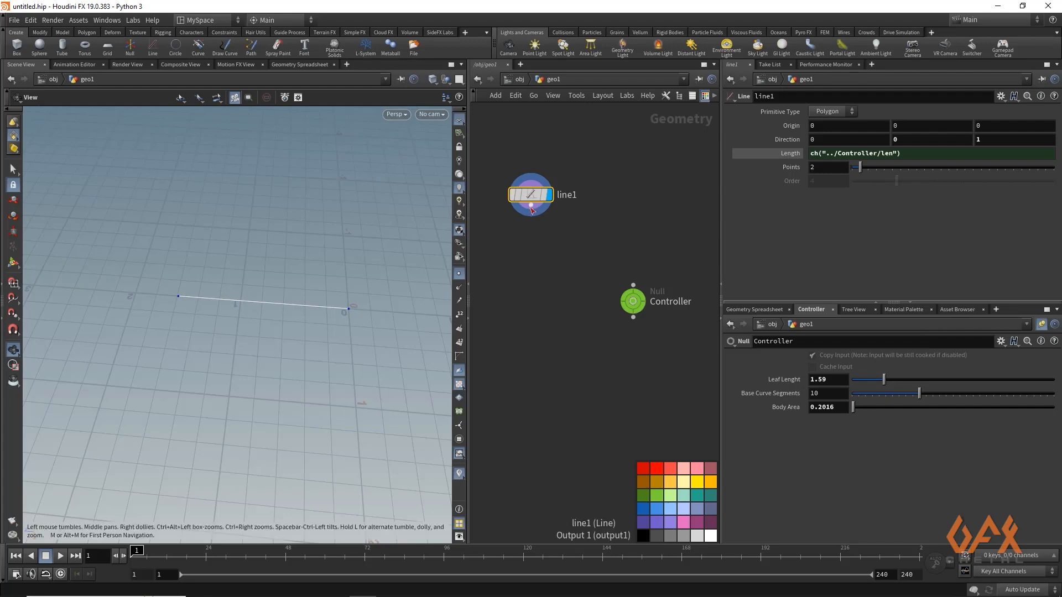
# Connect a Resample node to the line's output.
pyautogui.moveTo(531, 210); pyautogui.dragTo(520, 272)
pyautogui.write('resam')
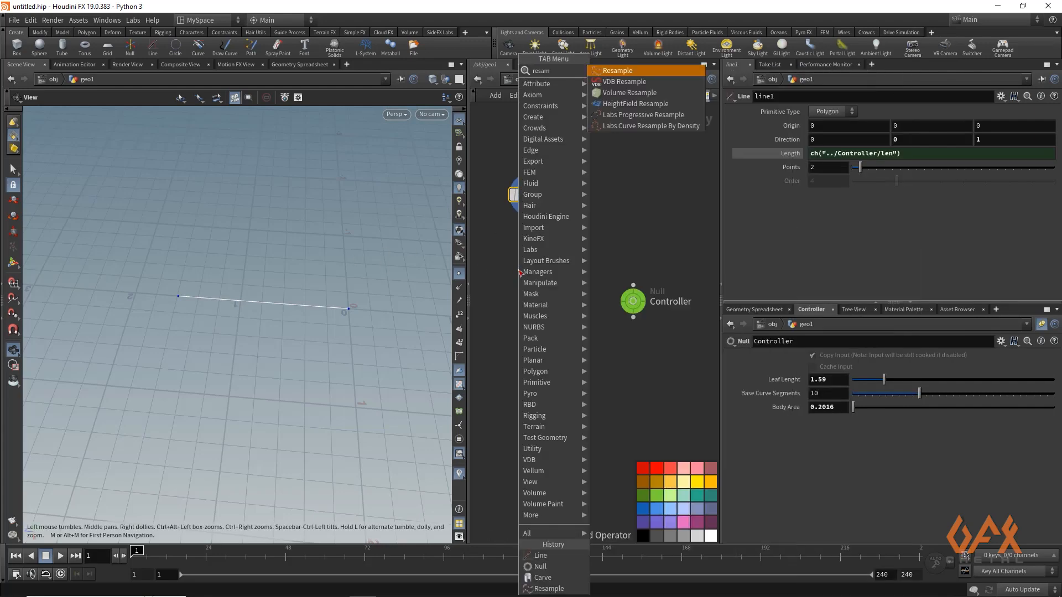
pyautogui.write('p')
pyautogui.press('Return')
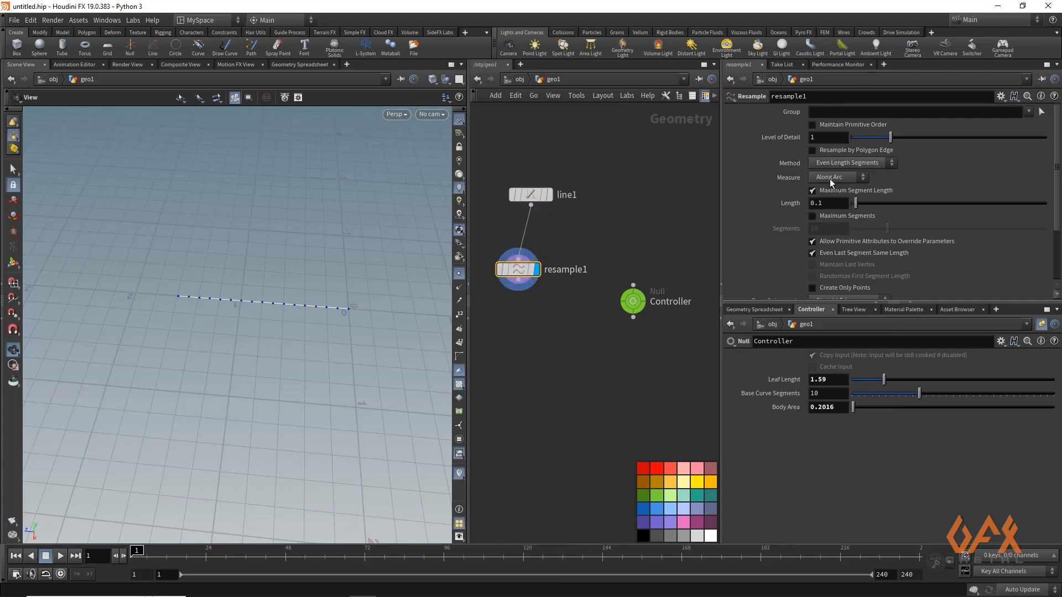
# Resample the line by Maximum Segments instead of length, linking Segments by relative reference to the Controller's Base Curve Segments, set to 12.
pyautogui.click(812, 191)
pyautogui.click(814, 216)
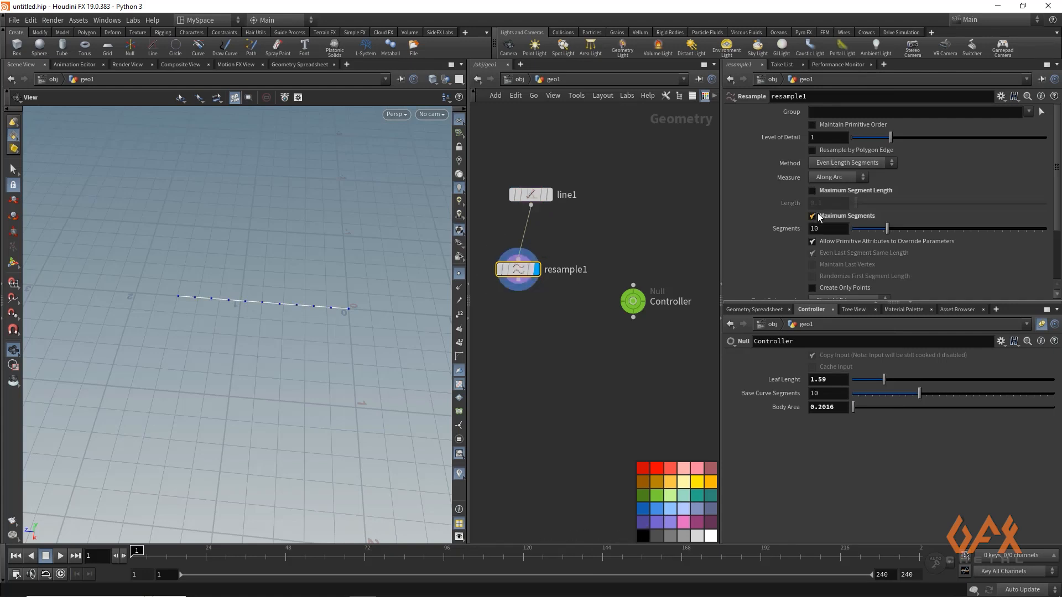
pyautogui.rightClick(788, 396)
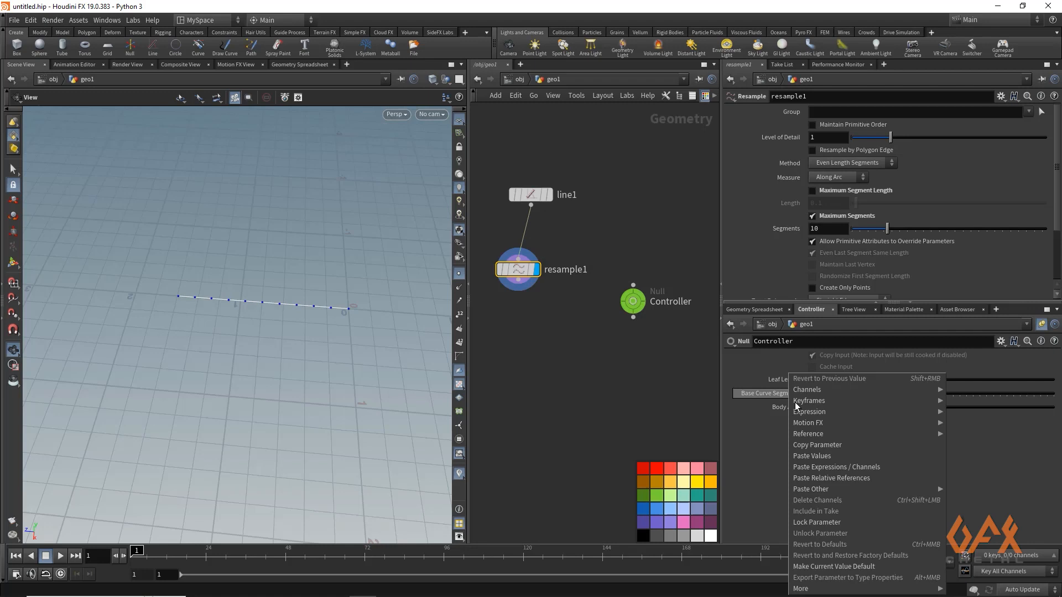
pyautogui.click(805, 445)
pyautogui.rightClick(788, 228)
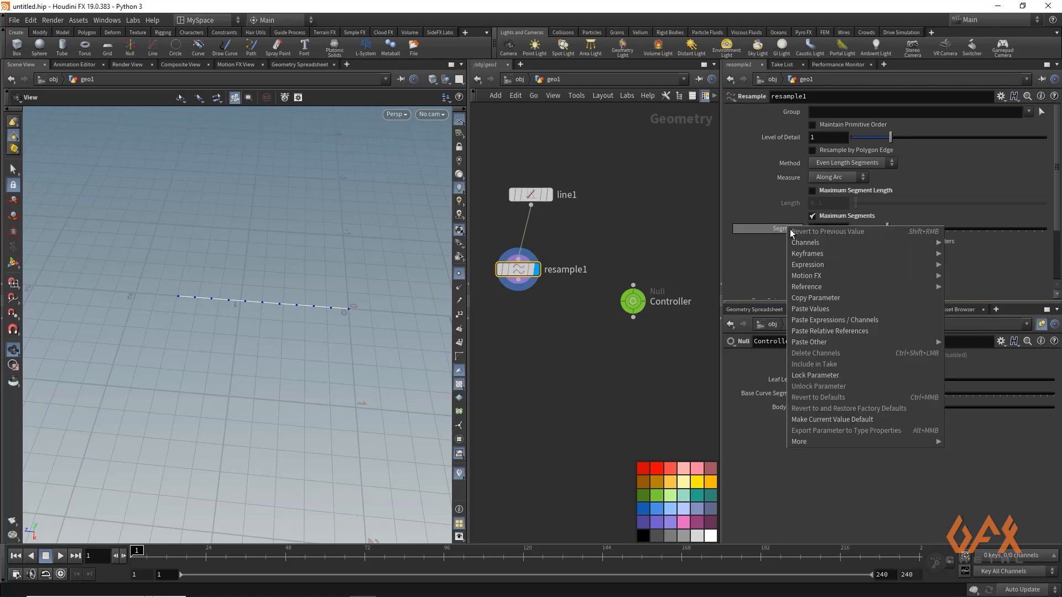
pyautogui.click(811, 331)
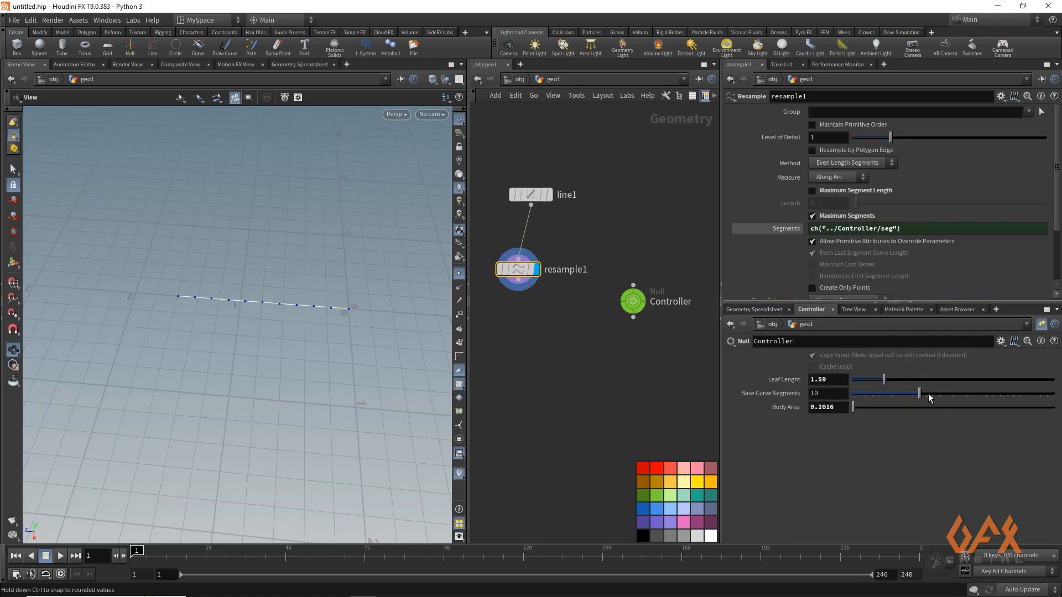
pyautogui.moveTo(929, 397)
pyautogui.mouseDown()
pyautogui.moveTo(948, 397)
pyautogui.moveTo(933, 397)
pyautogui.mouseUp()
# Align the Resample node beneath the line and connect a Null named Base_Curve to its output.
pyautogui.moveTo(521, 269); pyautogui.dragTo(533, 262)
pyautogui.click(531, 273)
pyautogui.press('Tab')
pyautogui.write('nu')
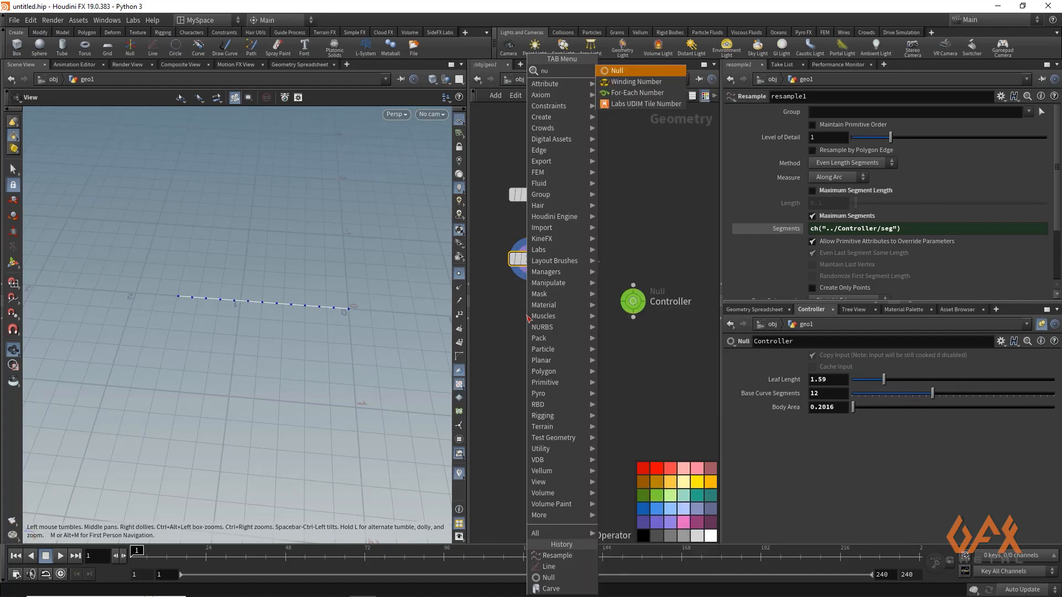
pyautogui.press('Return')
pyautogui.click(526, 315)
pyautogui.doubleClick(575, 317)
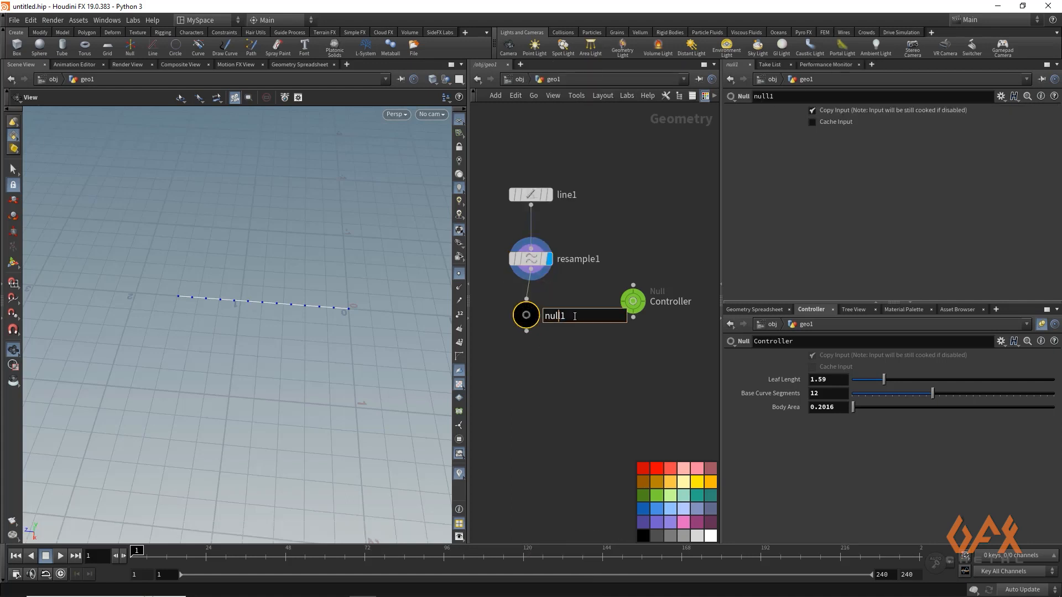
pyautogui.moveTo(574, 316); pyautogui.dragTo(508, 317)
pyautogui.write('Base_Curve')
pyautogui.press('Return')
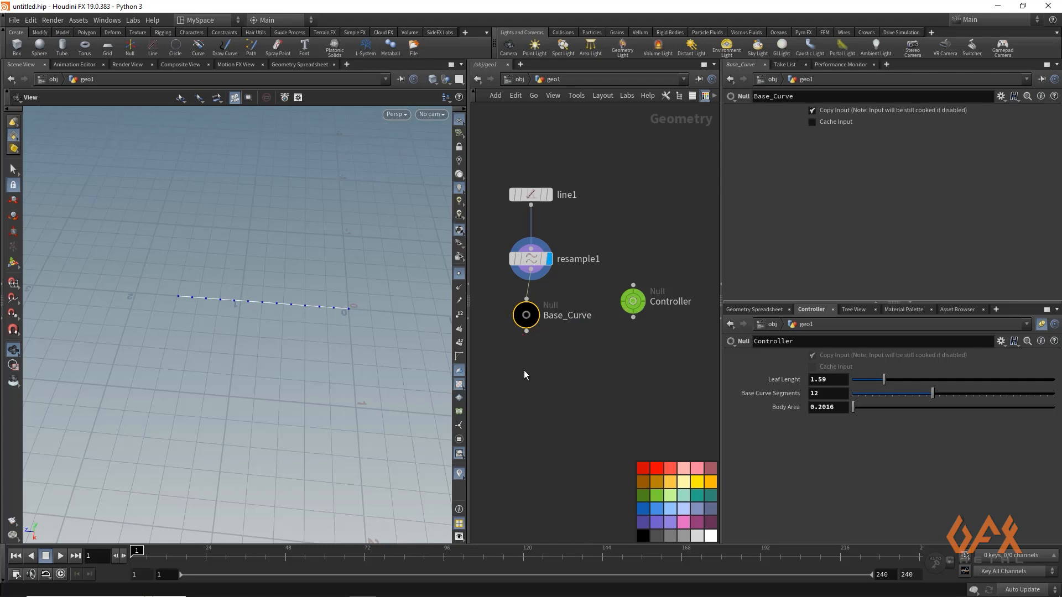
# Connect a Carve node to the Base_Curve output and display it in the viewport.
pyautogui.moveTo(523, 374); pyautogui.dragTo(541, 339, button='middle')
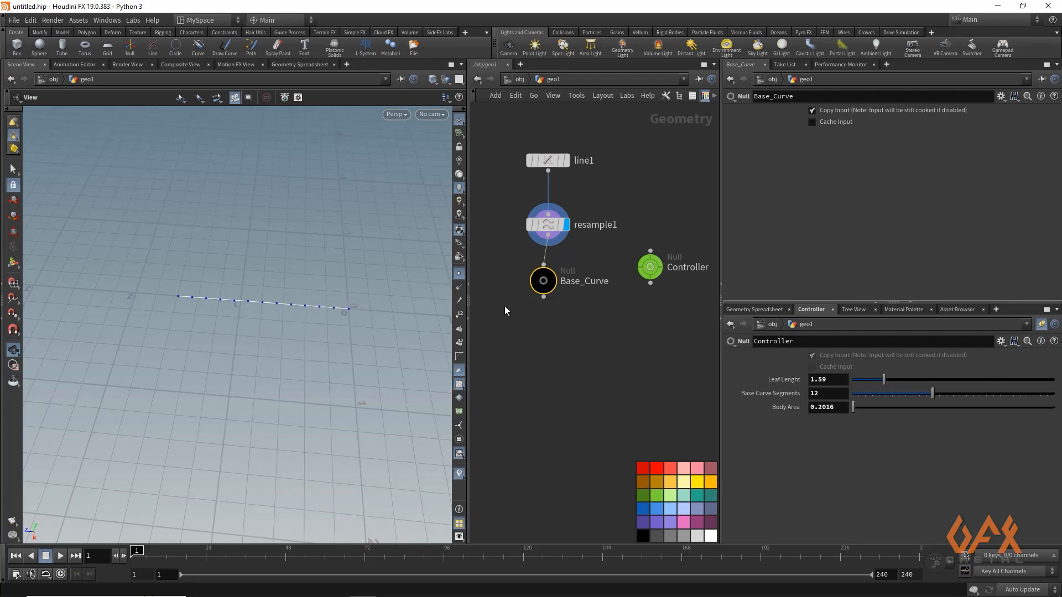
pyautogui.click(543, 299)
pyautogui.press('Tab')
pyautogui.write('c')
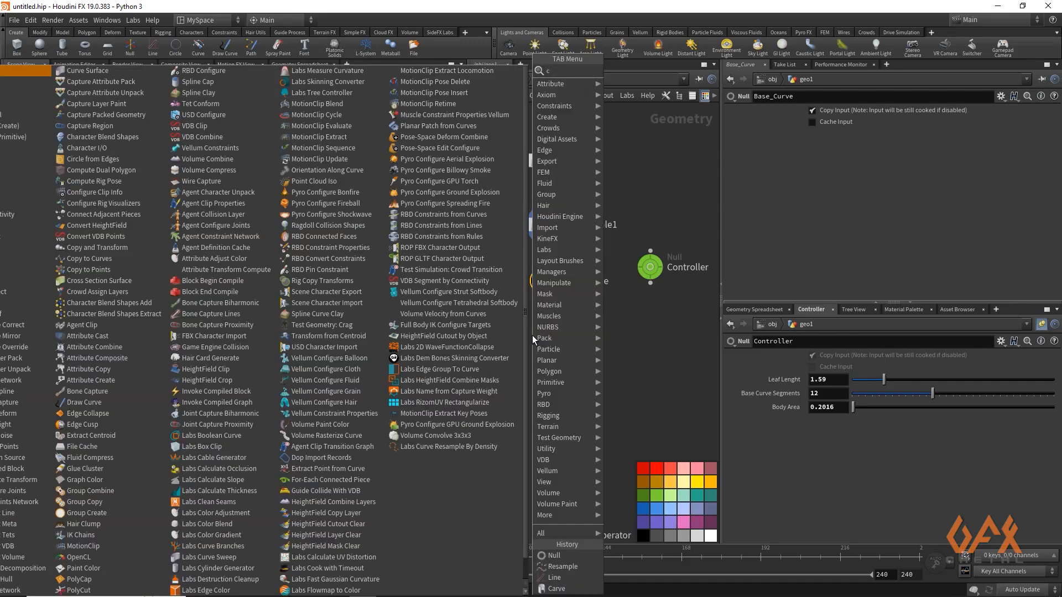
pyautogui.write('arve')
pyautogui.press('Return')
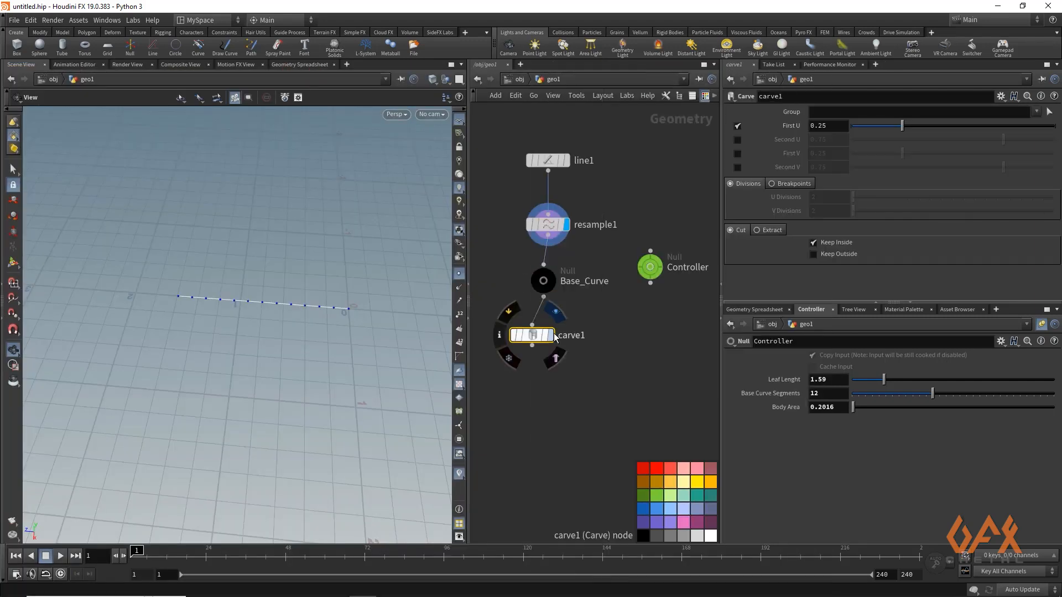
pyautogui.click(551, 335)
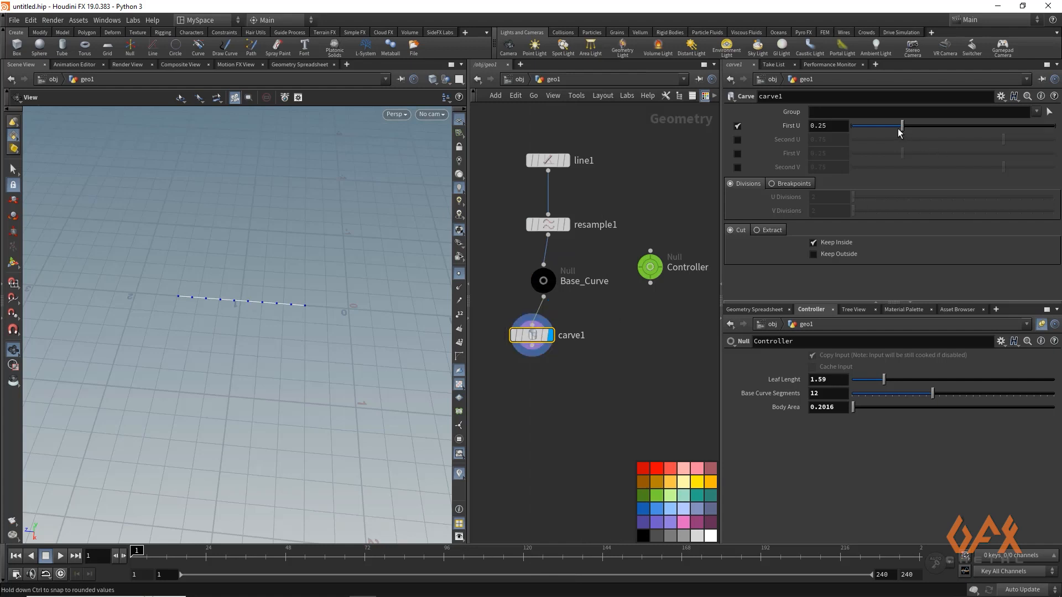
# Link the Carve node's First U to the Controller's Body Area by relative reference and set Body Area to 0.2.
pyautogui.moveTo(900, 131); pyautogui.dragTo(873, 134)
pyautogui.rightClick(782, 407)
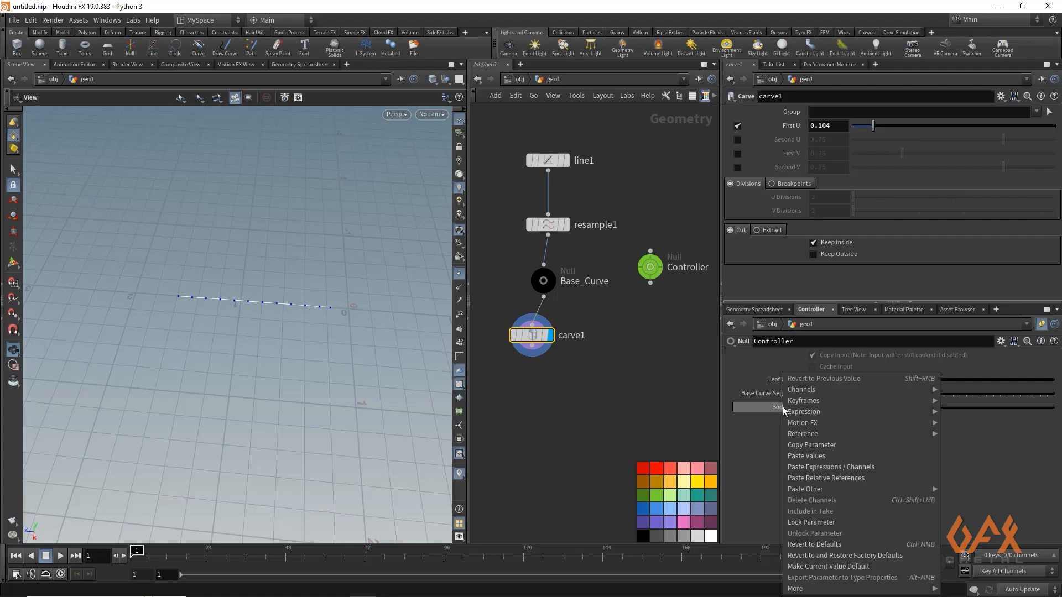
pyautogui.click(811, 443)
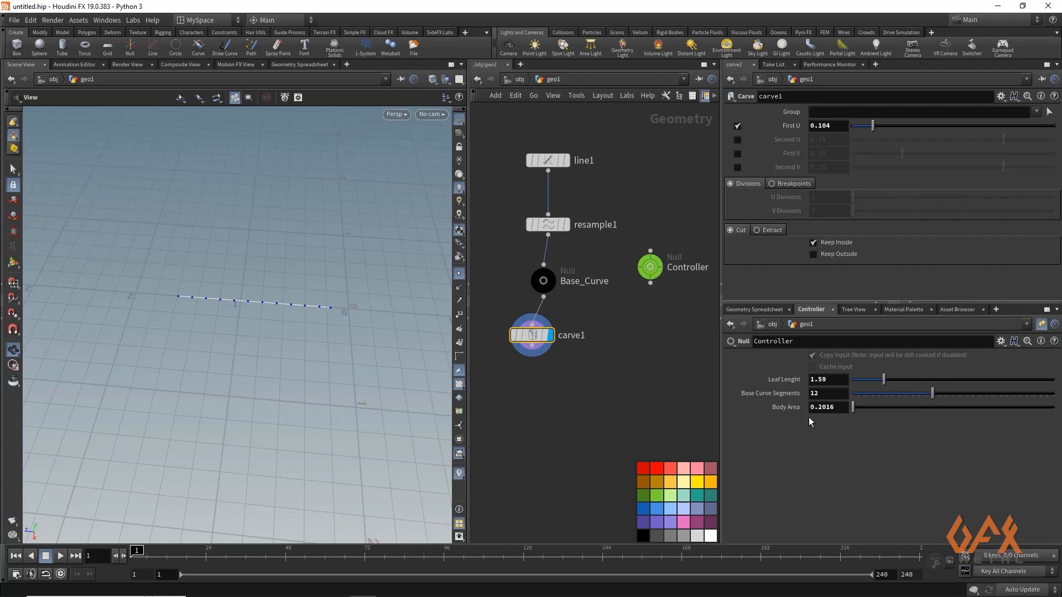
pyautogui.rightClick(798, 127)
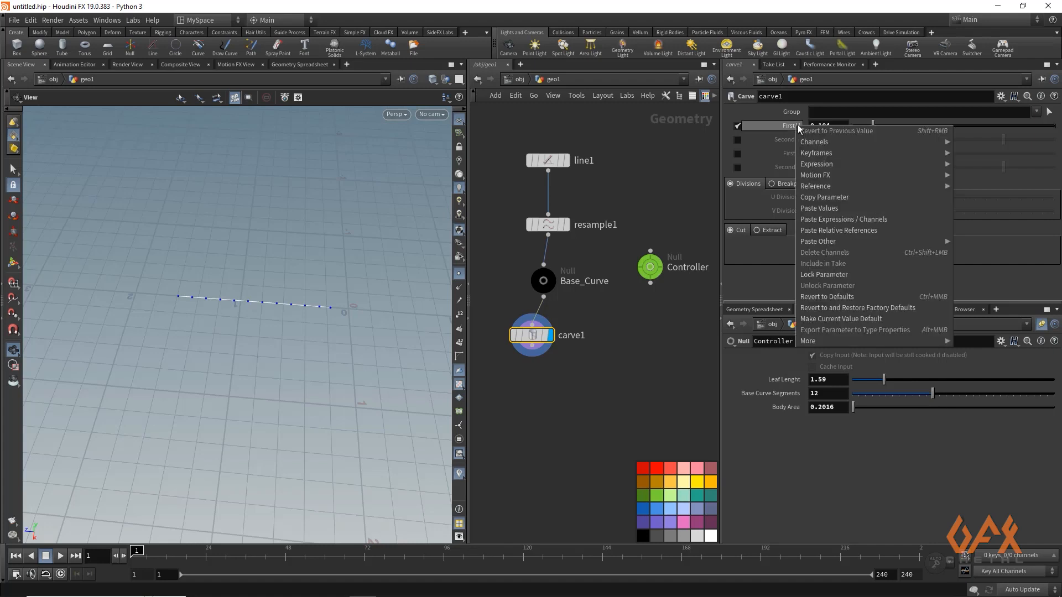
pyautogui.click(825, 233)
pyautogui.moveTo(857, 412)
pyautogui.mouseDown()
pyautogui.moveTo(896, 410)
pyautogui.moveTo(851, 410)
pyautogui.mouseUp()
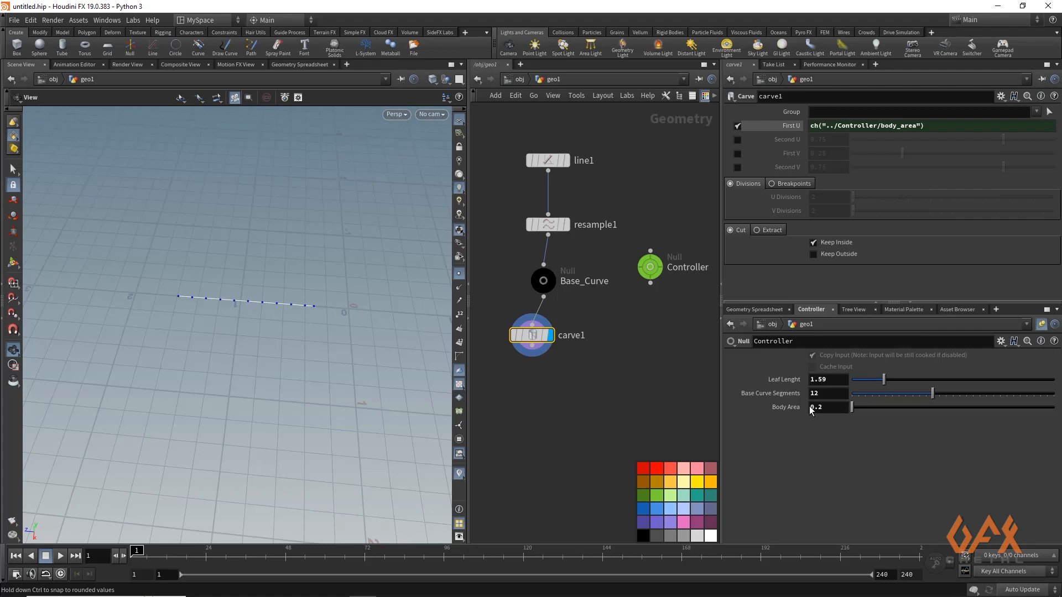
pyautogui.click(790, 126)
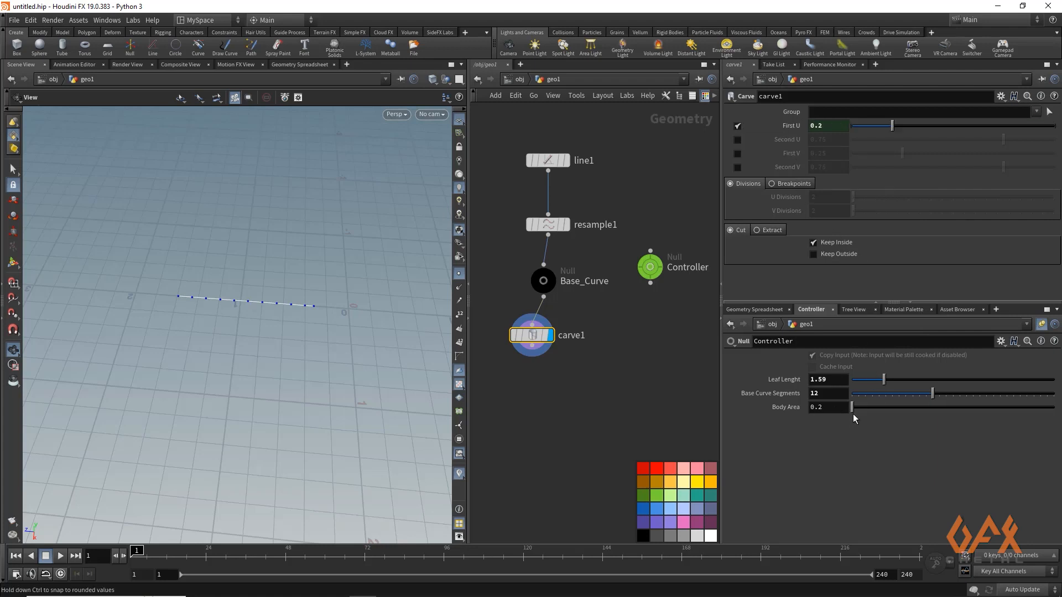
# Edit the Controller's parameter interface so the Body Area range starts at 0, and accept the change.
pyautogui.click(1001, 341)
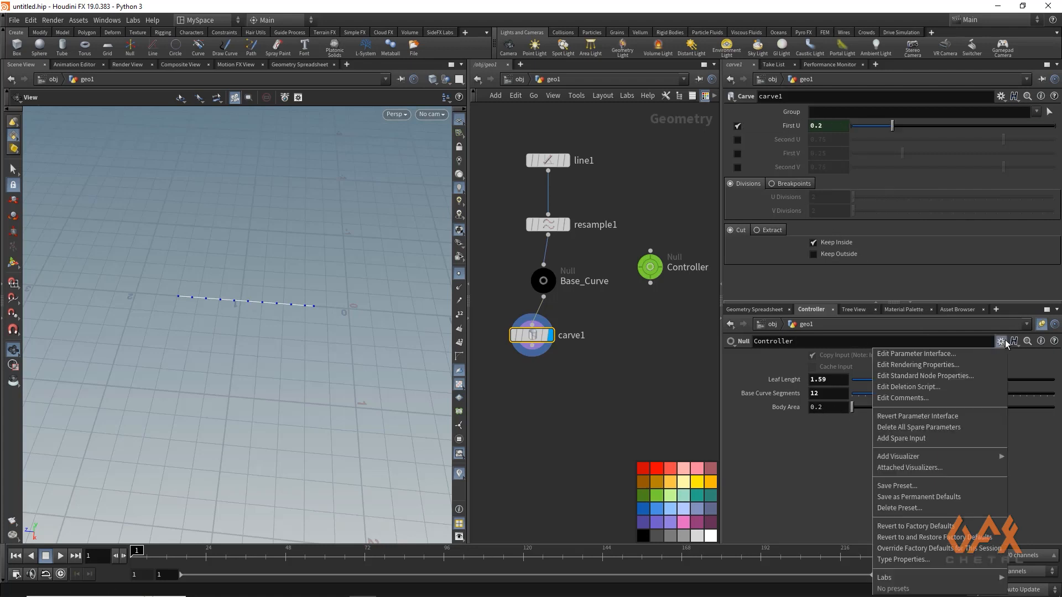
pyautogui.click(945, 355)
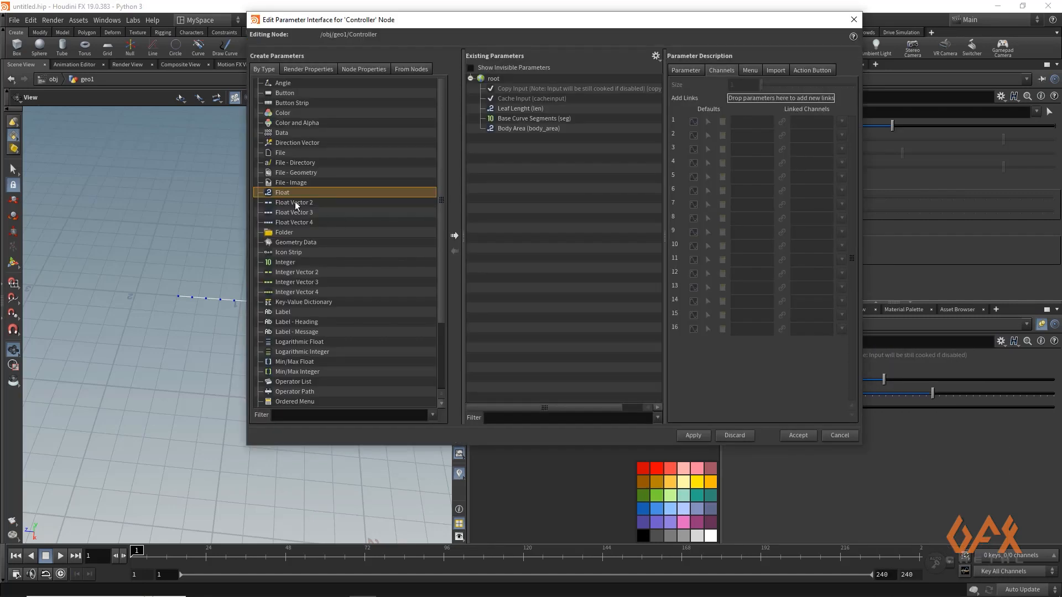
pyautogui.click(514, 131)
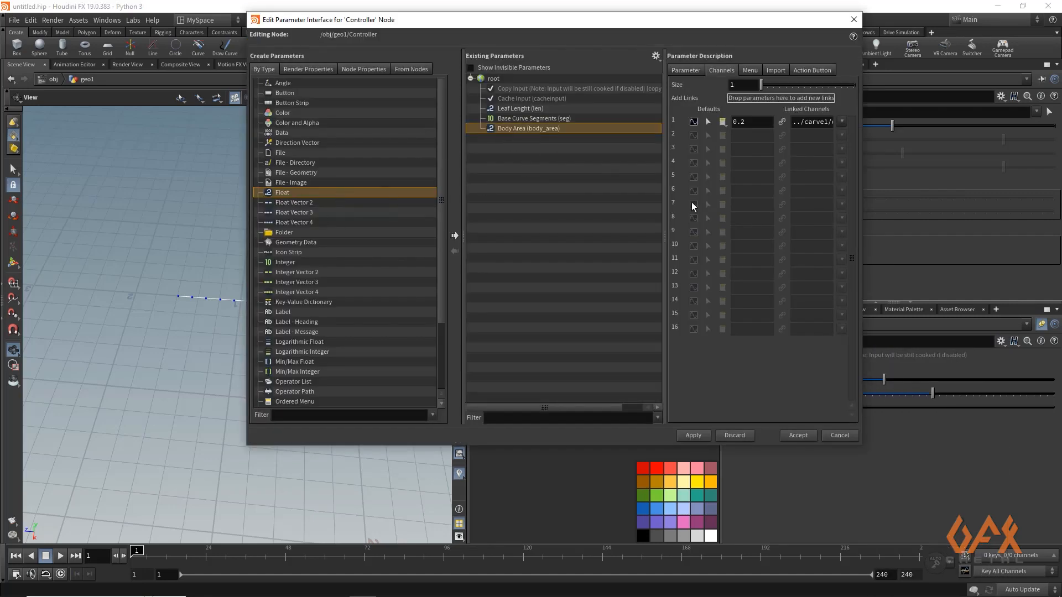
pyautogui.click(700, 70)
pyautogui.click(761, 246)
pyautogui.press('BackSpace')
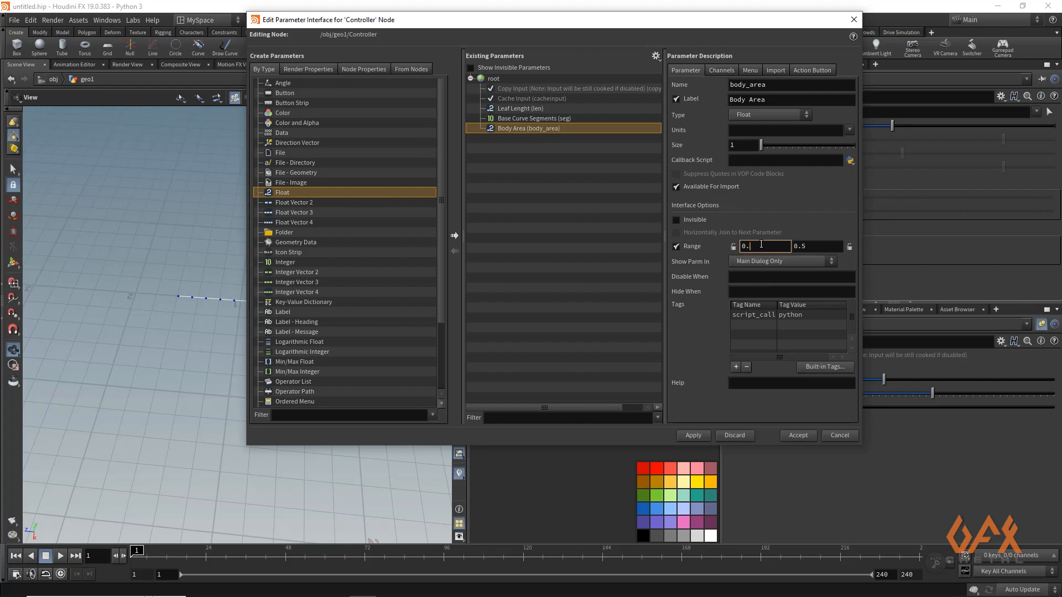
pyautogui.click(694, 436)
pyautogui.click(795, 435)
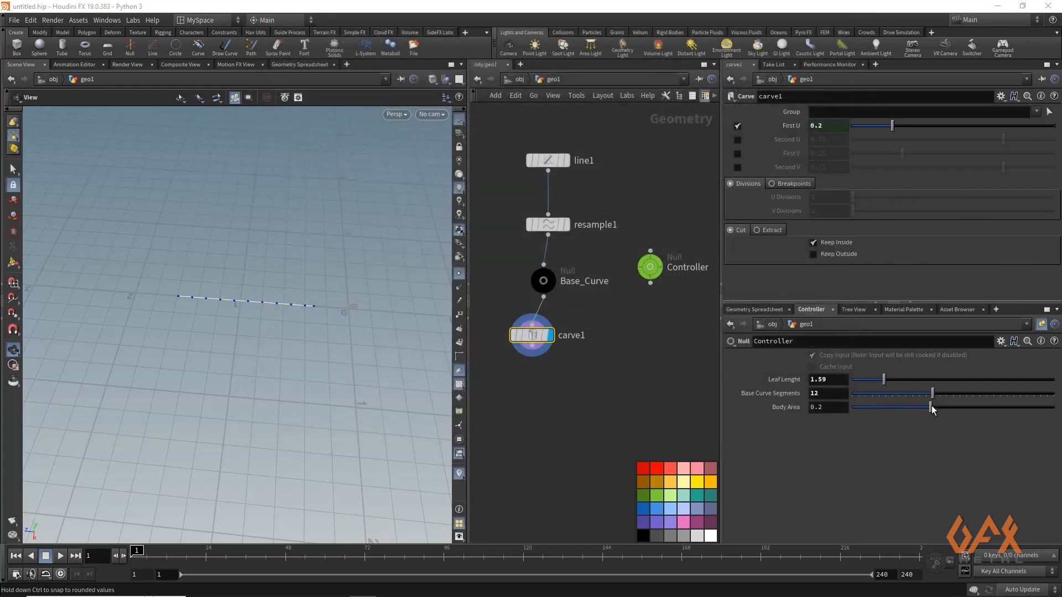
# Set the Controller's Body Area to 0.117.
pyautogui.moveTo(931, 408); pyautogui.dragTo(896, 407)
pyautogui.scroll(3, 272, 315)
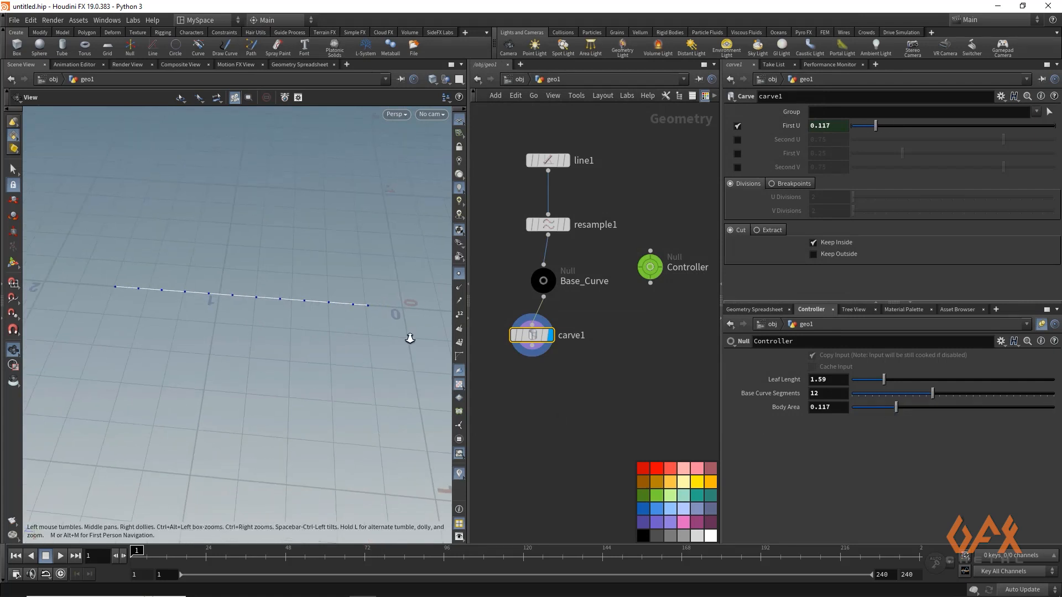
pyautogui.moveTo(290, 351); pyautogui.dragTo(297, 354)
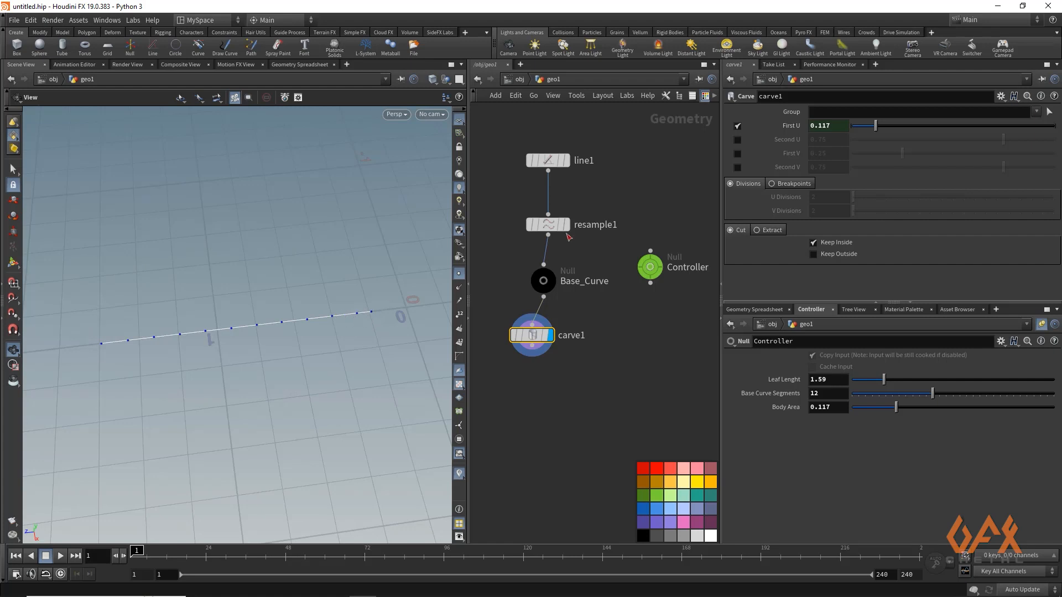
pyautogui.moveTo(555, 228)
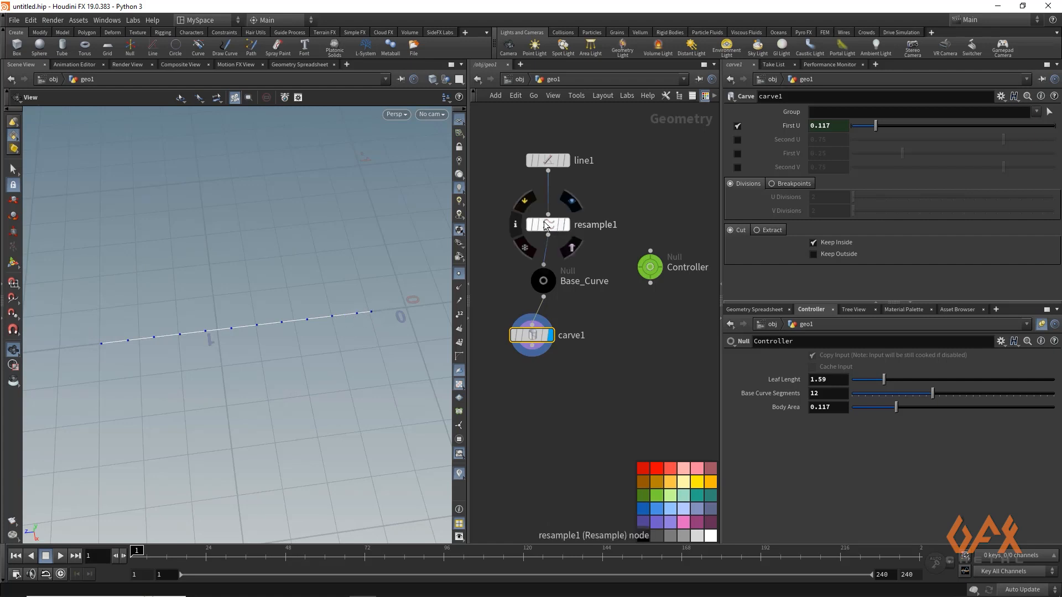
pyautogui.click(549, 224)
pyautogui.scroll(-3, 811, 272)
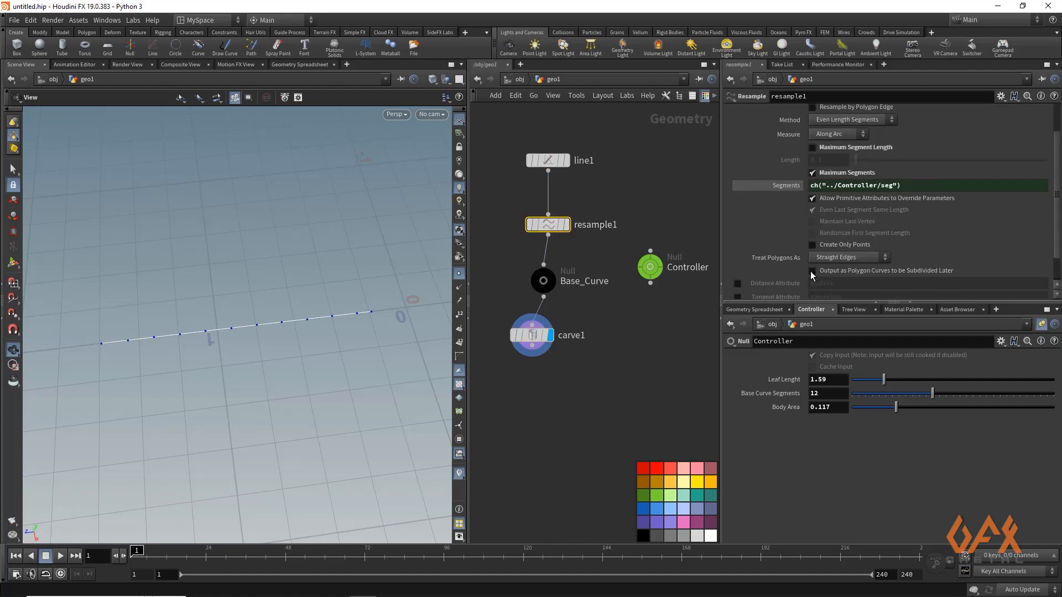
pyautogui.moveTo(370, 305); pyautogui.dragTo(312, 318, button='right')
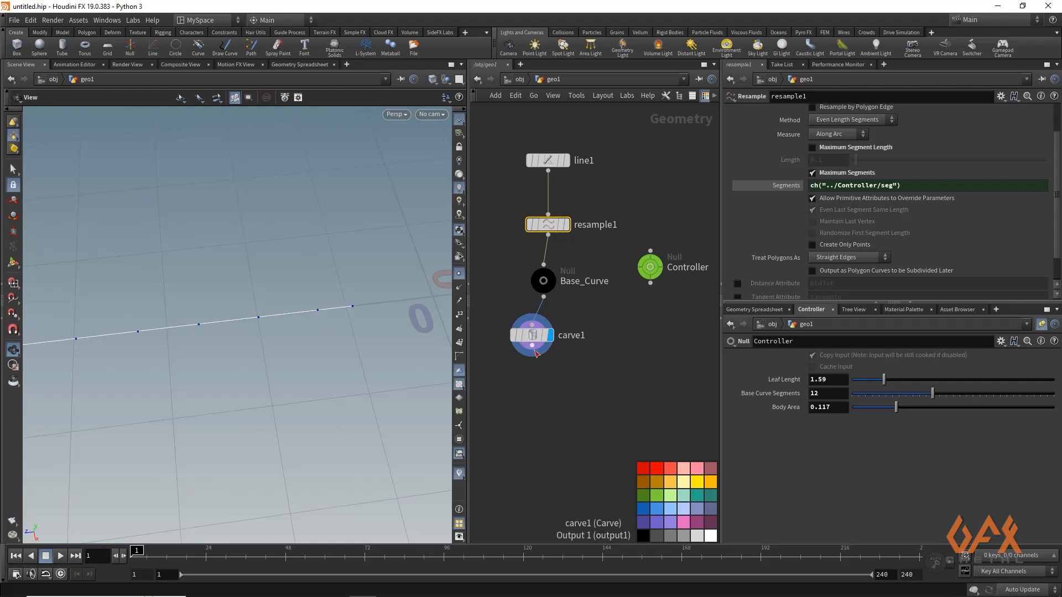
# Connect an Attribute Wrangle node to the Carve node's output and display it.
pyautogui.moveTo(533, 346); pyautogui.dragTo(529, 391)
pyautogui.write('attwra')
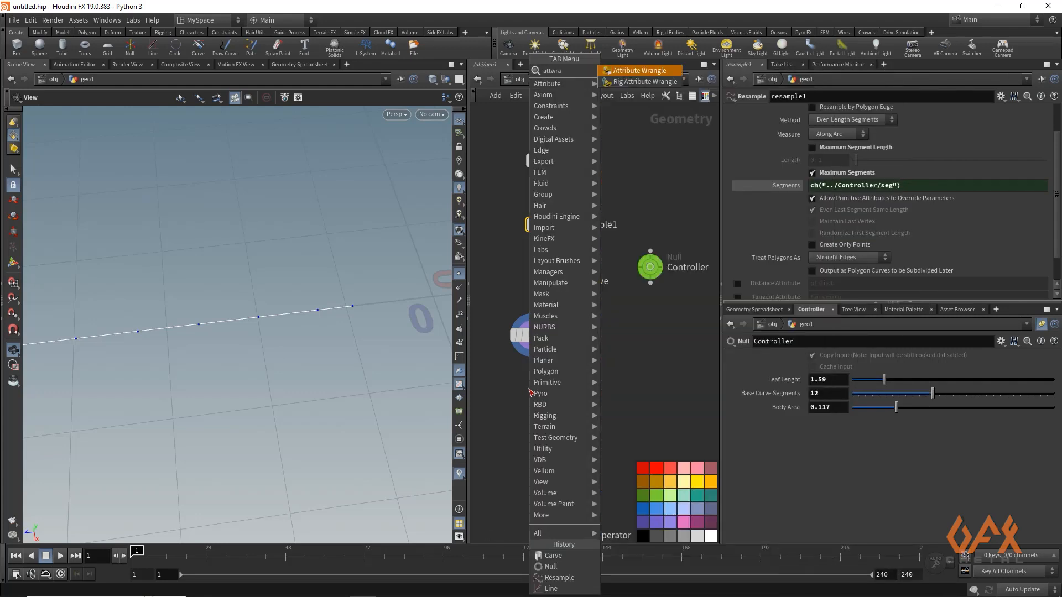
pyautogui.press('Return')
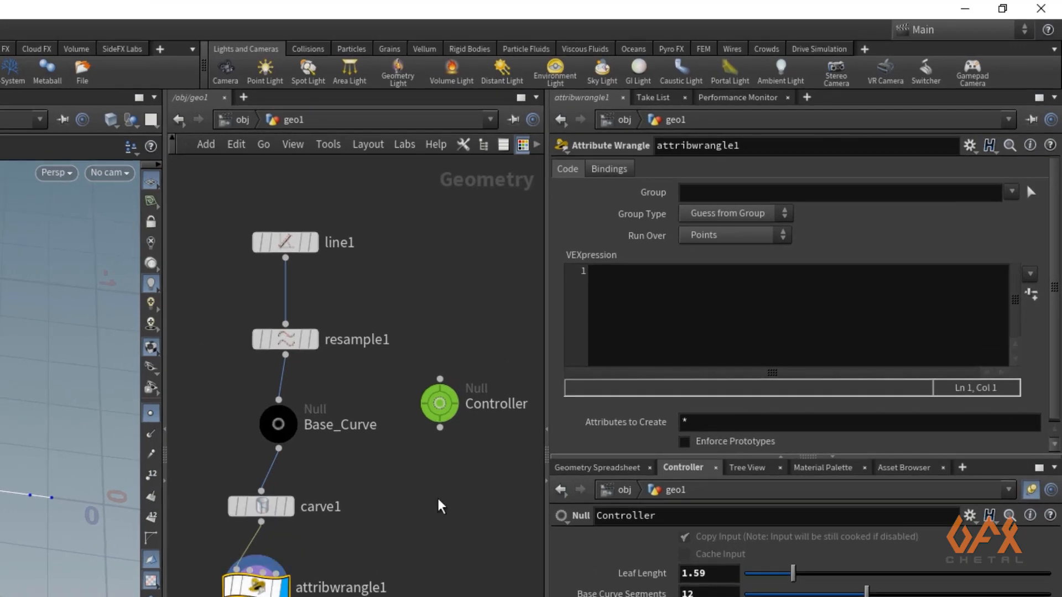
# Write vector P0 = point(0,"P",0); as the first line of the wrangle's VEXpression and start a new line.
pyautogui.click(649, 319)
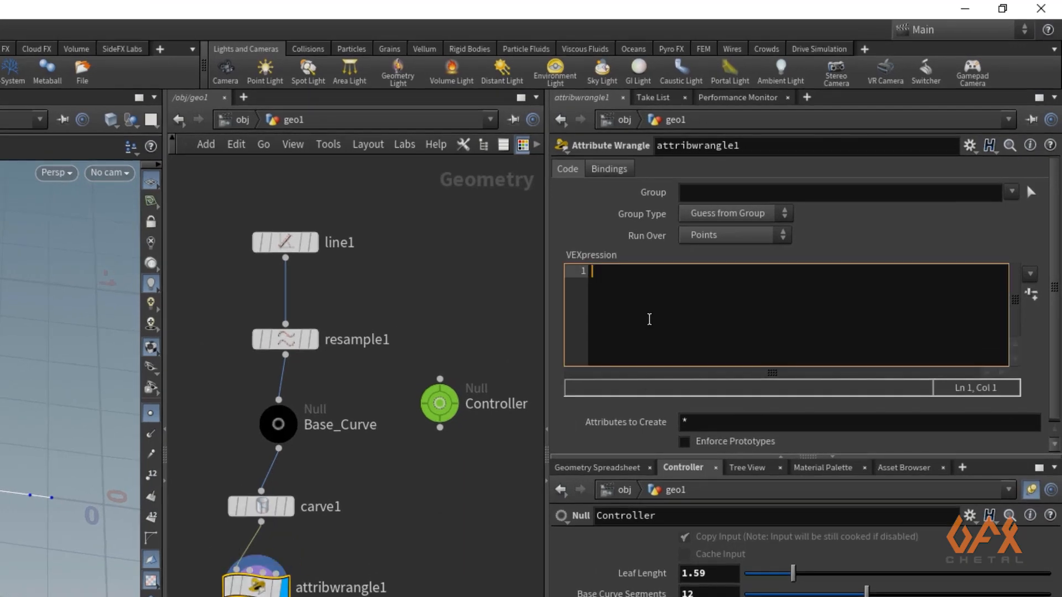
pyautogui.write('vector P0 = ')
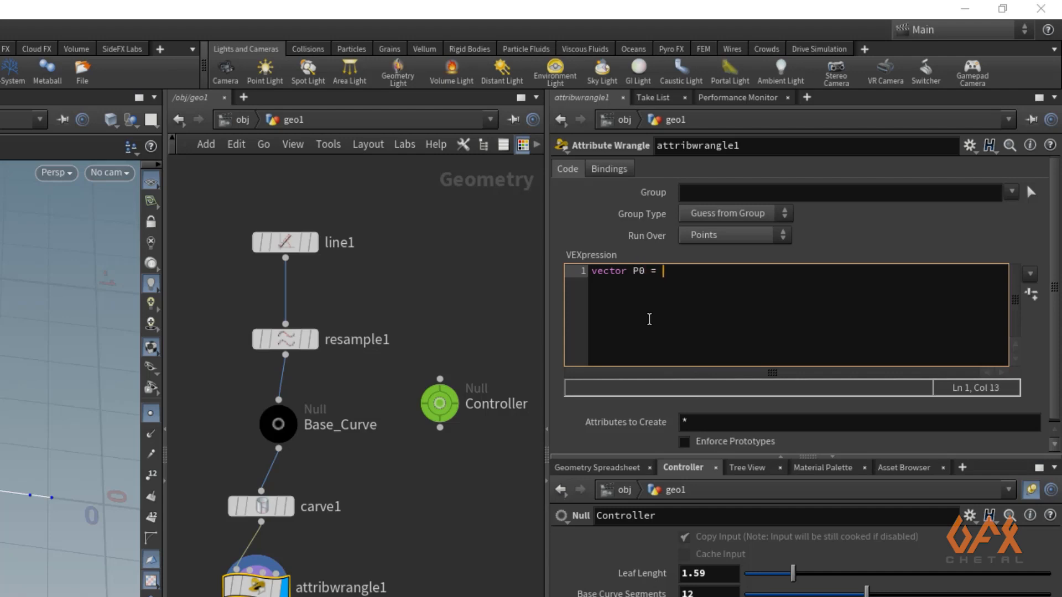
pyautogui.write('poi')
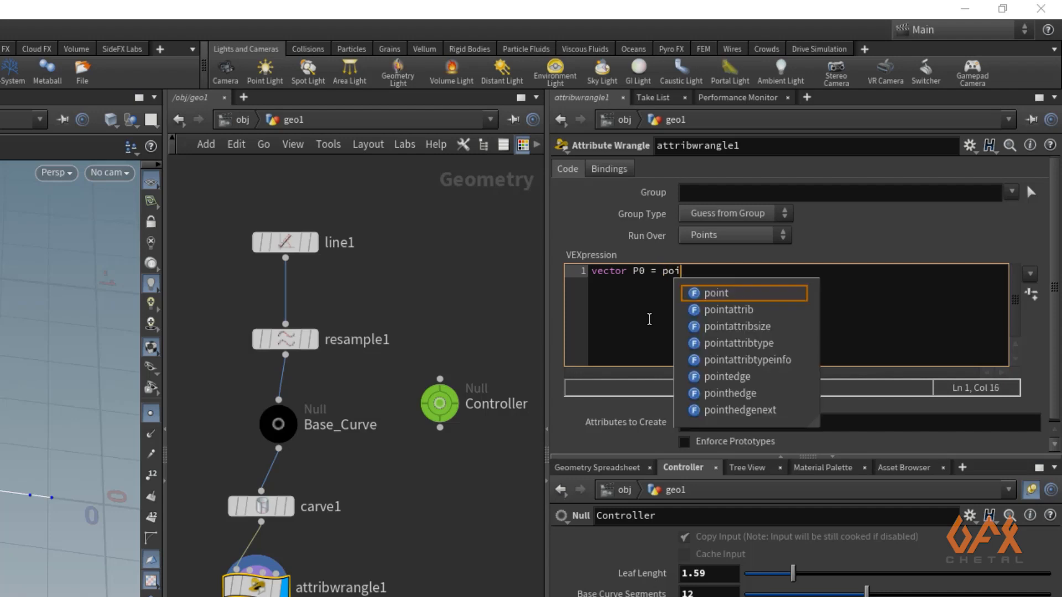
pyautogui.write('nt(')
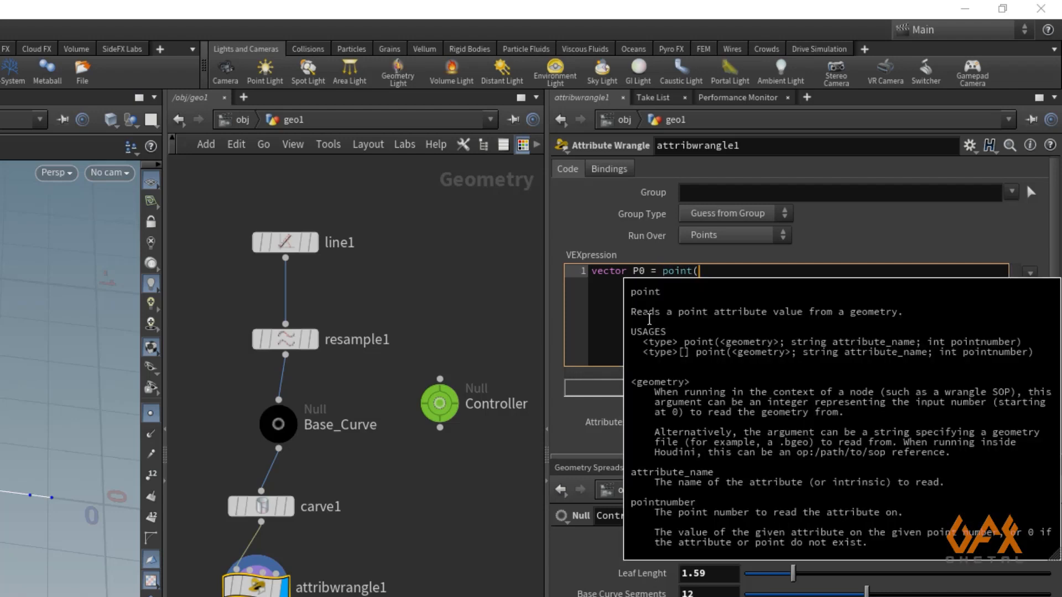
pyautogui.write('0,"P')
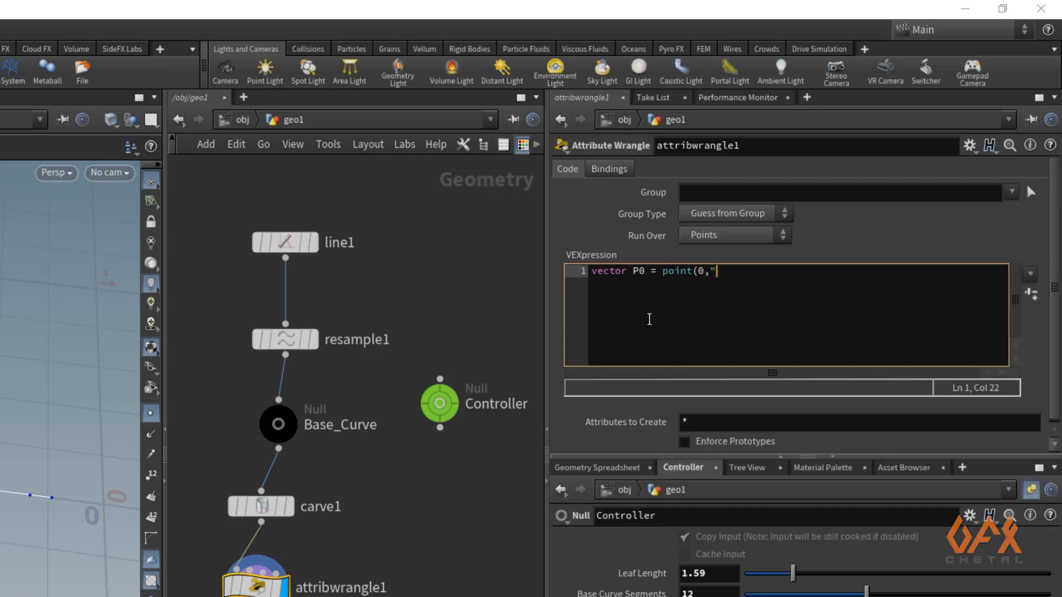
pyautogui.write('",0);')
pyautogui.press('Return')
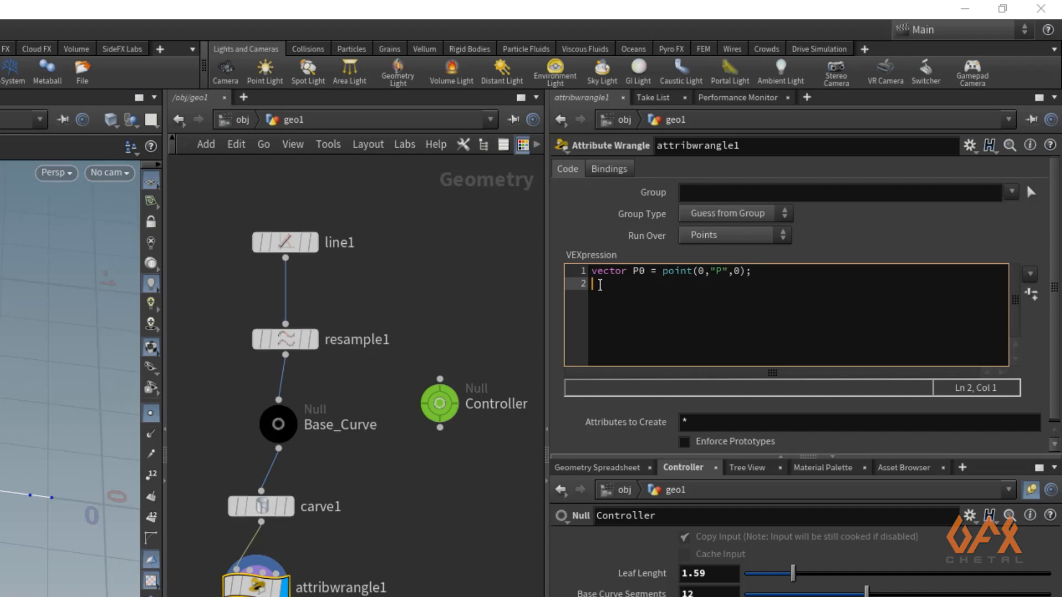
pyautogui.moveTo(755, 271); pyautogui.dragTo(530, 267)
pyautogui.hotkey('ctrl', 'c')
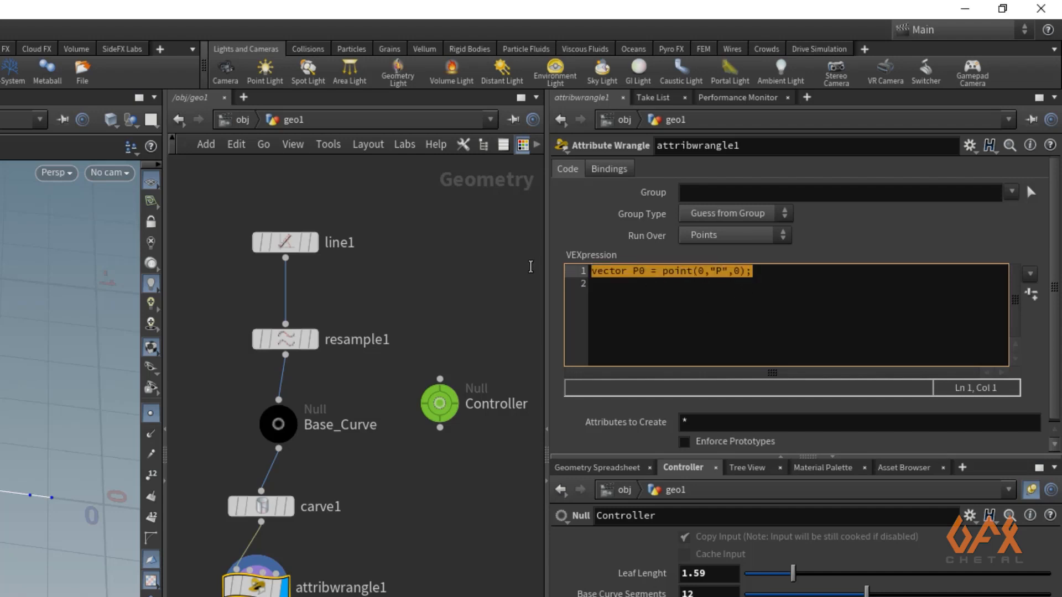
pyautogui.click(607, 299)
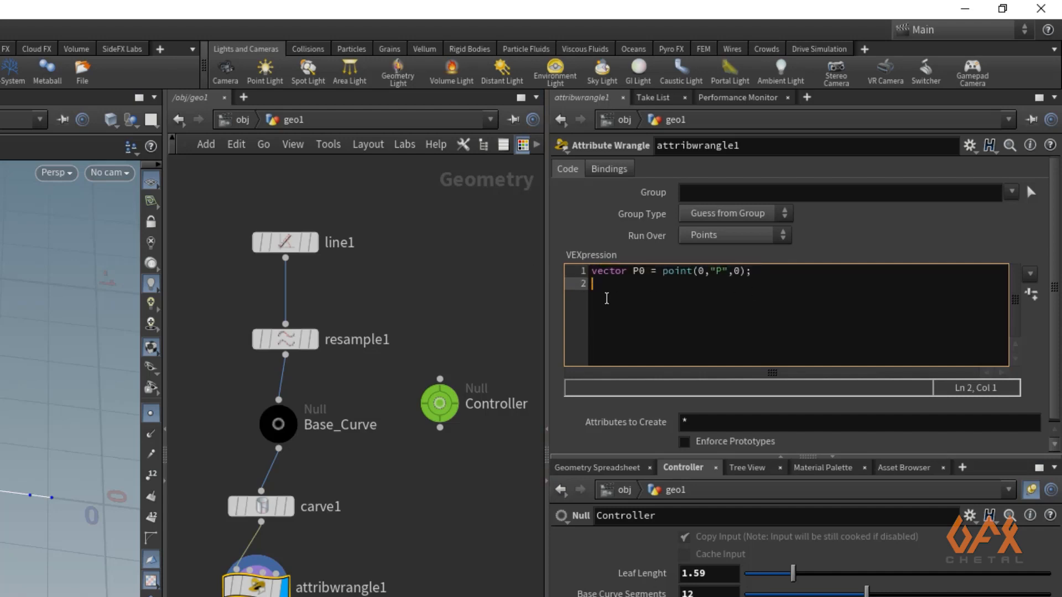
pyautogui.hotkey('ctrl', 'v')
pyautogui.click(645, 283)
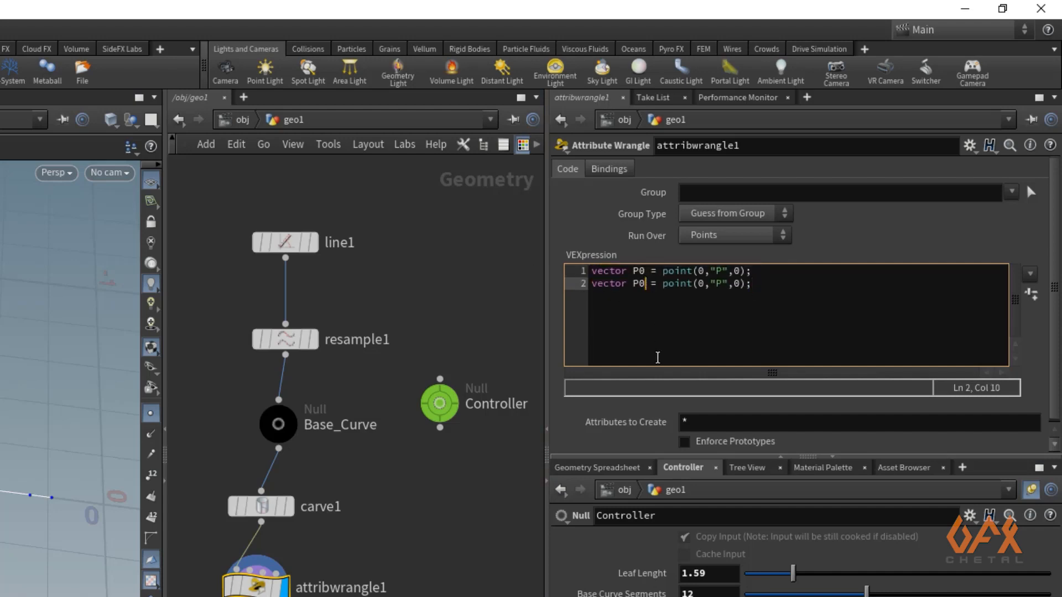
pyautogui.press('BackSpace')
pyautogui.write('1')
pyautogui.click(741, 283)
pyautogui.press('BackSpace')
pyautogui.write('@numpt')
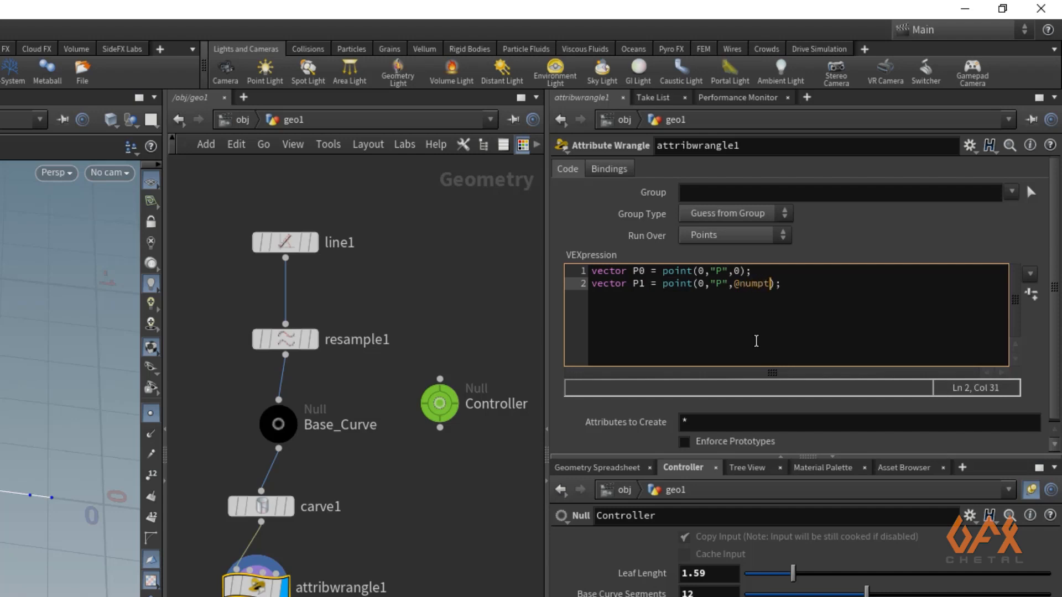
pyautogui.write('-1')
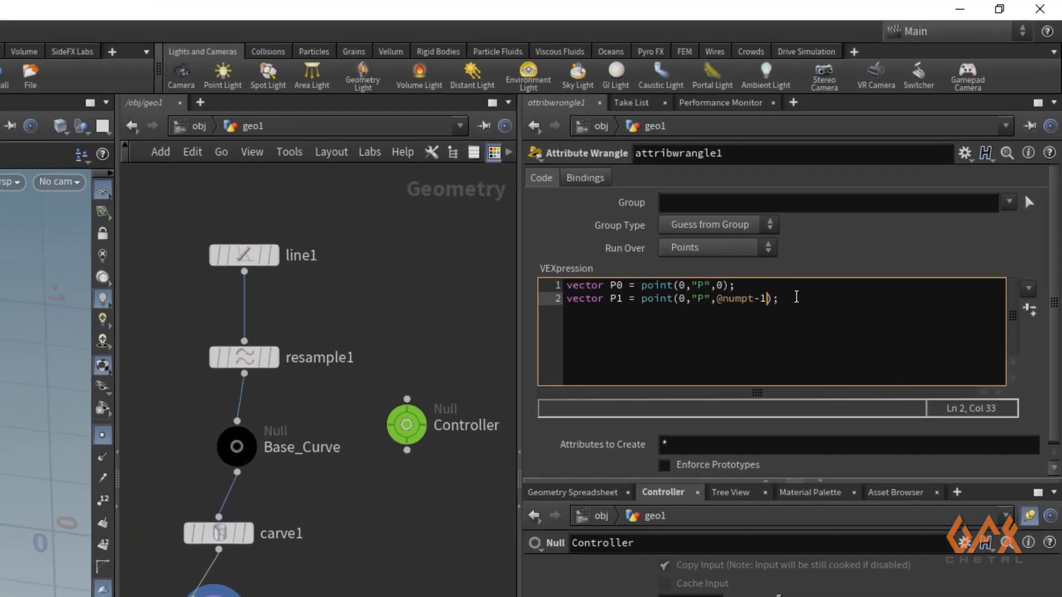
pyautogui.click(894, 186)
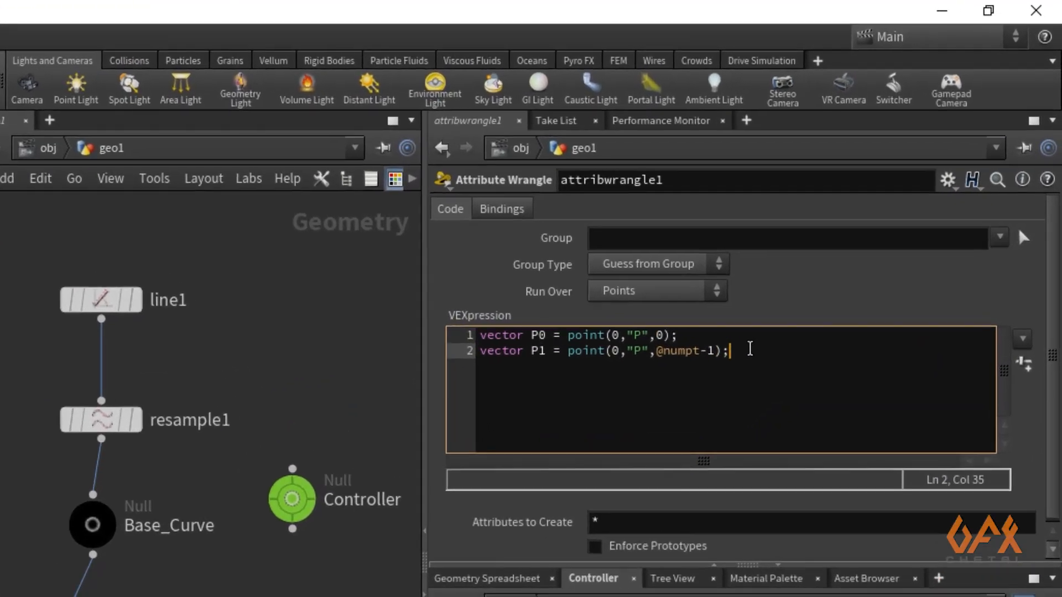
pyautogui.press('Return')
pyautogui.press('Return')
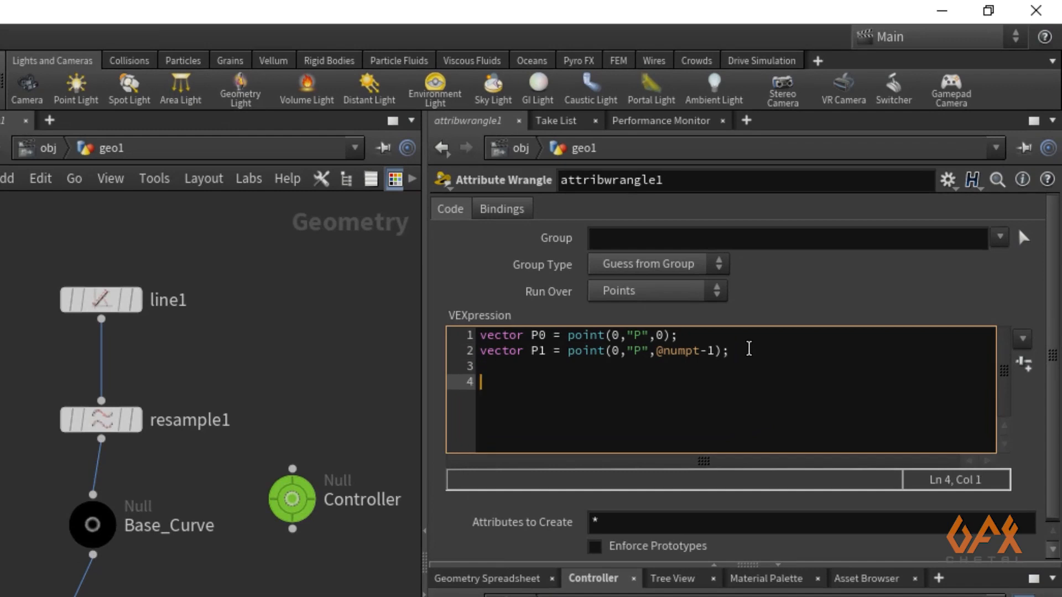
pyautogui.write('@curveu = ')
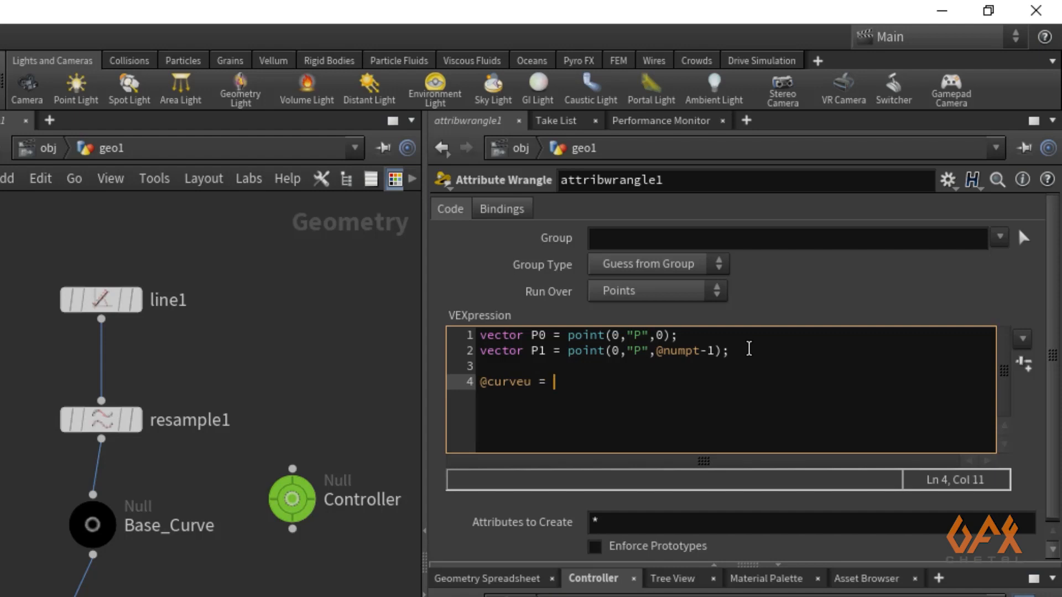
pyautogui.write('fit')
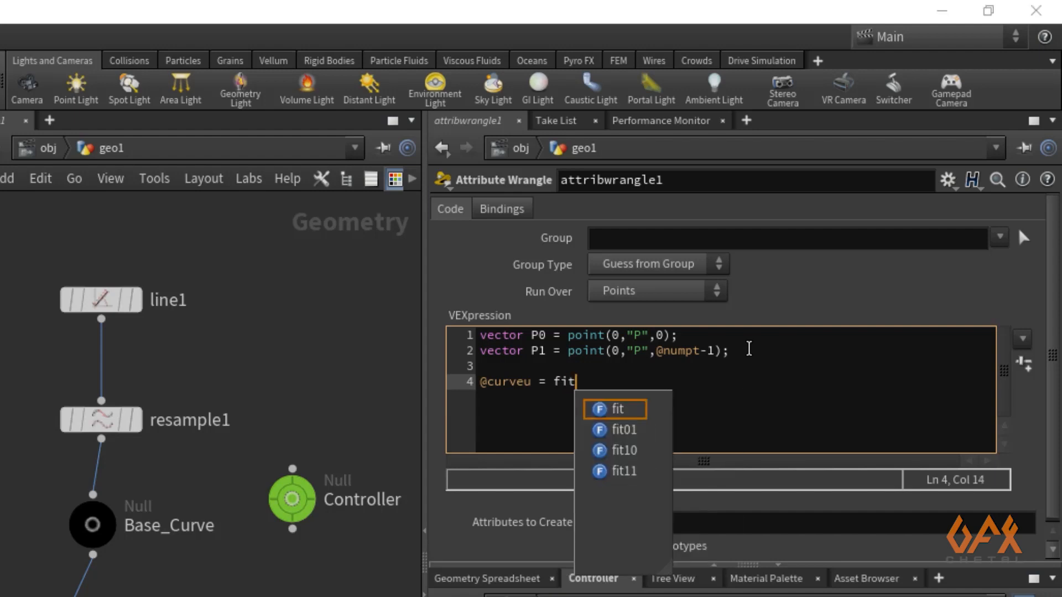
pyautogui.write('(@P')
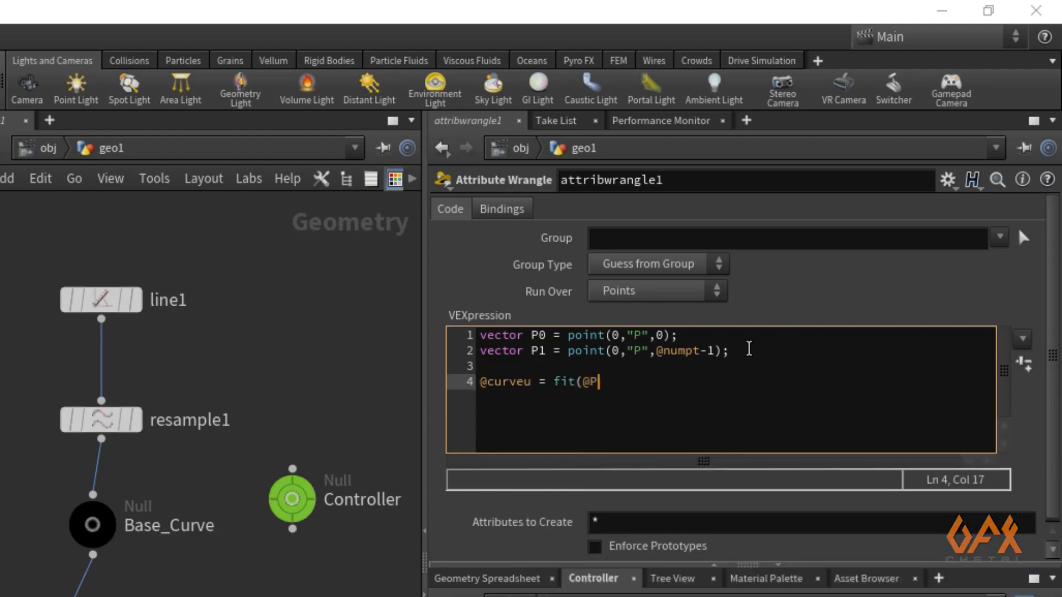
pyautogui.write('.z, @P0.z,')
pyautogui.click(632, 381)
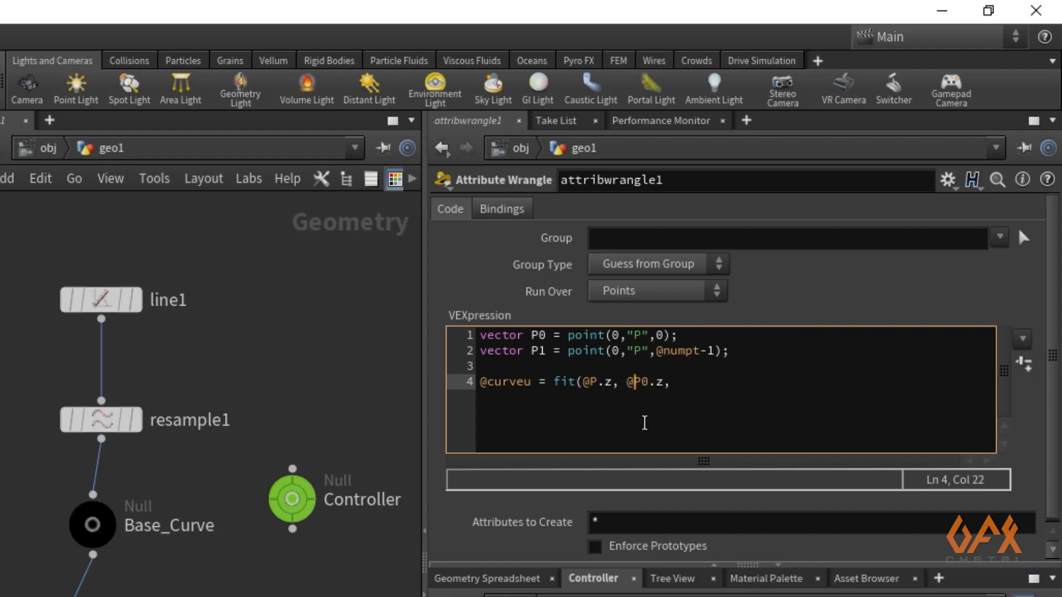
pyautogui.press('BackSpace')
pyautogui.click(670, 381)
pyautogui.write('P1')
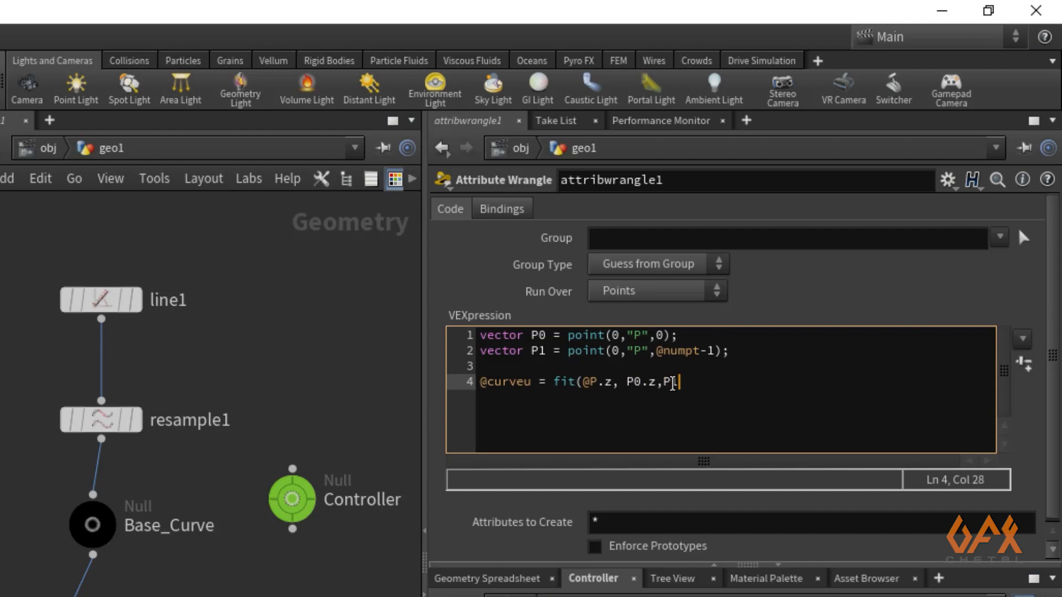
pyautogui.write('.z,0,1);')
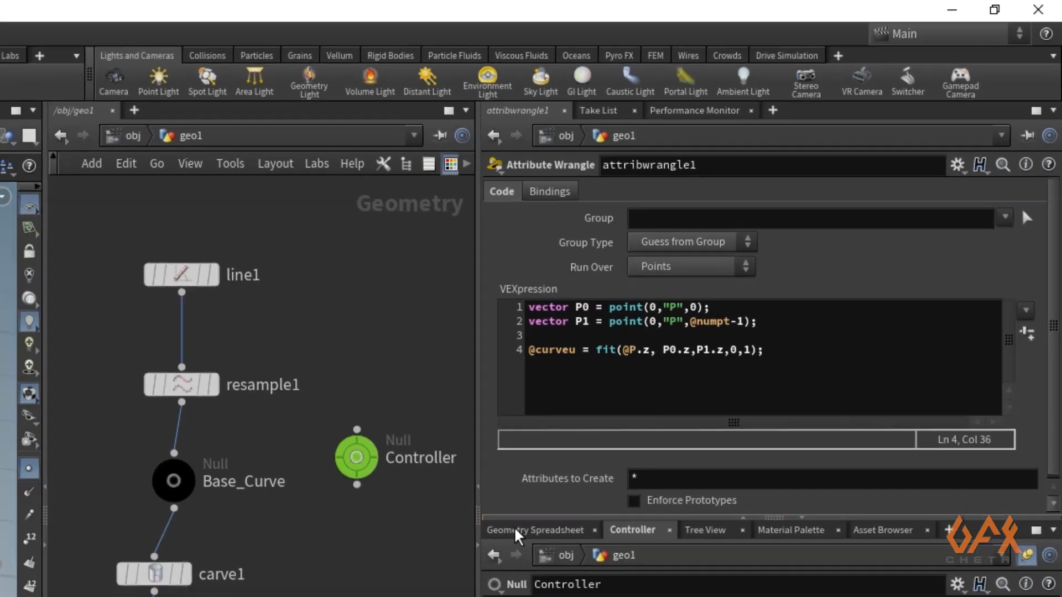
# Display the wrangle's point data in the Geometry Spreadsheet and add a viewport visualizer for curveu from the node's info.
pyautogui.click(515, 531)
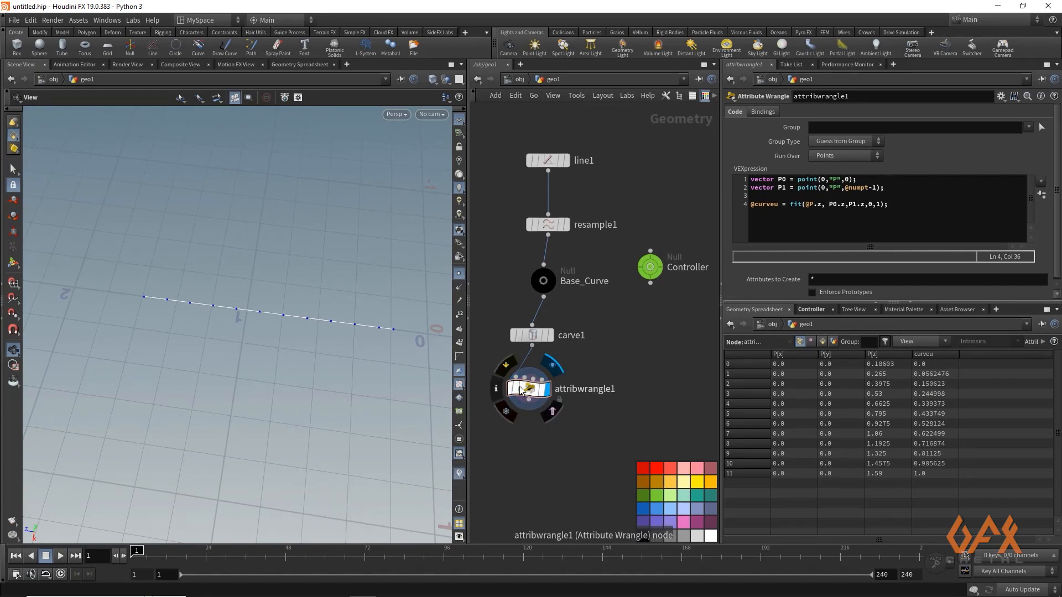
pyautogui.click(496, 390)
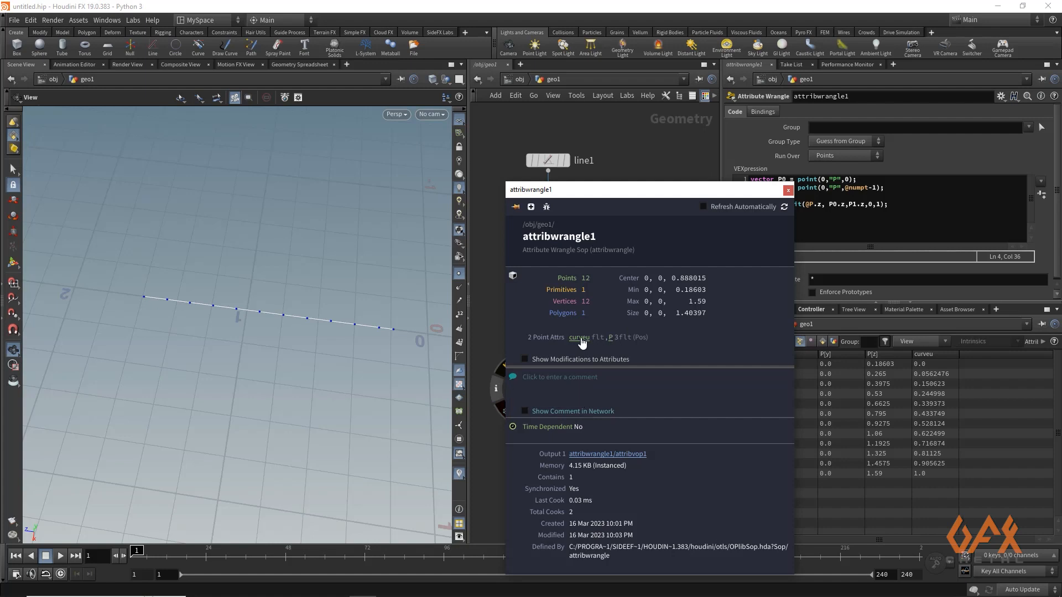
pyautogui.click(788, 190)
# Edit the scene's curveu visualizer so its type is Marker, and close the visualizer editor.
pyautogui.click(460, 475)
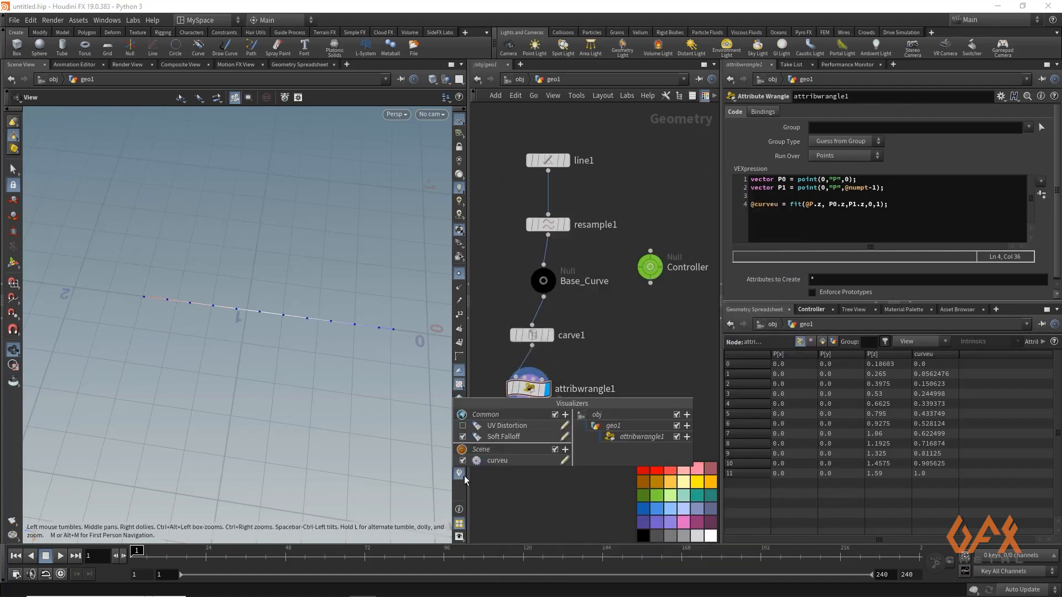
pyautogui.click(564, 460)
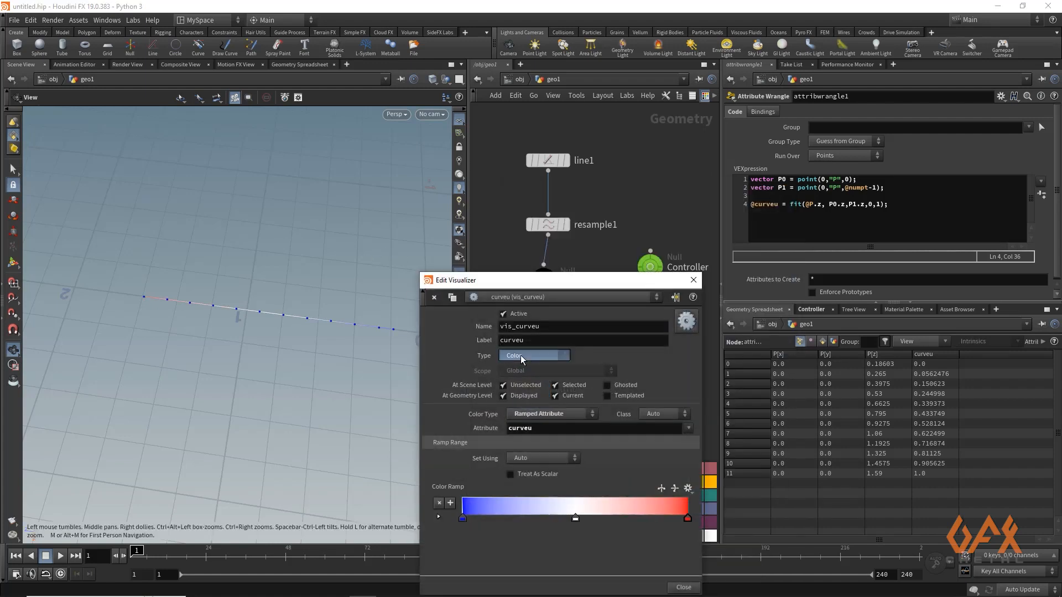
pyautogui.click(530, 355)
pyautogui.click(517, 367)
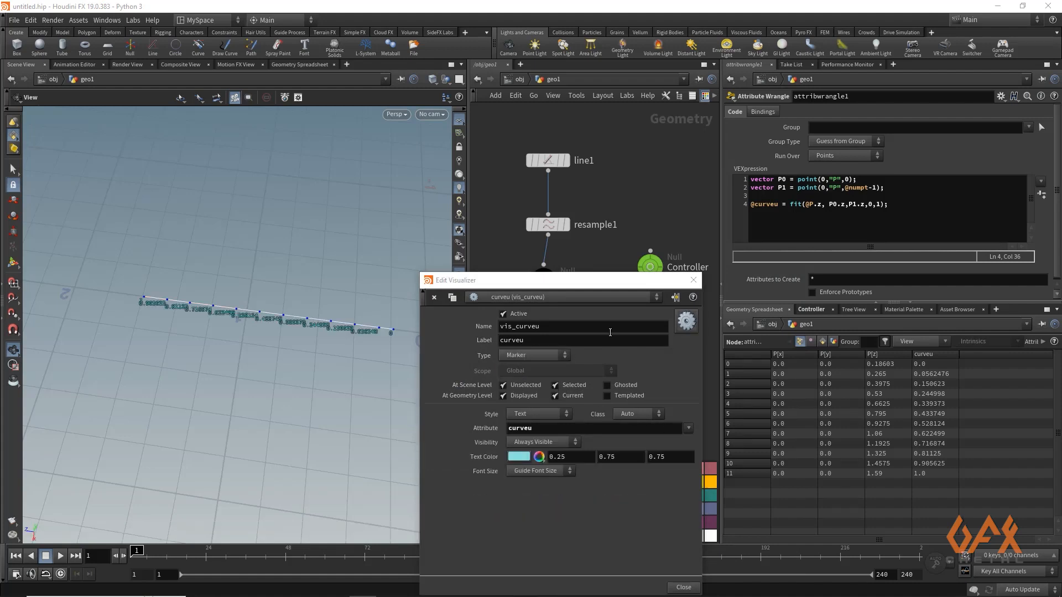
pyautogui.click(693, 280)
# Examine the curveu markers along the whole curve in the viewport and turn off the visualizer display.
pyautogui.scroll(3, 268, 301)
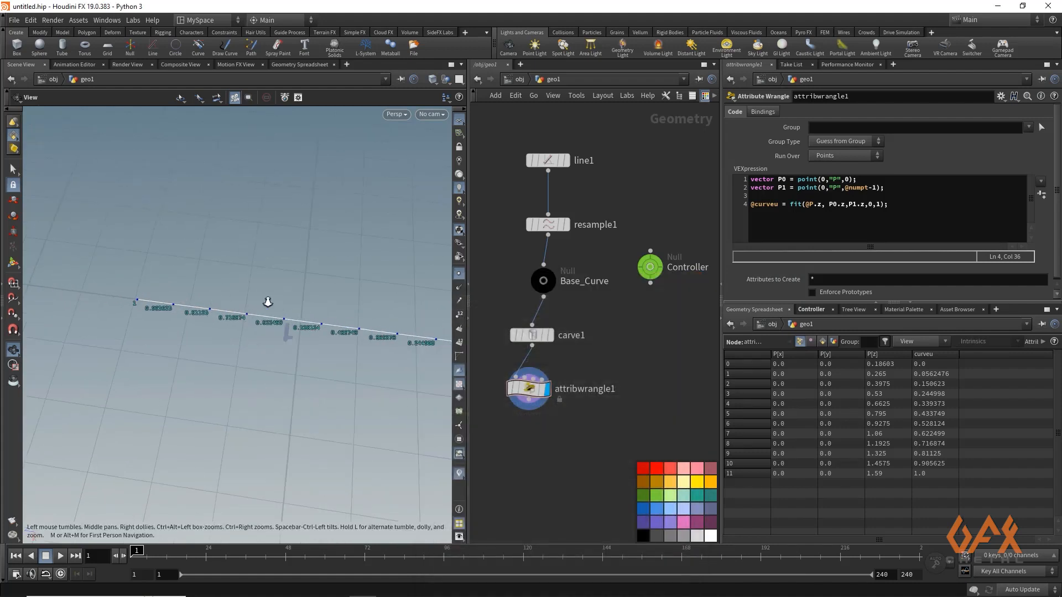
pyautogui.moveTo(152, 294); pyautogui.dragTo(199, 318)
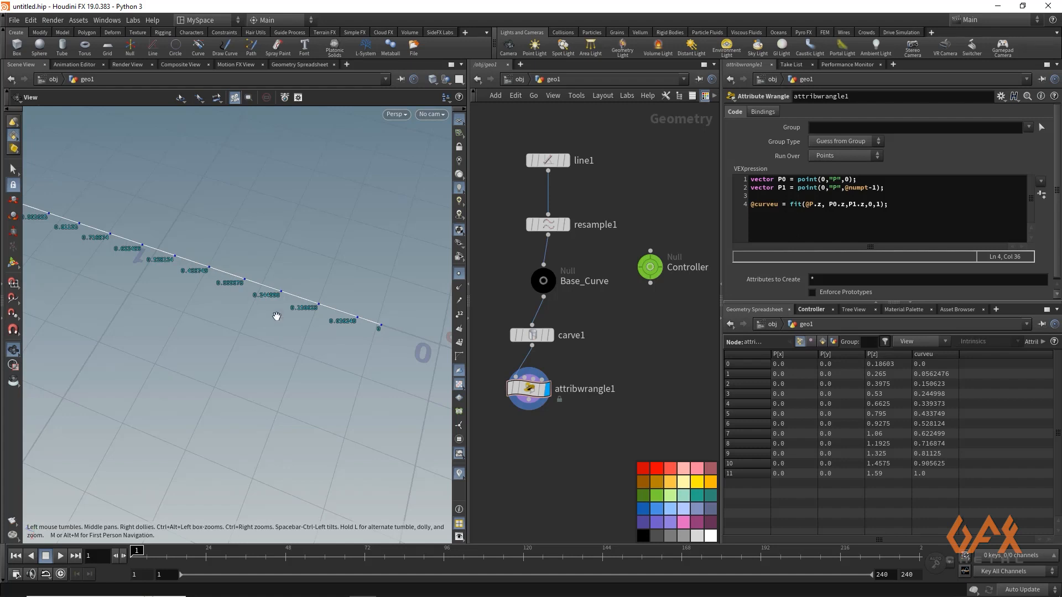
pyautogui.moveTo(266, 327); pyautogui.dragTo(331, 355)
pyautogui.scroll(3, 332, 355)
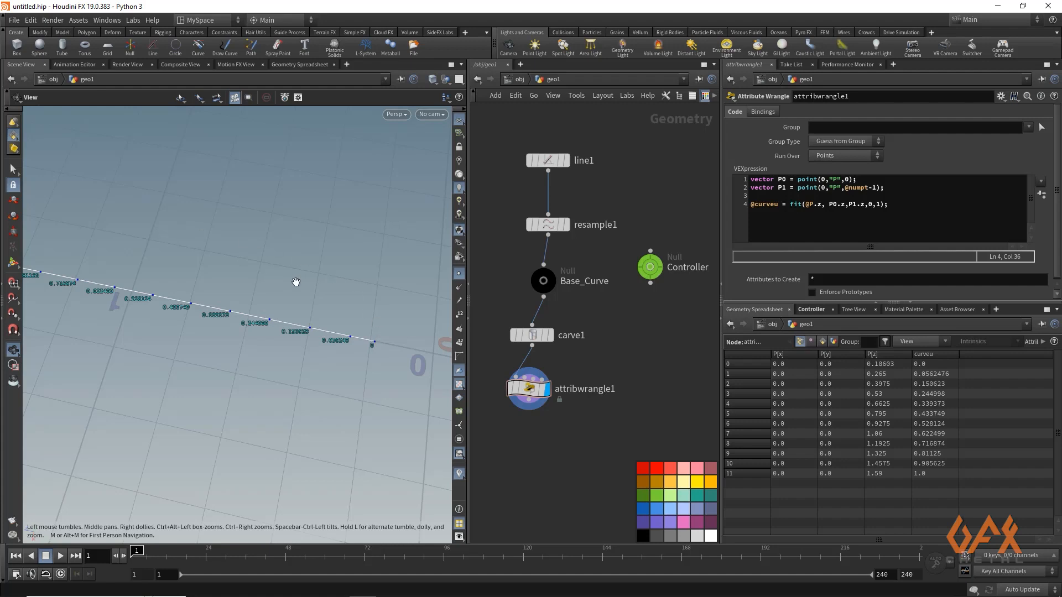
pyautogui.scroll(-4, 297, 283)
pyautogui.moveTo(203, 292); pyautogui.dragTo(309, 336, button='middle')
pyautogui.moveTo(309, 336); pyautogui.dragTo(216, 282)
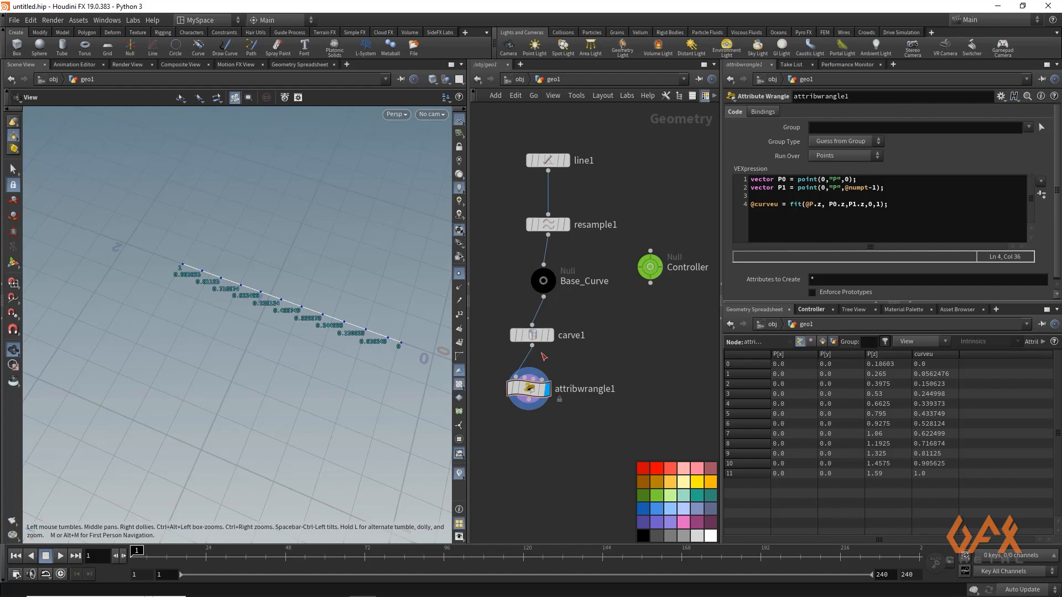
pyautogui.moveTo(467, 426); pyautogui.dragTo(490, 343, button='middle')
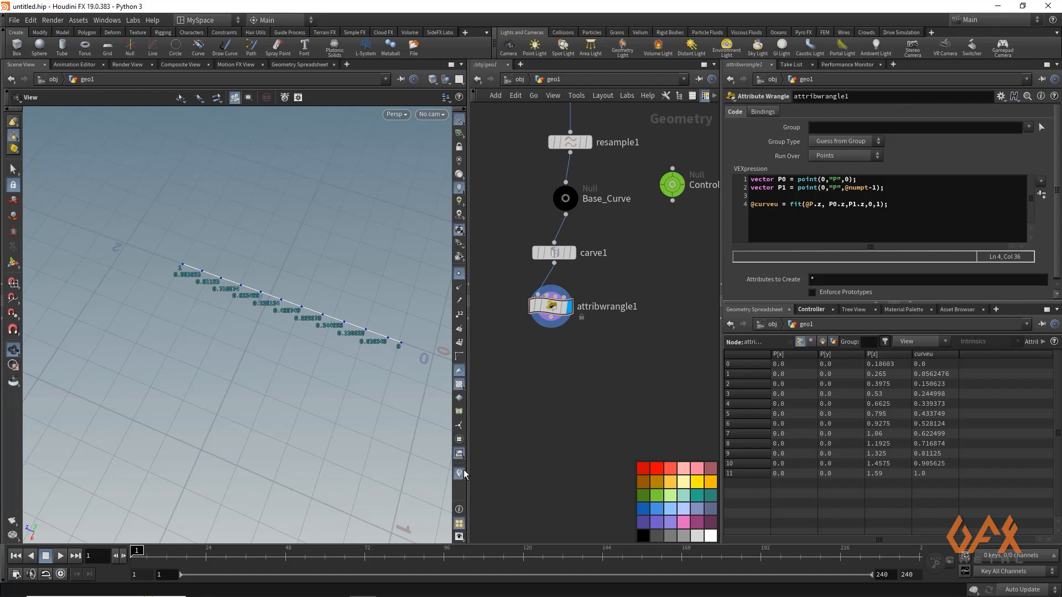
pyautogui.click(459, 474)
# Connect a second Attribute Wrangle node to the first wrangle's output, place it below, and display it.
pyautogui.moveTo(551, 328); pyautogui.dragTo(537, 369)
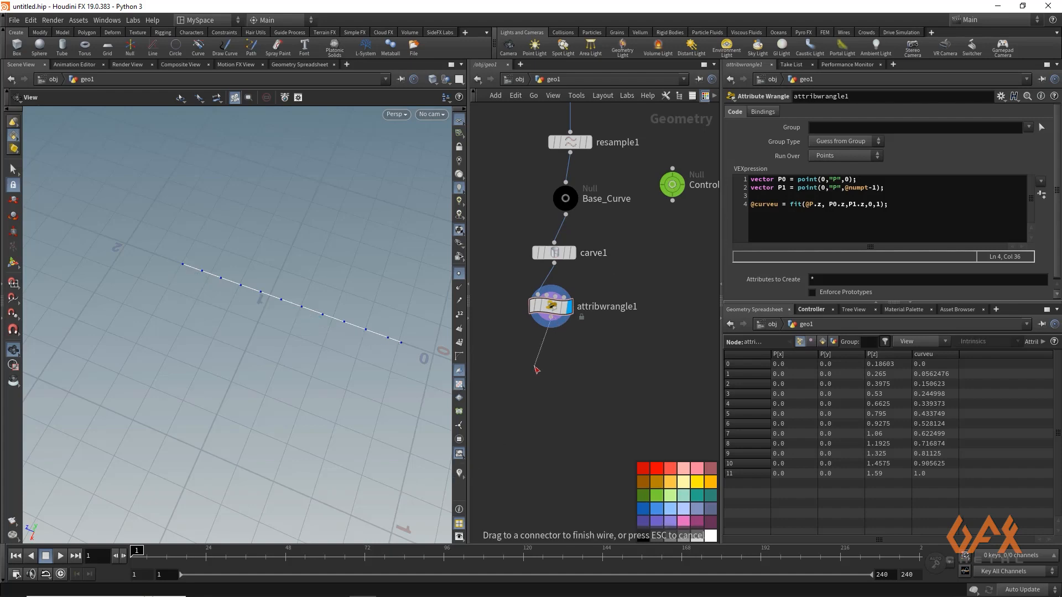
pyautogui.press('Tab')
pyautogui.write('attwra')
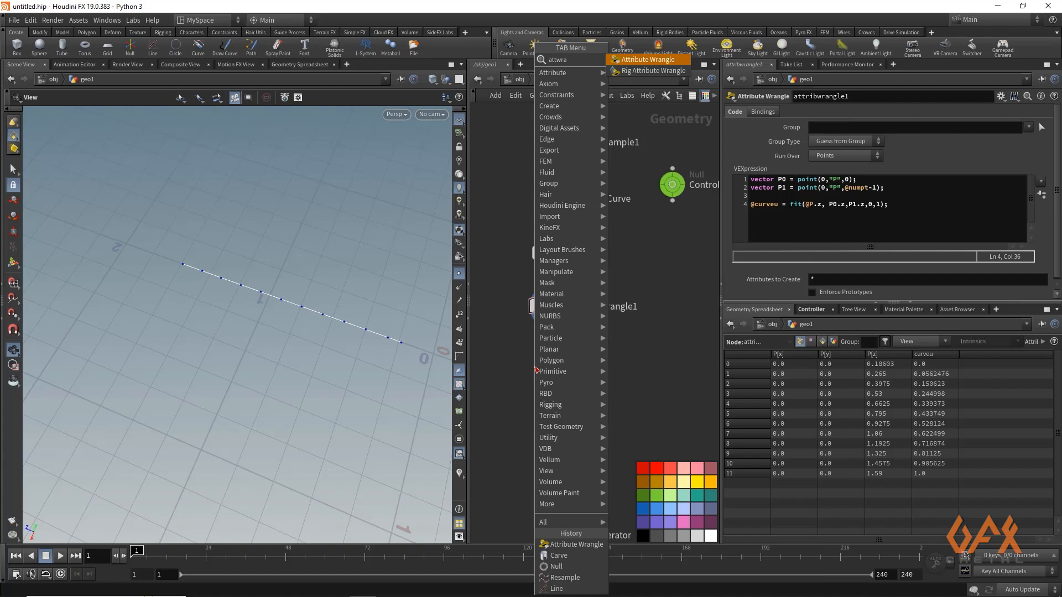
pyautogui.press('Return')
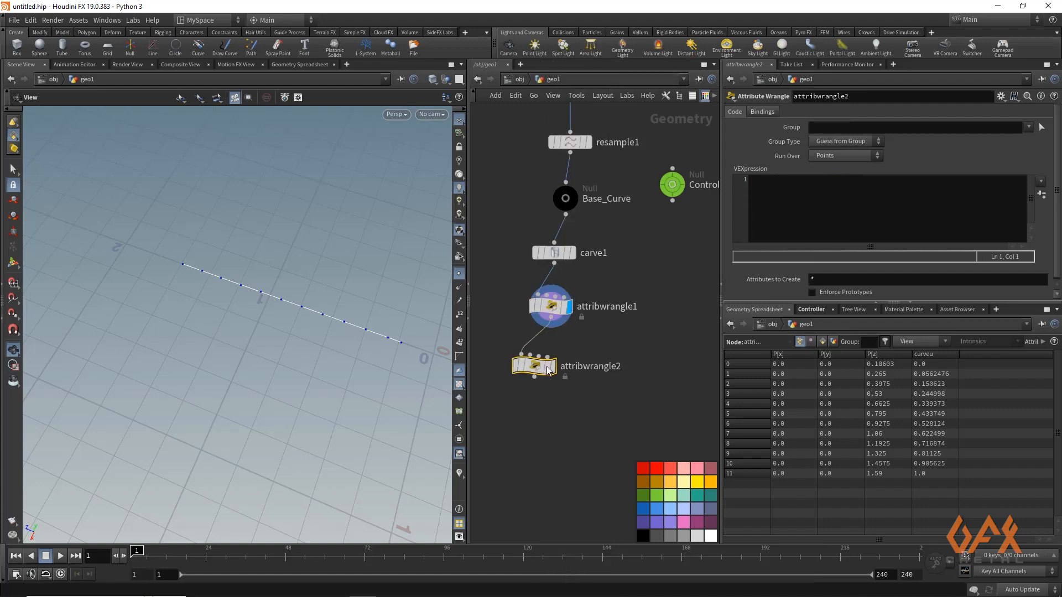
pyautogui.moveTo(553, 307)
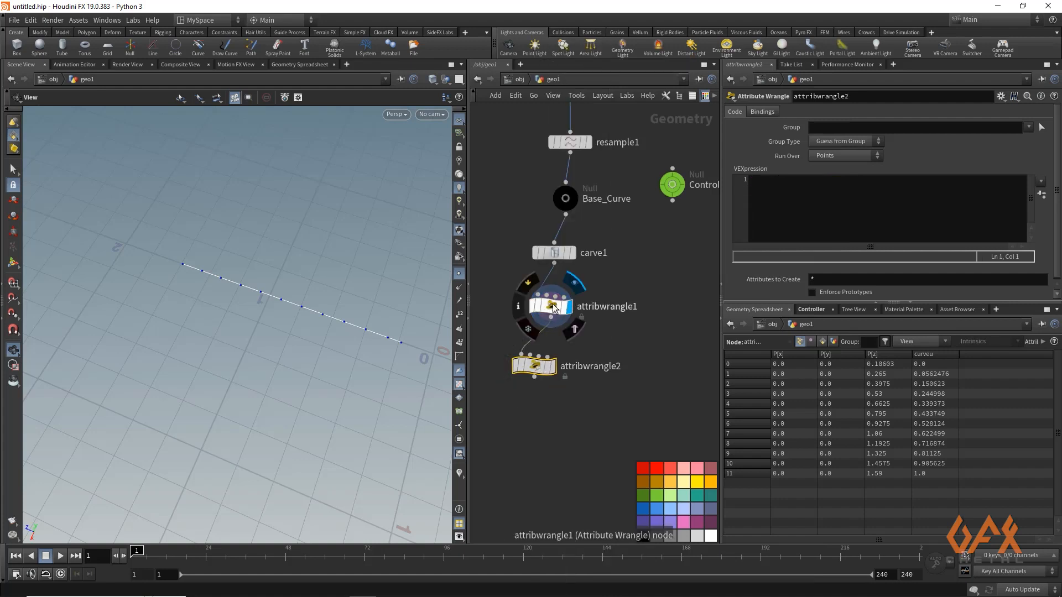
pyautogui.moveTo(538, 367); pyautogui.dragTo(554, 370)
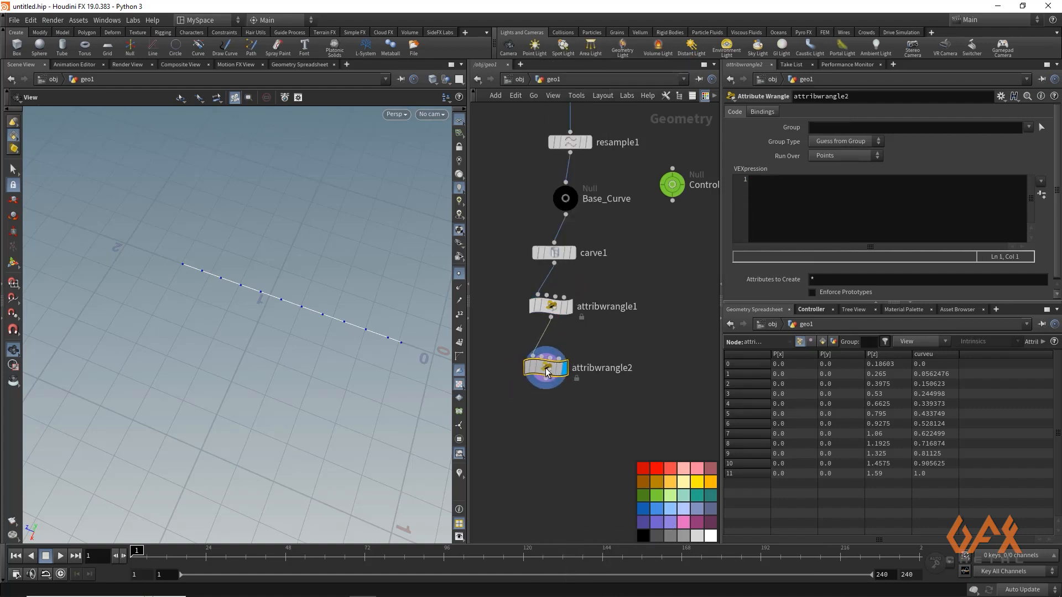
pyautogui.click(759, 209)
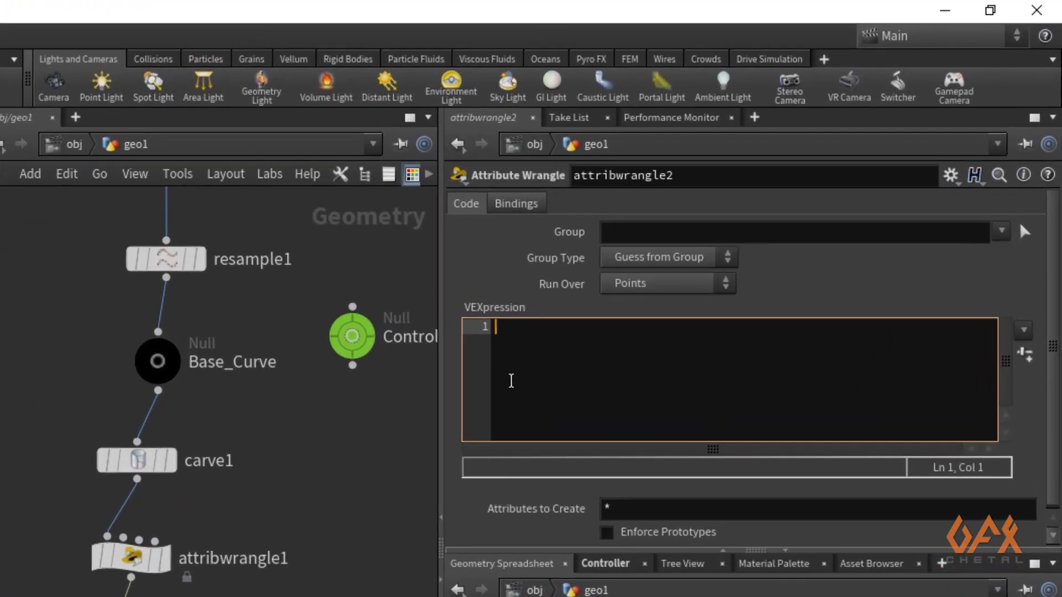
pyautogui.write('@pscale = chram')
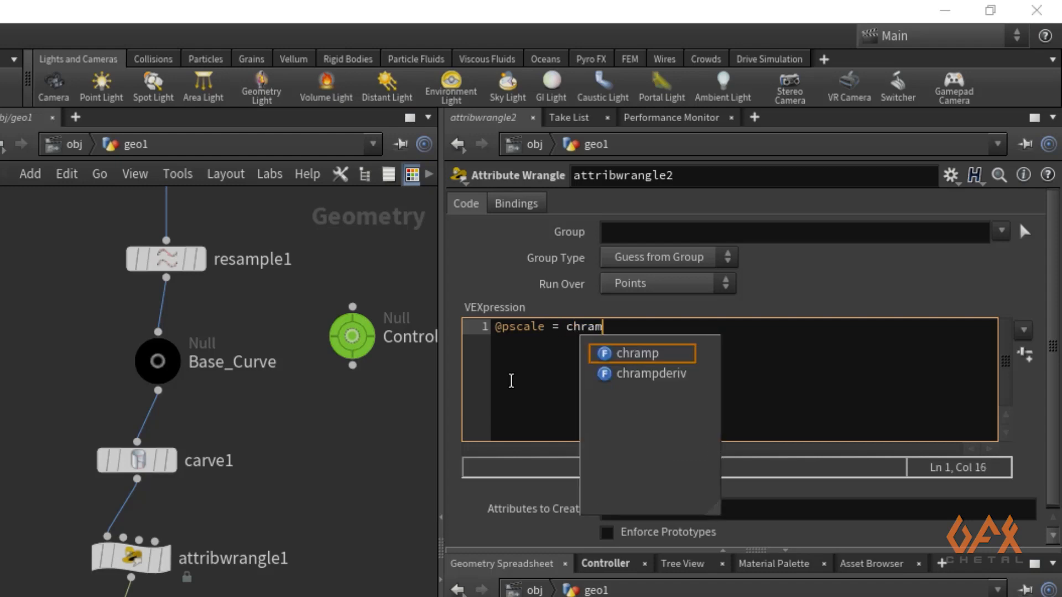
pyautogui.write('p(')
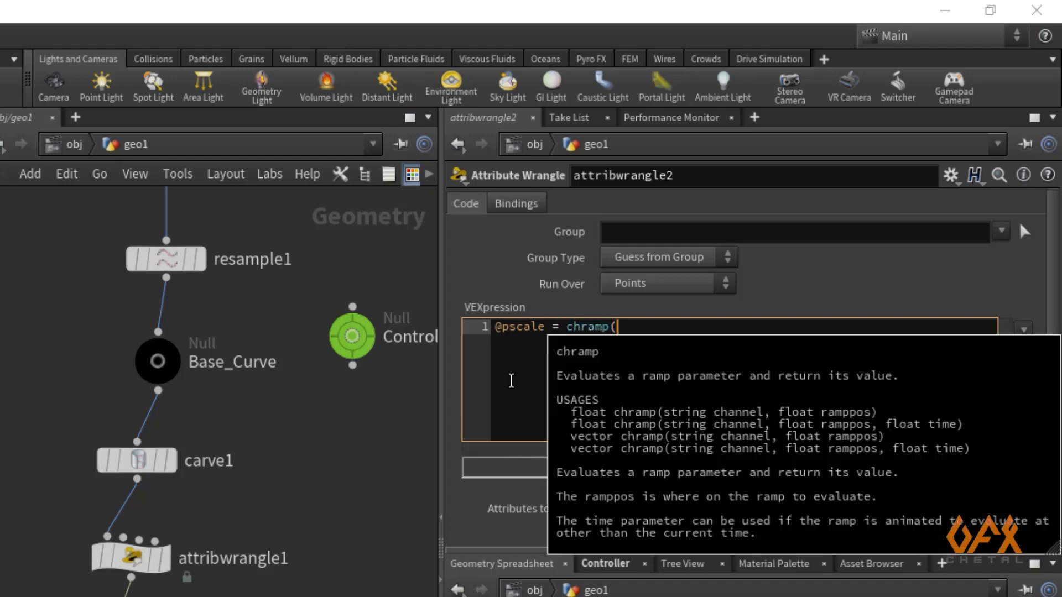
pyautogui.write('"Leaf')
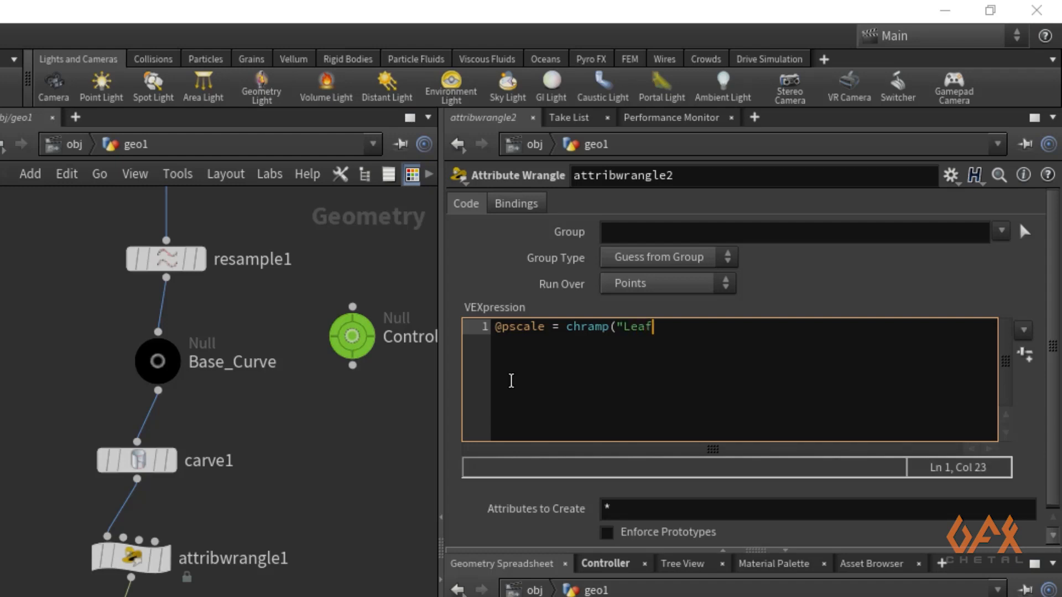
pyautogui.write('_Shape",@curve')
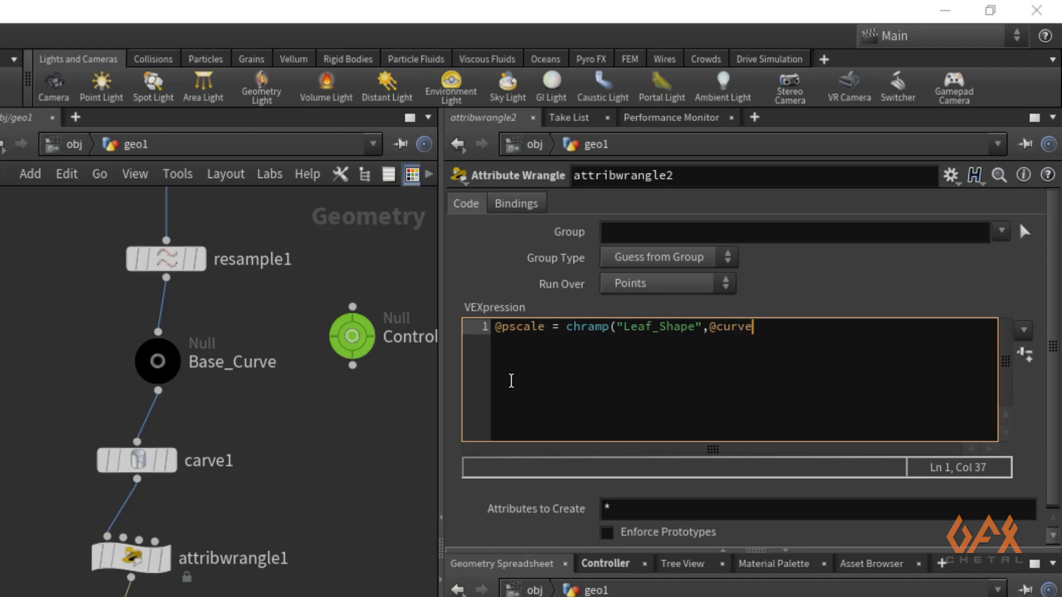
pyautogui.write('u);')
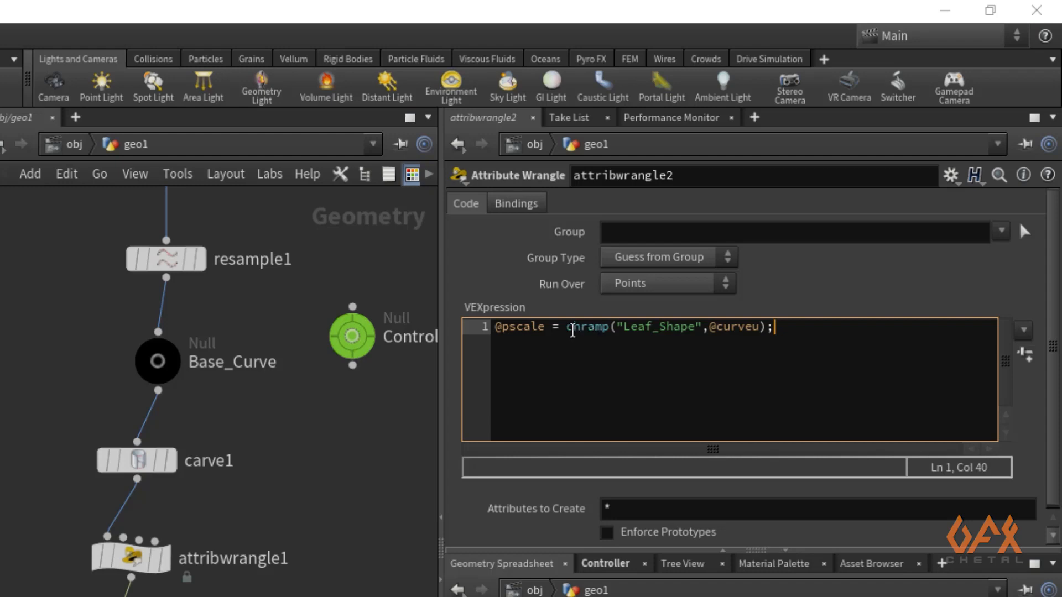
pyautogui.click(1026, 355)
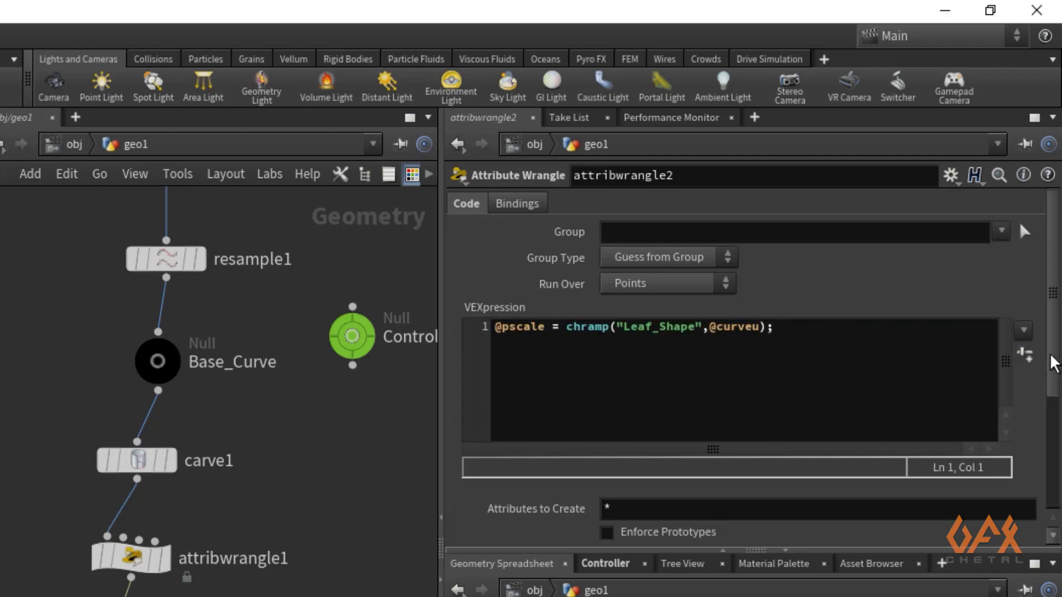
# Add a Sweep node to the output of the second attribute wrangle and display it.
pyautogui.scroll(-5, 1051, 364)
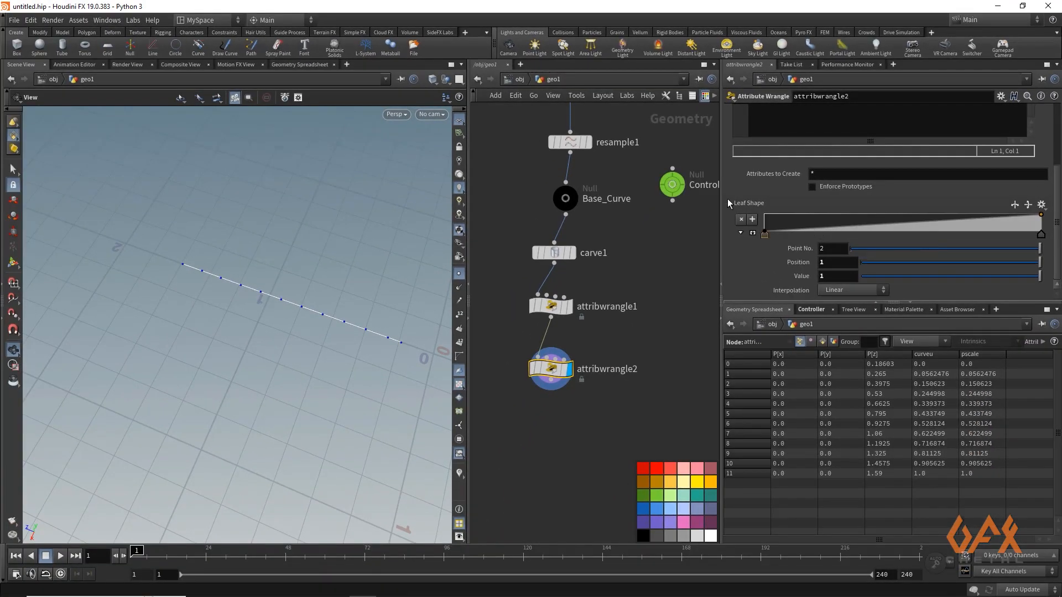
pyautogui.moveTo(551, 390); pyautogui.dragTo(550, 427)
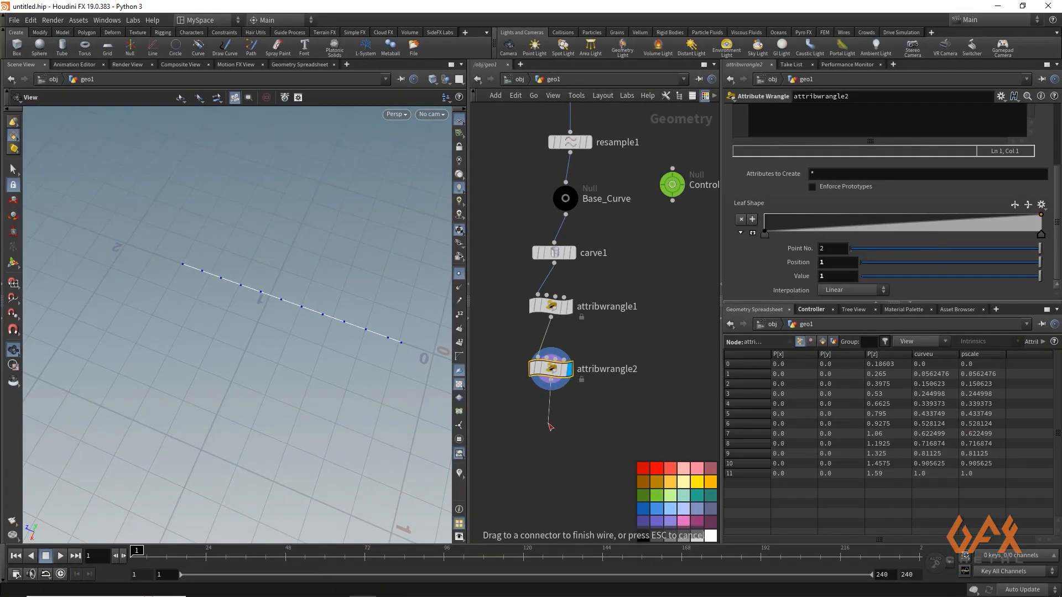
pyautogui.press('Tab')
pyautogui.write('swee')
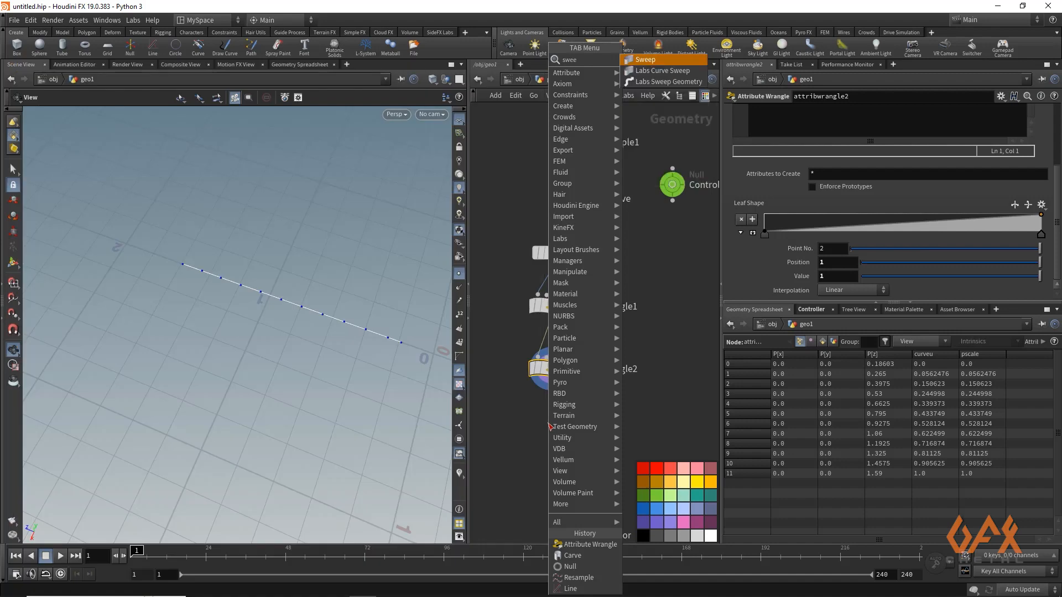
pyautogui.press('Return')
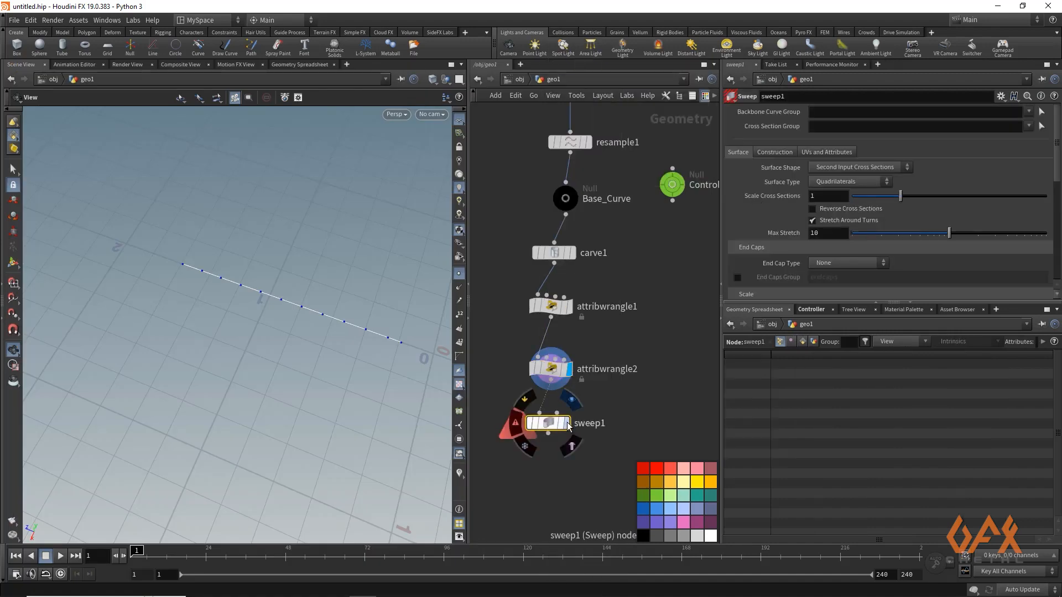
pyautogui.click(549, 425)
# Set the Sweep's Surface Shape to Ribbon and inspect the resulting surface.
pyautogui.click(841, 163)
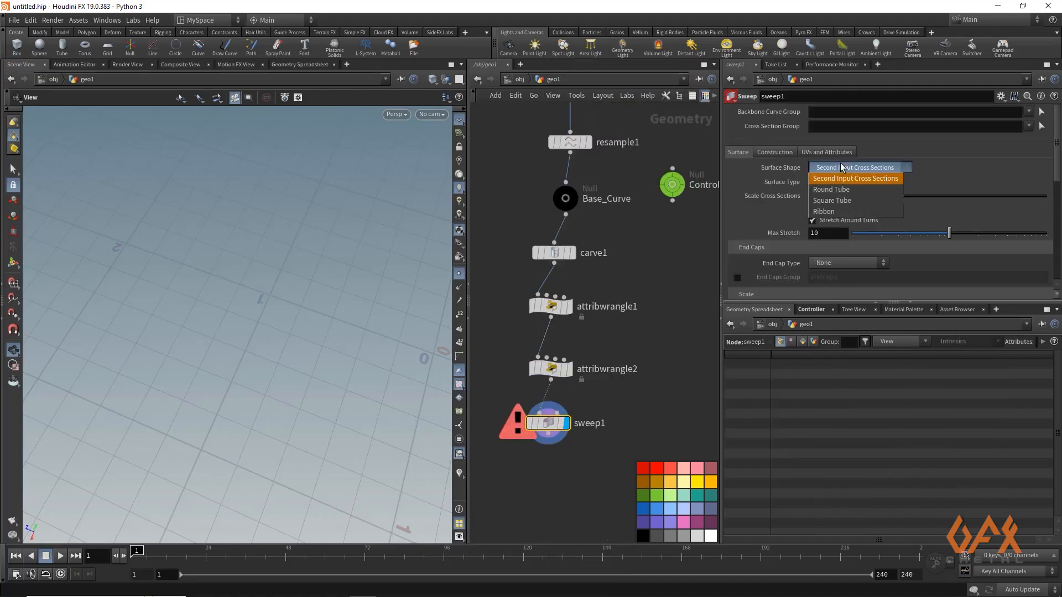
pyautogui.click(834, 214)
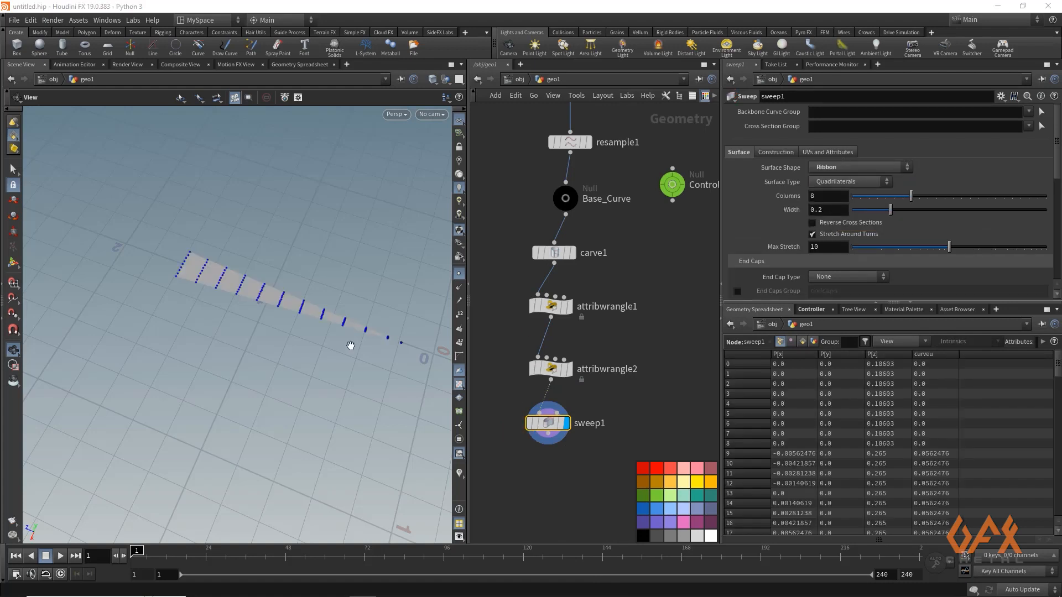
pyautogui.moveTo(300, 307); pyautogui.dragTo(308, 308)
pyautogui.moveTo(308, 308); pyautogui.dragTo(394, 309, button='right')
pyautogui.moveTo(290, 336); pyautogui.dragTo(227, 315)
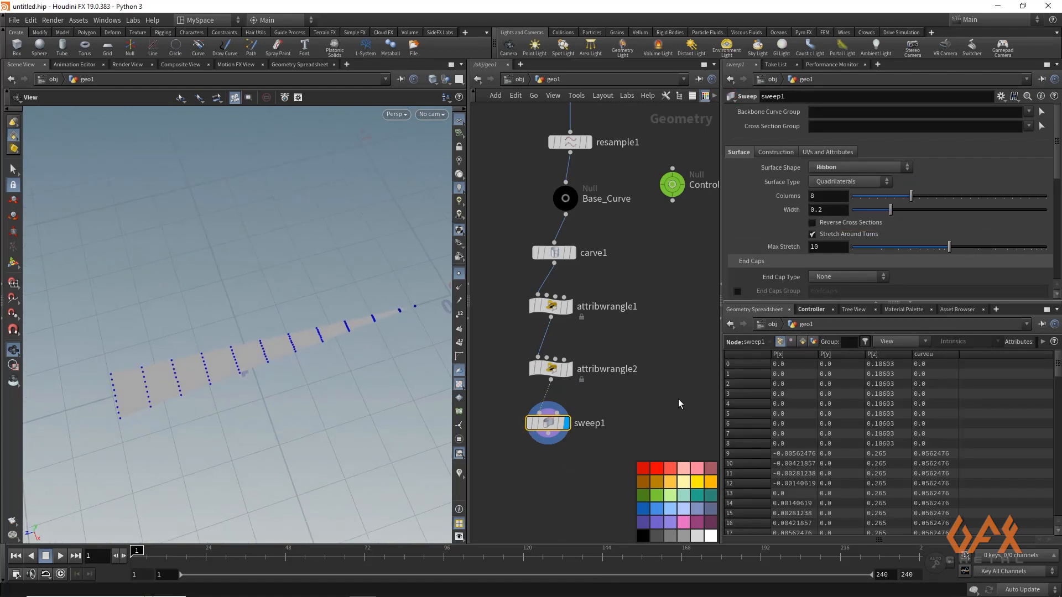
# Add a float parameter named width with the label Leaf Width to the Controller node's parameter interface.
pyautogui.moveTo(672, 400); pyautogui.dragTo(636, 368, button='middle')
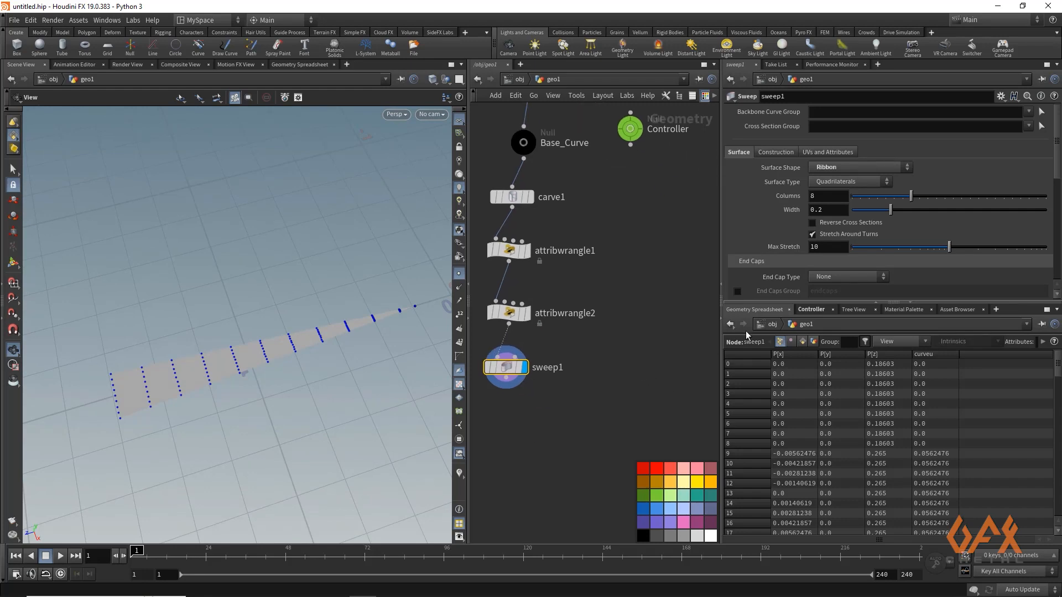
pyautogui.click(810, 310)
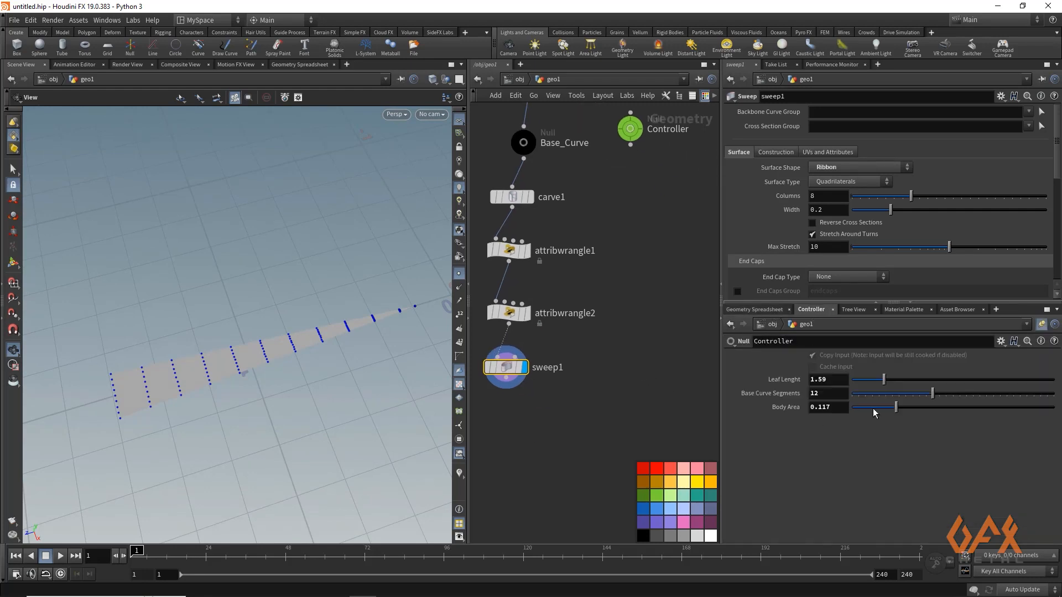
pyautogui.click(1001, 341)
pyautogui.click(935, 353)
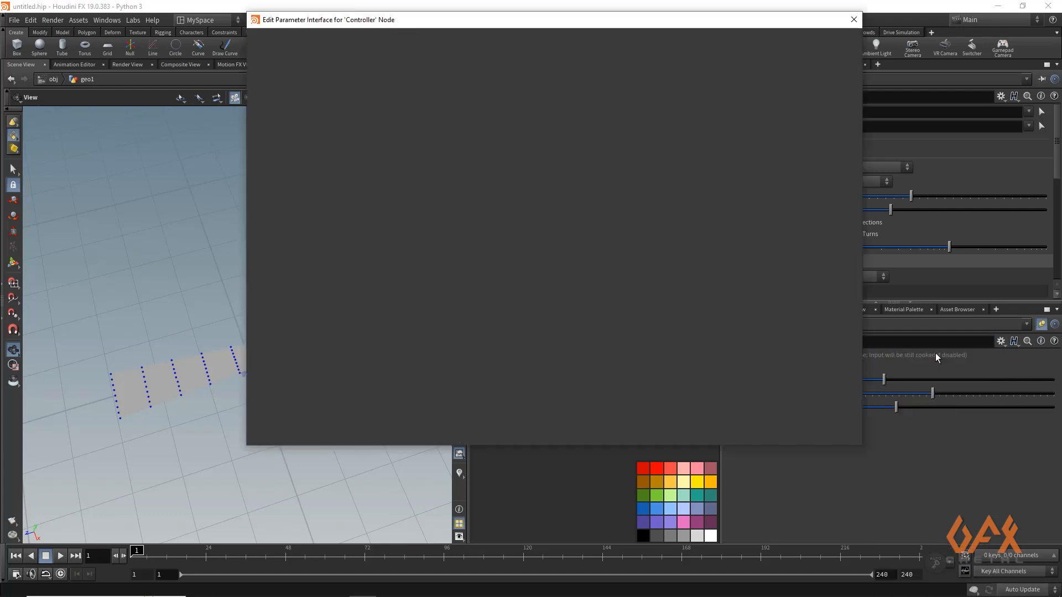
pyautogui.click(455, 236)
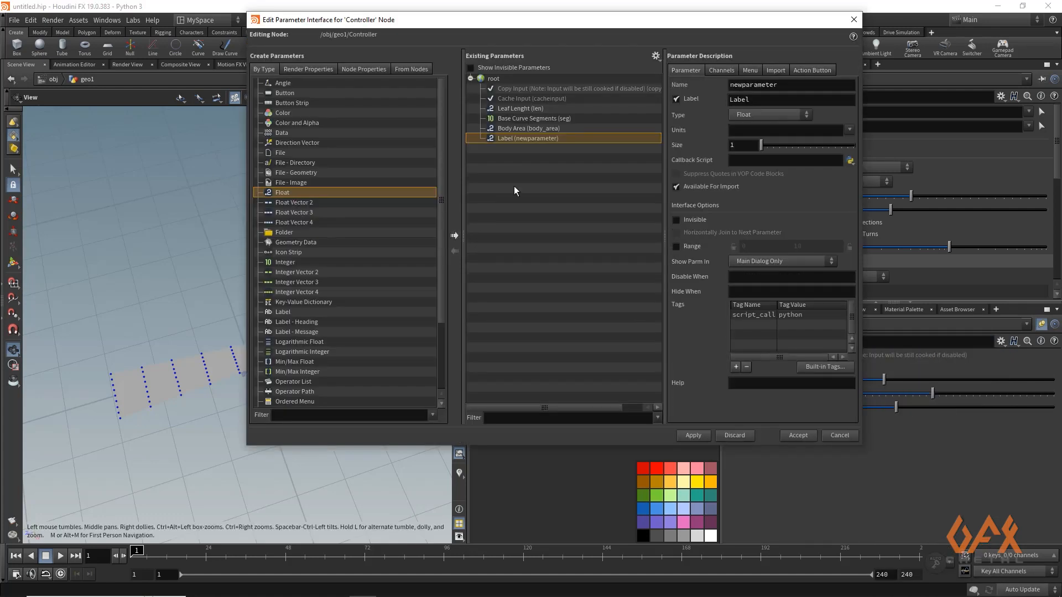
pyautogui.doubleClick(783, 87)
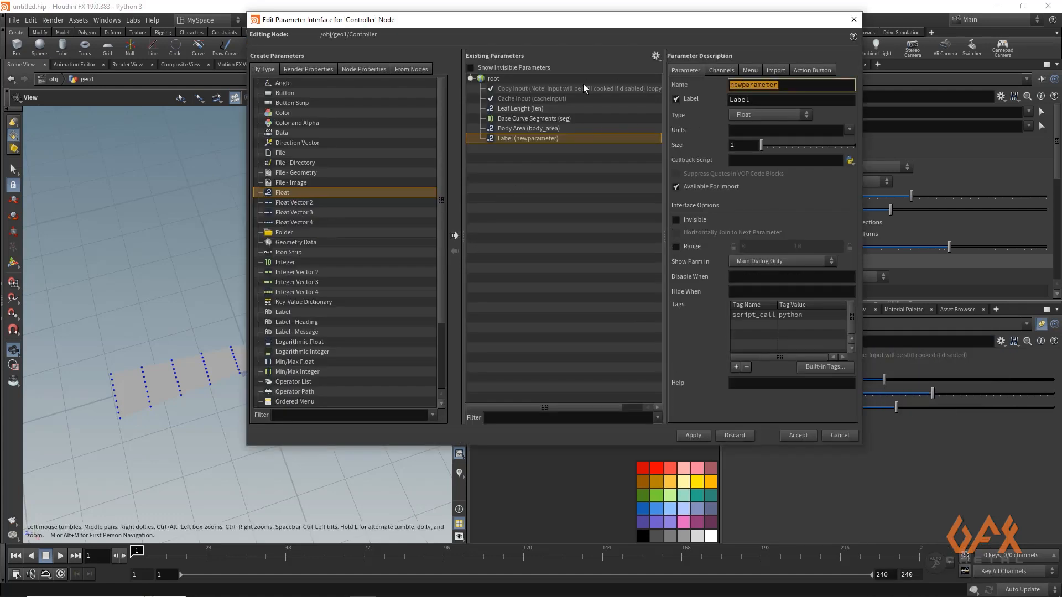
pyautogui.write('width')
pyautogui.press('Tab')
pyautogui.write('Lea')
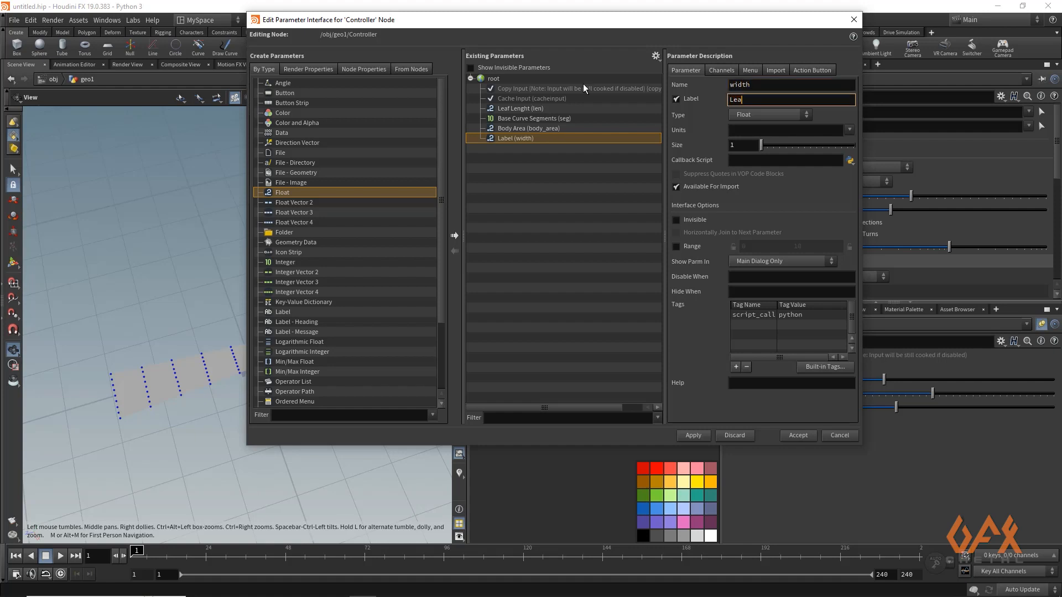
pyautogui.write('f Width')
# Enable the range for Leaf Width, set its default to 0.4, and accept the Controller's parameter changes.
pyautogui.click(677, 246)
pyautogui.click(719, 70)
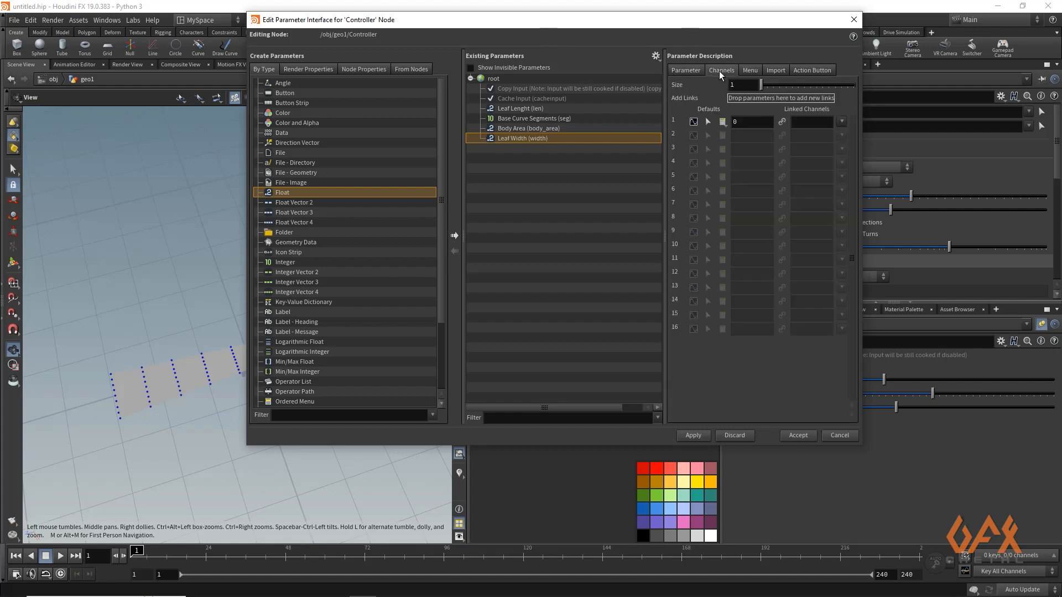
pyautogui.click(750, 123)
pyautogui.click(699, 437)
pyautogui.click(798, 435)
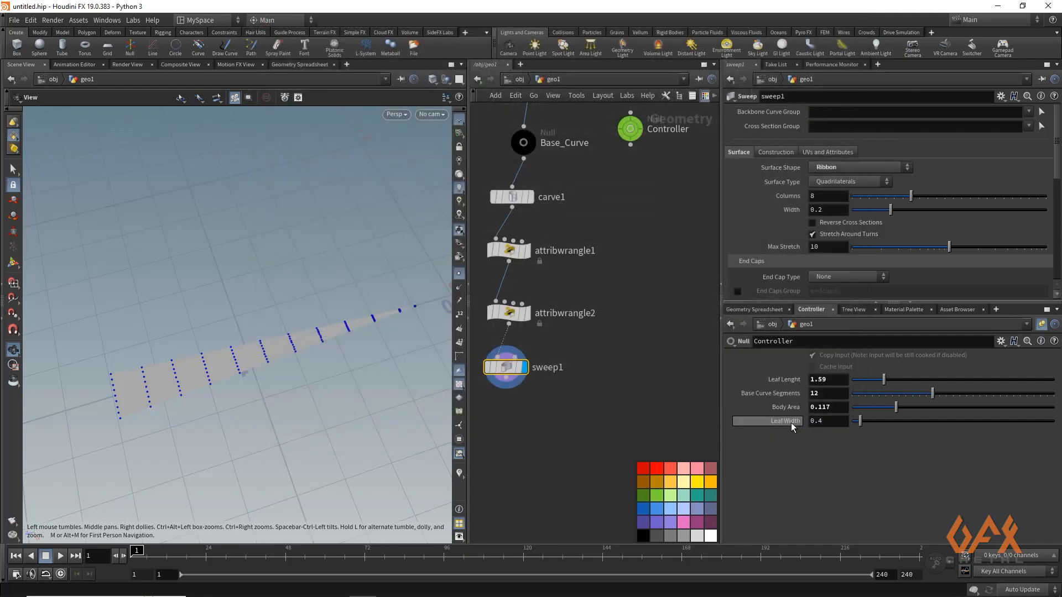
# Link the Sweep's Width to the Controller's Leaf Width through a relative reference.
pyautogui.rightClick(791, 421)
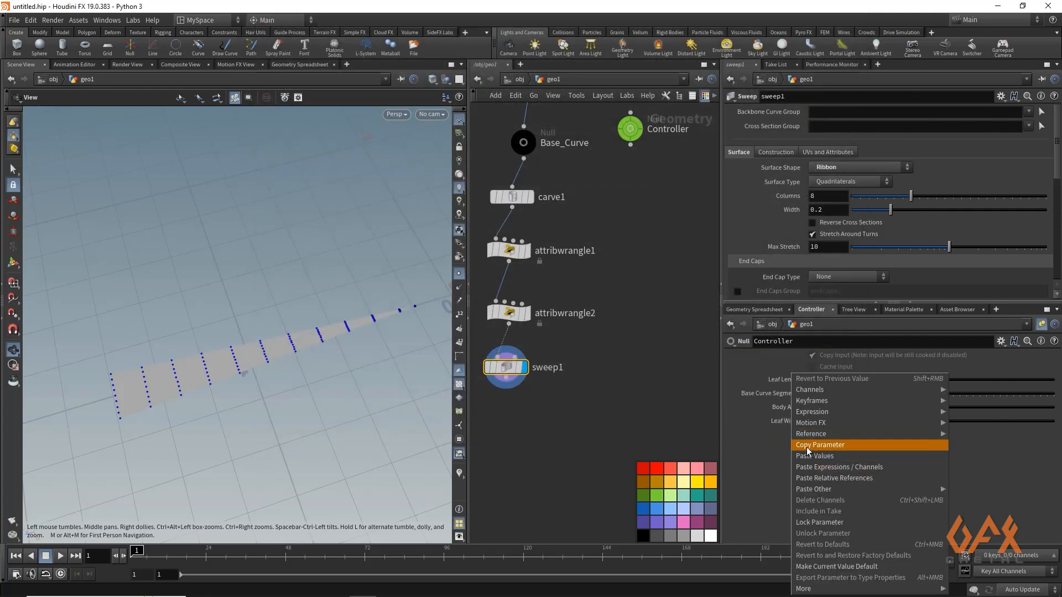
pyautogui.click(806, 447)
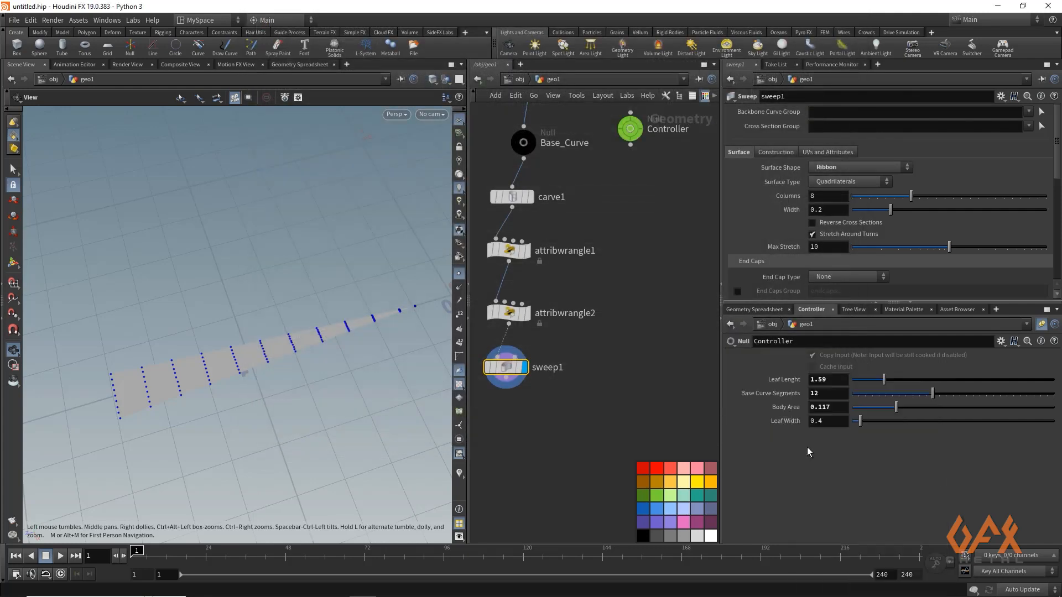
pyautogui.rightClick(789, 212)
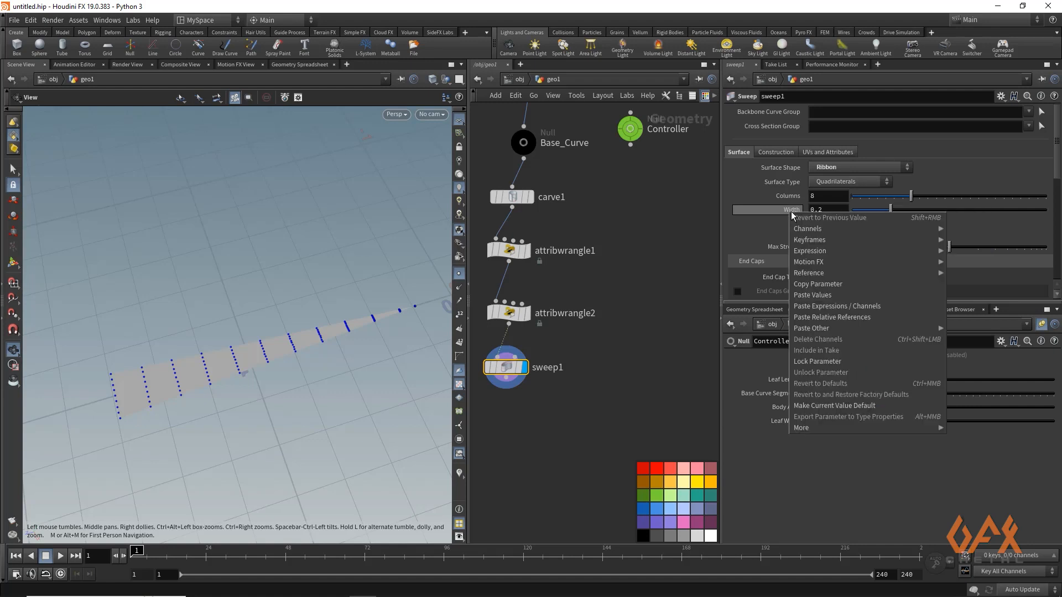
pyautogui.click(812, 317)
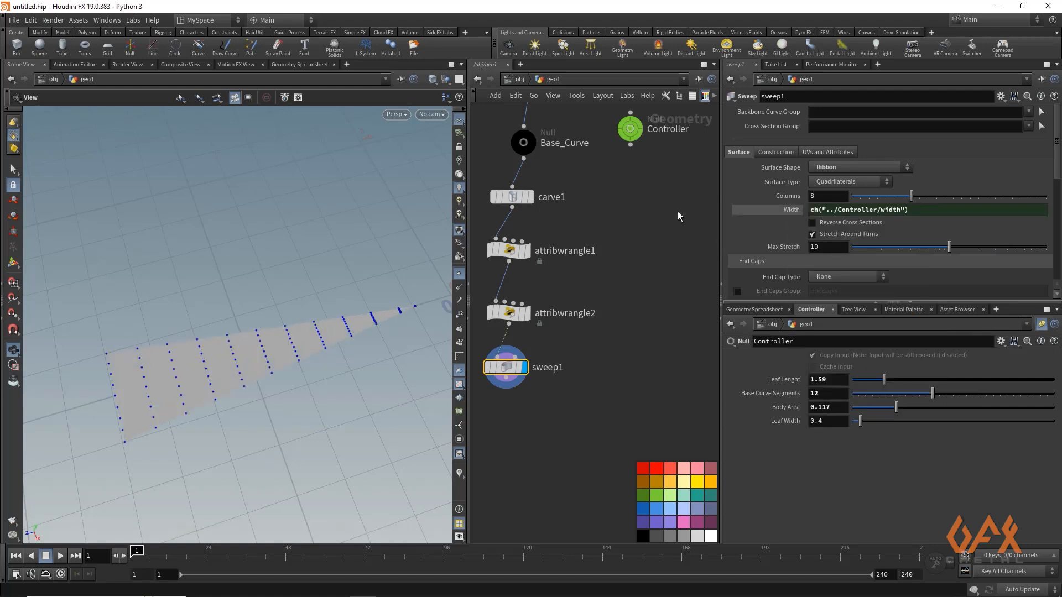
# Expand the second wrangle's Leaf Shape ramp and set both end points' interpolation to B-Spline.
pyautogui.click(509, 314)
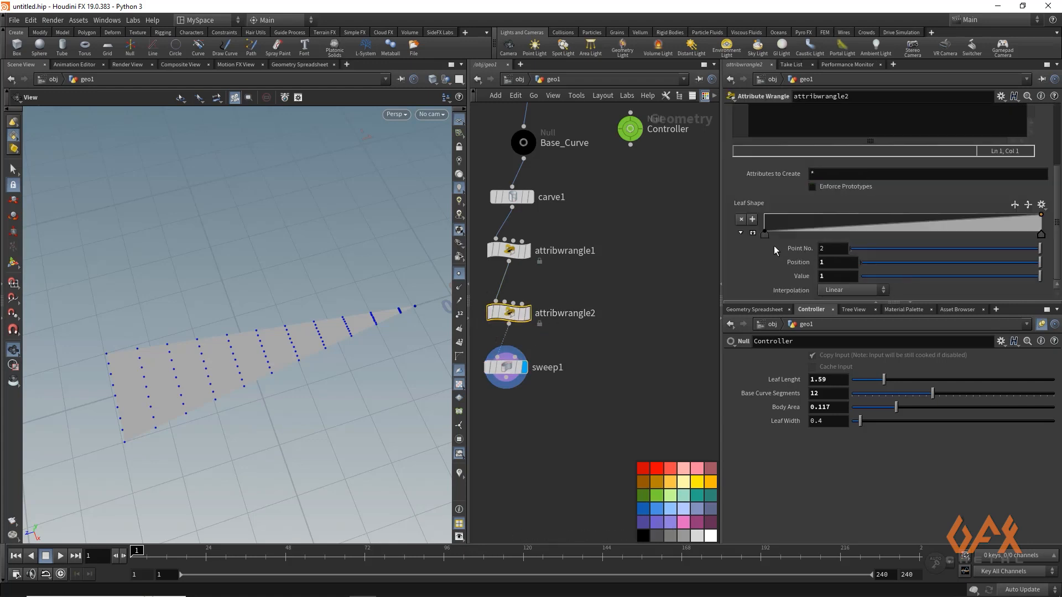
pyautogui.click(752, 233)
pyautogui.click(765, 234)
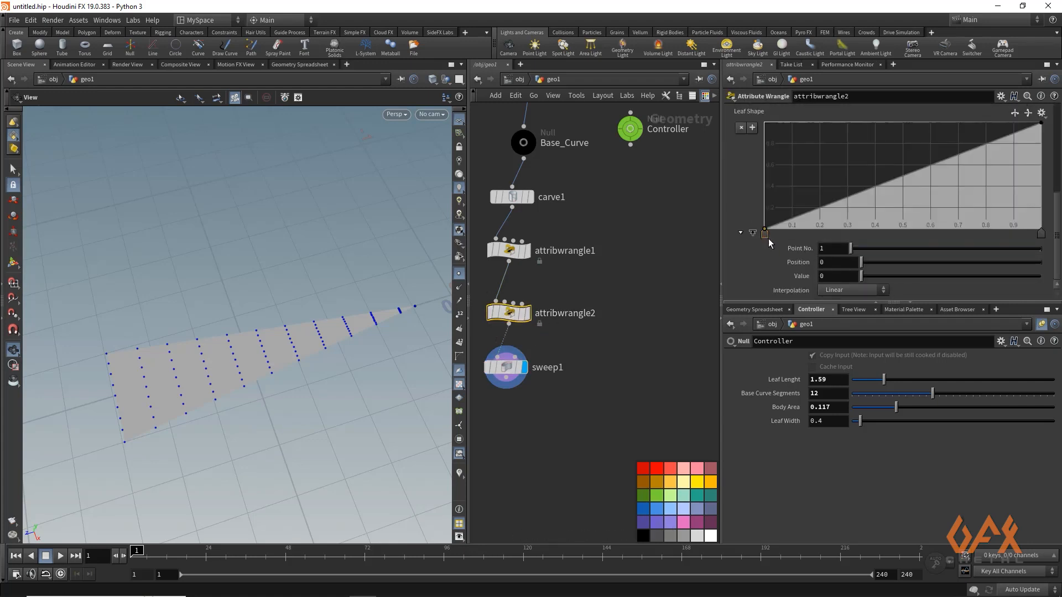
pyautogui.click(842, 292)
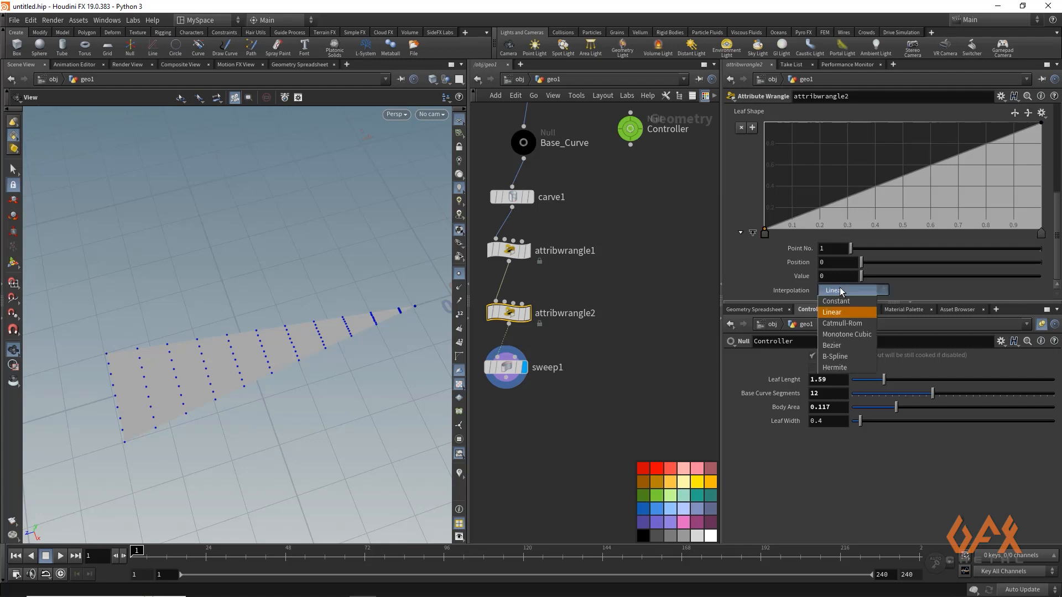
pyautogui.click(845, 356)
pyautogui.click(1041, 232)
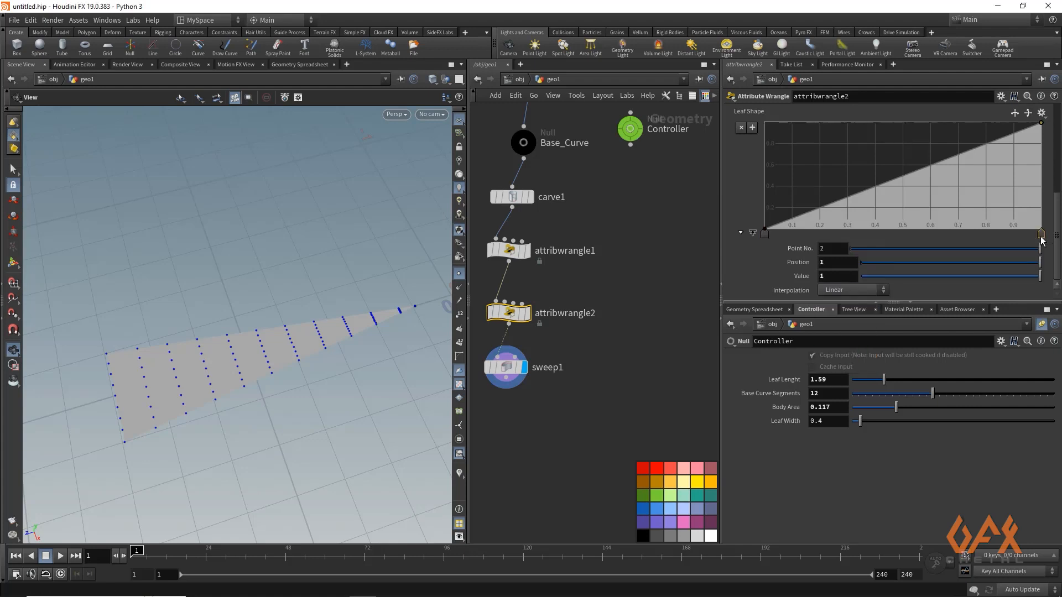
pyautogui.click(836, 290)
pyautogui.click(835, 356)
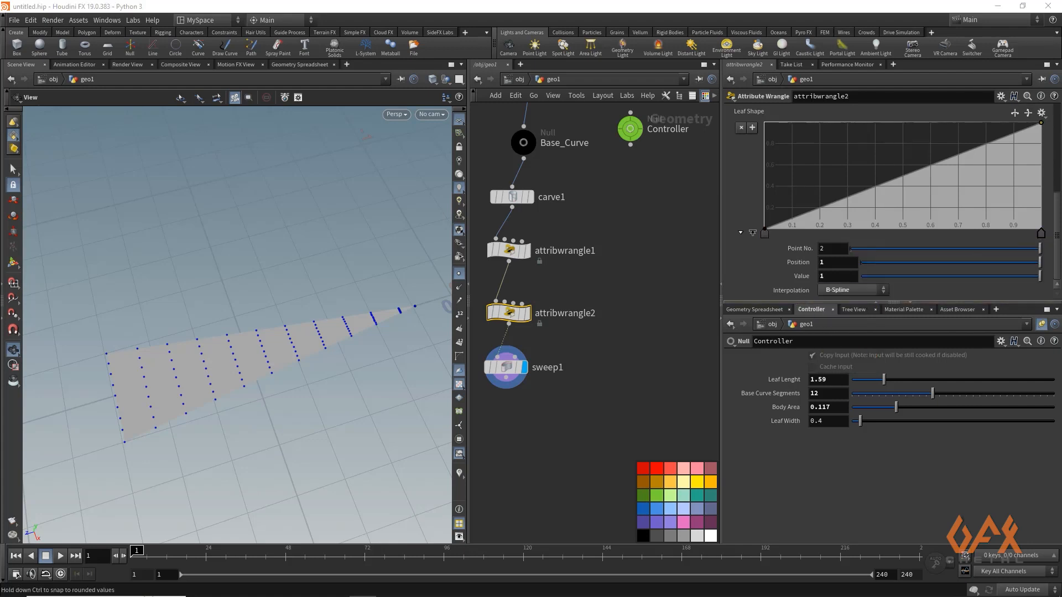
# Add a middle point to the Leaf Shape ramp at about position 0.49, value 1, and lower the end point to nearly 0.
pyautogui.click(920, 170)
pyautogui.moveTo(920, 171); pyautogui.dragTo(892, 146)
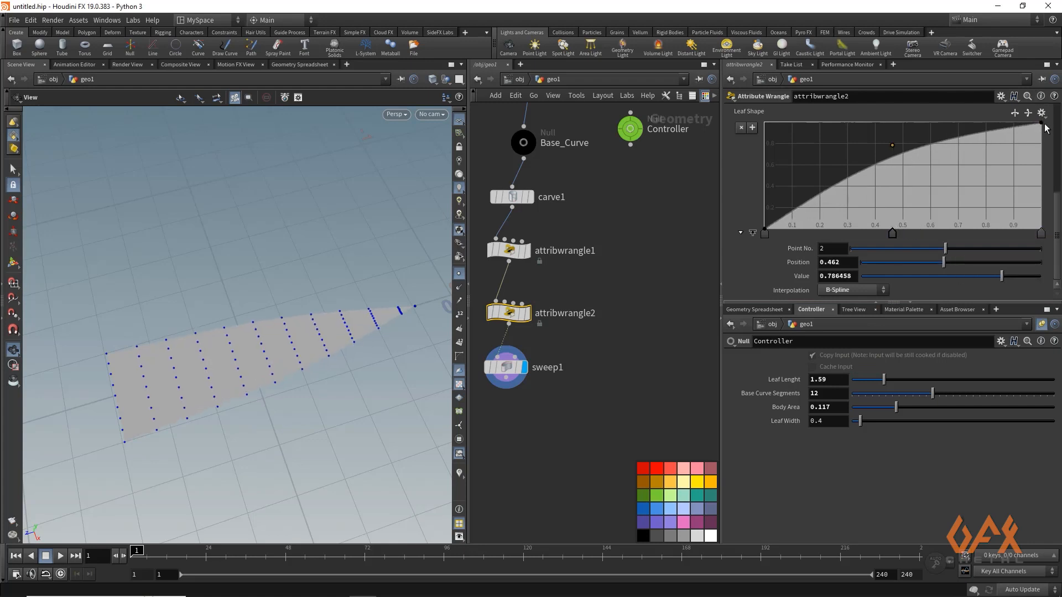
pyautogui.moveTo(1041, 123); pyautogui.dragTo(1044, 235)
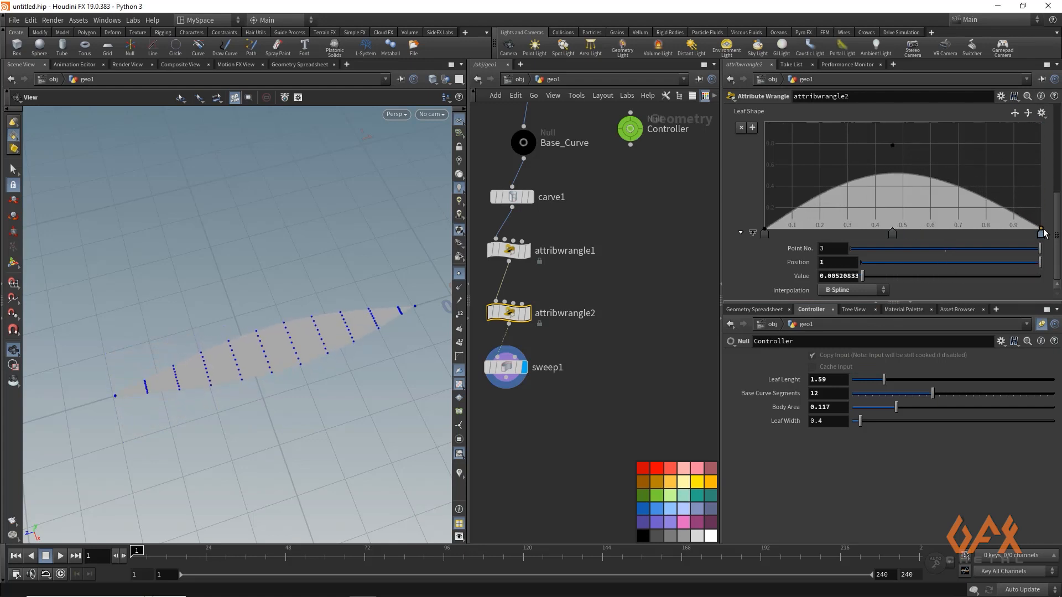
pyautogui.moveTo(894, 142); pyautogui.dragTo(899, 122)
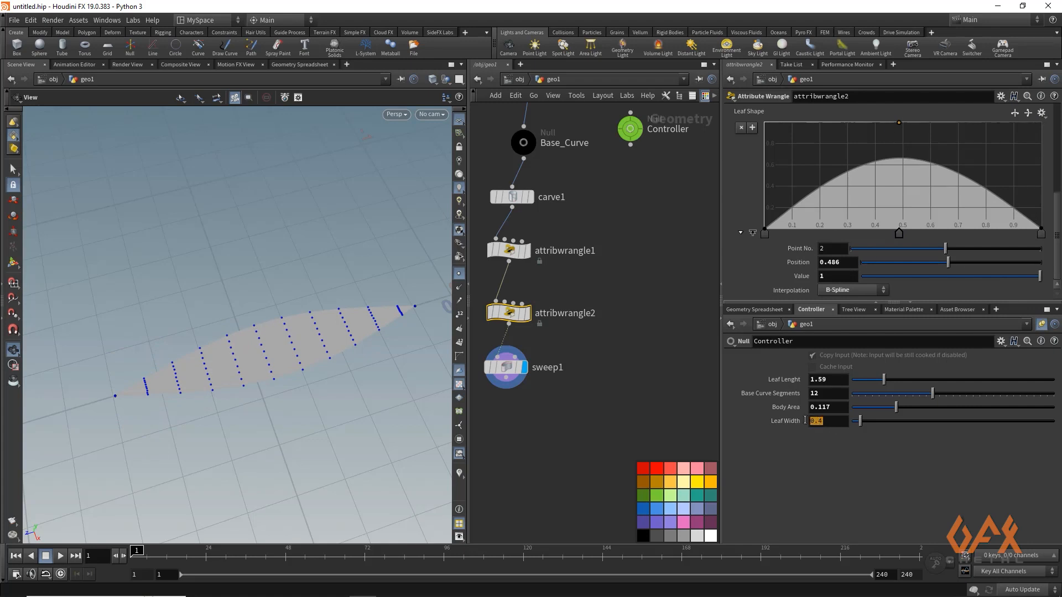
# Try a Leaf Width of 2 on the Controller, and reduce it to 0.9.
pyautogui.write('2')
pyautogui.press('Return')
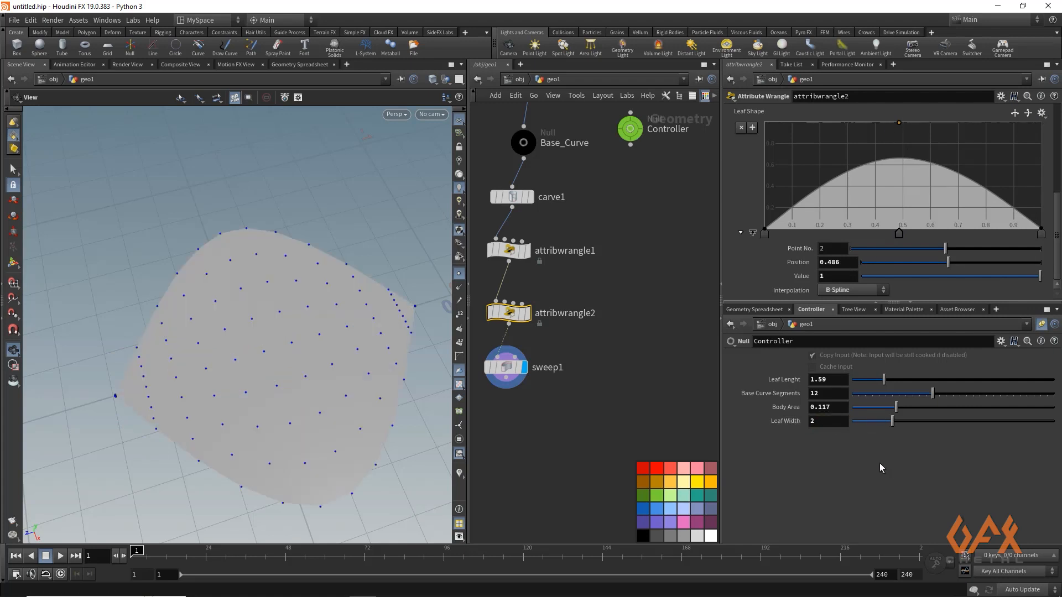
pyautogui.moveTo(892, 421); pyautogui.dragTo(871, 424)
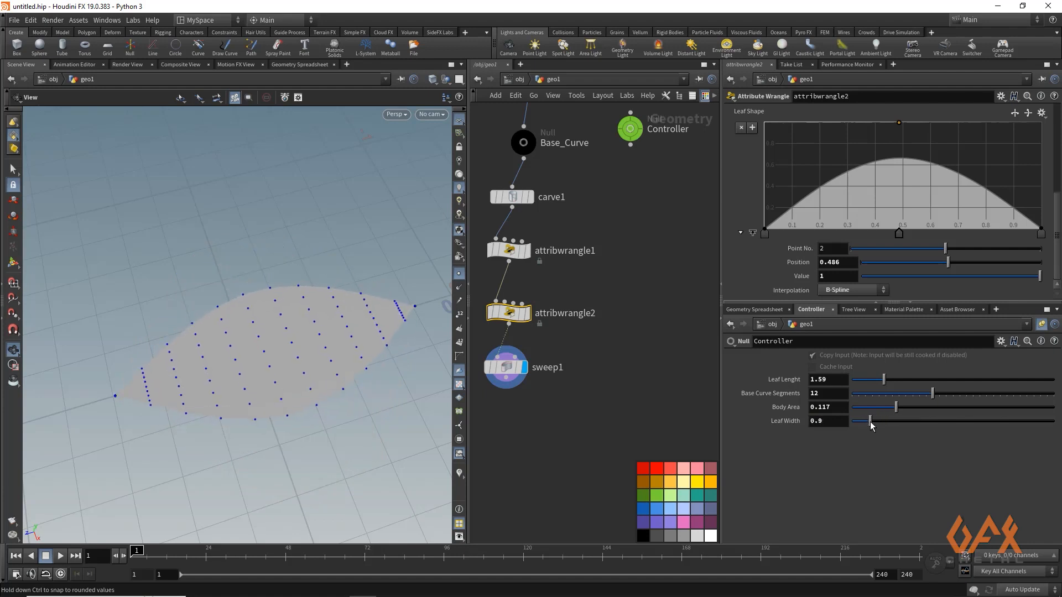
# Add a ramp point at about position 0.77, value 0.55, and move the peak point to about position 0.17, value 0.97.
pyautogui.moveTo(962, 180); pyautogui.dragTo(978, 169)
pyautogui.moveTo(145, 298); pyautogui.dragTo(178, 268)
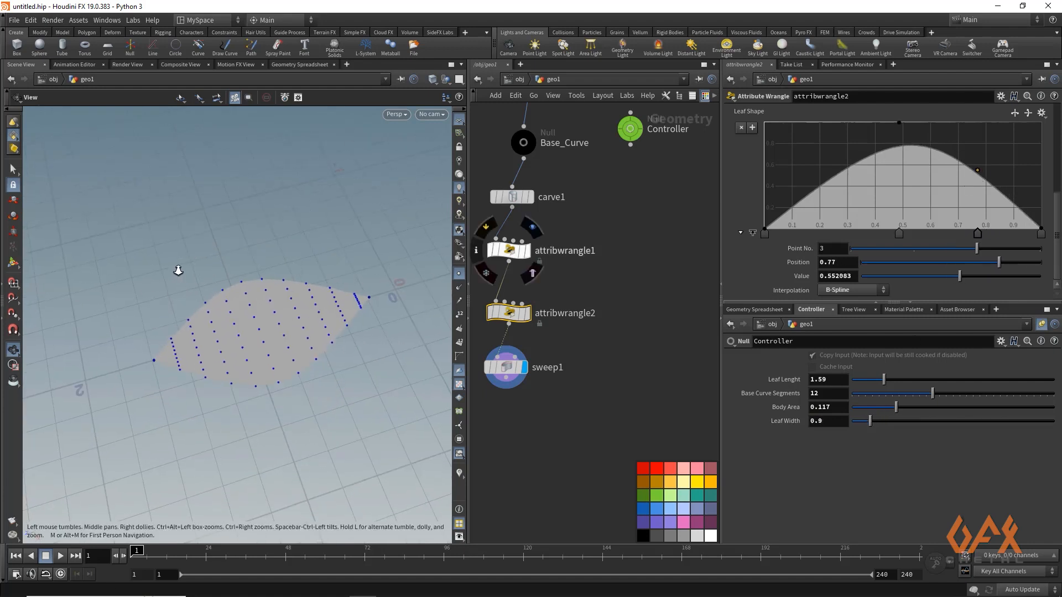
pyautogui.moveTo(897, 125); pyautogui.dragTo(813, 130)
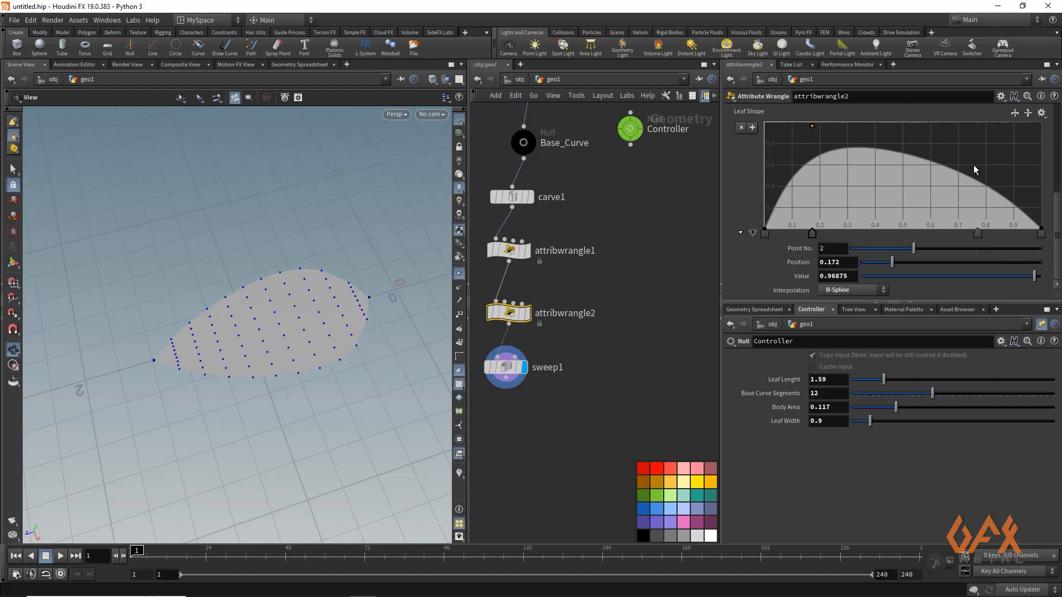
# Move the third ramp point to about position 0.68, value 0.7, and inspect the leaf in wire-over-shaded display.
pyautogui.moveTo(977, 171); pyautogui.dragTo(946, 163)
pyautogui.scroll(2, 994, 174)
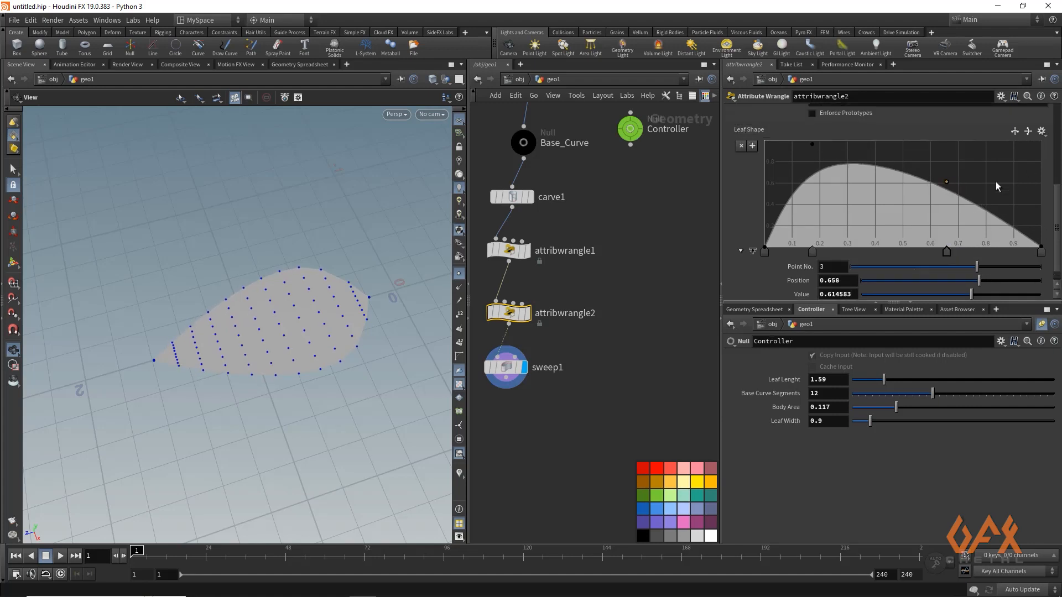
pyautogui.scroll(3, 873, 160)
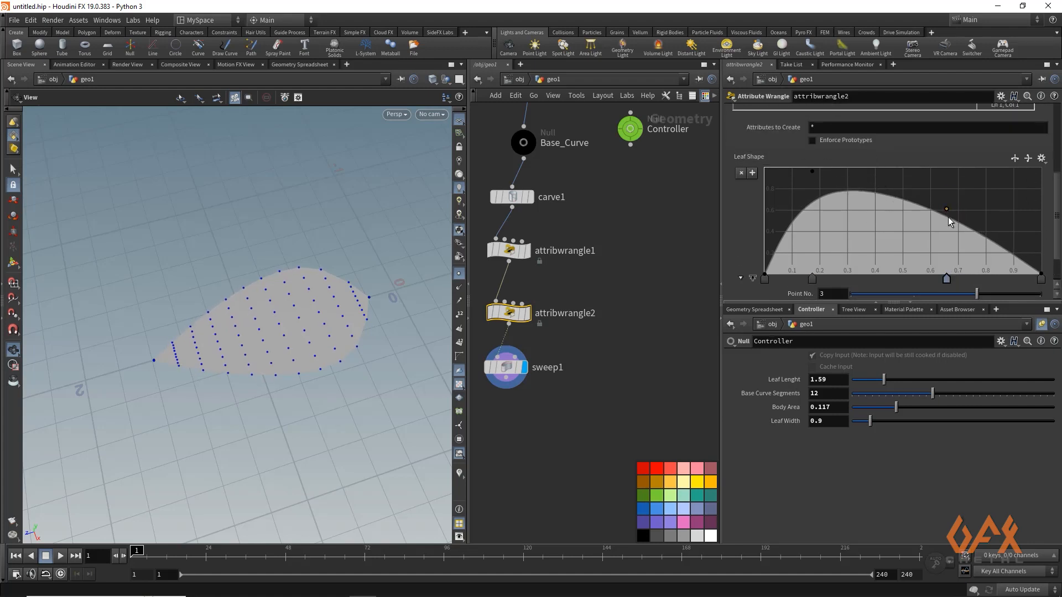
pyautogui.moveTo(947, 209)
pyautogui.mouseDown()
pyautogui.moveTo(961, 211)
pyautogui.moveTo(953, 199)
pyautogui.mouseUp()
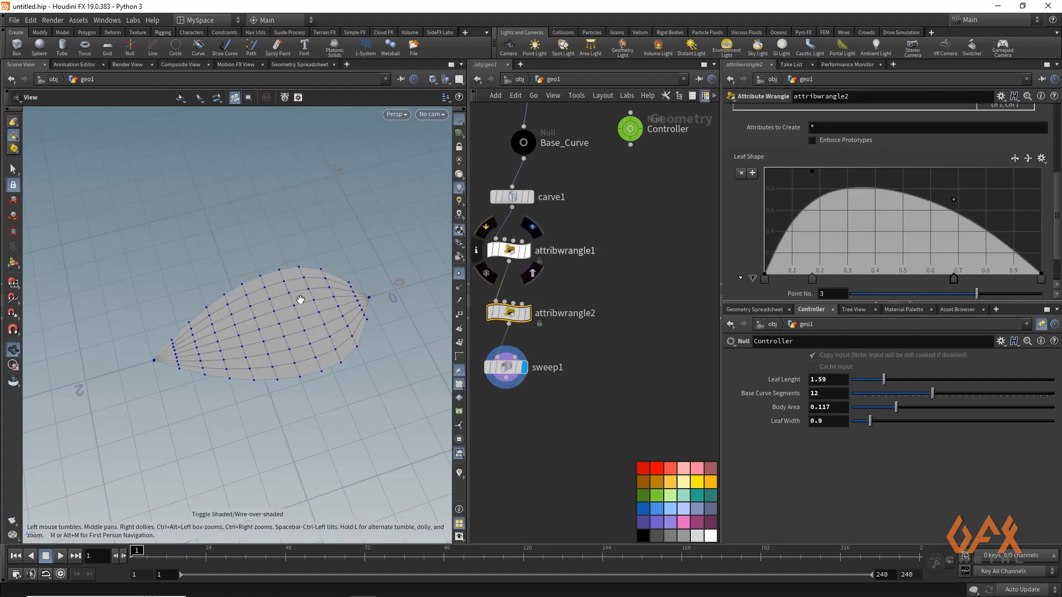
pyautogui.moveTo(265, 304); pyautogui.dragTo(231, 273)
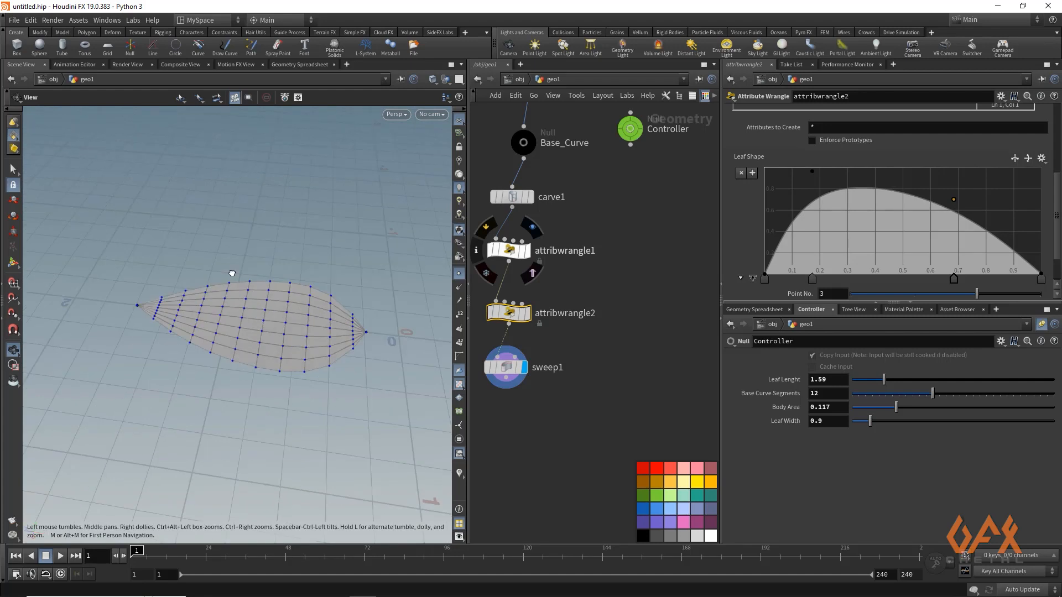
# Append a Clip node to the output of sweep1.
pyautogui.moveTo(533, 448); pyautogui.dragTo(559, 413, button='middle')
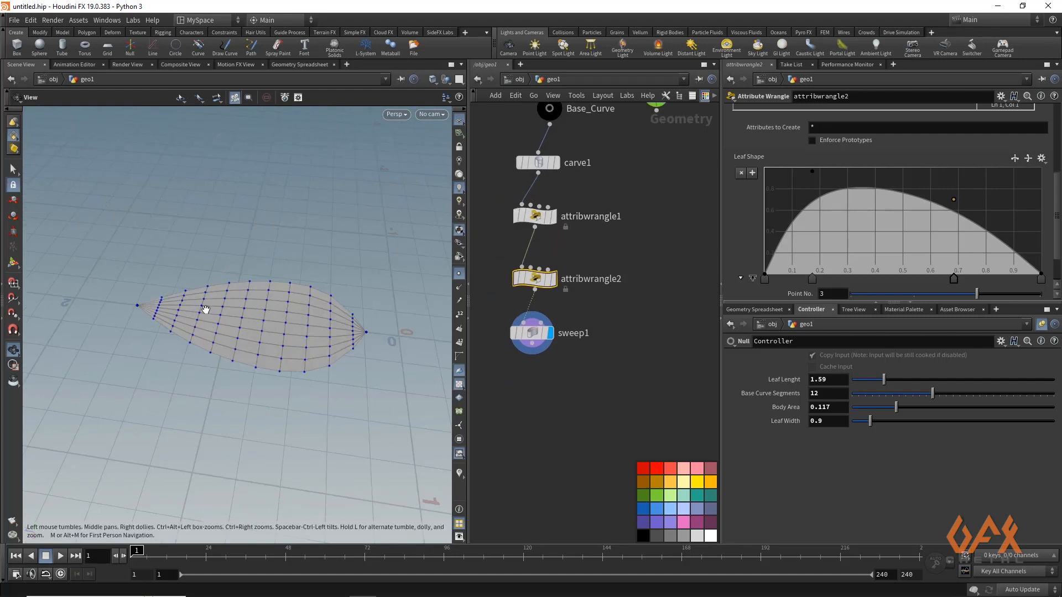
pyautogui.moveTo(204, 308); pyautogui.dragTo(329, 280)
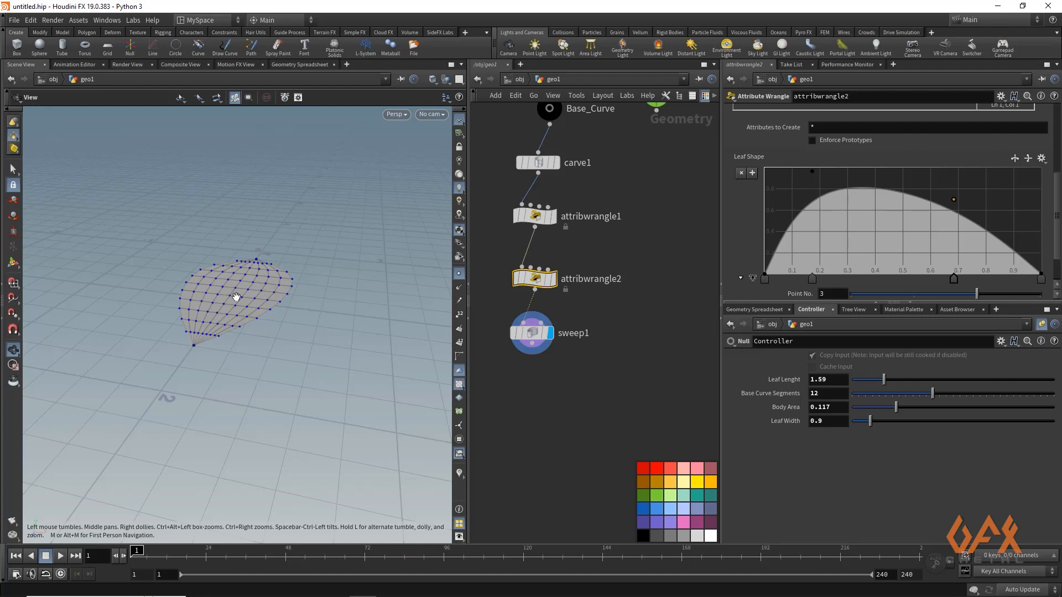
pyautogui.moveTo(271, 289); pyautogui.dragTo(218, 285)
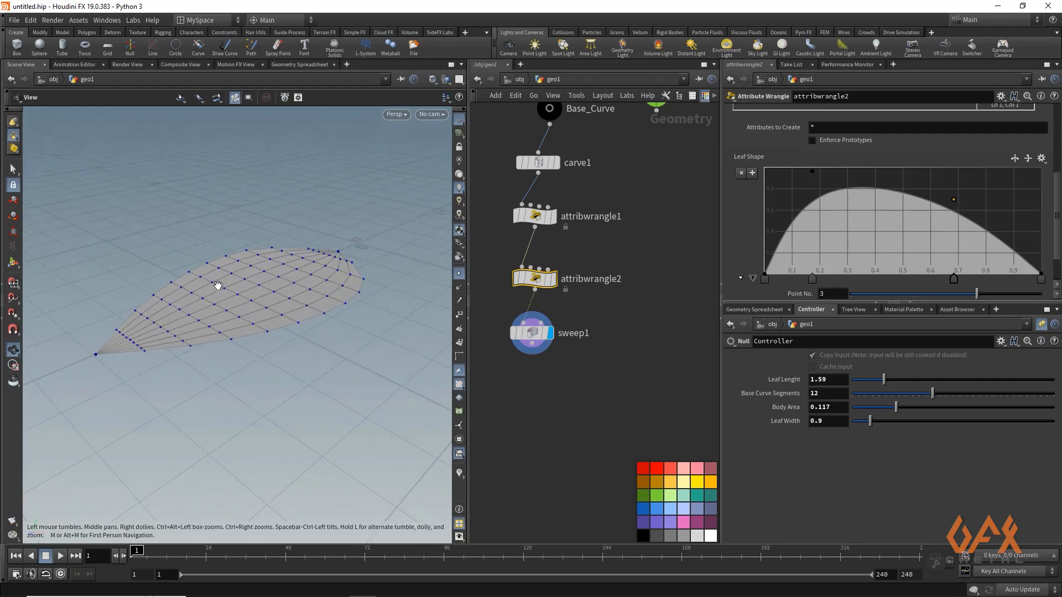
pyautogui.moveTo(533, 352); pyautogui.dragTo(537, 382)
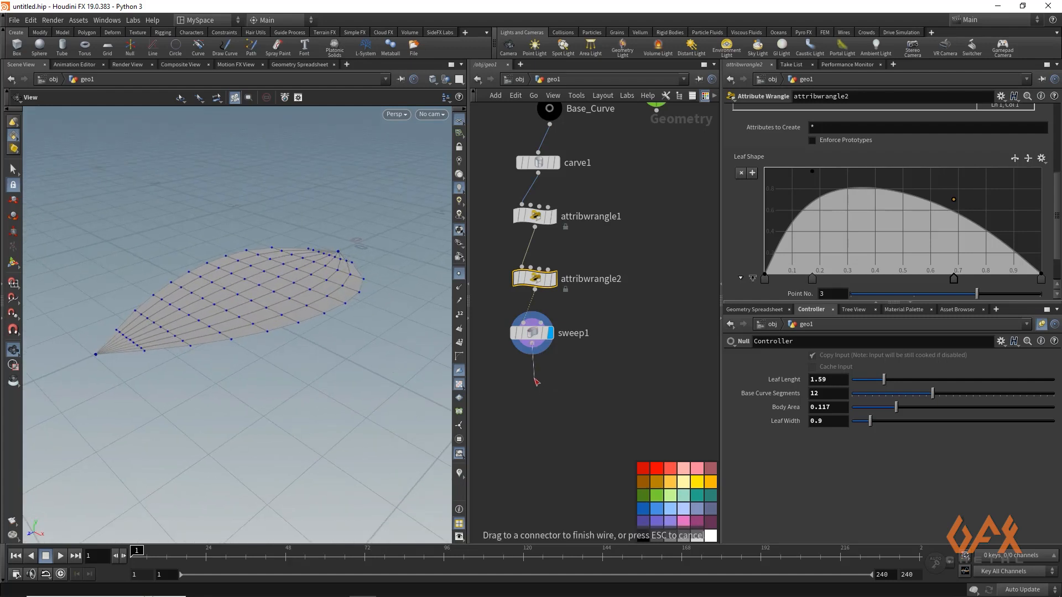
pyautogui.press('Tab')
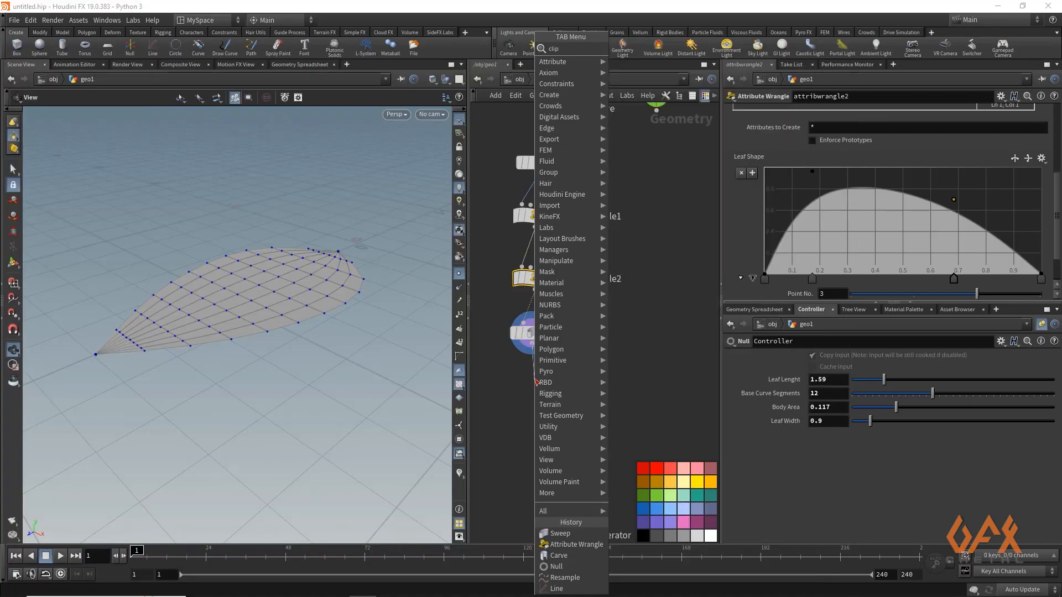
pyautogui.write('clip')
pyautogui.press('Return')
pyautogui.click(535, 379)
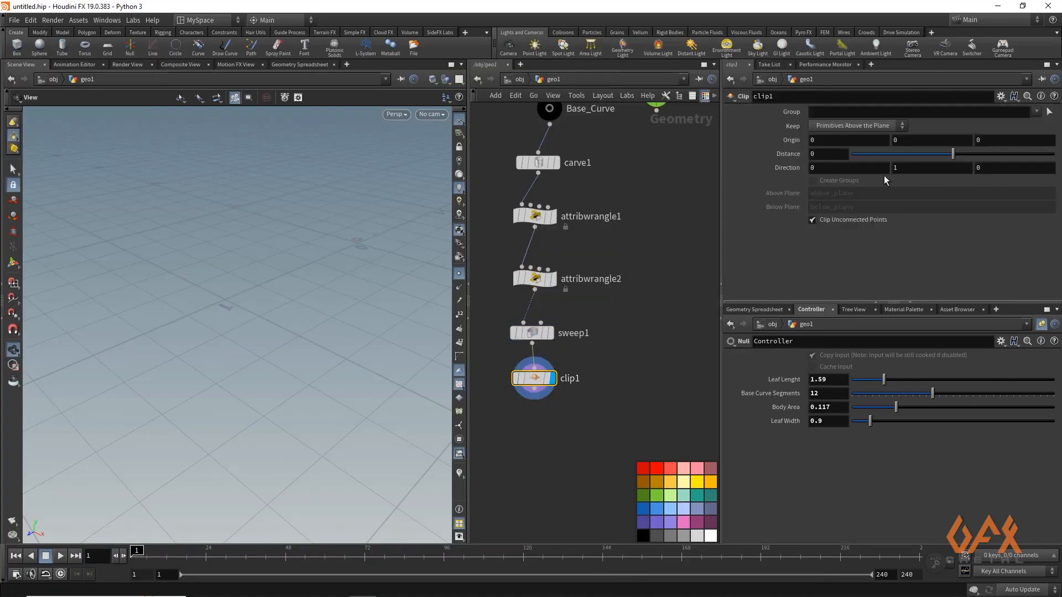
# Set the clip direction to 1, 0, 0 to keep only one half of the leaf.
pyautogui.click(897, 170)
pyautogui.click(828, 166)
pyautogui.write('1')
pyautogui.press('Return')
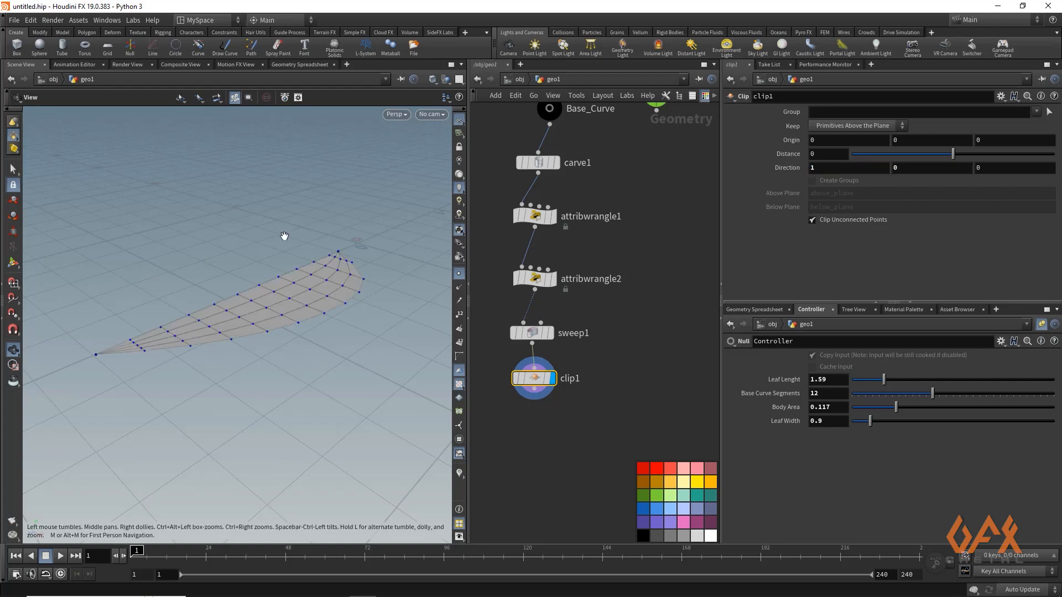
pyautogui.moveTo(329, 254); pyautogui.dragTo(273, 250)
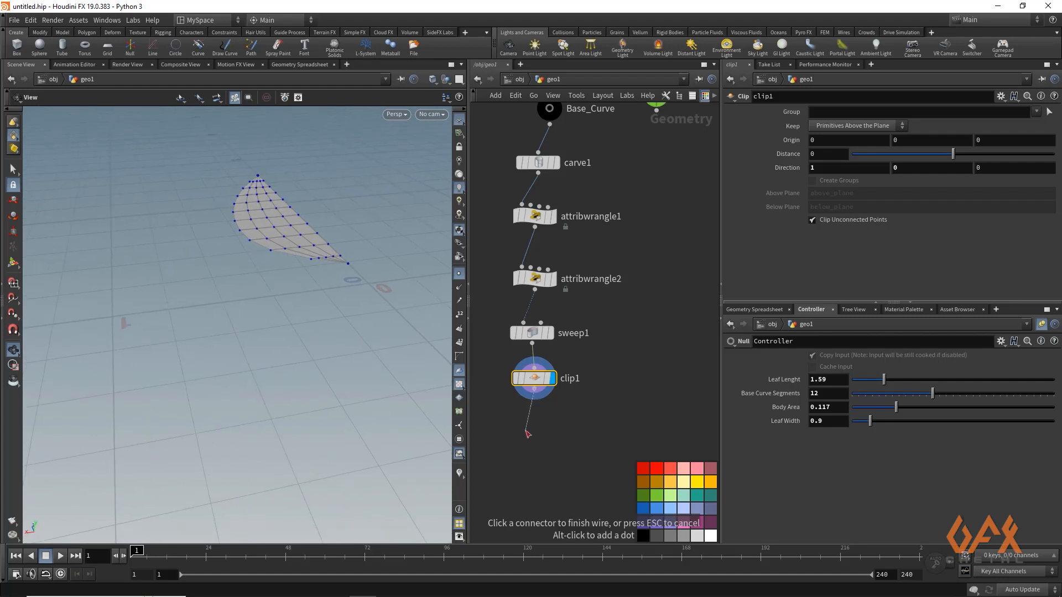
# Append a Transform node to clip1 and rotate the half leaf about 10.2 degrees around Z.
pyautogui.press('Tab')
pyautogui.write('tran')
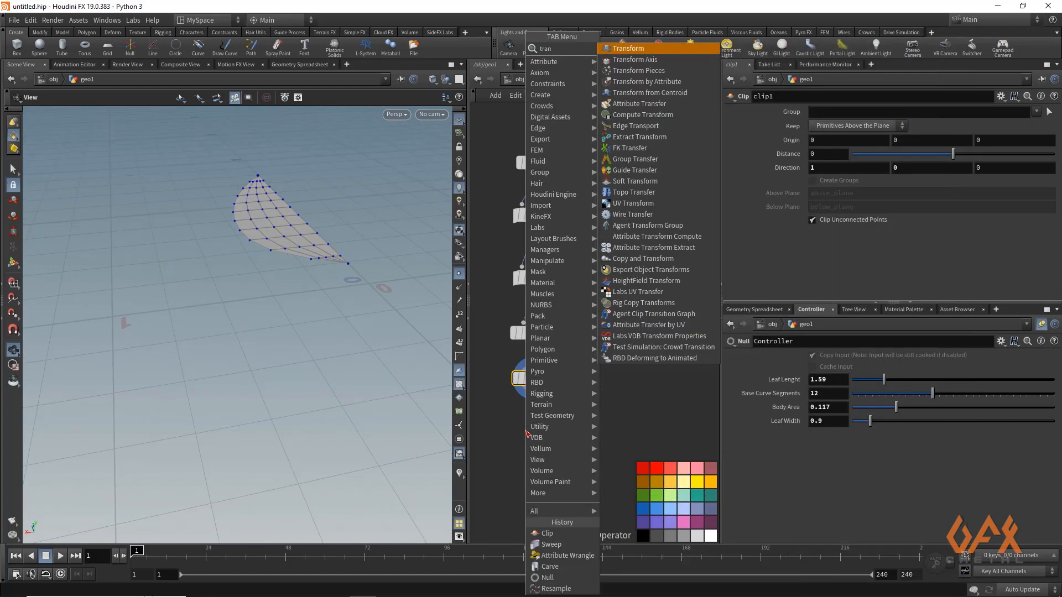
pyautogui.press('Return')
pyautogui.click(526, 434)
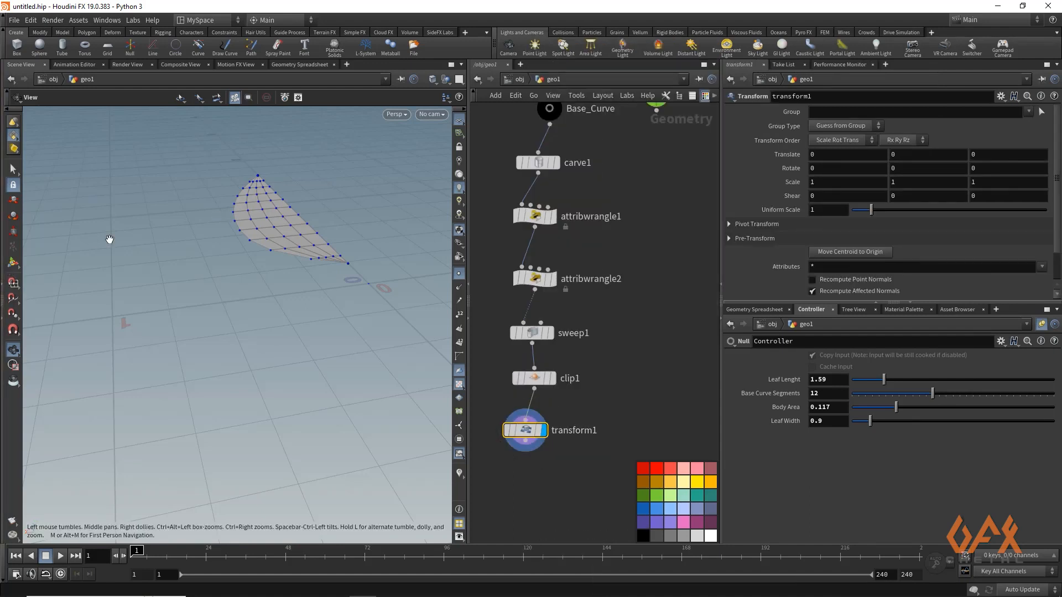
pyautogui.click(13, 262)
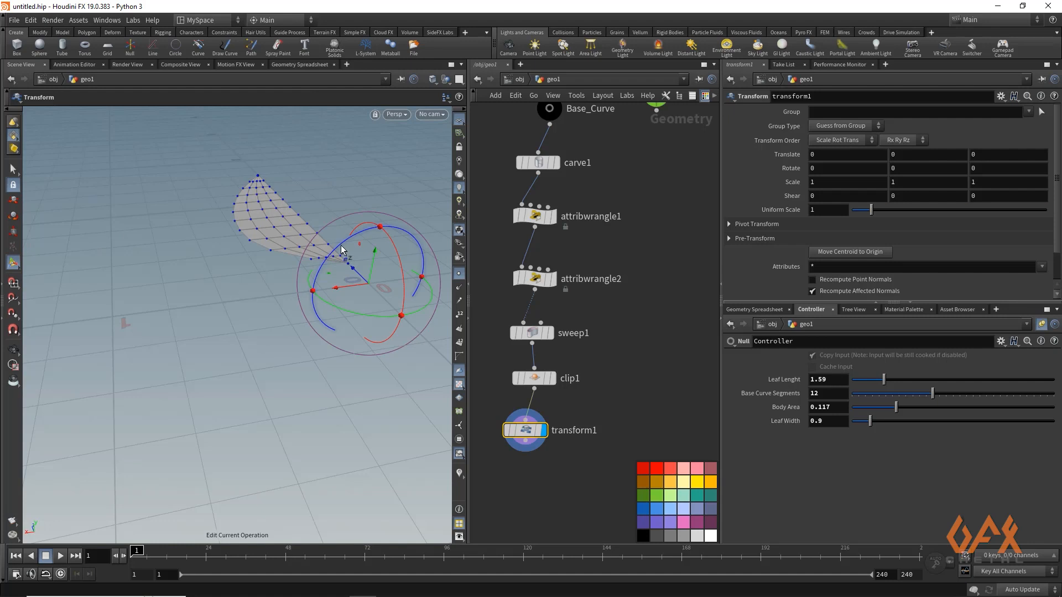
pyautogui.moveTo(343, 249)
pyautogui.mouseDown()
pyautogui.moveTo(361, 228)
pyautogui.moveTo(348, 233)
pyautogui.mouseUp()
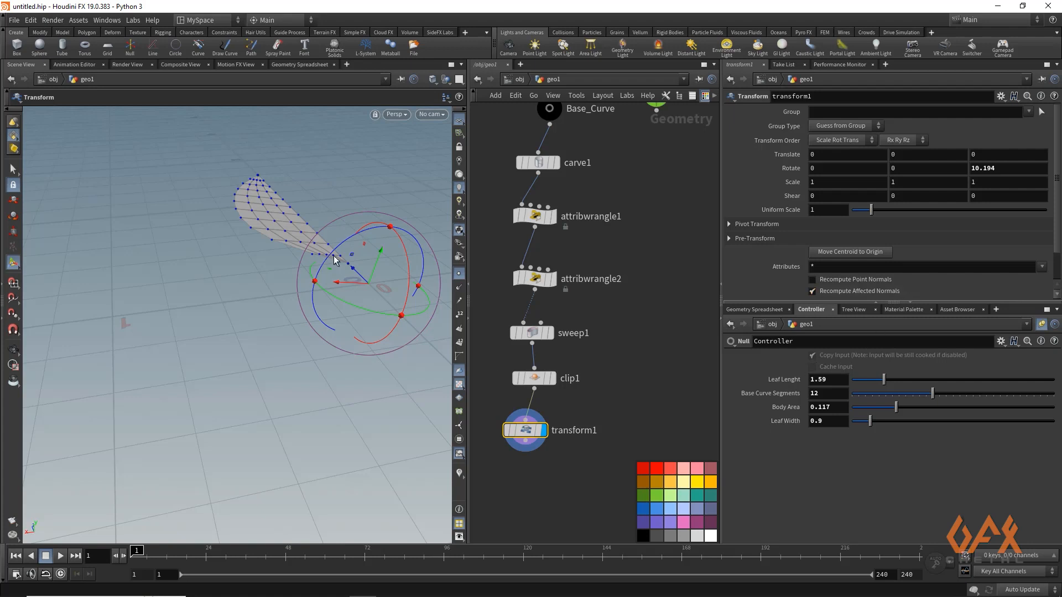
# Add a float parameter named center_bend with the label Center Bend to the Controller's parameter interface.
pyautogui.click(1001, 341)
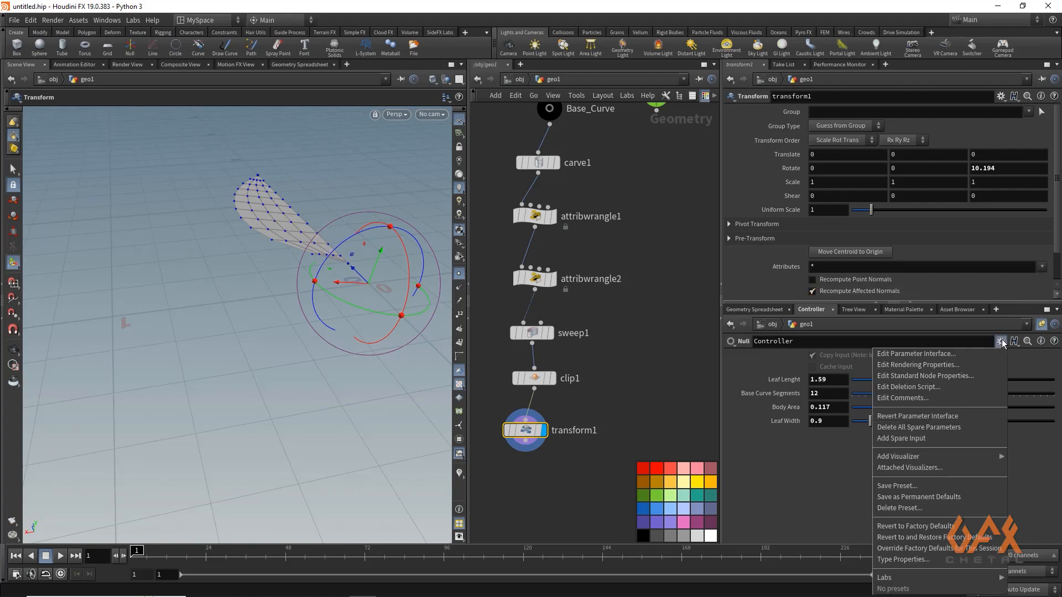
pyautogui.click(891, 355)
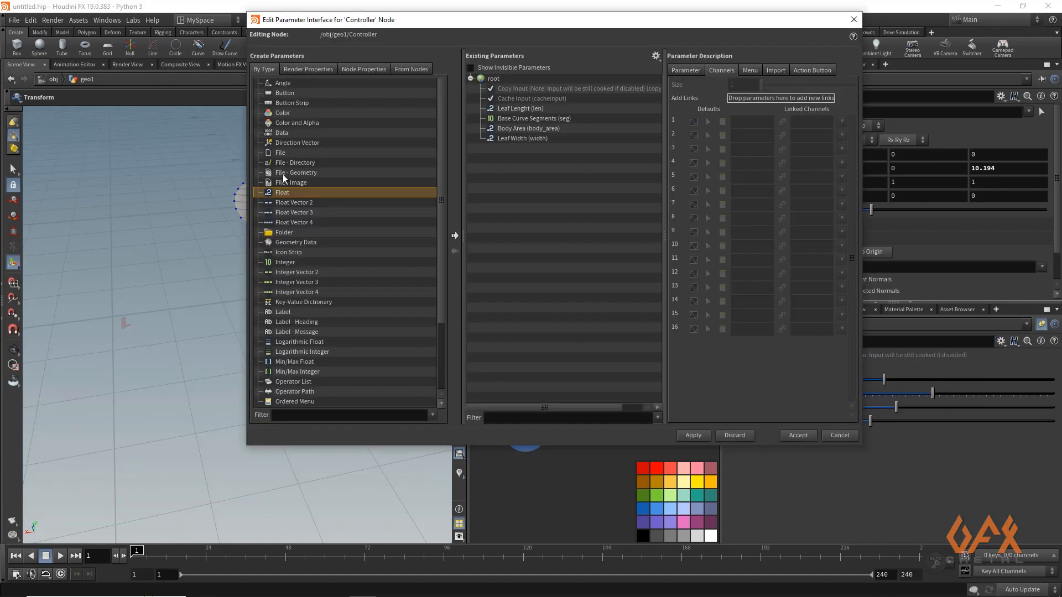
pyautogui.click(454, 237)
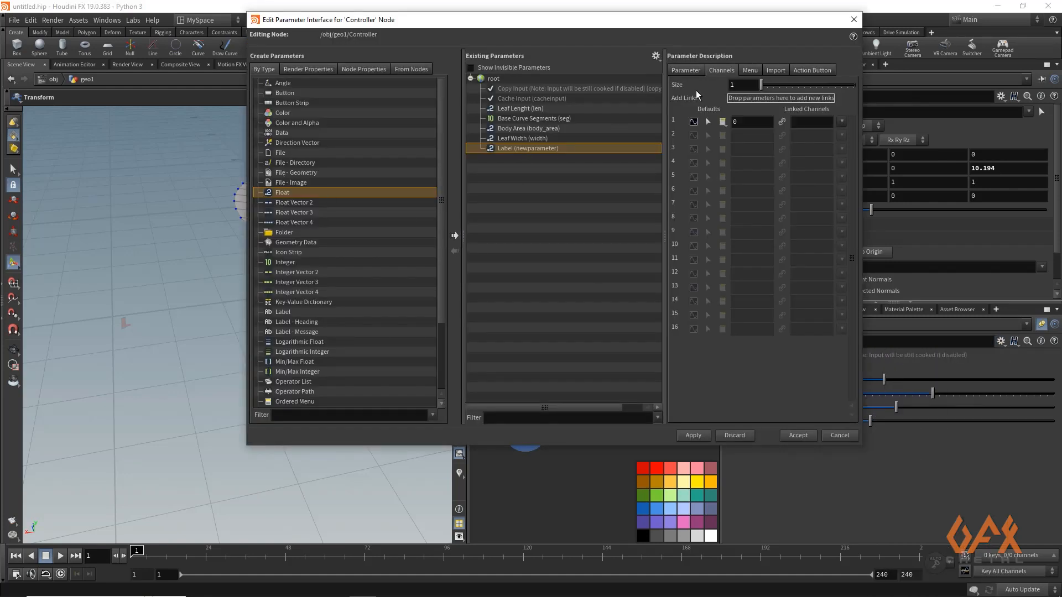
pyautogui.click(677, 70)
pyautogui.doubleClick(756, 85)
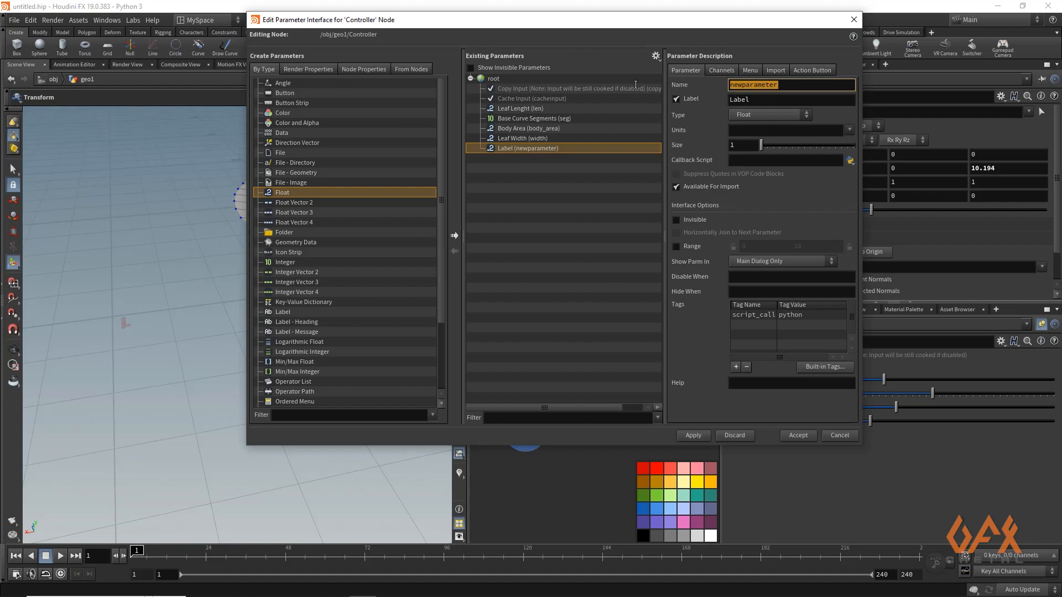
pyautogui.write('center_bend')
pyautogui.press('Tab')
pyautogui.write('C')
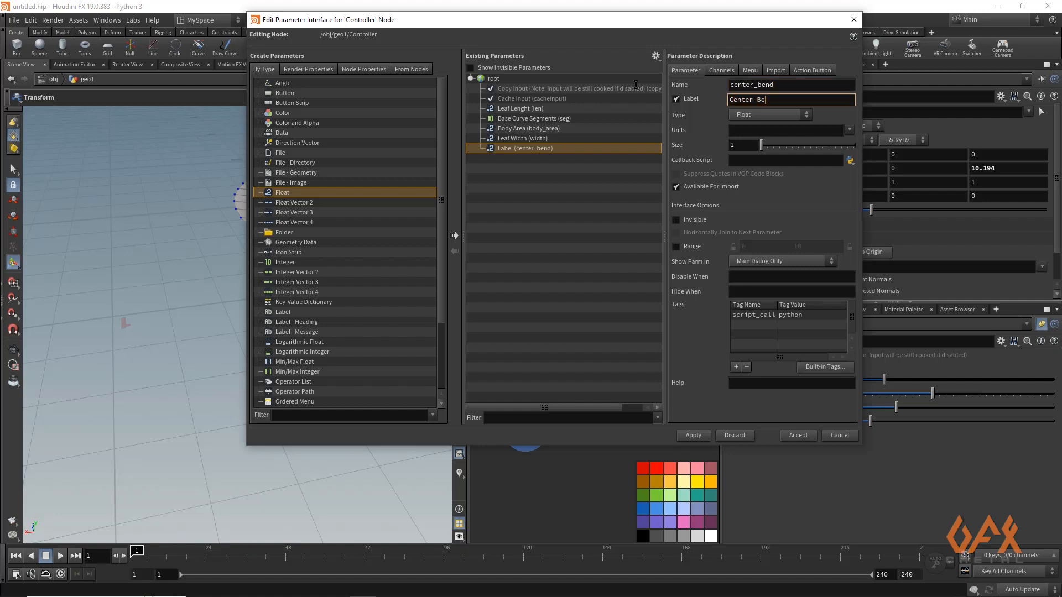
# Give Center Bend a range of 0 to 45 and a default of 20, and accept the interface changes.
pyautogui.click(676, 247)
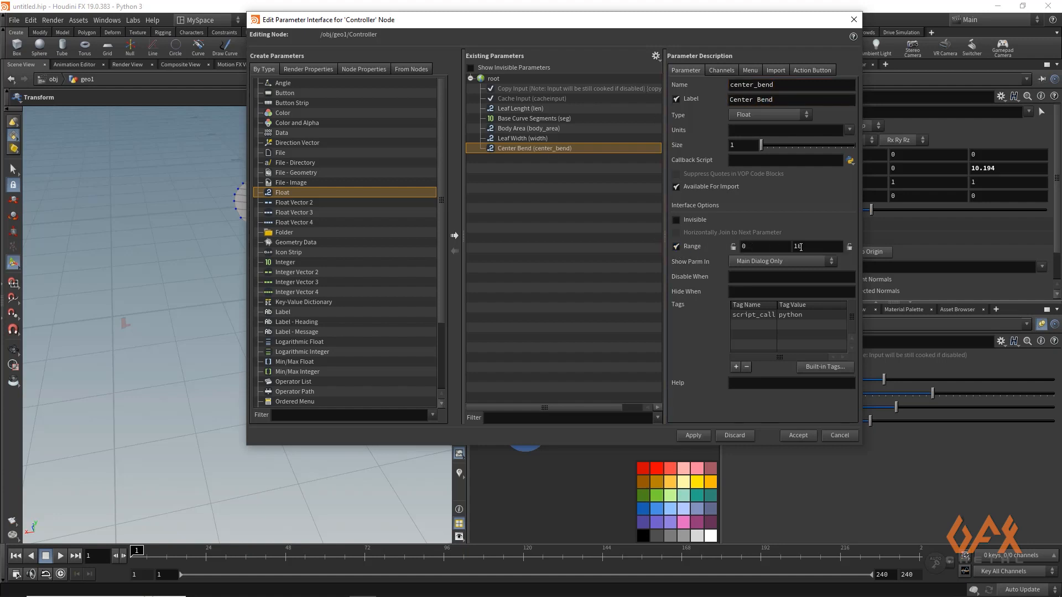
pyautogui.moveTo(753, 242); pyautogui.dragTo(737, 243)
pyautogui.write('45')
pyautogui.click(721, 70)
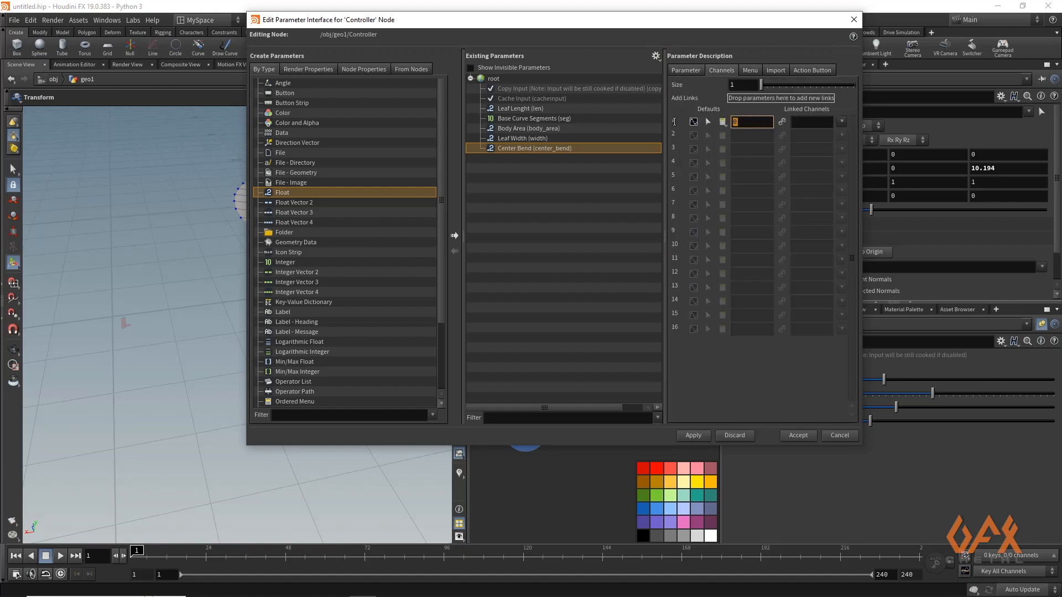
pyautogui.write('20')
pyautogui.click(692, 436)
pyautogui.click(794, 435)
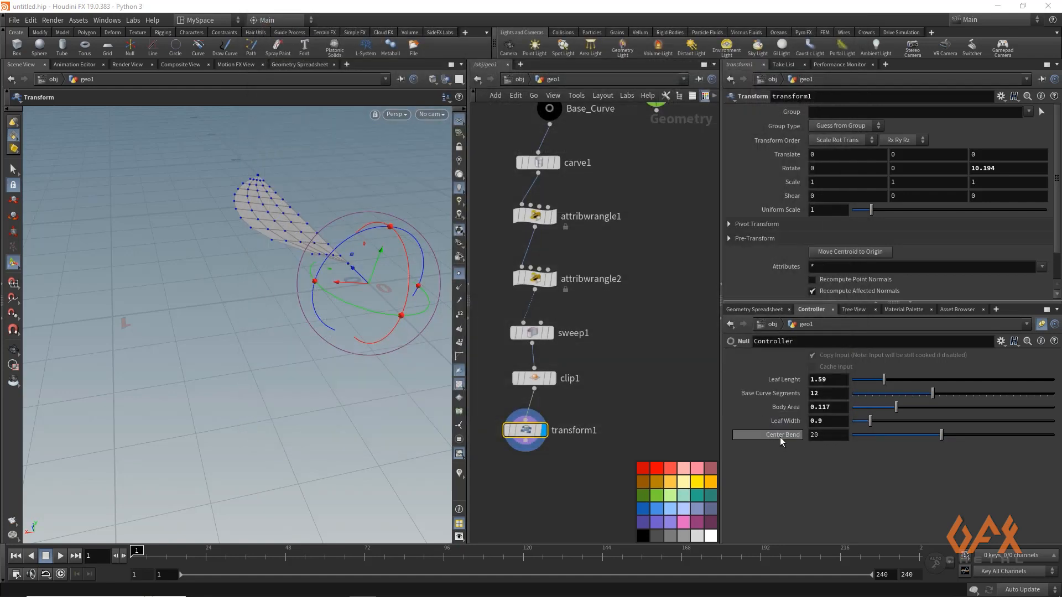
# Link the Z rotation of transform1 to the Controller's Center Bend with a relative reference, and check the tilted half leaf.
pyautogui.rightClick(777, 436)
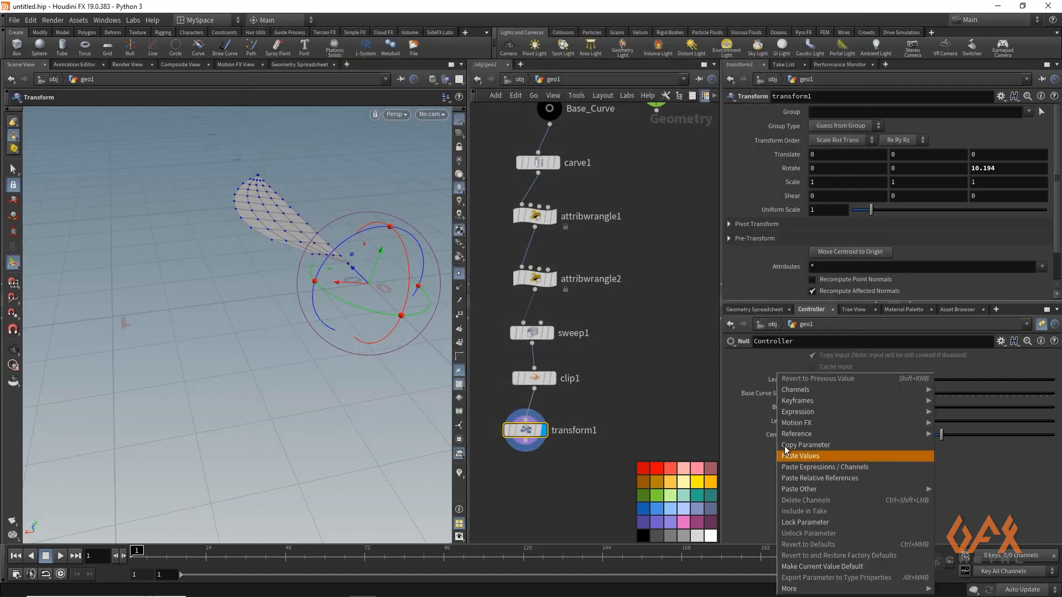
pyautogui.click(791, 450)
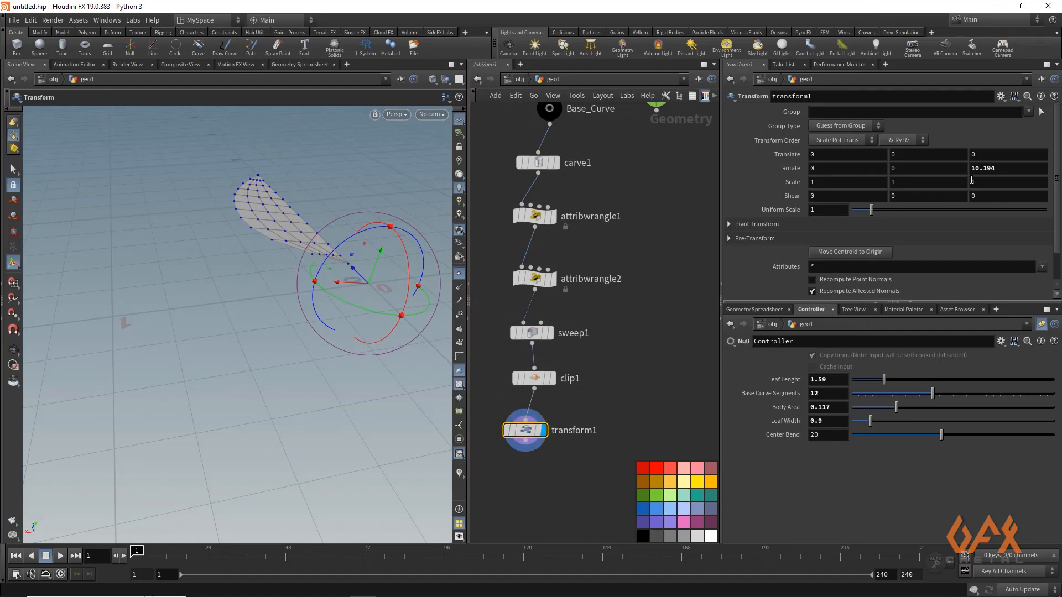
pyautogui.rightClick(989, 166)
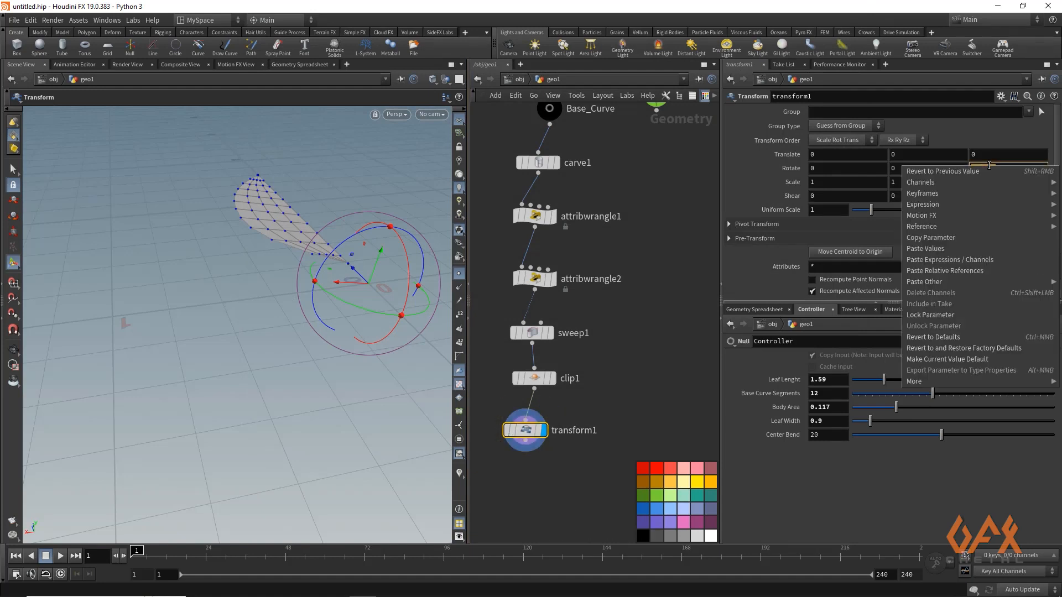
pyautogui.click(950, 270)
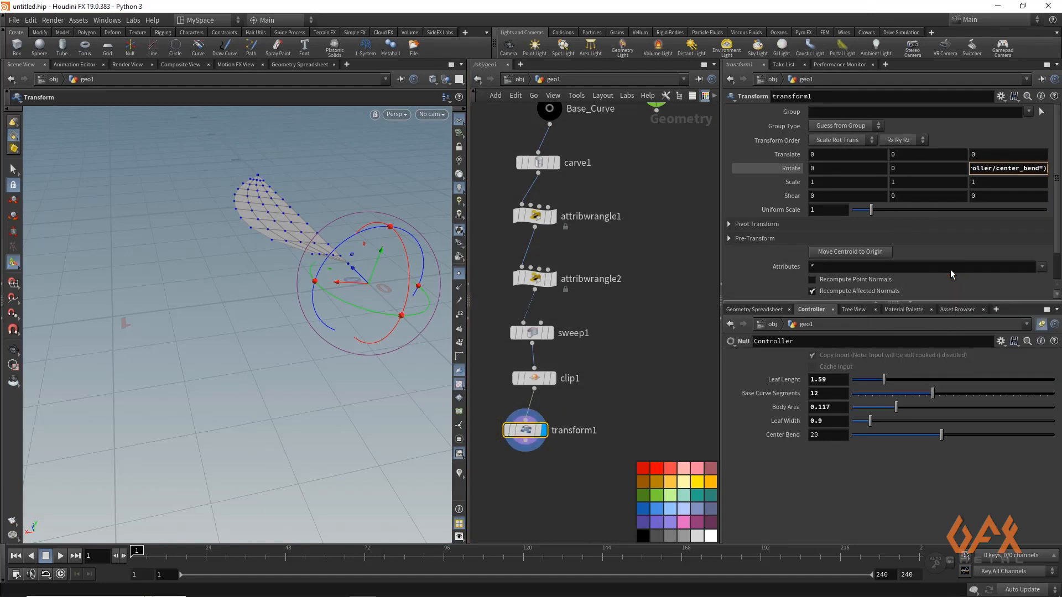
pyautogui.press('Escape')
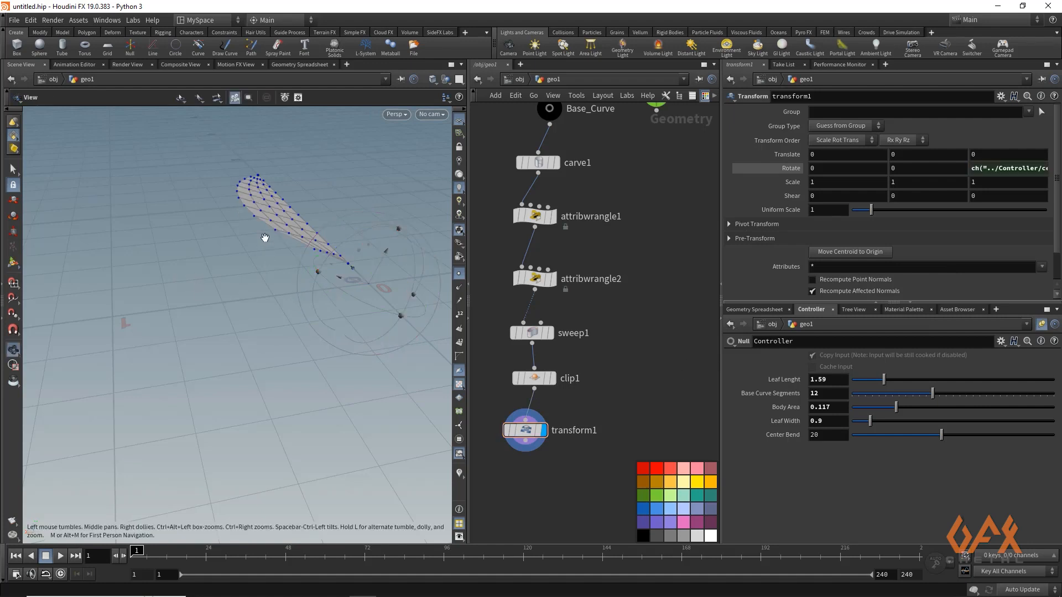
pyautogui.moveTo(178, 280); pyautogui.dragTo(285, 224)
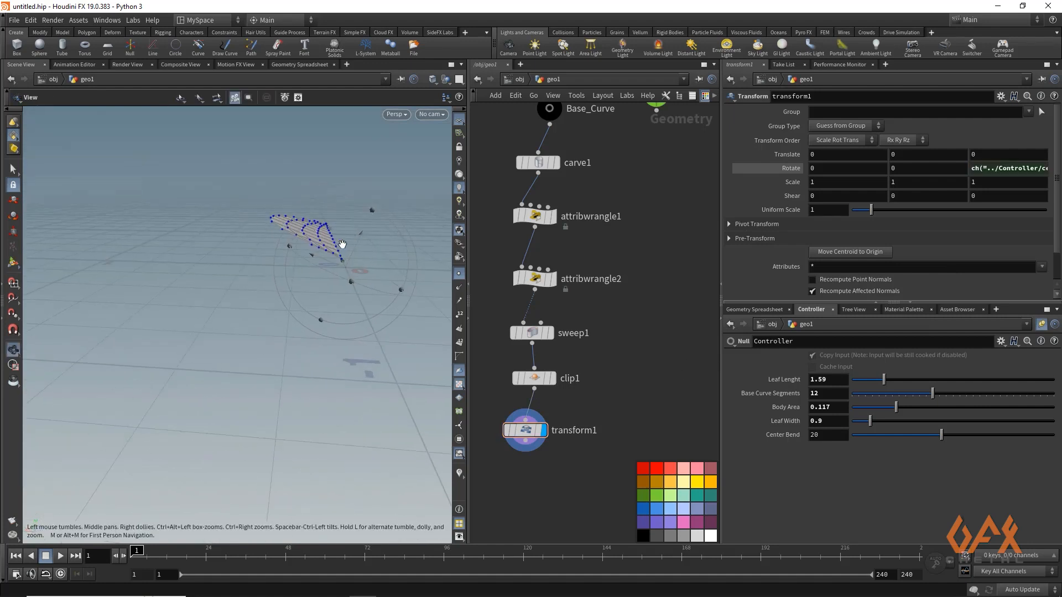
pyautogui.press('Return')
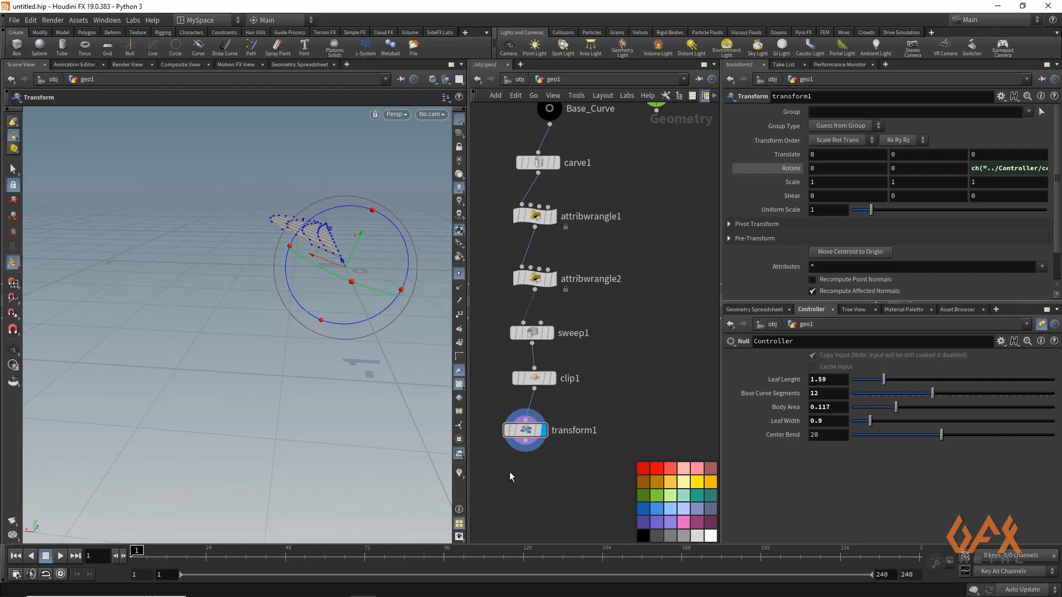
# Append a Bend node to the output of transform1.
pyautogui.moveTo(510, 472); pyautogui.dragTo(531, 418, button='middle')
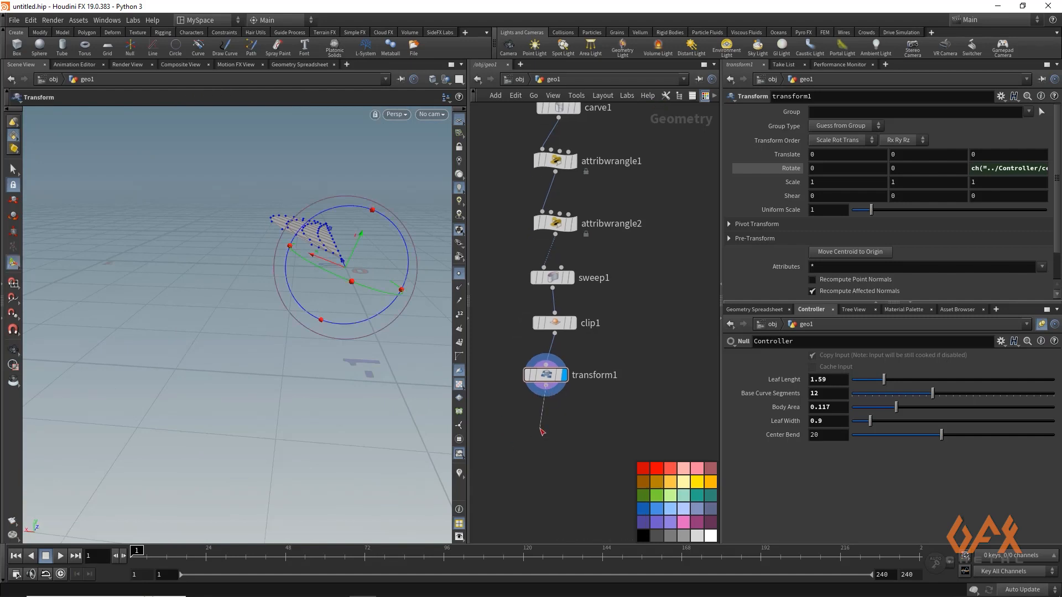
pyautogui.click(545, 385)
pyautogui.press('Tab')
pyautogui.write('ben')
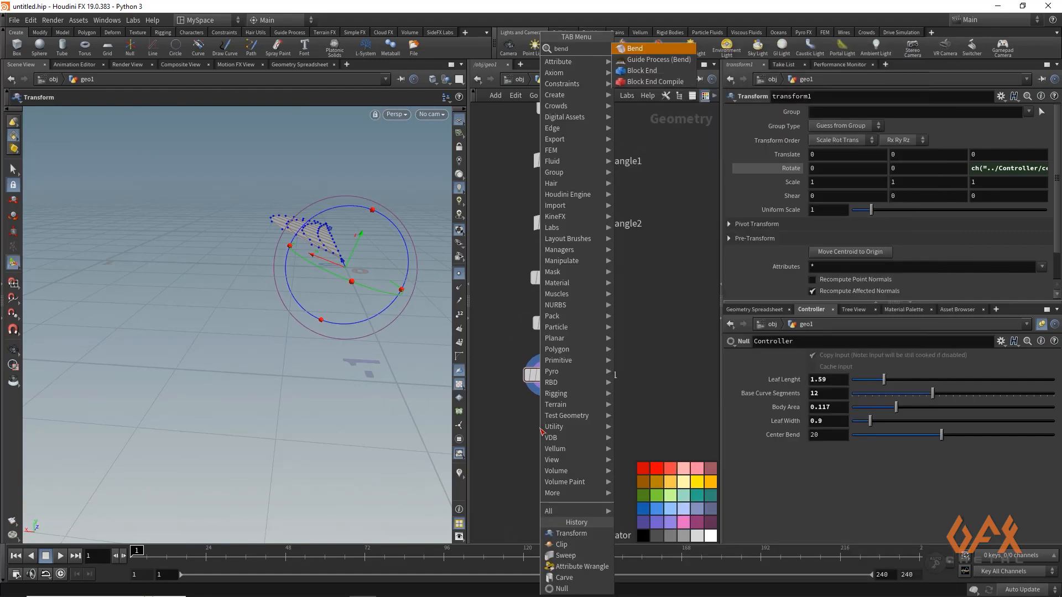
pyautogui.press('Return')
pyautogui.click(556, 430)
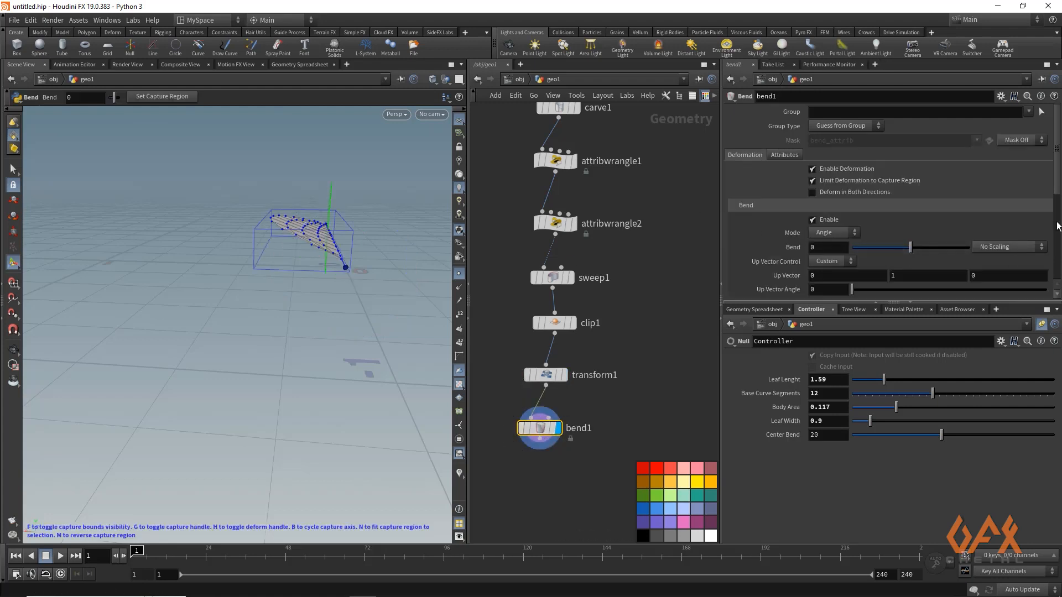
# Set the Bend node's capture direction to 1, 0, 0 and inspect the capture line against the half leaf.
pyautogui.scroll(-5, 1057, 230)
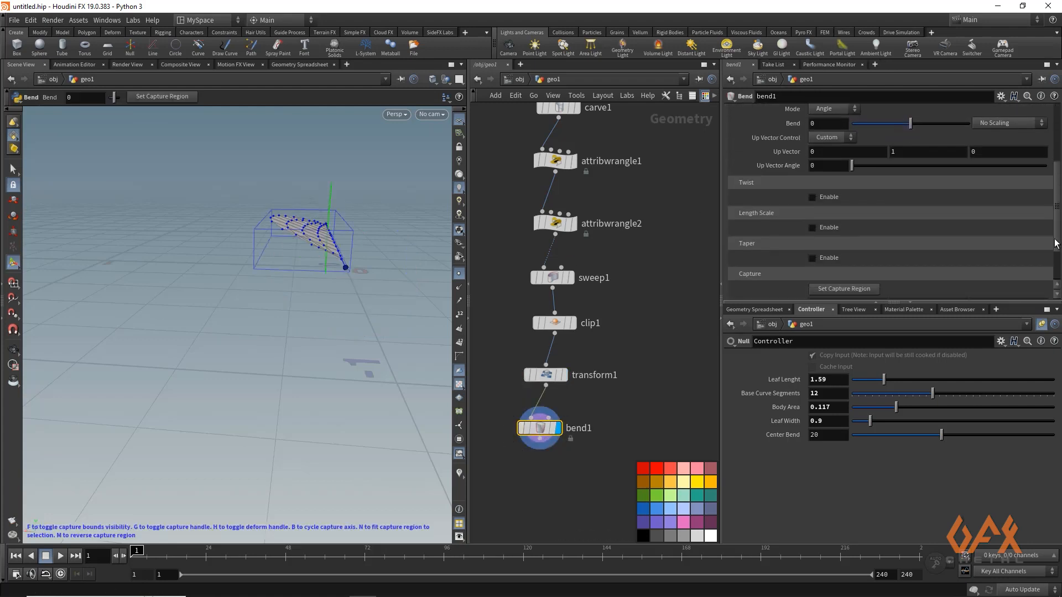
pyautogui.moveTo(1057, 243); pyautogui.dragTo(1053, 270)
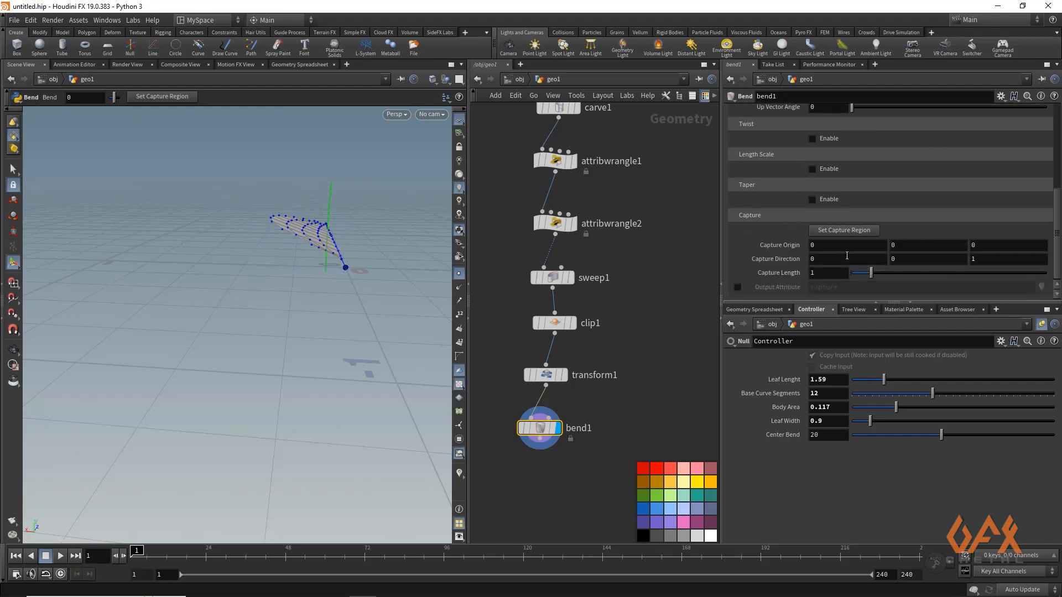
pyautogui.click(828, 259)
pyautogui.click(984, 260)
pyautogui.write('0')
pyautogui.press('Return')
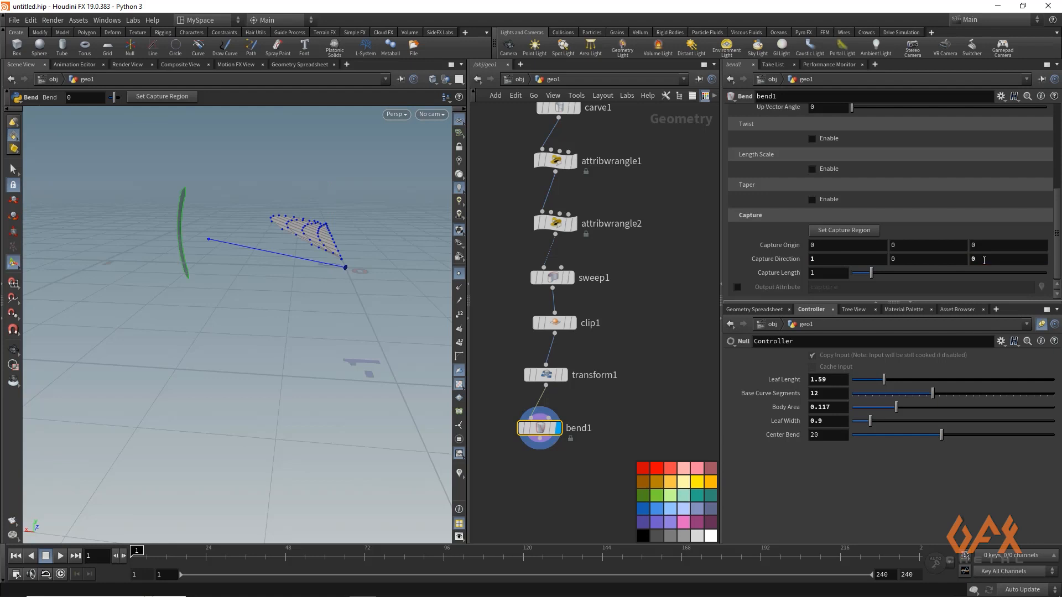
pyautogui.scroll(-1, 171, 207)
pyautogui.scroll(-2, 171, 207)
pyautogui.keyDown('alt'); pyautogui.moveTo(174, 215); pyautogui.dragTo(102, 224); pyautogui.keyUp('alt')
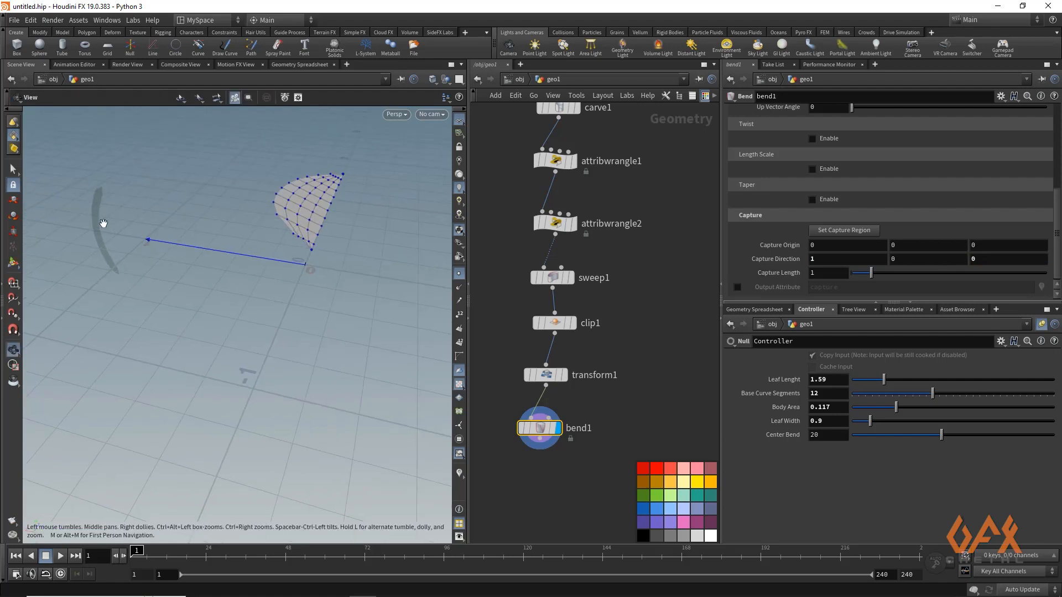
# Set bend1's capture length to half the Controller's Leaf Width using the relative reference ch("../Controller/width")/2.
pyautogui.rightClick(782, 422)
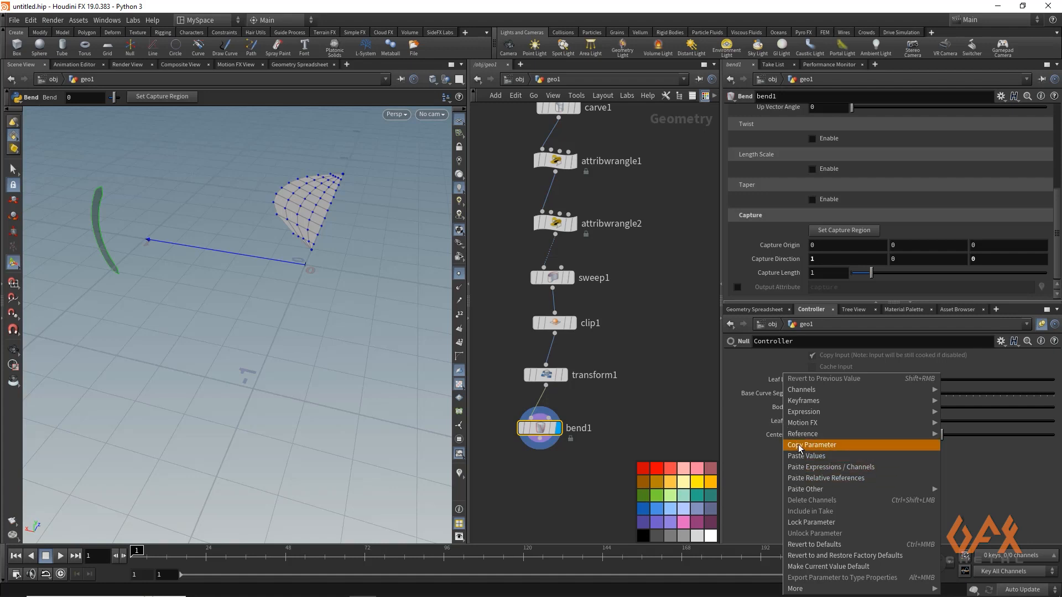
pyautogui.click(798, 443)
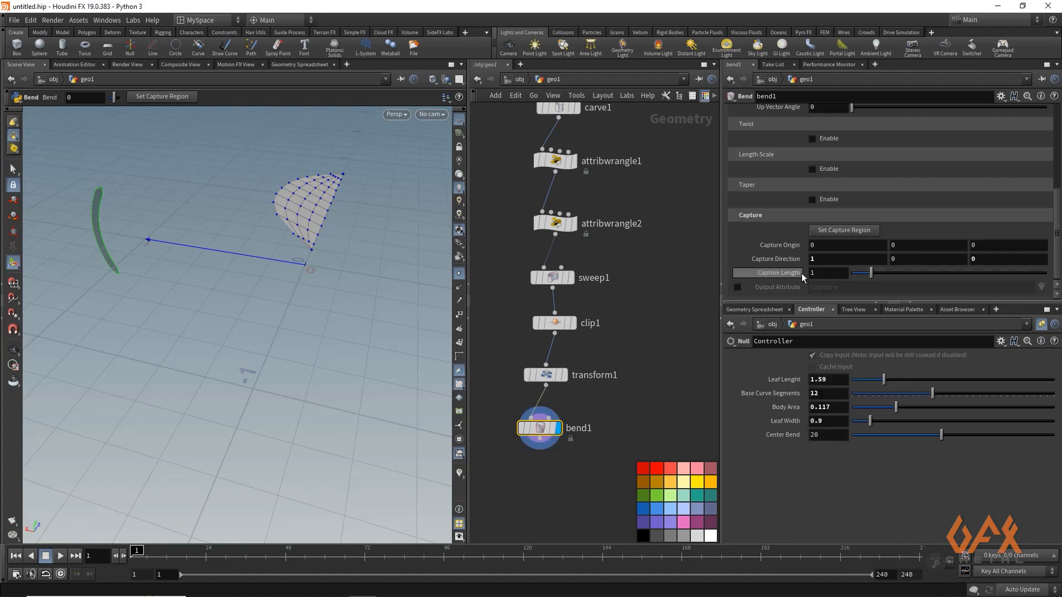
pyautogui.rightClick(779, 275)
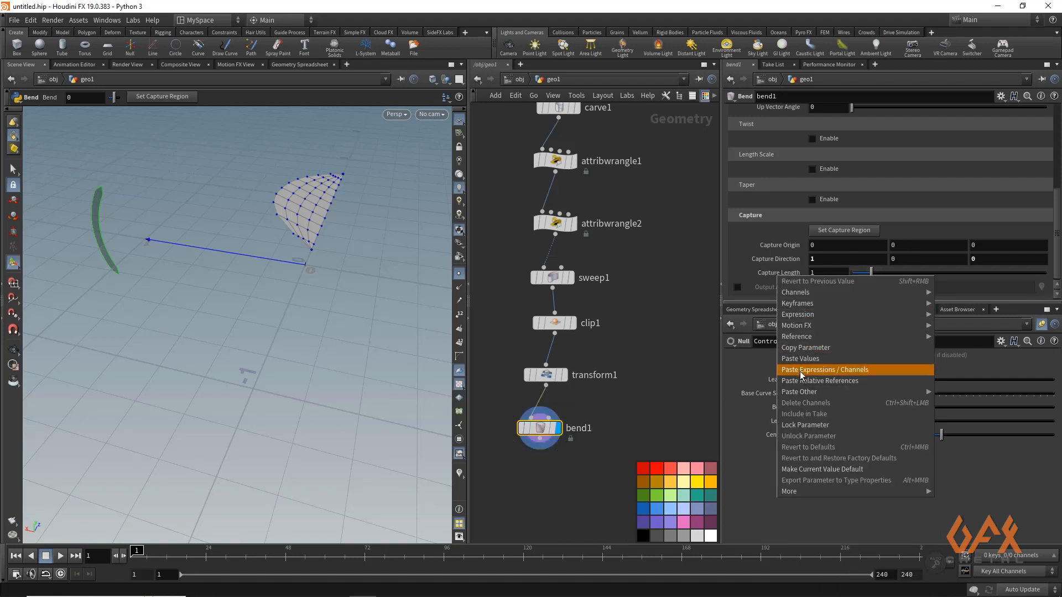
pyautogui.moveTo(804, 388)
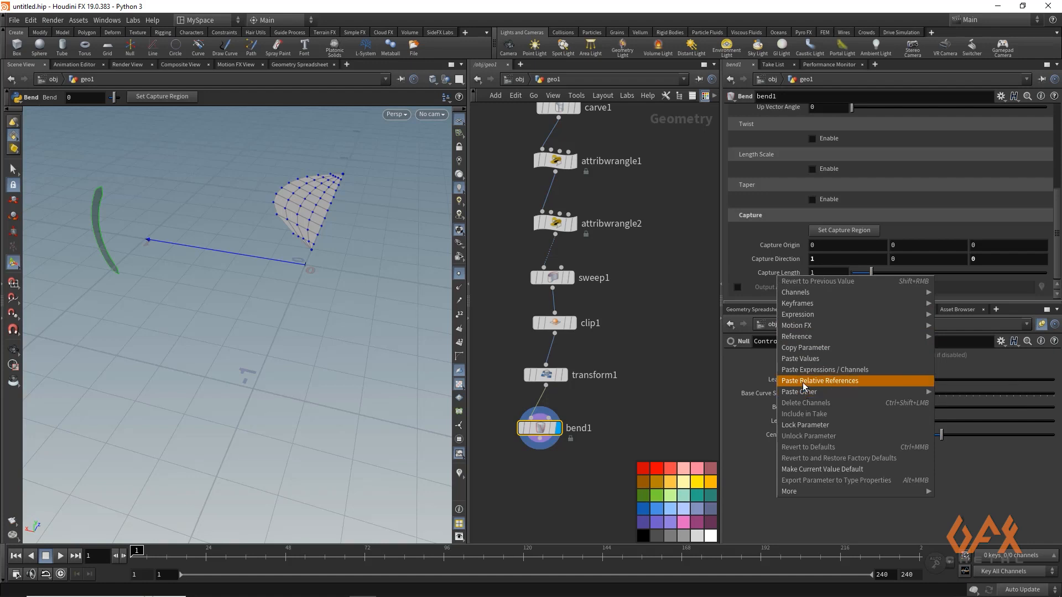
pyautogui.click(803, 381)
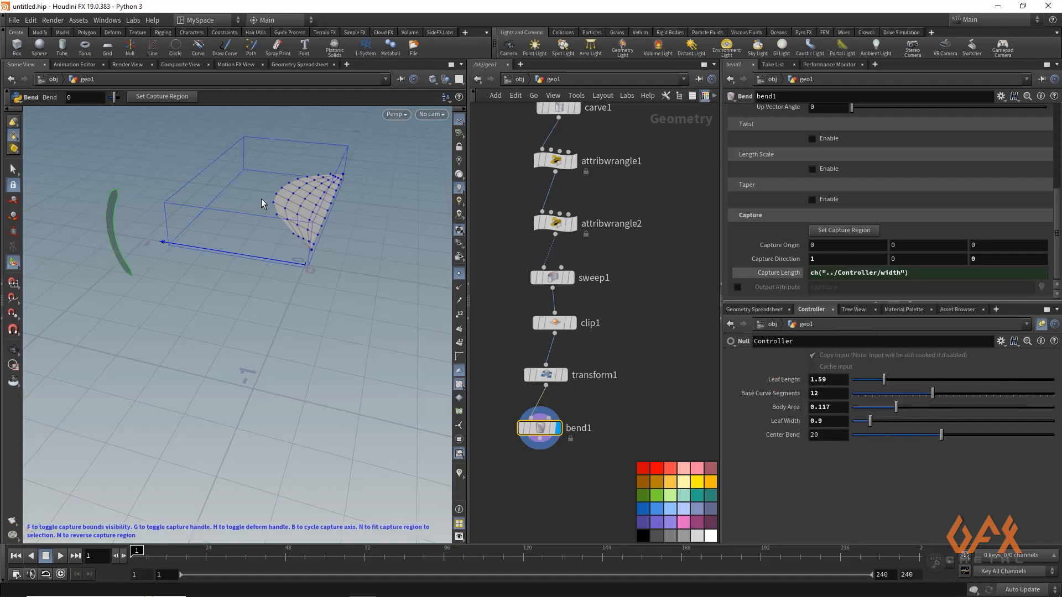
pyautogui.click(927, 274)
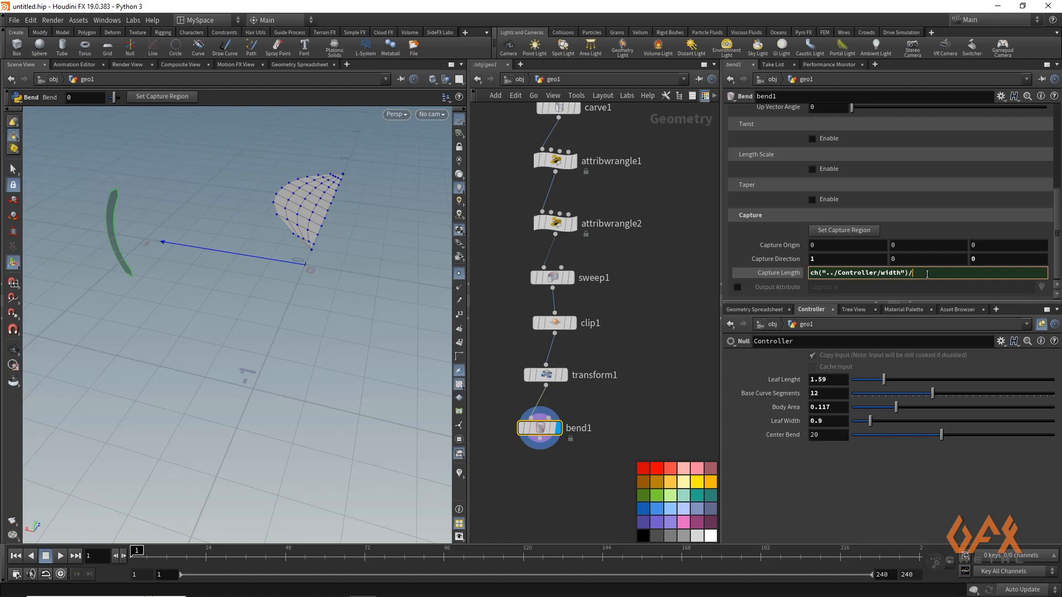
pyautogui.write('/2')
pyautogui.press('Return')
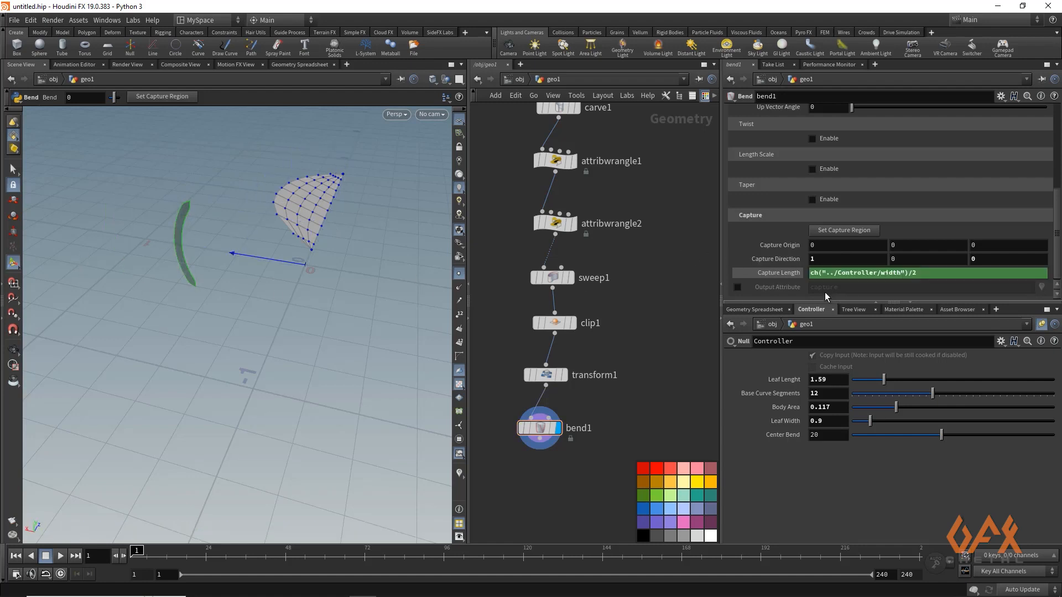
# Link bend1's Bend angle to the Controller's Center Bend with a relative reference.
pyautogui.rightClick(817, 435)
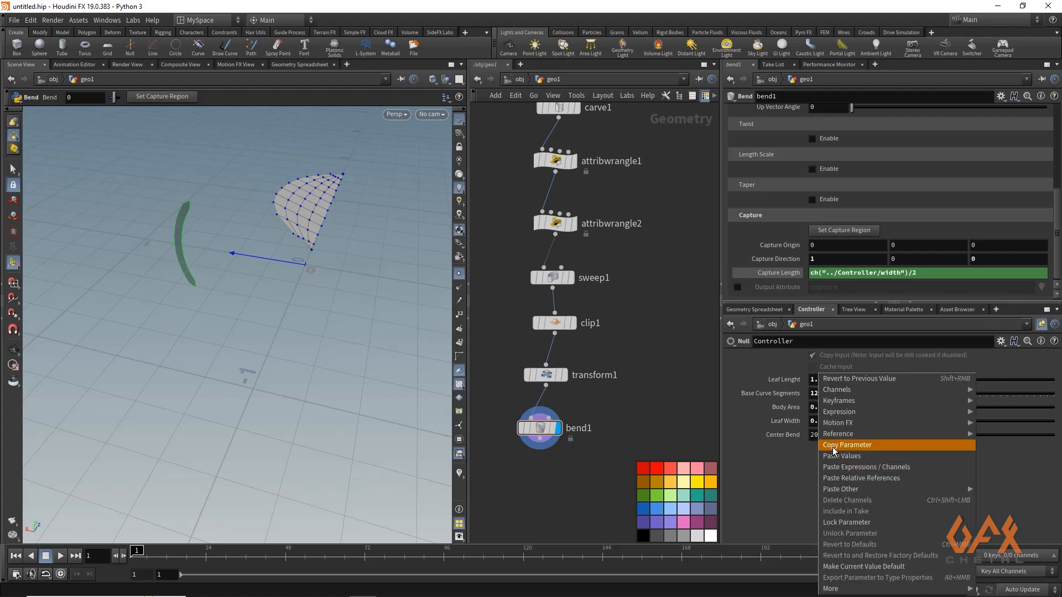
pyautogui.click(838, 453)
pyautogui.moveTo(1057, 210); pyautogui.dragTo(1057, 118)
pyautogui.rightClick(817, 248)
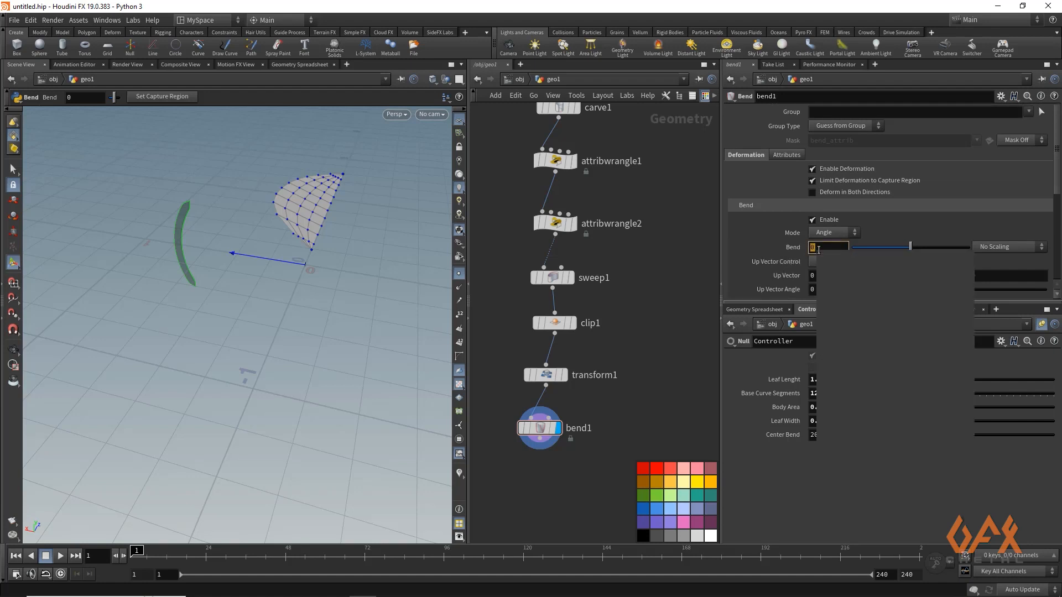
pyautogui.click(841, 356)
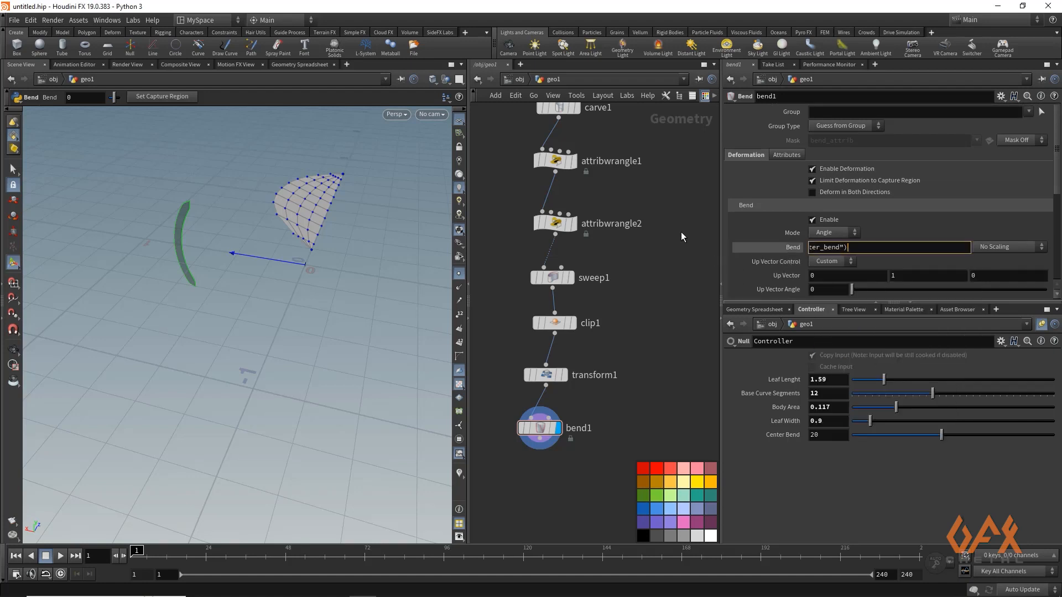
# Negate bend1's Bend expression to -ch("../Controller/center_bend") and check the half leaf's curvature.
pyautogui.click(811, 246)
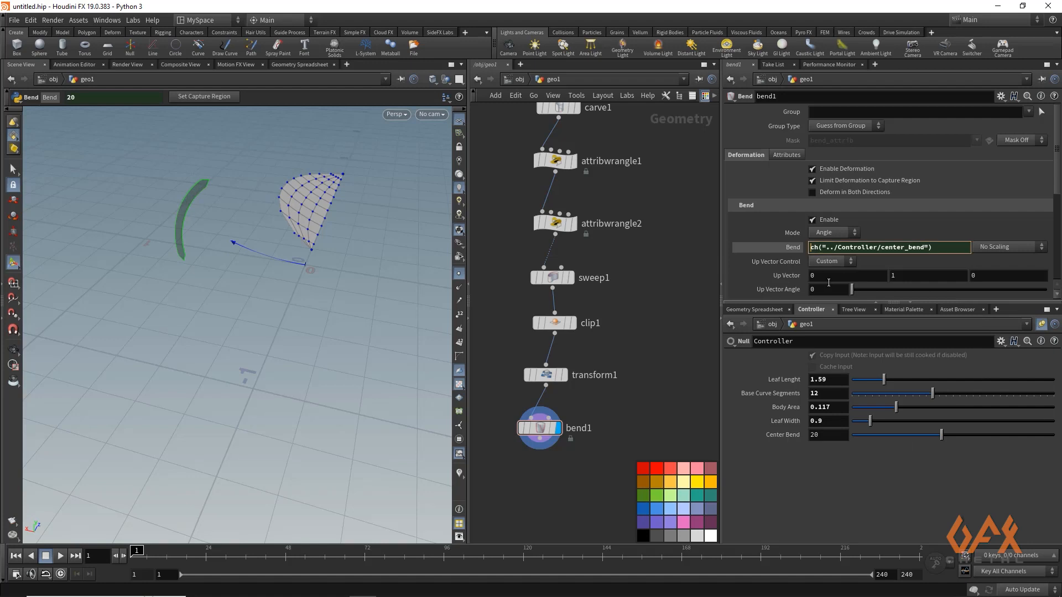
pyautogui.write('-')
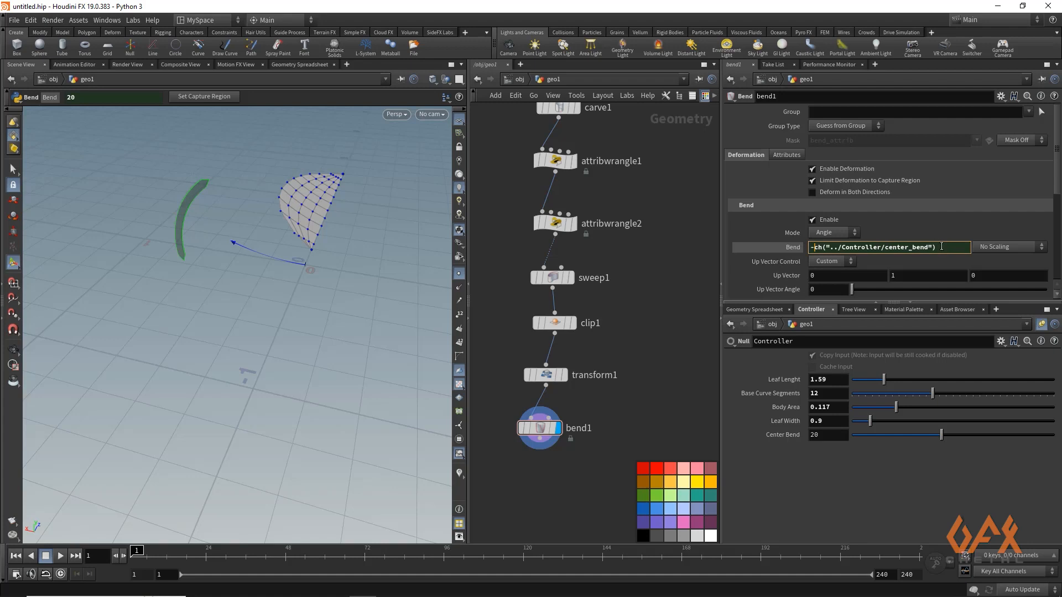
pyautogui.click(689, 230)
pyautogui.keyDown('alt'); pyautogui.moveTo(243, 269); pyautogui.dragTo(252, 252); pyautogui.keyUp('alt')
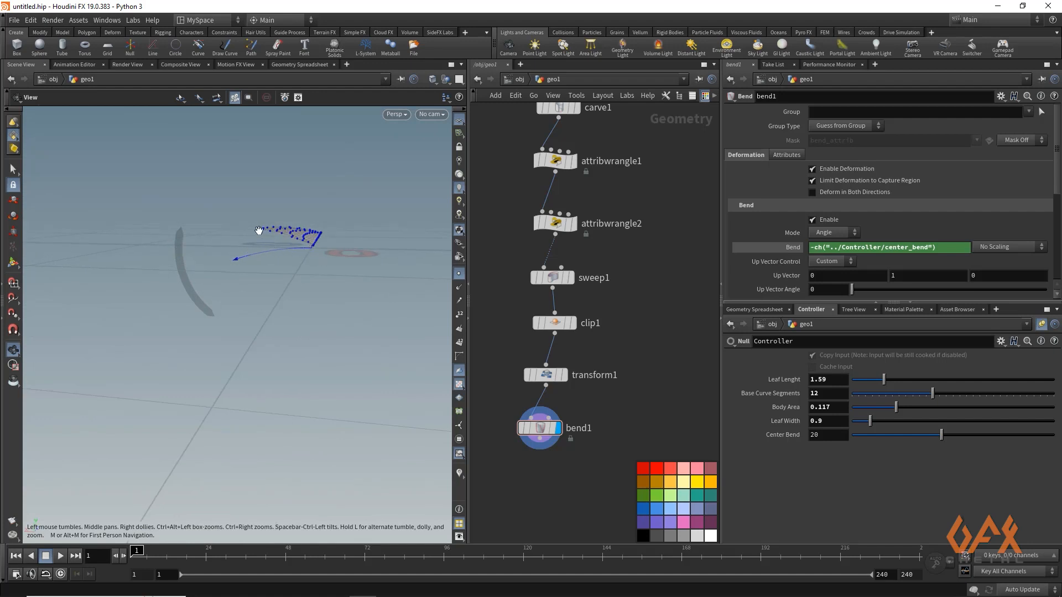
pyautogui.press('Return')
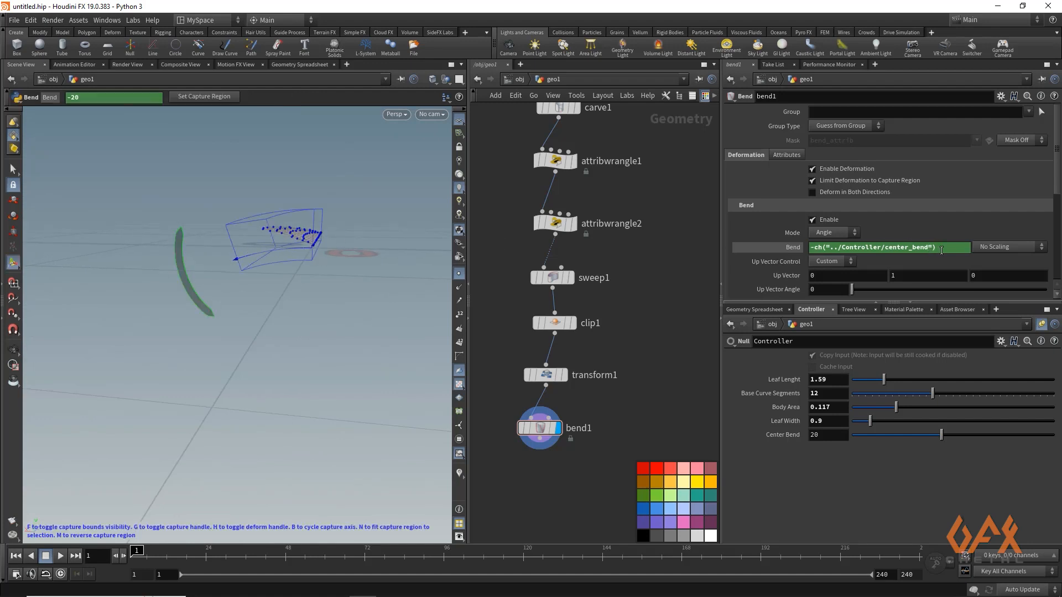
# Multiply bend1's negated Center Bend expression by 1.5 and check the stronger curve on the half leaf.
pyautogui.click(942, 251)
pyautogui.press('Return')
pyautogui.press('Escape')
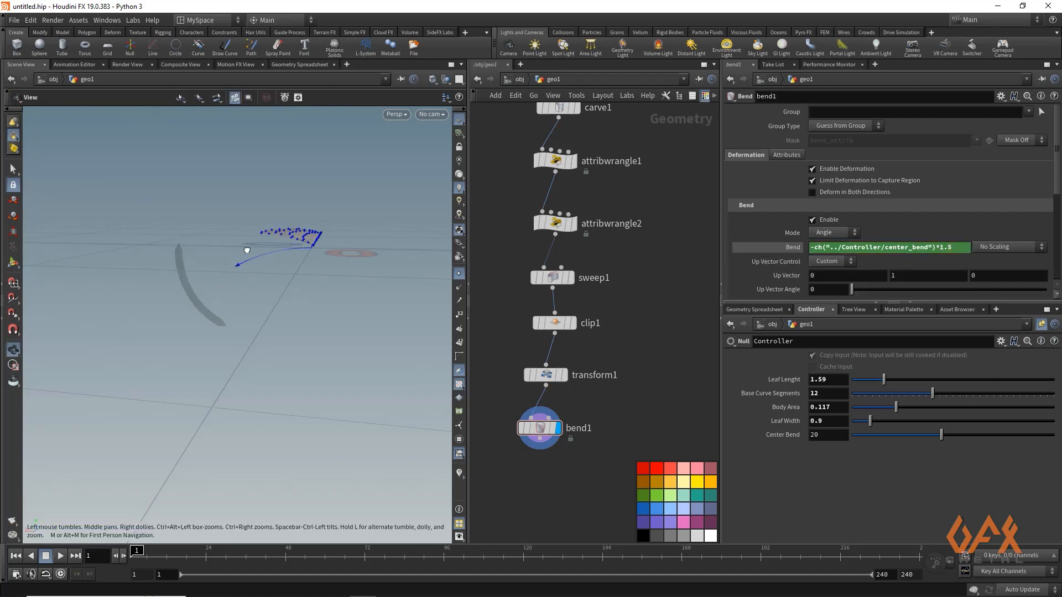
pyautogui.moveTo(185, 276); pyautogui.dragTo(441, 320)
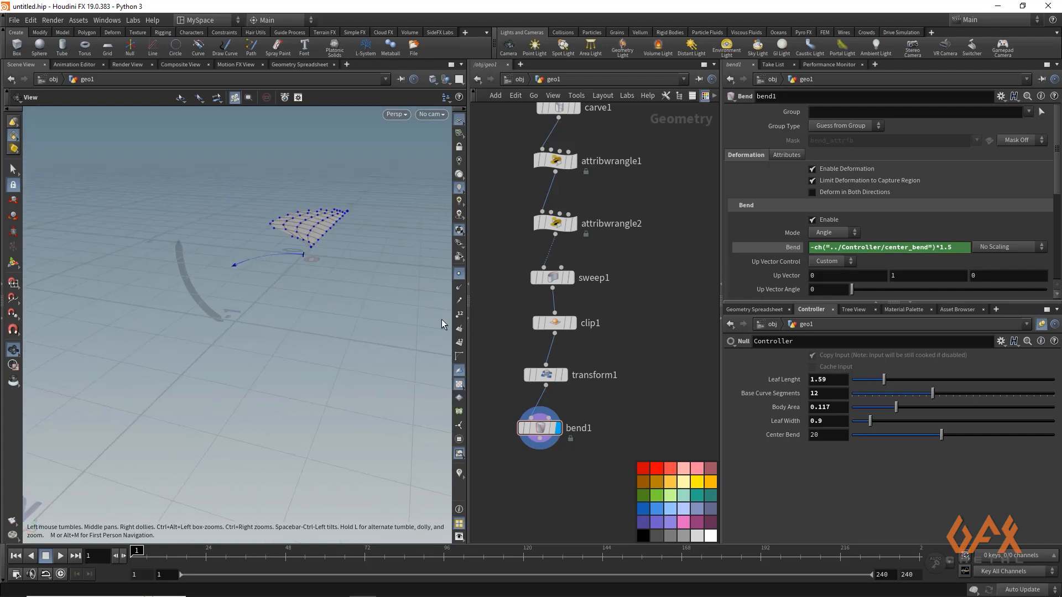
# Turn off the point display in the viewport and inspect the bent half leaf.
pyautogui.click(458, 273)
pyautogui.moveTo(299, 235)
pyautogui.keyDown('alt'); pyautogui.mouseDown()
pyautogui.moveTo(339, 230)
pyautogui.moveTo(296, 252)
pyautogui.moveTo(230, 247)
pyautogui.moveTo(268, 260)
pyautogui.moveTo(315, 230)
pyautogui.mouseUp(); pyautogui.keyUp('alt')
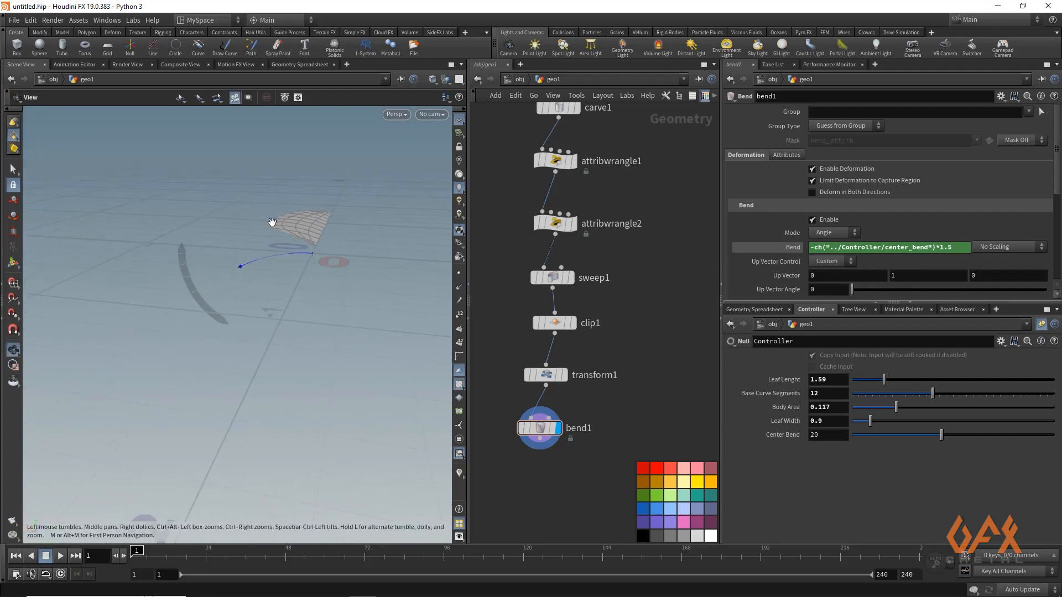
pyautogui.press('Return')
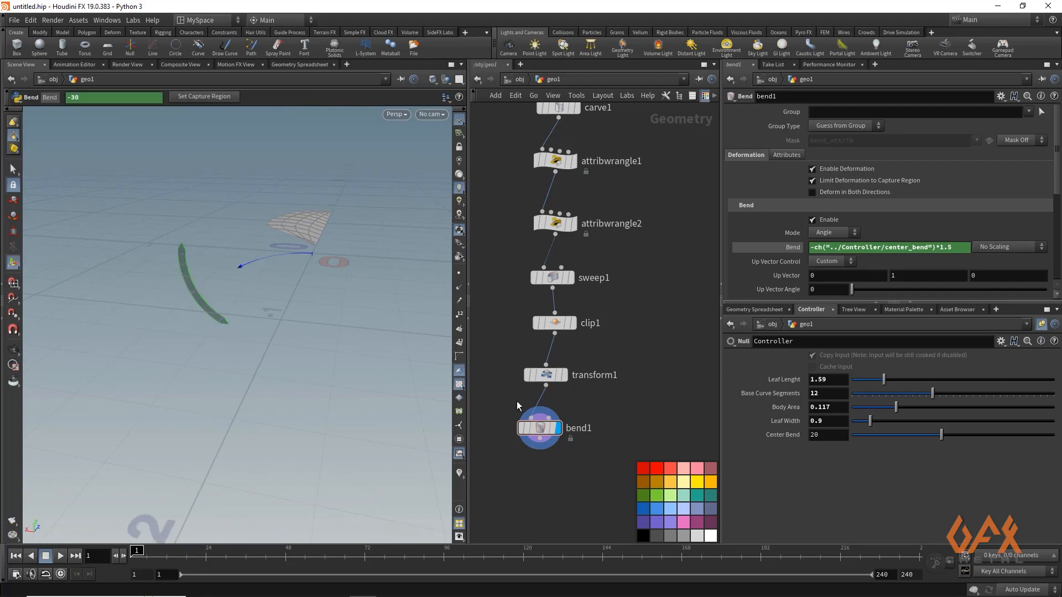
# Append a Mirror node to the output of bend1 and display its result.
pyautogui.moveTo(524, 446); pyautogui.dragTo(529, 354, button='middle')
pyautogui.moveTo(545, 346); pyautogui.dragTo(537, 390)
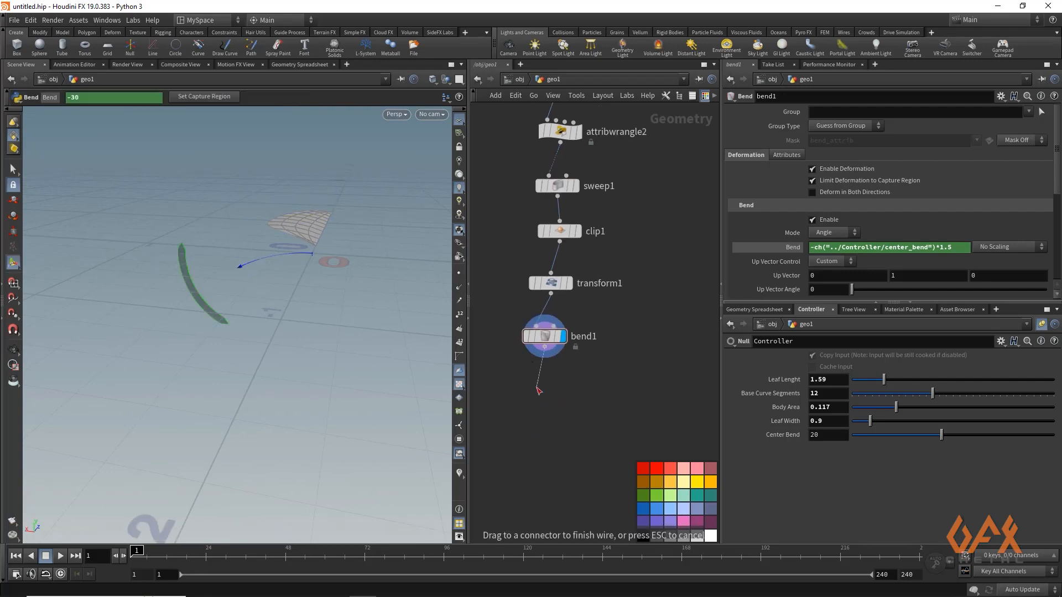
pyautogui.press('Tab')
pyautogui.write('mirror')
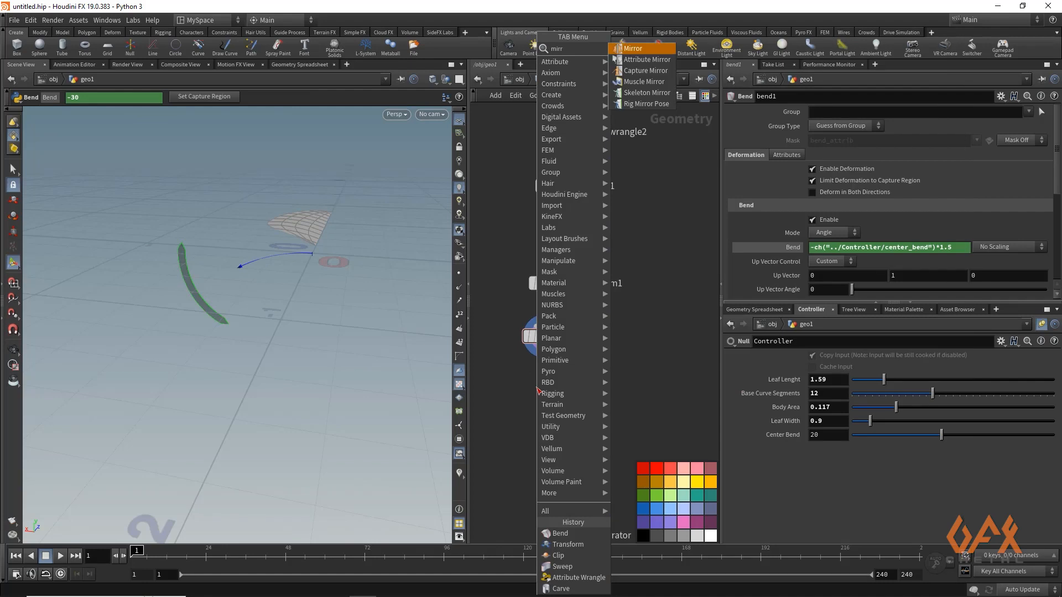
pyautogui.press('Return')
pyautogui.click(555, 387)
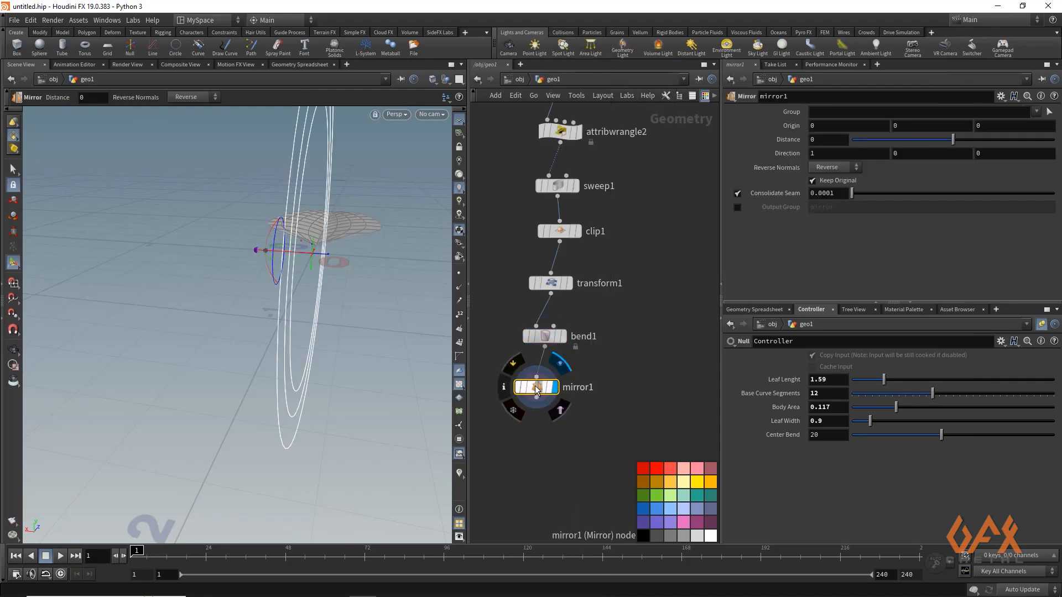
# Examine the mirrored leaf's overall shape and centre fold from above and from the side.
pyautogui.moveTo(237, 209)
pyautogui.keyDown('alt'); pyautogui.mouseDown()
pyautogui.moveTo(297, 235)
pyautogui.moveTo(242, 225)
pyautogui.mouseUp(); pyautogui.keyUp('alt')
pyautogui.keyDown('alt'); pyautogui.moveTo(133, 242); pyautogui.dragTo(192, 265, button='middle'); pyautogui.keyUp('alt')
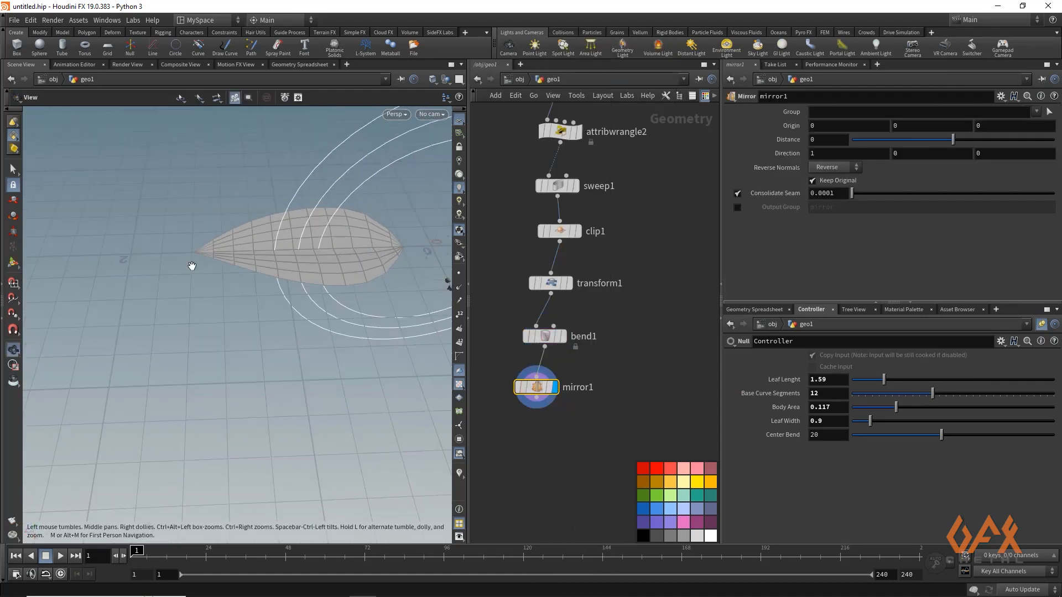
pyautogui.keyDown('alt'); pyautogui.moveTo(191, 265); pyautogui.dragTo(257, 276); pyautogui.keyUp('alt')
pyautogui.moveTo(257, 275); pyautogui.dragTo(118, 260, button='middle')
pyautogui.moveTo(327, 277); pyautogui.dragTo(334, 297, button='right')
pyautogui.moveTo(334, 296); pyautogui.dragTo(330, 293, button='middle')
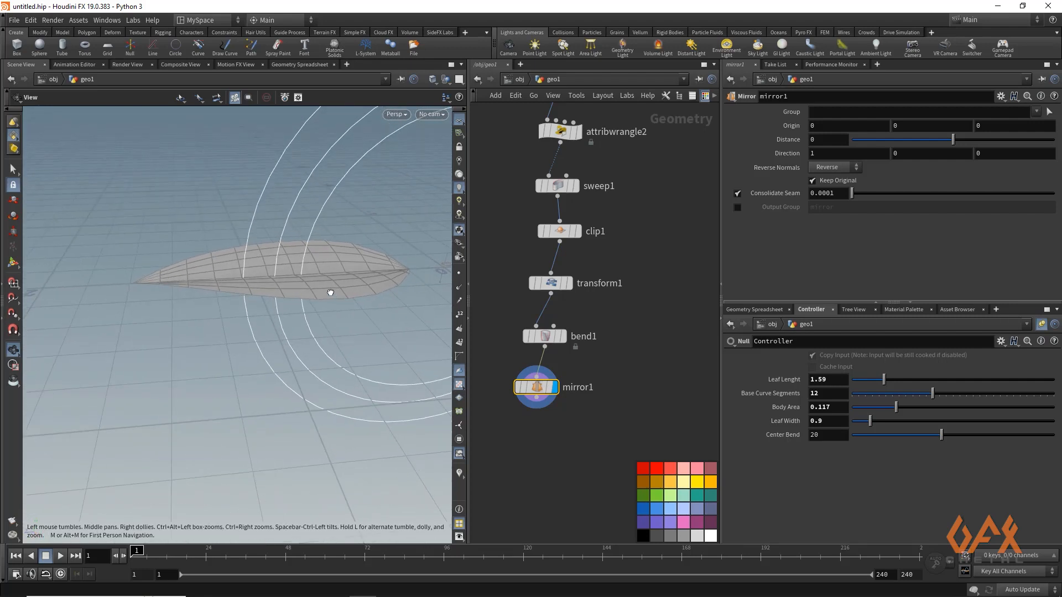
pyautogui.press('Return')
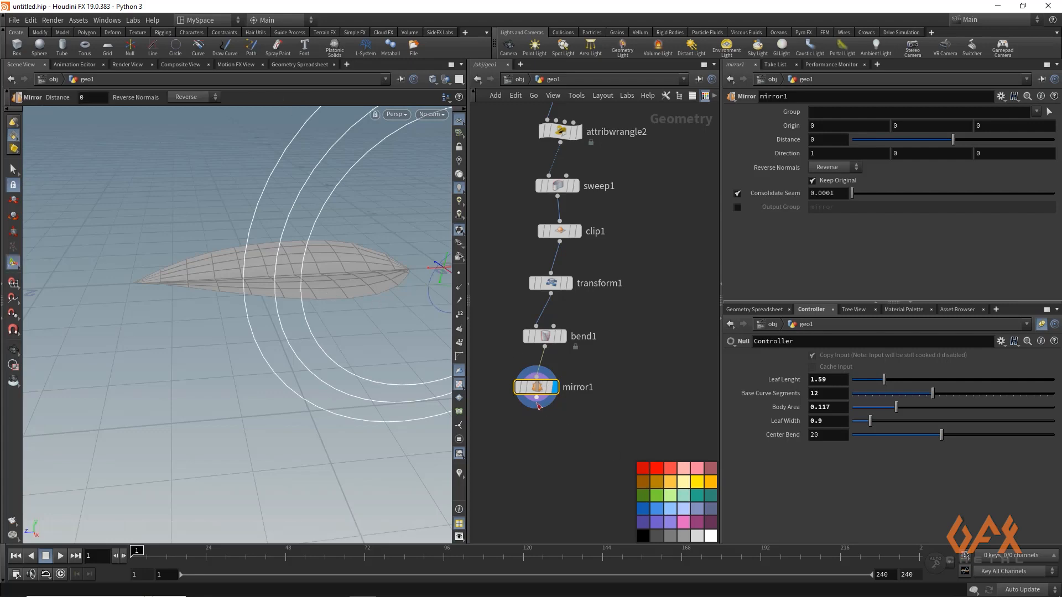
# Append a Fuse node to the output of mirror1, display it and inspect the full leaf.
pyautogui.moveTo(537, 408); pyautogui.dragTo(534, 450)
pyautogui.click(533, 451)
pyautogui.write('fuse')
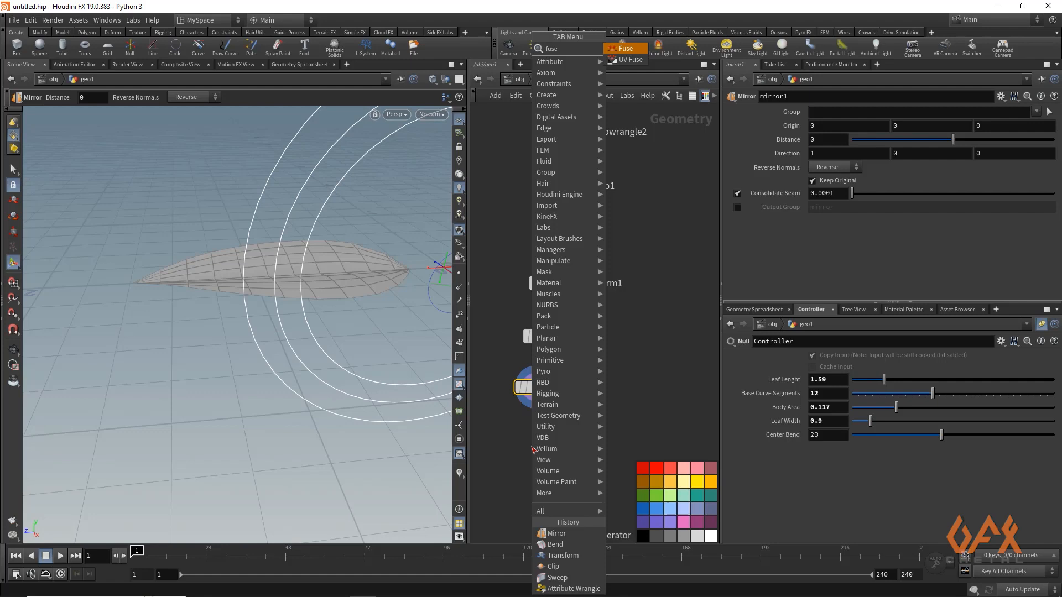
pyautogui.press('Return')
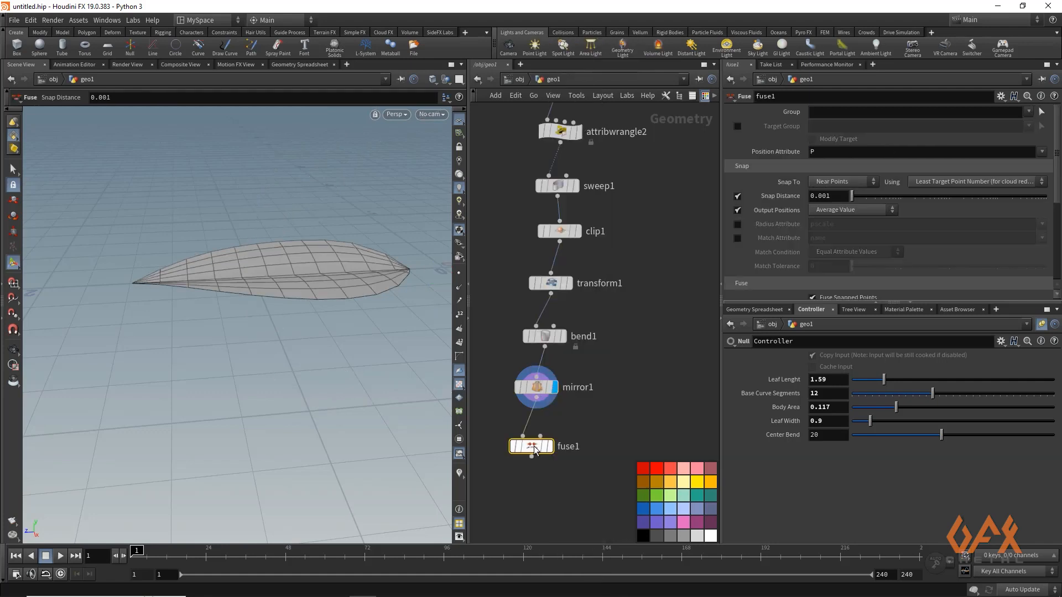
pyautogui.press('Escape')
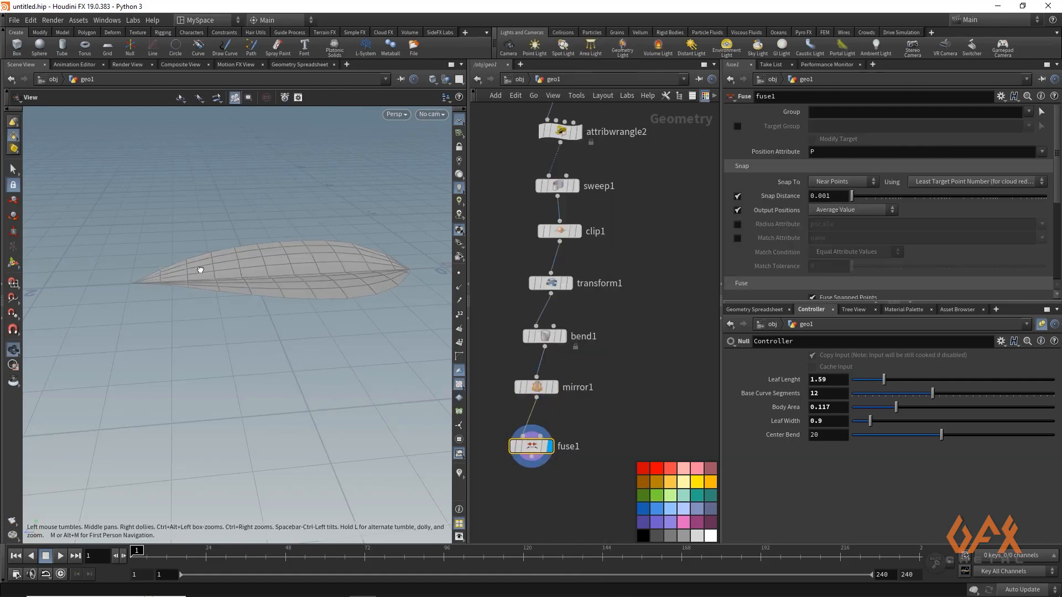
pyautogui.moveTo(201, 268); pyautogui.dragTo(160, 304)
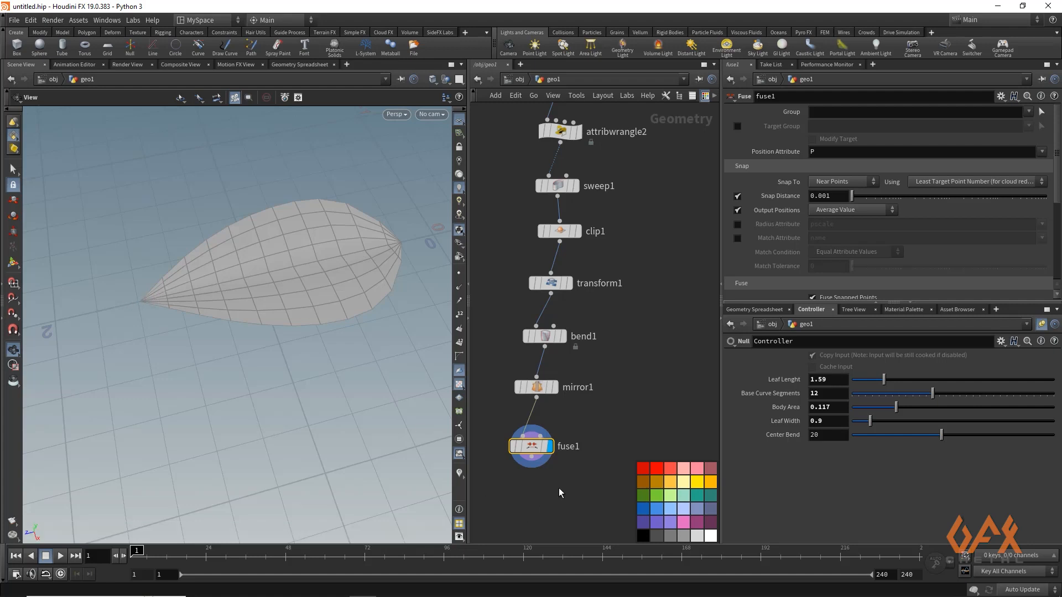
pyautogui.moveTo(532, 444)
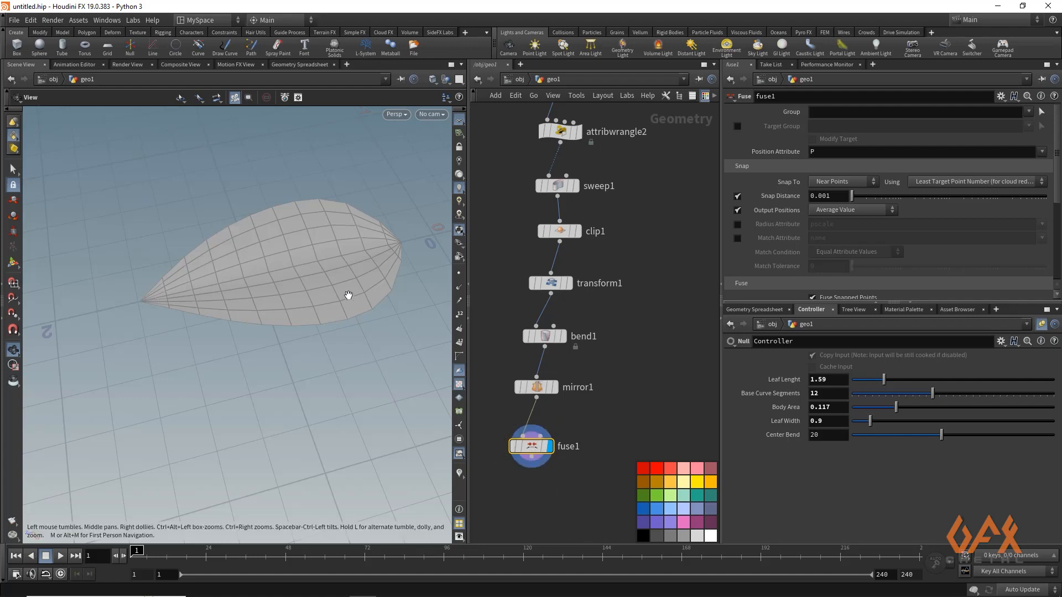
pyautogui.press('Return')
pyautogui.moveTo(536, 502); pyautogui.dragTo(536, 444, button='middle')
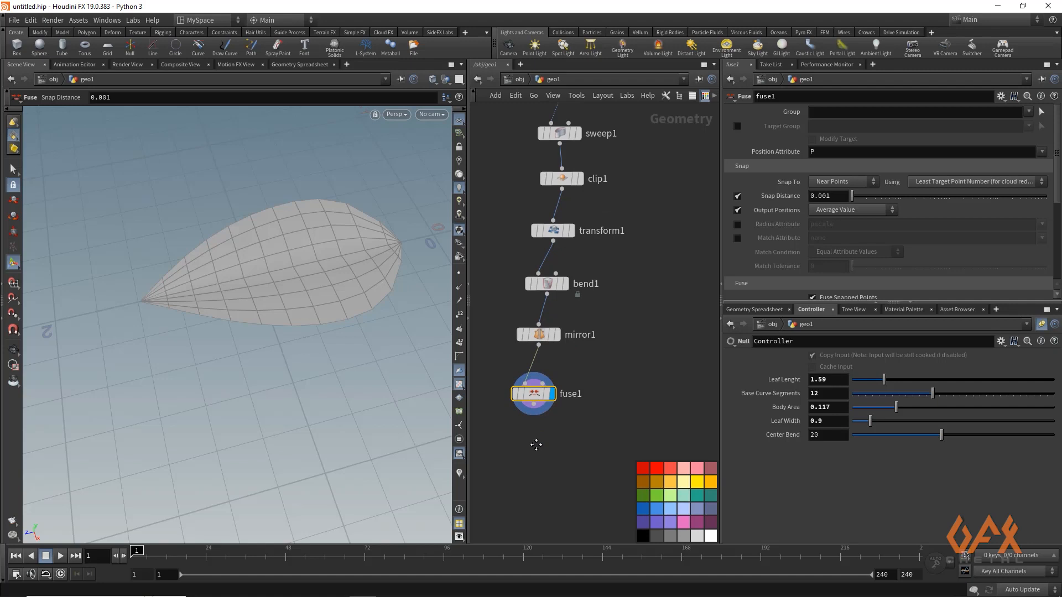
# Add a float parameter to the Controller's parameter interface, named root_bend and labelled Root Bend.
pyautogui.click(1001, 341)
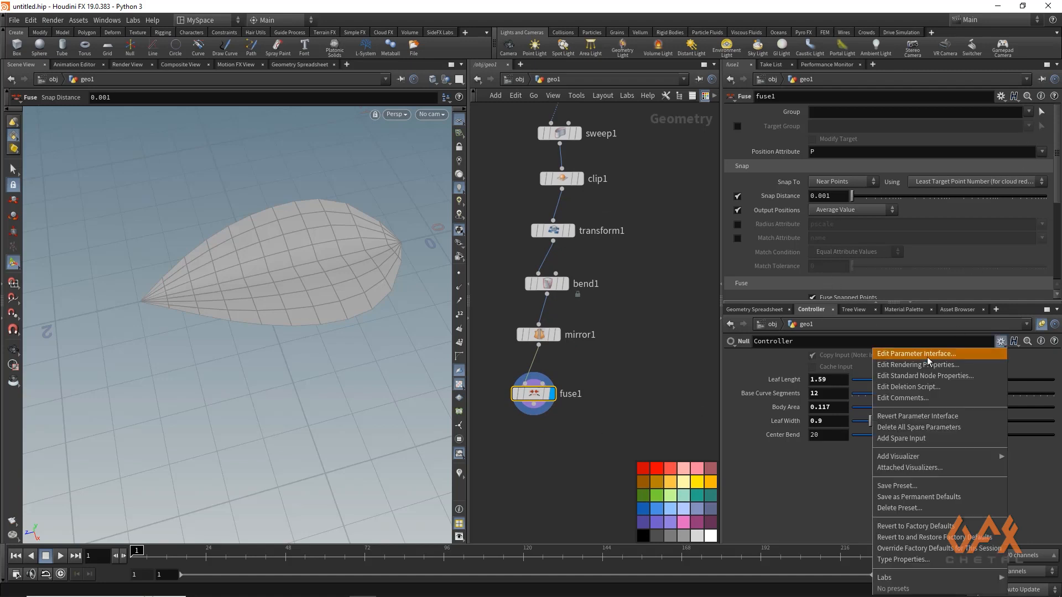
pyautogui.click(897, 357)
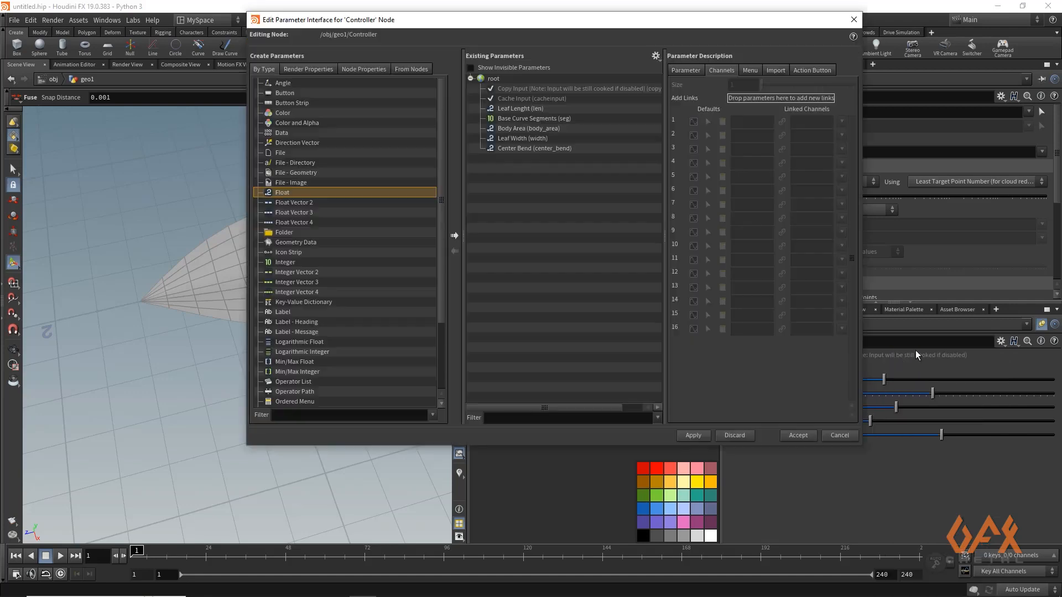
pyautogui.click(453, 237)
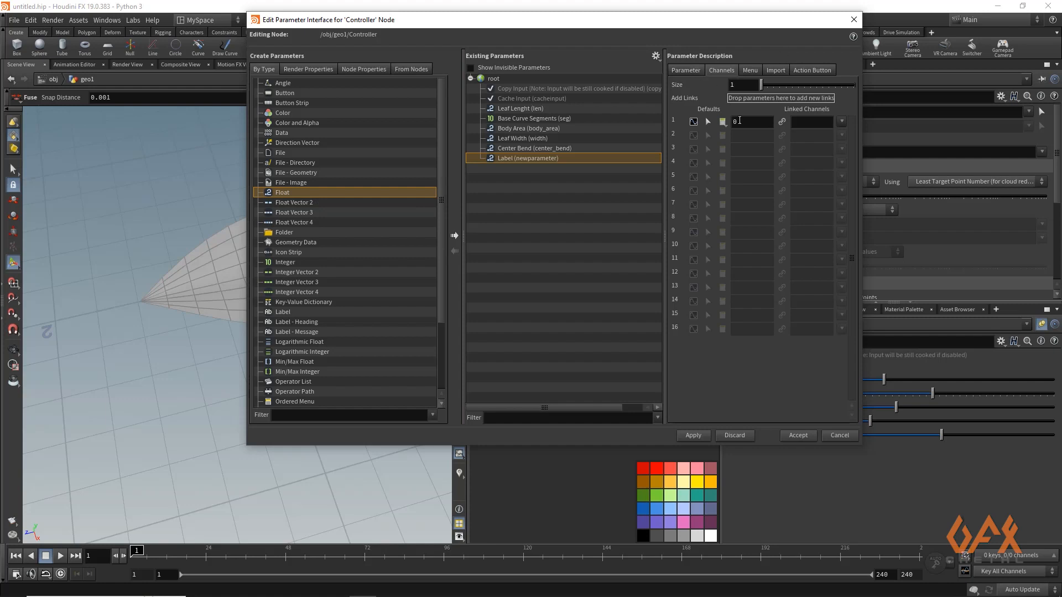
pyautogui.doubleClick(740, 120)
pyautogui.click(687, 70)
pyautogui.doubleClick(785, 84)
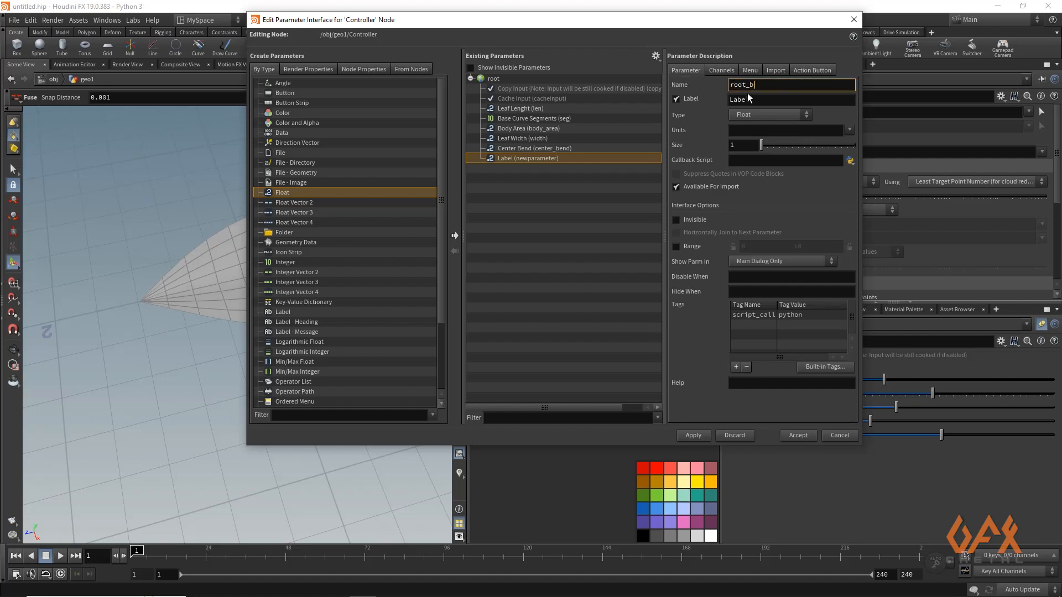
pyautogui.write('root_bend')
pyautogui.press('Tab')
pyautogui.write('Root Bend')
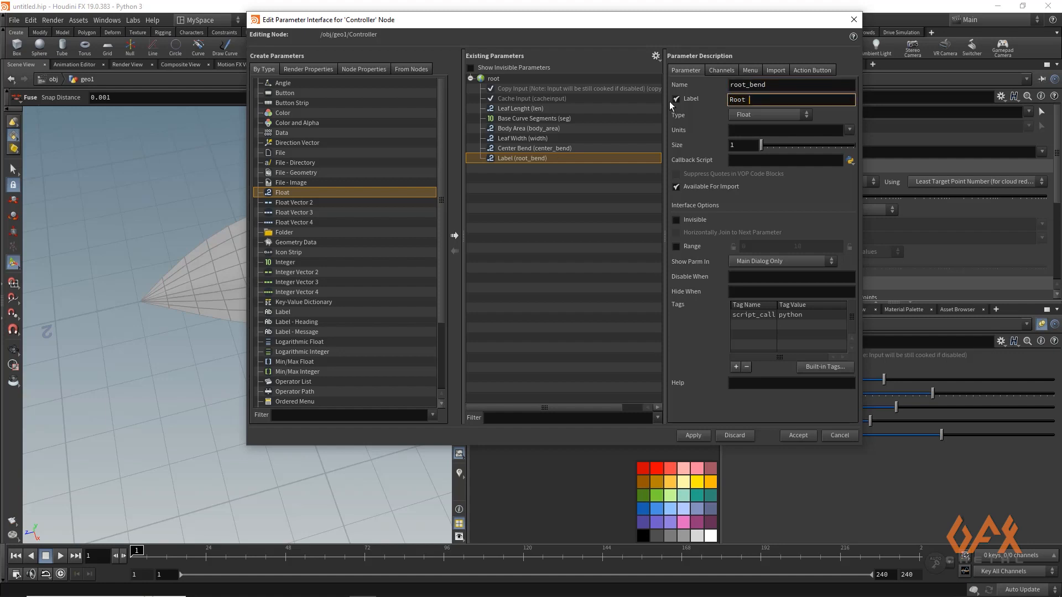
# Apply the new Root Bend parameter and set its range to 0–90 in the Controller's parameter interface.
pyautogui.click(693, 435)
pyautogui.click(798, 435)
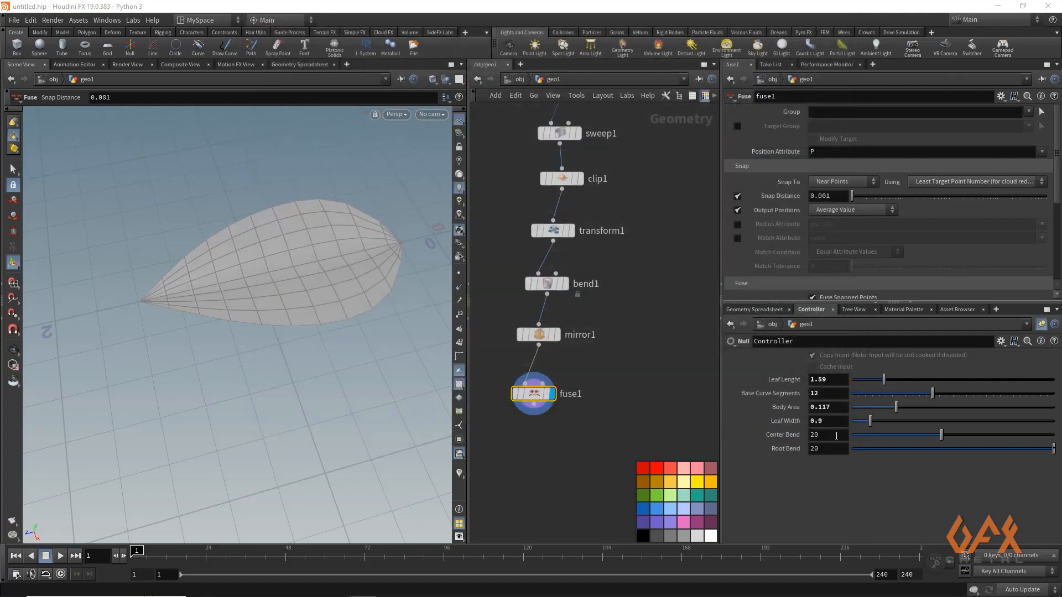
pyautogui.click(1001, 342)
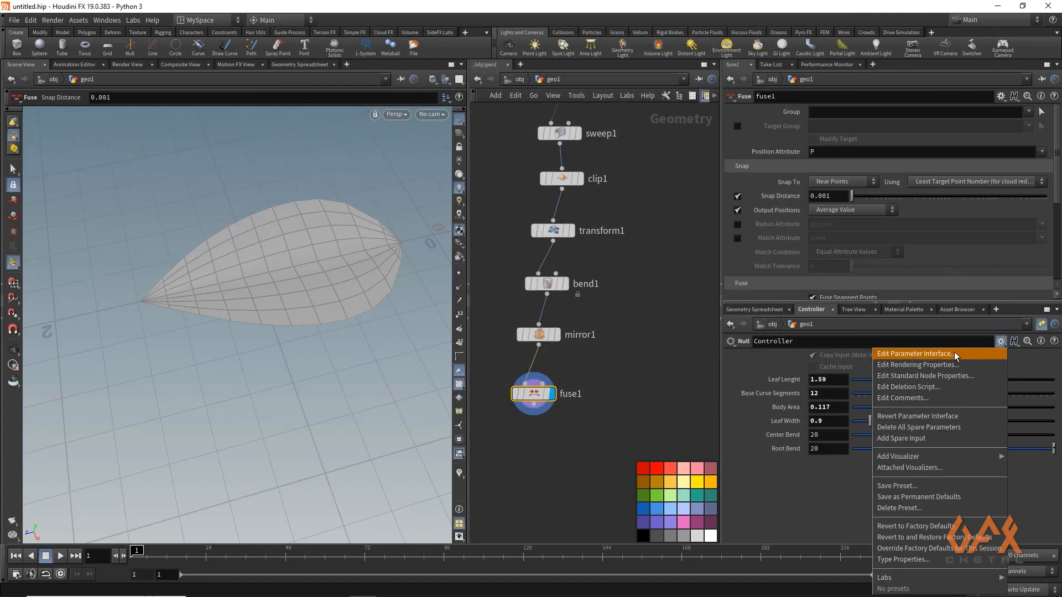
pyautogui.click(990, 354)
pyautogui.click(521, 158)
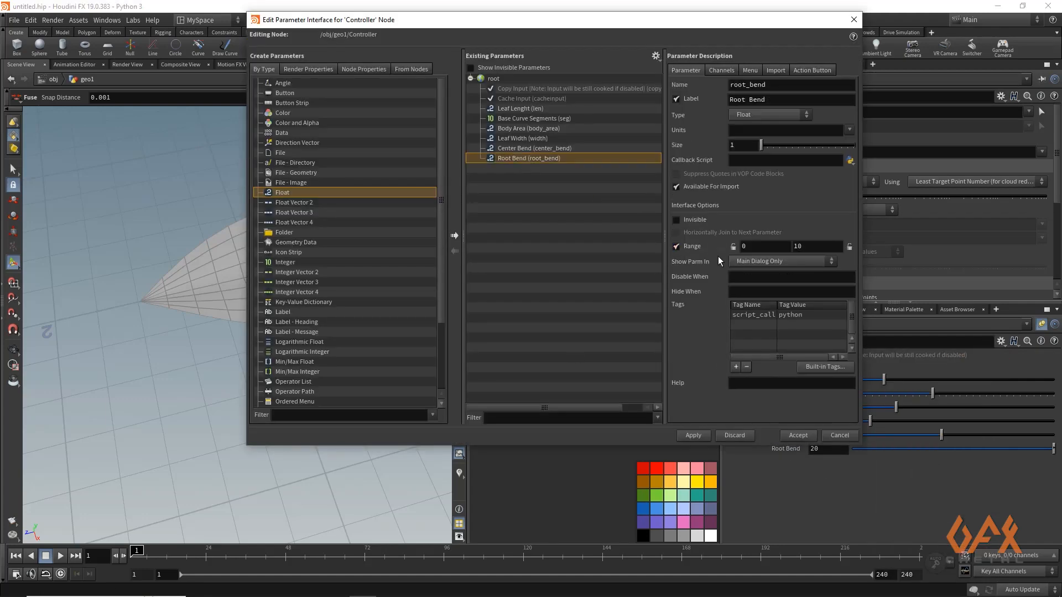
pyautogui.click(755, 245)
pyautogui.press('Tab')
pyautogui.press('BackSpace')
pyautogui.press('BackSpace')
pyautogui.click(694, 436)
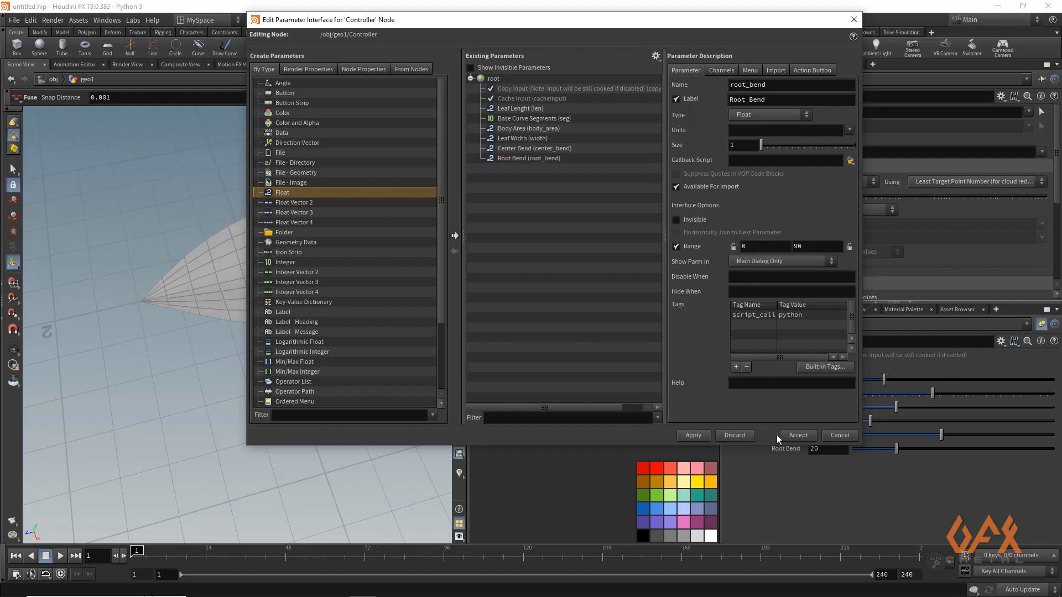
pyautogui.click(796, 436)
# Append a Bend node to the output of fuse1 and display its result.
pyautogui.click(533, 412)
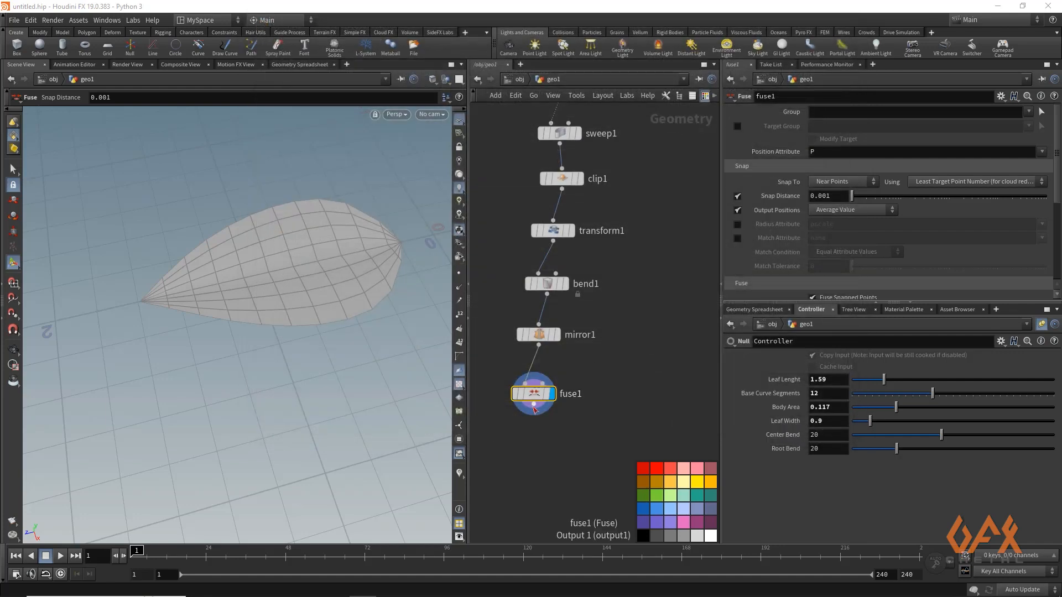
pyautogui.click(527, 459)
pyautogui.write('bend')
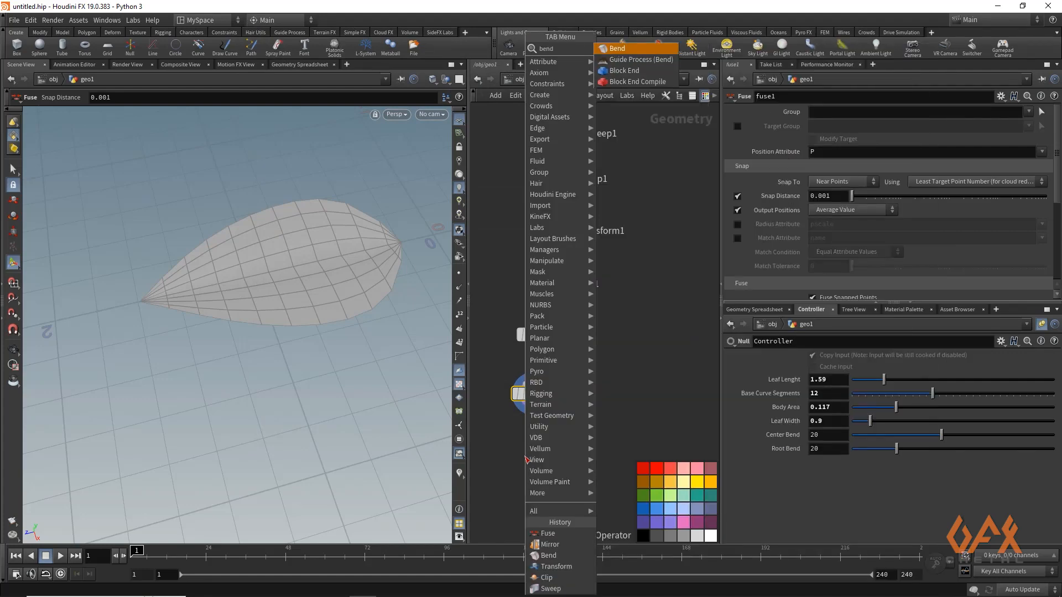
pyautogui.press('Escape')
pyautogui.click(541, 455)
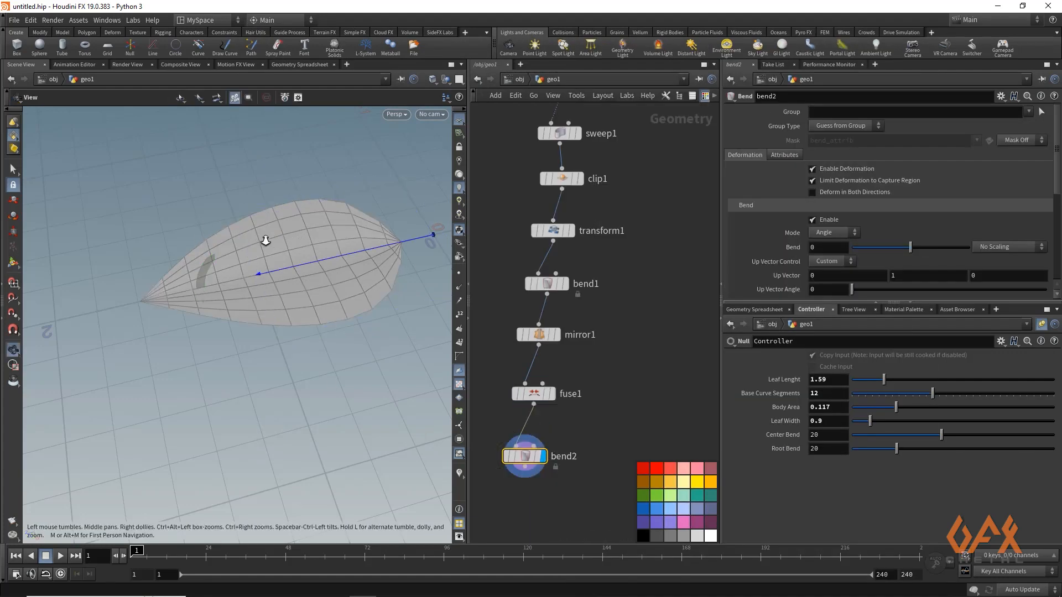
pyautogui.keyDown('alt'); pyautogui.moveTo(265, 239); pyautogui.dragTo(202, 269); pyautogui.keyUp('alt')
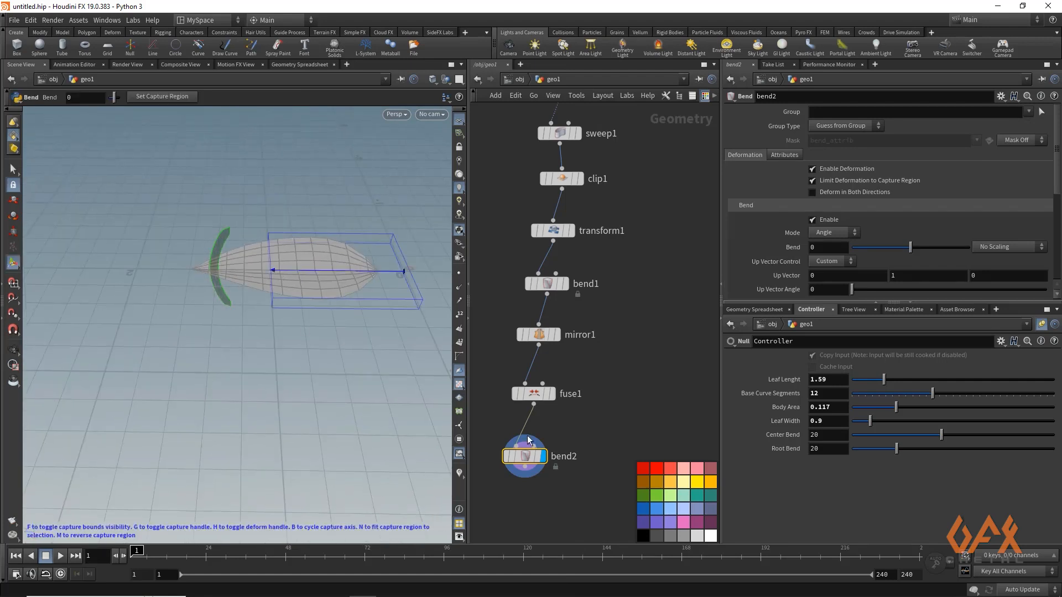
# Link bend2's Capture Length to the Controller's Leaf Lenght parameter with a relative reference.
pyautogui.rightClick(777, 381)
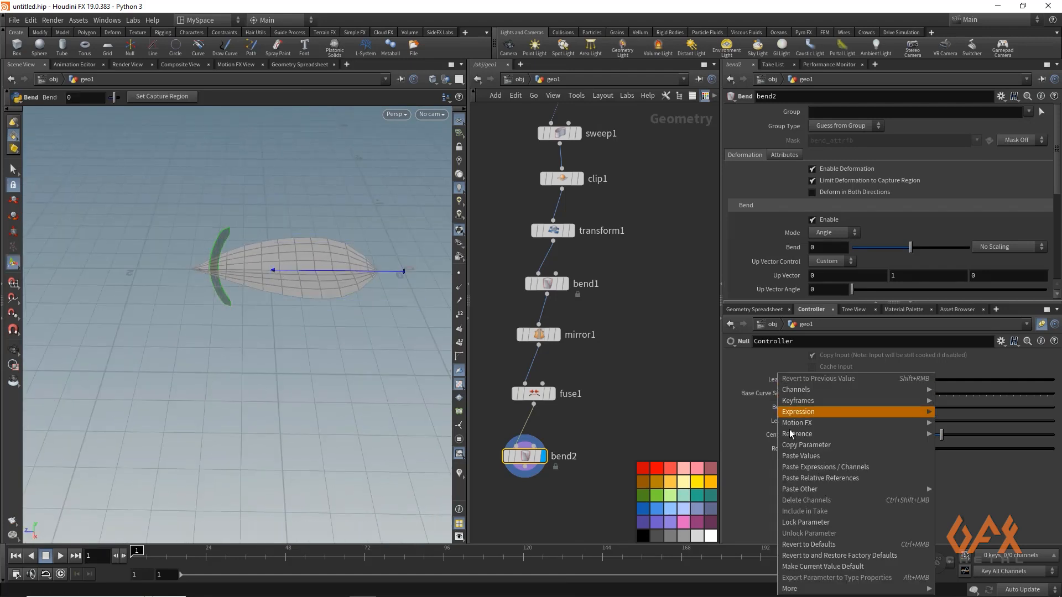
pyautogui.click(799, 445)
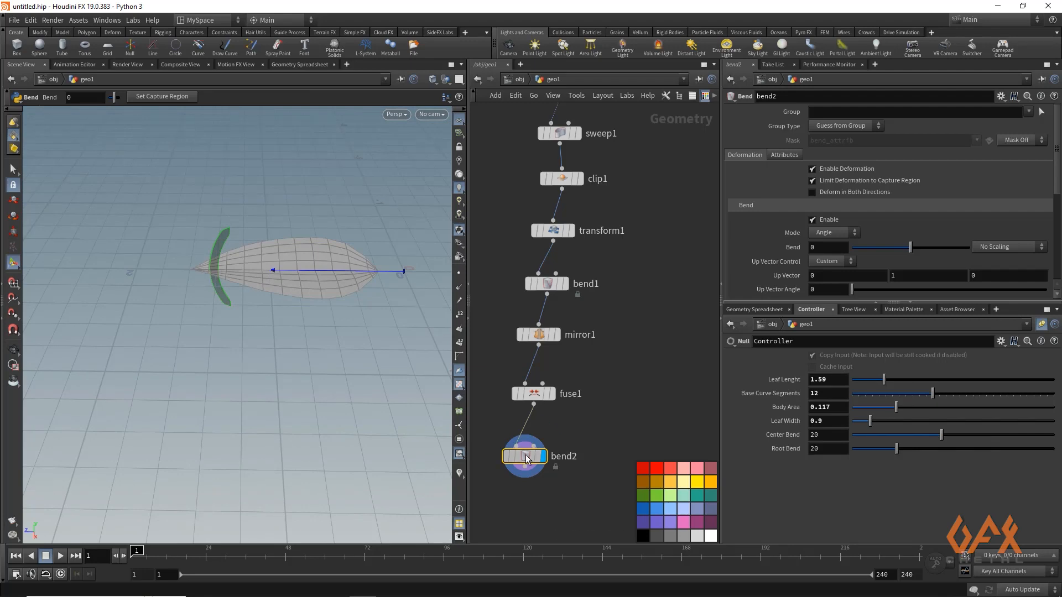
pyautogui.scroll(-5, 1057, 166)
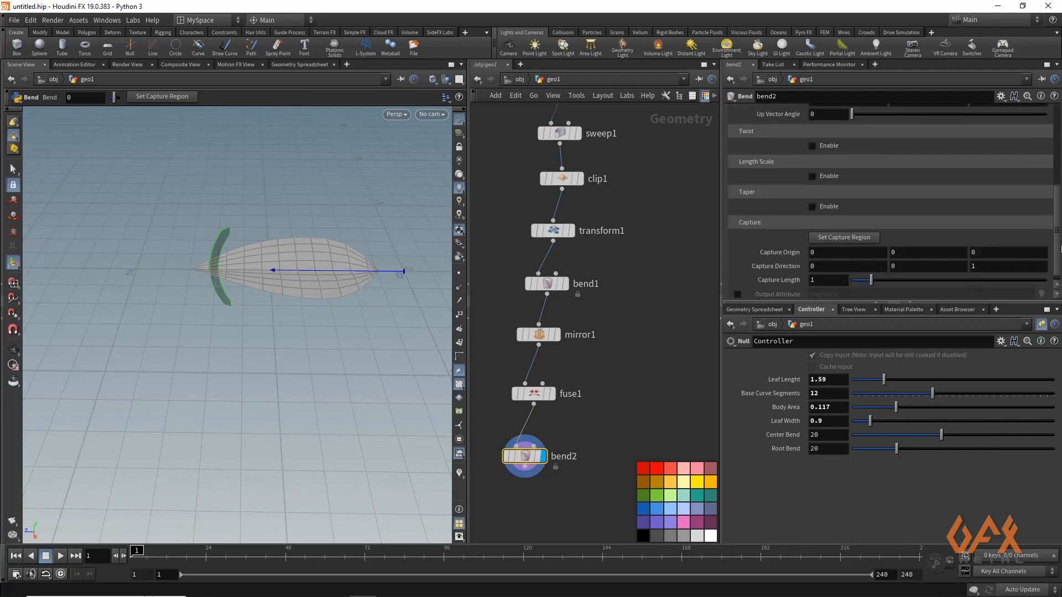
pyautogui.rightClick(775, 270)
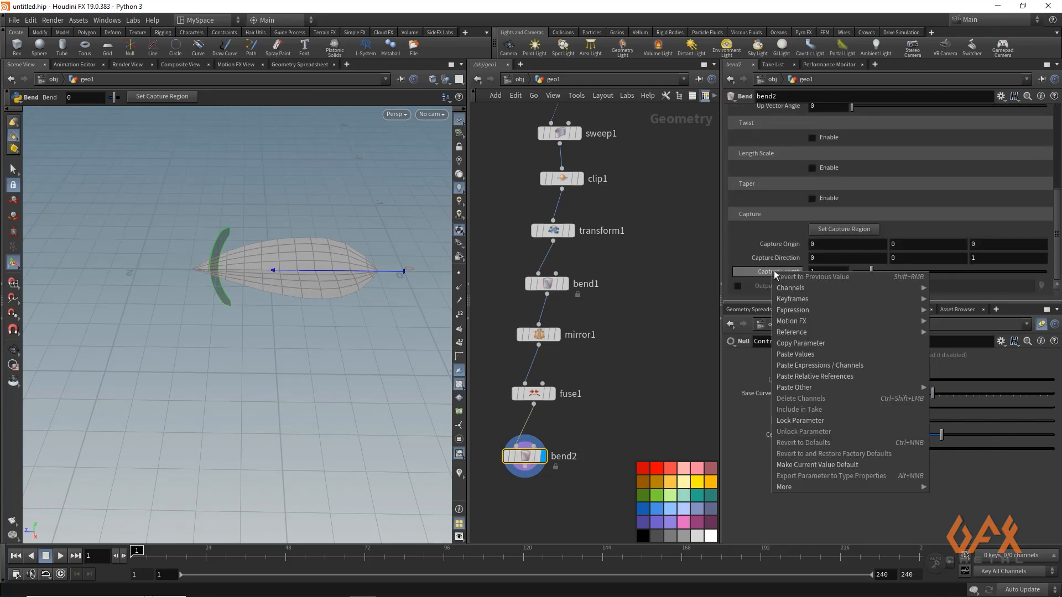
pyautogui.click(801, 378)
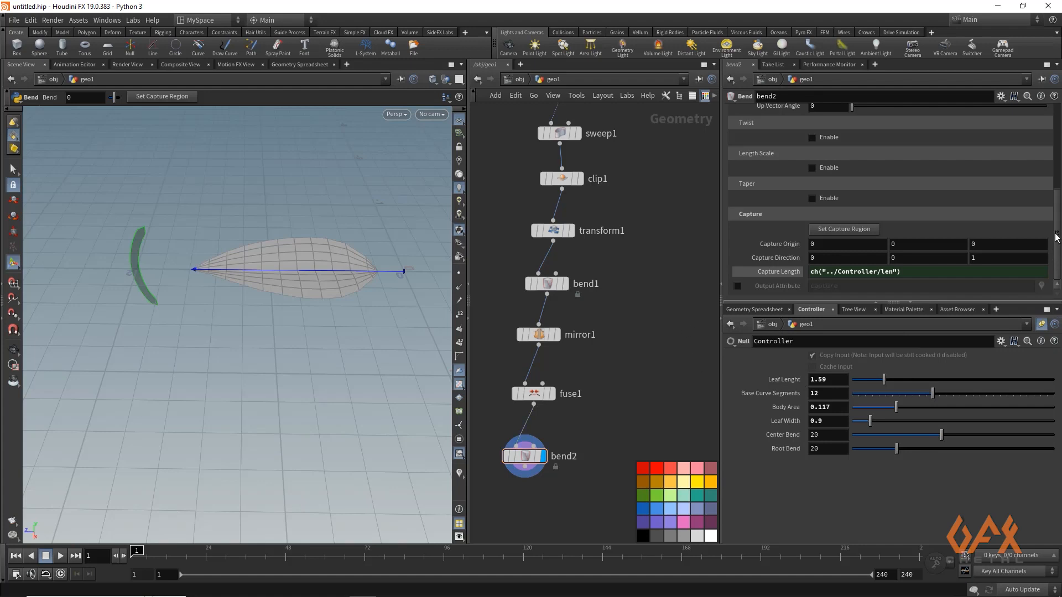
# Link bend2's Bend angle to the Controller's Root Bend parameter with a relative reference.
pyautogui.rightClick(793, 449)
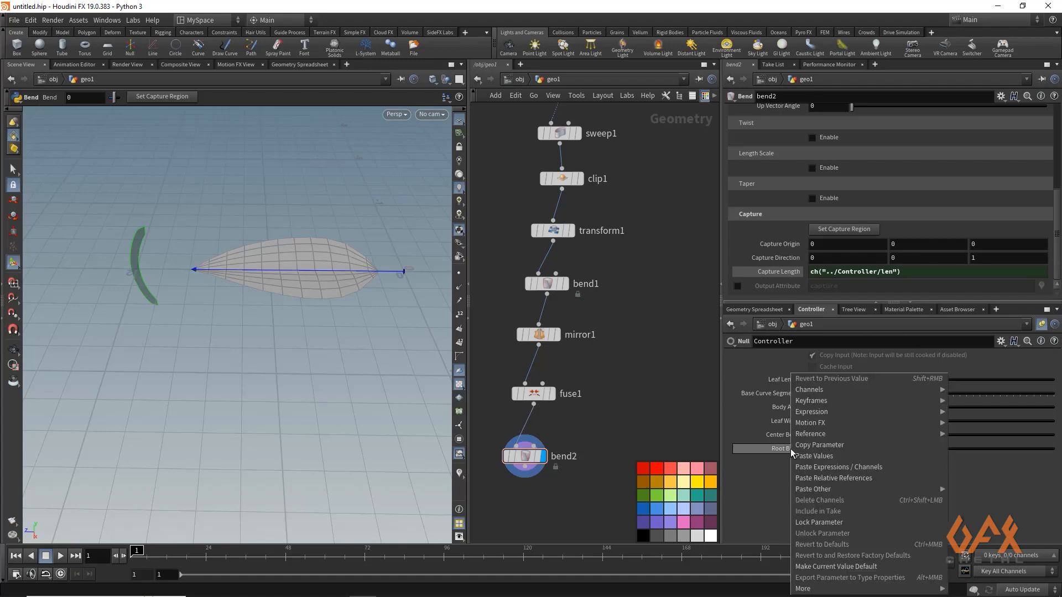
pyautogui.click(807, 441)
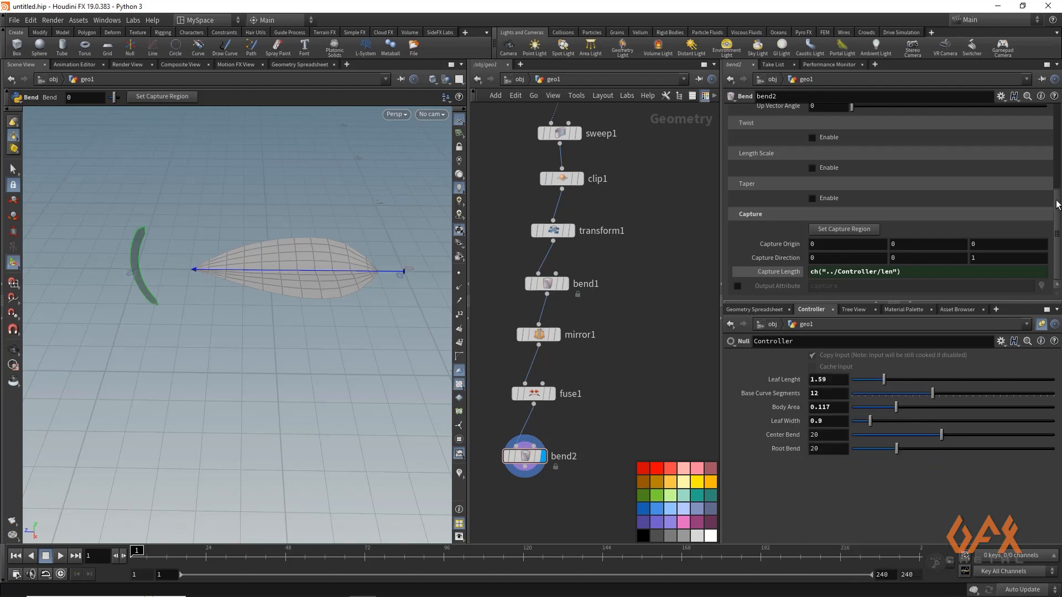
pyautogui.scroll(5, 1056, 205)
pyautogui.rightClick(795, 248)
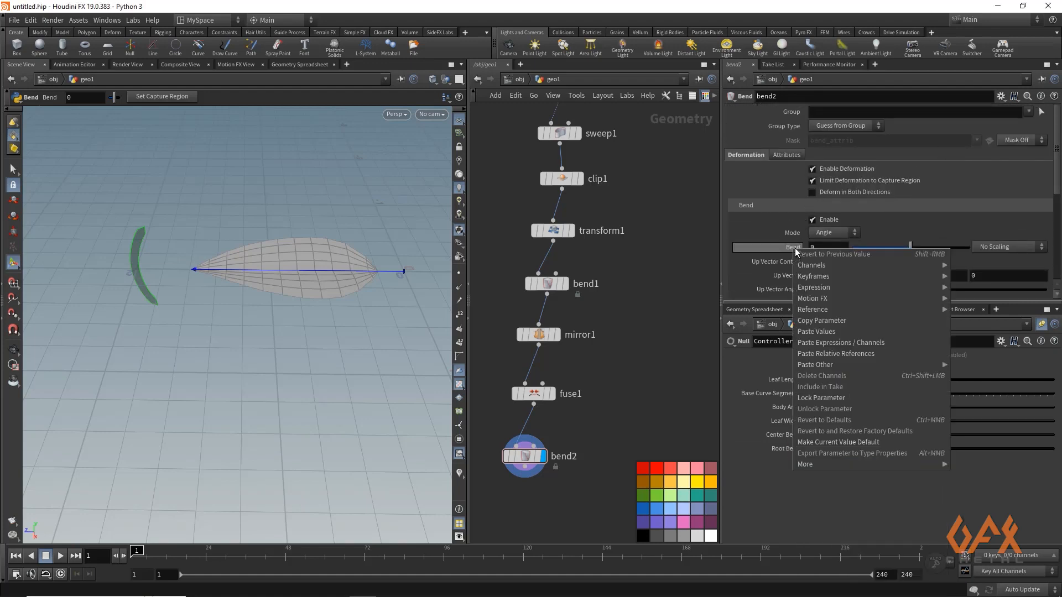
pyautogui.click(815, 354)
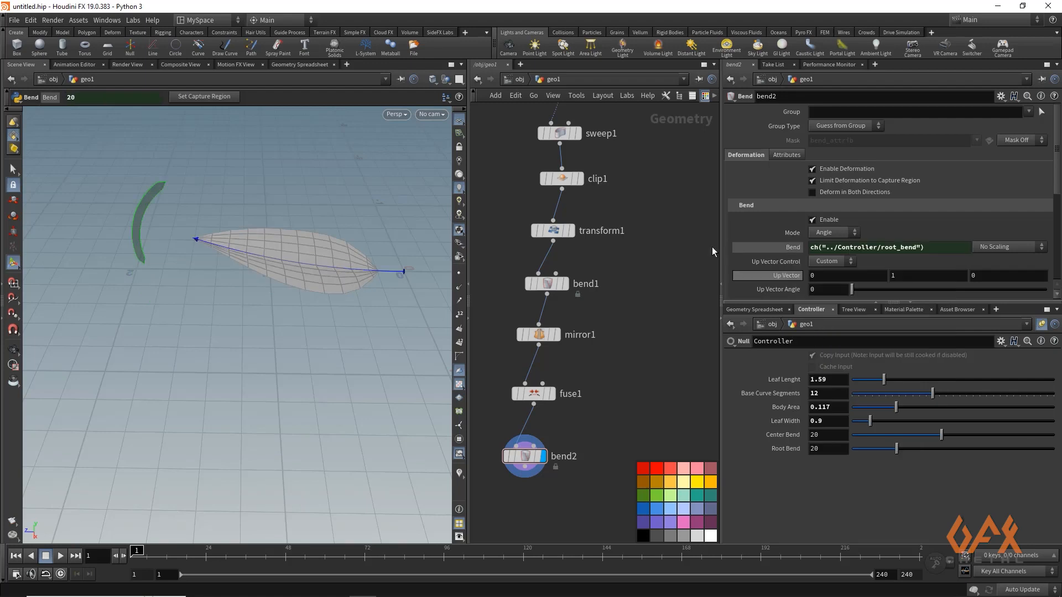
# Negate bend2's Bend expression to -ch("../Controller/root_bend") and set the Controller's Root Bend to 53.
pyautogui.click(809, 247)
pyautogui.write('-')
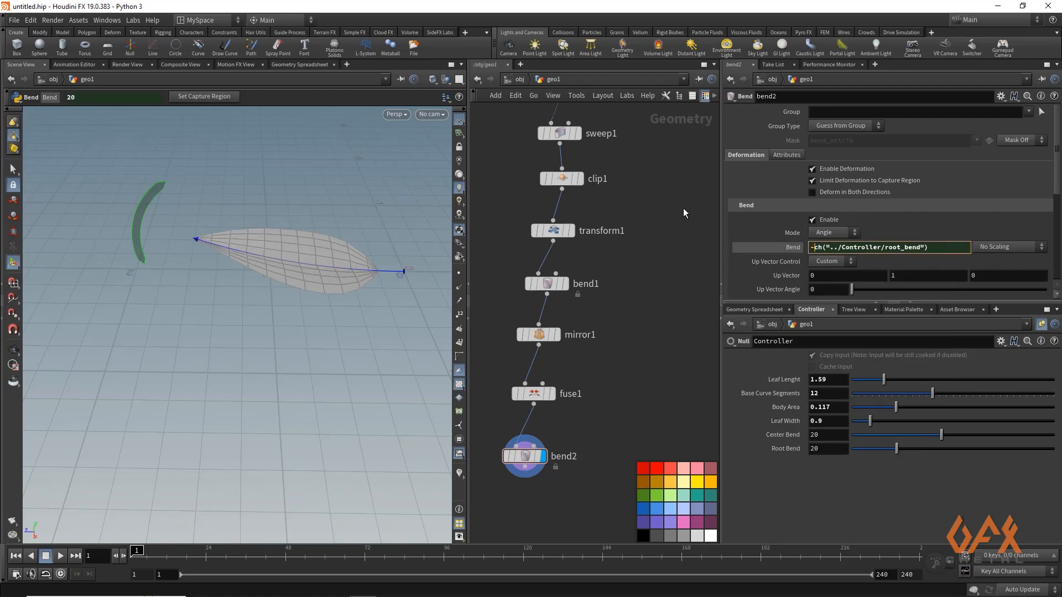
pyautogui.press('Return')
pyautogui.moveTo(897, 448); pyautogui.dragTo(971, 452)
pyautogui.keyDown('alt'); pyautogui.moveTo(285, 304); pyautogui.dragTo(360, 282); pyautogui.keyUp('alt')
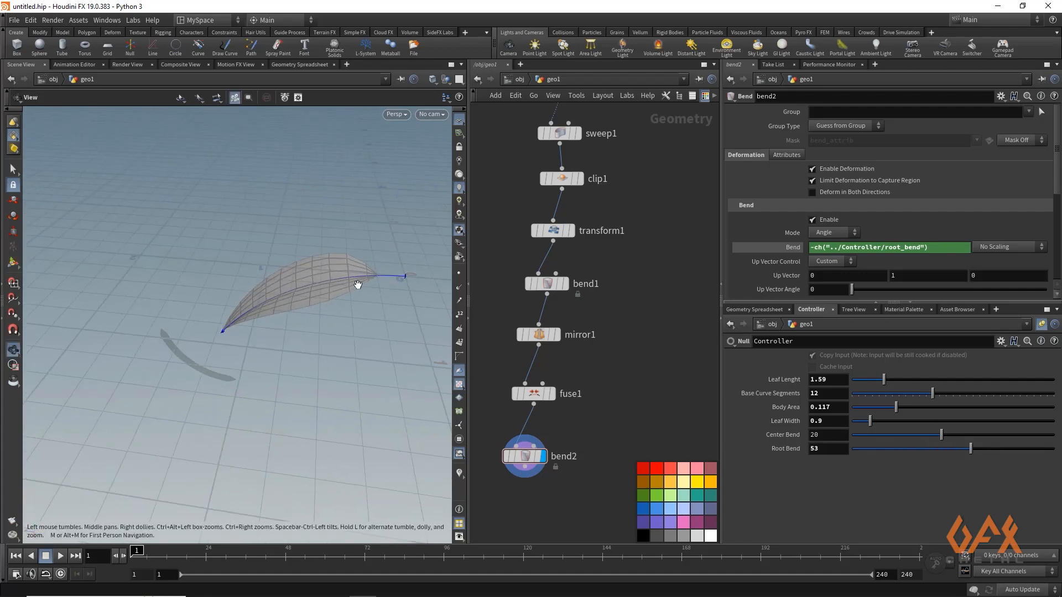
pyautogui.press('Return')
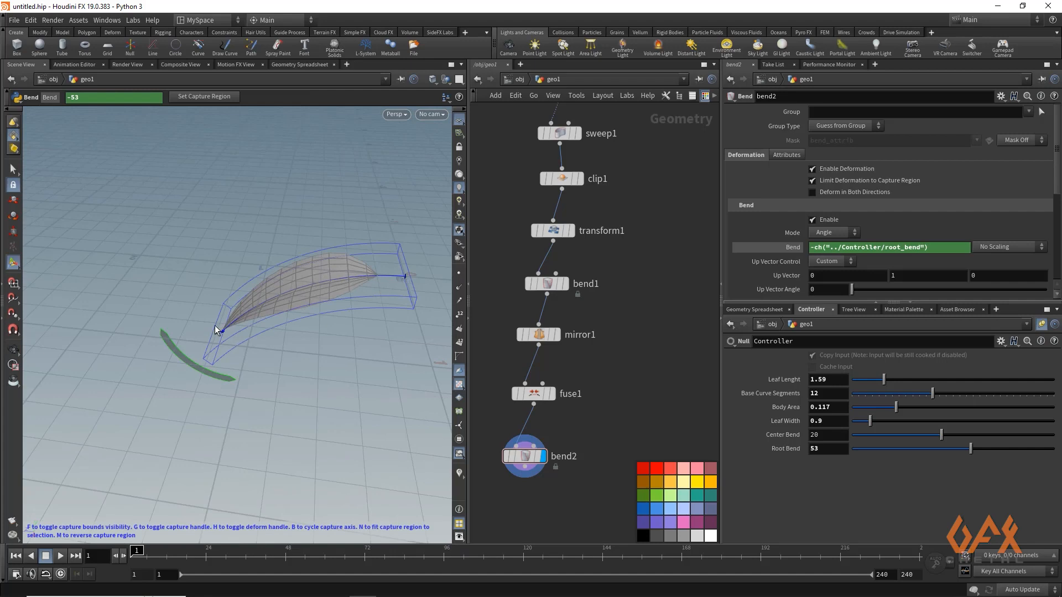
# Display the Base_Curve null near the start of the node chain.
pyautogui.moveTo(645, 235); pyautogui.dragTo(592, 388, button='middle')
pyautogui.scroll(-4, 592, 388)
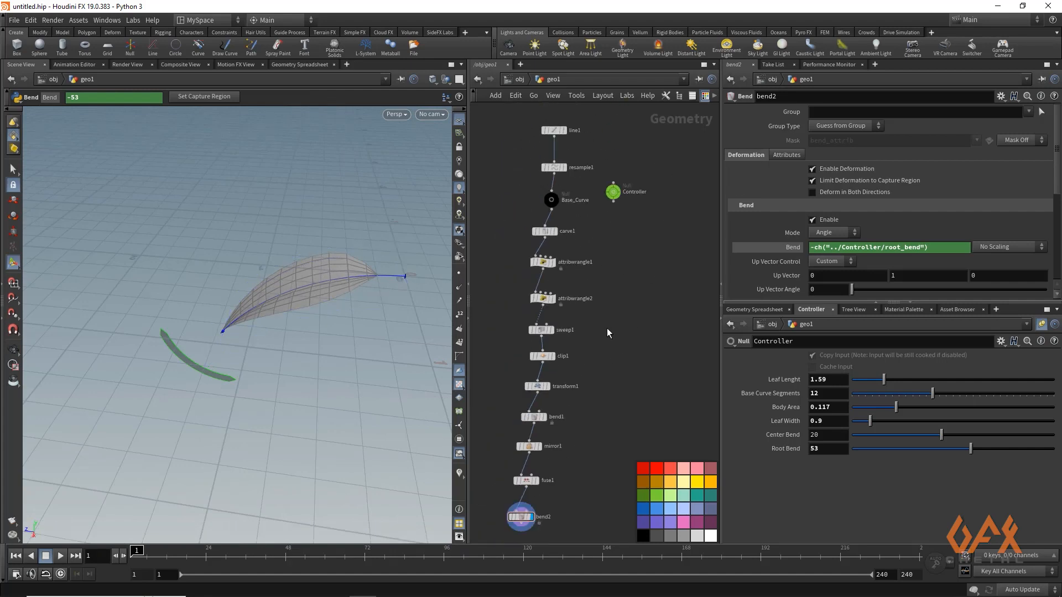
pyautogui.moveTo(615, 320); pyautogui.dragTo(598, 373, button='middle')
pyautogui.scroll(3, 534, 251)
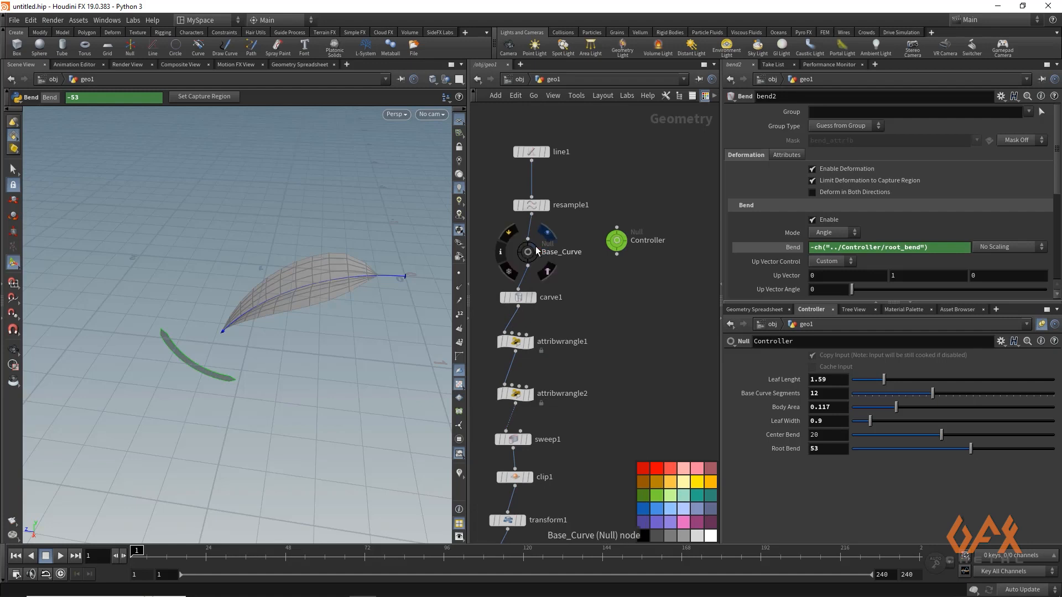
pyautogui.click(535, 247)
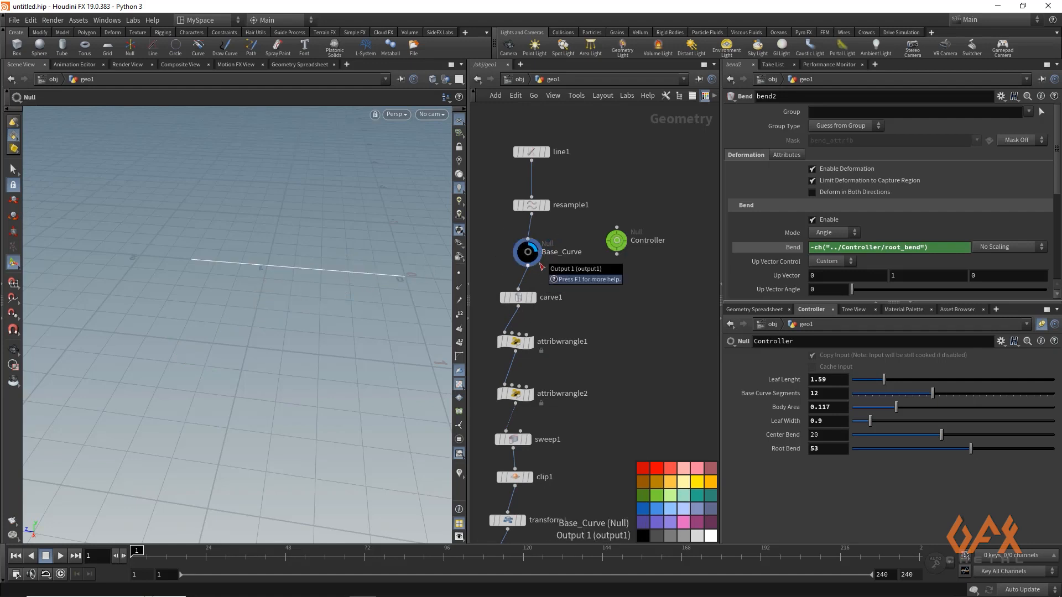
# Create a reference copy of the bend2 node at the end of the chain.
pyautogui.moveTo(628, 406); pyautogui.dragTo(604, 301, button='middle')
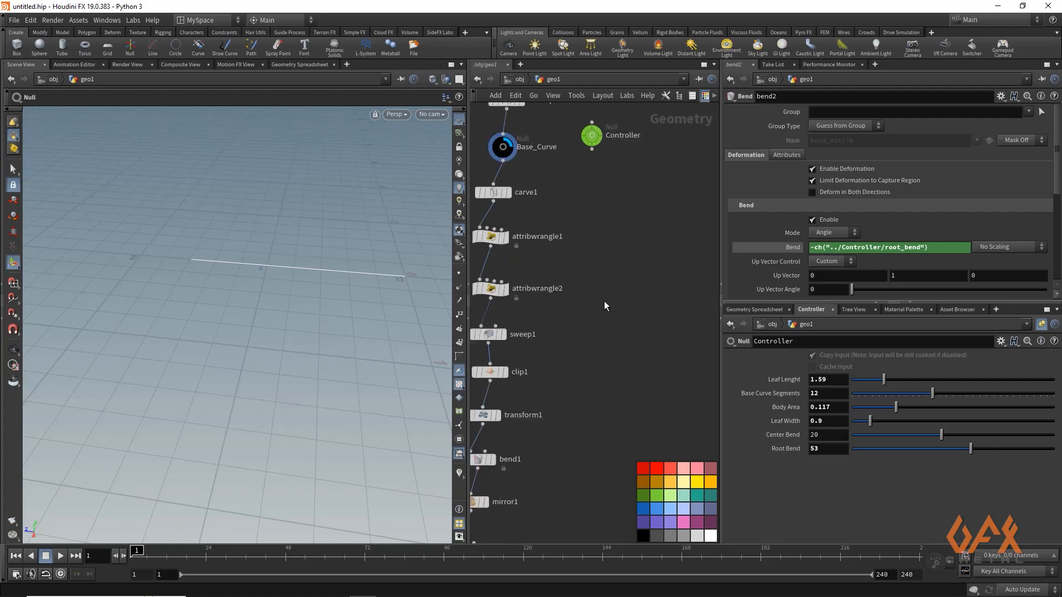
pyautogui.scroll(-3, 603, 300)
pyautogui.moveTo(605, 359); pyautogui.dragTo(613, 319, button='middle')
pyautogui.scroll(2, 542, 449)
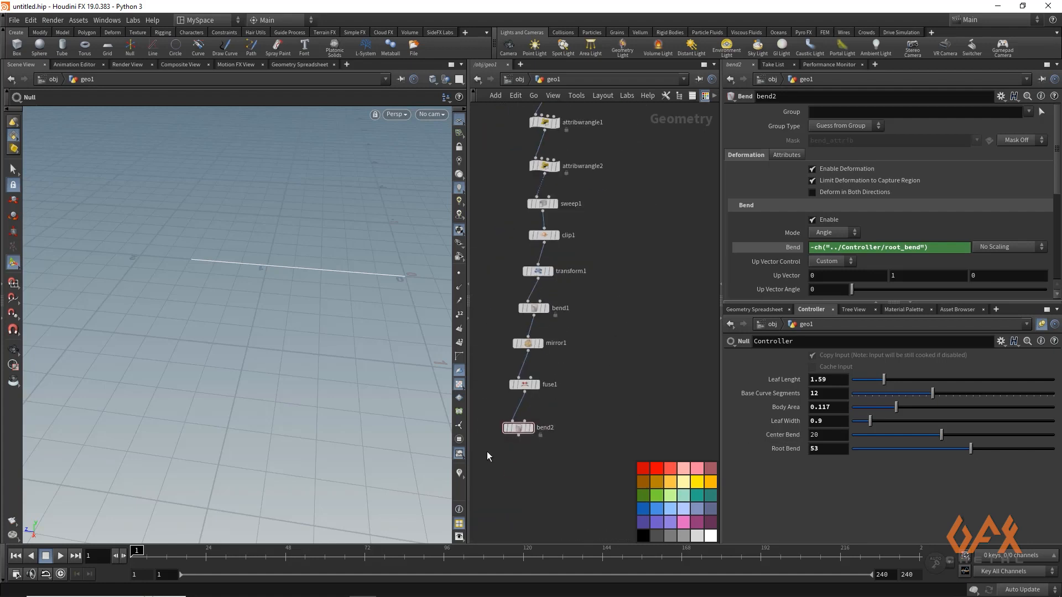
pyautogui.rightClick(520, 430)
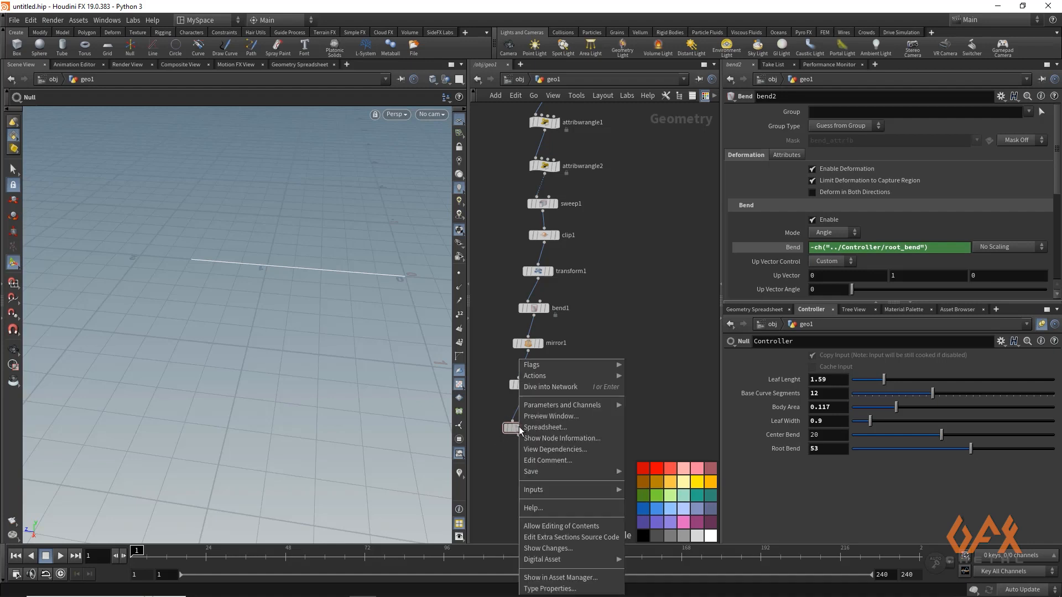
pyautogui.moveTo(557, 377)
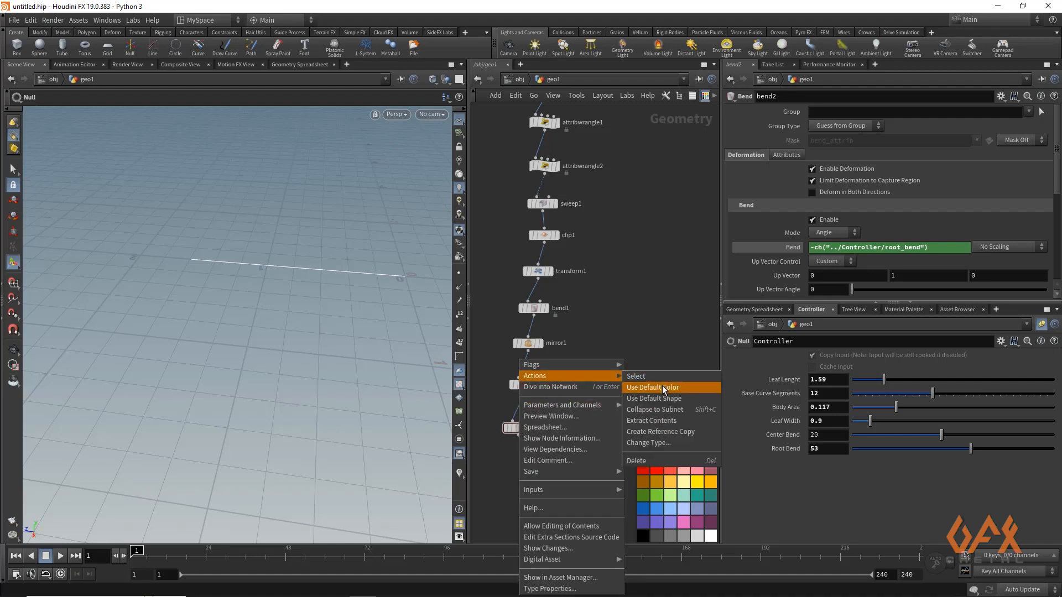
pyautogui.click(665, 432)
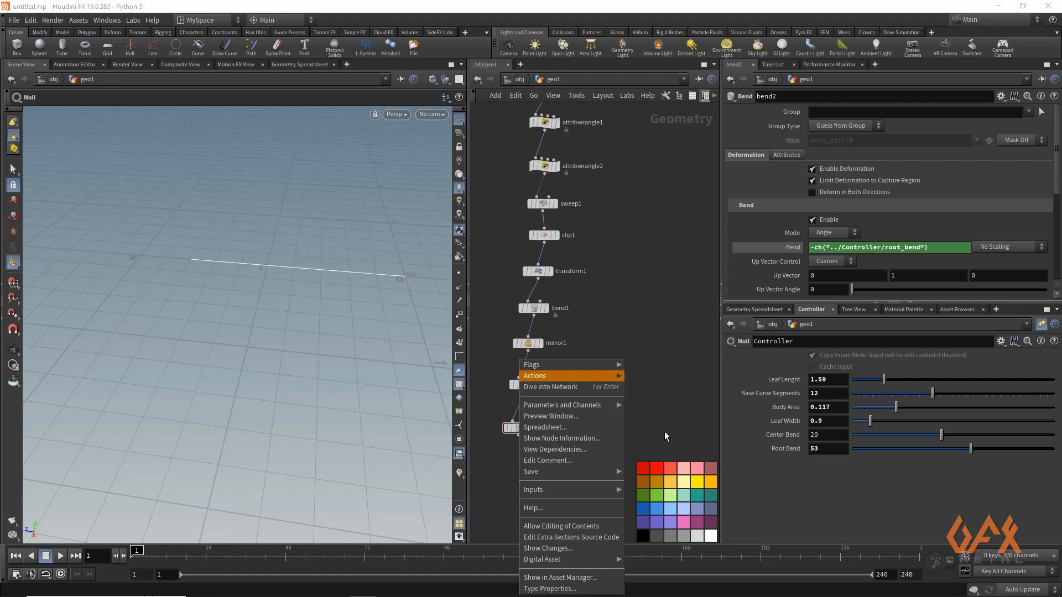
# Wire Base_Curve's output into the geometry input of the reference copy bend3 and display the copy.
pyautogui.moveTo(650, 247); pyautogui.dragTo(634, 361, button='middle')
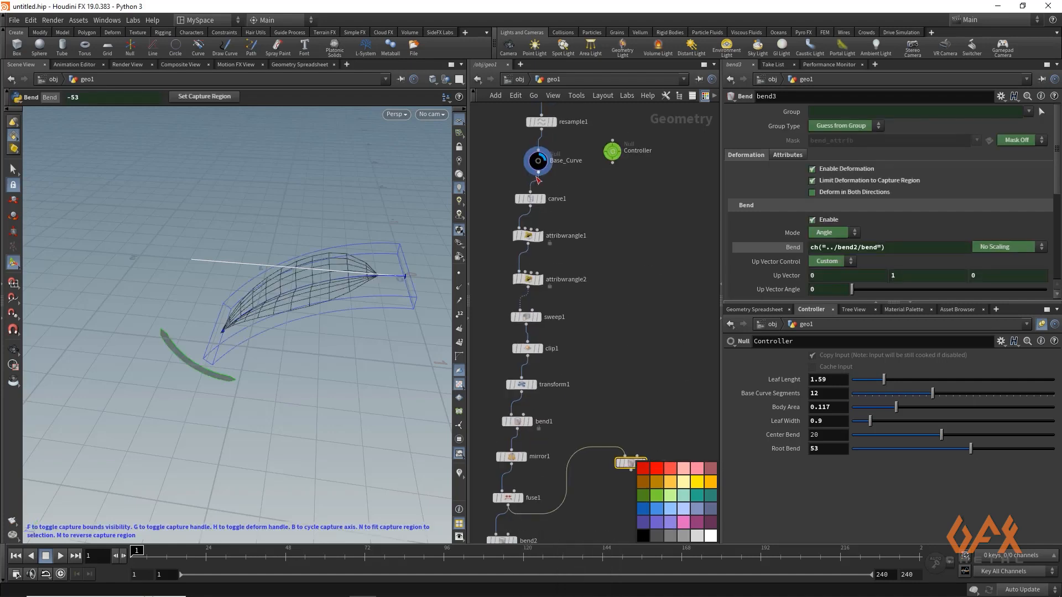
pyautogui.moveTo(538, 173); pyautogui.dragTo(622, 457)
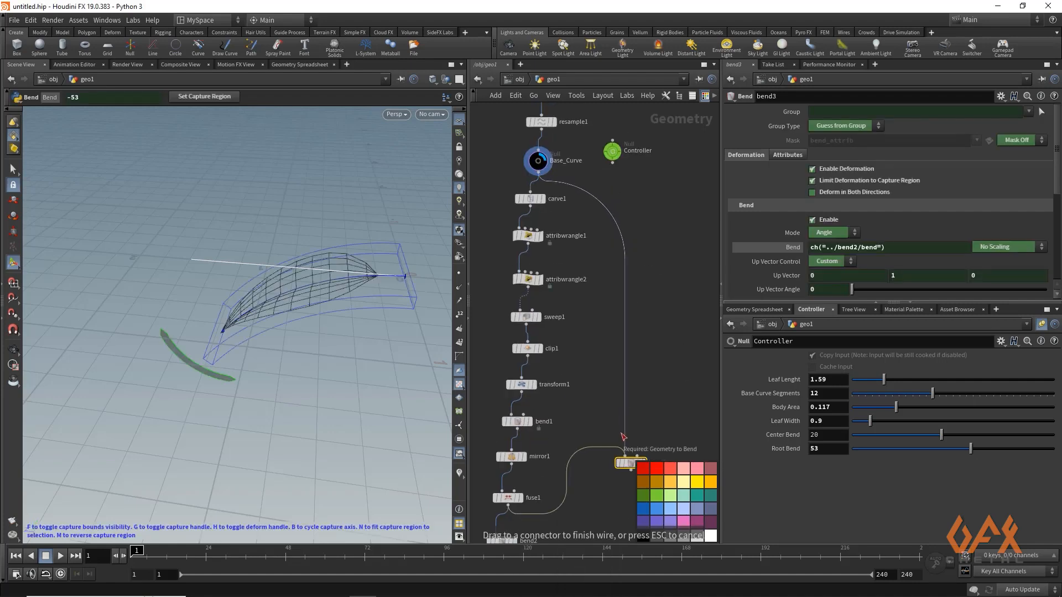
pyautogui.scroll(-3, 594, 340)
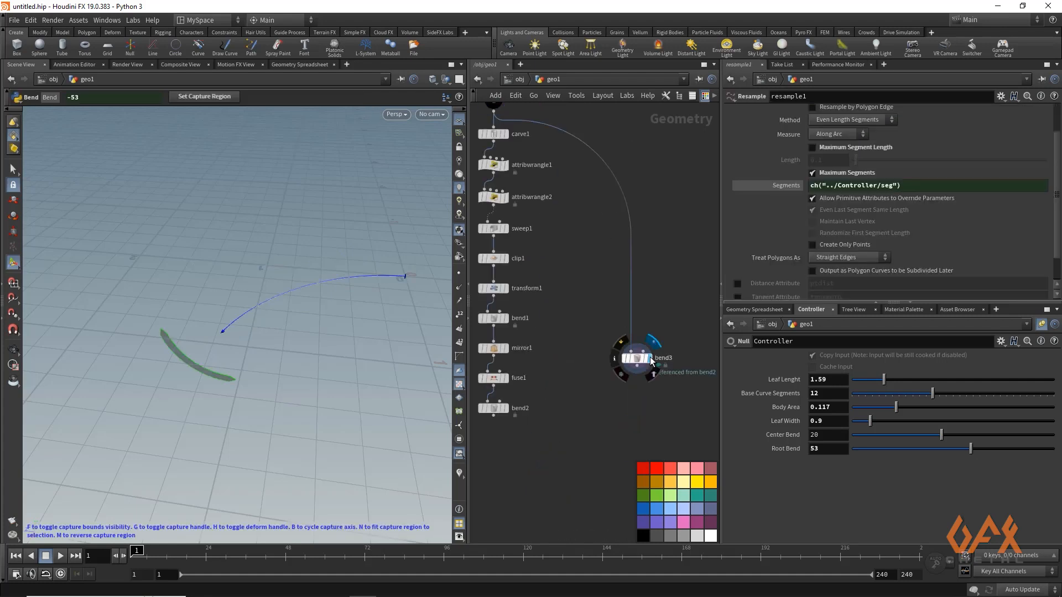
pyautogui.click(638, 359)
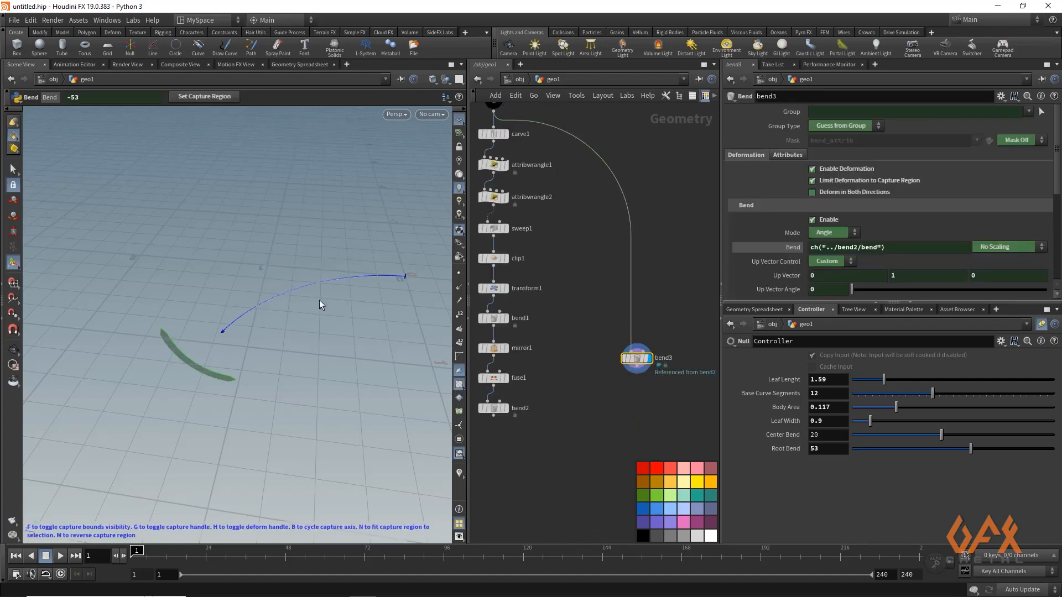
# Switch the viewport to the Select tool and test the curve's bend by setting Root Bend to 56.2.
pyautogui.click(14, 170)
pyautogui.keyDown('alt'); pyautogui.moveTo(277, 269); pyautogui.dragTo(261, 249); pyautogui.keyUp('alt')
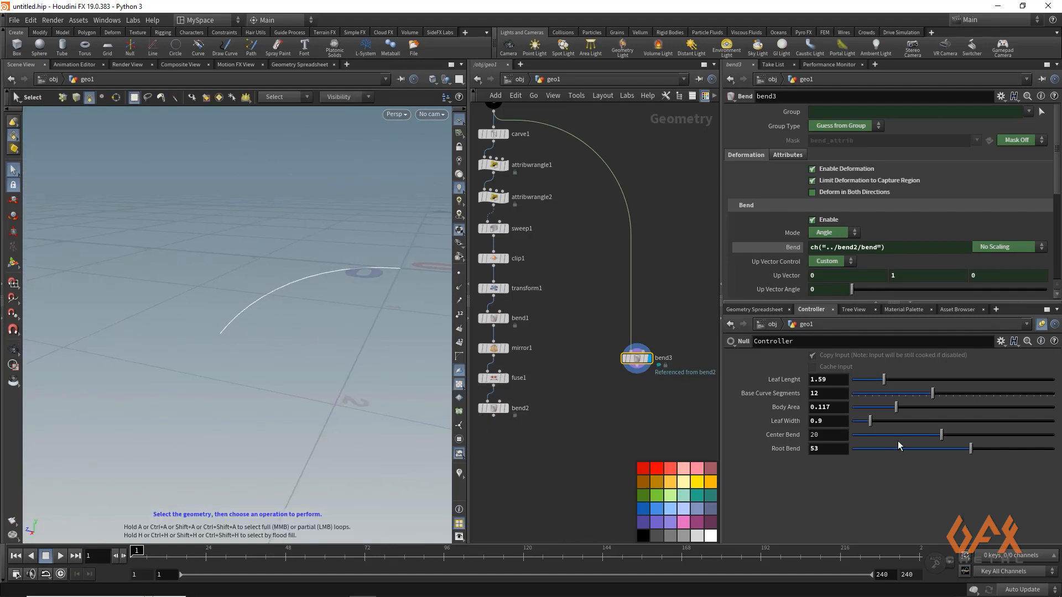
pyautogui.moveTo(975, 449)
pyautogui.mouseDown()
pyautogui.moveTo(987, 448)
pyautogui.moveTo(977, 448)
pyautogui.mouseUp()
# Add a Sweep node below bend3, wire bend3 into its backbone curves input, and display the sweep.
pyautogui.moveTo(622, 397); pyautogui.dragTo(554, 371, button='middle')
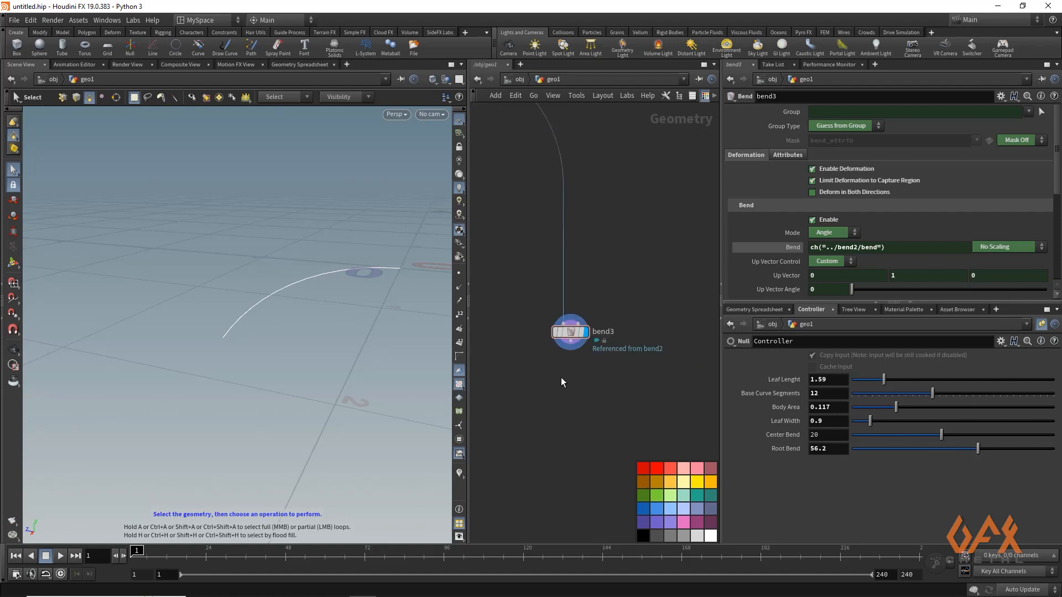
pyautogui.press('Tab')
pyautogui.write('swe')
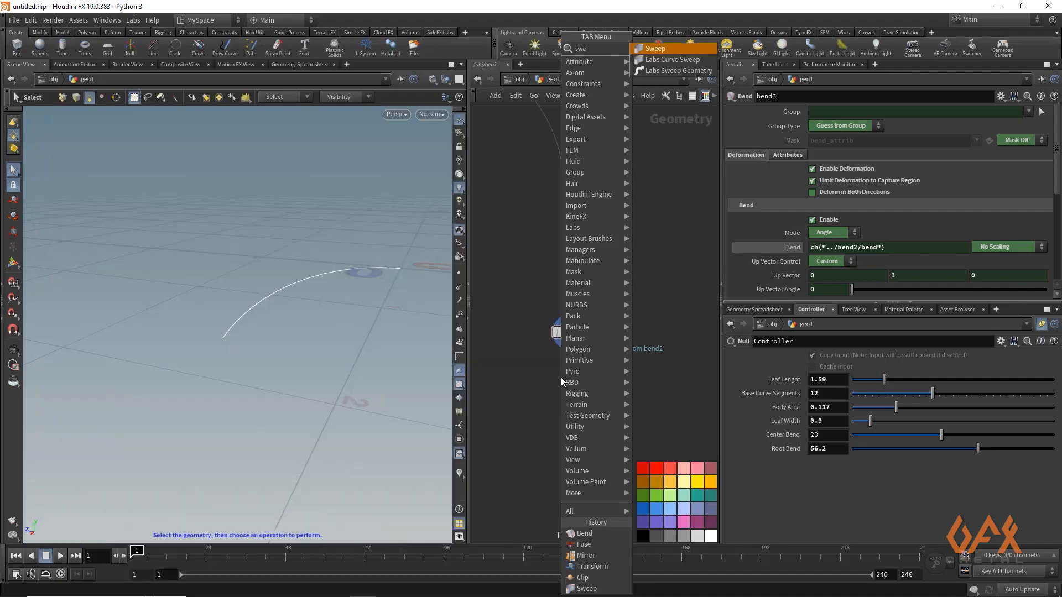
pyautogui.press('Return')
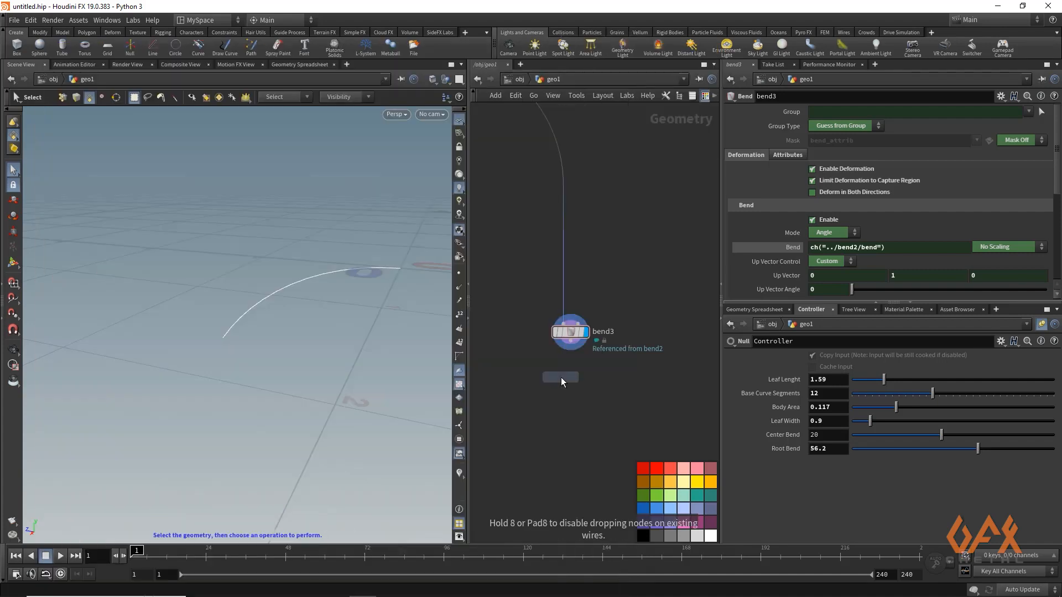
pyautogui.click(561, 377)
pyautogui.moveTo(568, 414); pyautogui.dragTo(570, 416)
pyautogui.moveTo(571, 341); pyautogui.dragTo(564, 407)
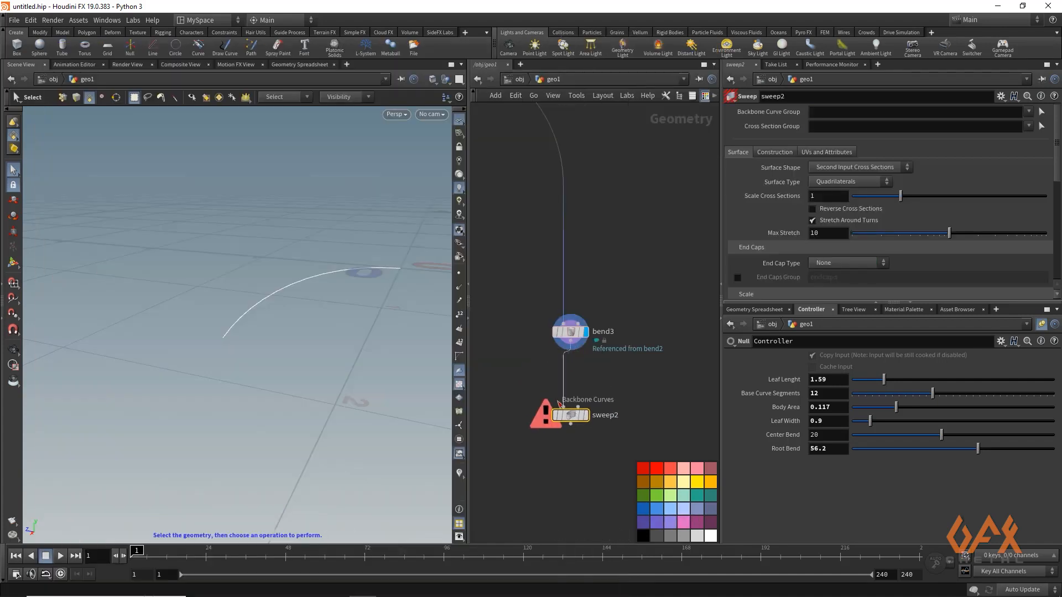
pyautogui.click(586, 415)
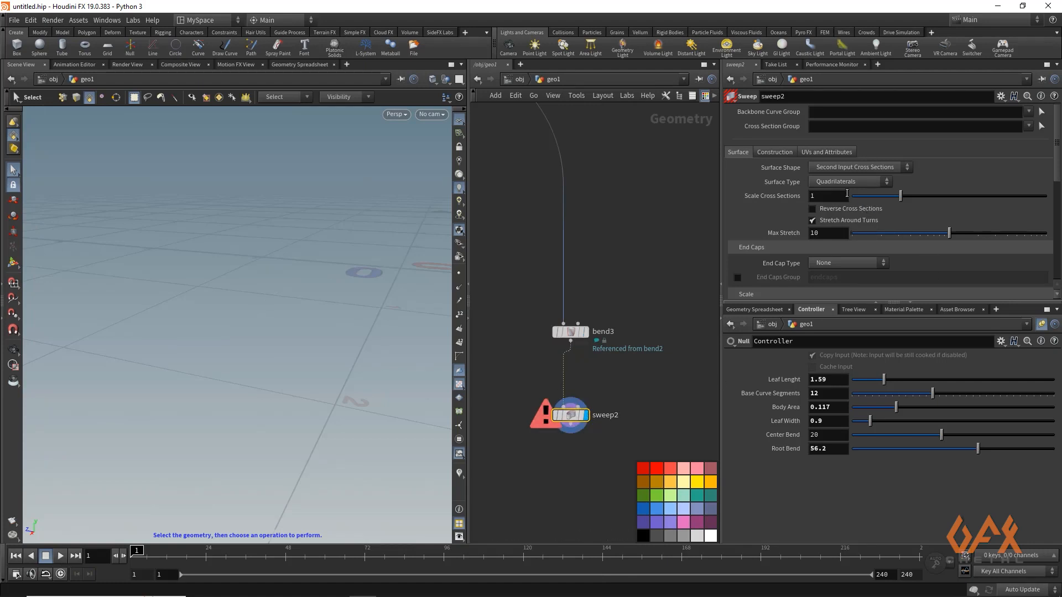
# Set the new sweep's surface shape to Round Tube and enable its end caps group.
pyautogui.click(835, 168)
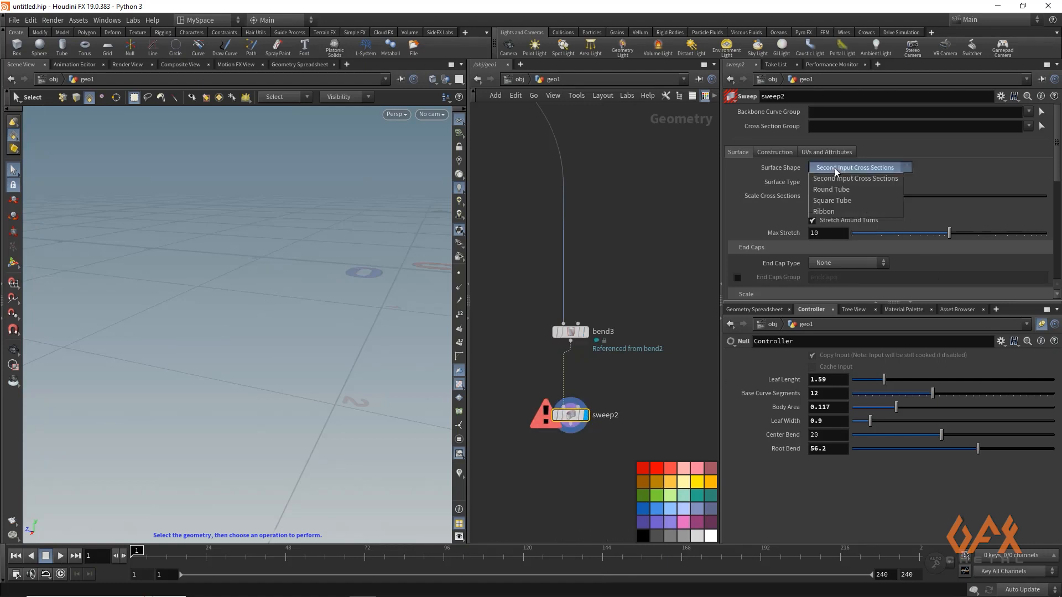
pyautogui.click(832, 191)
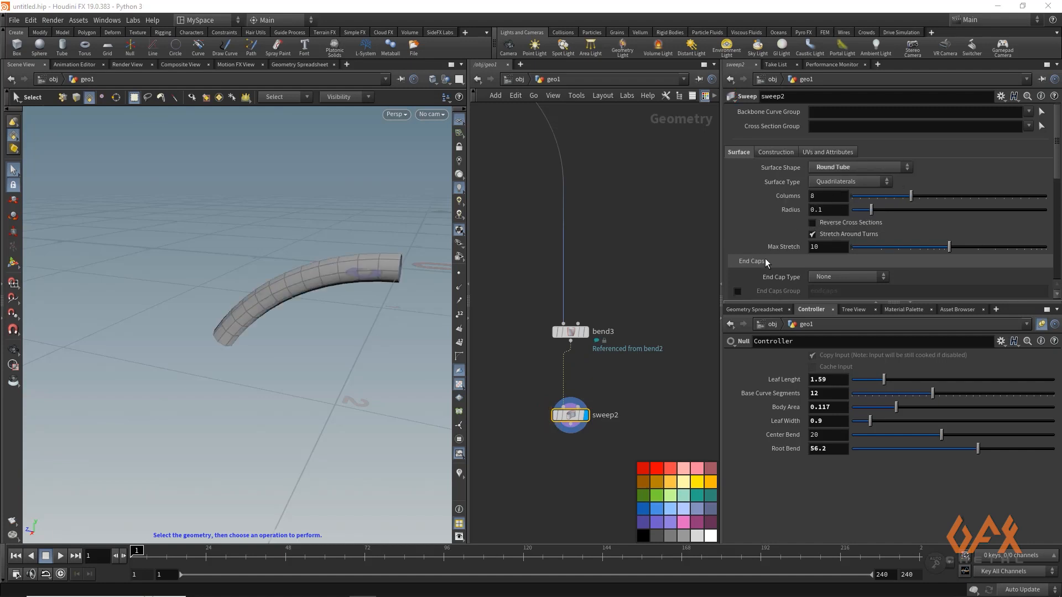
pyautogui.click(741, 290)
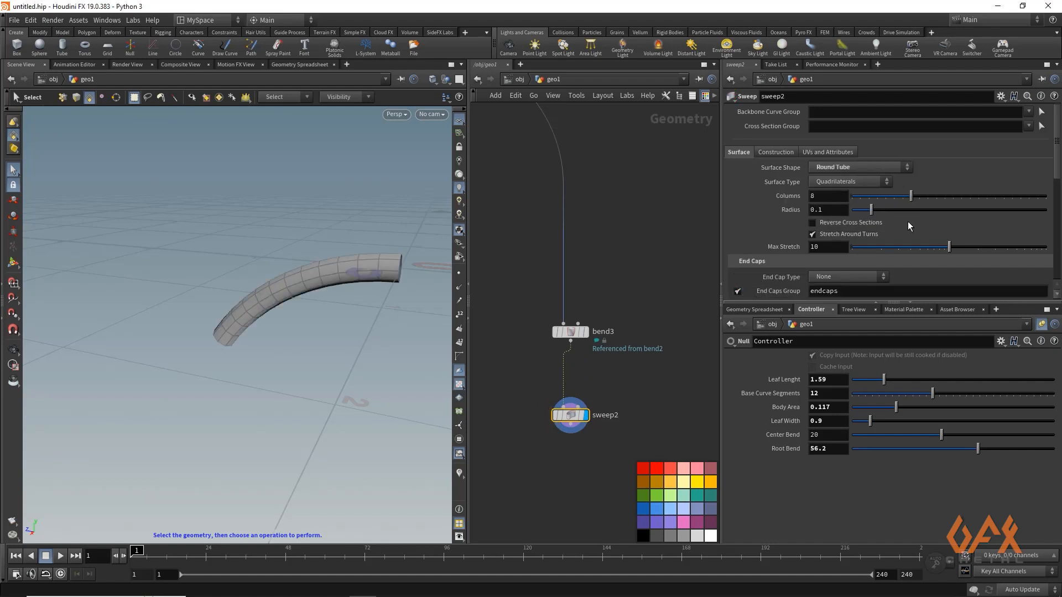
# Apply scale along the curve on the sweep and lower the scale ramp's last point to 0.
pyautogui.scroll(-5, 908, 221)
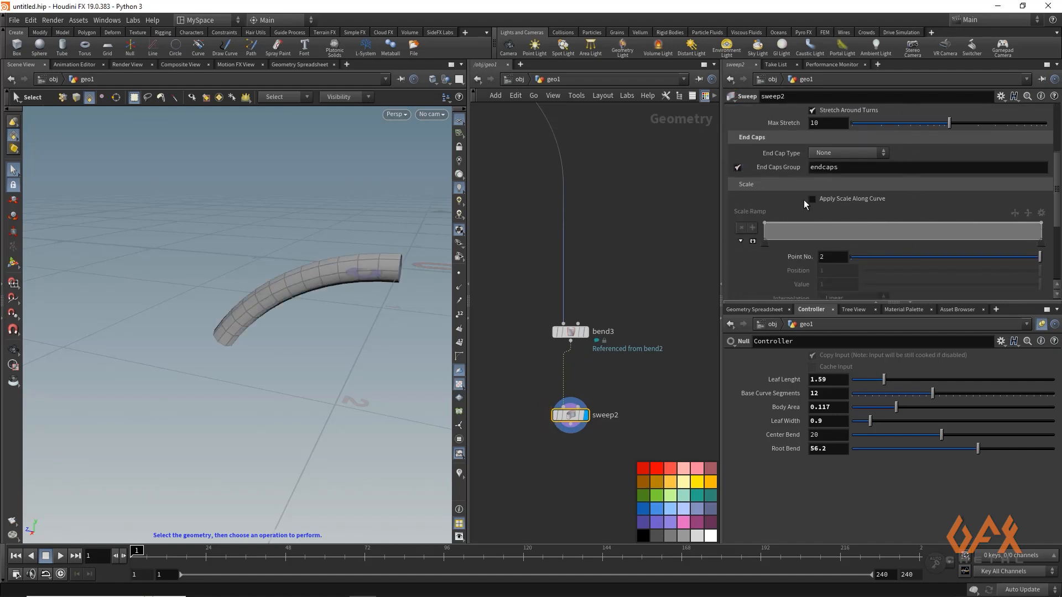
pyautogui.click(811, 200)
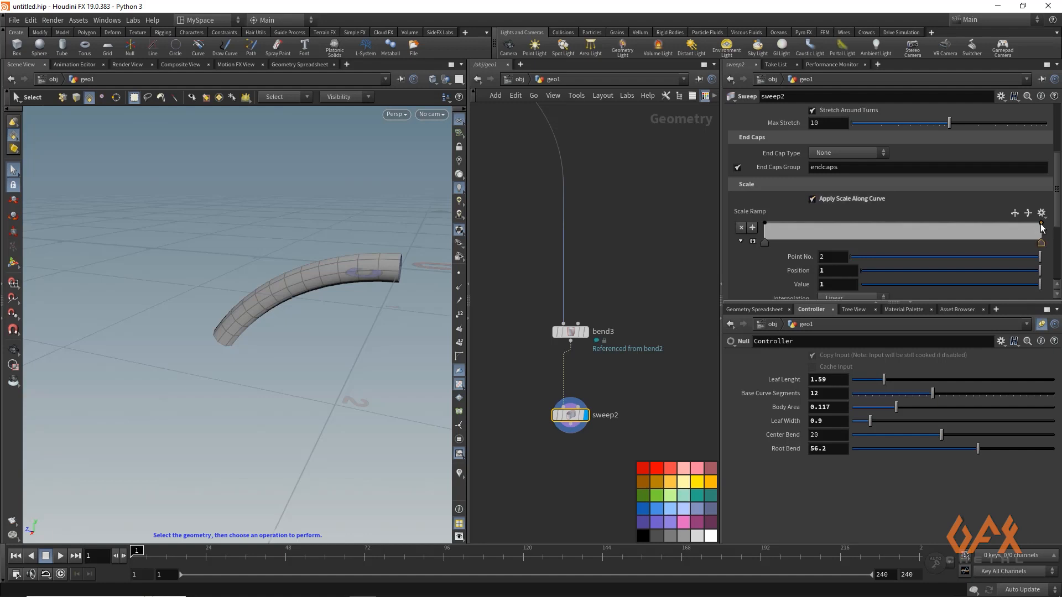
pyautogui.moveTo(1041, 223); pyautogui.dragTo(1045, 249)
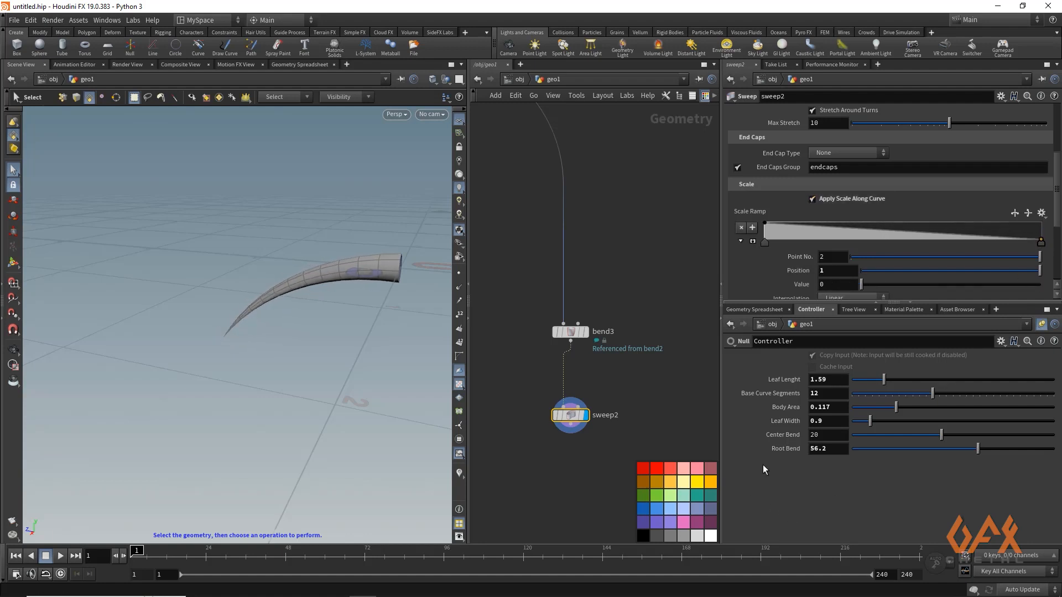
# Add a float parameter named vane_rad with the label Vane Radius to the Controller null.
pyautogui.click(1001, 341)
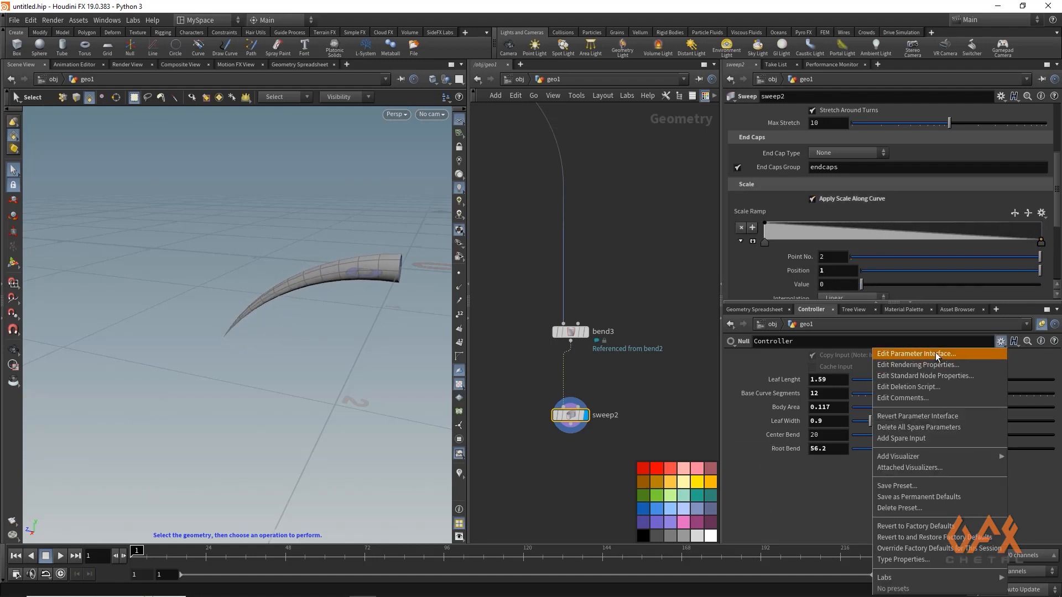
pyautogui.click(936, 355)
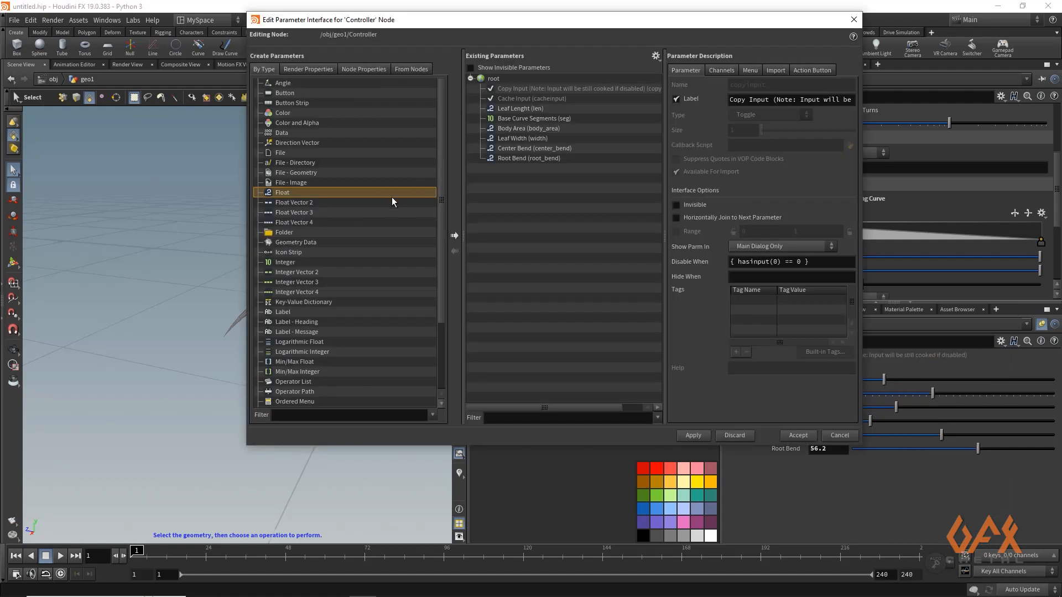
pyautogui.click(454, 235)
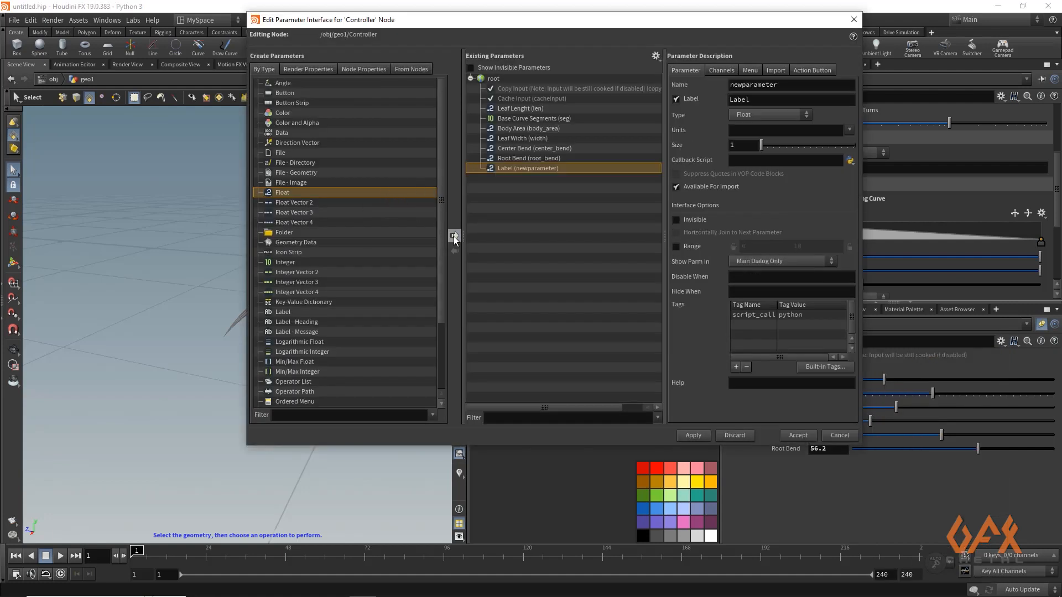
pyautogui.doubleClick(787, 85)
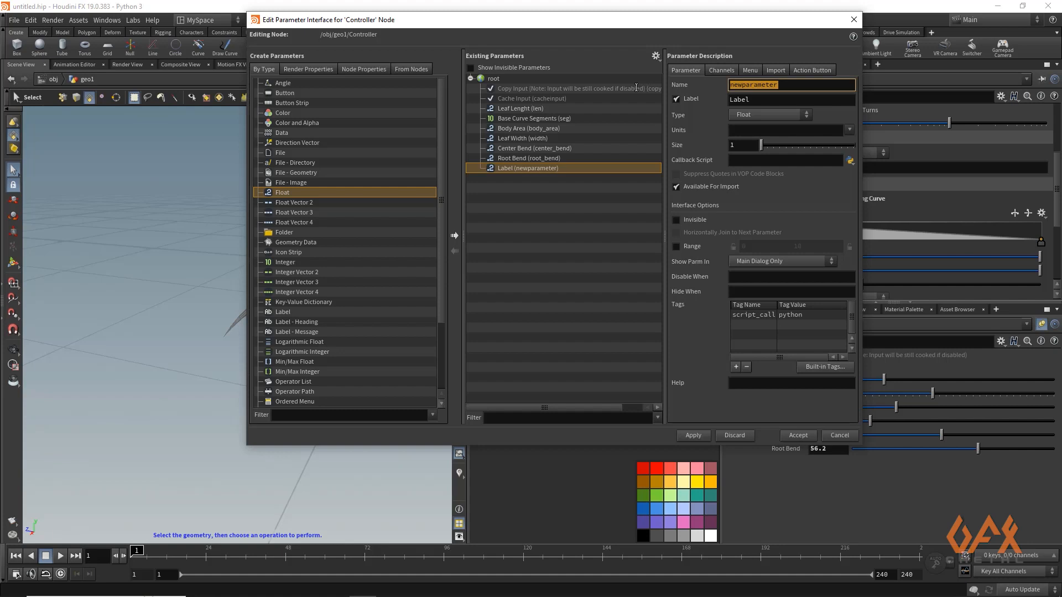
pyautogui.write('rad')
pyautogui.press('Tab')
pyautogui.write('V')
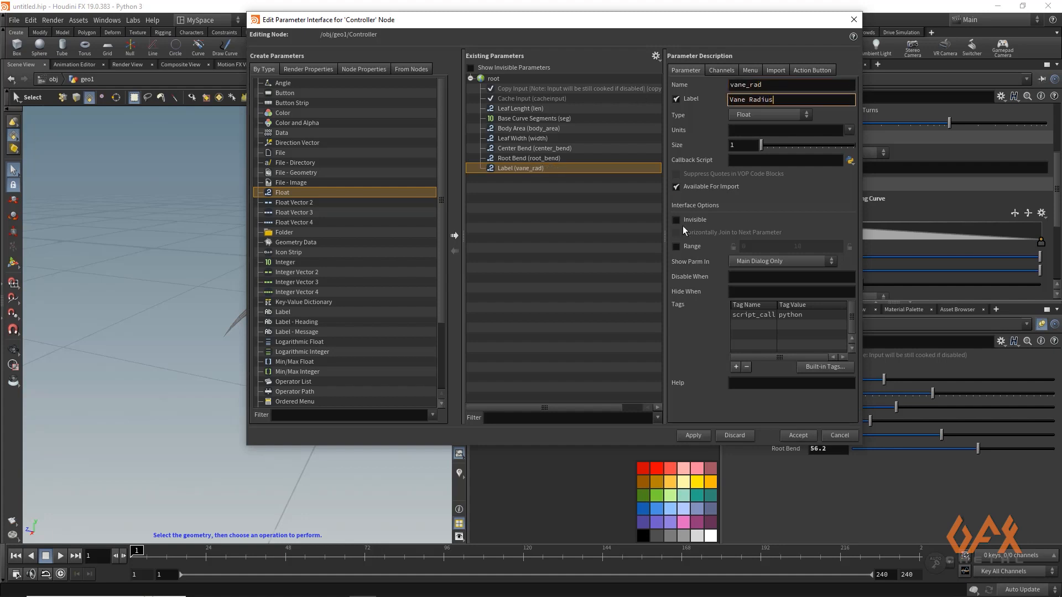
# Enable the Vane Radius parameter's range, set its default to 0.2, and accept the parameter interface changes.
pyautogui.click(676, 246)
pyautogui.doubleClick(801, 247)
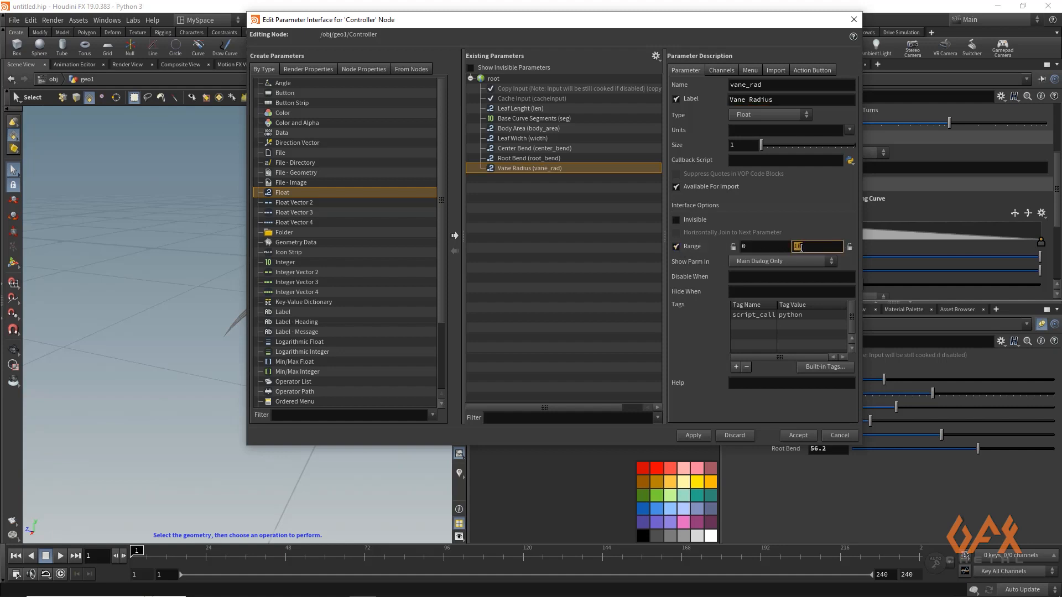
pyautogui.click(722, 70)
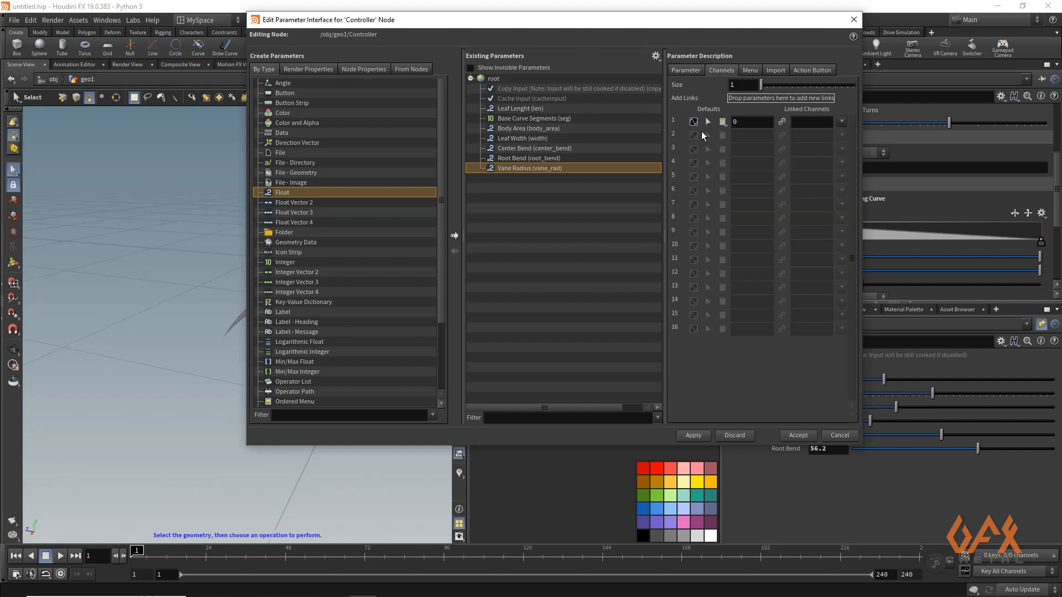
pyautogui.click(744, 123)
pyautogui.click(698, 436)
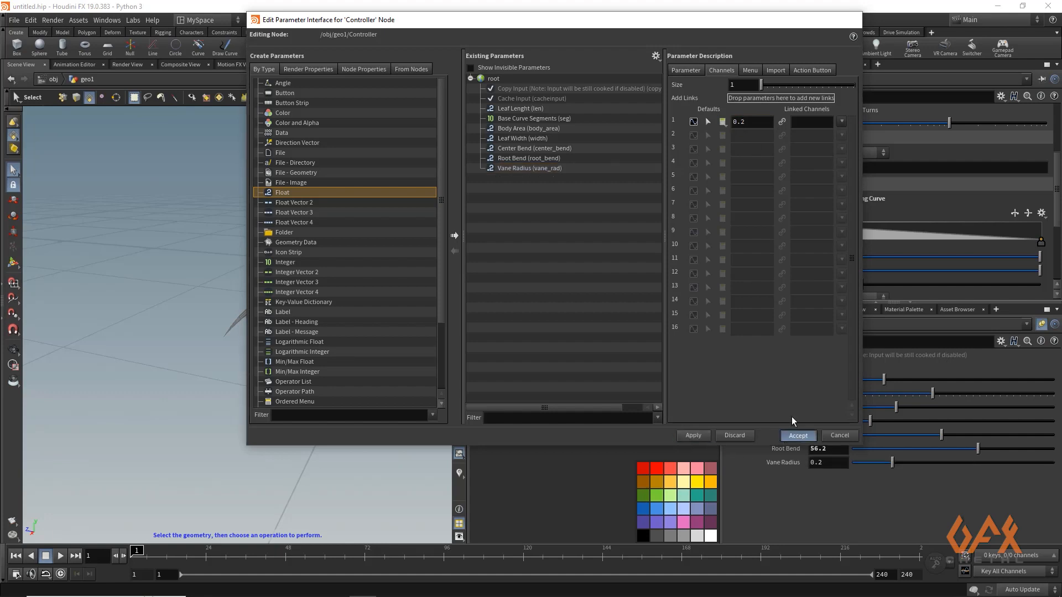
pyautogui.click(797, 436)
# Link the sweep2 Radius to the Controller's Vane Radius with a relative reference.
pyautogui.rightClick(791, 465)
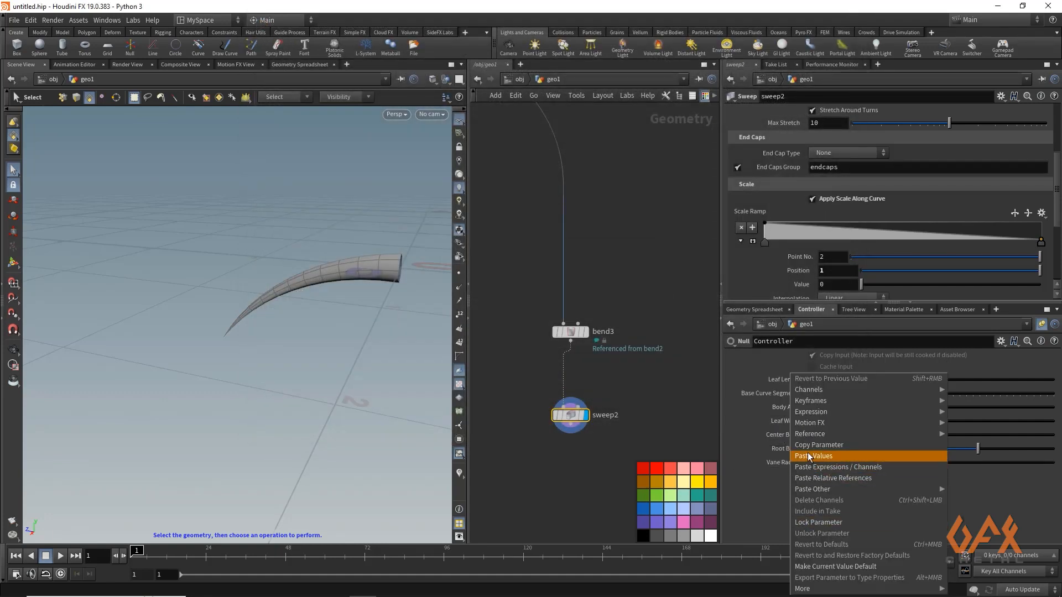
pyautogui.click(809, 456)
pyautogui.scroll(3, 805, 190)
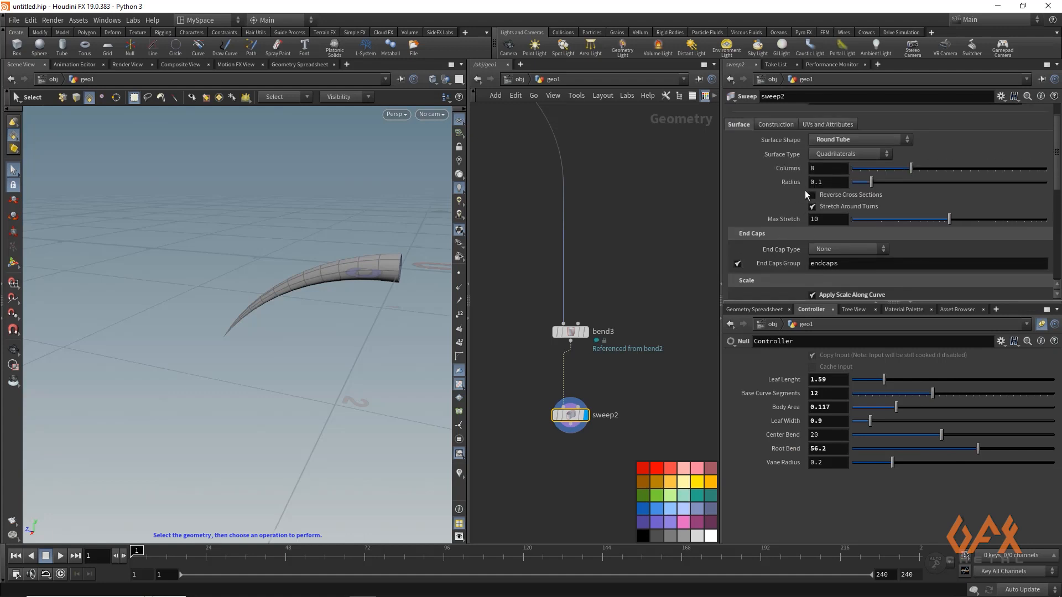
pyautogui.rightClick(789, 183)
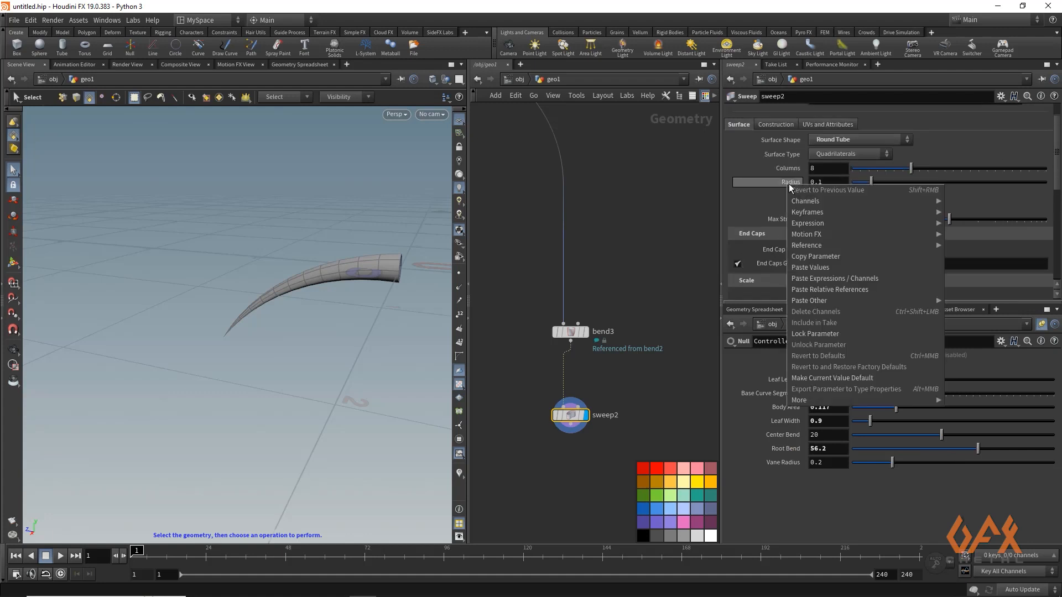
pyautogui.click(821, 289)
# Cap the stem's ends with the Single Polygon type and reduce Vane Radius to 0.022.
pyautogui.moveTo(892, 462); pyautogui.dragTo(860, 464)
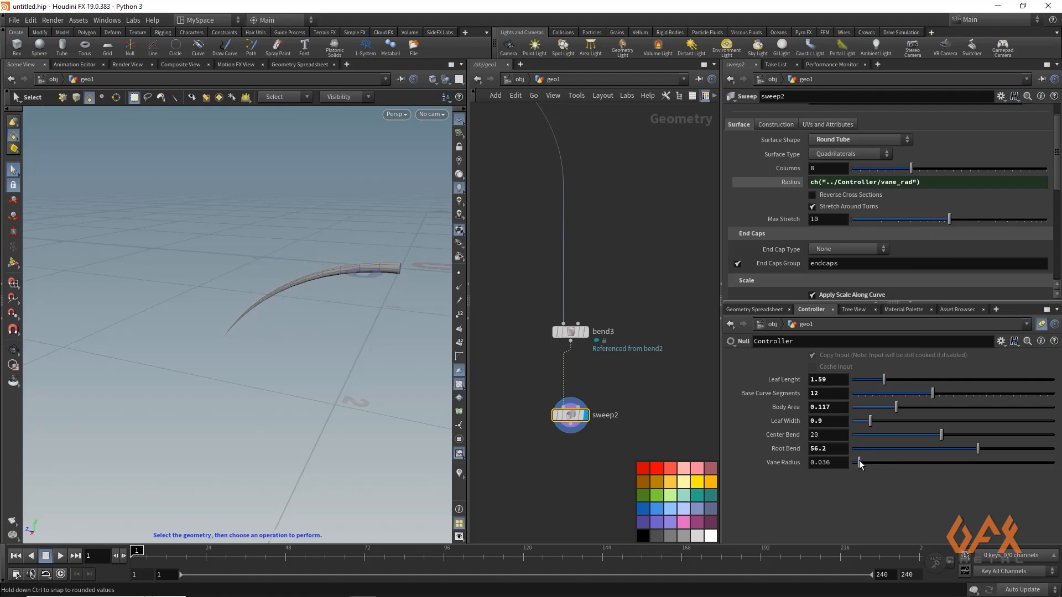
pyautogui.click(846, 248)
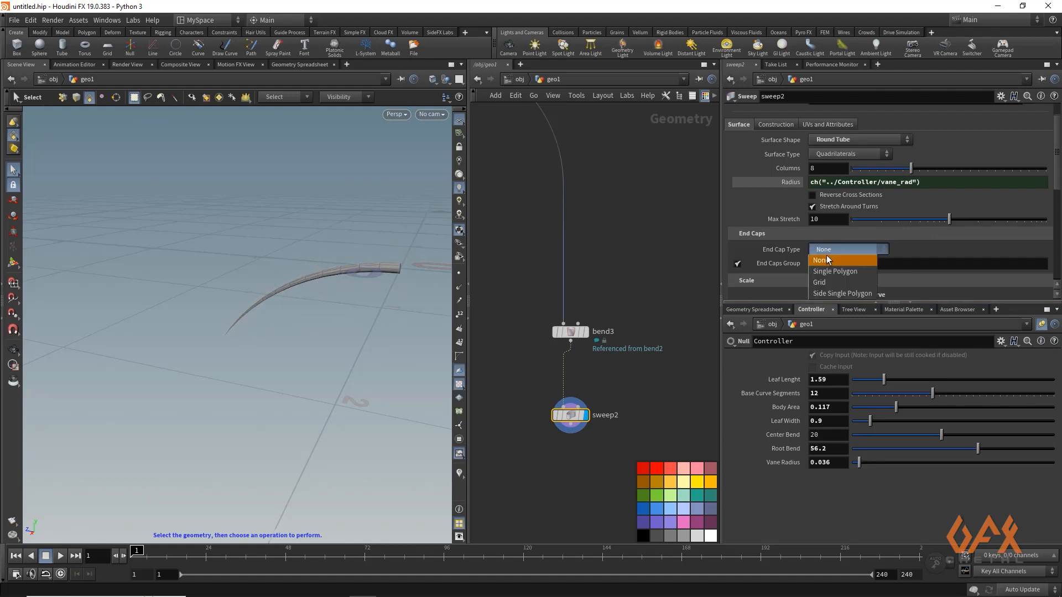
pyautogui.click(827, 268)
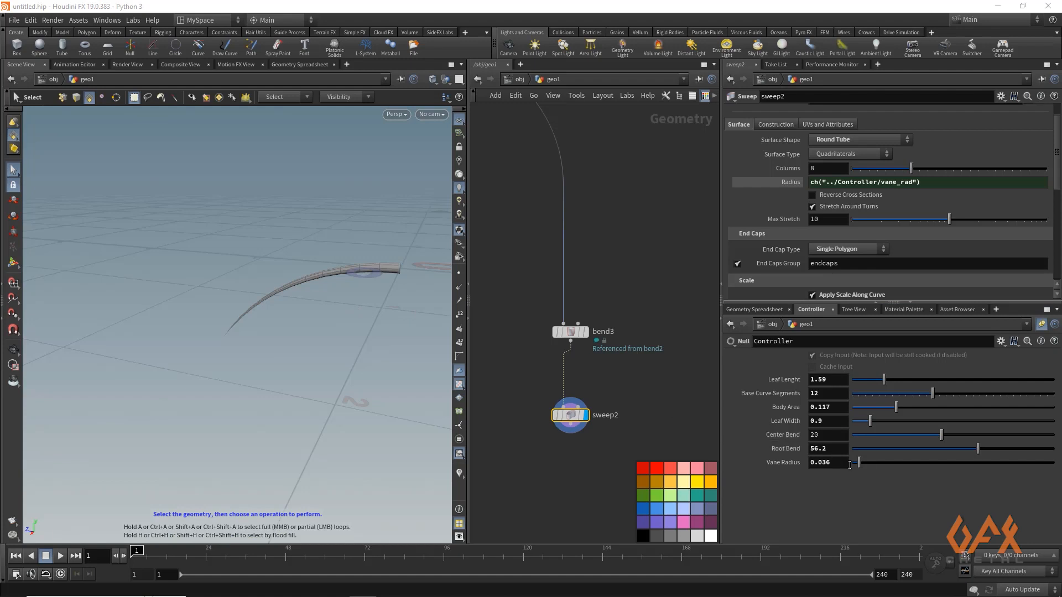
pyautogui.moveTo(859, 463); pyautogui.dragTo(857, 469)
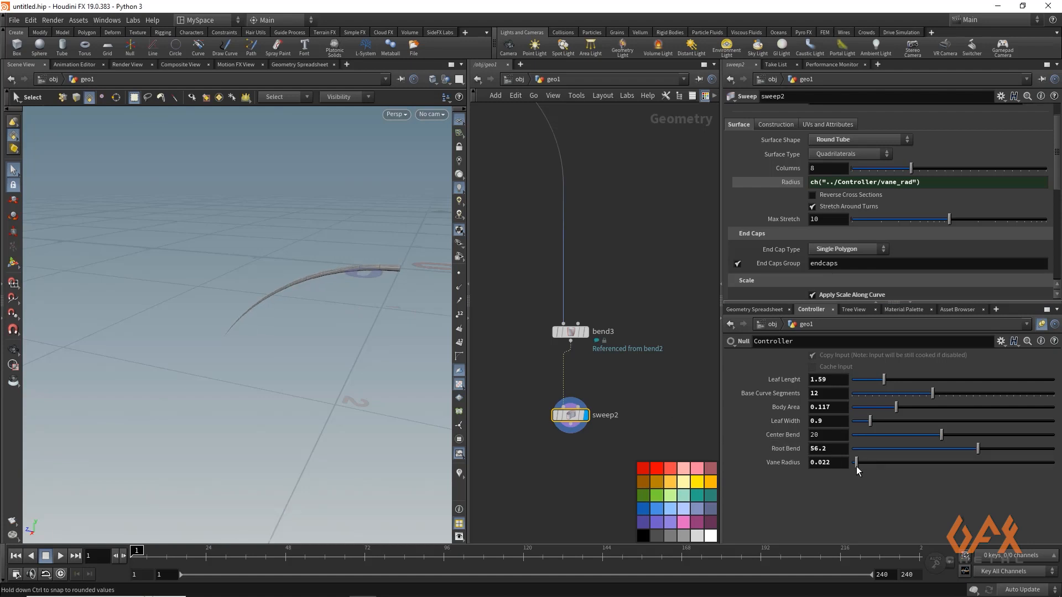
pyautogui.press('Escape')
pyautogui.moveTo(208, 265); pyautogui.dragTo(332, 305)
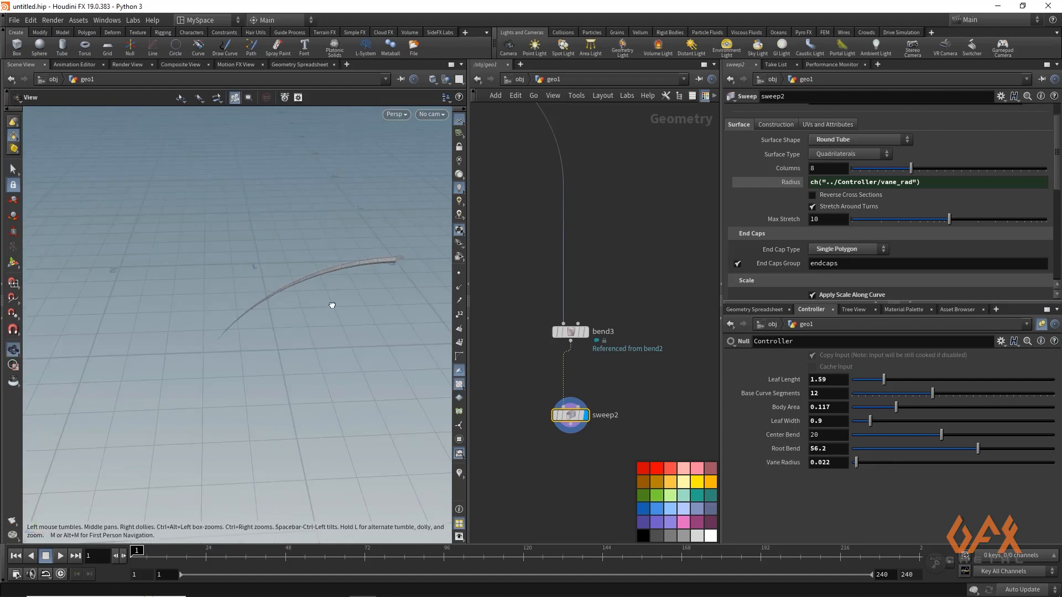
pyautogui.press('s')
# Merge the bend2 leaf blade with the sweep2 stem in a new Merge node and display the combined leaf.
pyautogui.press('h')
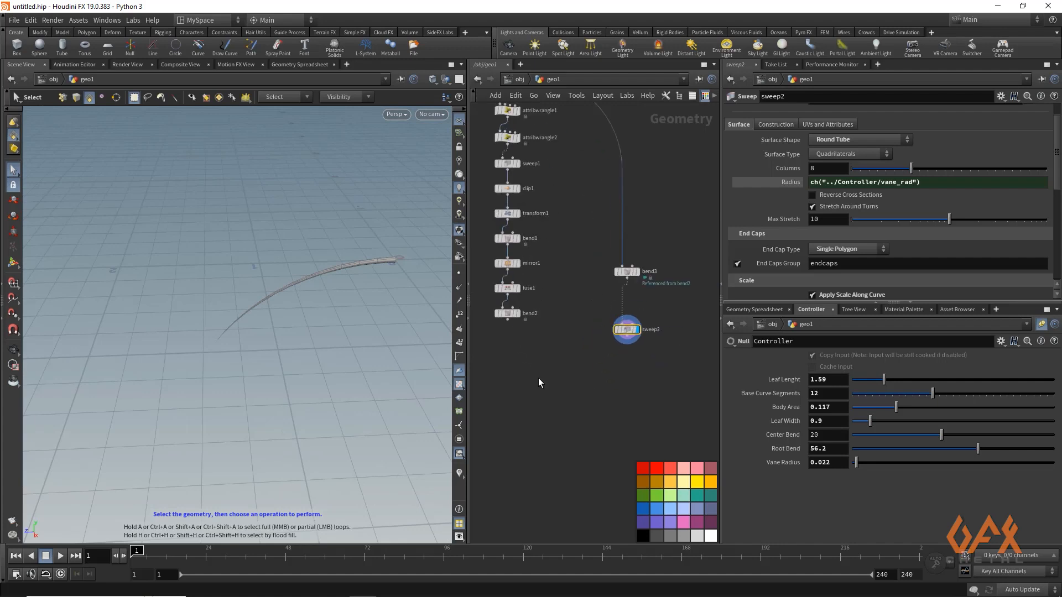
pyautogui.press('Tab')
pyautogui.write('merge')
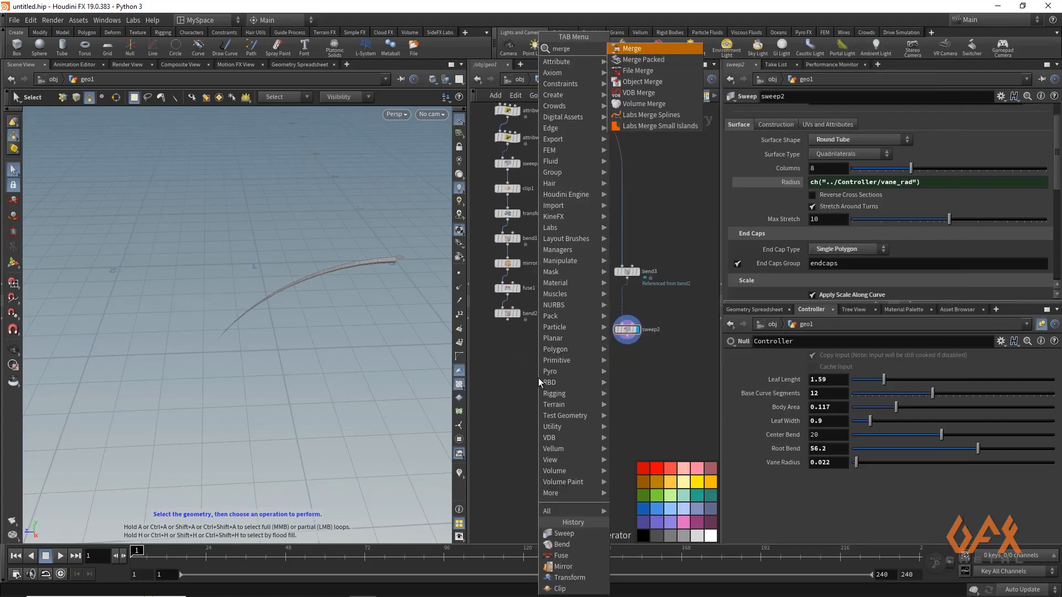
pyautogui.press('Return')
pyautogui.click(539, 378)
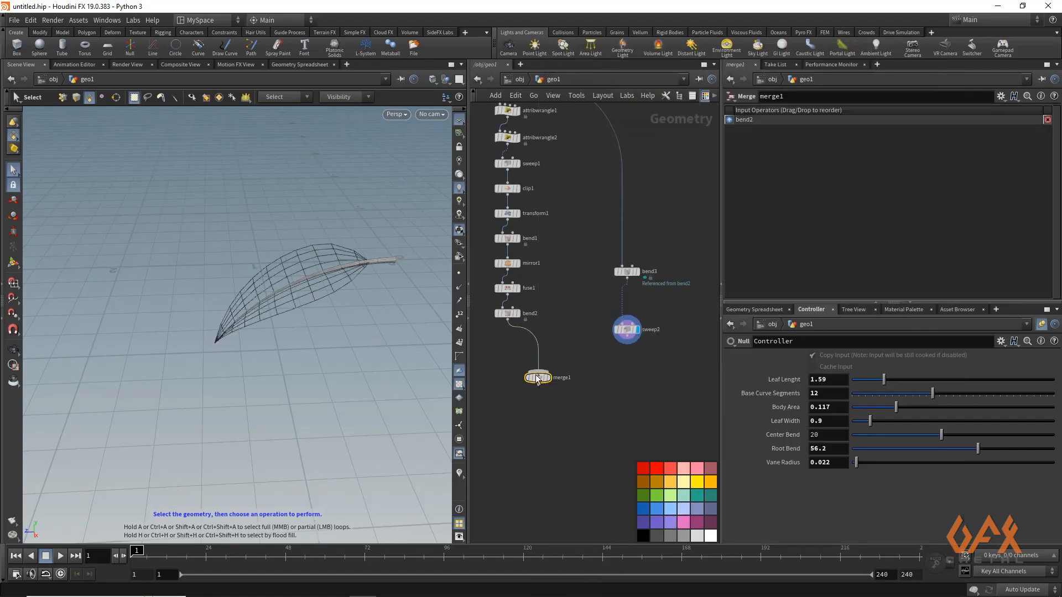
pyautogui.moveTo(538, 380); pyautogui.dragTo(546, 406)
pyautogui.moveTo(627, 336); pyautogui.dragTo(549, 399)
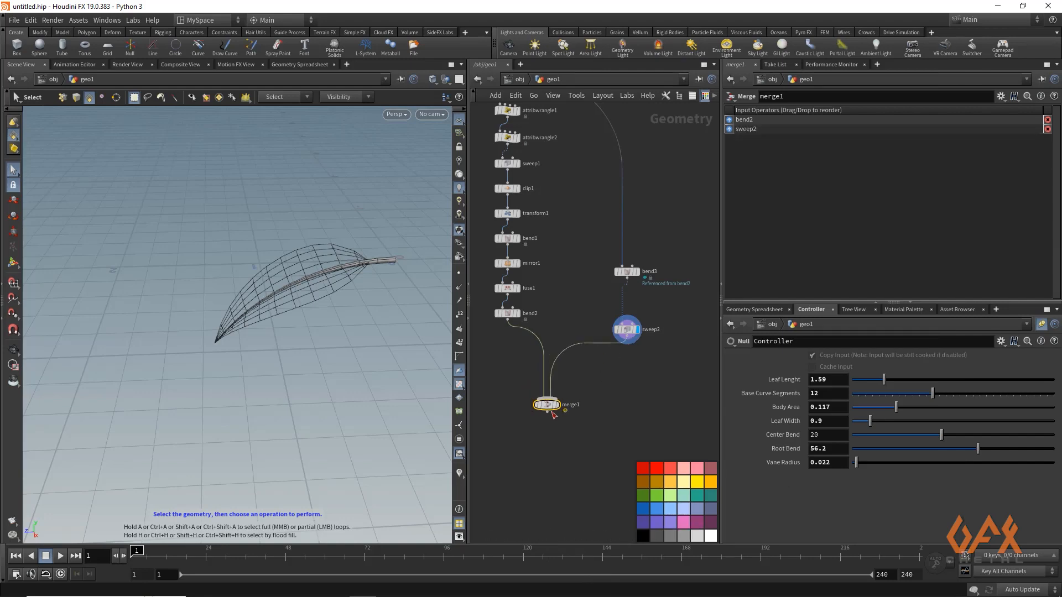
pyautogui.click(557, 404)
pyautogui.press('Escape')
pyautogui.moveTo(211, 218)
pyautogui.mouseDown()
pyautogui.moveTo(318, 239)
pyautogui.moveTo(277, 273)
pyautogui.moveTo(296, 273)
pyautogui.moveTo(275, 256)
pyautogui.moveTo(254, 326)
pyautogui.moveTo(268, 315)
pyautogui.mouseUp()
pyautogui.press('s')
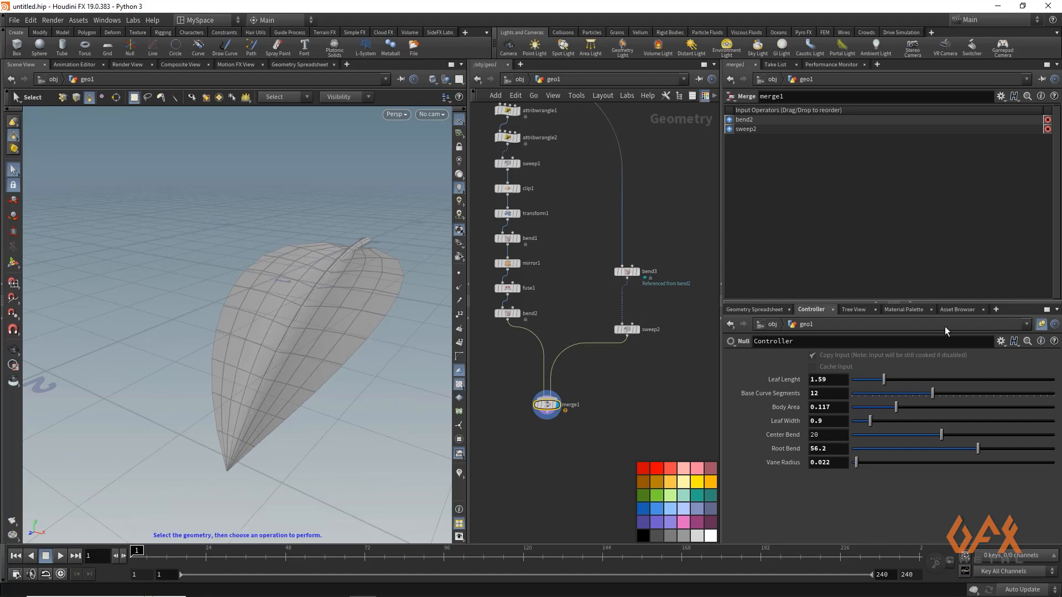
# Add an integer parameter to the Controller named width_seg with the label Width Segments.
pyautogui.click(1002, 342)
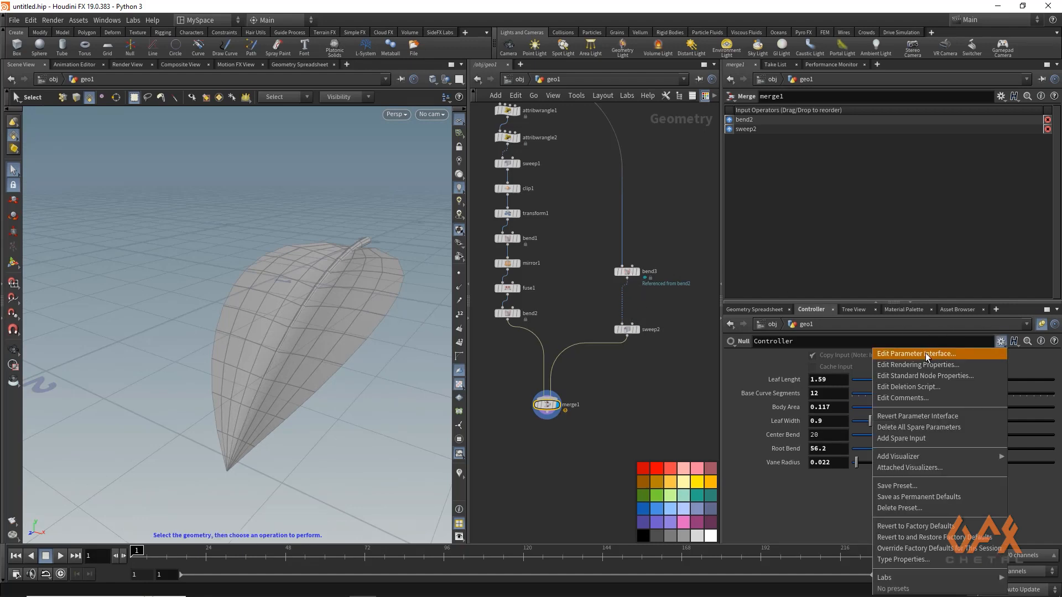
pyautogui.click(925, 352)
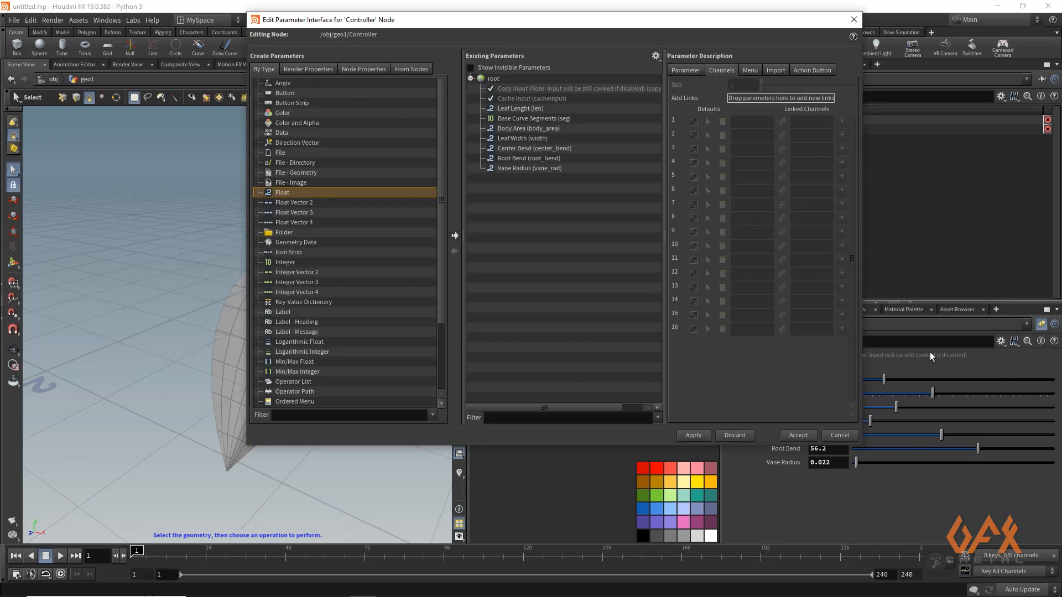
pyautogui.click(287, 263)
pyautogui.click(453, 236)
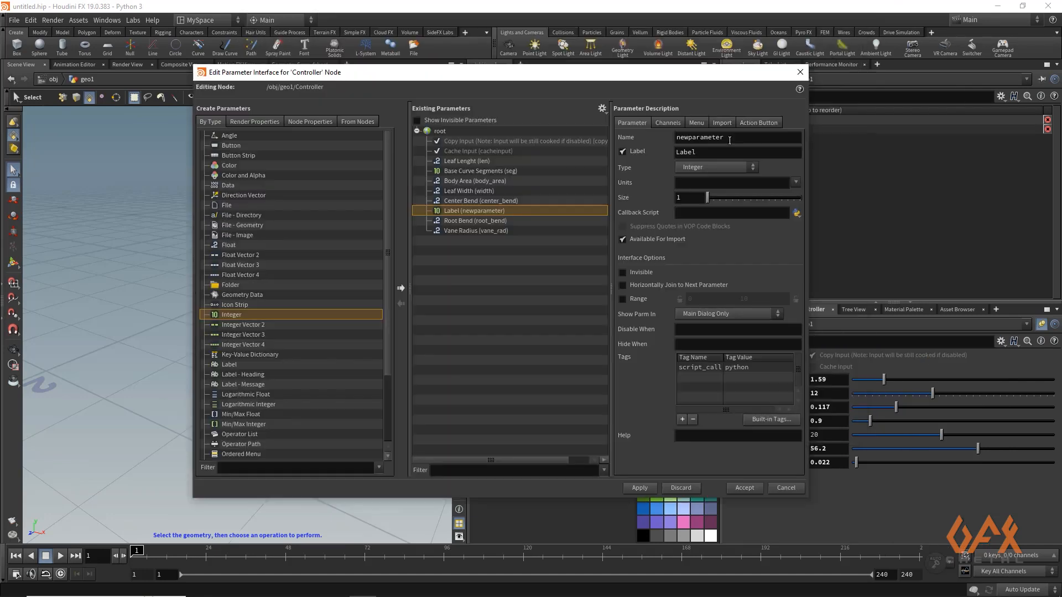
pyautogui.moveTo(732, 139); pyautogui.dragTo(599, 139)
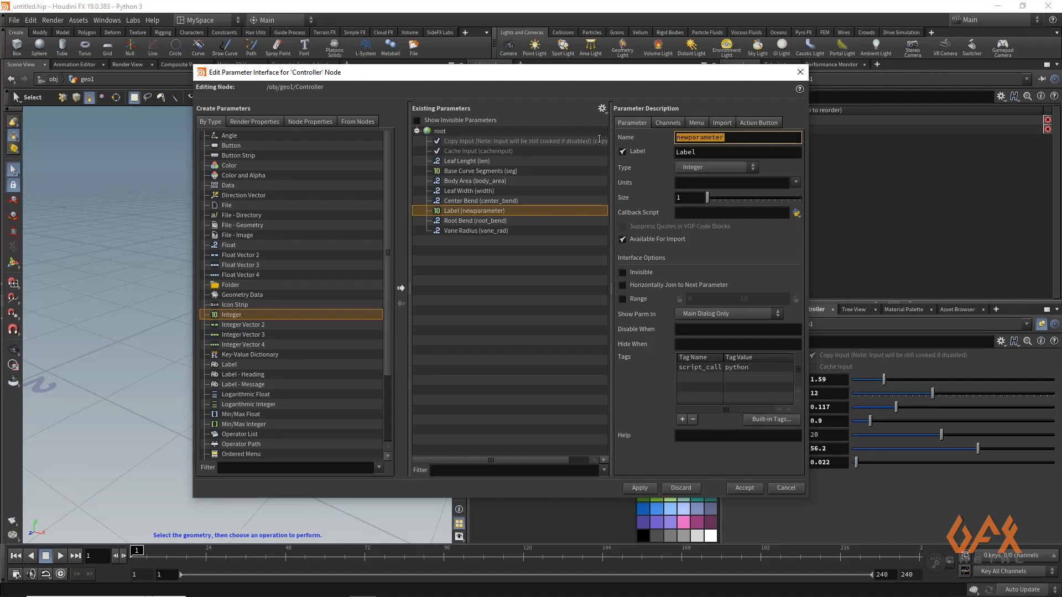
pyautogui.write('width_seg')
pyautogui.press('Tab')
pyautogui.write('Widt')
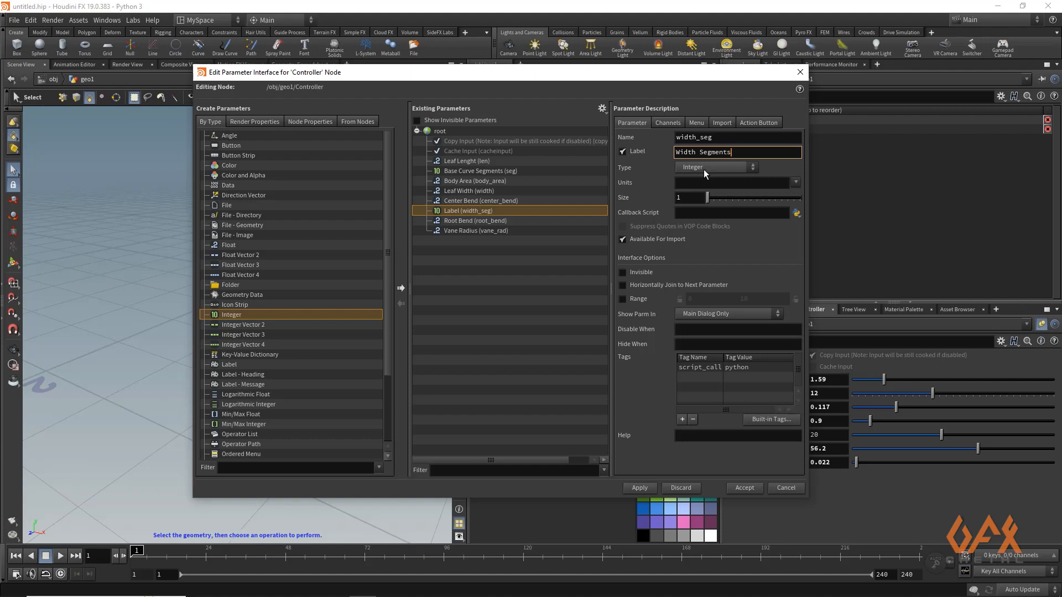
# Enable the Width Segments range with a minimum of 2, set its default to 8, and accept the parameter interface changes.
pyautogui.click(623, 299)
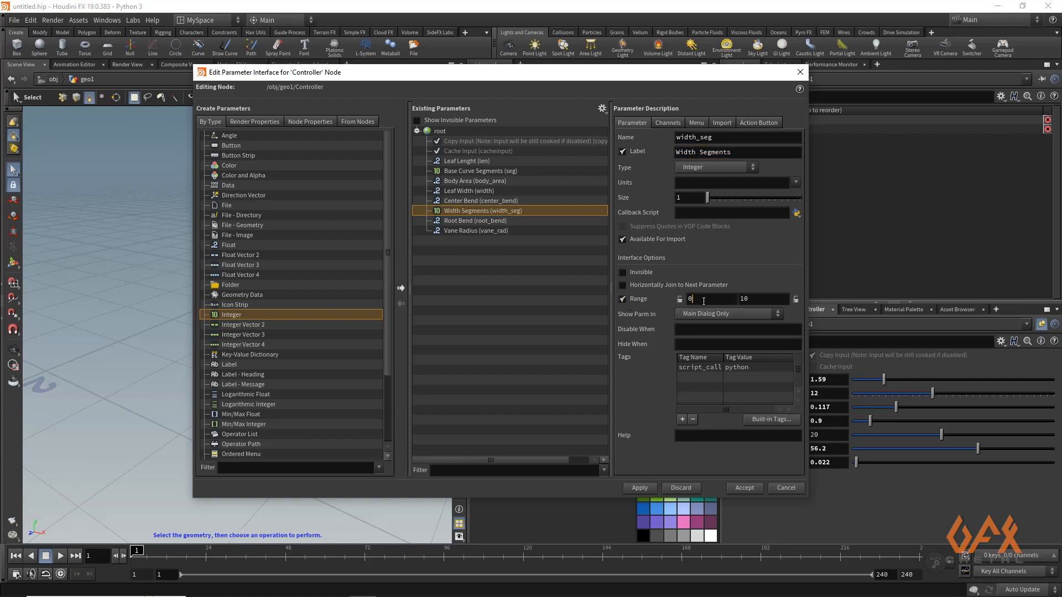
pyautogui.write('2')
pyautogui.press('Tab')
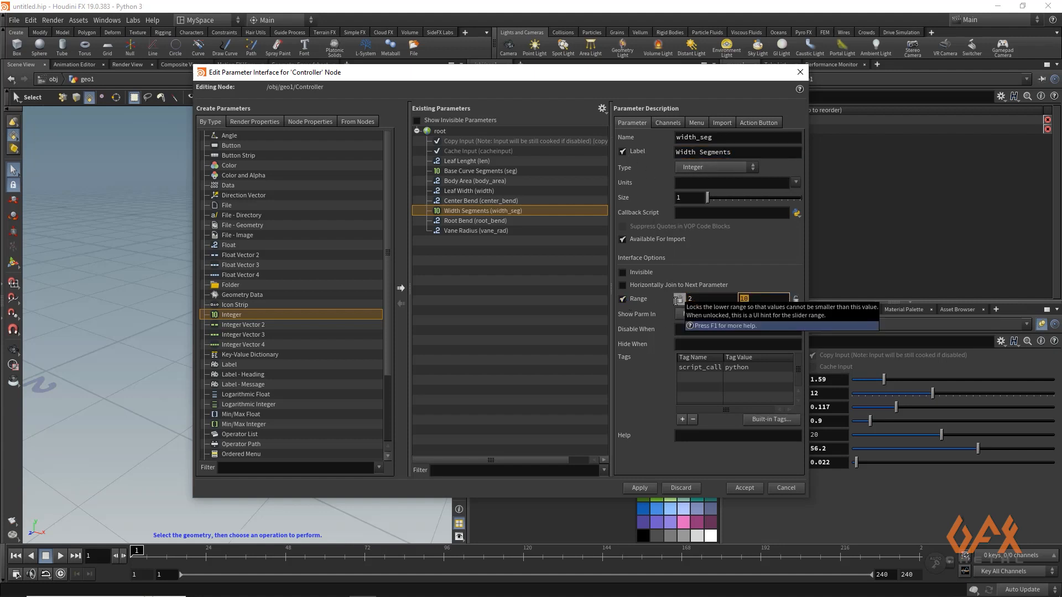
pyautogui.click(667, 123)
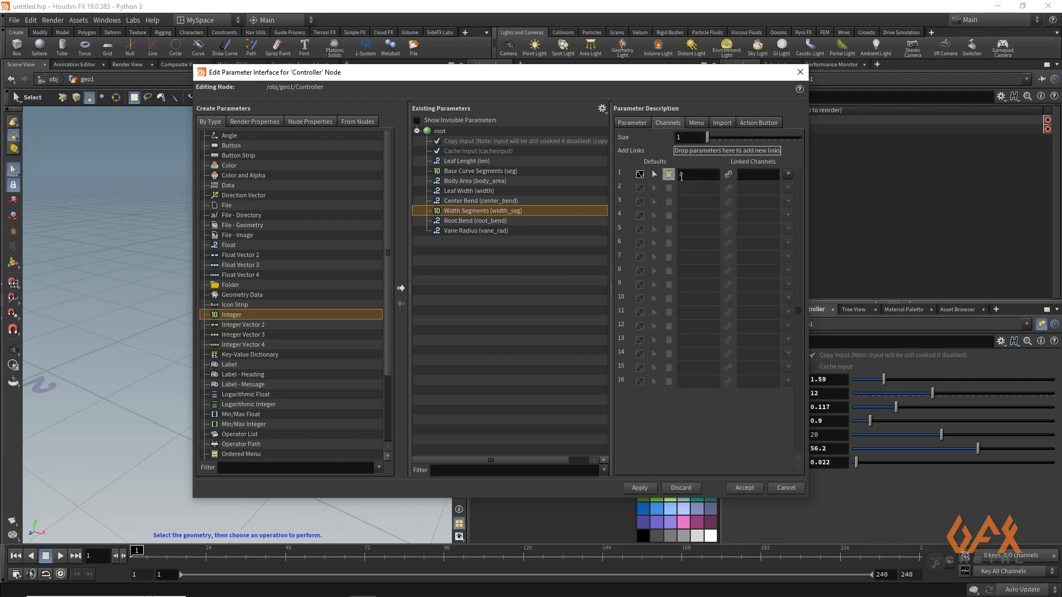
pyautogui.click(686, 176)
pyautogui.click(643, 489)
pyautogui.click(748, 488)
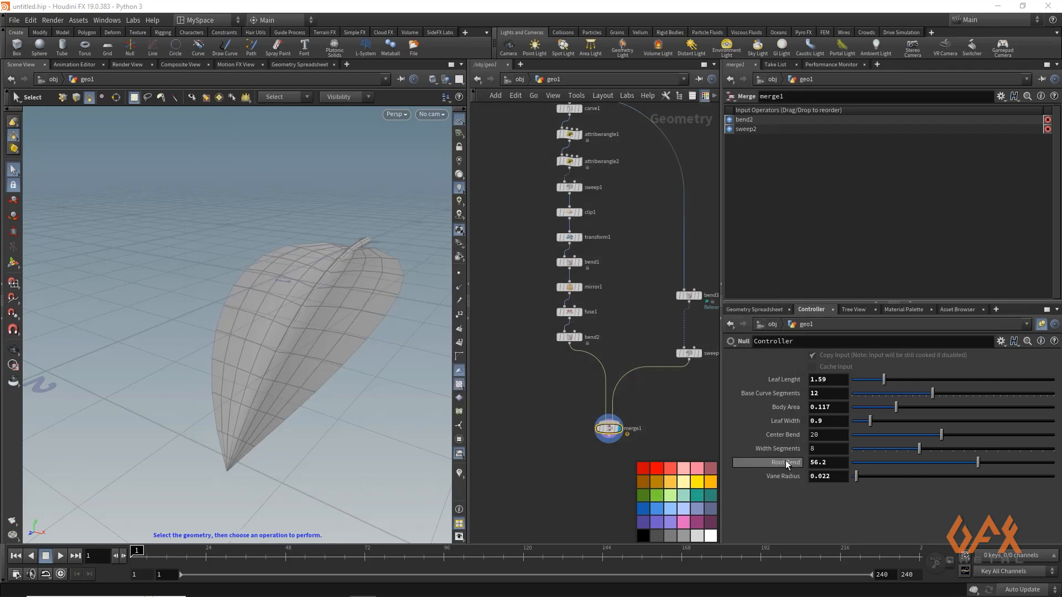
# Link the sweep1 Columns to the Controller's Width Segments with a relative reference.
pyautogui.rightClick(779, 450)
pyautogui.click(792, 446)
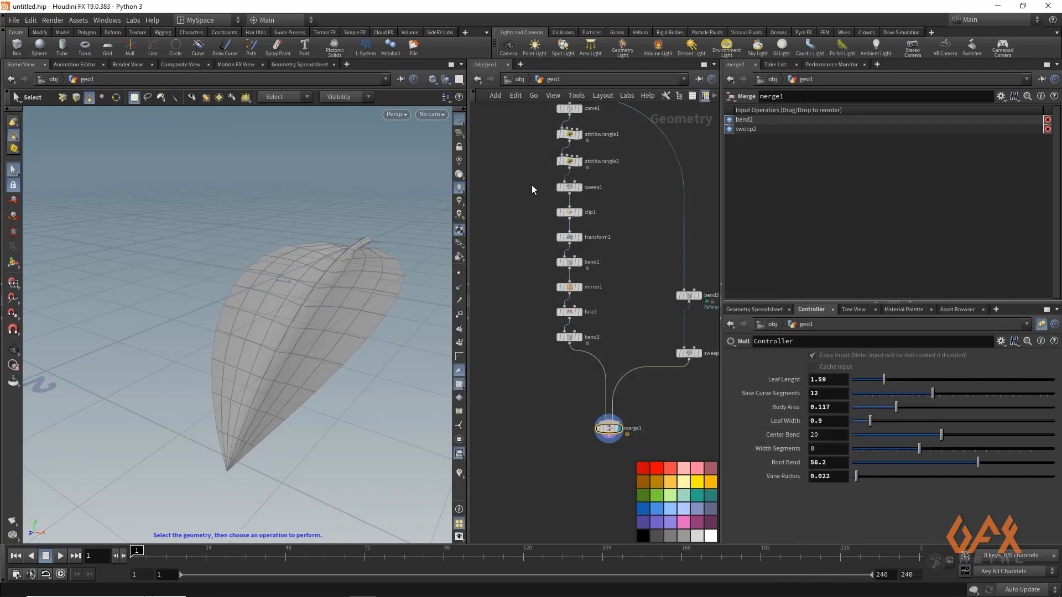
pyautogui.moveTo(532, 184); pyautogui.dragTo(511, 250, button='middle')
pyautogui.click(531, 244)
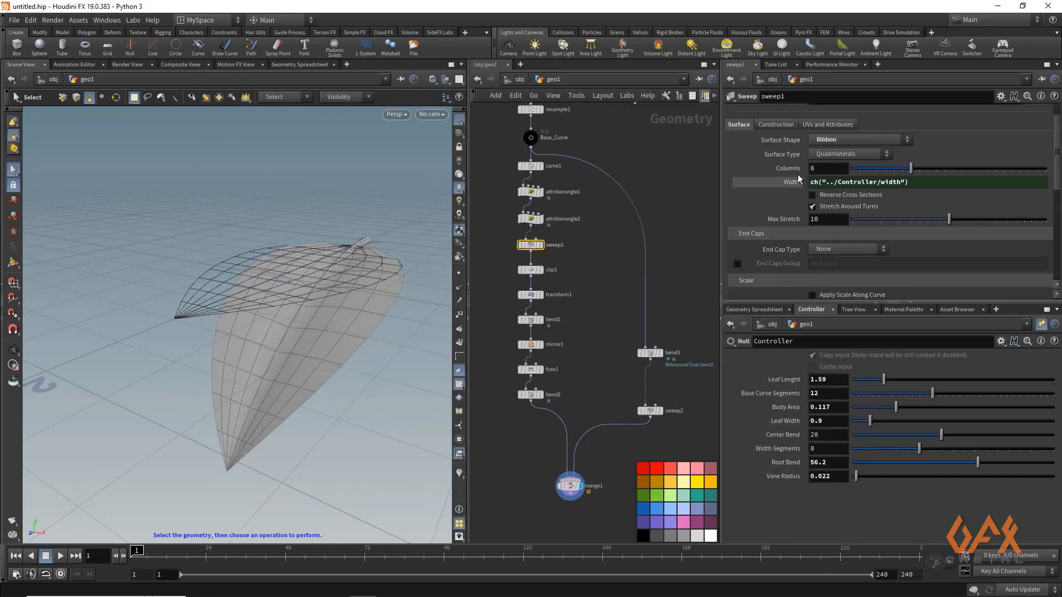
pyautogui.rightClick(784, 168)
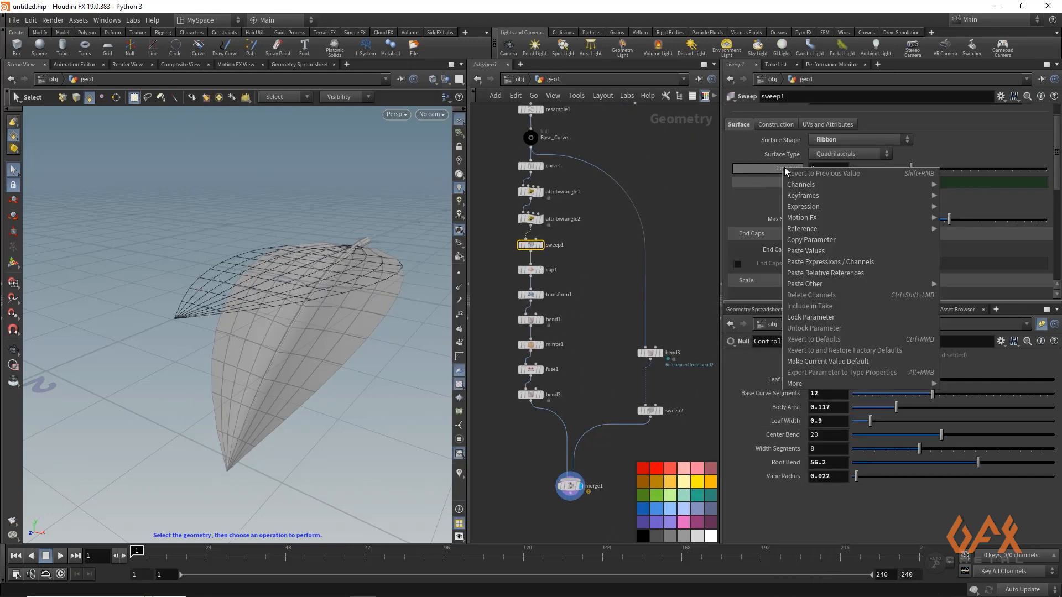
pyautogui.click(803, 273)
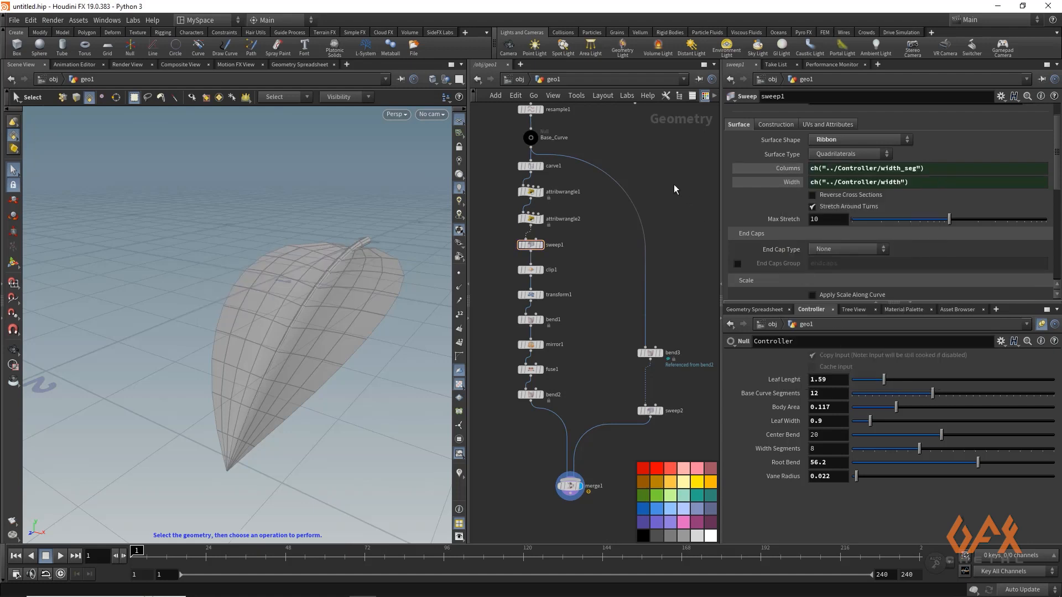
# Raise the Controller's Width Segments to 11 and Base Curve Segments to 19, and inspect the denser leaf mesh.
pyautogui.moveTo(919, 448); pyautogui.dragTo(964, 445)
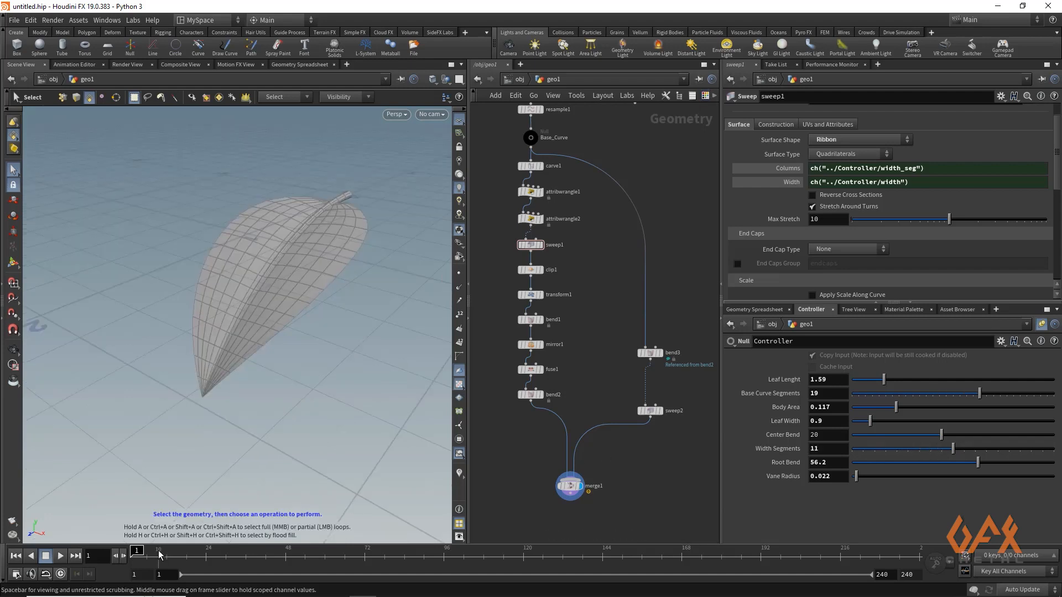
pyautogui.press('Escape')
pyautogui.moveTo(214, 228); pyautogui.dragTo(289, 225)
pyautogui.scroll(3, 225, 270)
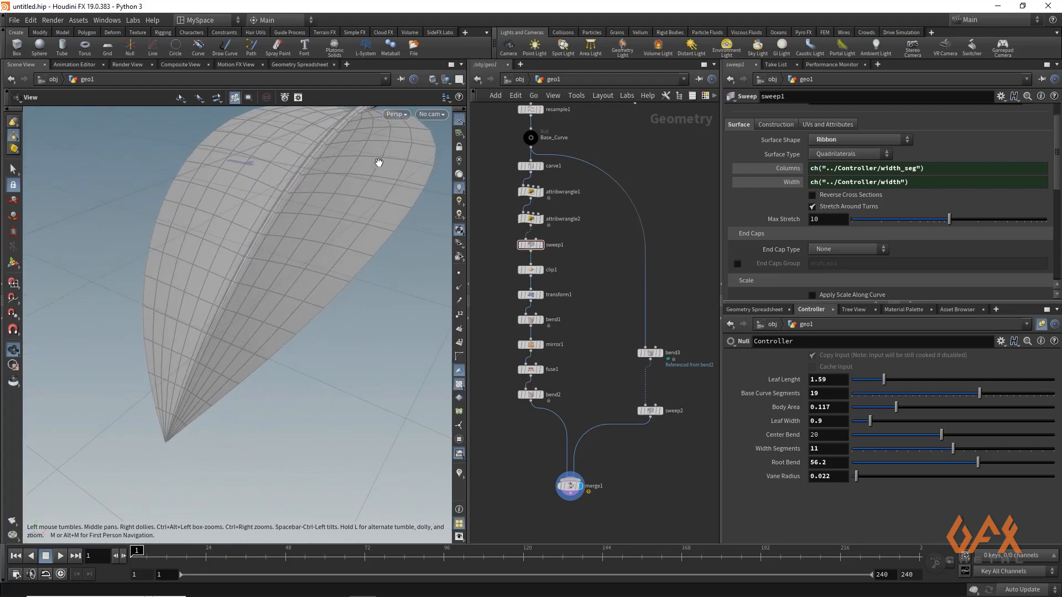
pyautogui.moveTo(174, 280); pyautogui.dragTo(272, 280)
pyautogui.scroll(-3, 207, 280)
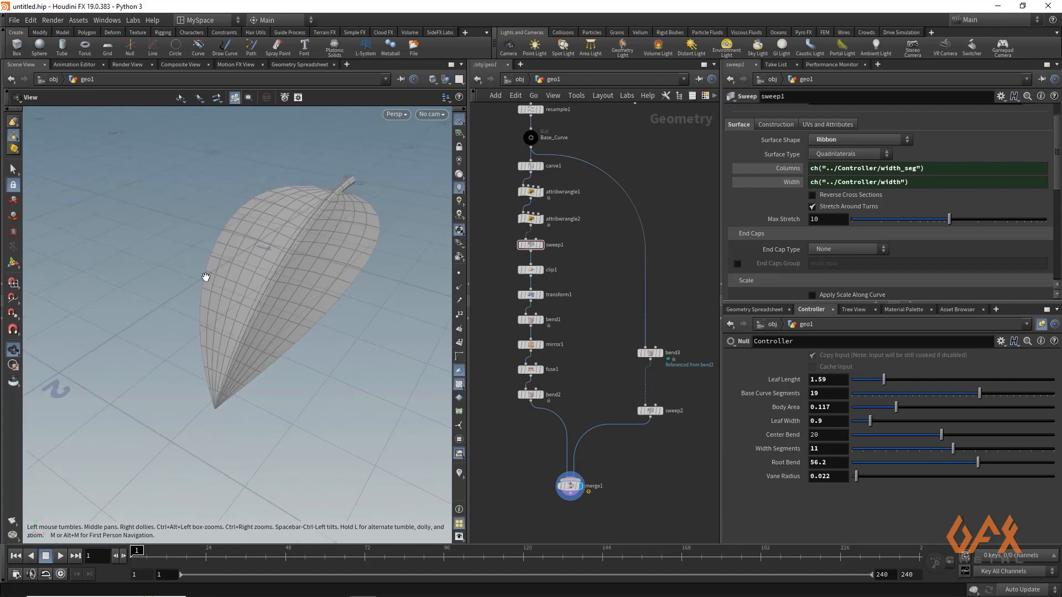
pyautogui.moveTo(207, 280); pyautogui.dragTo(284, 312)
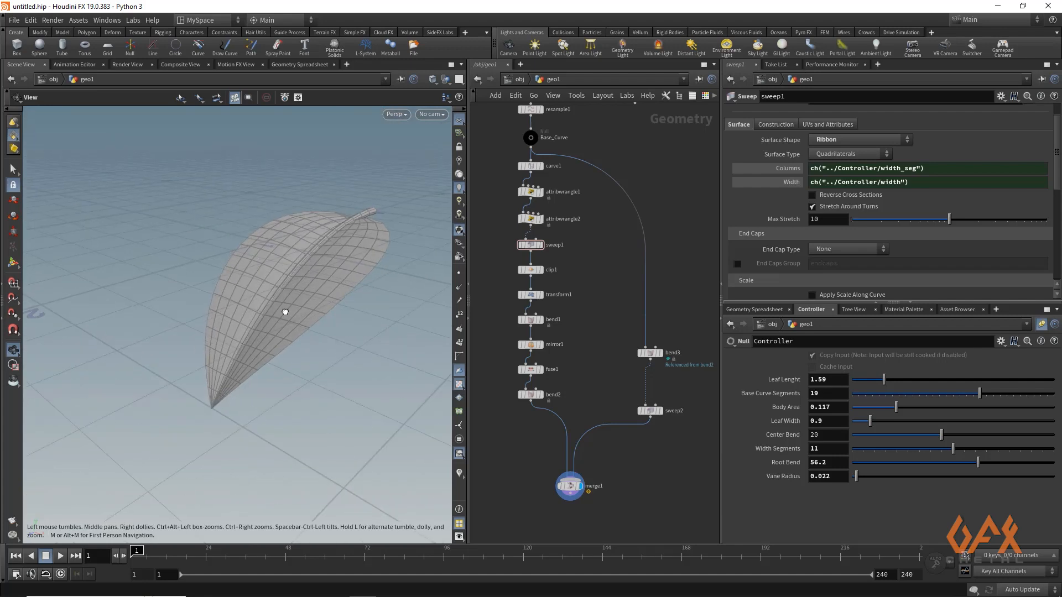
pyautogui.press('s')
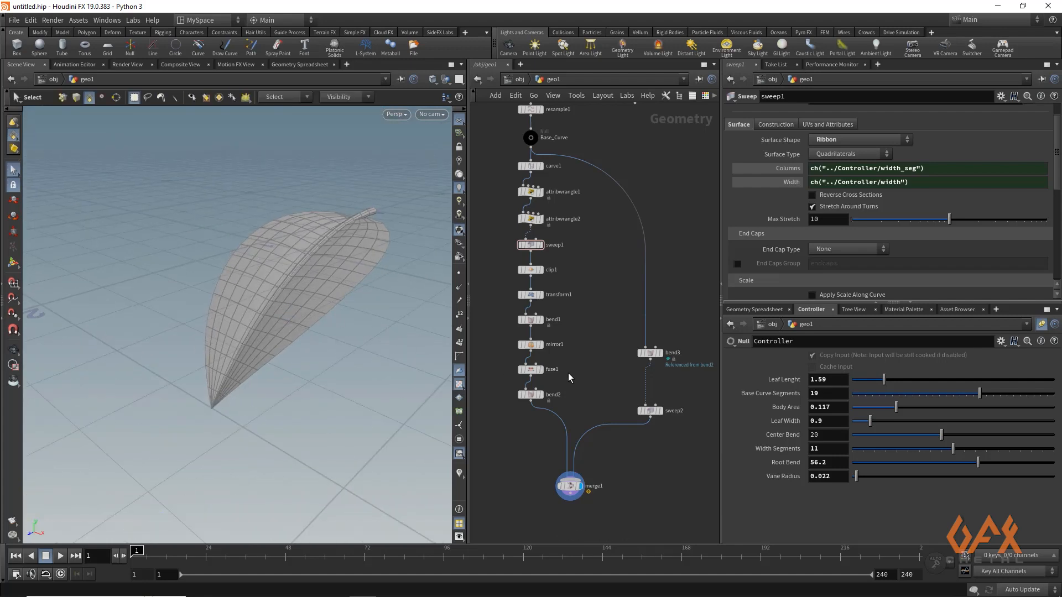
# Spread out the node layout by moving merge1 lower and shifting bend3 and sweep2 away from the blade branch.
pyautogui.moveTo(626, 384); pyautogui.dragTo(588, 324, button='middle')
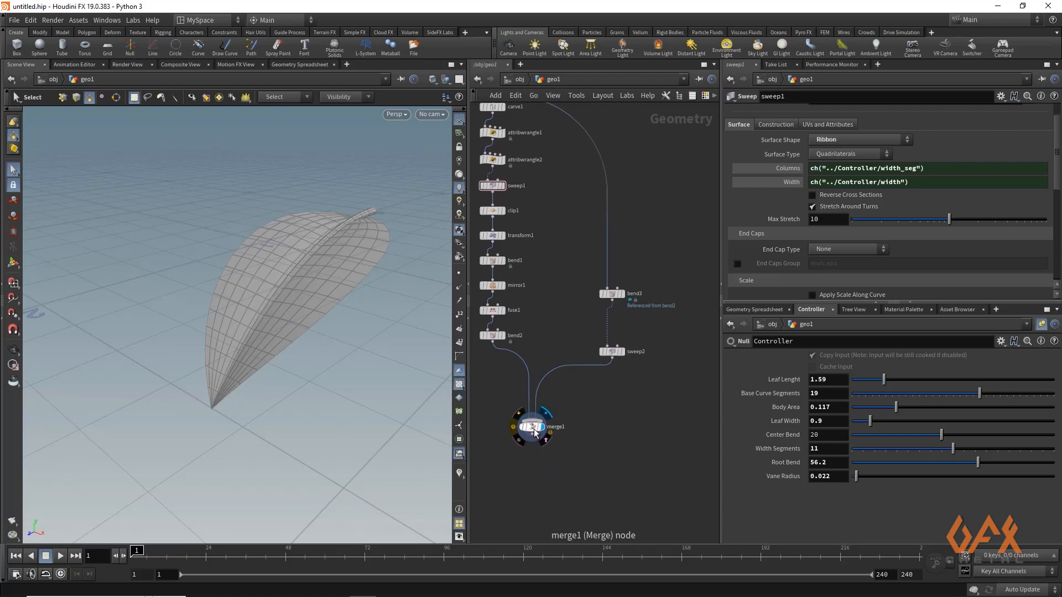
pyautogui.moveTo(532, 427); pyautogui.dragTo(519, 465)
pyautogui.moveTo(663, 267); pyautogui.dragTo(587, 400)
pyautogui.moveTo(616, 355); pyautogui.dragTo(653, 330)
pyautogui.moveTo(518, 437); pyautogui.dragTo(546, 393, button='middle')
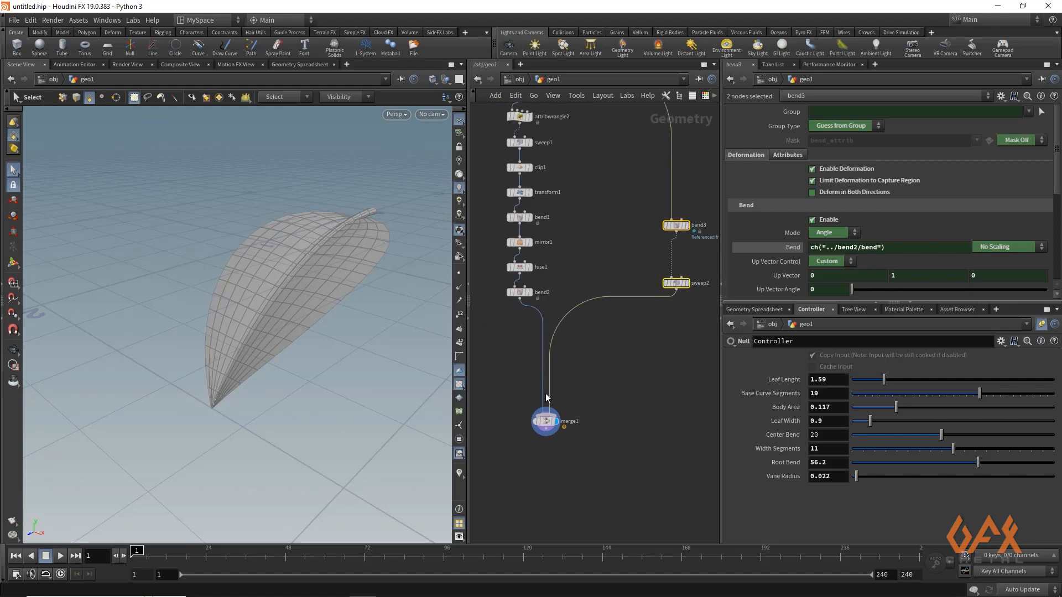
pyautogui.moveTo(546, 422); pyautogui.dragTo(571, 485)
pyautogui.moveTo(652, 343); pyautogui.dragTo(615, 346, button='middle')
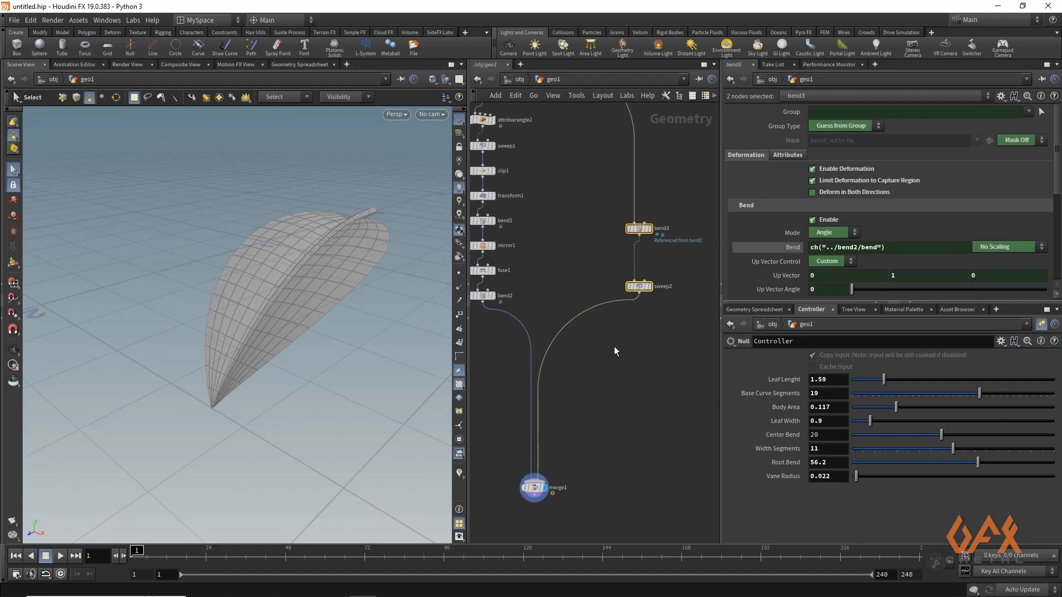
# Insert an Attribute Create node between sweep2 and merge1 and name its attribute rough.
pyautogui.click(652, 309)
pyautogui.press('Tab')
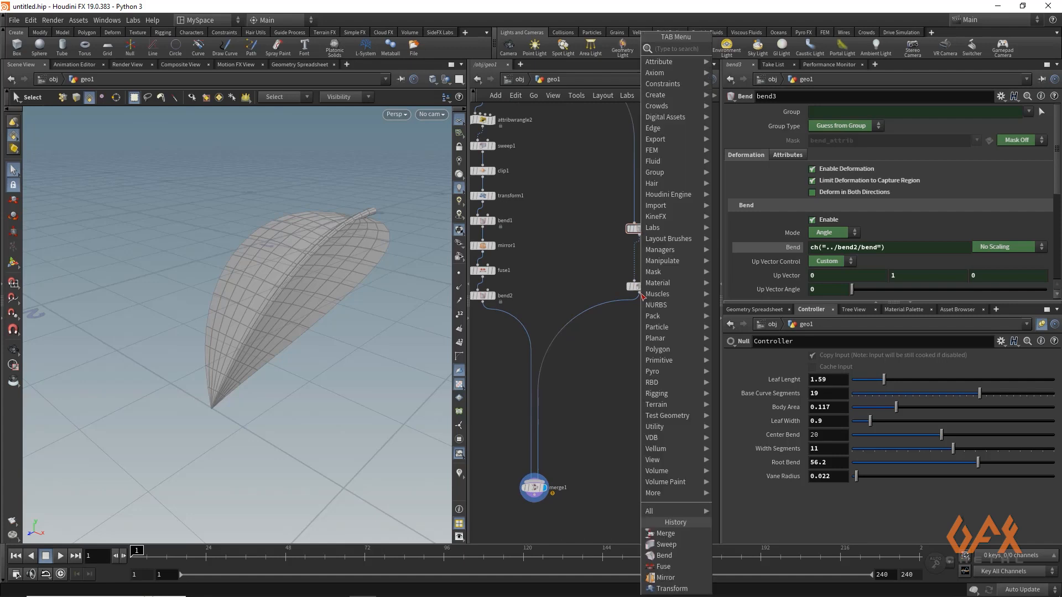
pyautogui.write('ttcrea')
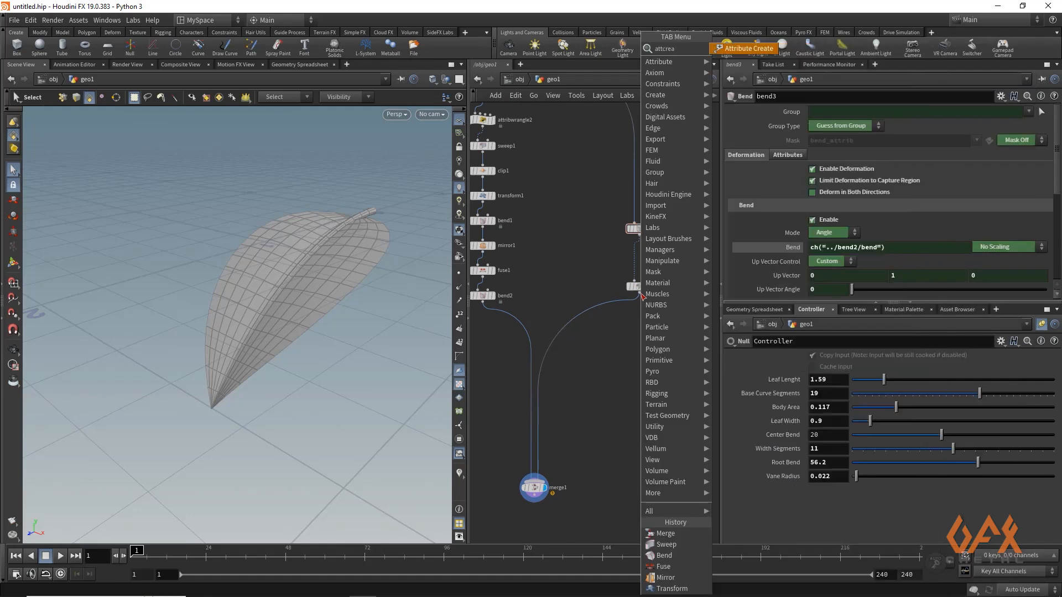
pyautogui.press('Return')
pyautogui.click(639, 310)
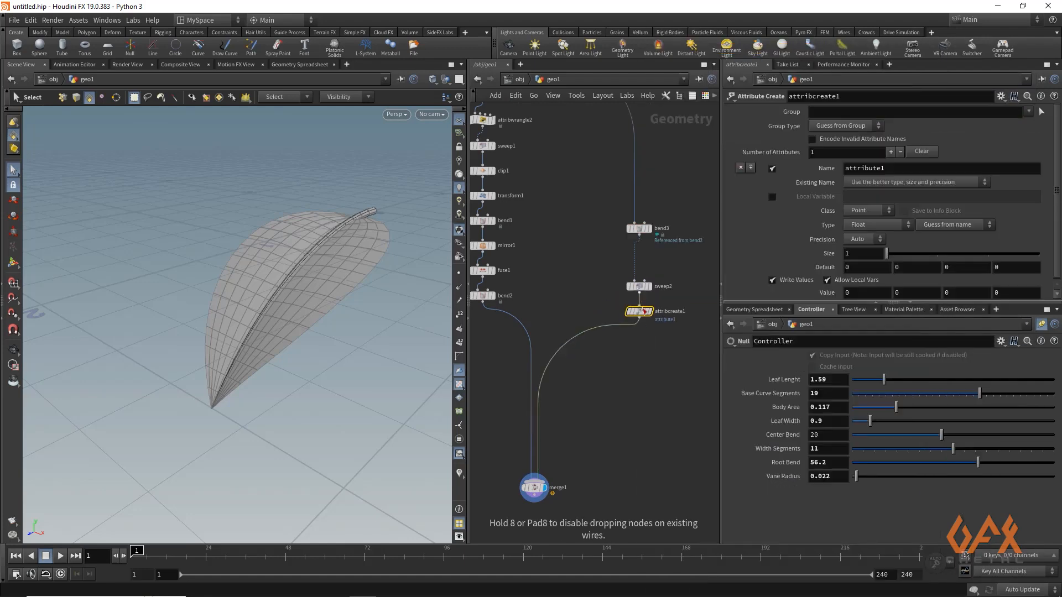
pyautogui.doubleClick(875, 168)
pyautogui.write('r')
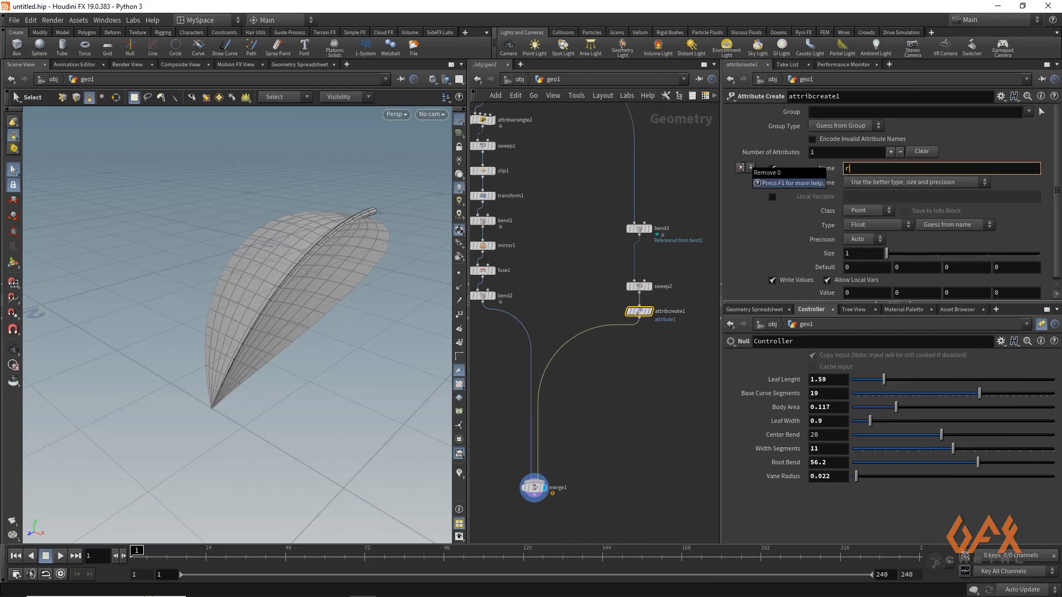
pyautogui.write('ough')
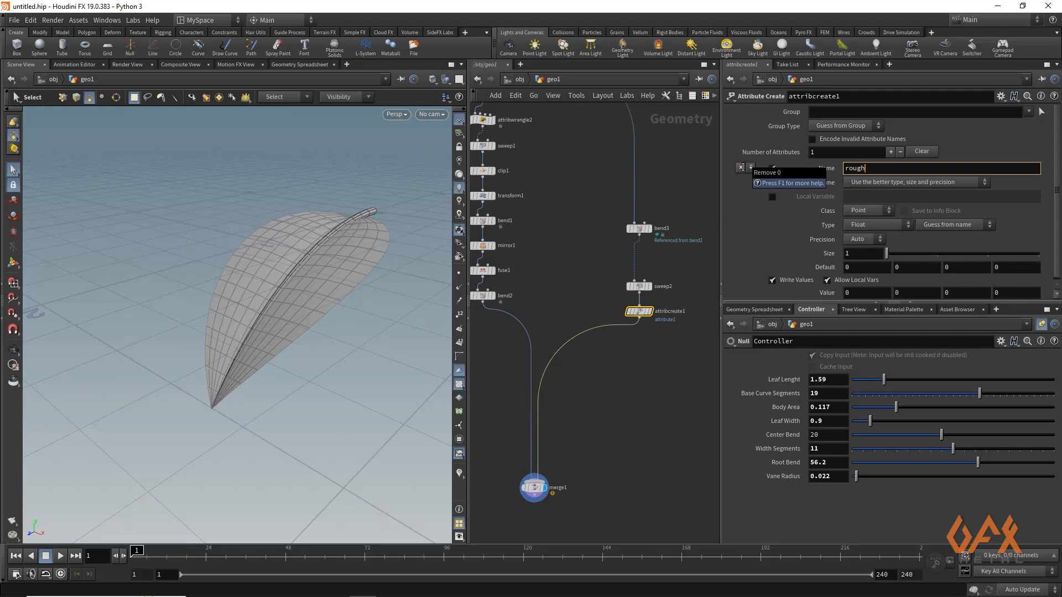
pyautogui.click(861, 293)
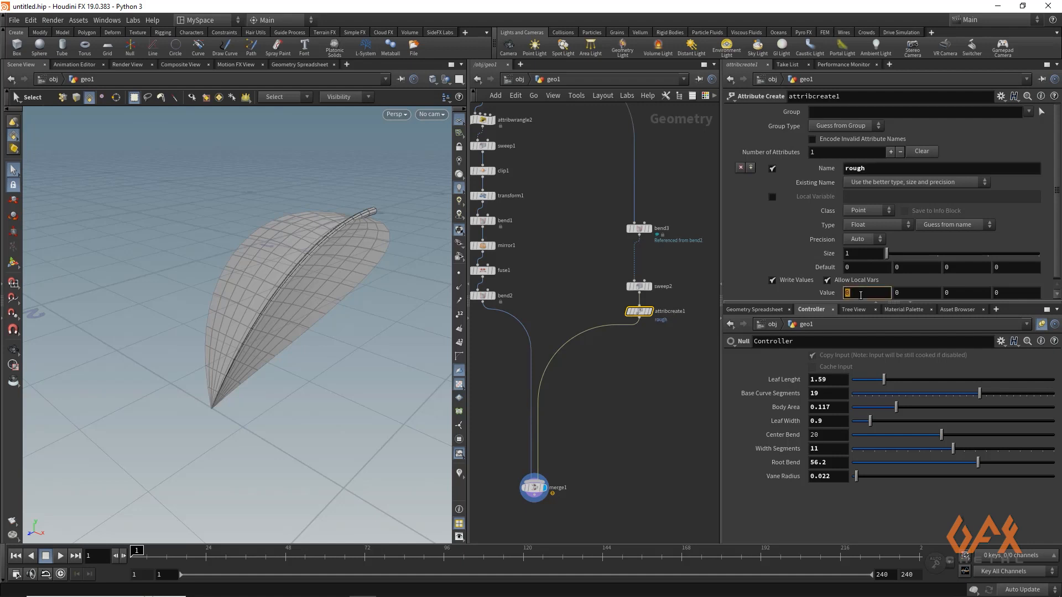
pyautogui.click(639, 345)
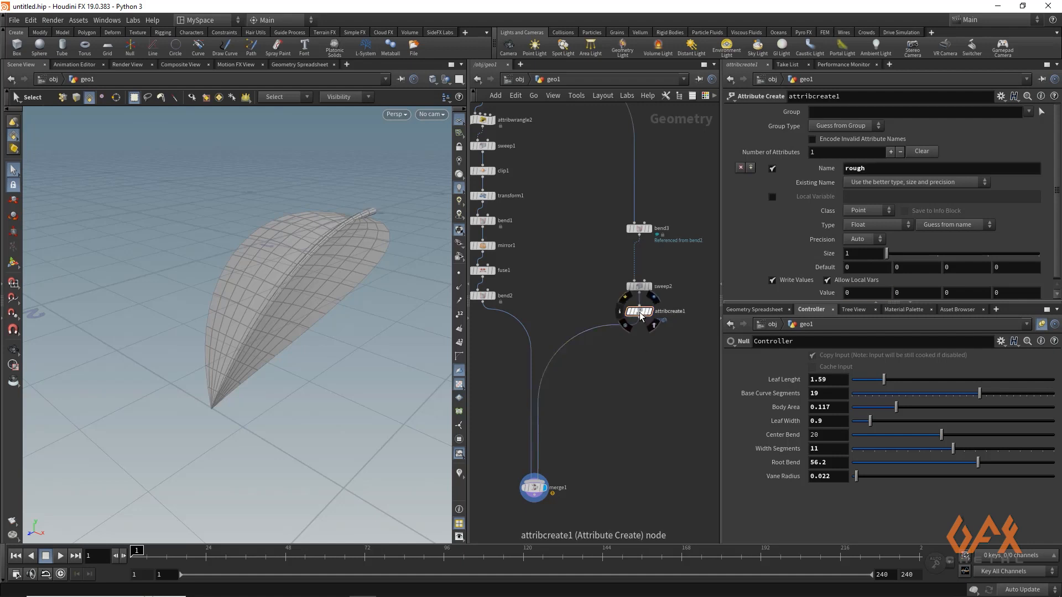
# Duplicate the rough Attribute Create node into the blade branch after bend2 and set the copy's value to 1.
pyautogui.keyDown('alt'); pyautogui.moveTo(640, 315); pyautogui.dragTo(494, 325); pyautogui.keyUp('alt')
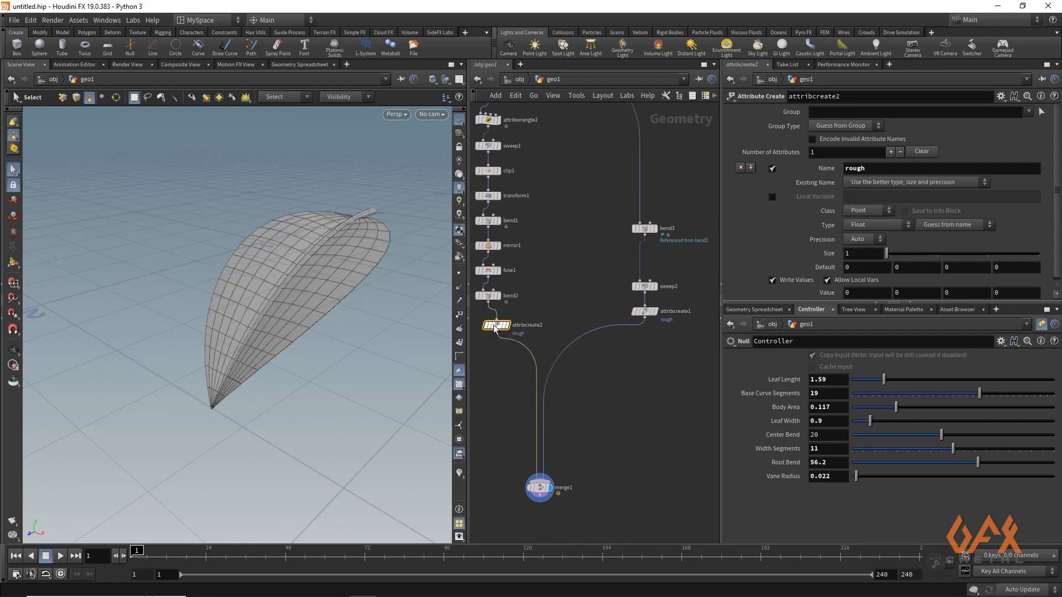
pyautogui.click(862, 293)
pyautogui.write('1')
pyautogui.click(572, 273)
pyautogui.keyDown('alt'); pyautogui.moveTo(277, 224); pyautogui.dragTo(326, 206); pyautogui.keyUp('alt')
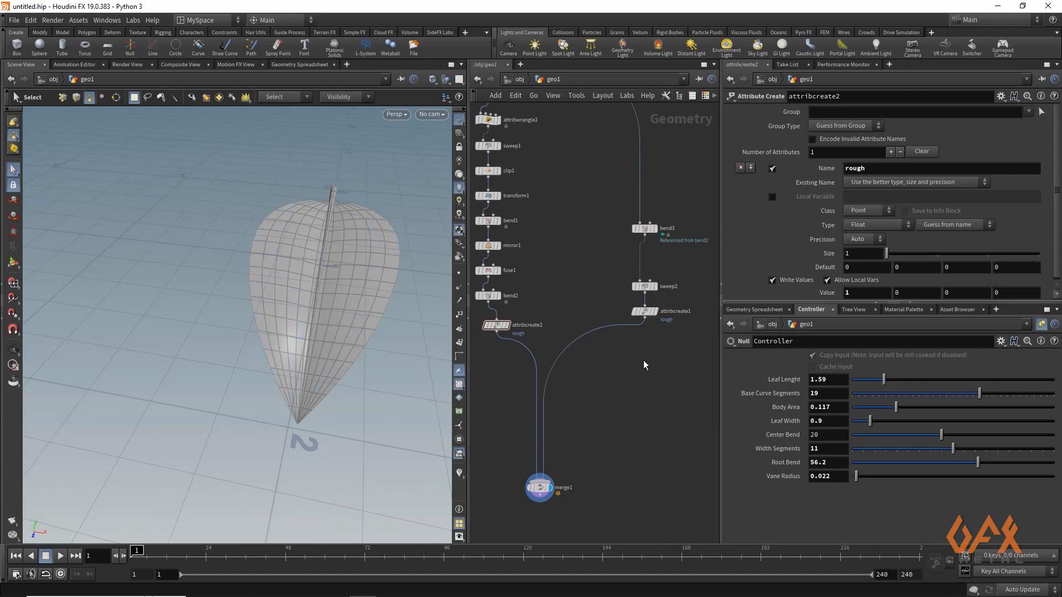
# Insert an Attribute Transfer node between attribcreate2 and merge1 and place it below the blade branch.
pyautogui.moveTo(635, 379); pyautogui.dragTo(642, 377, button='middle')
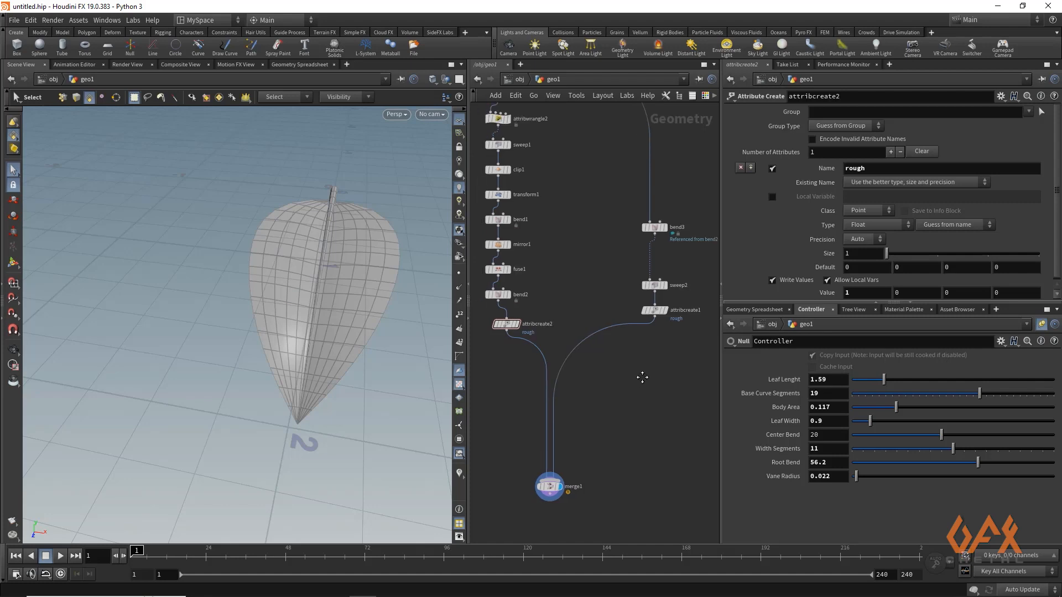
pyautogui.press('Tab')
pyautogui.write('att')
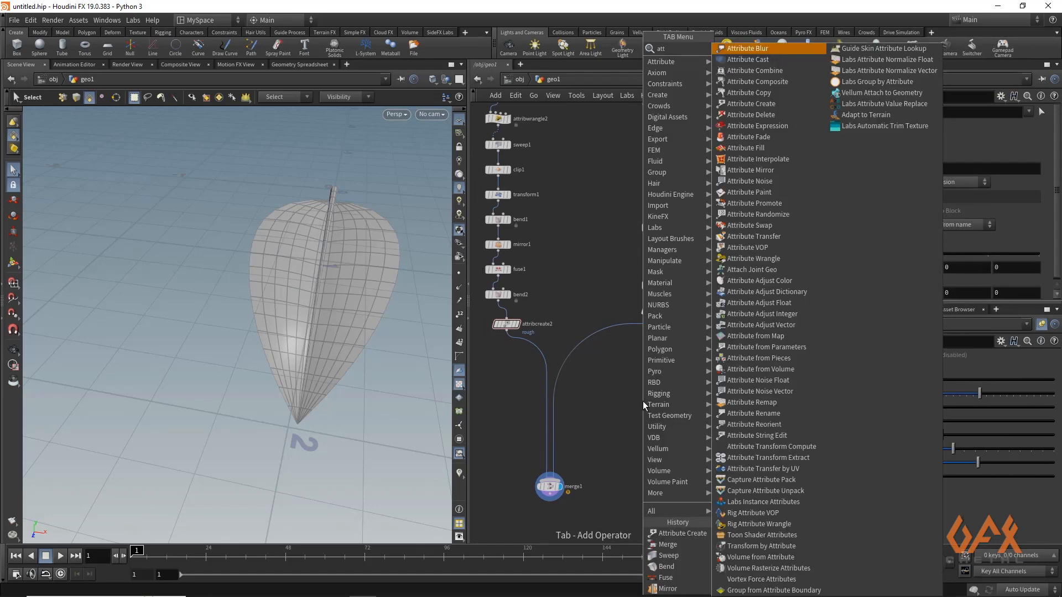
pyautogui.press('Return')
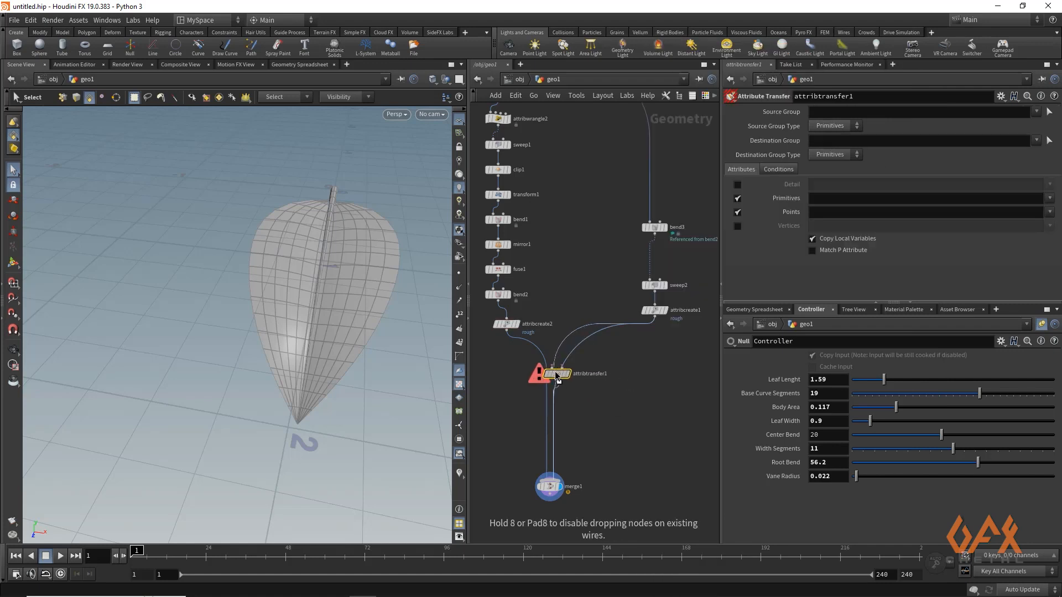
pyautogui.click(553, 374)
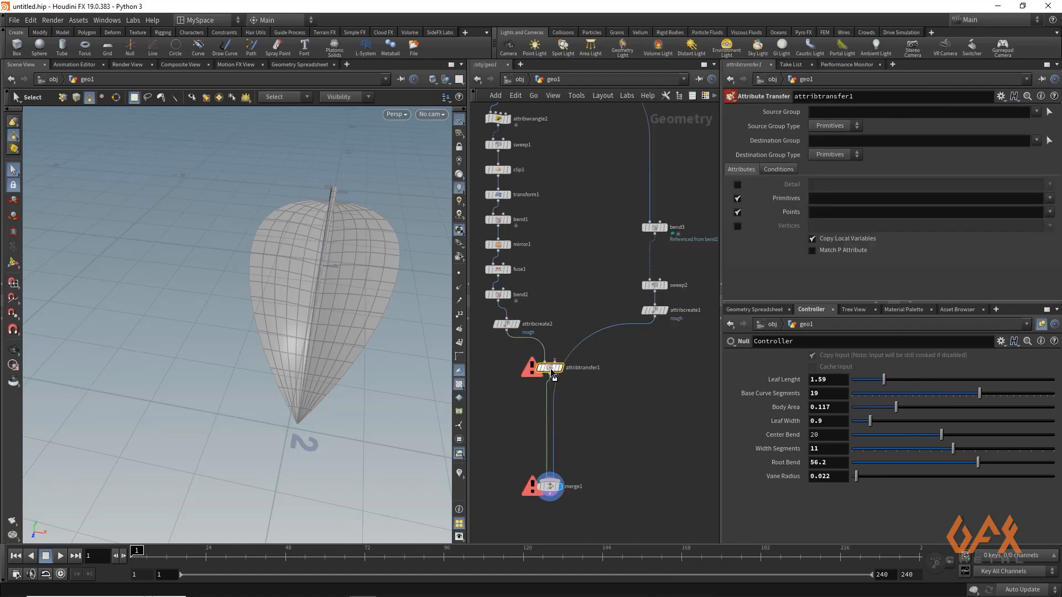
pyautogui.moveTo(551, 371); pyautogui.dragTo(514, 412)
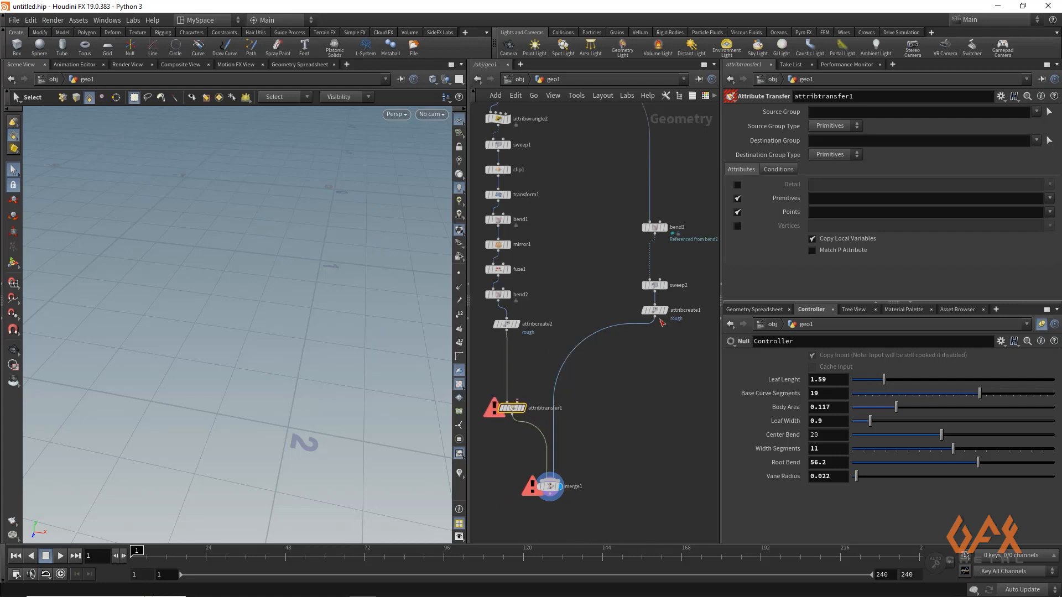
# Feed attribcreate1 into the second input of attribtransfer1, display that node, and set its Points attribute to rough.
pyautogui.moveTo(655, 319); pyautogui.dragTo(518, 394)
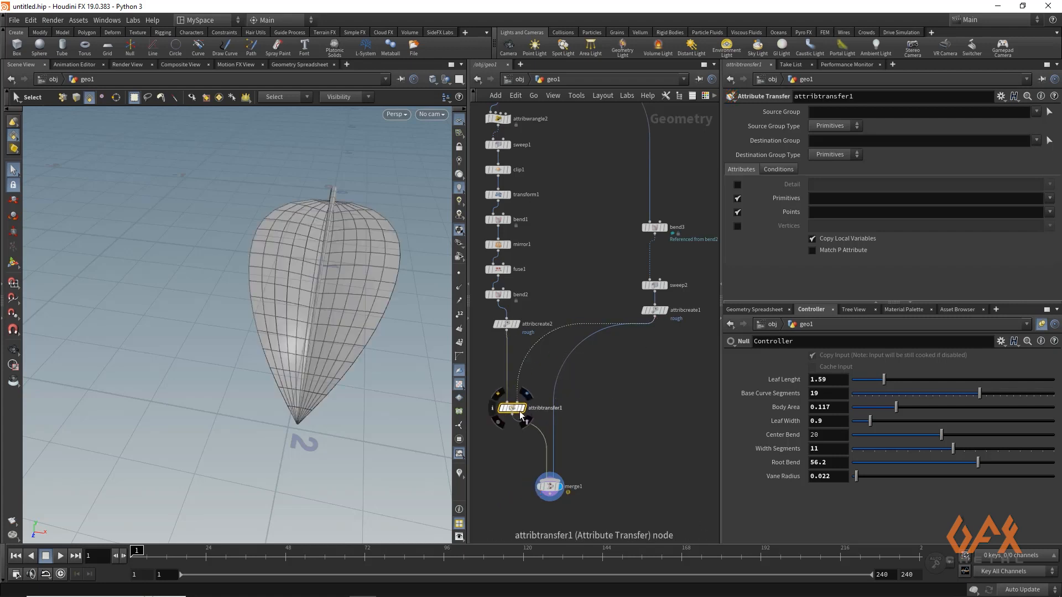
pyautogui.click(522, 409)
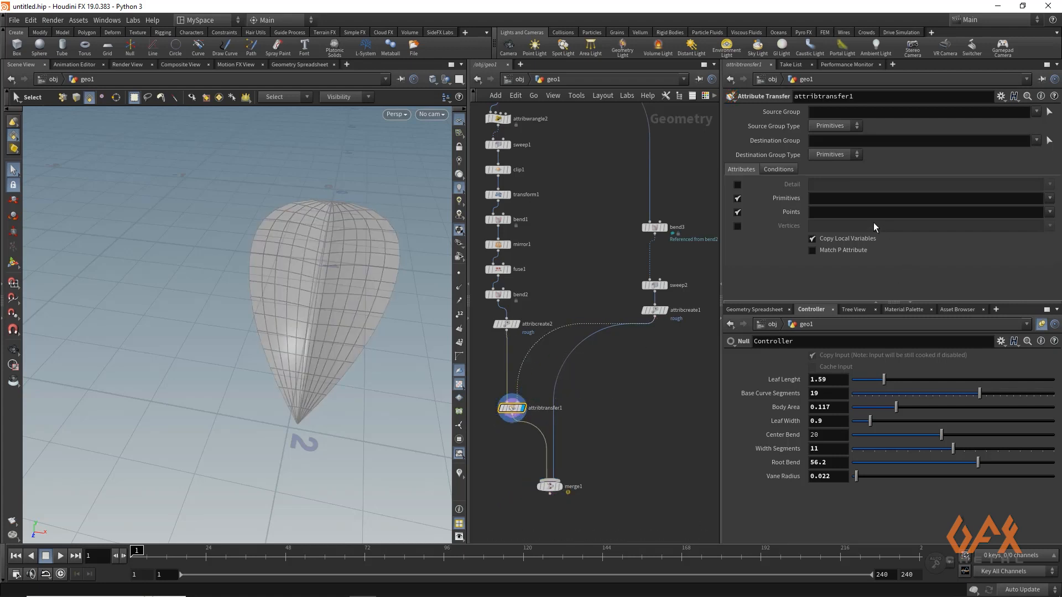
pyautogui.click(1049, 212)
pyautogui.click(1026, 236)
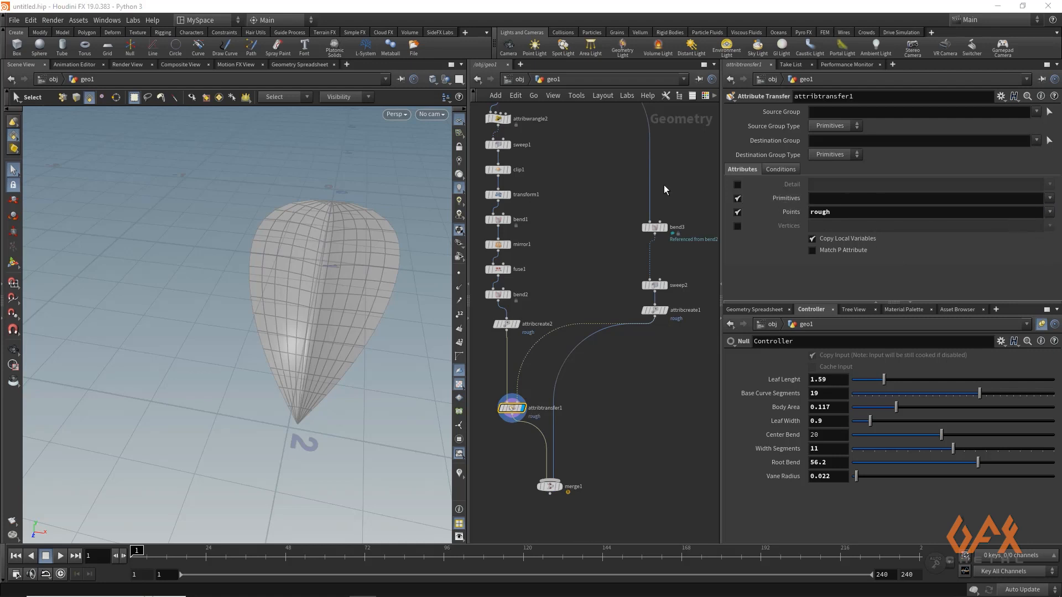
# Visualize the rough point attribute of attribtransfer1 with a Color visualizer using the Ramped Attribute color type.
pyautogui.click(494, 408)
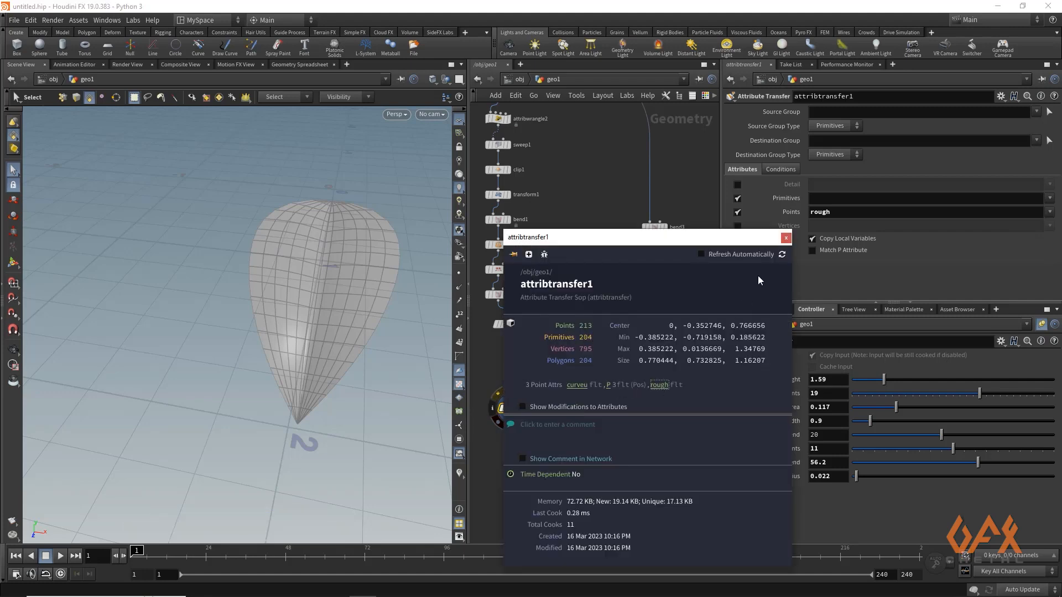
pyautogui.click(786, 239)
pyautogui.click(459, 474)
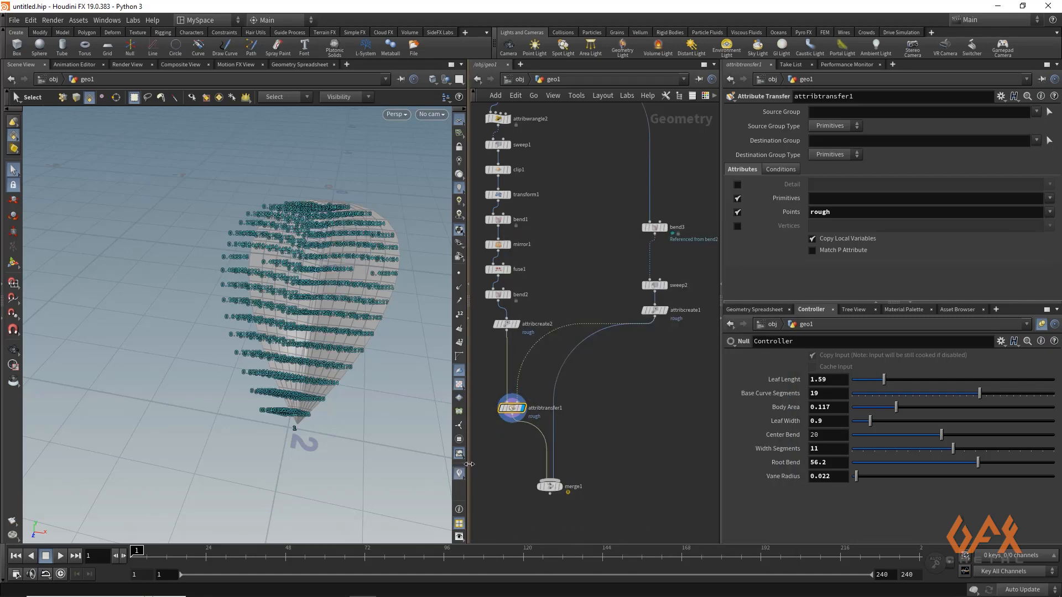
pyautogui.rightClick(459, 474)
pyautogui.click(462, 449)
pyautogui.click(558, 460)
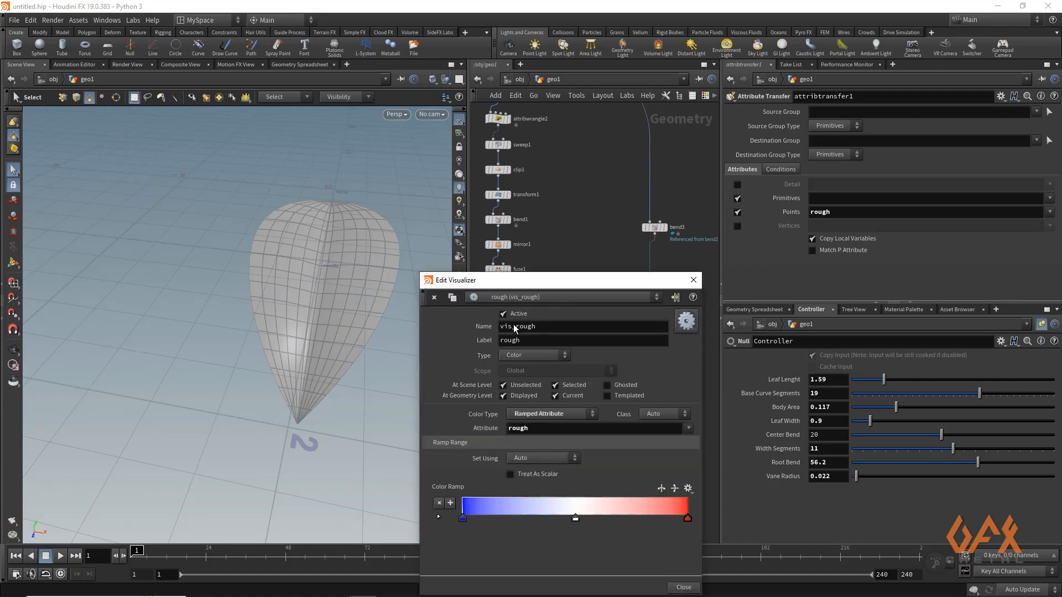
pyautogui.click(693, 280)
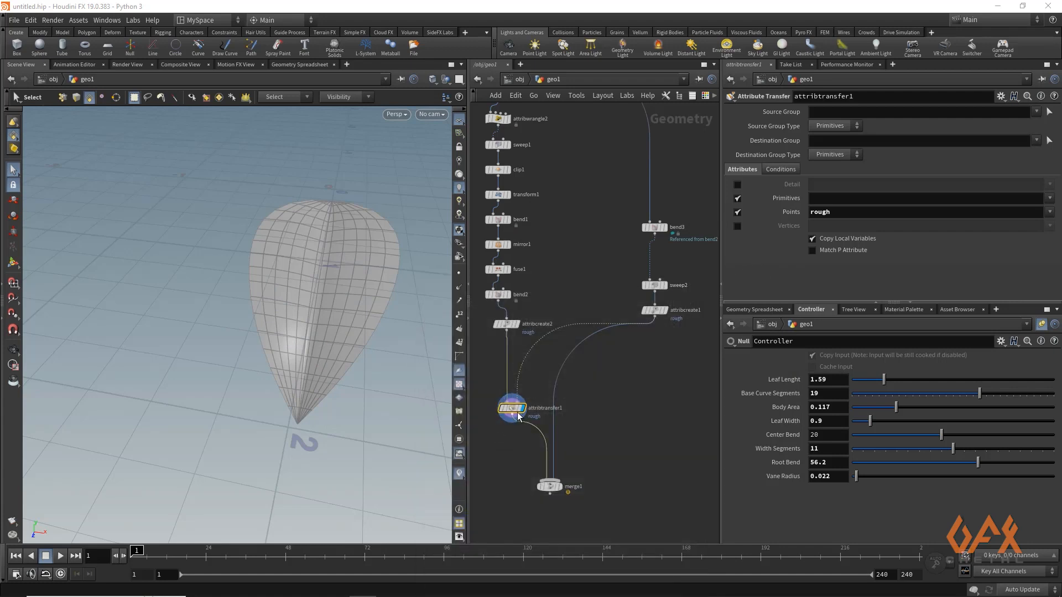
# Drive attribtransfer1's Distance Threshold by the Controller's Leaf Width with the expression ch("../Controller/width")/25.
pyautogui.click(778, 170)
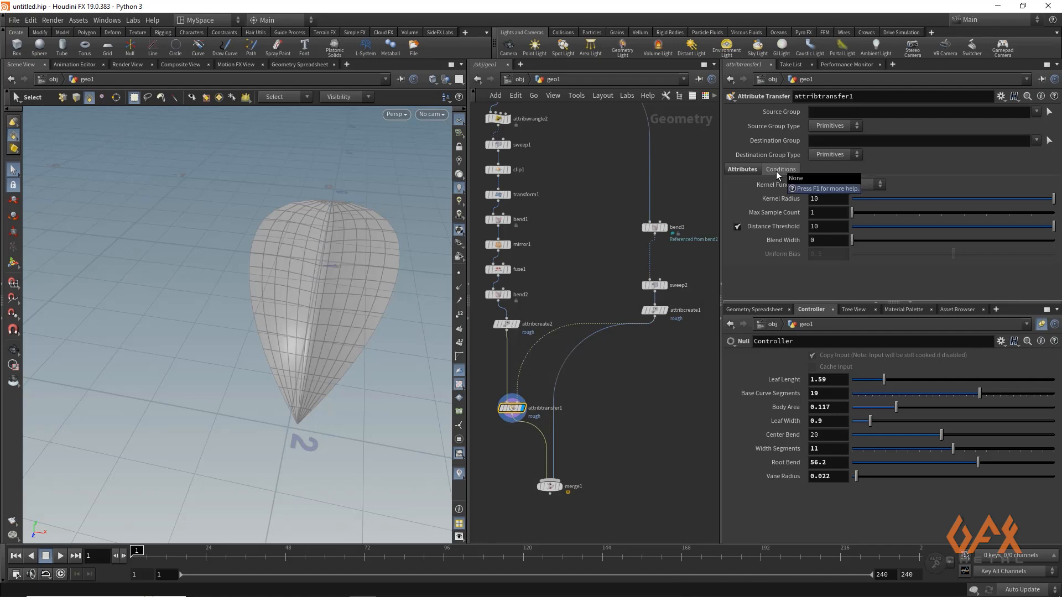
pyautogui.moveTo(1046, 226); pyautogui.dragTo(855, 227)
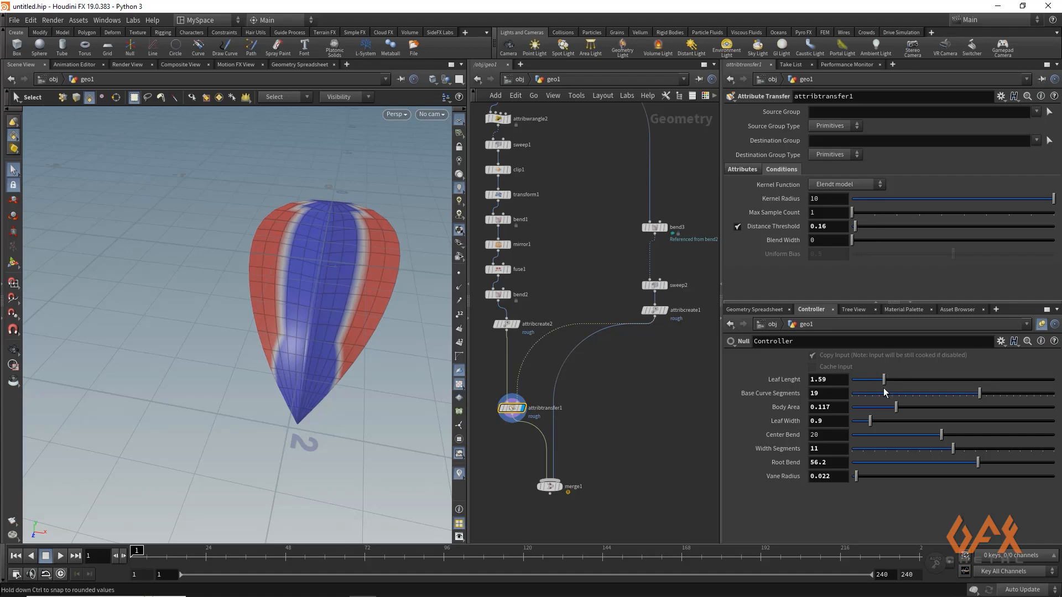
pyautogui.rightClick(787, 420)
pyautogui.click(808, 446)
pyautogui.rightClick(824, 229)
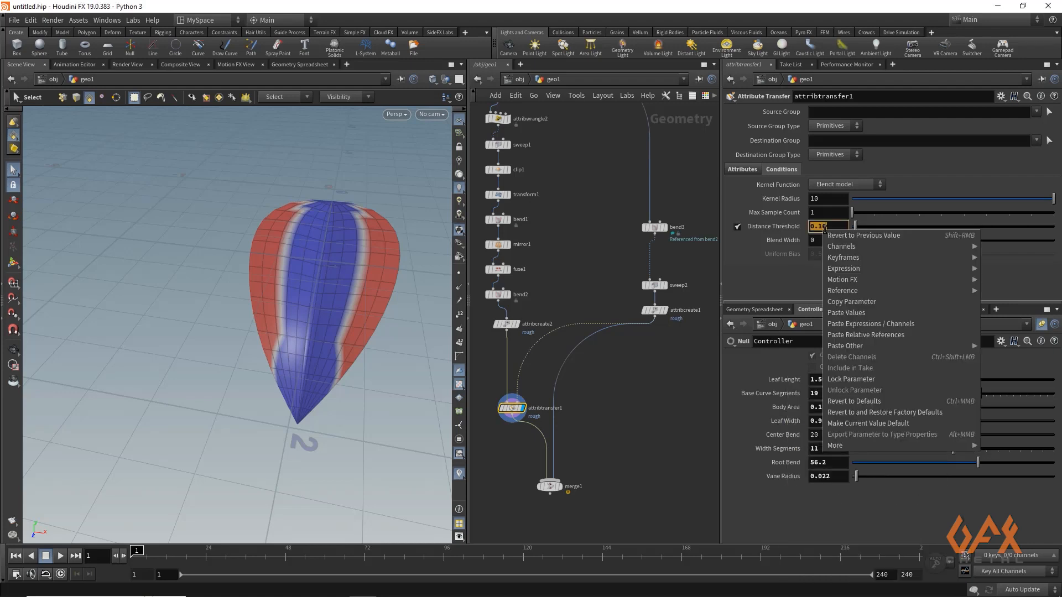
pyautogui.click(851, 336)
pyautogui.write('/25')
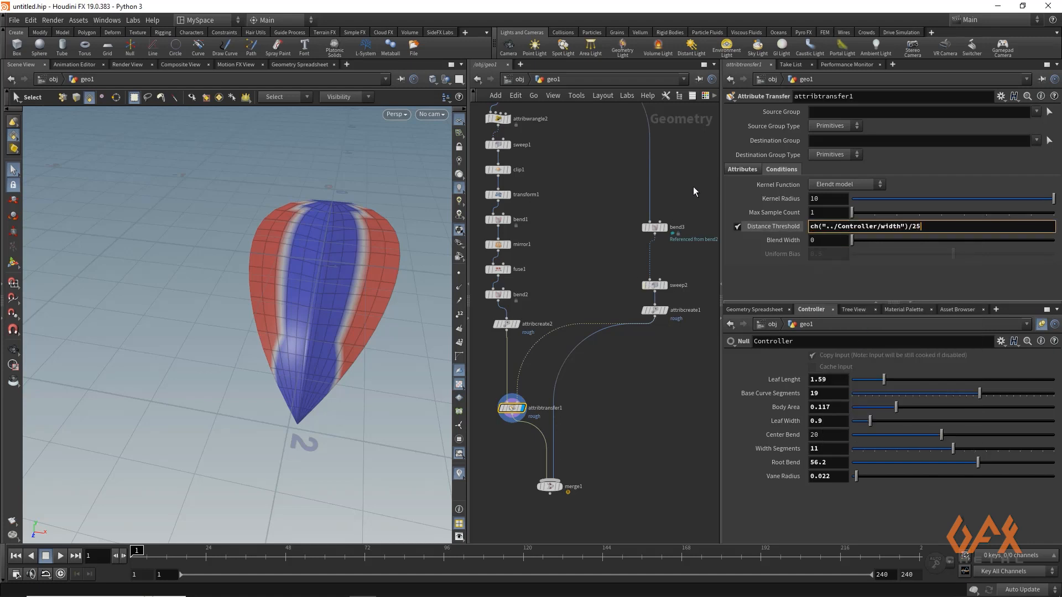
pyautogui.press('Return')
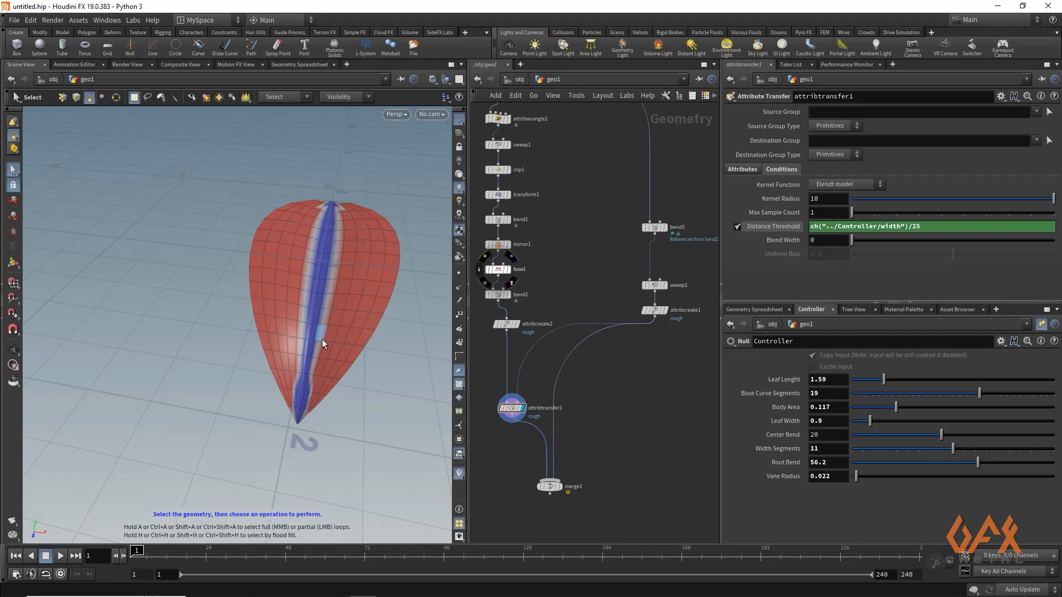
# Link attribtransfer1's Blend Width to its Distance Threshold with the expression ch("thresholddist")/2.
pyautogui.rightClick(775, 228)
pyautogui.click(789, 302)
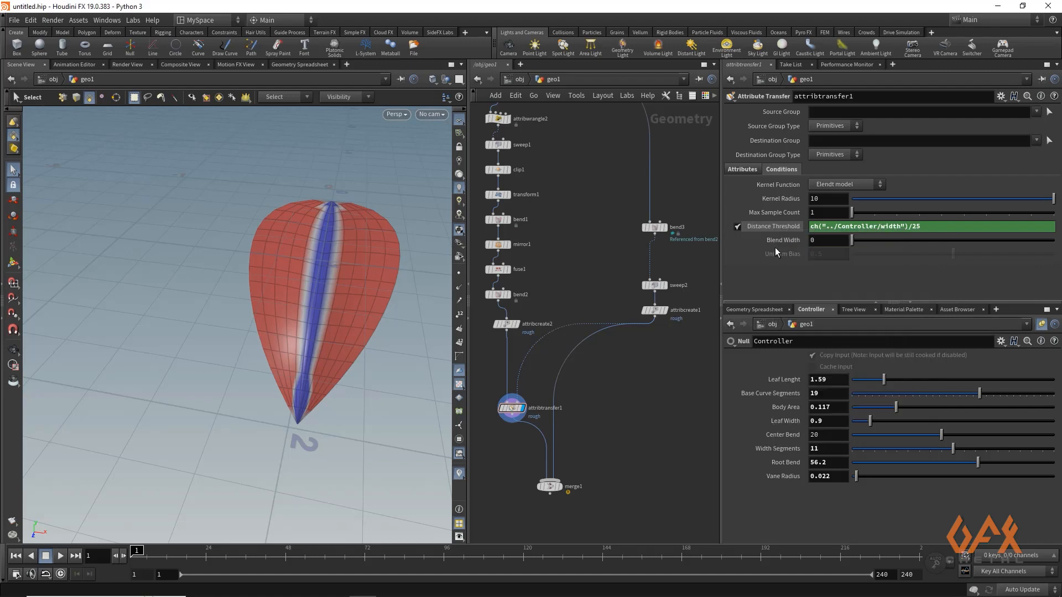
pyautogui.click(819, 242)
pyautogui.rightClick(818, 242)
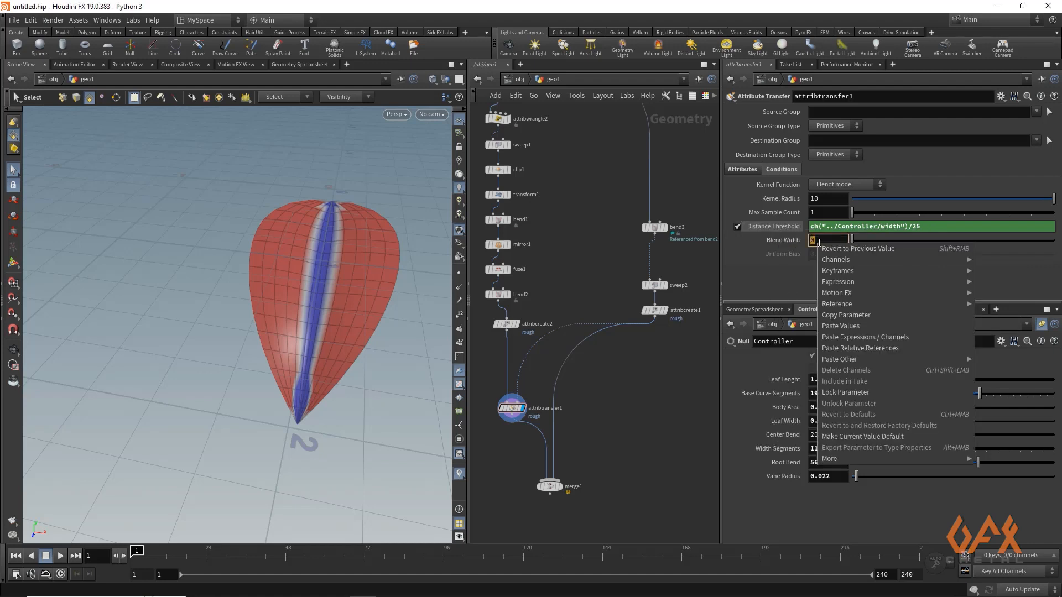
pyautogui.click(847, 353)
pyautogui.write('/2')
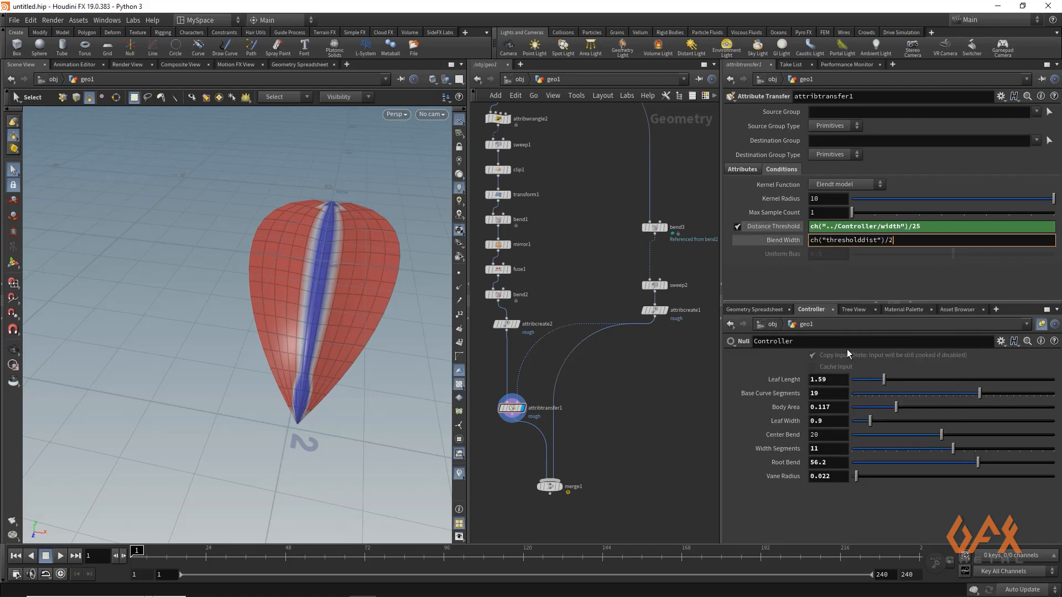
pyautogui.press('Return')
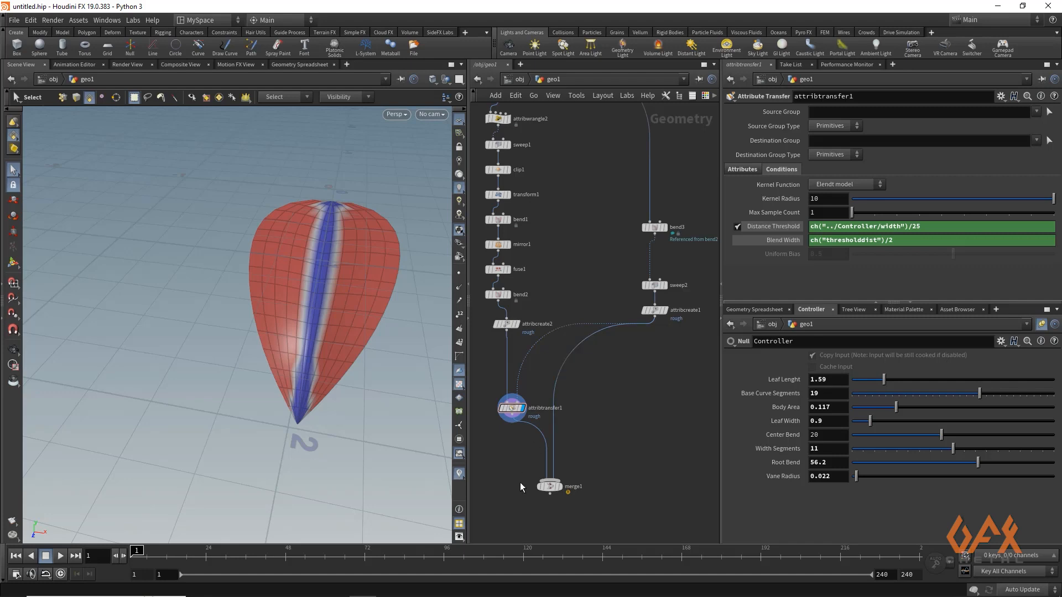
# Move merge1 away from attribtransfer1 and insert a Normal node on the wire between them.
pyautogui.moveTo(518, 470); pyautogui.dragTo(558, 428, button='middle')
pyautogui.moveTo(590, 446); pyautogui.dragTo(624, 477)
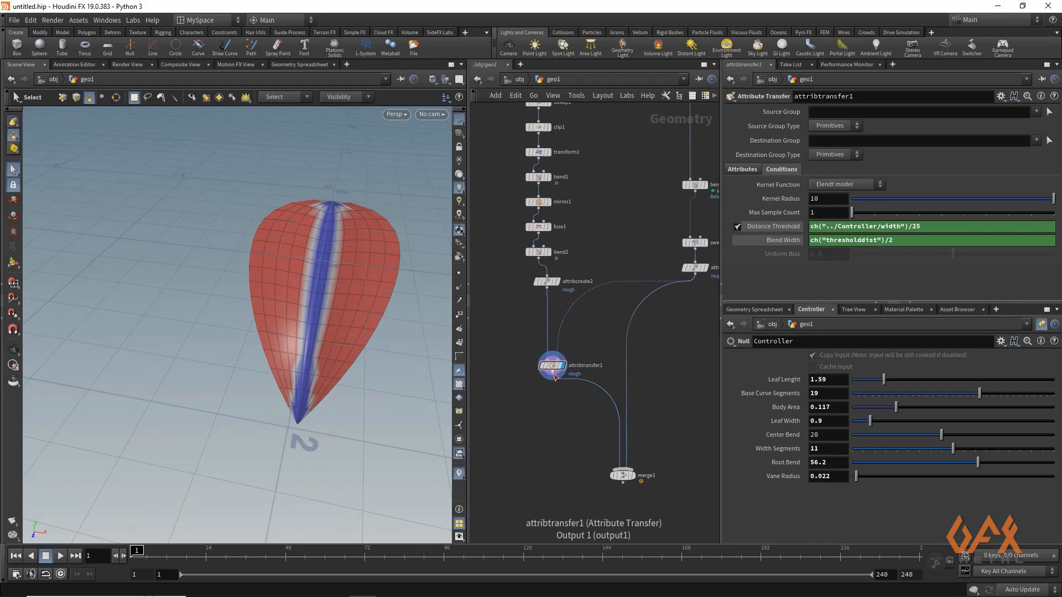
pyautogui.press('Tab')
pyautogui.write('norma')
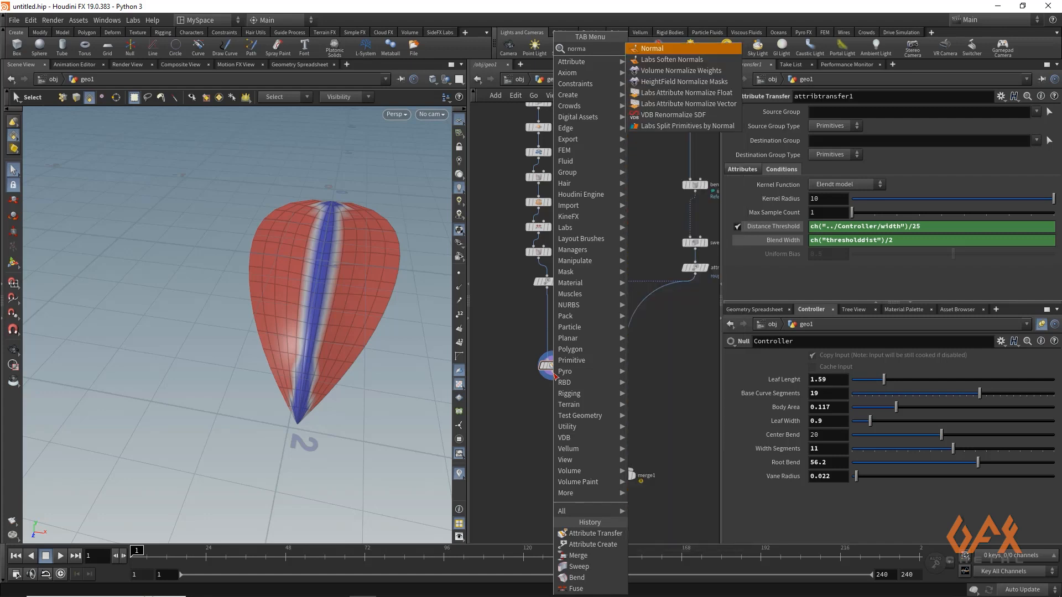
pyautogui.press('Return')
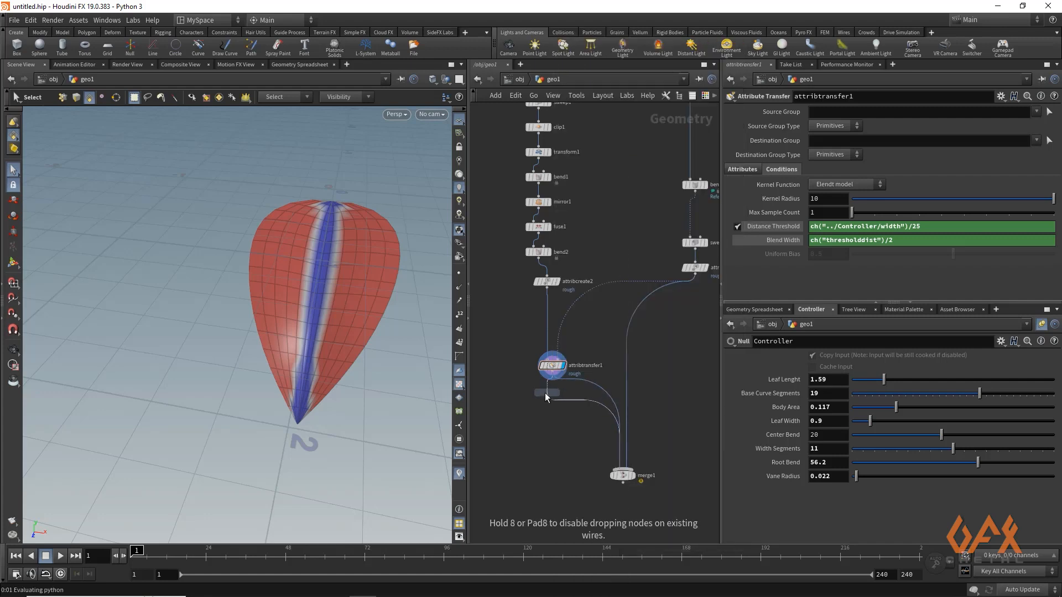
pyautogui.click(546, 393)
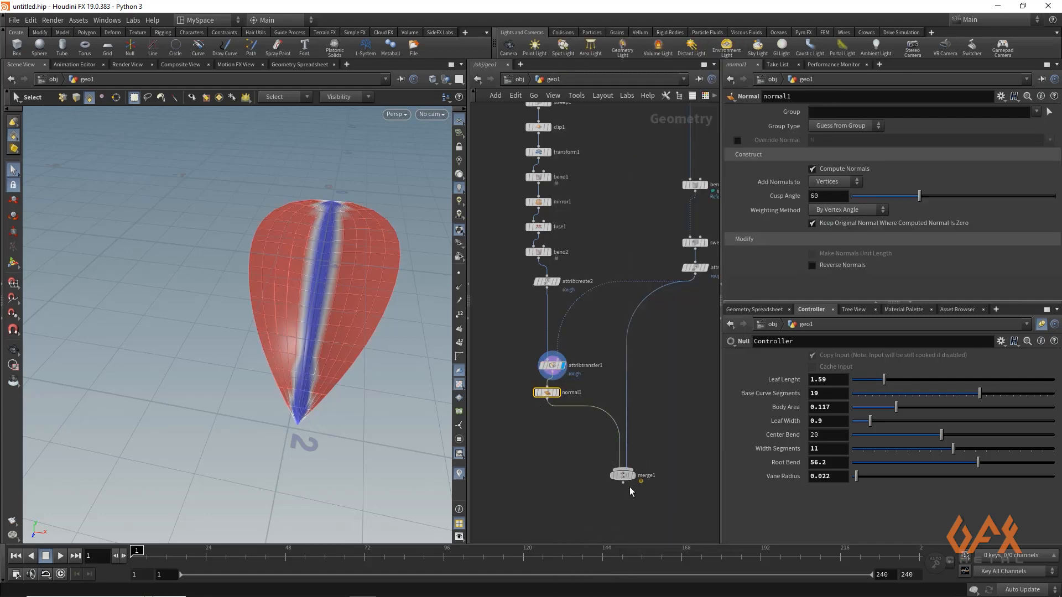
# Move merge1 slightly lower and add an Attribute VOP node to the network.
pyautogui.moveTo(626, 479); pyautogui.dragTo(635, 502)
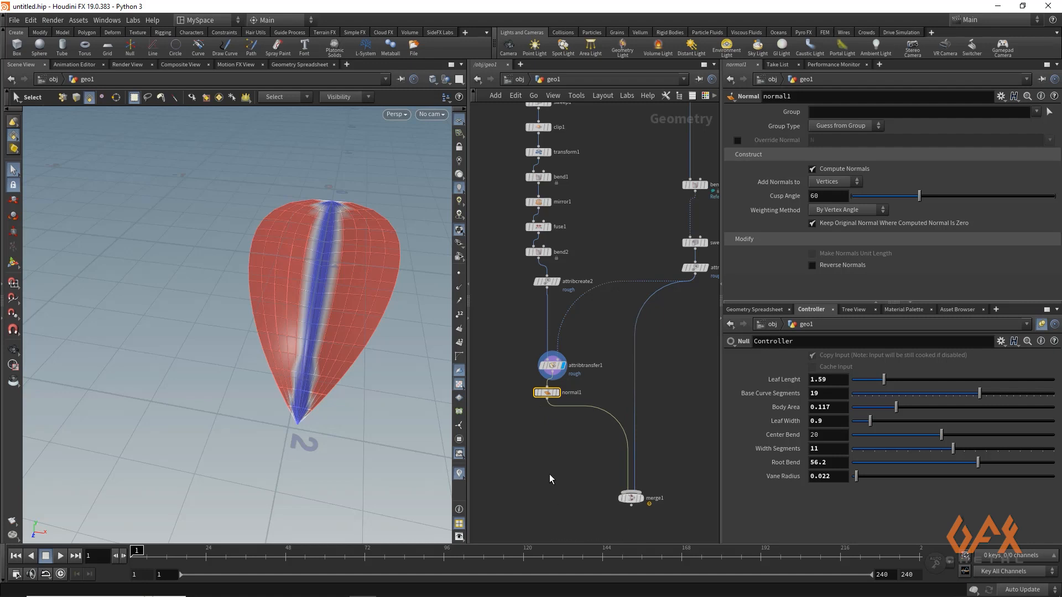
pyautogui.press('Tab')
pyautogui.write('a')
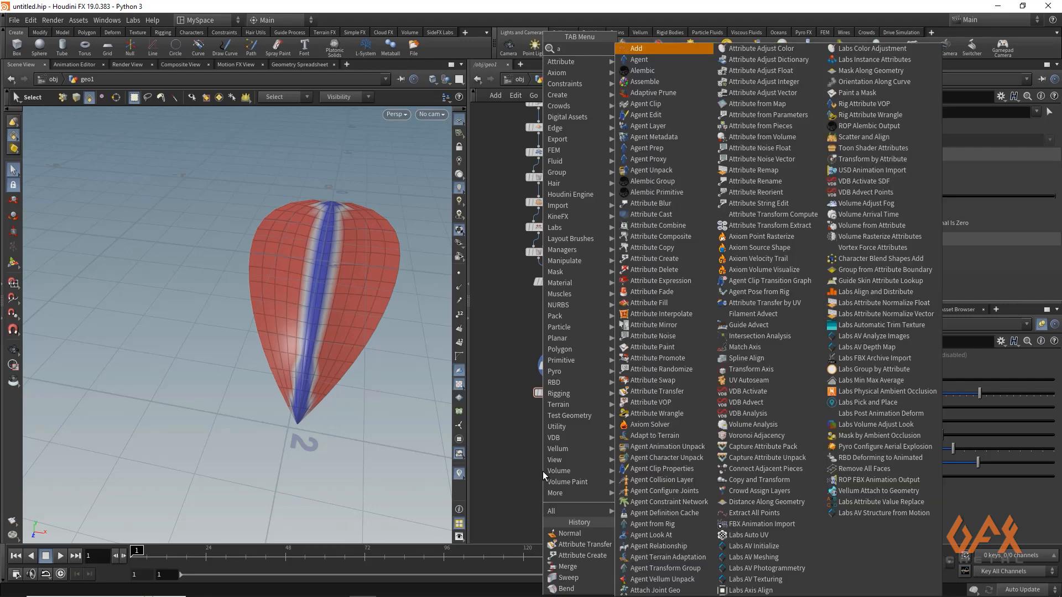
pyautogui.write('ttvop')
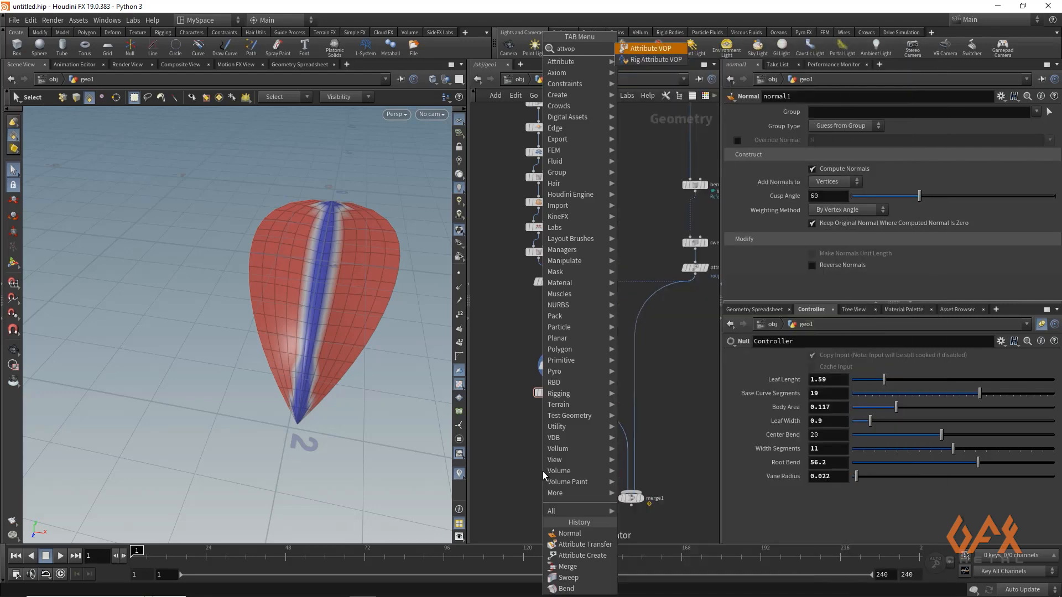
# Add an Attribute VOP node and insert it on the wire between normal1 and the merge node.
pyautogui.press('Return')
pyautogui.click(543, 471)
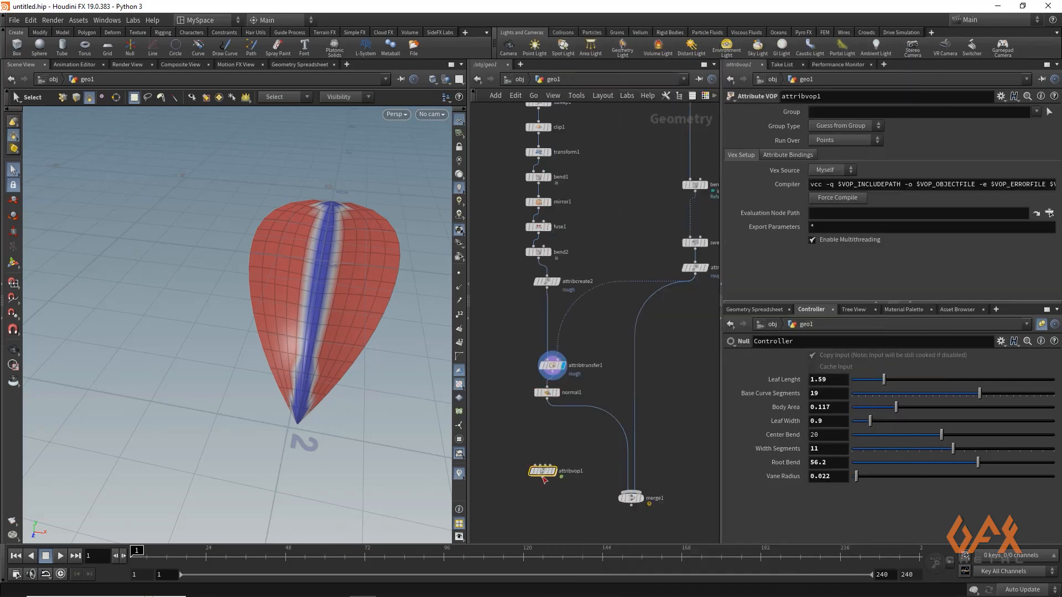
pyautogui.moveTo(543, 476); pyautogui.dragTo(555, 444)
pyautogui.scroll(3, 524, 419)
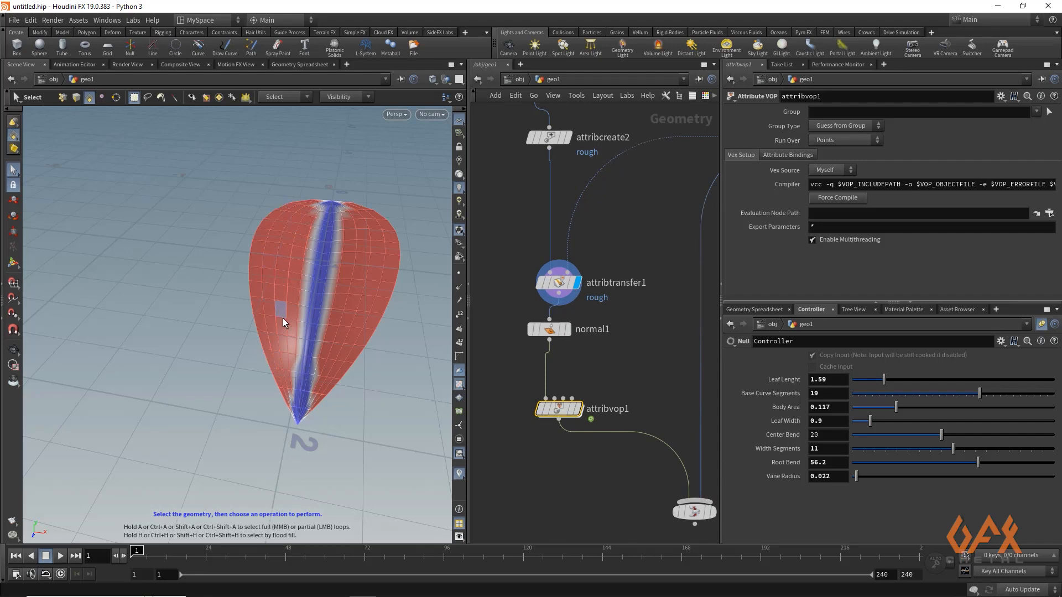
# Inside attribvop1, add an Anti-Aliased Noise node and feed the global P output into its pos input.
pyautogui.doubleClick(559, 410)
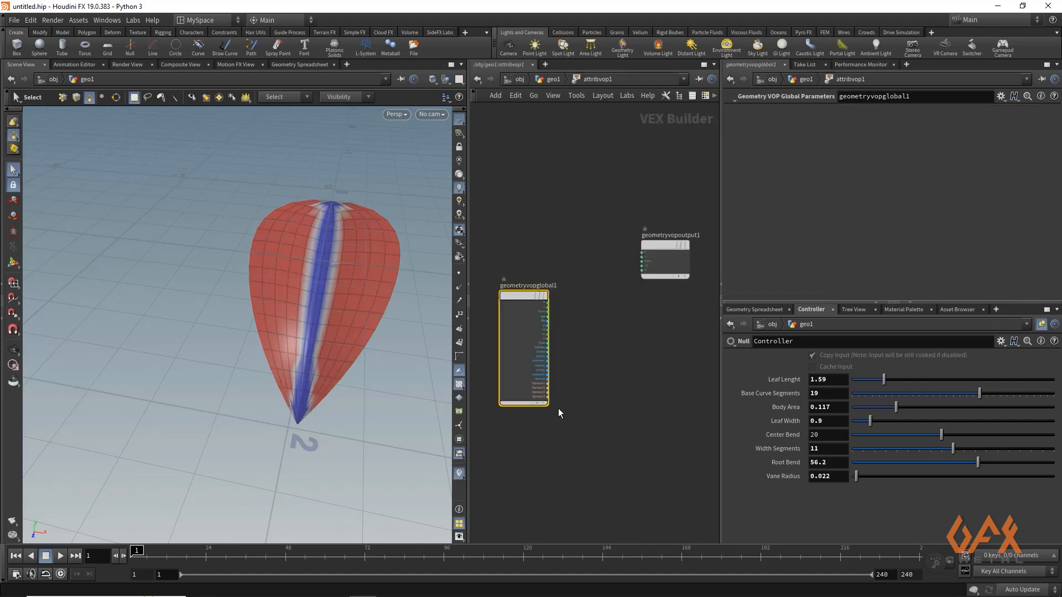
pyautogui.moveTo(583, 376); pyautogui.dragTo(562, 354, button='middle')
pyautogui.scroll(2, 568, 356)
pyautogui.scroll(2, 565, 345)
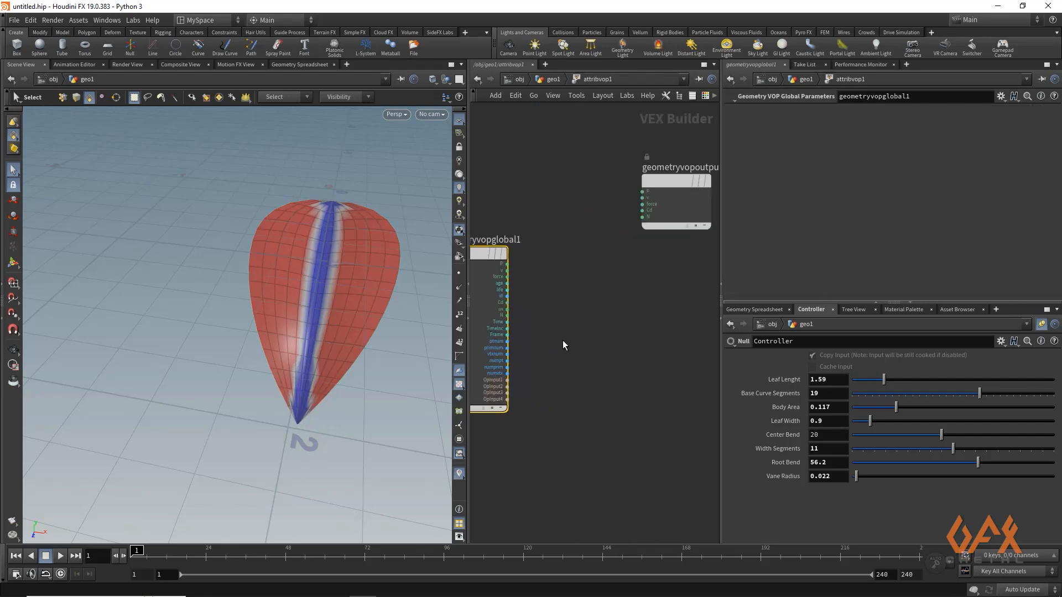
pyautogui.press('Tab')
pyautogui.write('anti')
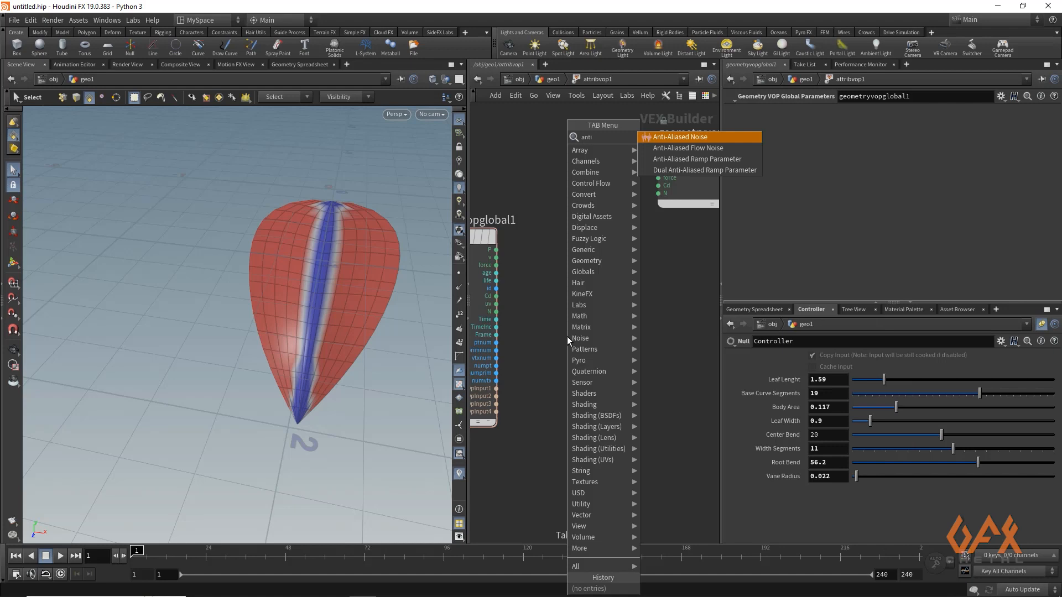
pyautogui.press('Return')
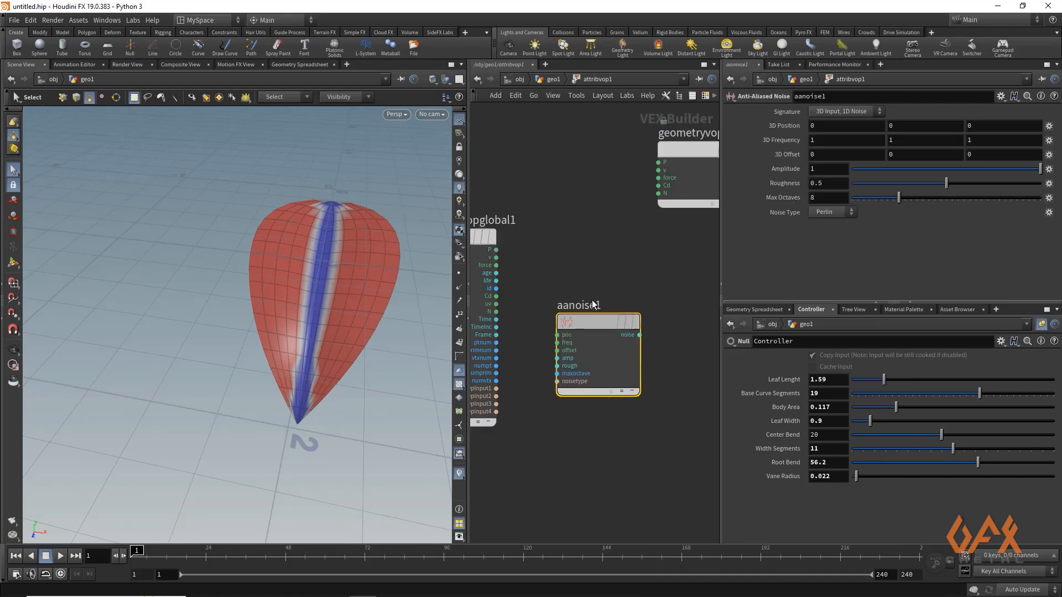
pyautogui.click(581, 305)
pyautogui.moveTo(496, 250); pyautogui.dragTo(571, 307)
pyautogui.moveTo(493, 475); pyautogui.dragTo(556, 416, button='middle')
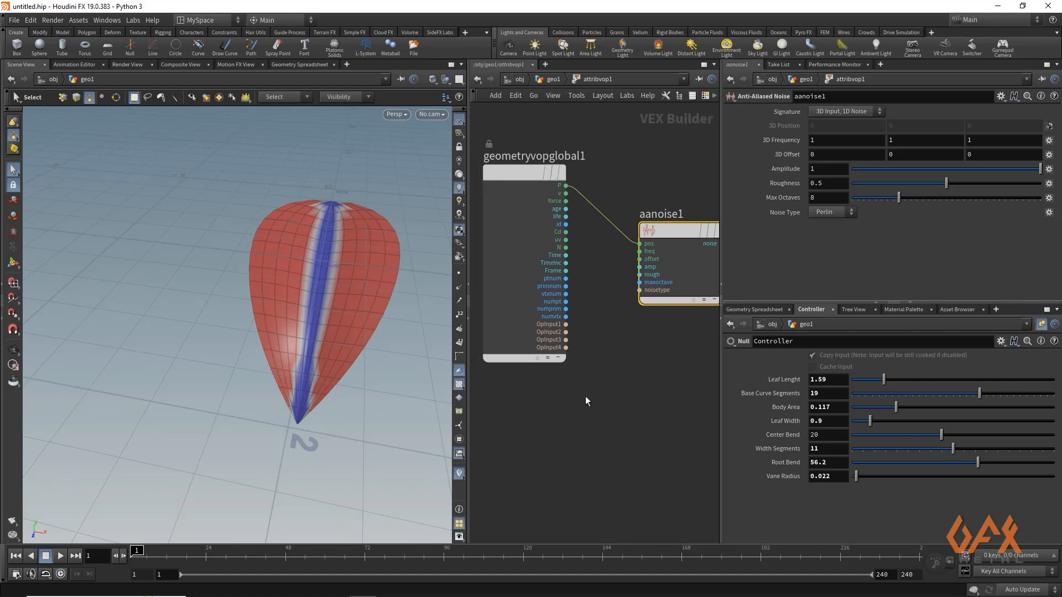
# Add a Bind node that reads the float attribute named rough.
pyautogui.click(576, 426)
pyautogui.press('Tab')
pyautogui.write('bin')
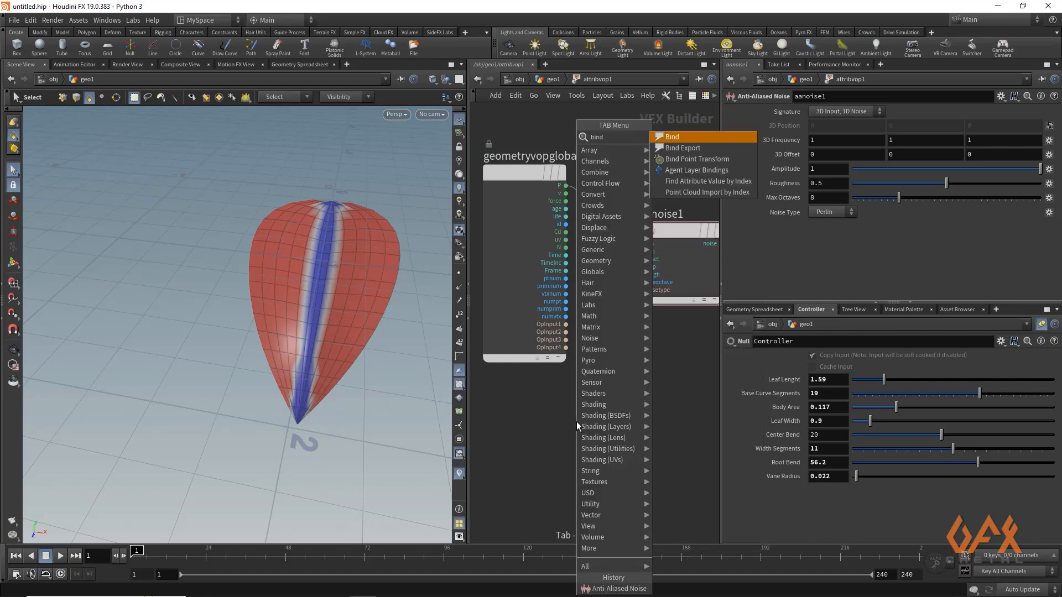
pyautogui.write('d')
pyautogui.press('Return')
pyautogui.click(576, 421)
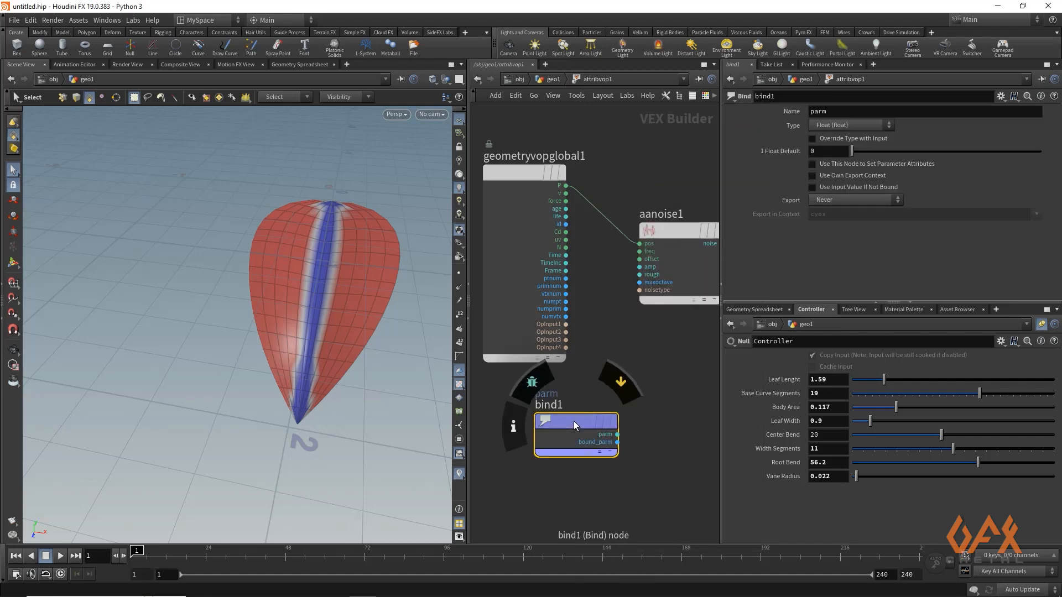
pyautogui.moveTo(844, 111); pyautogui.dragTo(720, 114)
pyautogui.write('r')
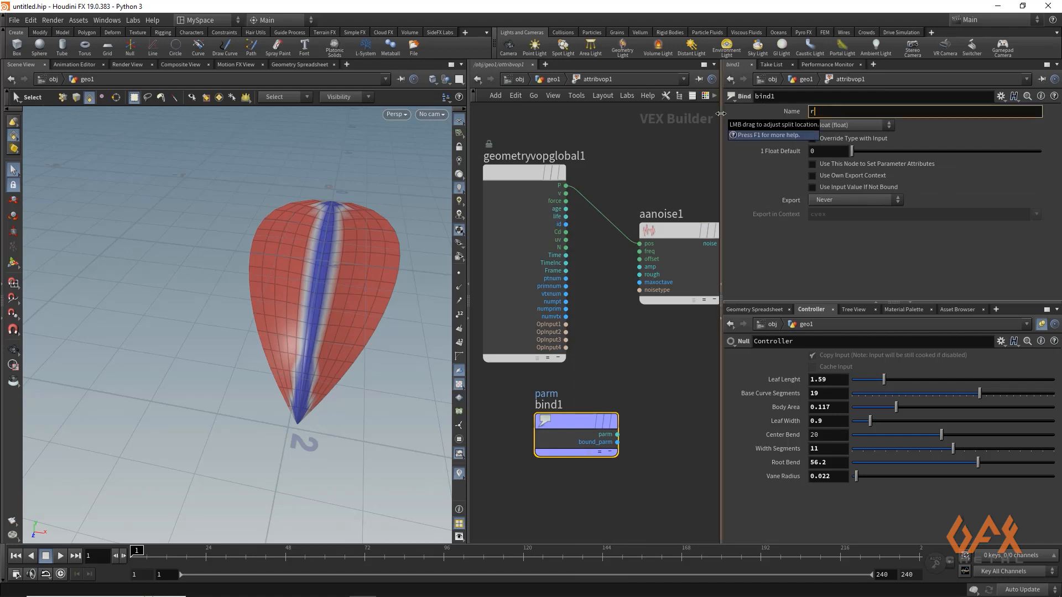
pyautogui.write('ough')
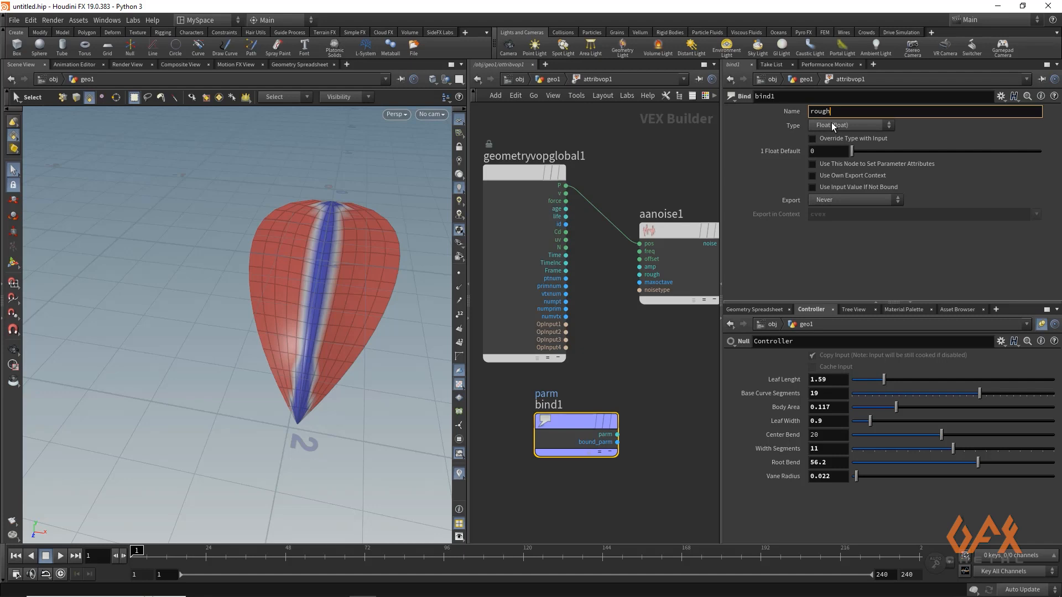
# Add a Multiply node and connect the noise output and the bound rough value to its inputs.
pyautogui.moveTo(606, 365); pyautogui.dragTo(519, 367, button='middle')
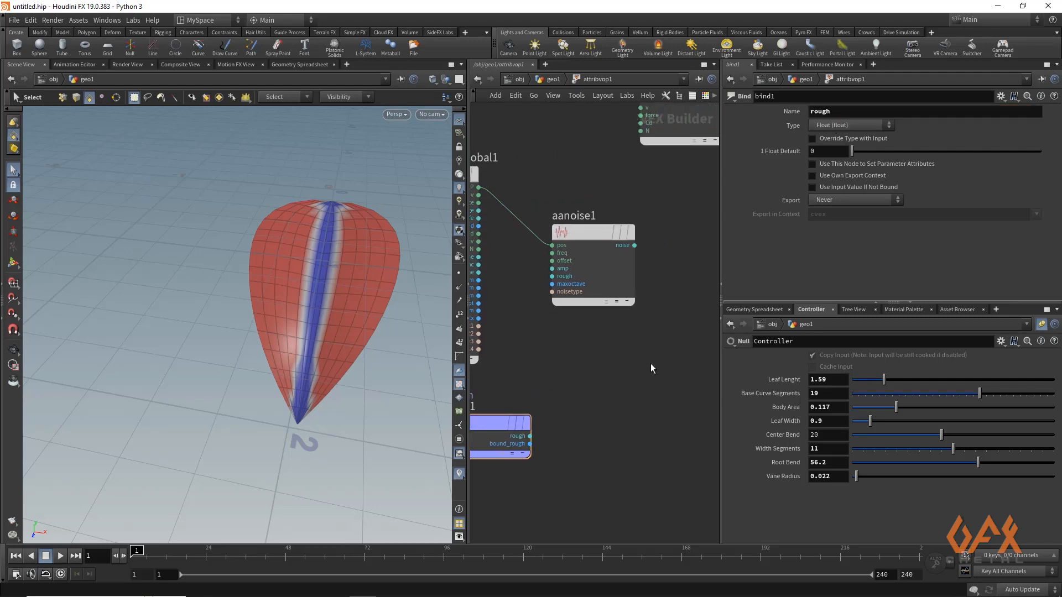
pyautogui.press('Tab')
pyautogui.write('mult')
pyautogui.press('Return')
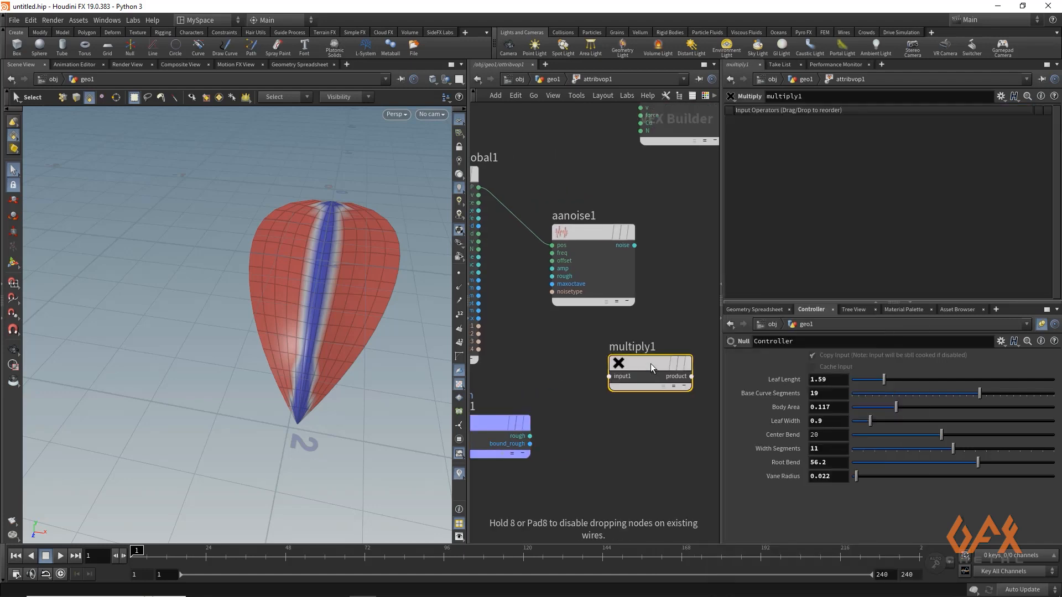
pyautogui.click(680, 352)
pyautogui.moveTo(680, 352); pyautogui.dragTo(719, 326)
pyautogui.moveTo(634, 245); pyautogui.dragTo(650, 349)
pyautogui.moveTo(530, 436); pyautogui.dragTo(650, 356)
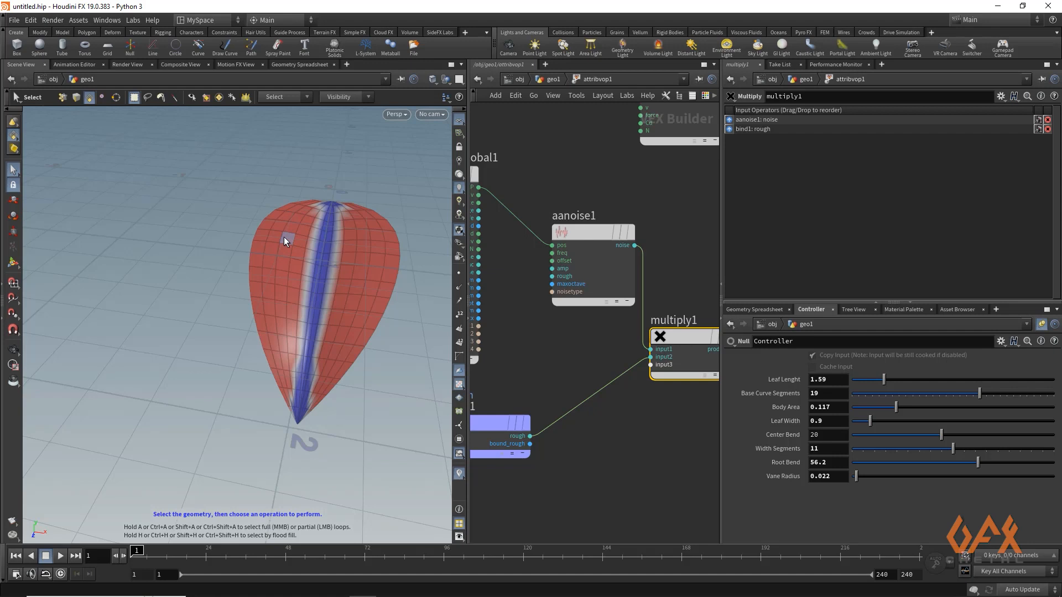
# Shift the geometry output node aside and add a Displace Along Normal node beside the Multiply node.
pyautogui.moveTo(646, 247); pyautogui.dragTo(542, 292, button='middle')
pyautogui.scroll(-1, 595, 288)
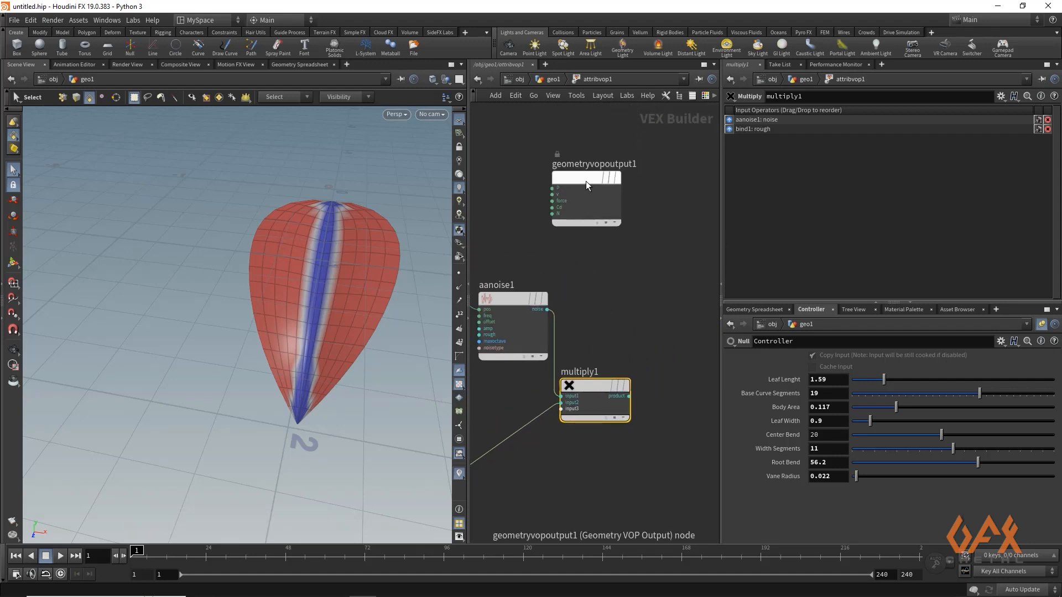
pyautogui.moveTo(586, 181); pyautogui.dragTo(665, 164)
pyautogui.press('Tab')
pyautogui.write('d')
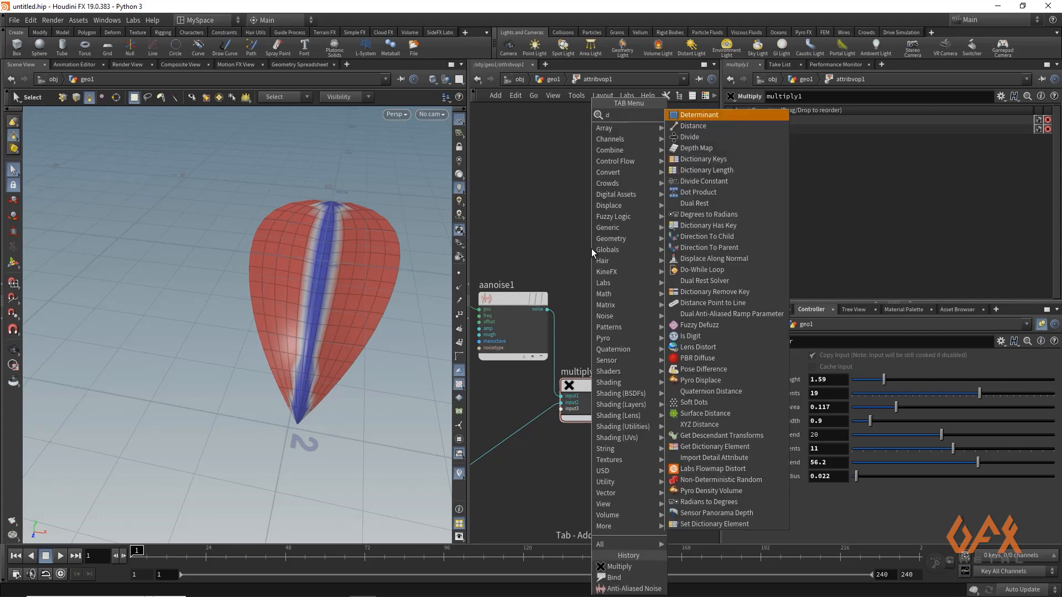
pyautogui.write('is')
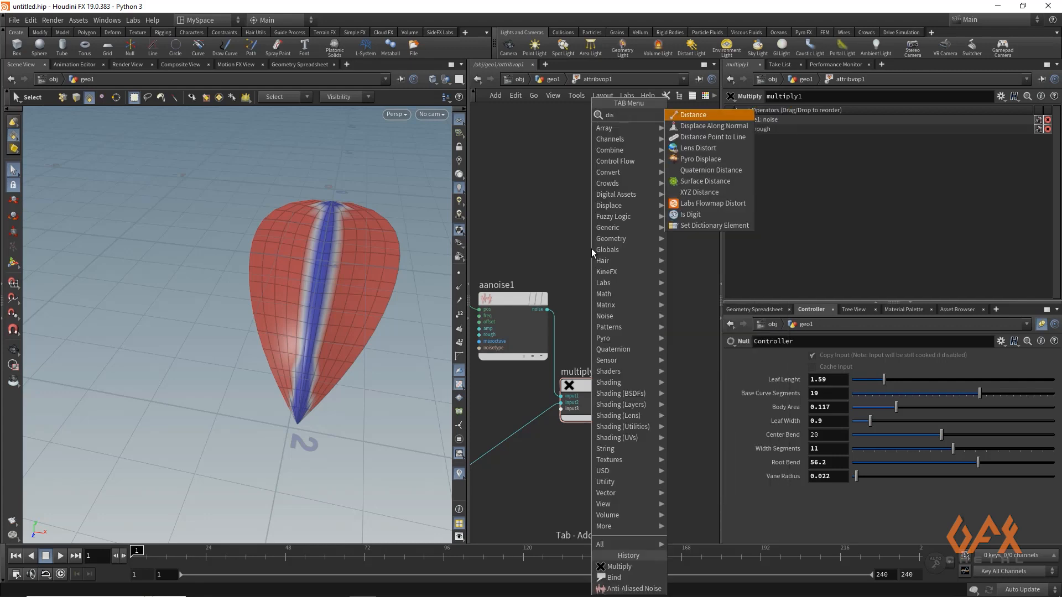
pyautogui.press('Down')
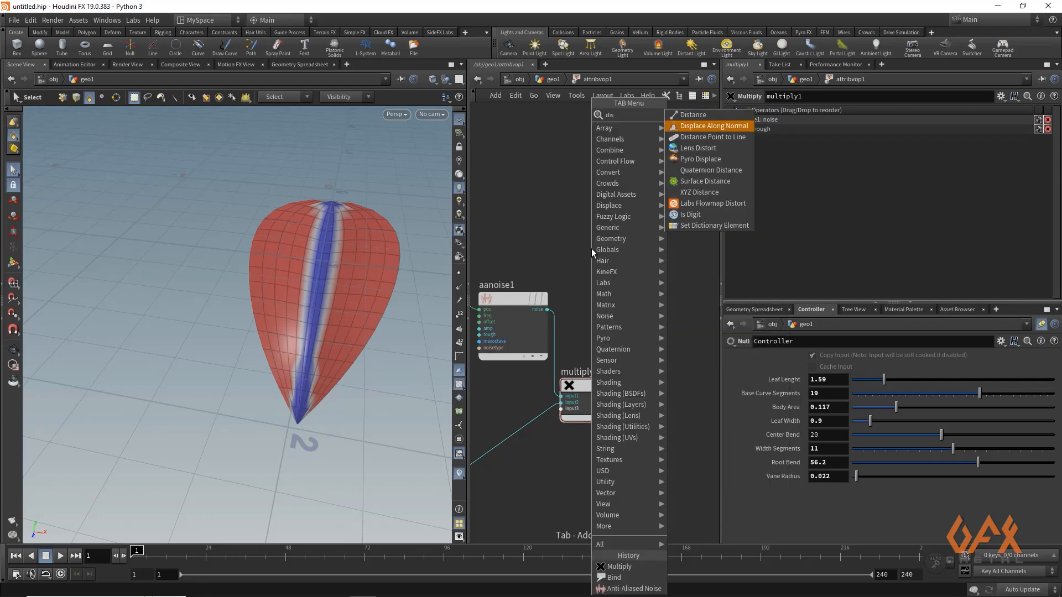
pyautogui.press('Return')
# Wire global P and the Multiply product into the displacement node's P and amount, and its dispP into the geometry output's P.
pyautogui.moveTo(526, 248); pyautogui.dragTo(592, 268, button='middle')
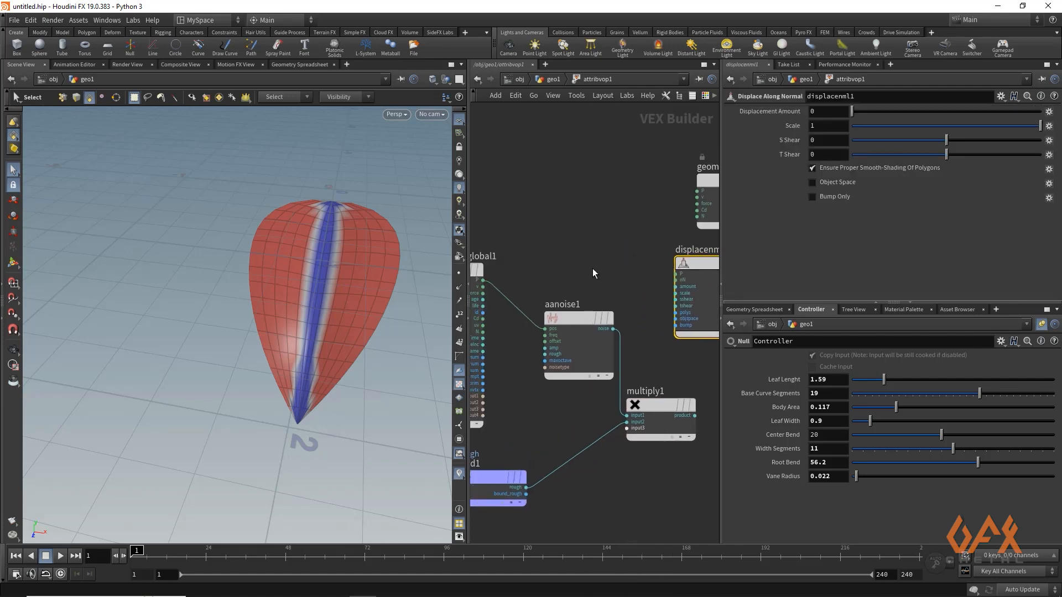
pyautogui.scroll(-1, 591, 267)
pyautogui.moveTo(501, 279); pyautogui.dragTo(663, 273)
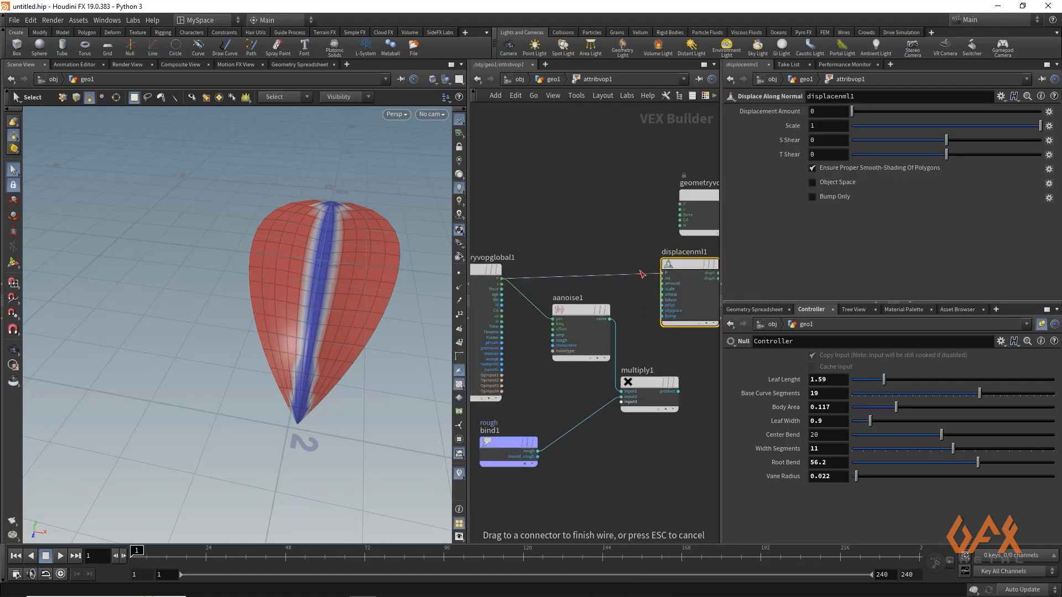
pyautogui.moveTo(655, 322); pyautogui.dragTo(602, 301, button='middle')
pyautogui.scroll(2, 622, 359)
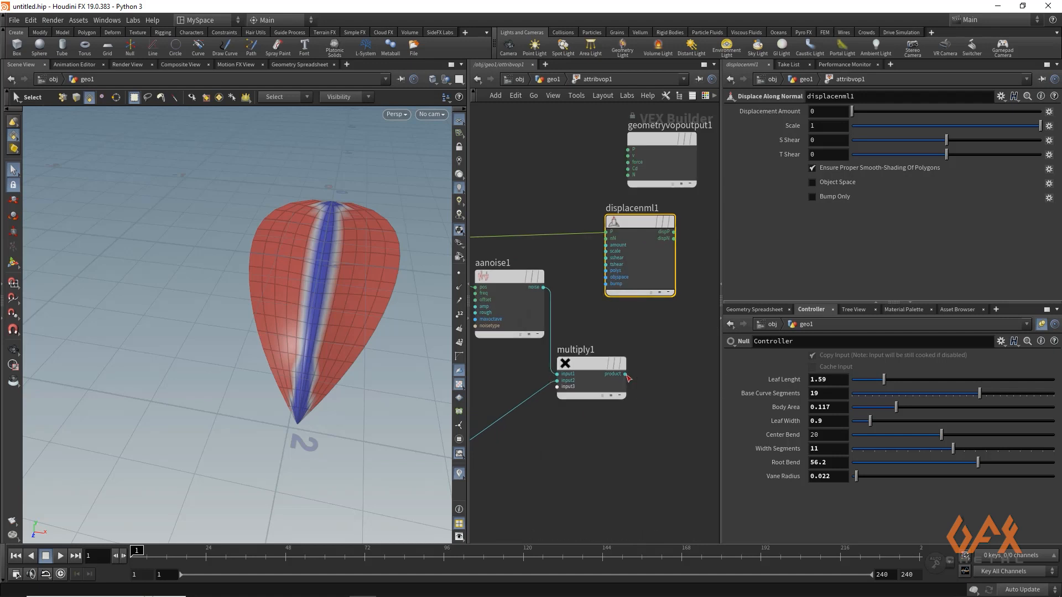
pyautogui.moveTo(626, 375); pyautogui.dragTo(607, 245)
pyautogui.moveTo(563, 161); pyautogui.dragTo(512, 173, button='middle')
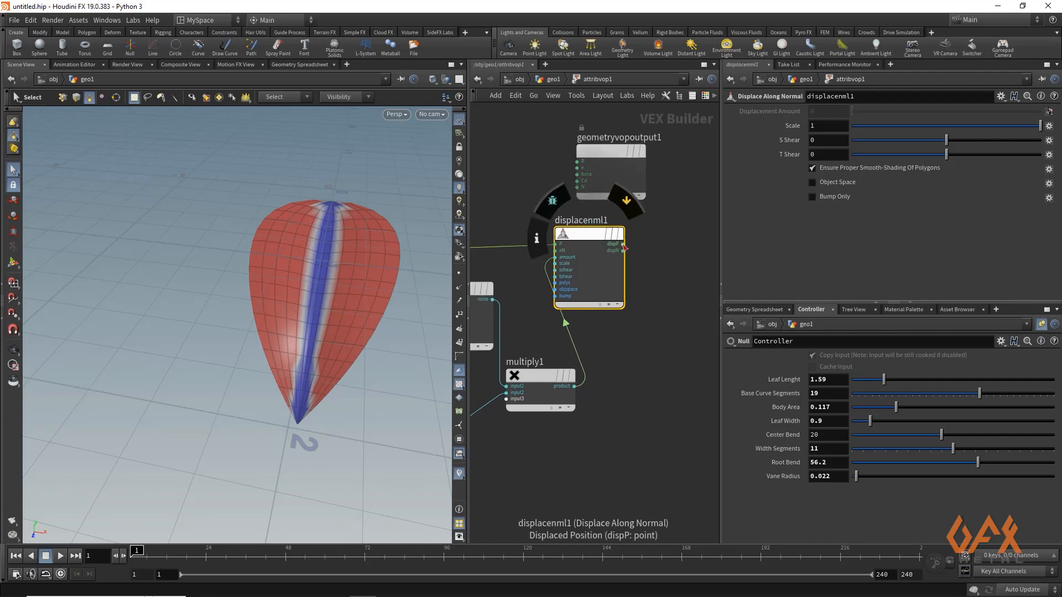
pyautogui.moveTo(623, 244); pyautogui.dragTo(681, 215)
# Return to the geo1 network and display the attribvop1 result to inspect the displaced leaf.
pyautogui.click(545, 79)
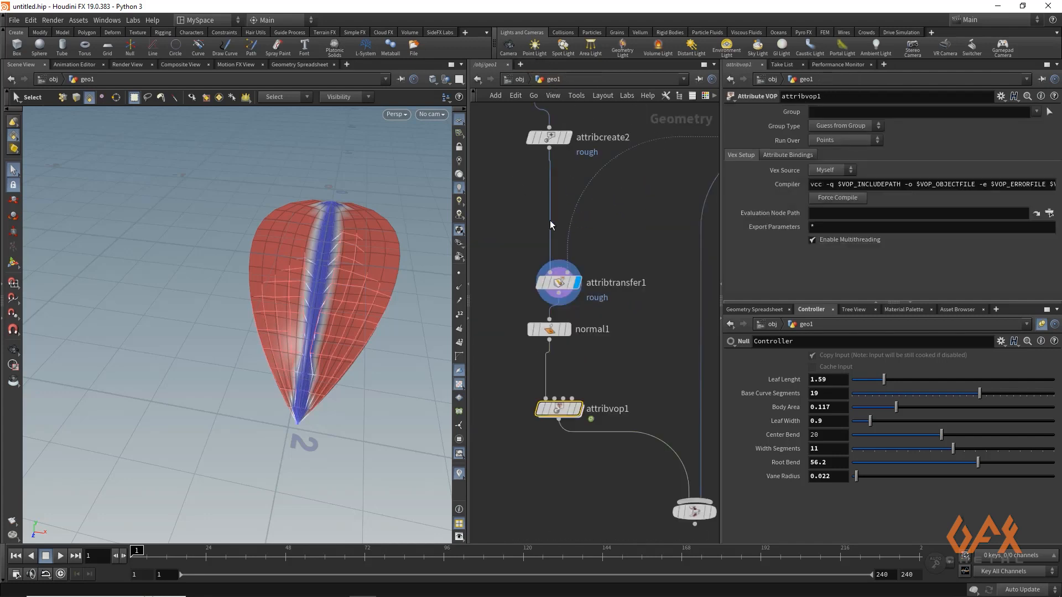
pyautogui.click(579, 407)
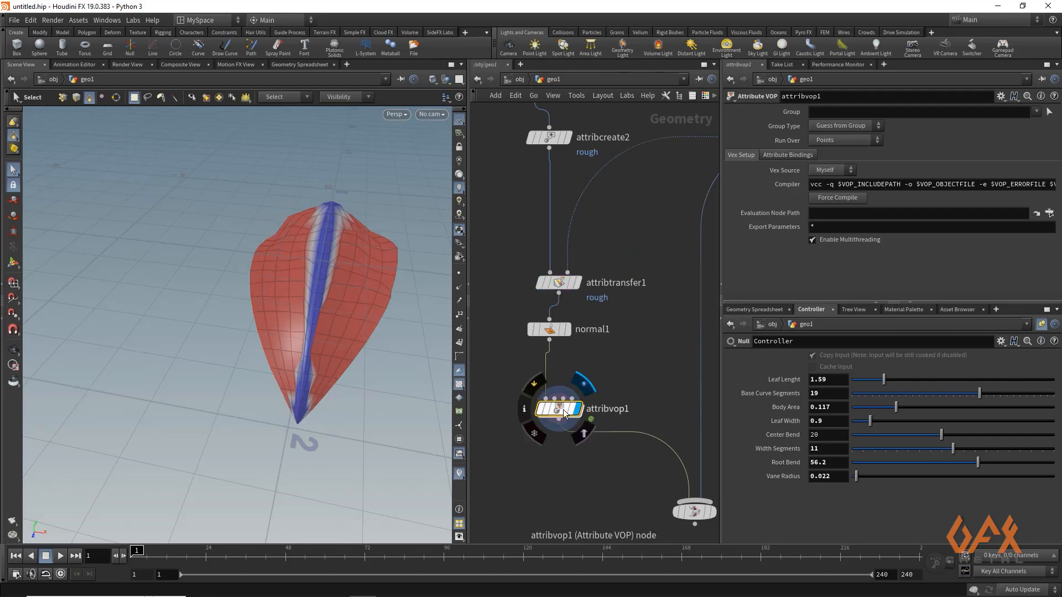
pyautogui.keyDown('alt'); pyautogui.moveTo(237, 226); pyautogui.dragTo(229, 195); pyautogui.keyUp('alt')
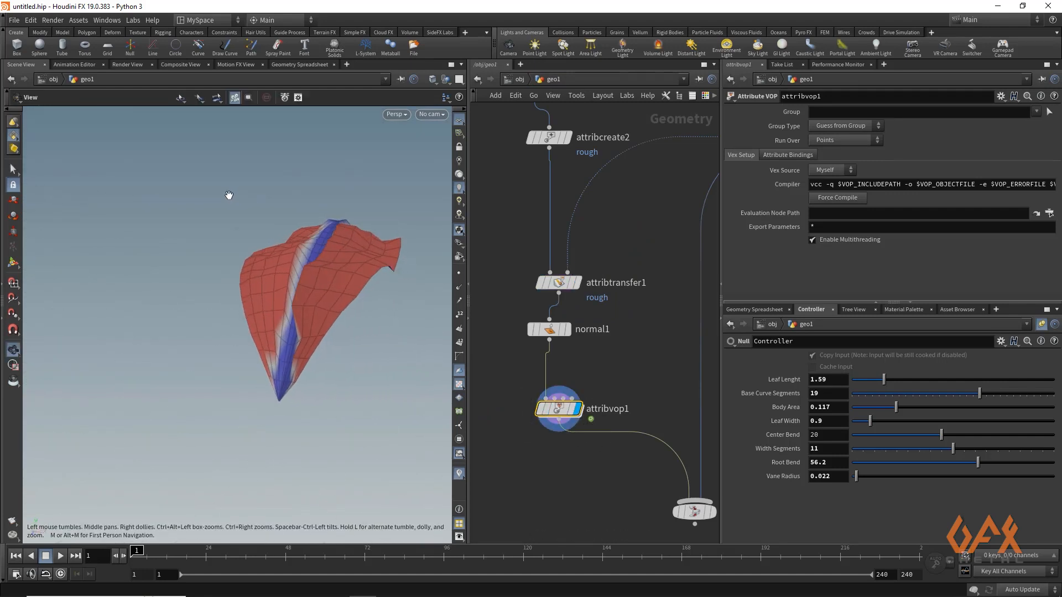
# Inside attribvop1, set the Displace Along Normal scale to 0.114 and promote it as a parameter.
pyautogui.doubleClick(560, 409)
pyautogui.moveTo(515, 296); pyautogui.dragTo(576, 308, button='middle')
pyautogui.scroll(4, 578, 293)
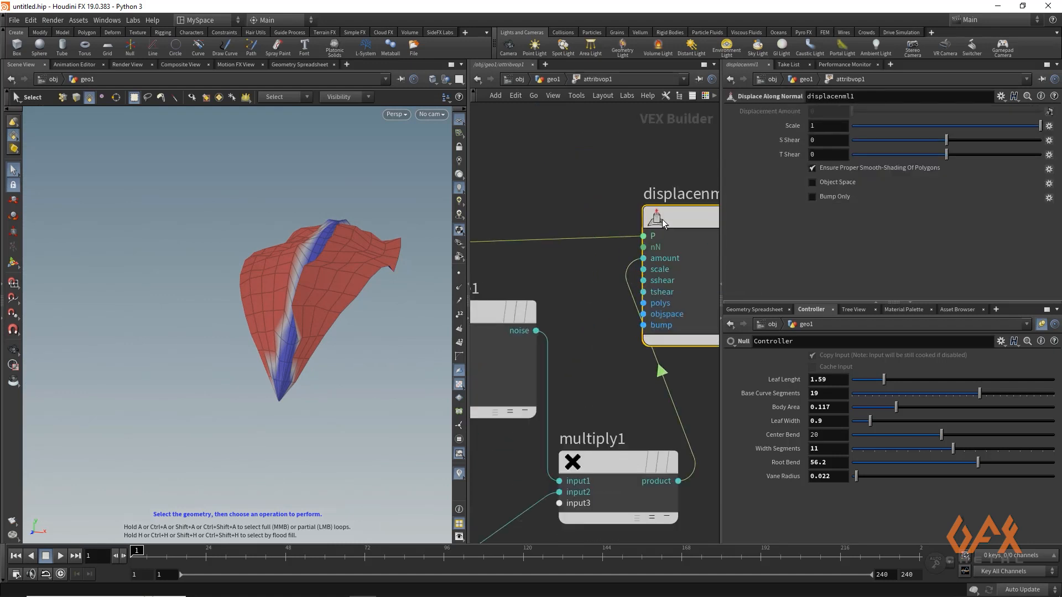
pyautogui.moveTo(1020, 123); pyautogui.dragTo(957, 130)
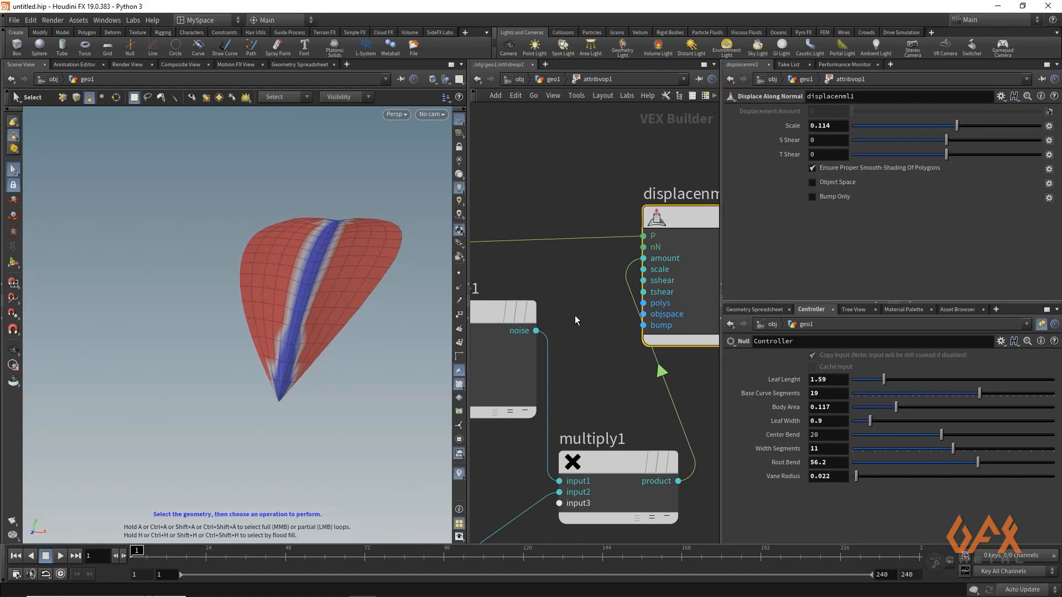
pyautogui.rightClick(645, 270)
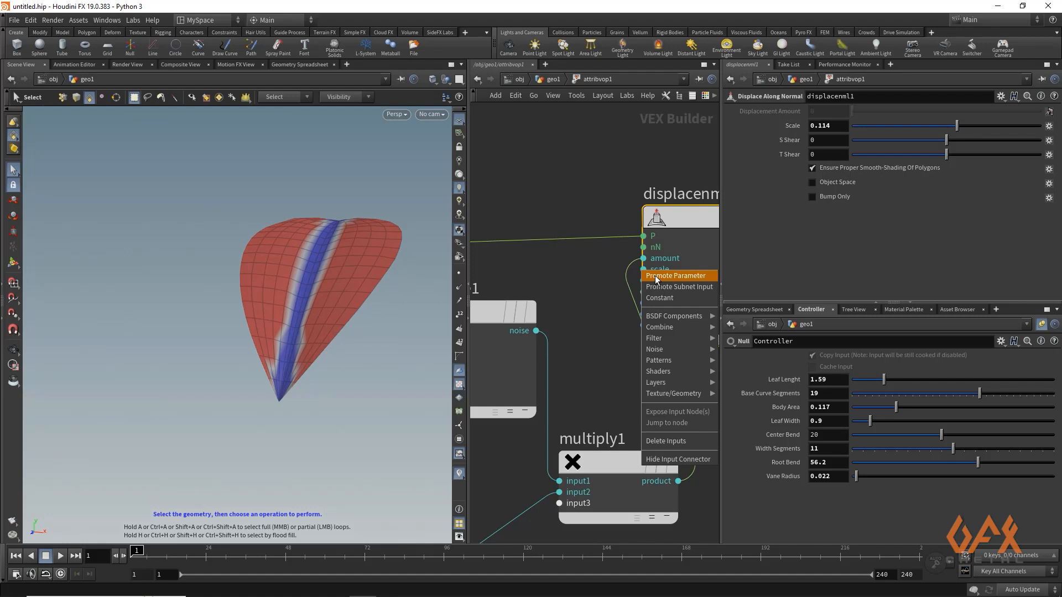
pyautogui.click(657, 277)
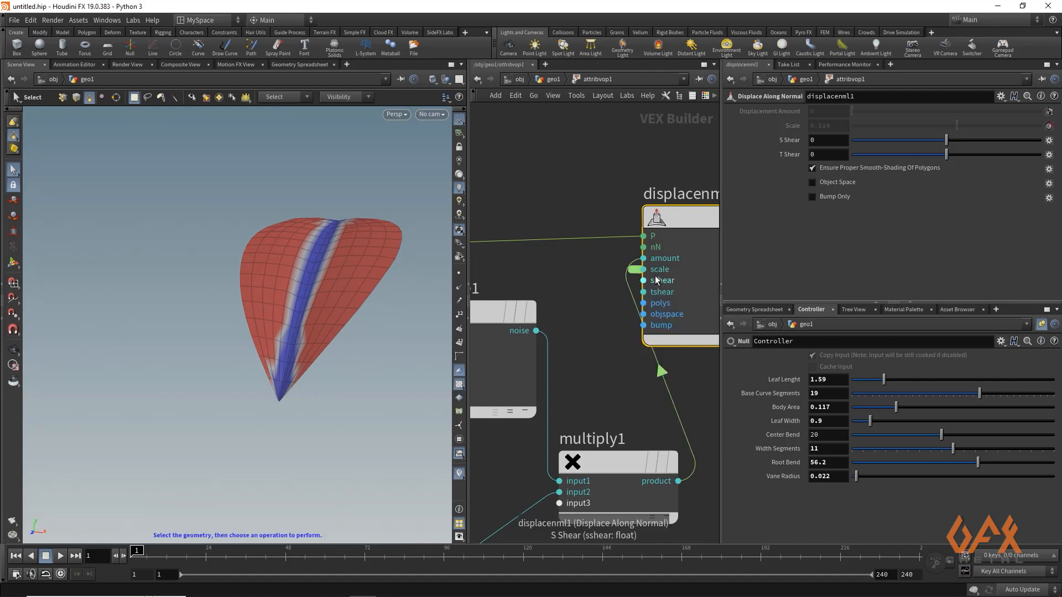
# Promote the Anti-Aliased Noise node's frequency, offset, roughness and amplitude inputs as parameters.
pyautogui.moveTo(601, 276); pyautogui.dragTo(779, 281, button='middle')
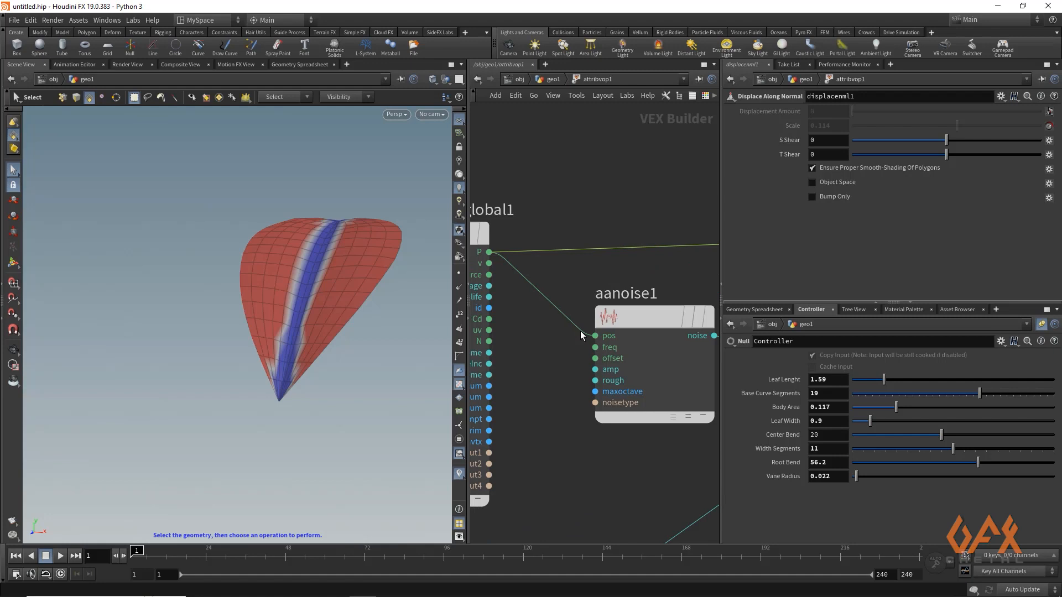
pyautogui.click(651, 318)
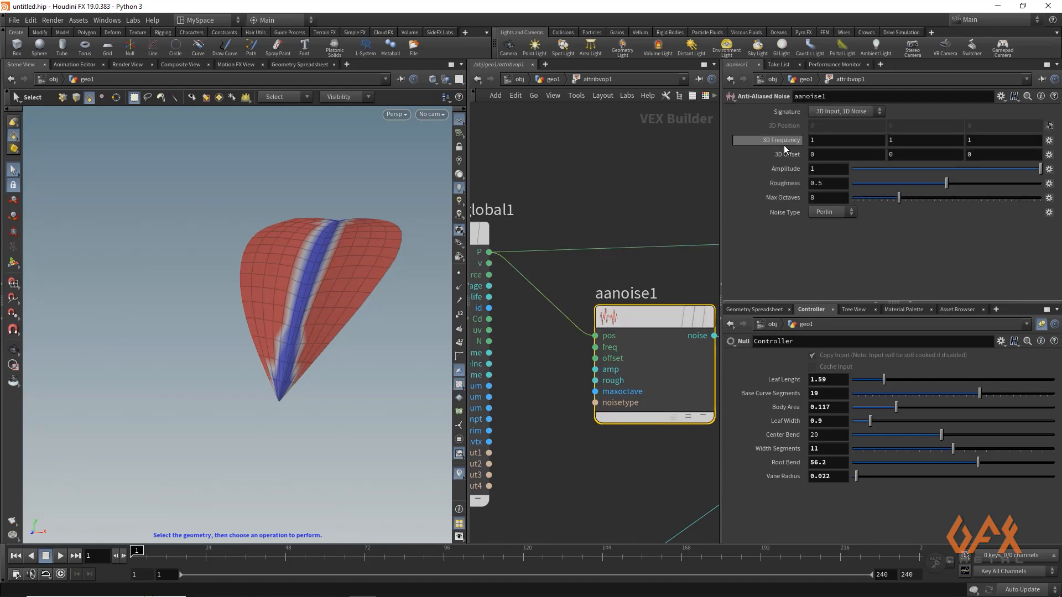
pyautogui.rightClick(595, 349)
pyautogui.click(617, 351)
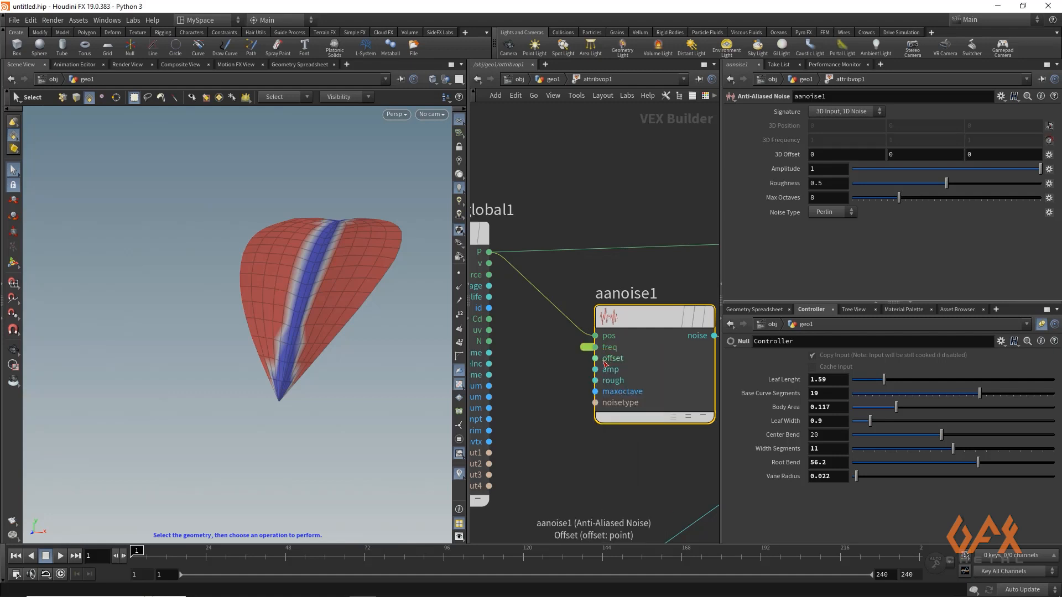
pyautogui.rightClick(594, 359)
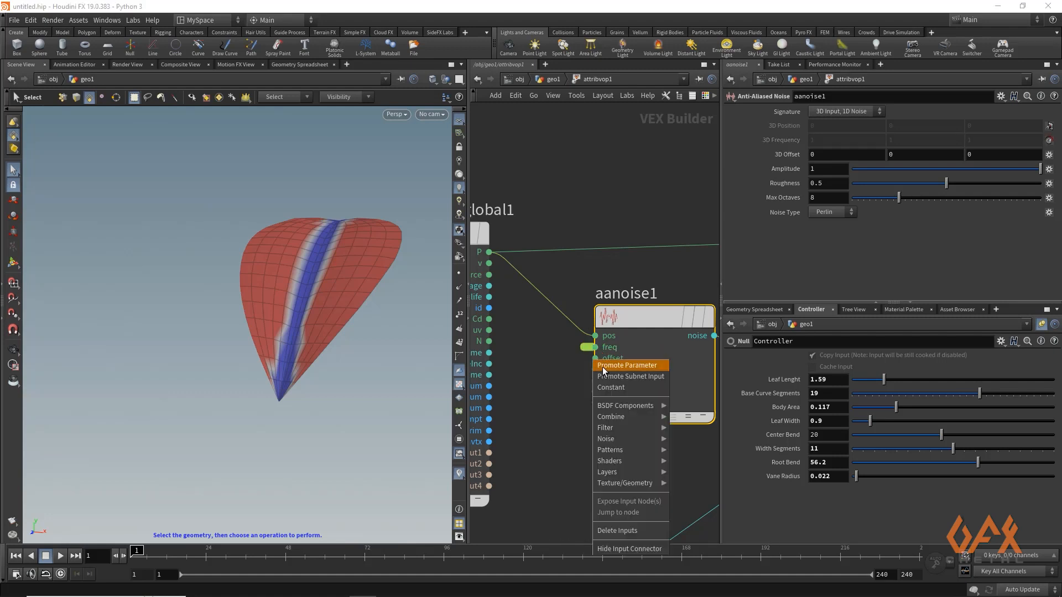
pyautogui.click(614, 363)
pyautogui.rightClick(596, 381)
pyautogui.click(611, 383)
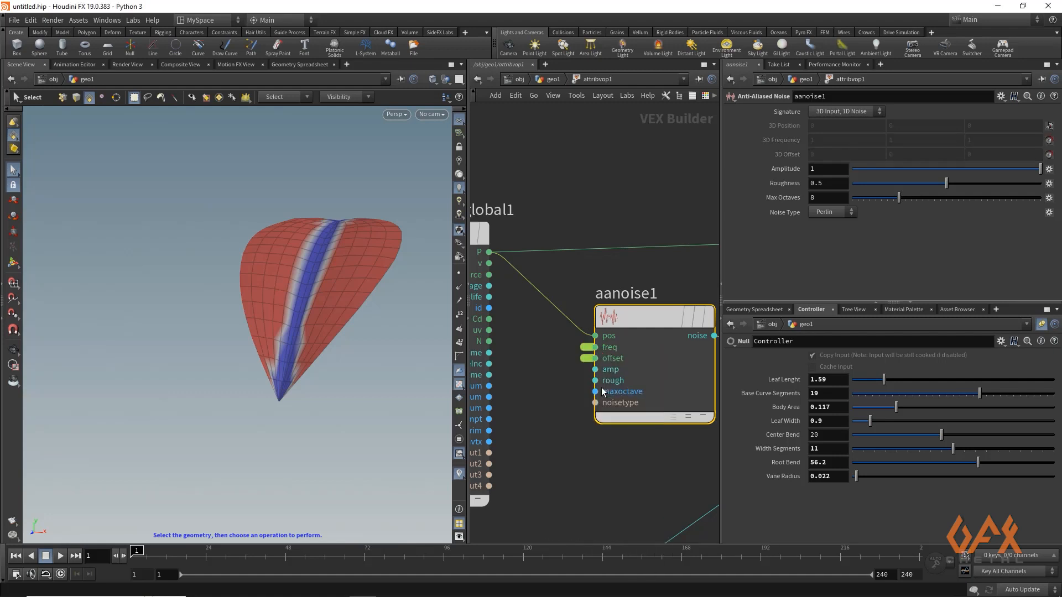
pyautogui.rightClick(596, 371)
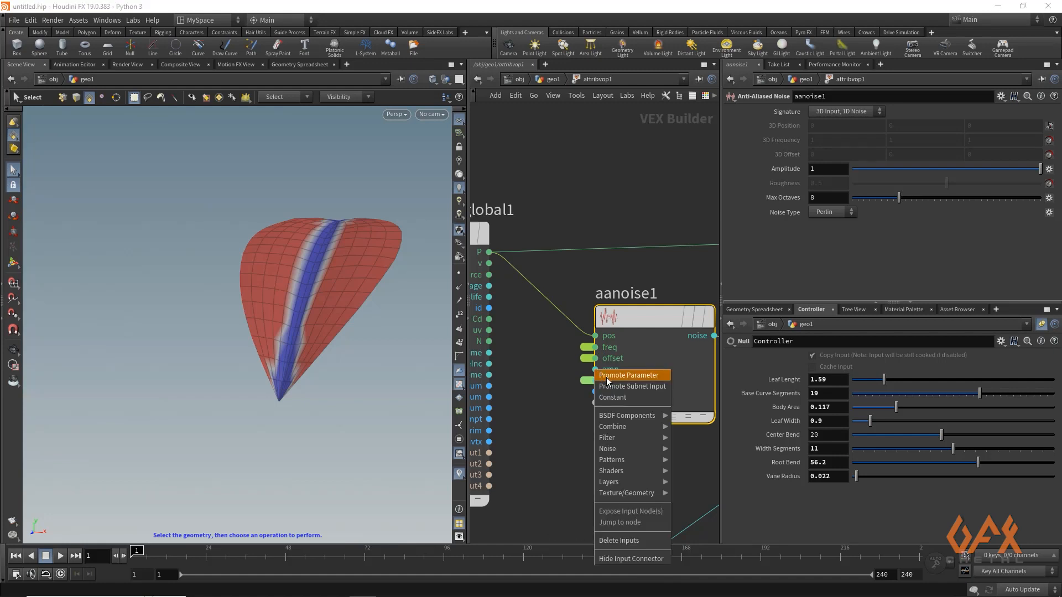
pyautogui.click(615, 374)
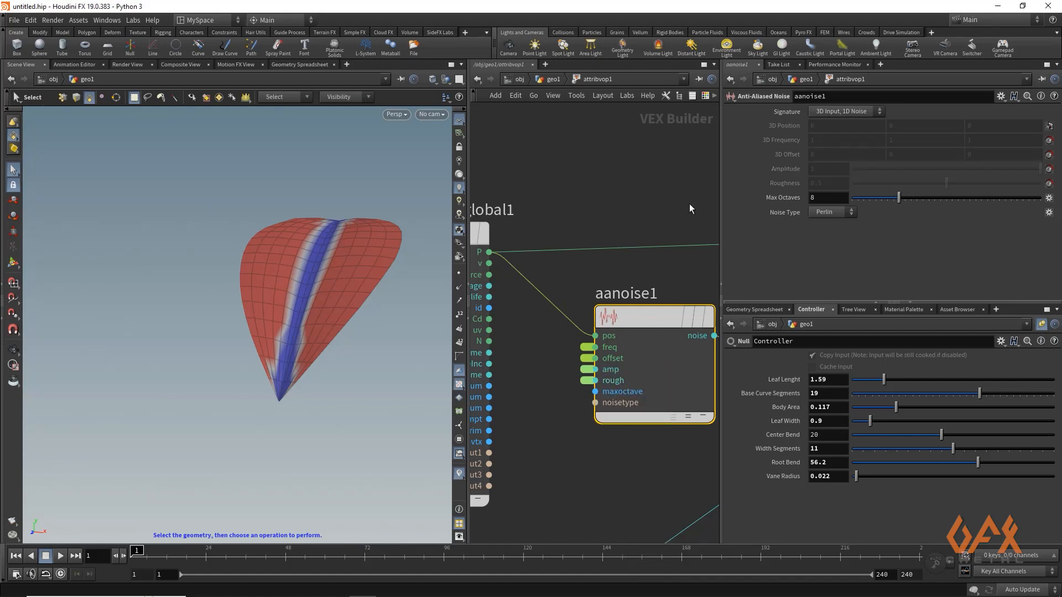
# Return to the geo1 network and set attribvop1's Scale to 0.168, Roughness to 0.61 and Amplitude to 0.789.
pyautogui.click(553, 79)
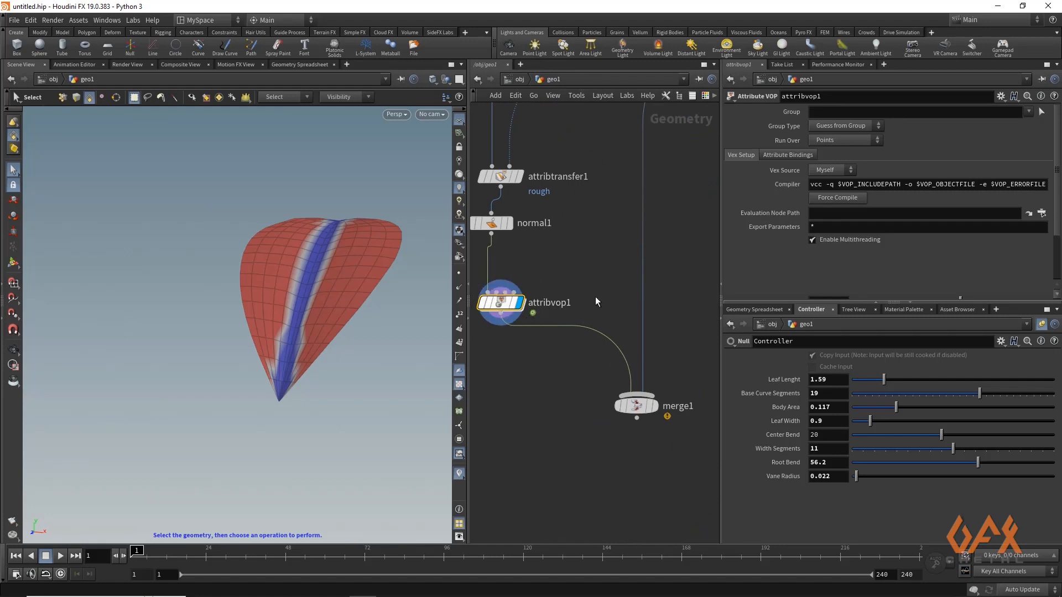
pyautogui.moveTo(1057, 176); pyautogui.dragTo(1061, 237)
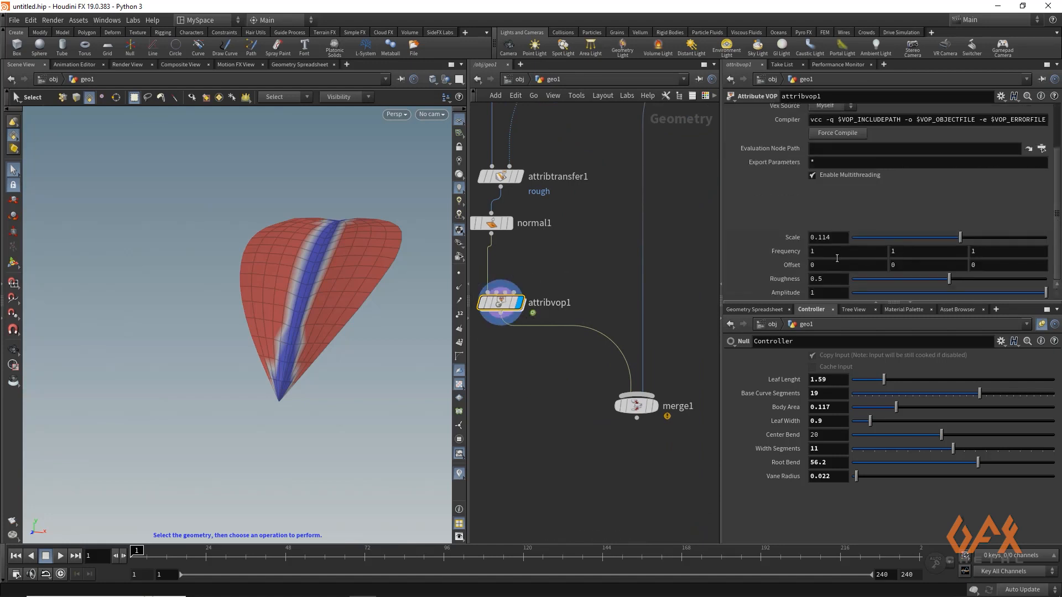
pyautogui.moveTo(947, 277); pyautogui.dragTo(958, 280)
pyautogui.press('Escape')
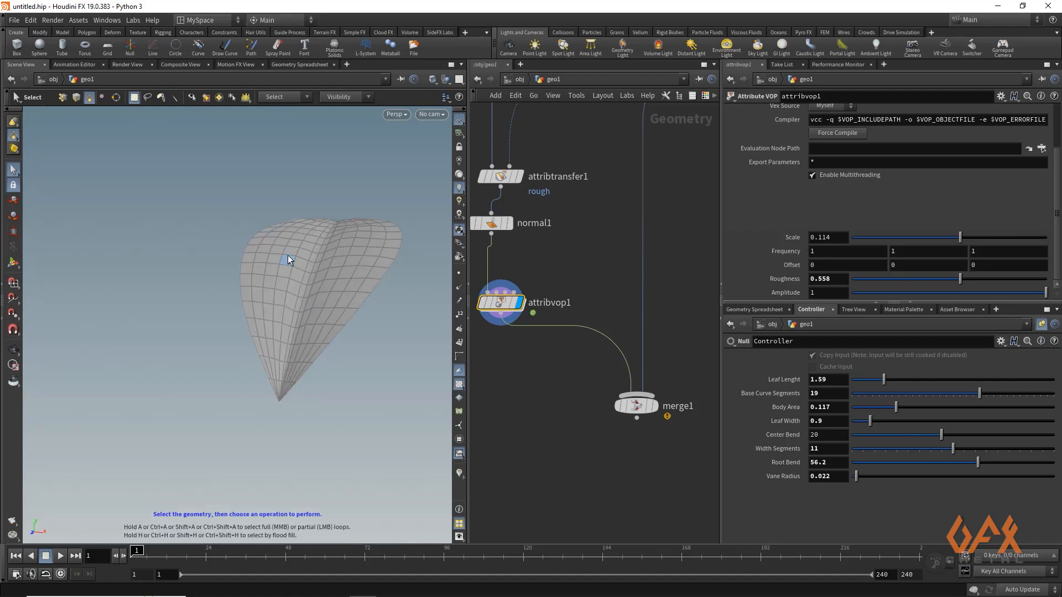
pyautogui.moveTo(288, 254); pyautogui.dragTo(398, 273)
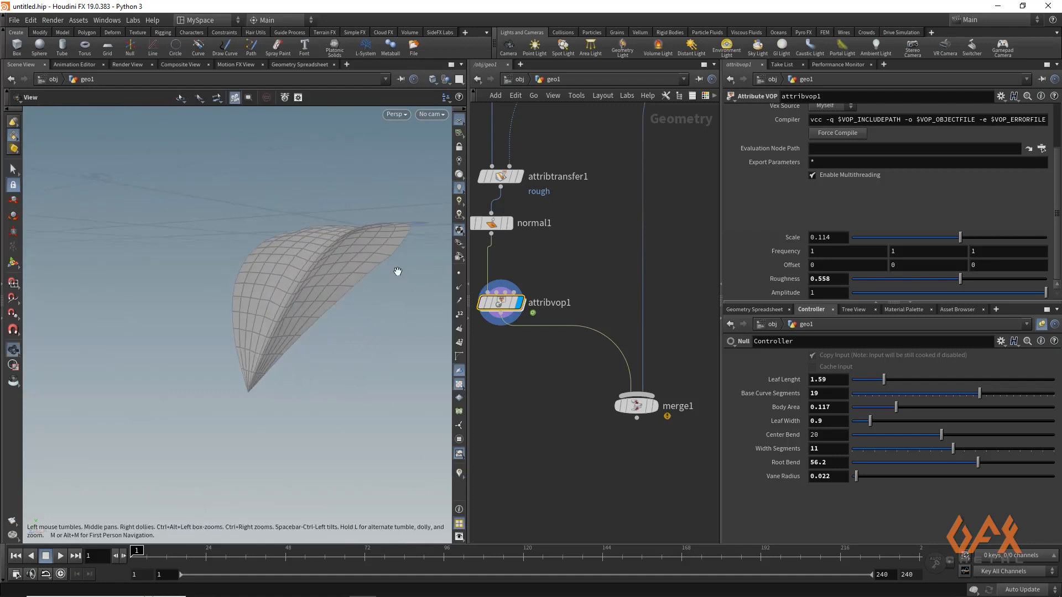
pyautogui.press('s')
pyautogui.moveTo(962, 240)
pyautogui.mouseDown()
pyautogui.moveTo(982, 238)
pyautogui.moveTo(964, 237)
pyautogui.mouseUp()
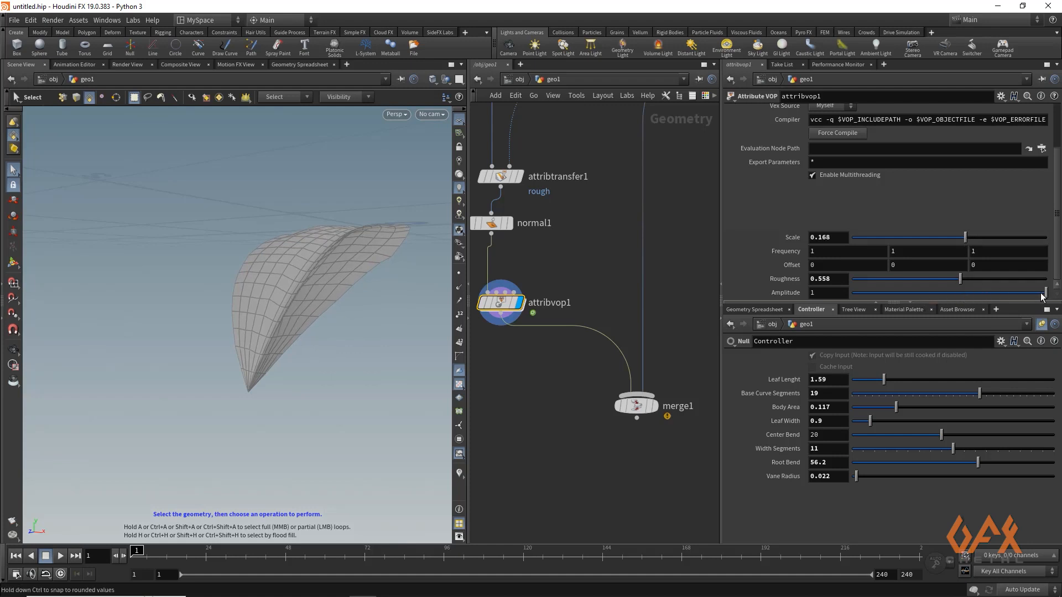
pyautogui.moveTo(1042, 297); pyautogui.dragTo(1024, 295)
pyautogui.moveTo(961, 280)
pyautogui.mouseDown()
pyautogui.moveTo(944, 281)
pyautogui.moveTo(982, 281)
pyautogui.moveTo(970, 281)
pyautogui.mouseUp()
pyautogui.press('Escape')
pyautogui.moveTo(367, 236)
pyautogui.mouseDown()
pyautogui.moveTo(332, 247)
pyautogui.moveTo(356, 252)
pyautogui.mouseUp()
# Display the merge1 result and inspect the displaced leaf together with its stem.
pyautogui.click(659, 382)
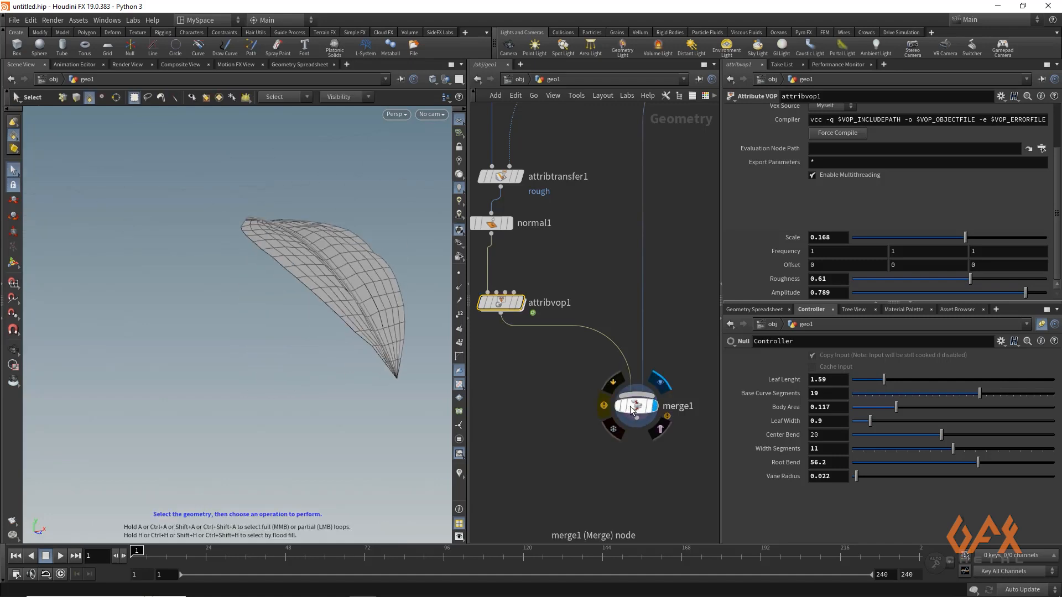
pyautogui.click(632, 407)
pyautogui.press('Escape')
pyautogui.moveTo(268, 230); pyautogui.dragTo(271, 314)
# Insert a UV Flatten node between normal1 and attribvop1 and check the checker pattern on the leaf.
pyautogui.moveTo(525, 252); pyautogui.dragTo(586, 318, button='middle')
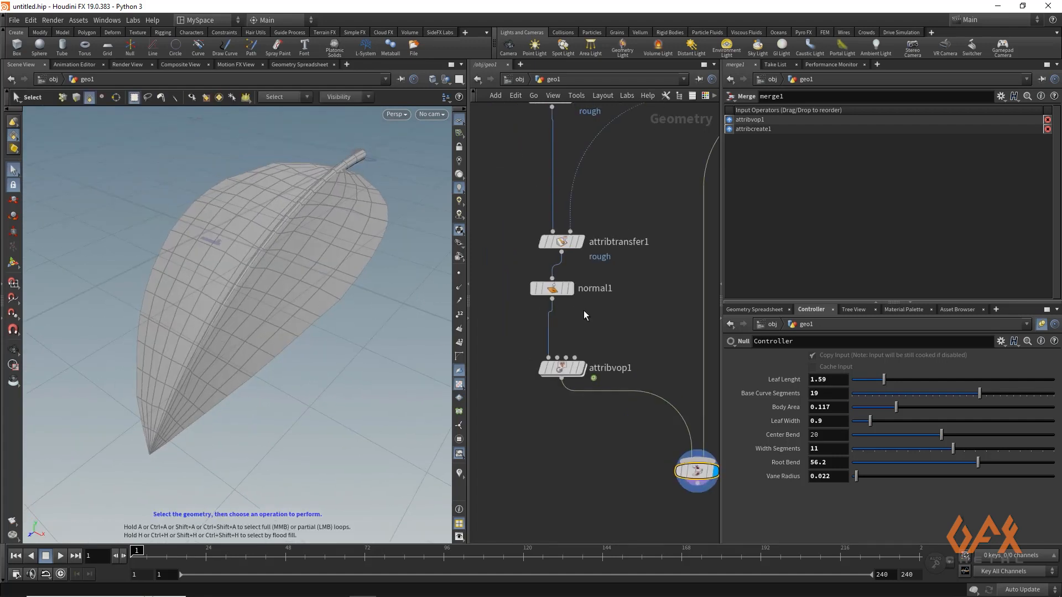
pyautogui.press('Tab')
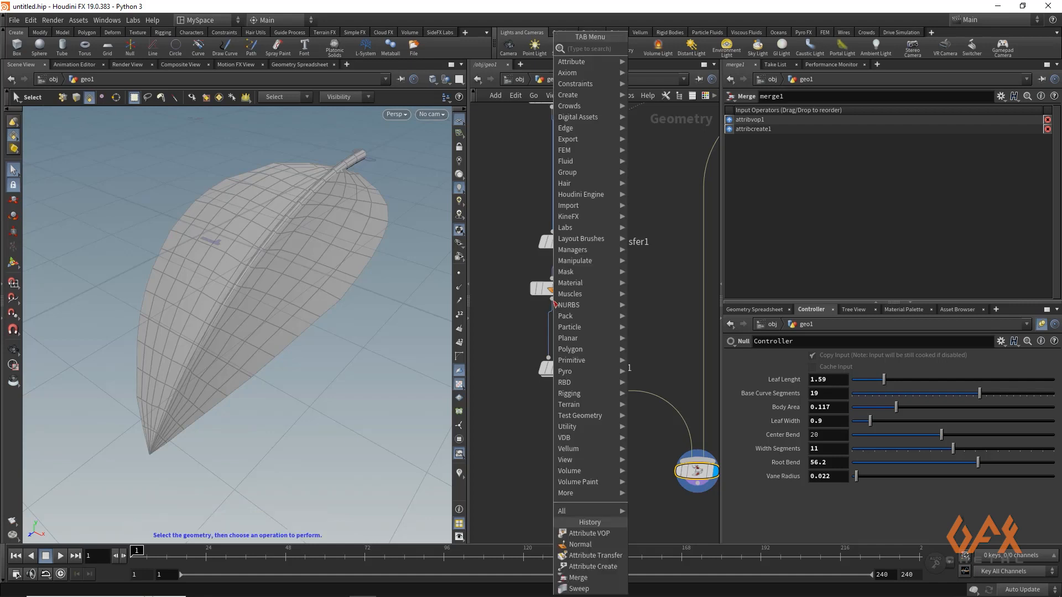
pyautogui.write('uv')
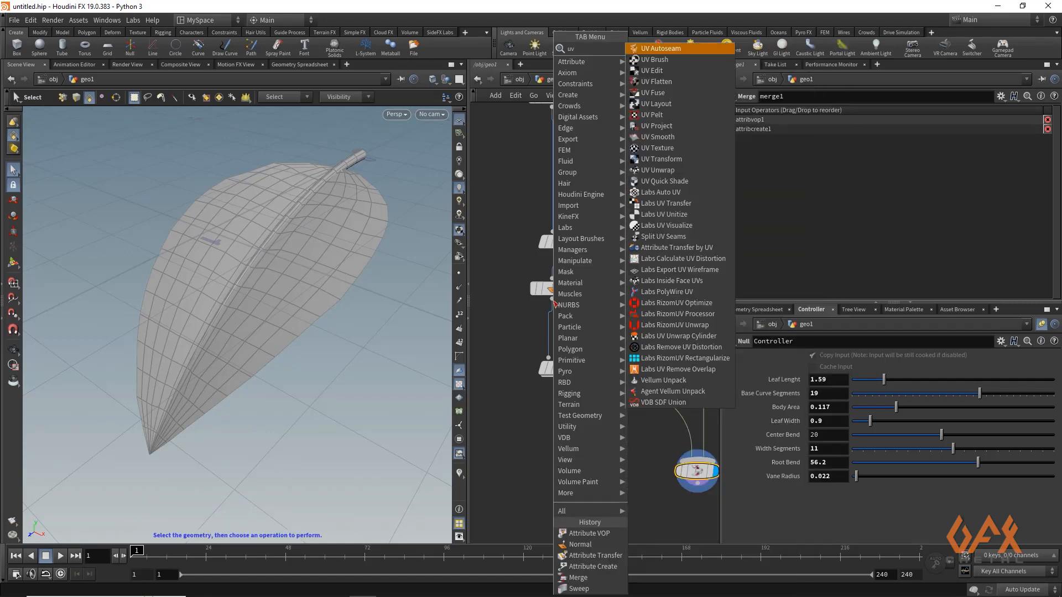
pyautogui.write('fl')
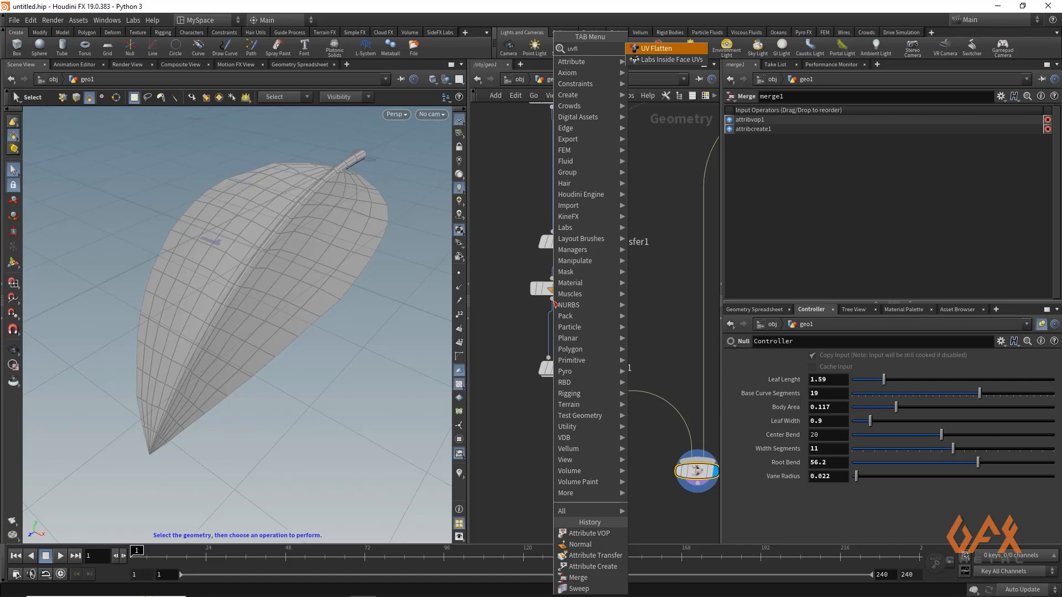
pyautogui.press('Return')
pyautogui.click(552, 331)
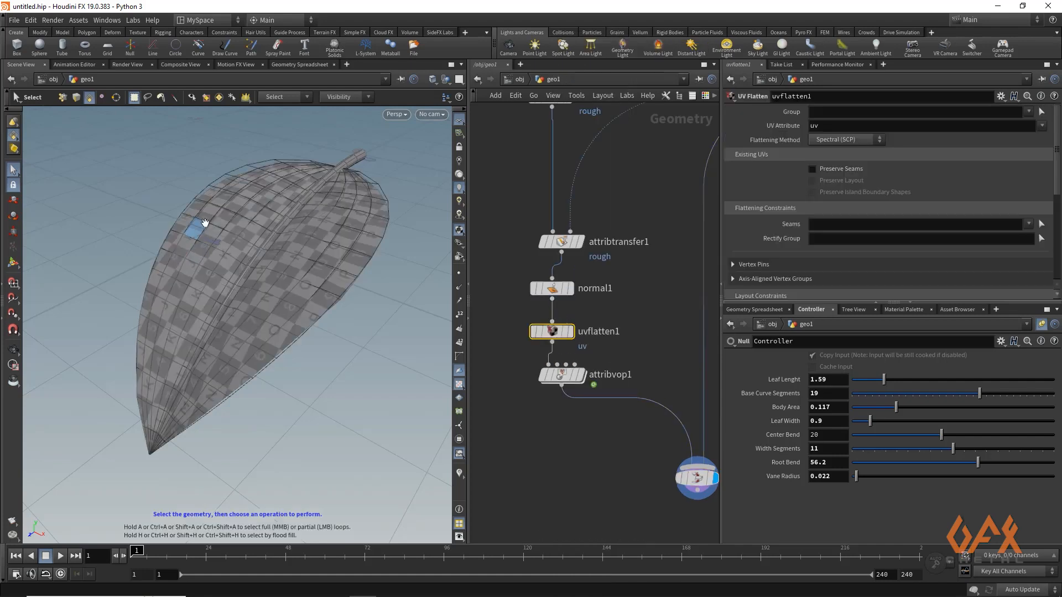
pyautogui.press('Escape')
pyautogui.moveTo(205, 222); pyautogui.dragTo(234, 250)
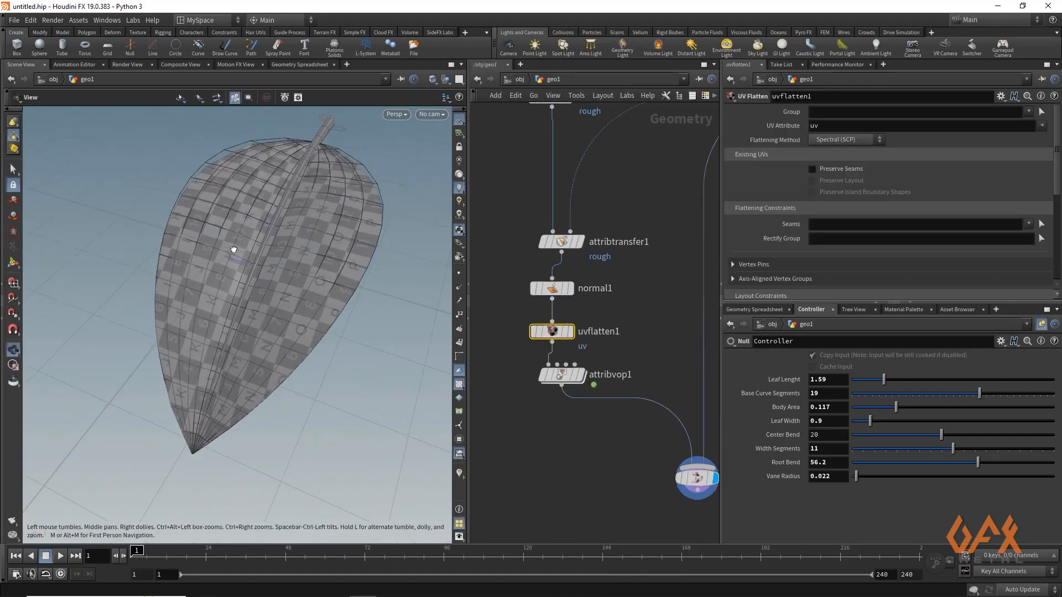
# Move merge1 and attribvop1 further down the network to space out the nodes.
pyautogui.moveTo(647, 350); pyautogui.dragTo(597, 326, button='middle')
pyautogui.moveTo(646, 456); pyautogui.dragTo(661, 483)
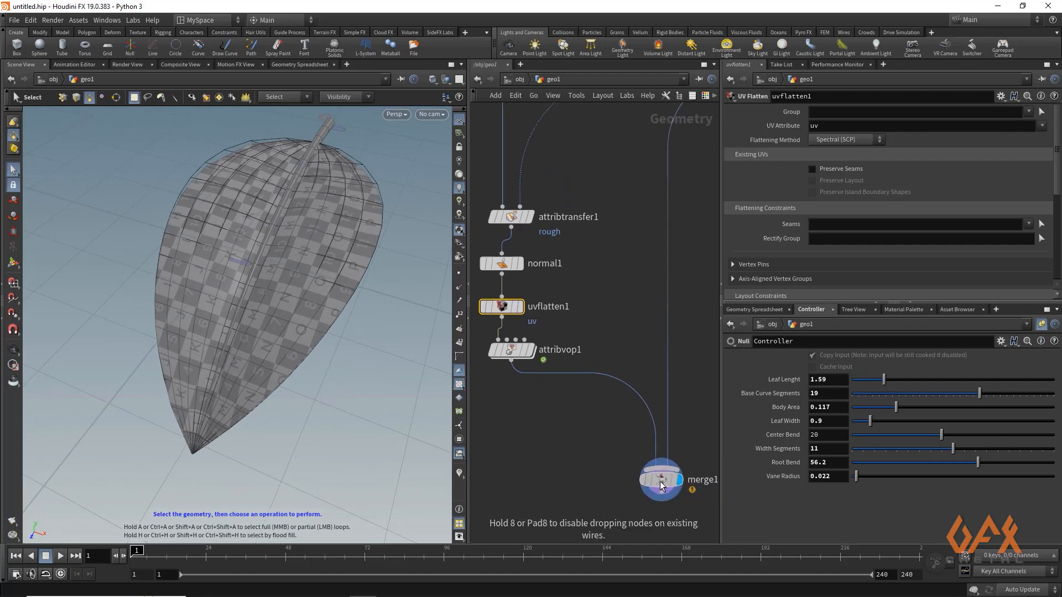
pyautogui.moveTo(513, 350); pyautogui.dragTo(502, 372)
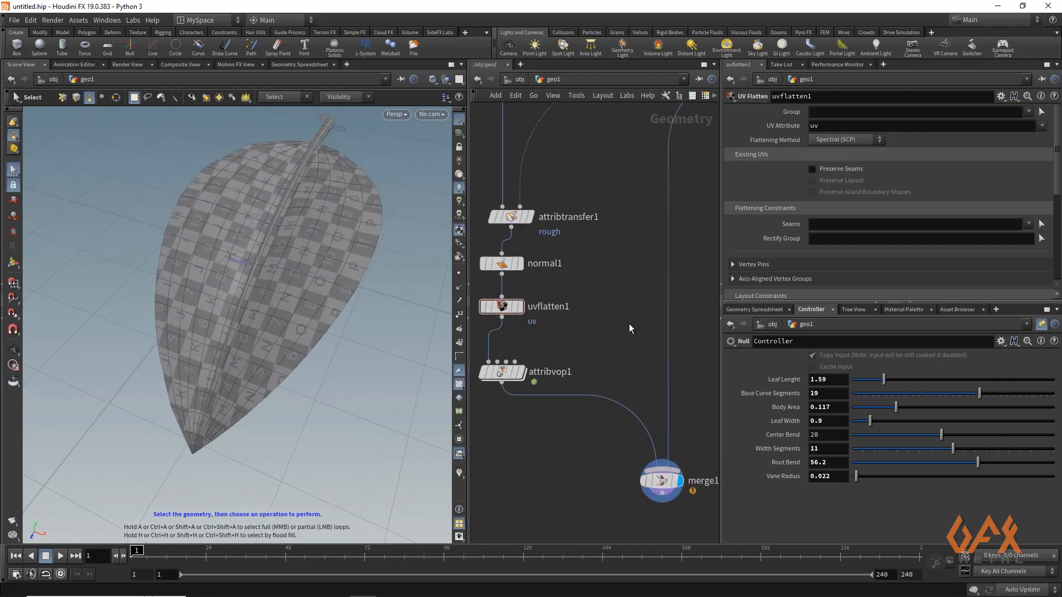
# Insert an Attribute Transfer node on the stem branch before merge1 and wire uvflatten1 into its second input.
pyautogui.press('Tab')
pyautogui.write('att')
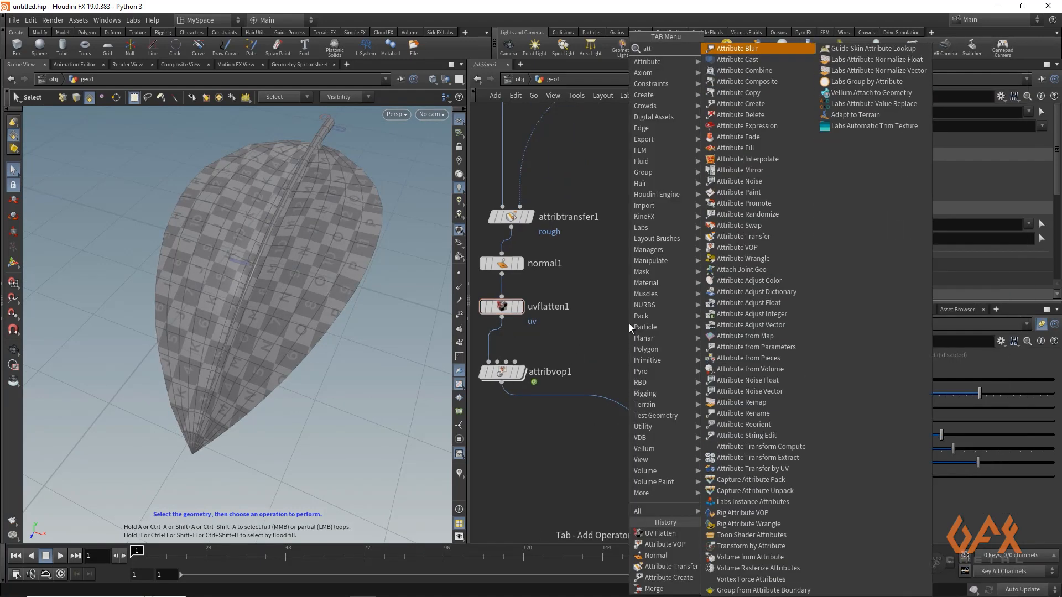
pyautogui.write('r')
pyautogui.press('Return')
pyautogui.click(629, 324)
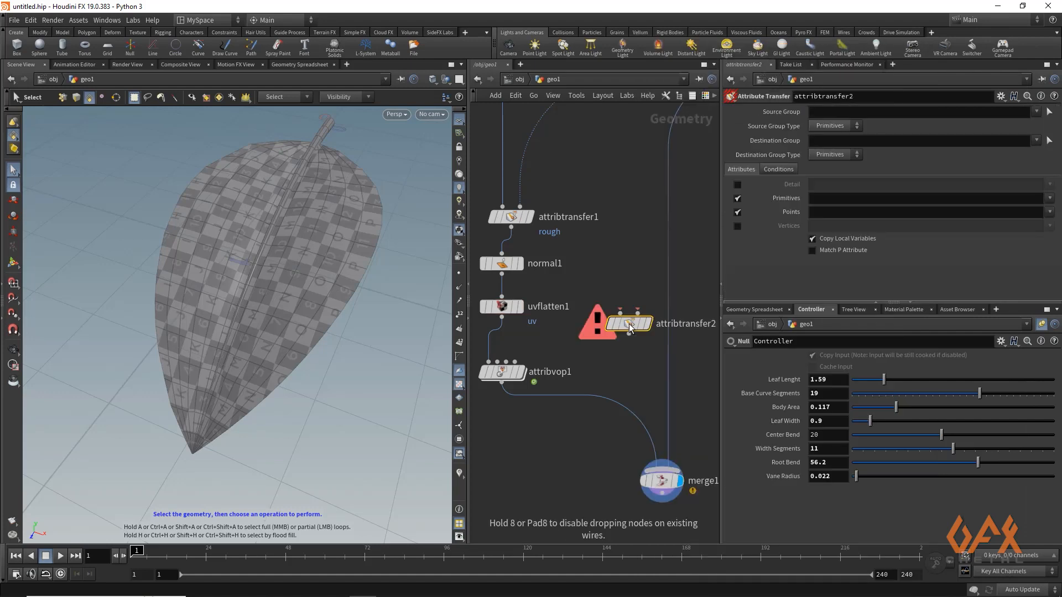
pyautogui.moveTo(632, 325); pyautogui.dragTo(671, 345)
pyautogui.moveTo(588, 317); pyautogui.dragTo(615, 292, button='middle')
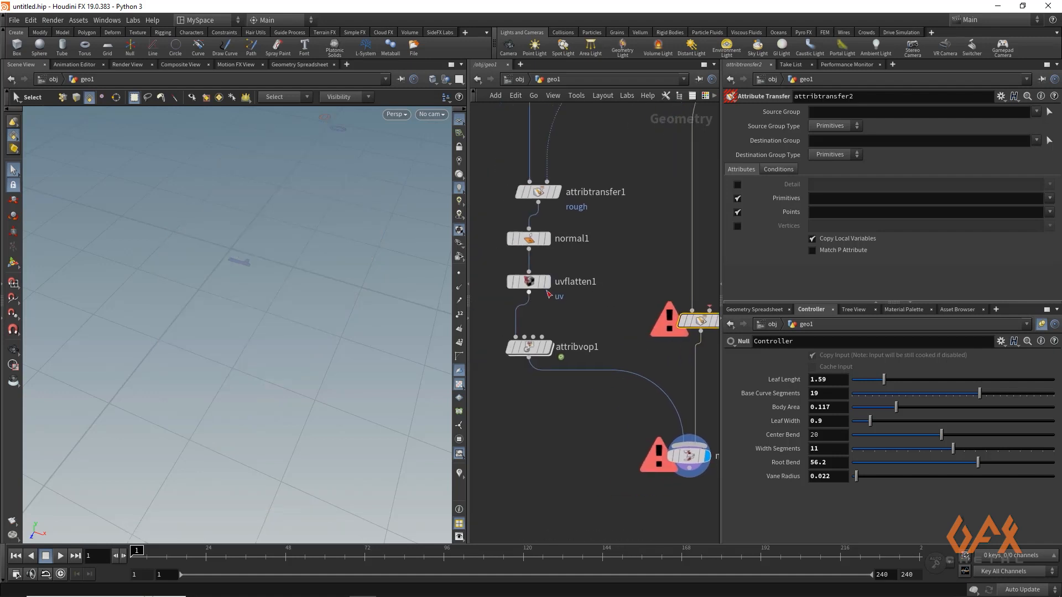
pyautogui.moveTo(529, 301); pyautogui.dragTo(653, 310)
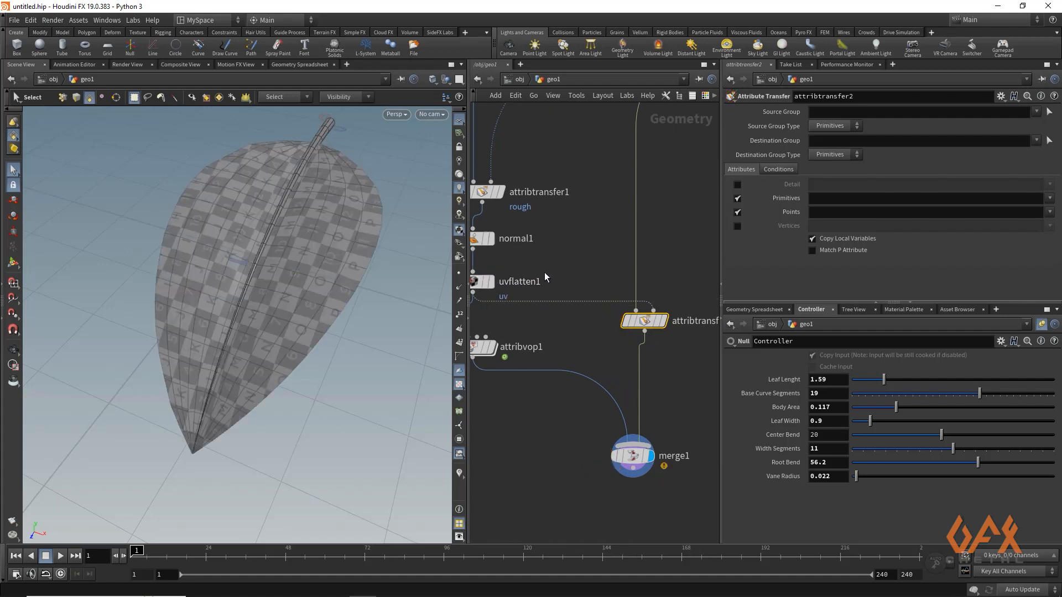
# Disable primitive and point transfer on attribtransfer2 and transfer only the vertex texture attribute uv.
pyautogui.moveTo(644, 325)
pyautogui.click(738, 212)
pyautogui.click(737, 198)
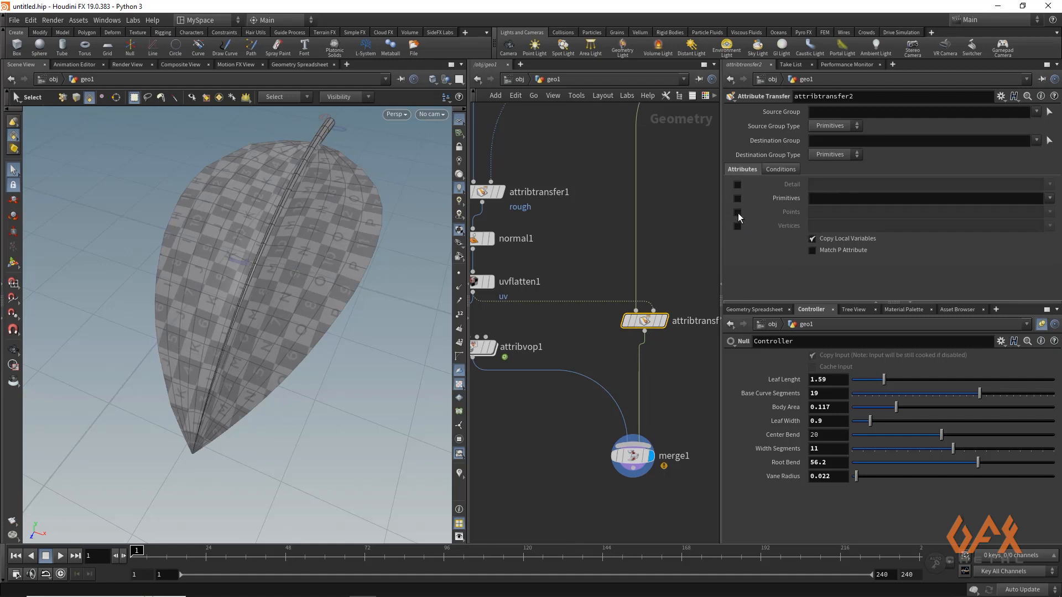
pyautogui.click(737, 226)
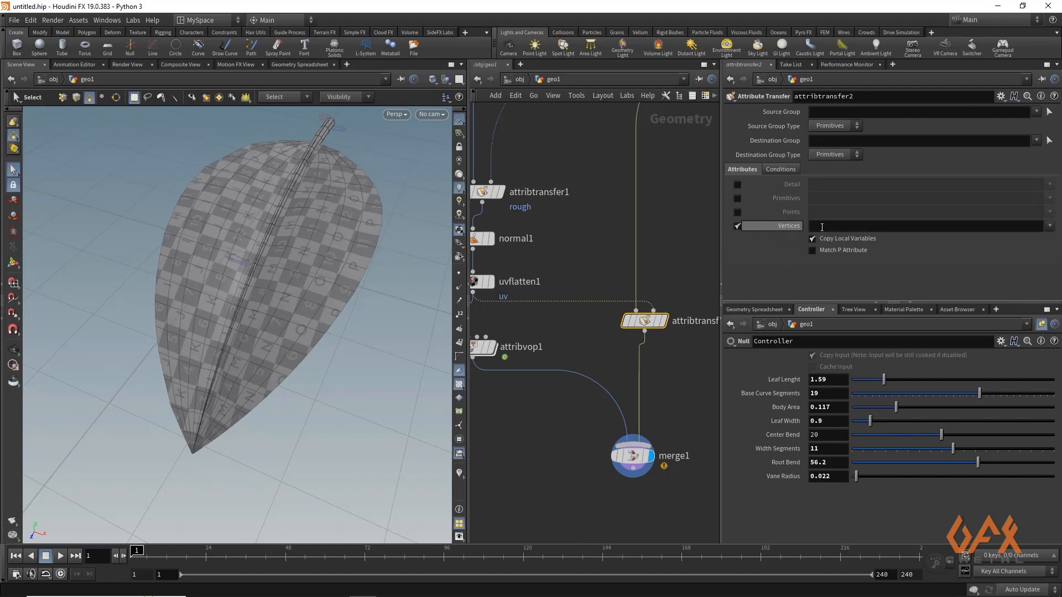
pyautogui.click(1049, 226)
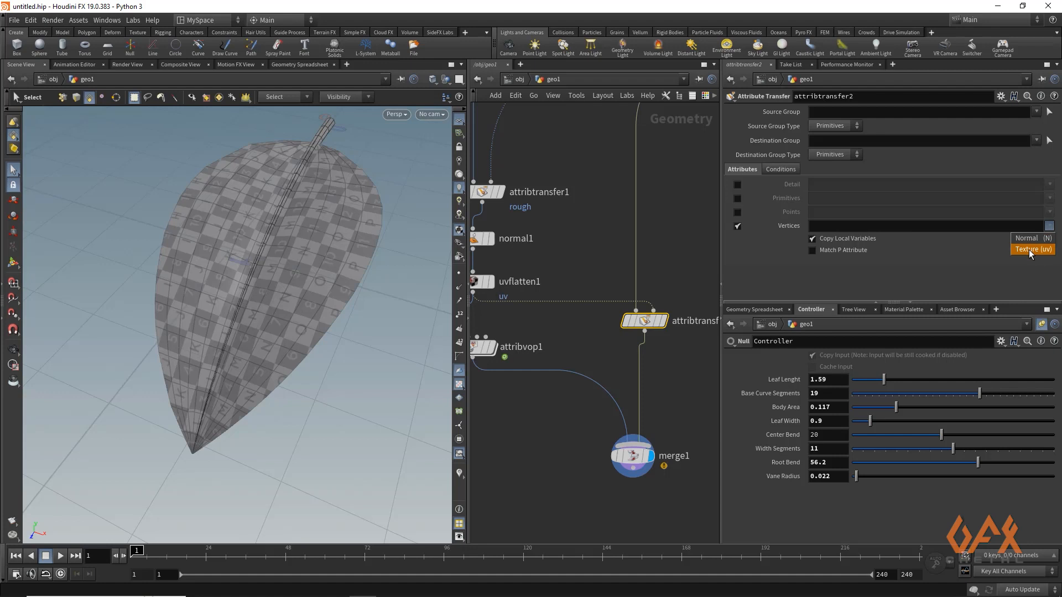
# Select merge1 and examine the UV checker pattern across the leaf and stem from several angles.
pyautogui.click(632, 460)
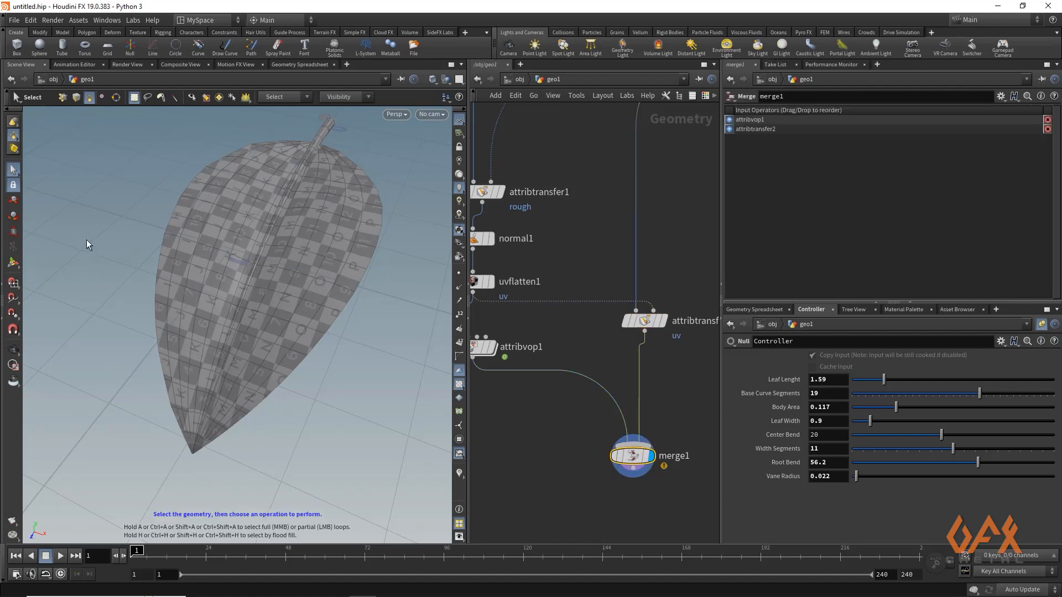
pyautogui.press('Escape')
pyautogui.moveTo(213, 212); pyautogui.dragTo(293, 195)
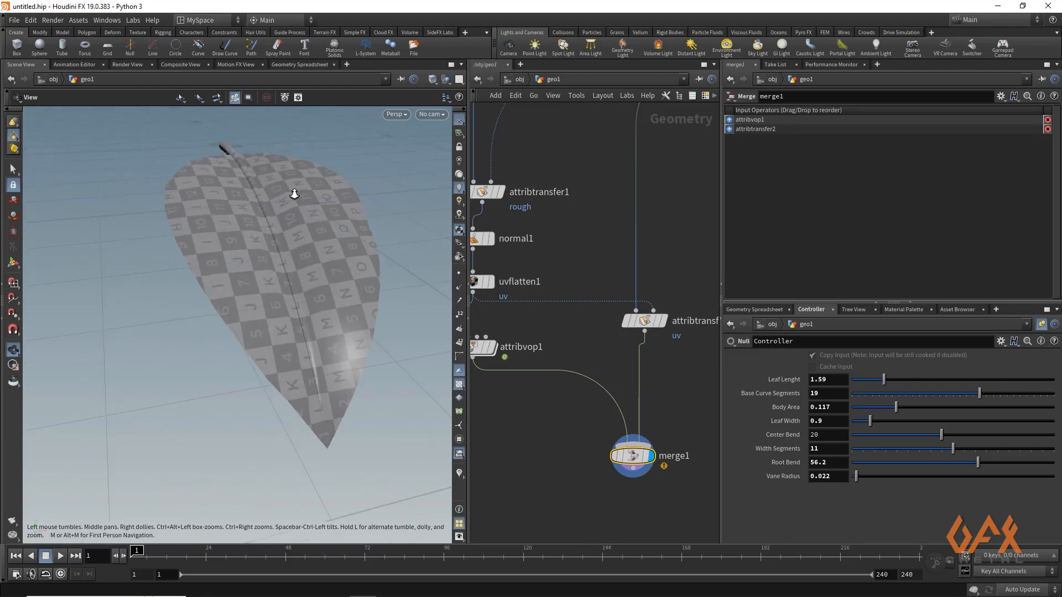
pyautogui.moveTo(293, 194); pyautogui.dragTo(244, 280, button='right')
pyautogui.moveTo(244, 279); pyautogui.dragTo(213, 285)
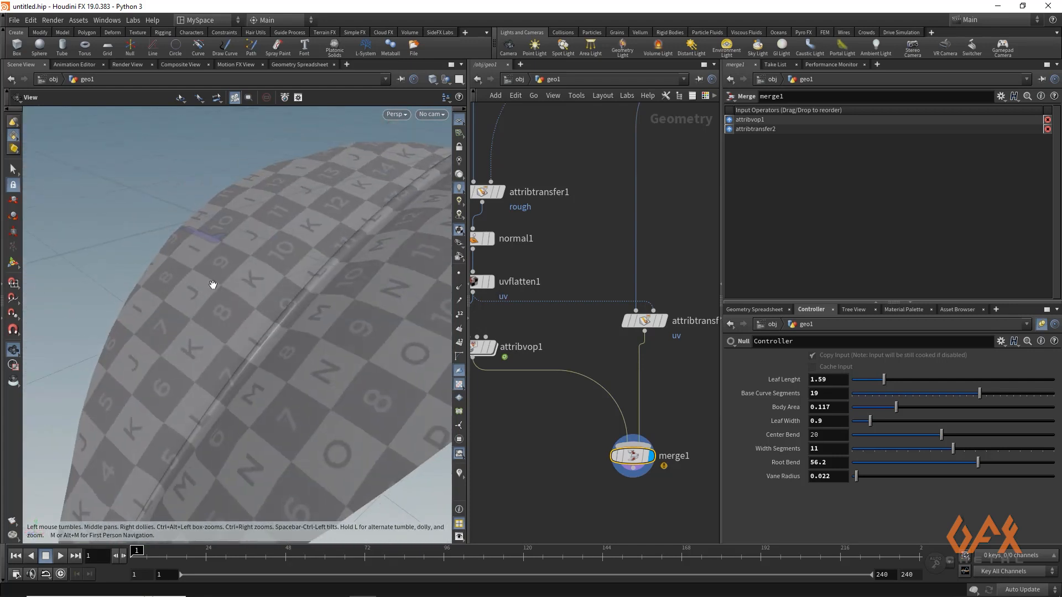
pyautogui.moveTo(288, 295); pyautogui.dragTo(140, 296, button='right')
pyautogui.moveTo(265, 345); pyautogui.dragTo(191, 313)
# Add an Output node after merge1 and display its result.
pyautogui.moveTo(648, 483); pyautogui.dragTo(595, 386, button='middle')
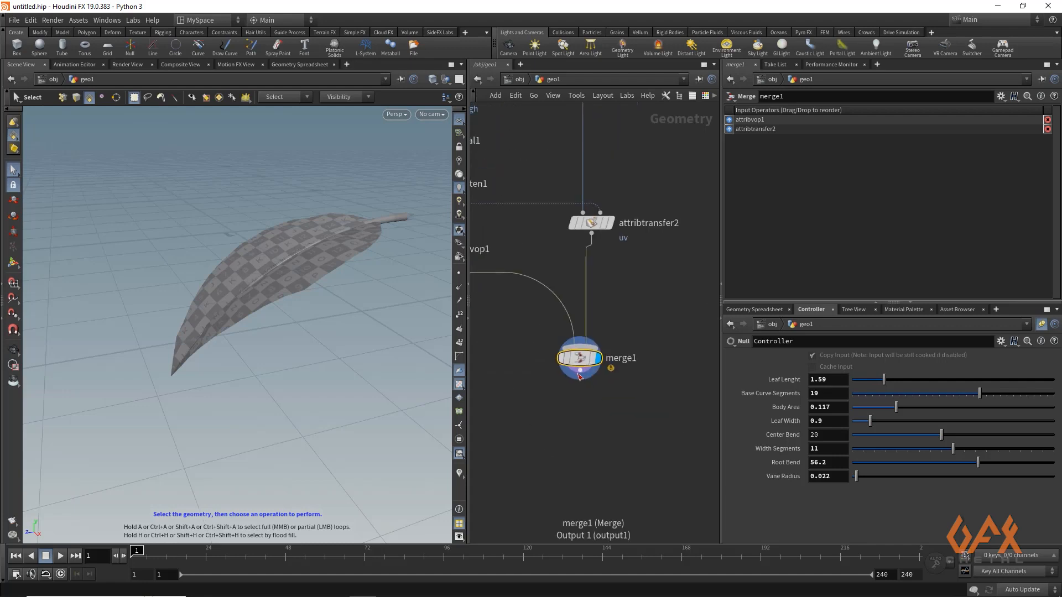
pyautogui.moveTo(579, 382); pyautogui.dragTo(576, 438)
pyautogui.write('out')
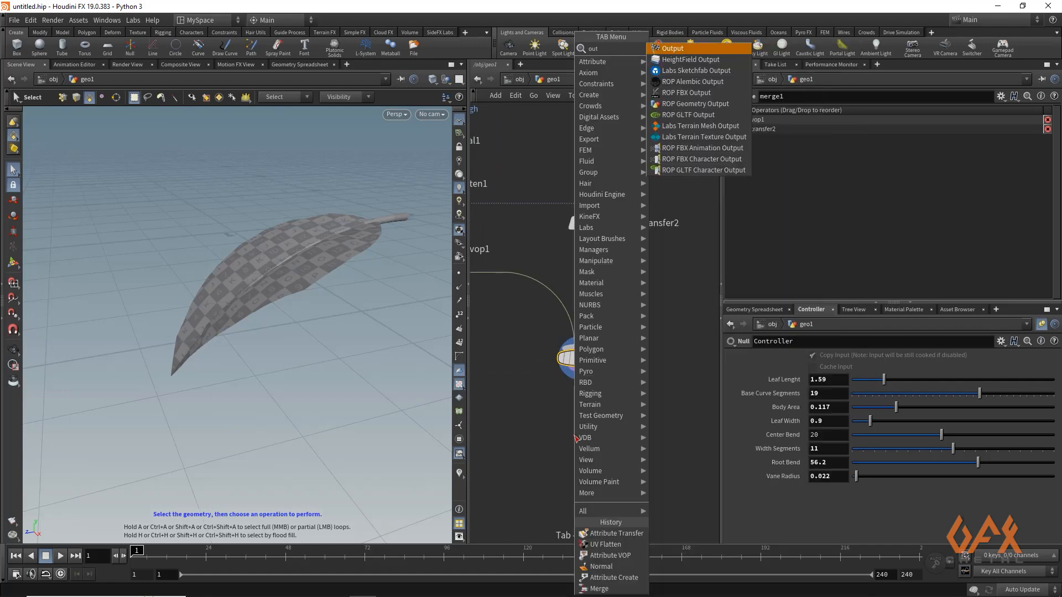
pyautogui.press('Return')
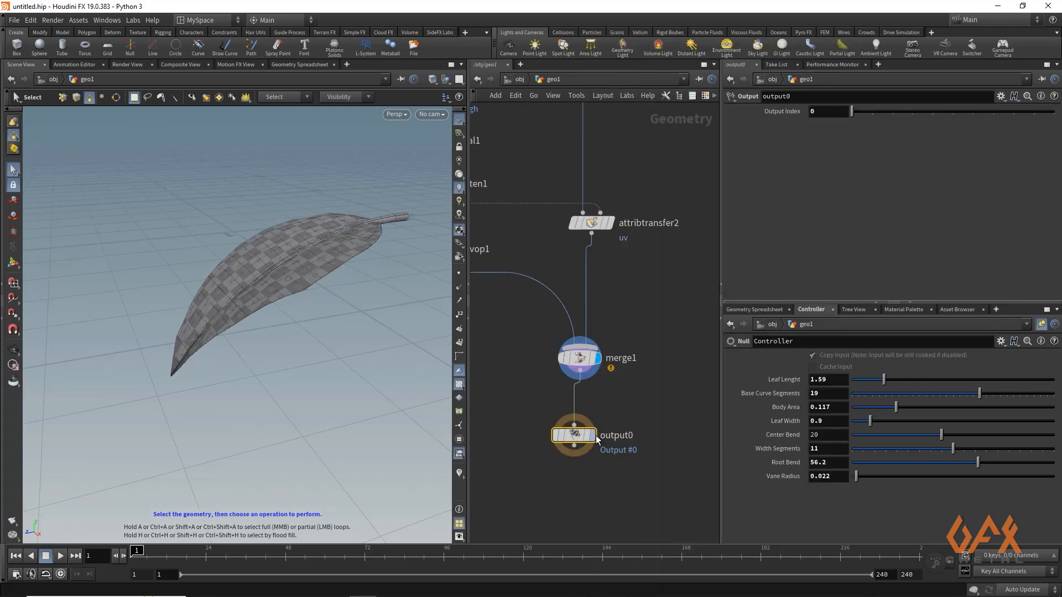
pyautogui.click(593, 436)
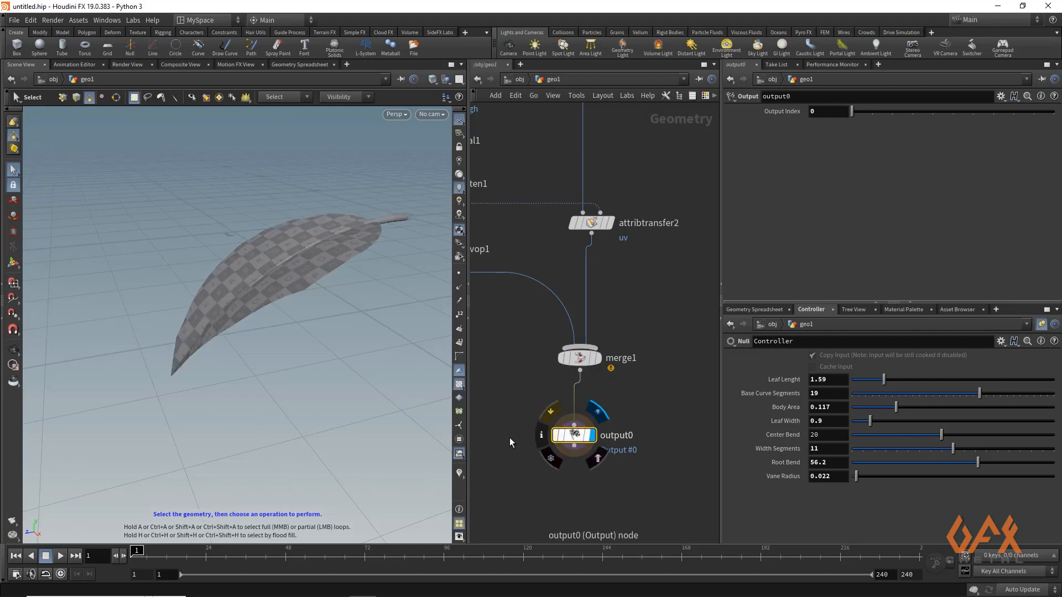
# Turn off the UV checker display and show the leaf shaded with its wireframe in the viewport.
pyautogui.click(459, 384)
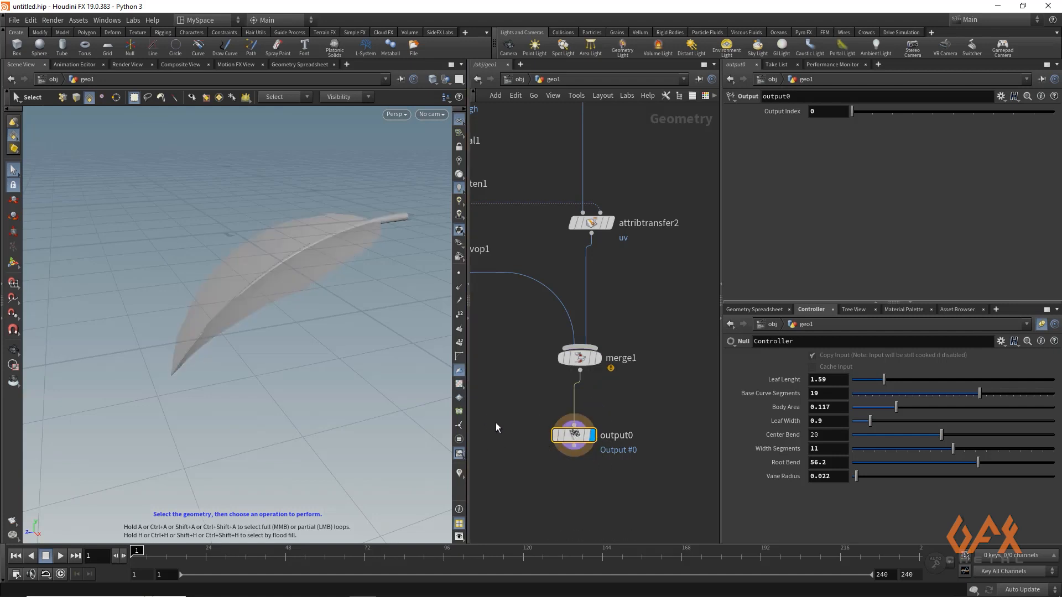
pyautogui.keyDown('alt'); pyautogui.moveTo(318, 259); pyautogui.dragTo(258, 265, button='right'); pyautogui.keyUp('alt')
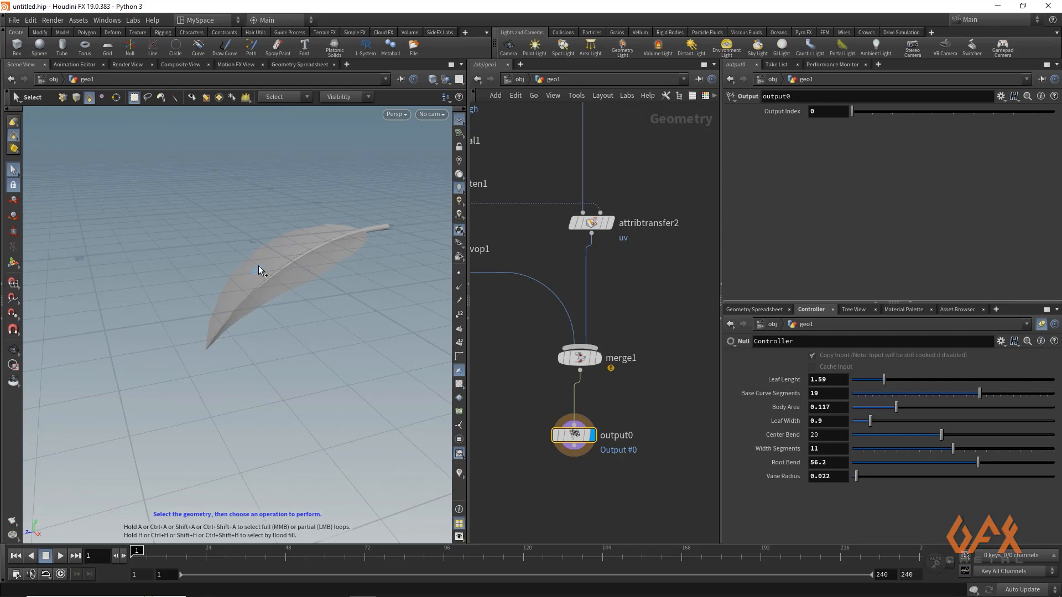
pyautogui.hotkey('shift', 'w')
pyautogui.moveTo(258, 266)
pyautogui.keyDown('alt'); pyautogui.mouseDown()
pyautogui.moveTo(292, 231)
pyautogui.moveTo(337, 221)
pyautogui.mouseUp(); pyautogui.keyUp('alt')
# Select all nodes of the leaf network, including Controller and output0, and collapse them into a subnet.
pyautogui.press('h')
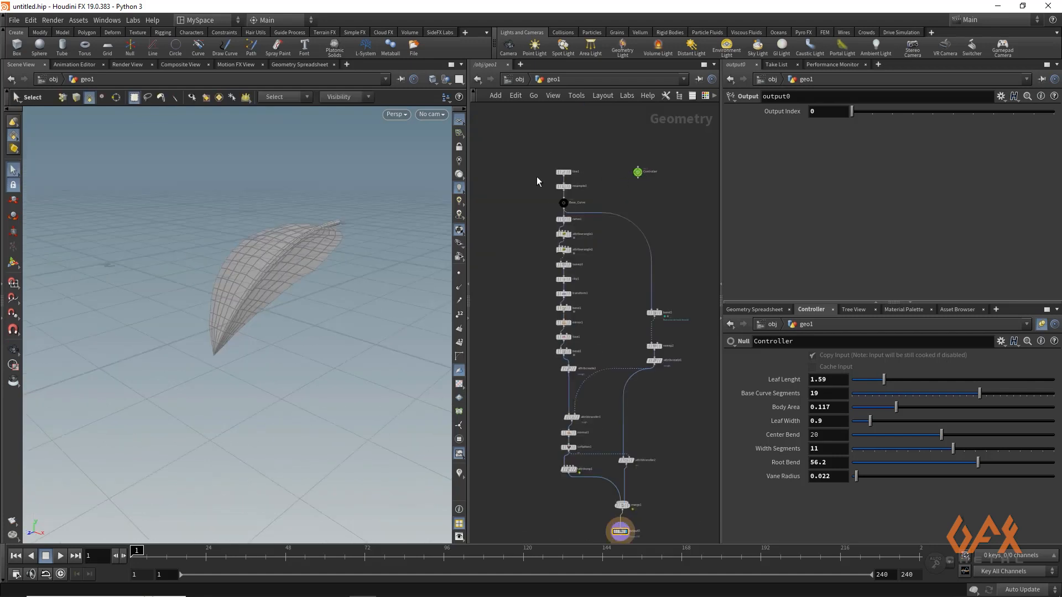
pyautogui.scroll(-2, 525, 168)
pyautogui.moveTo(566, 268); pyautogui.dragTo(647, 485)
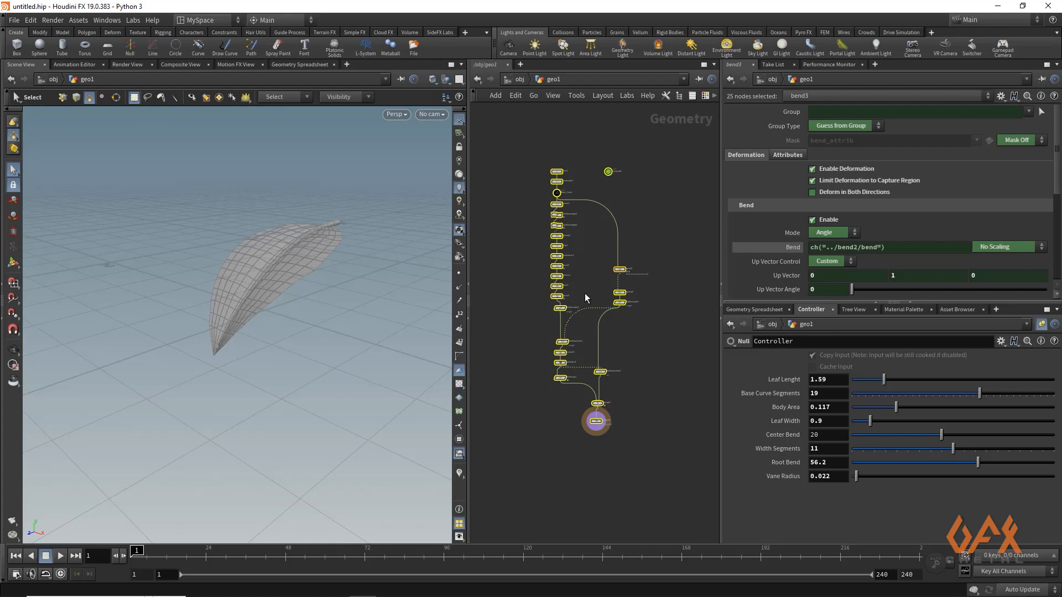
pyautogui.click(714, 96)
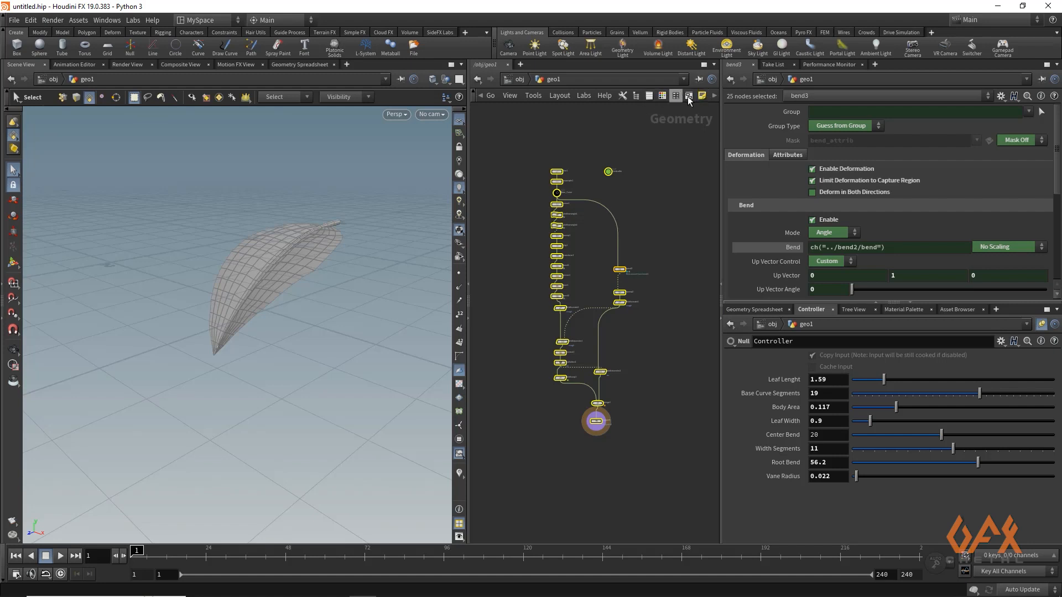
pyautogui.click(713, 95)
pyautogui.click(714, 95)
pyautogui.click(713, 95)
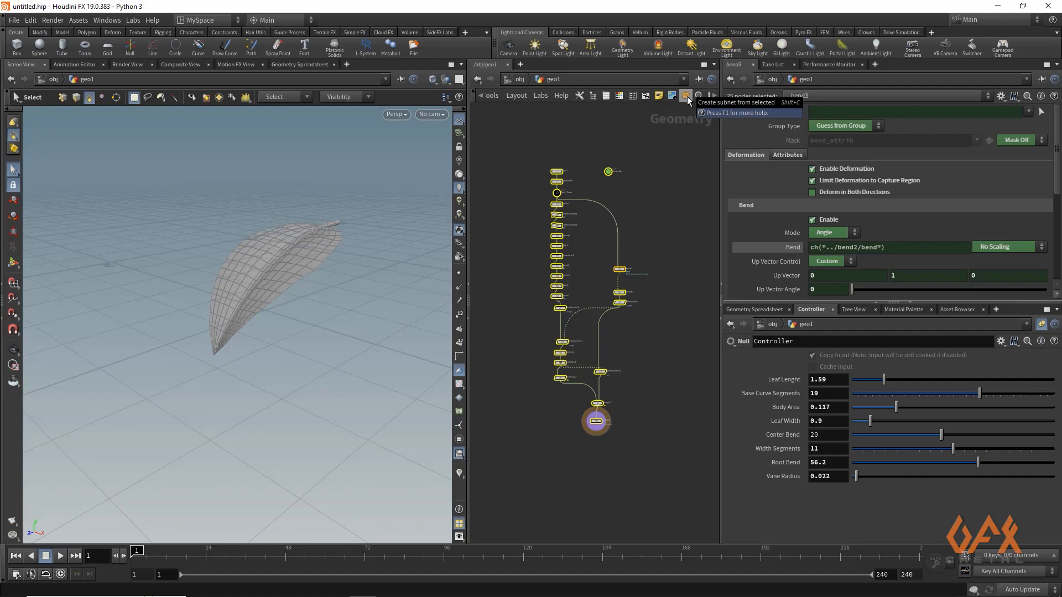
pyautogui.click(687, 97)
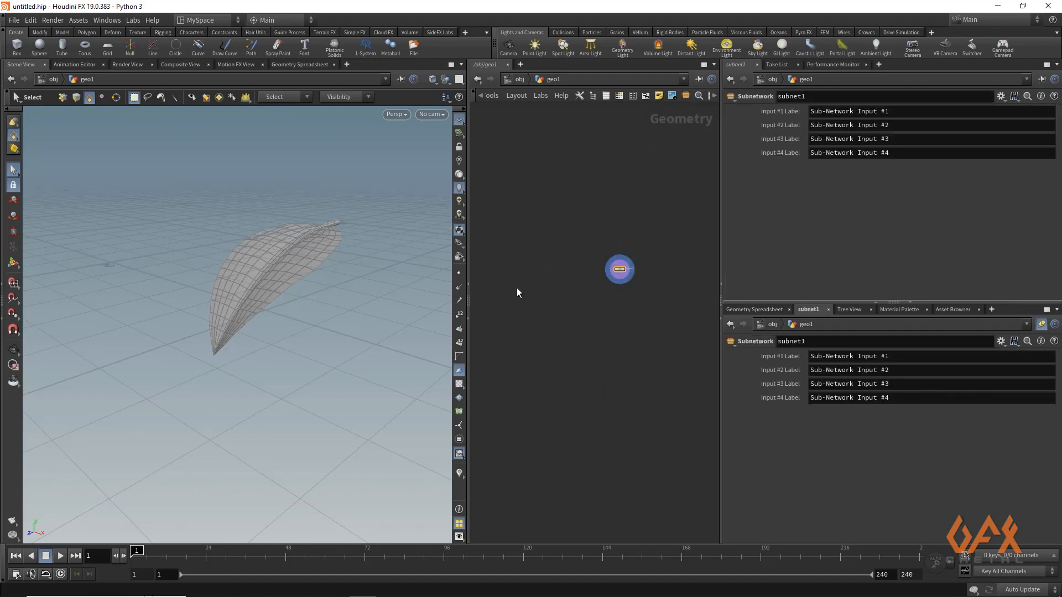
# Rename the new subnetwork to leaf.
pyautogui.scroll(5, 585, 267)
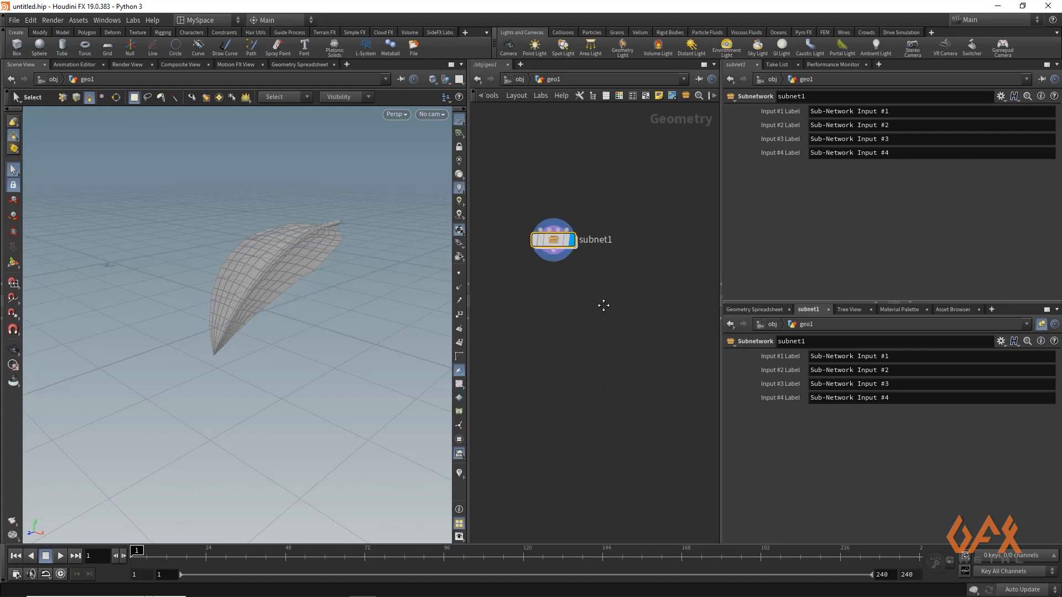
pyautogui.doubleClick(592, 218)
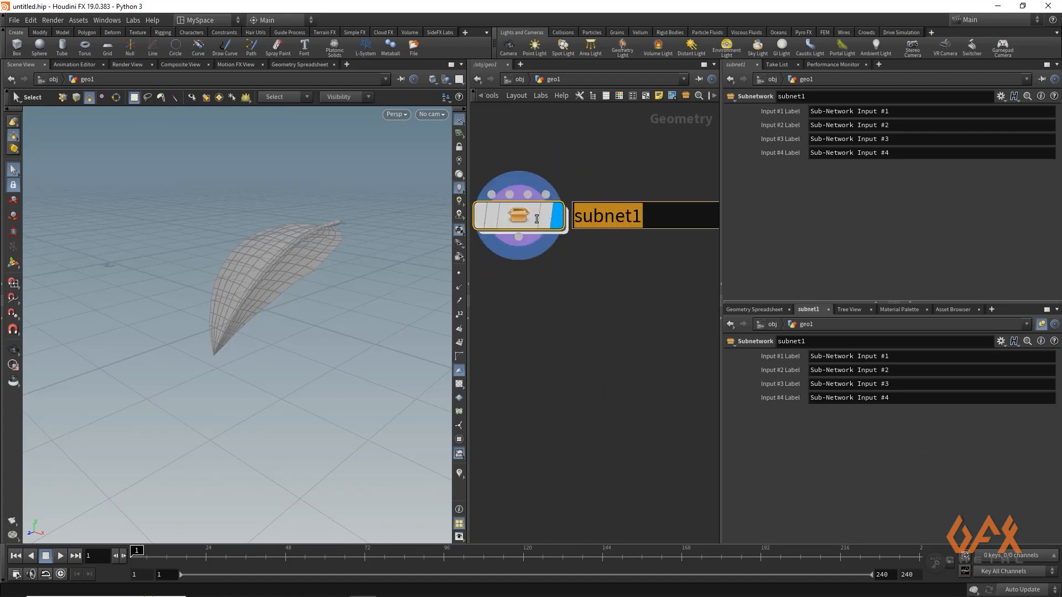
pyautogui.write('leaf')
pyautogui.press('Return')
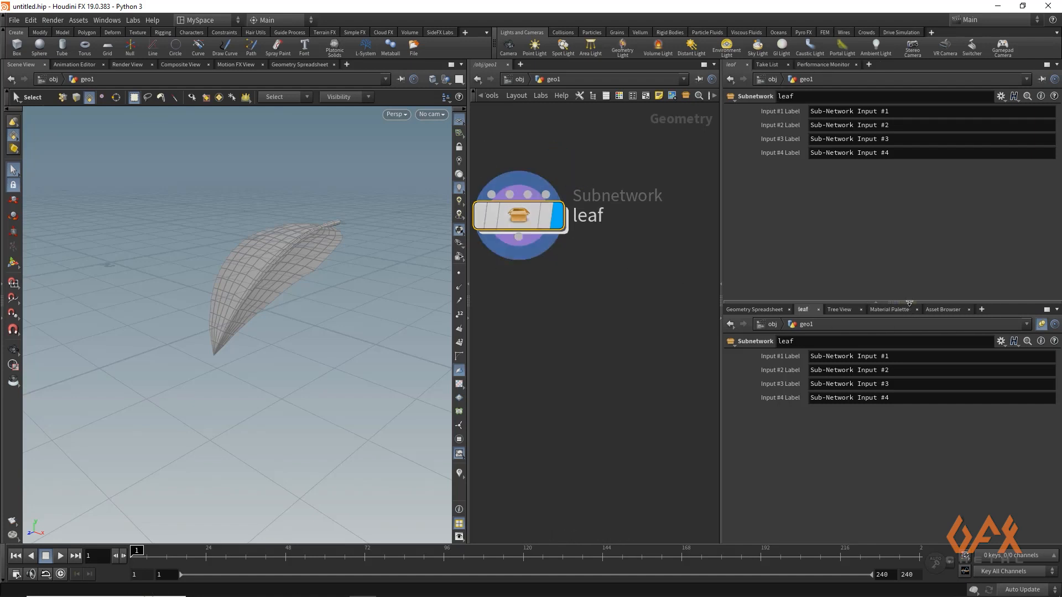
# Edit the leaf subnetwork's parameter interface and make its four input label parameters invisible.
pyautogui.moveTo(909, 303); pyautogui.dragTo(909, 391)
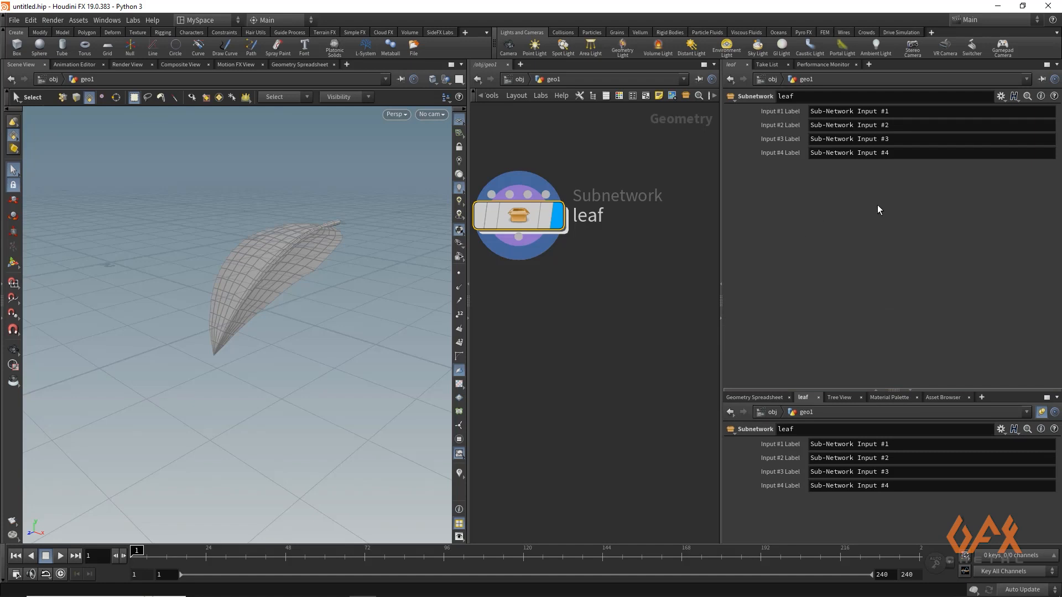
pyautogui.click(1000, 97)
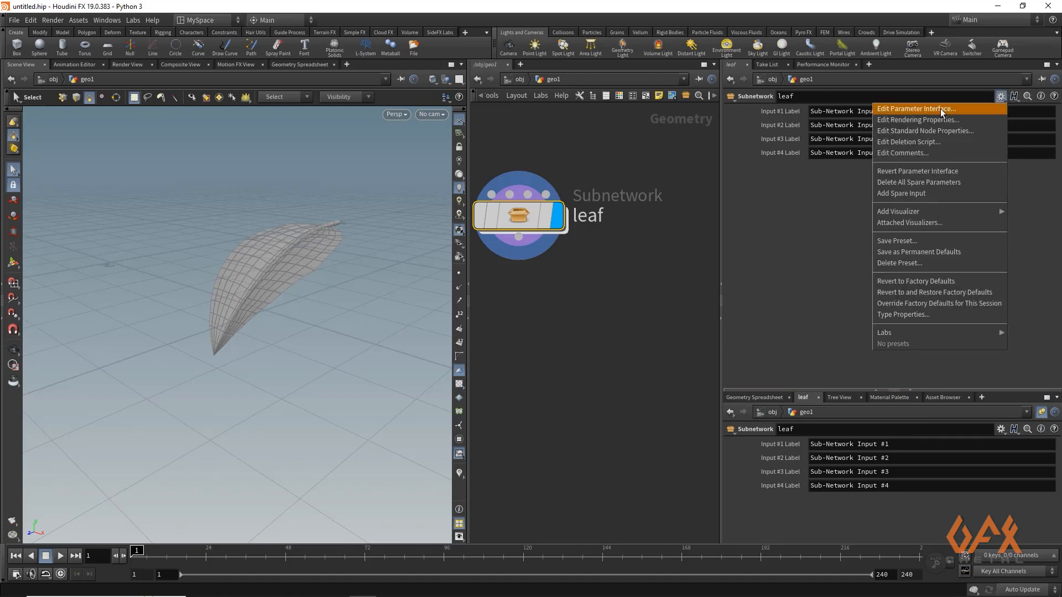
pyautogui.click(940, 108)
pyautogui.click(467, 141)
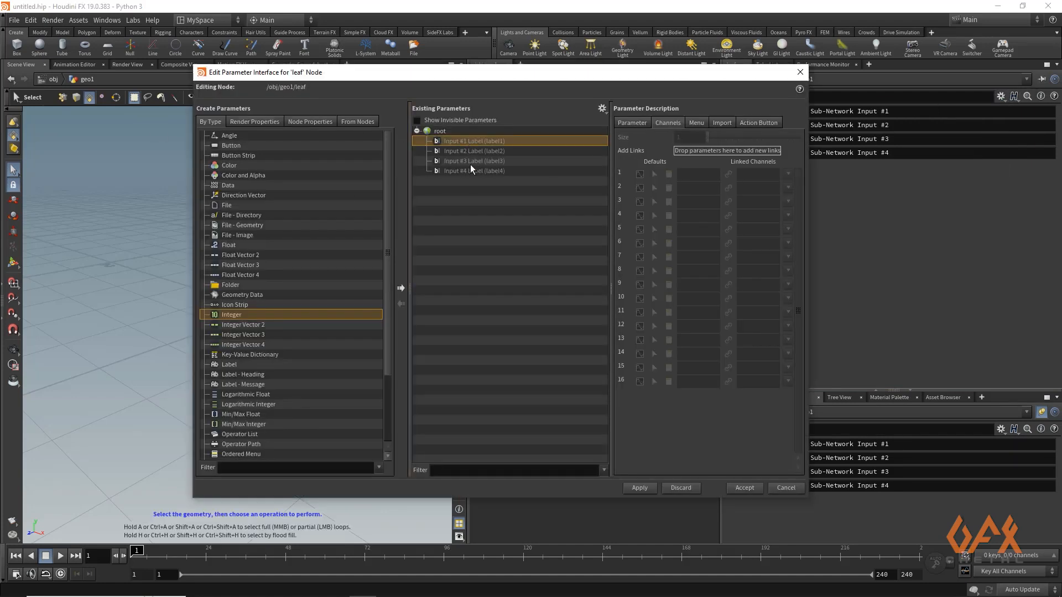
pyautogui.keyDown('shift'); pyautogui.click(471, 169); pyautogui.keyUp('shift')
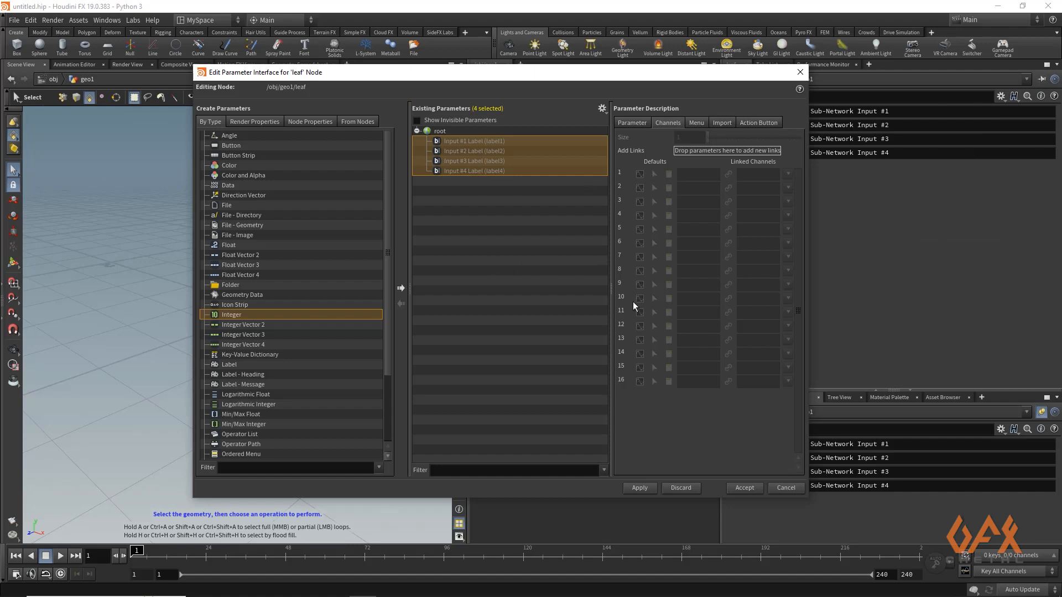
pyautogui.click(634, 122)
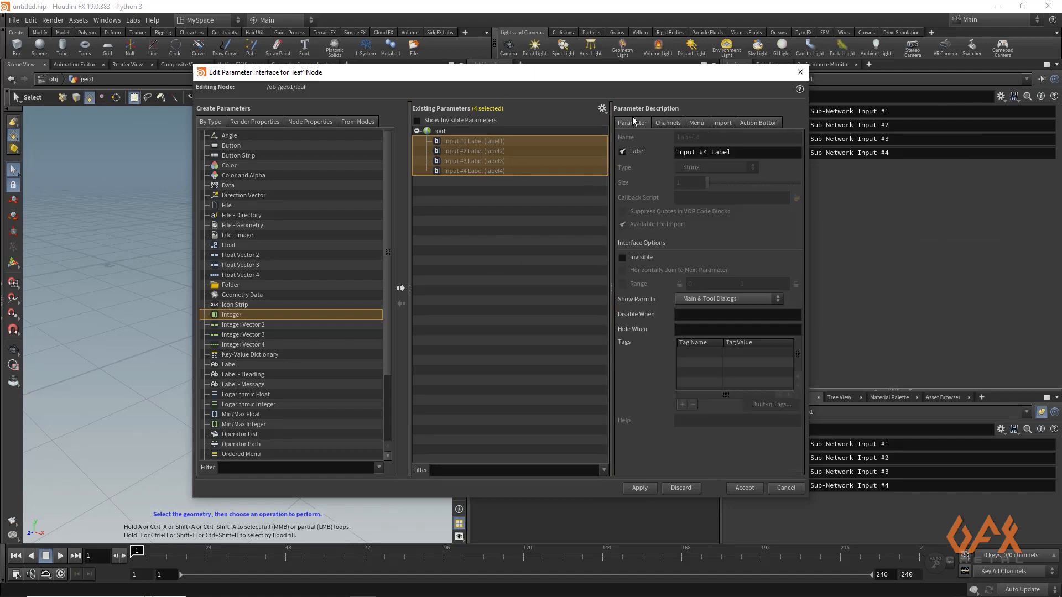
pyautogui.click(623, 258)
# Add all of the Controller node's parameters, from Copy Input to Vane Radius, to the leaf subnetwork's interface.
pyautogui.moveTo(528, 78); pyautogui.dragTo(492, 250)
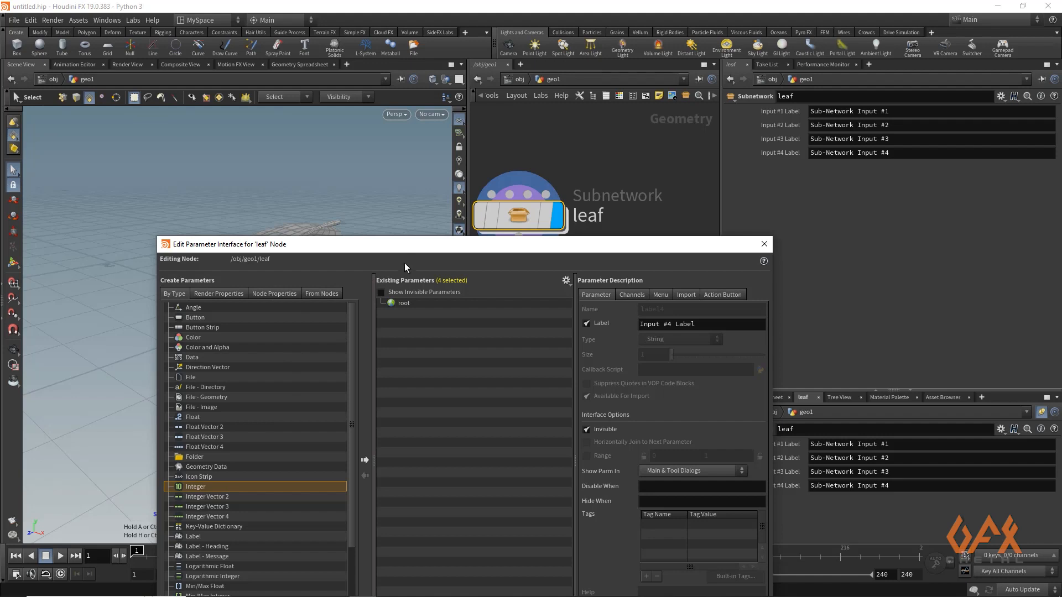
pyautogui.click(315, 292)
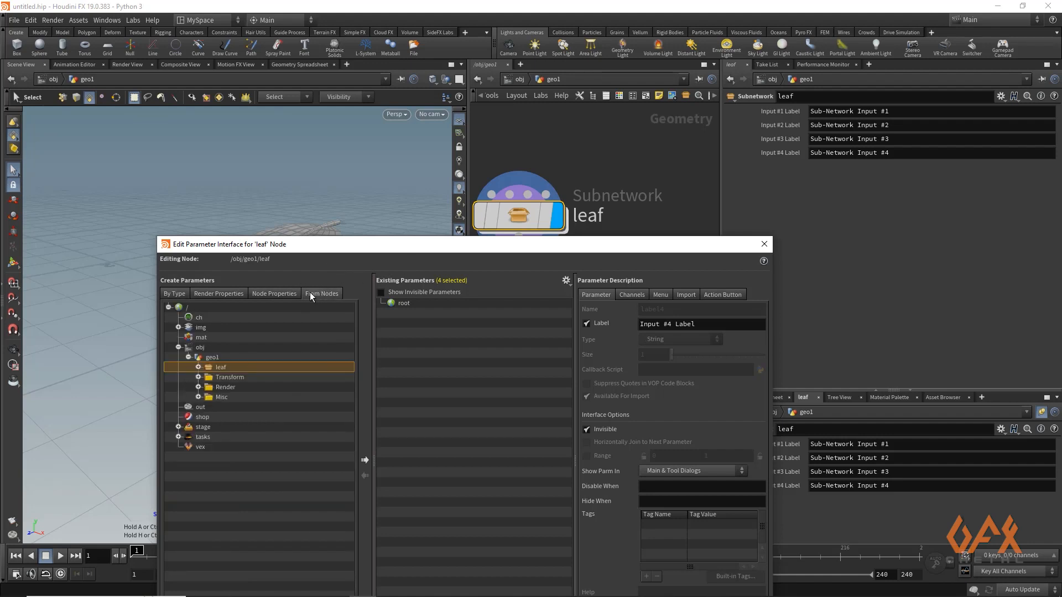
pyautogui.click(198, 368)
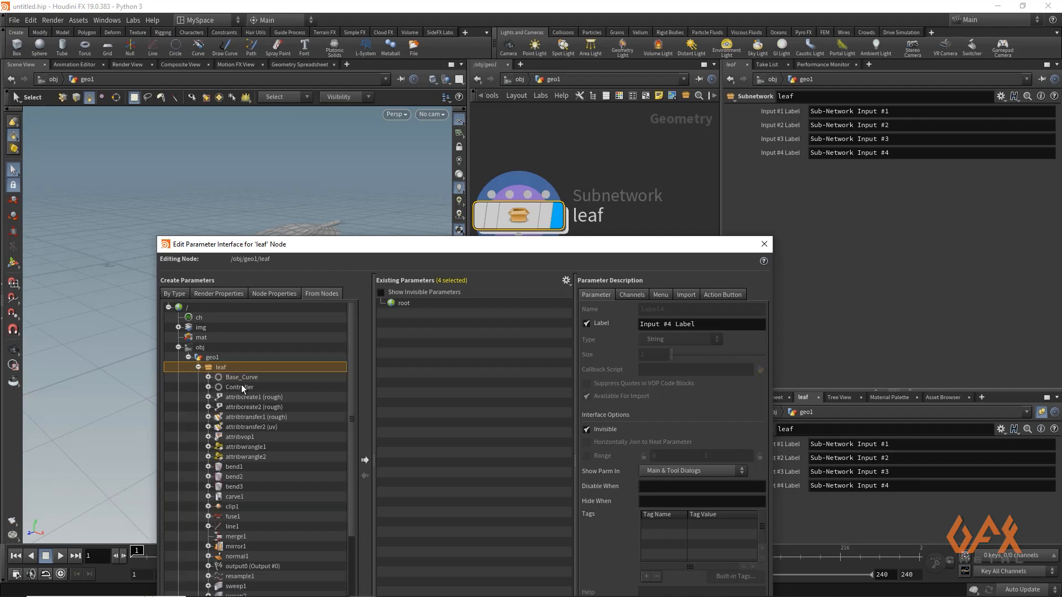
pyautogui.click(231, 389)
pyautogui.click(208, 387)
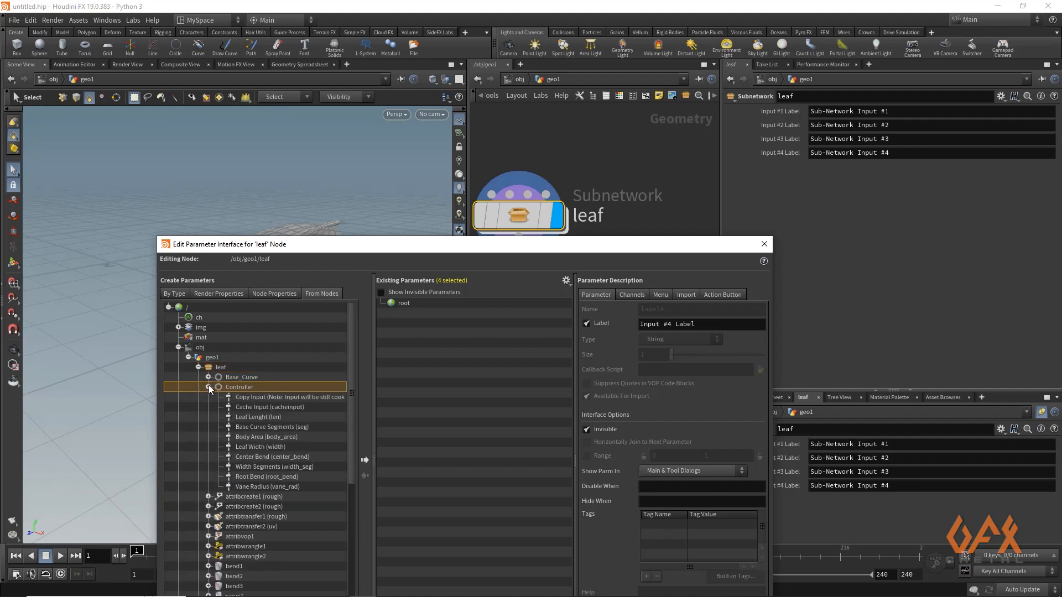
pyautogui.click(257, 397)
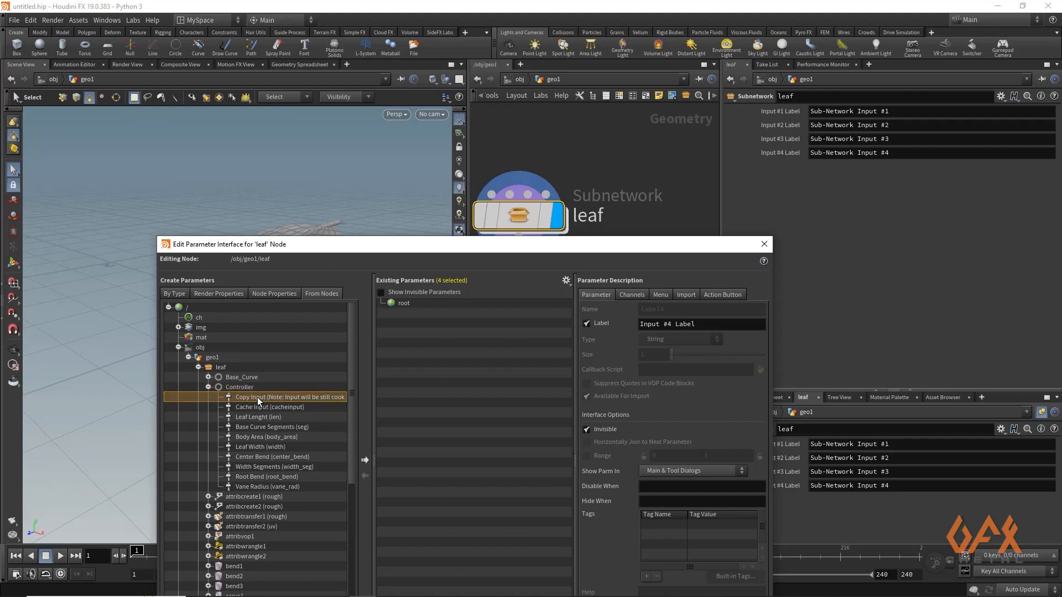
pyautogui.keyDown('shift'); pyautogui.click(254, 489); pyautogui.keyUp('shift')
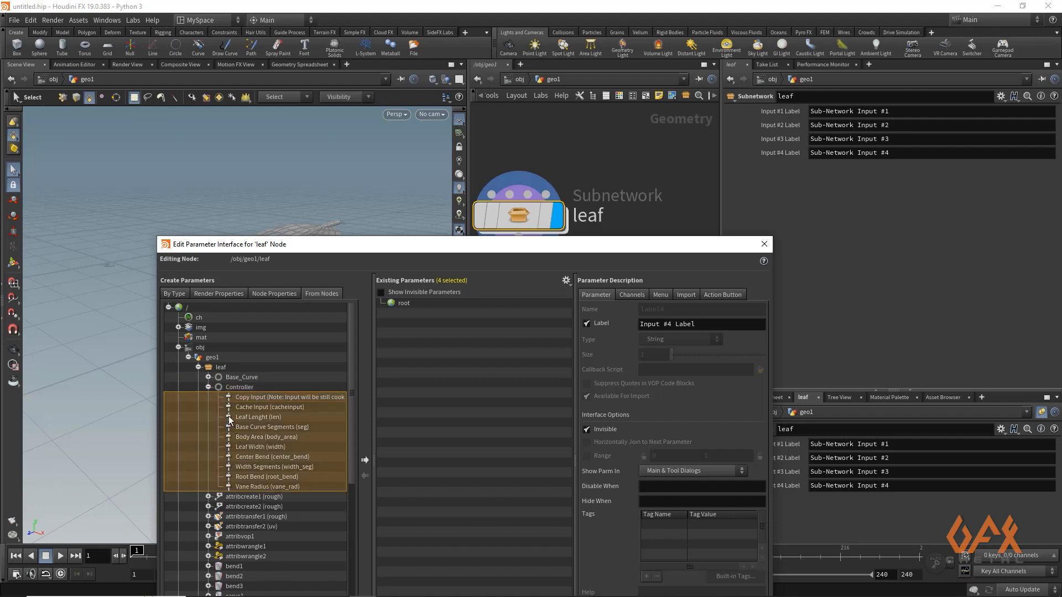
pyautogui.moveTo(228, 404); pyautogui.dragTo(405, 309)
# Add a Separator below Vane Radius in the leaf subnetwork's parameter list.
pyautogui.click(159, 203)
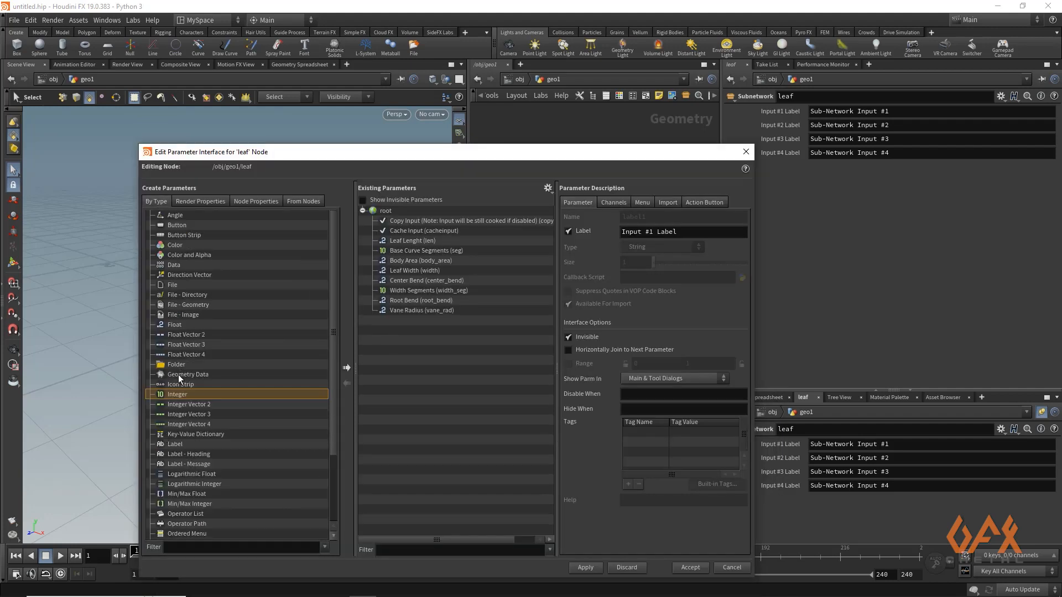
pyautogui.scroll(-3, 178, 376)
pyautogui.click(180, 485)
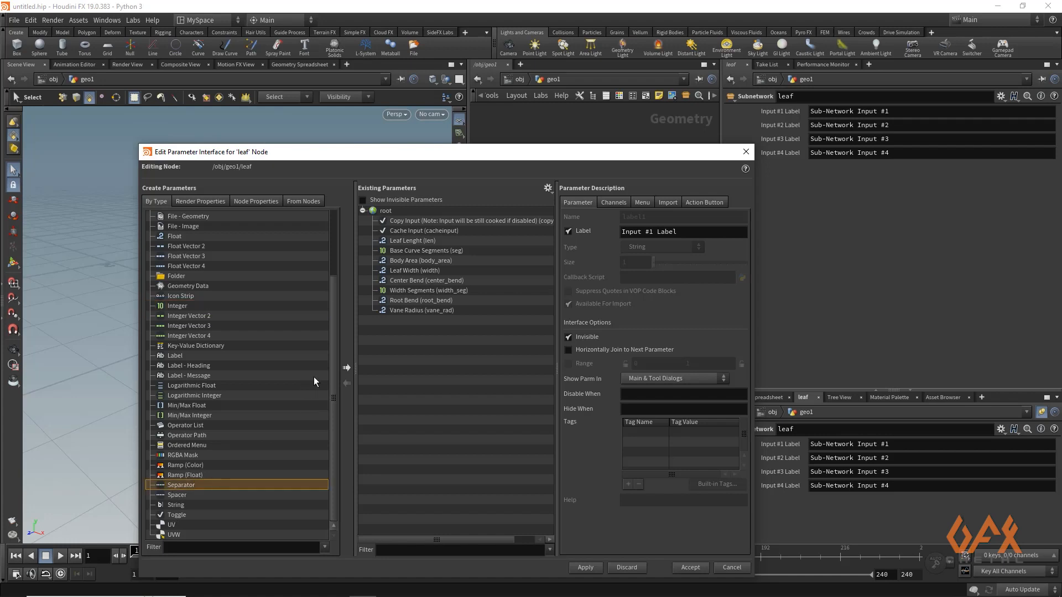
pyautogui.click(346, 367)
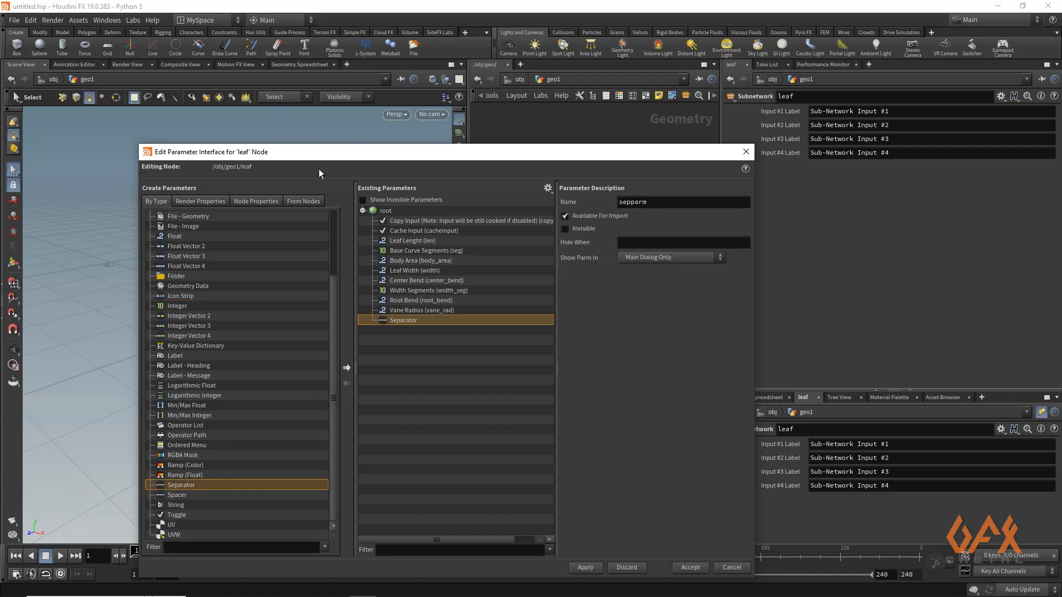
# Promote attribvop1's Scale, Frequency, Offset, Roughness and Amplitude parameters to the leaf interface below the separator.
pyautogui.moveTo(312, 152); pyautogui.dragTo(119, 145)
pyautogui.doubleClick(518, 216)
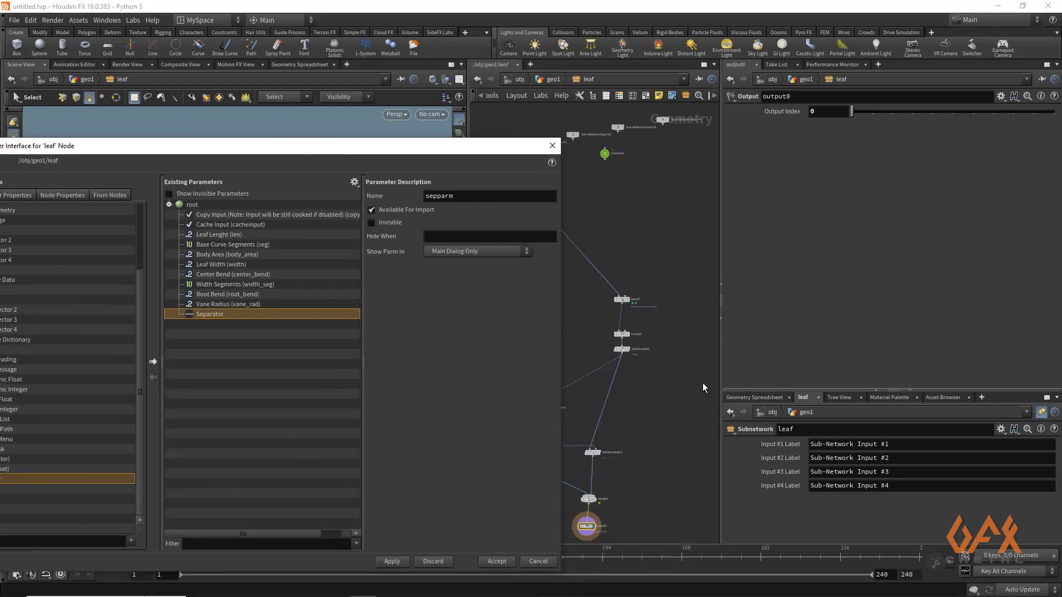
pyautogui.moveTo(599, 333); pyautogui.dragTo(638, 285, button='middle')
pyautogui.scroll(5, 639, 286)
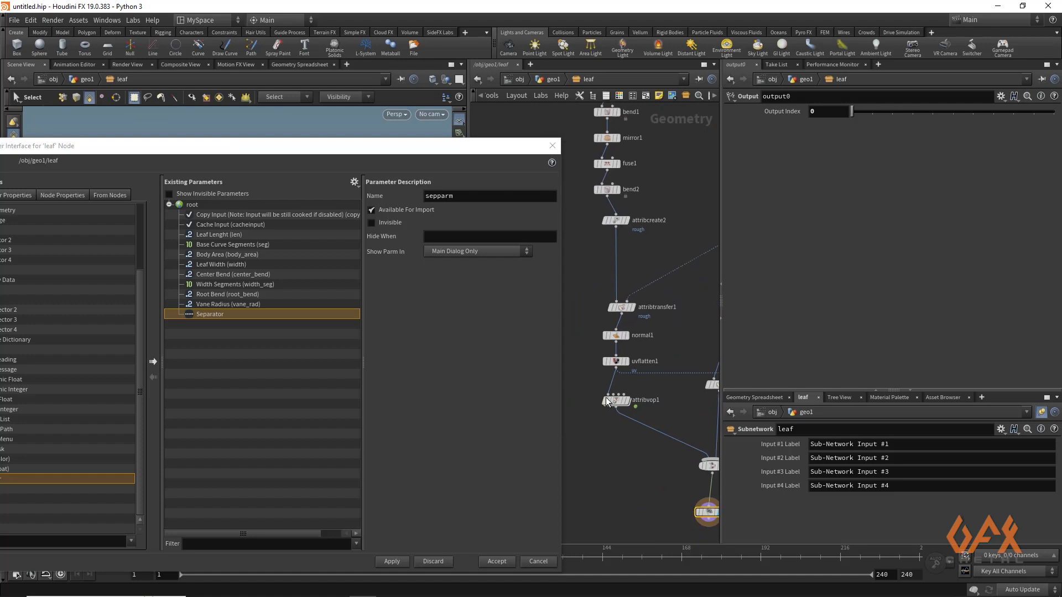
pyautogui.click(607, 401)
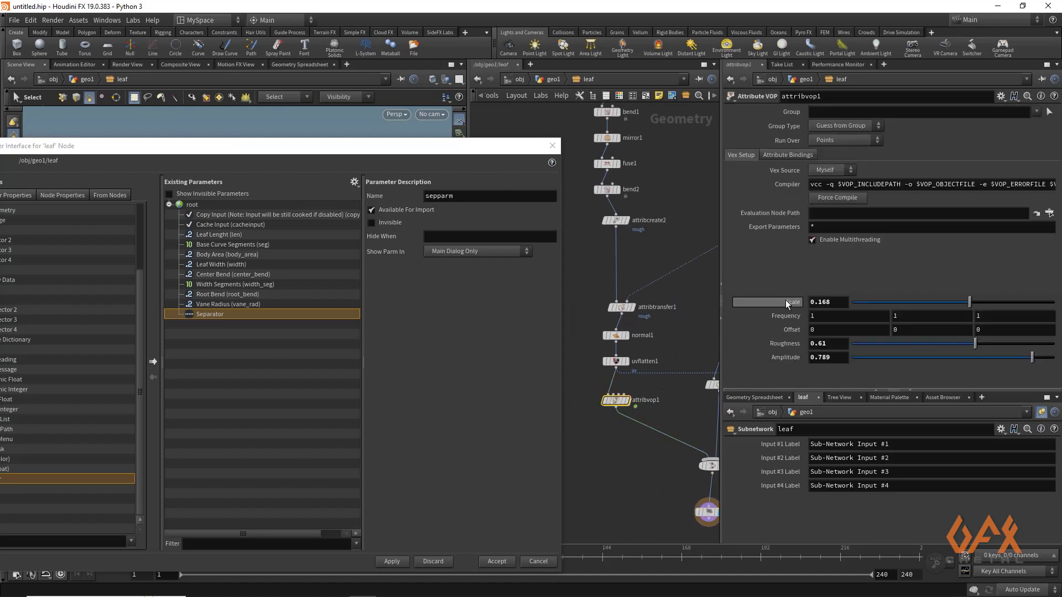
pyautogui.moveTo(789, 304); pyautogui.dragTo(230, 331)
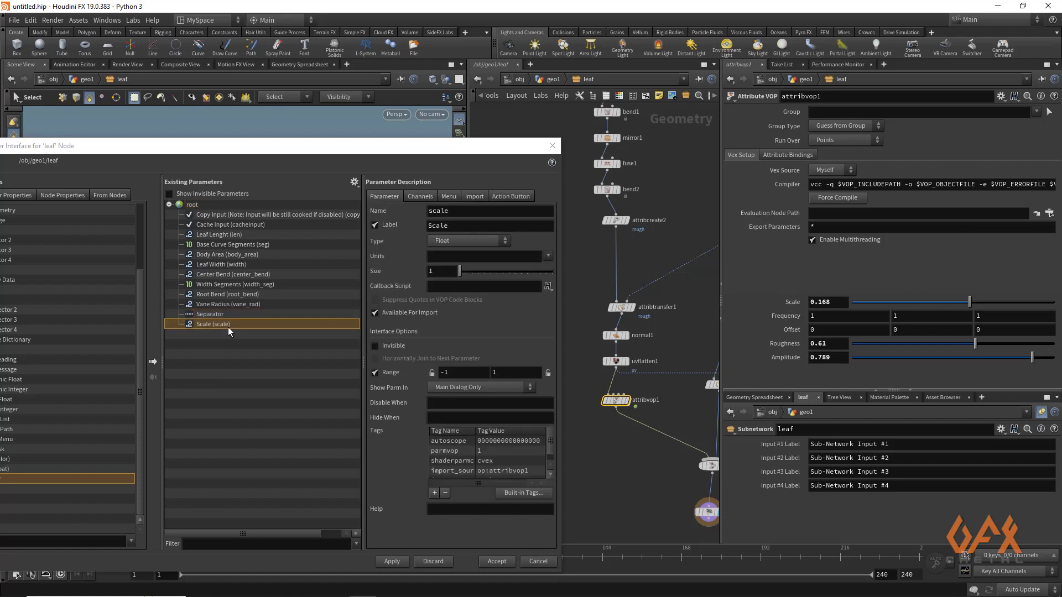
pyautogui.moveTo(775, 316); pyautogui.dragTo(232, 335)
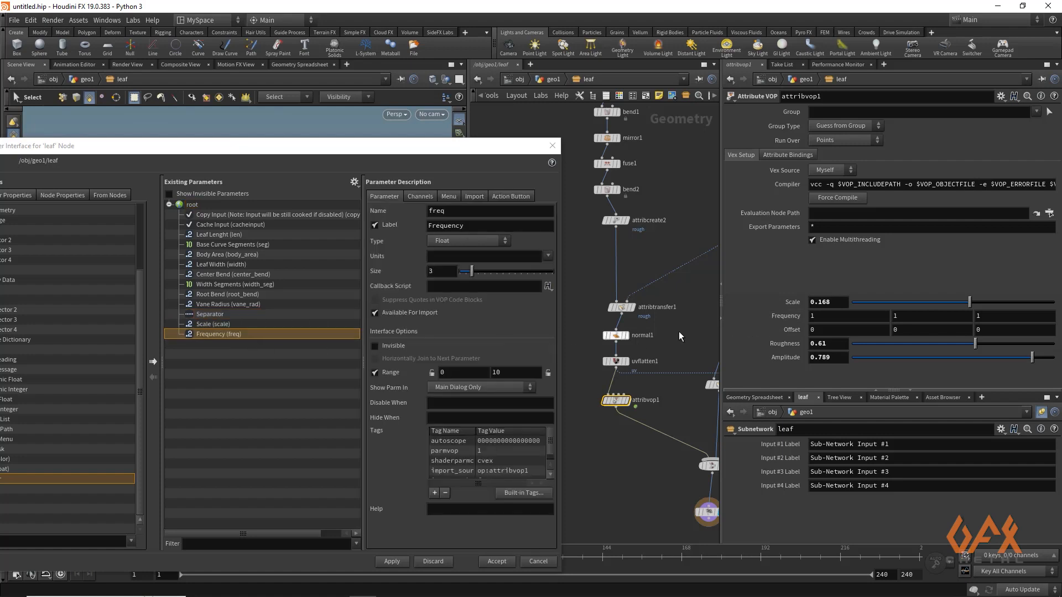
pyautogui.moveTo(799, 331); pyautogui.dragTo(276, 341)
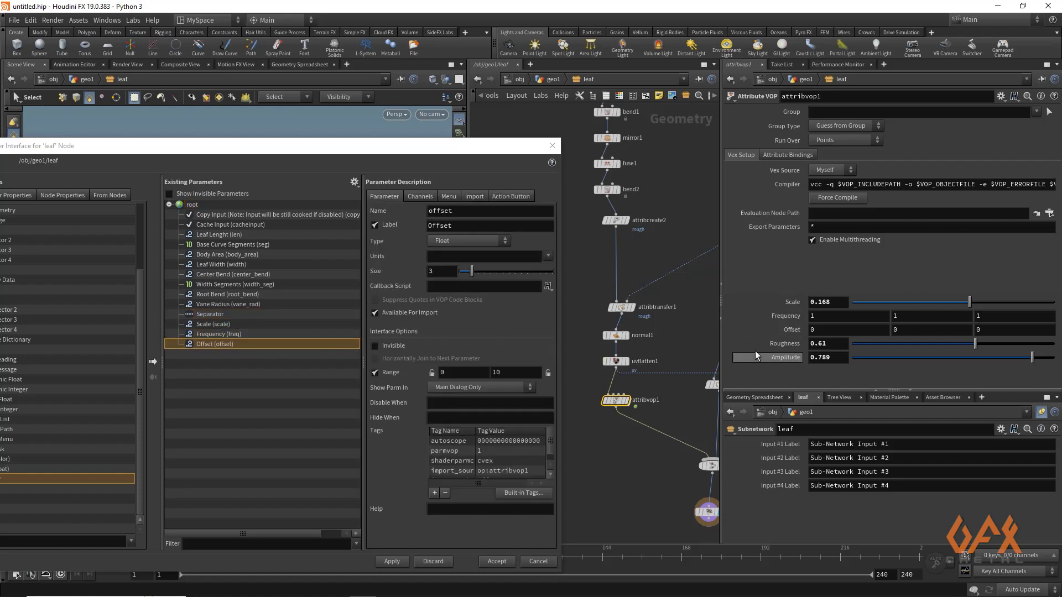
pyautogui.moveTo(348, 391); pyautogui.dragTo(274, 377)
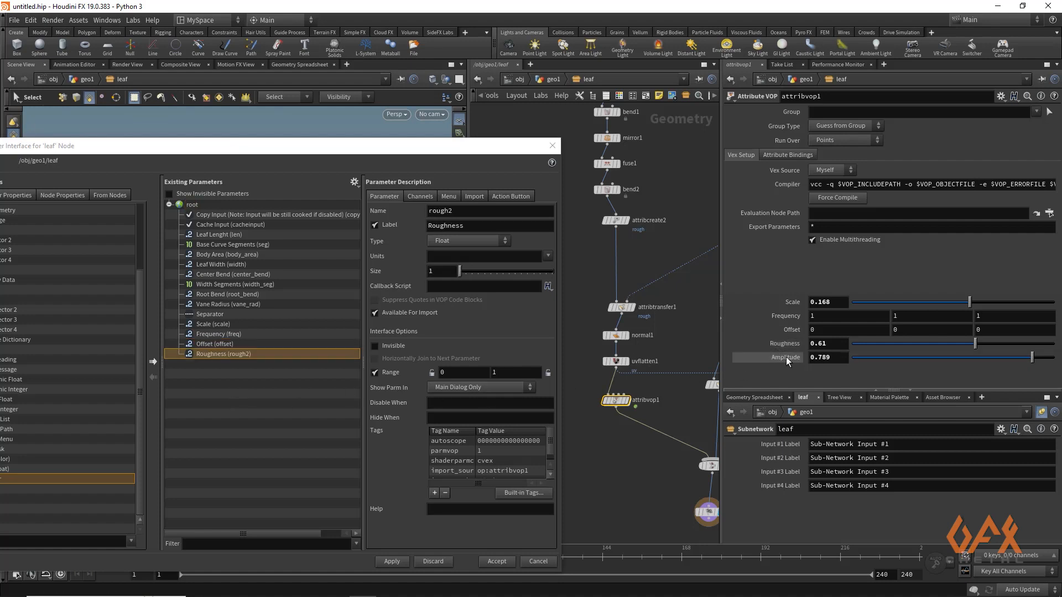
pyautogui.moveTo(239, 381); pyautogui.dragTo(239, 380)
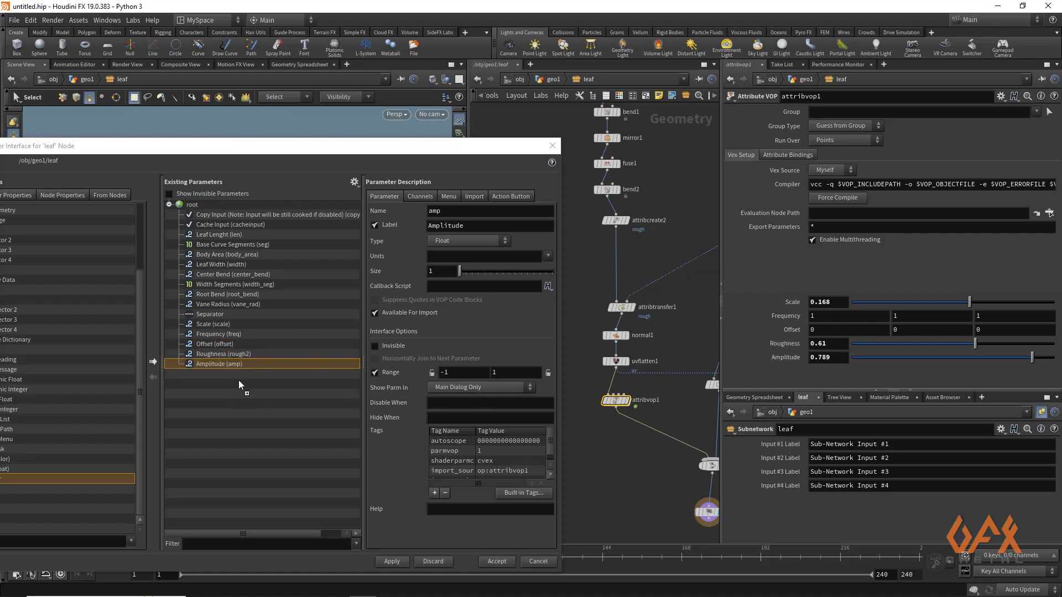
# Add a second Separator below Amplitude in the leaf subnetwork's parameter list.
pyautogui.moveTo(334, 146); pyautogui.dragTo(381, 95)
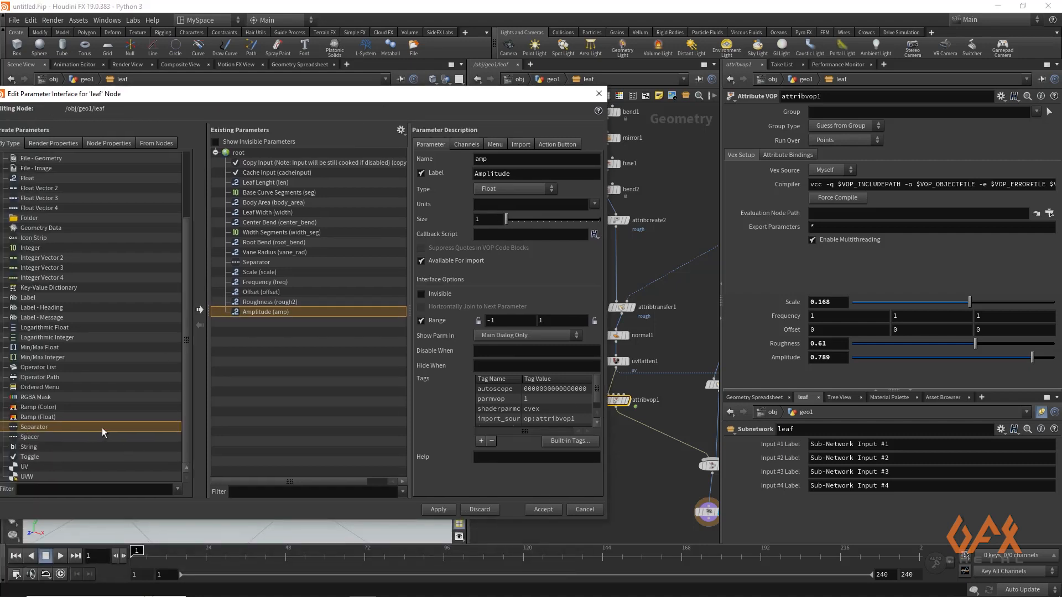
pyautogui.click(200, 310)
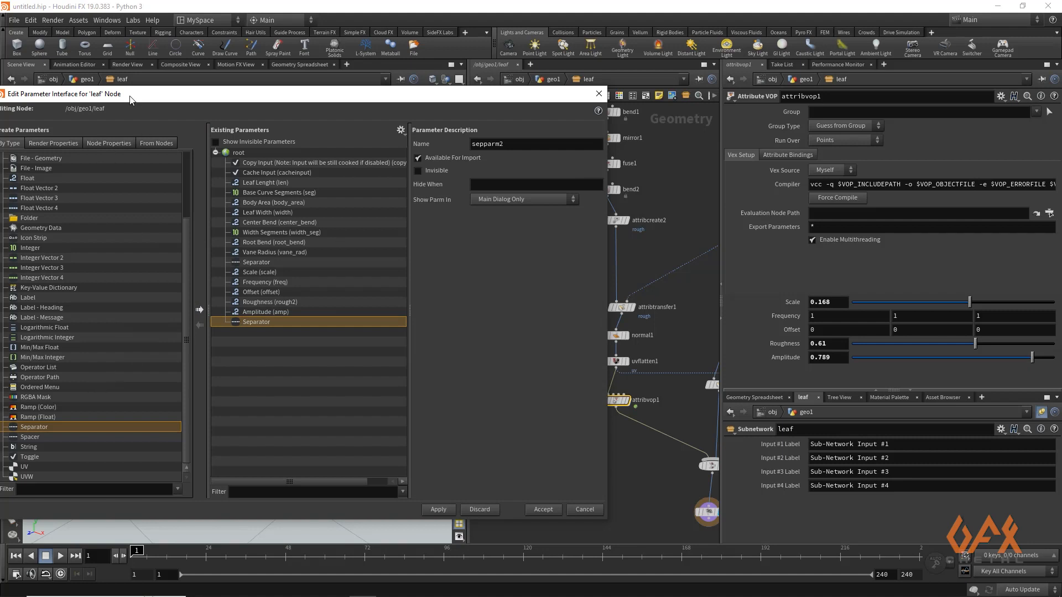
pyautogui.moveTo(131, 98); pyautogui.dragTo(371, 92)
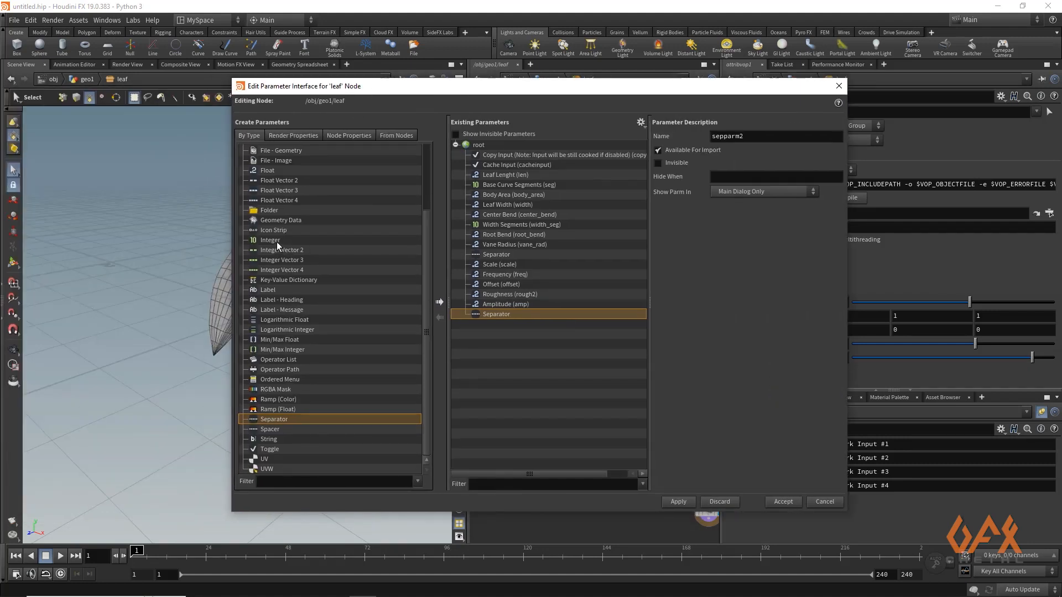
# Add a Float parameter named point_info with the label Point Info below the second separator, and accept the leaf interface changes.
pyautogui.scroll(3, 274, 246)
pyautogui.click(267, 259)
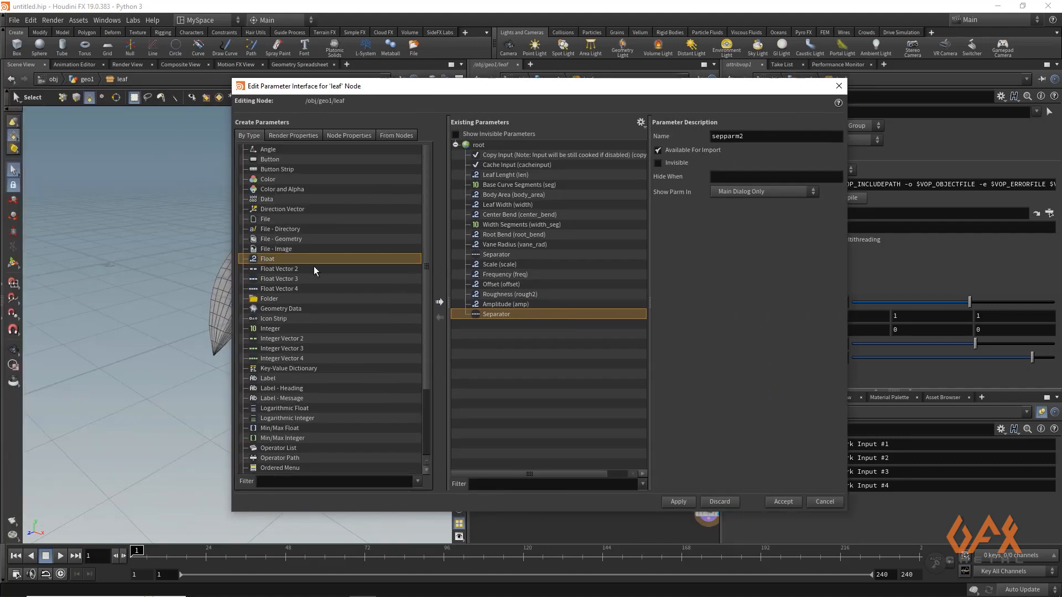
pyautogui.click(440, 301)
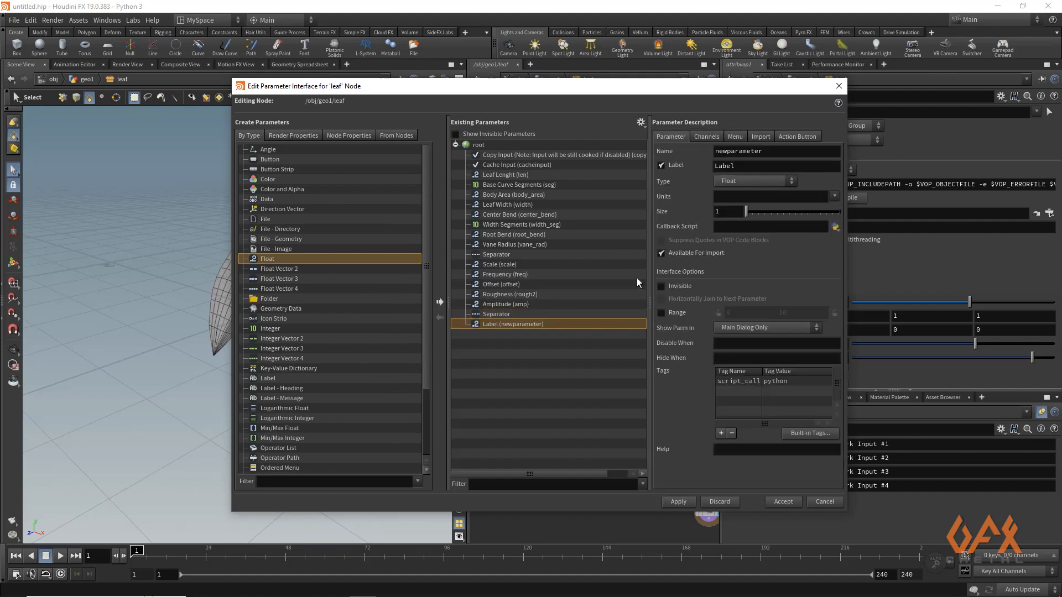
pyautogui.doubleClick(761, 149)
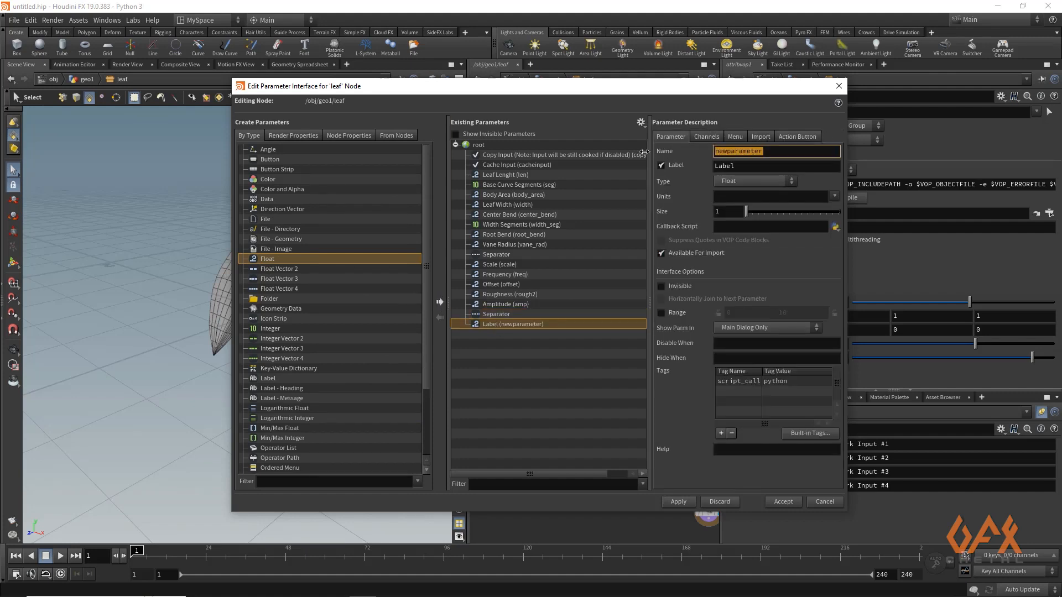
pyautogui.write('point_info')
pyautogui.press('Tab')
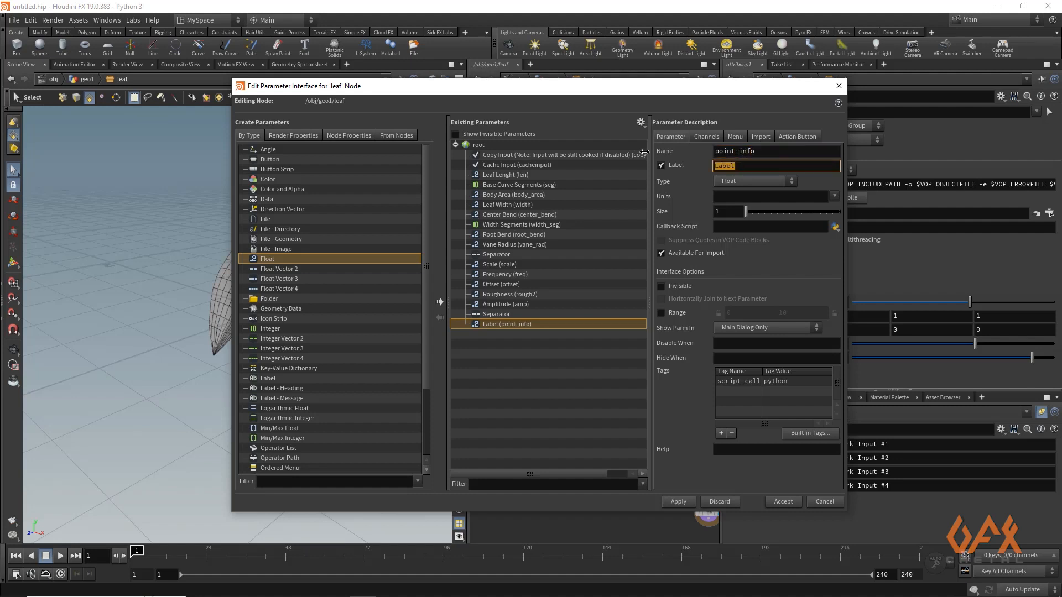
pyautogui.write('Point Info')
pyautogui.click(684, 502)
pyautogui.click(783, 502)
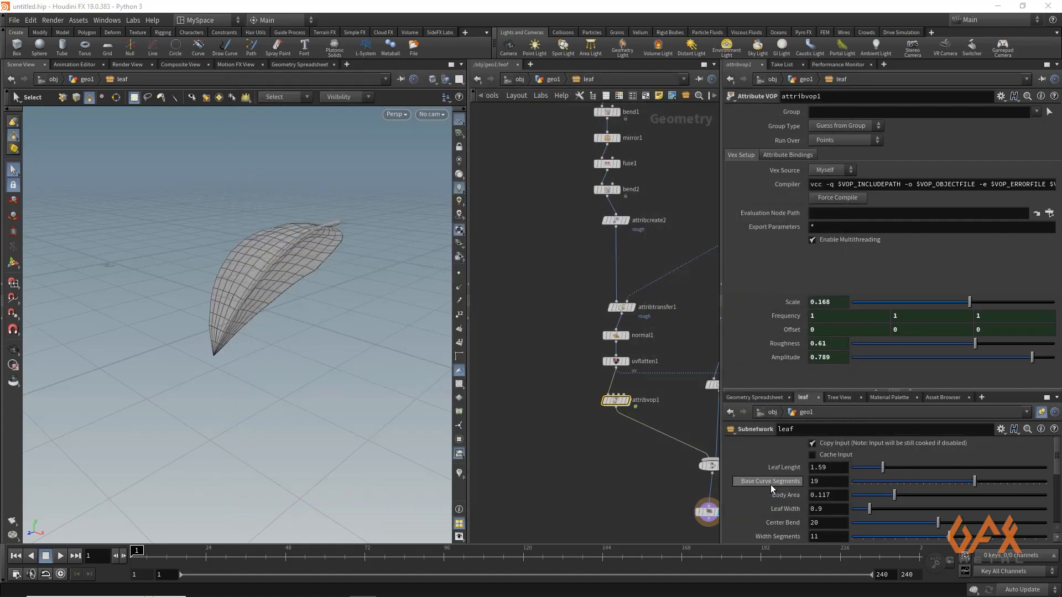
# Return to the geo1 network and add a Curve node beside the leaf subnetwork.
pyautogui.click(553, 80)
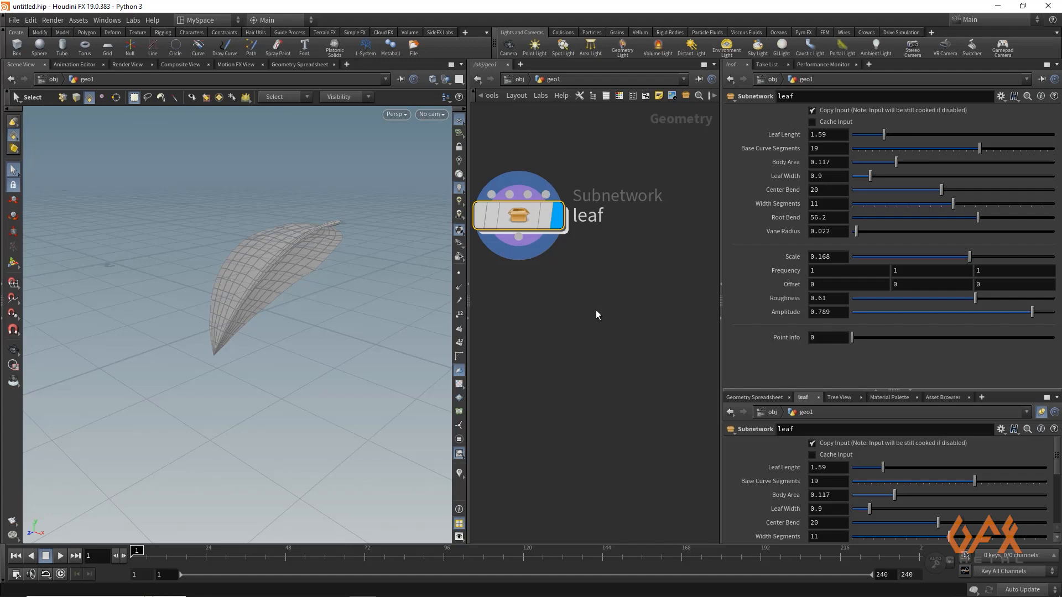
pyautogui.scroll(-3, 595, 311)
pyautogui.moveTo(570, 320); pyautogui.dragTo(620, 315, button='middle')
pyautogui.keyDown('alt'); pyautogui.moveTo(331, 249); pyautogui.dragTo(318, 121); pyautogui.keyUp('alt')
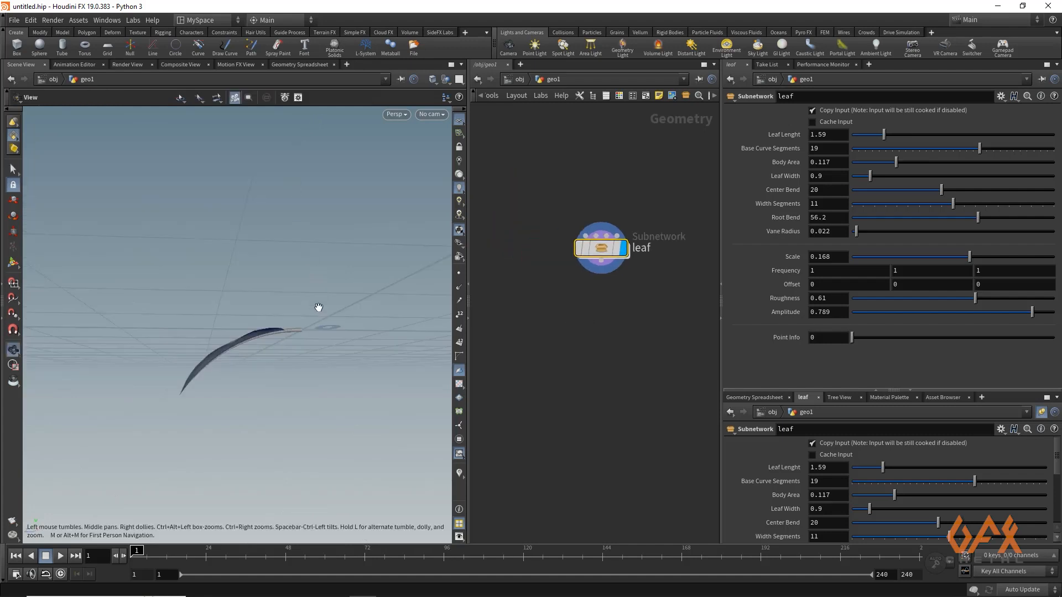
pyautogui.moveTo(327, 132); pyautogui.dragTo(370, 208)
pyautogui.moveTo(269, 303); pyautogui.dragTo(280, 330)
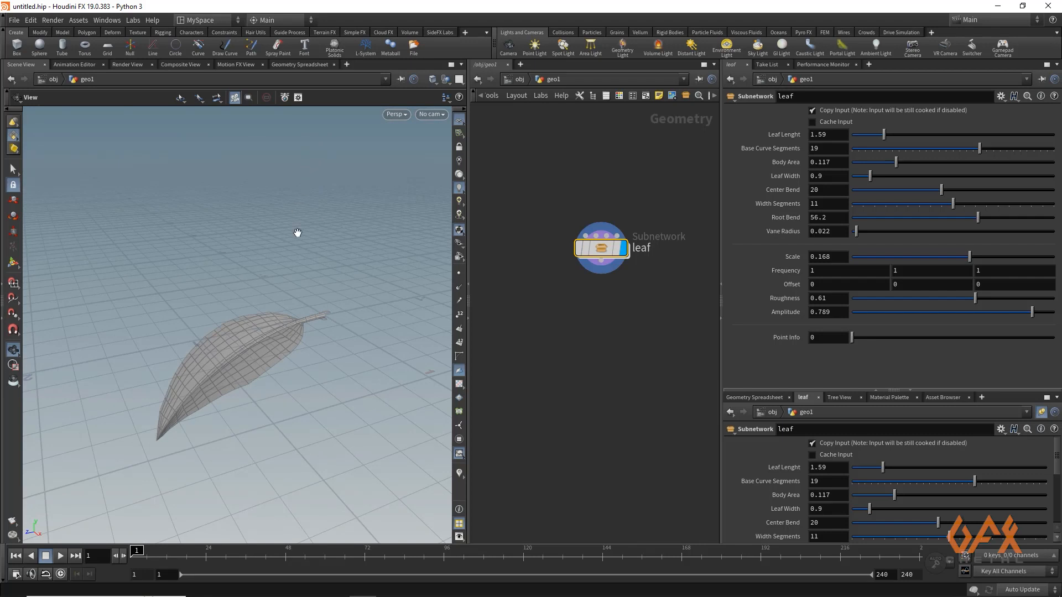
pyautogui.moveTo(325, 277); pyautogui.dragTo(233, 345)
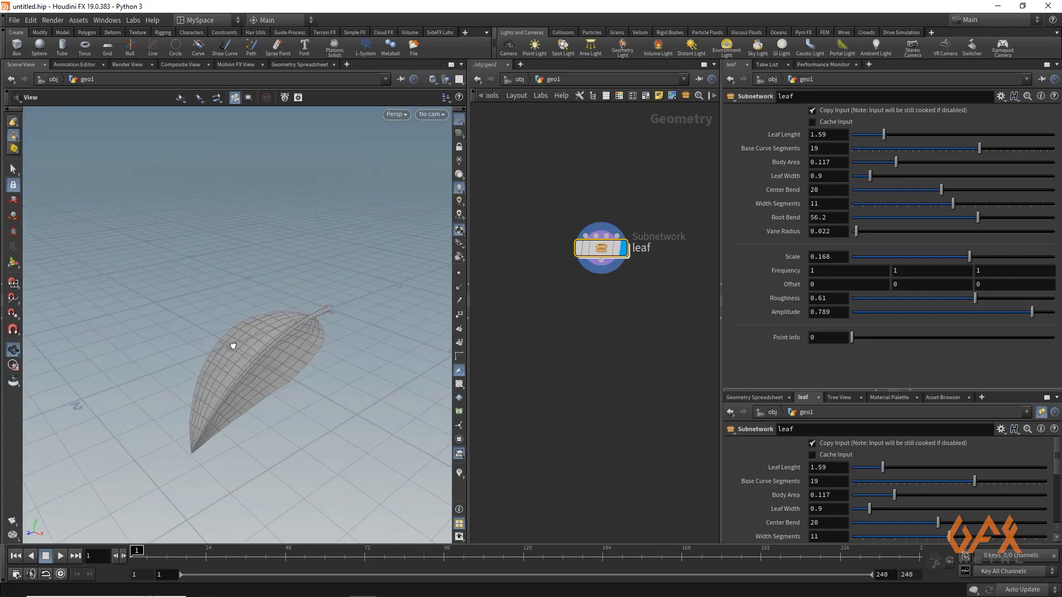
pyautogui.press('s')
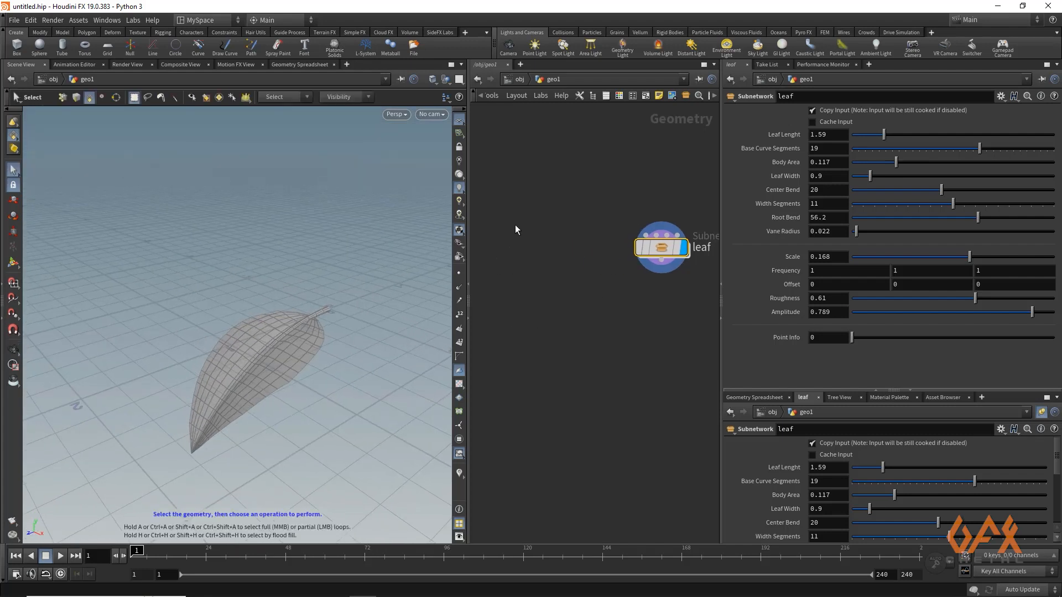
pyautogui.press('Tab')
pyautogui.write('cur')
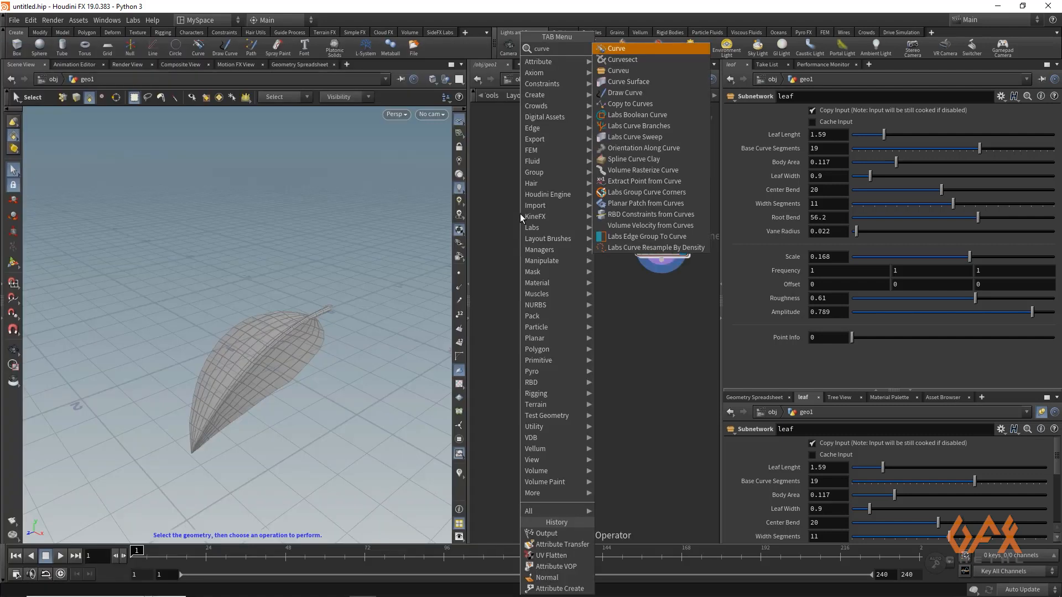
pyautogui.press('Return')
pyautogui.click(521, 214)
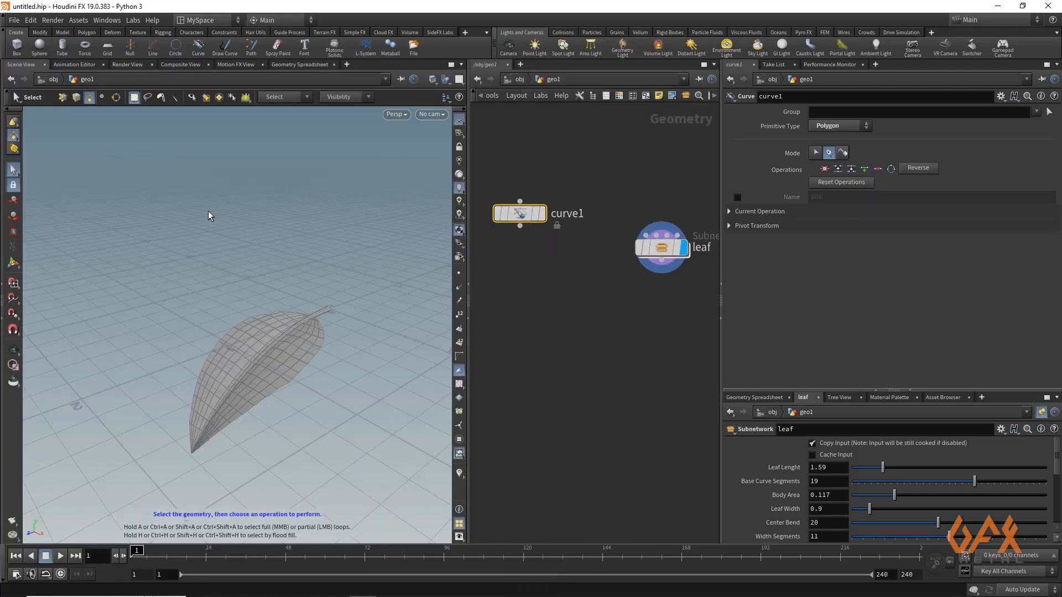
# Activate curve1's drawing tool in the Back view with curve1 as the displayed node.
pyautogui.hotkey('space', '3')
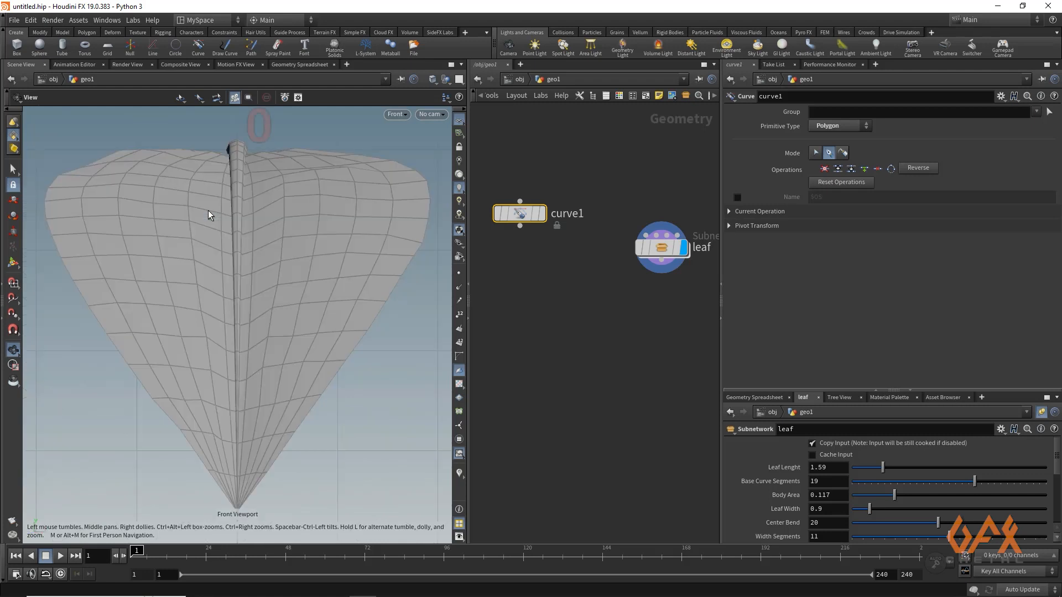
pyautogui.hotkey('space', '3')
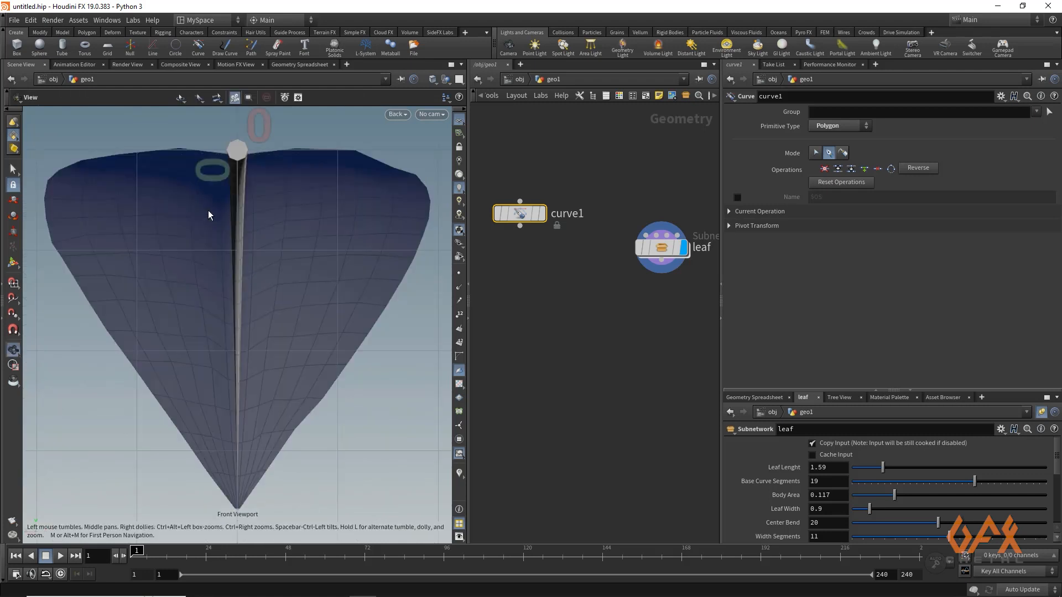
pyautogui.moveTo(303, 204); pyautogui.dragTo(94, 202, button='right')
pyautogui.moveTo(273, 239); pyautogui.dragTo(160, 249, button='right')
pyautogui.moveTo(167, 267); pyautogui.dragTo(188, 324, button='middle')
pyautogui.click(13, 263)
pyautogui.press('Return')
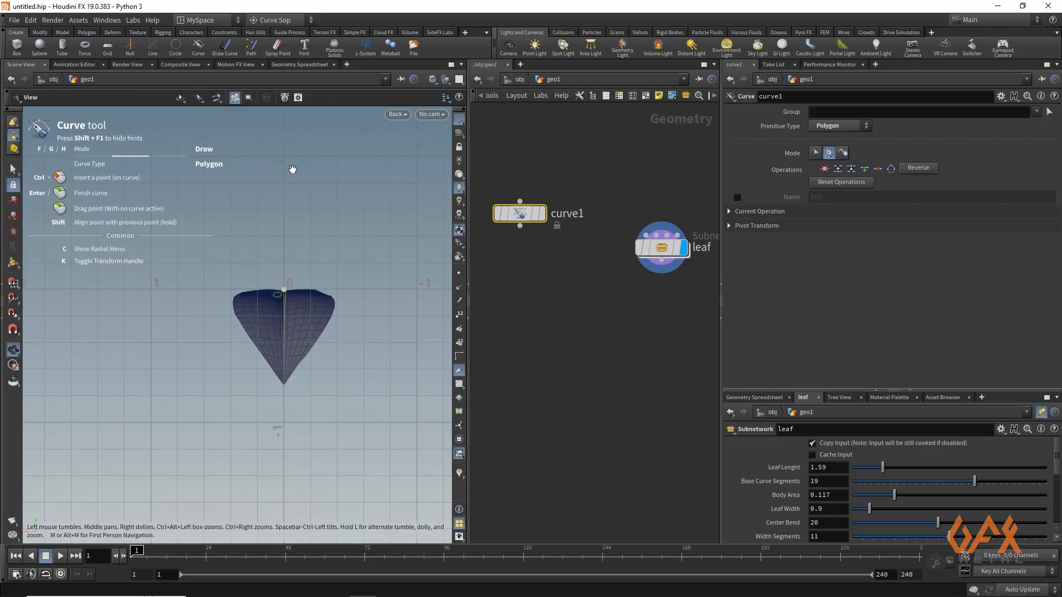
pyautogui.moveTo(292, 168); pyautogui.dragTo(268, 185, button='right')
pyautogui.moveTo(268, 184); pyautogui.dragTo(317, 221, button='middle')
pyautogui.click(546, 214)
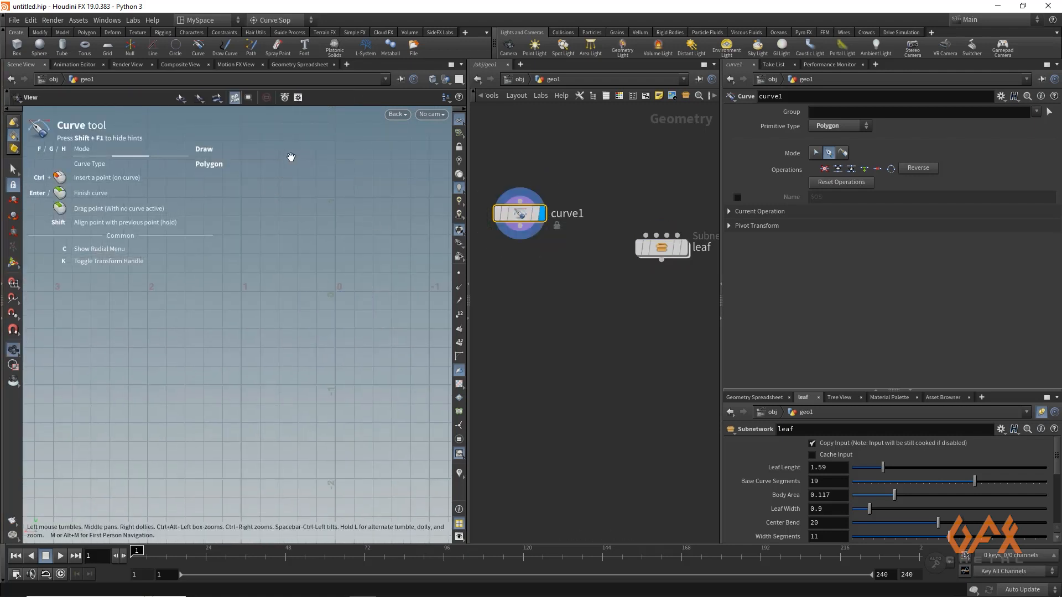
# Draw an open, roughly S-shaped polygon curve with six points running downward in the Back view, and finish it.
pyautogui.moveTo(321, 140); pyautogui.dragTo(342, 194, button='middle')
pyautogui.moveTo(341, 194); pyautogui.dragTo(312, 194, button='right')
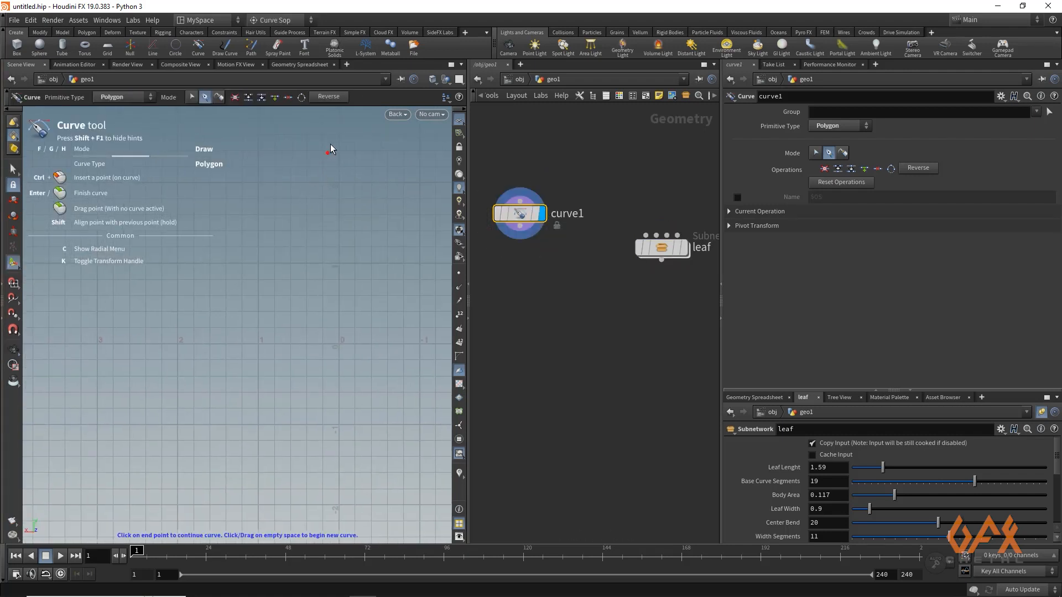
pyautogui.click(337, 113)
pyautogui.click(302, 193)
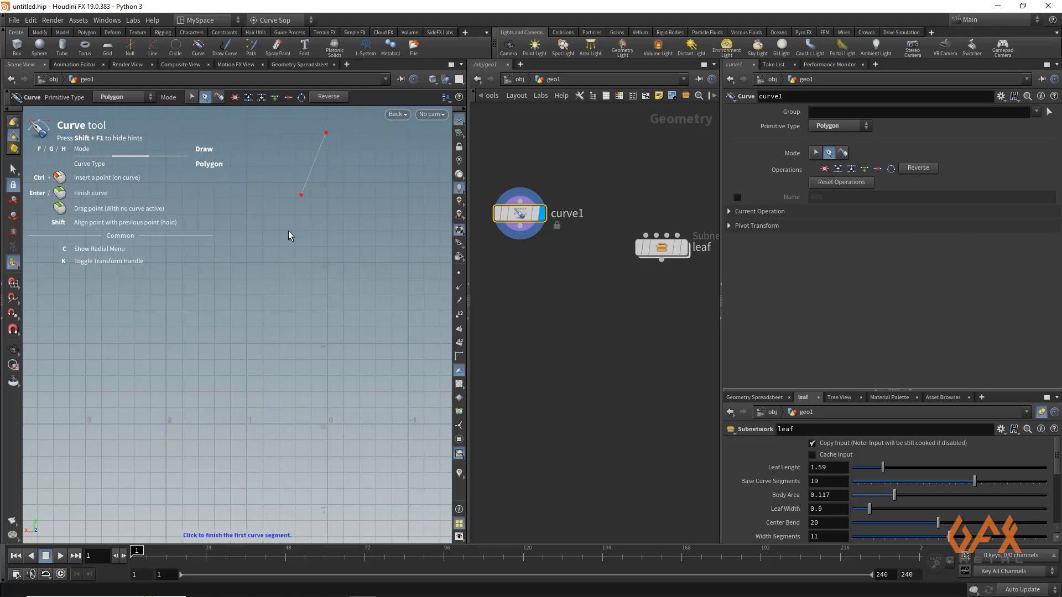
pyautogui.click(291, 262)
pyautogui.click(366, 336)
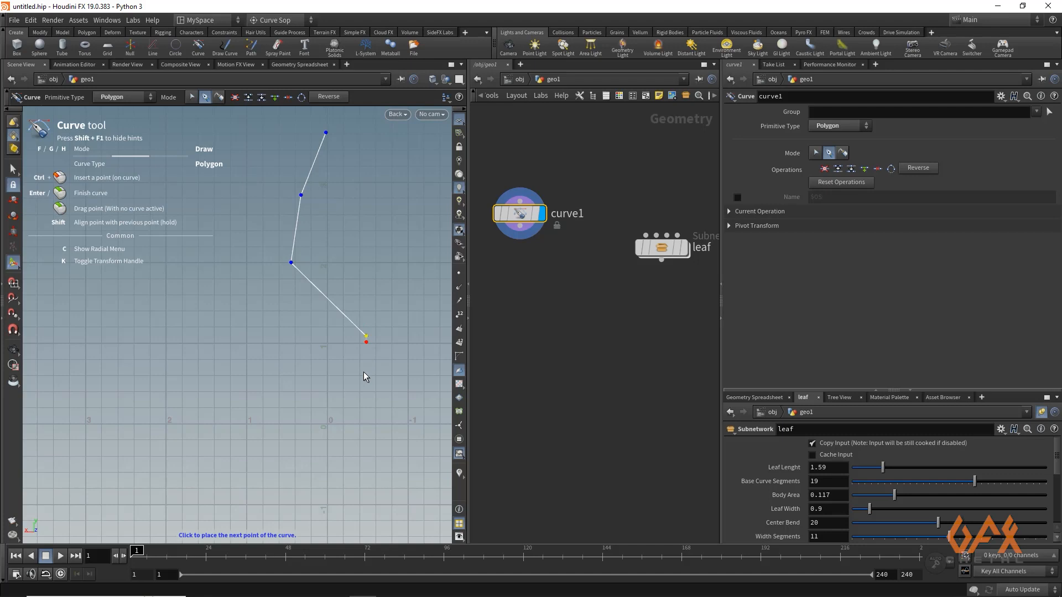
pyautogui.click(347, 400)
pyautogui.click(291, 442)
pyautogui.press('Return')
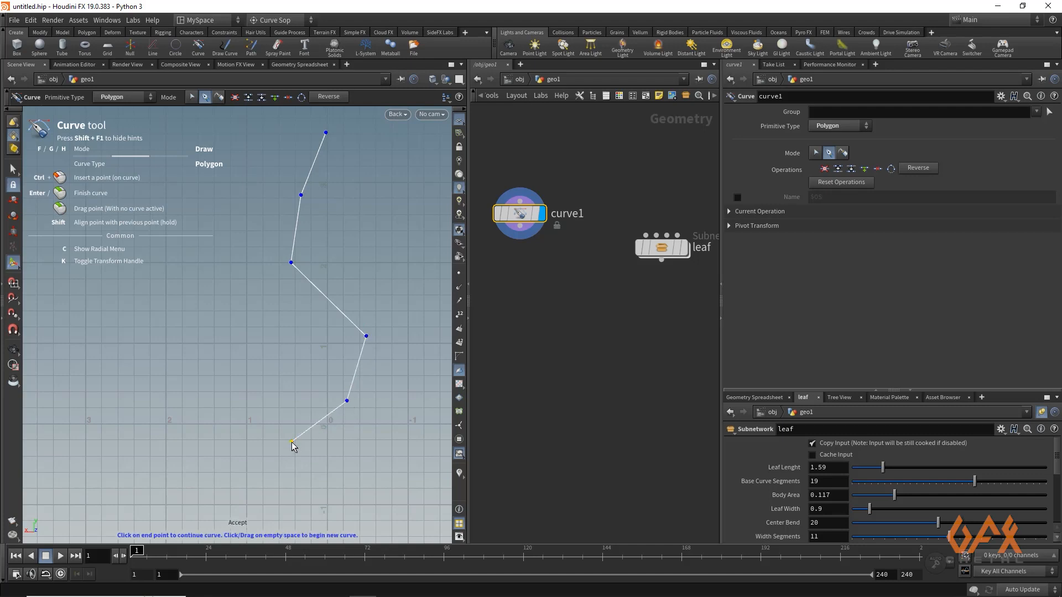
# Connect a Resample node after curve1 and treat its polygons as Subdivision Curves.
pyautogui.click(520, 228)
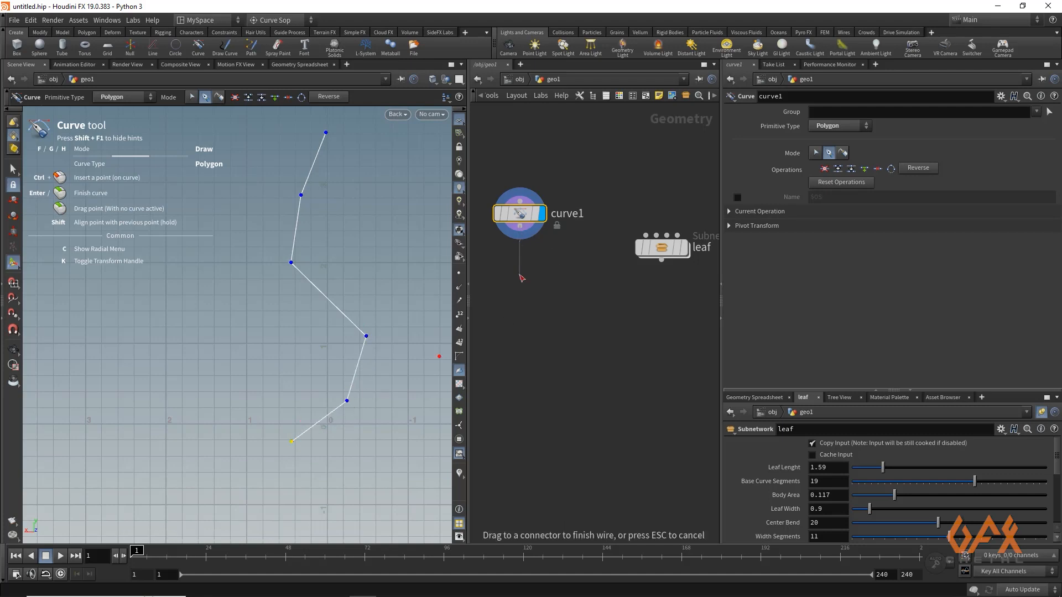
pyautogui.click(522, 278)
pyautogui.write('resample')
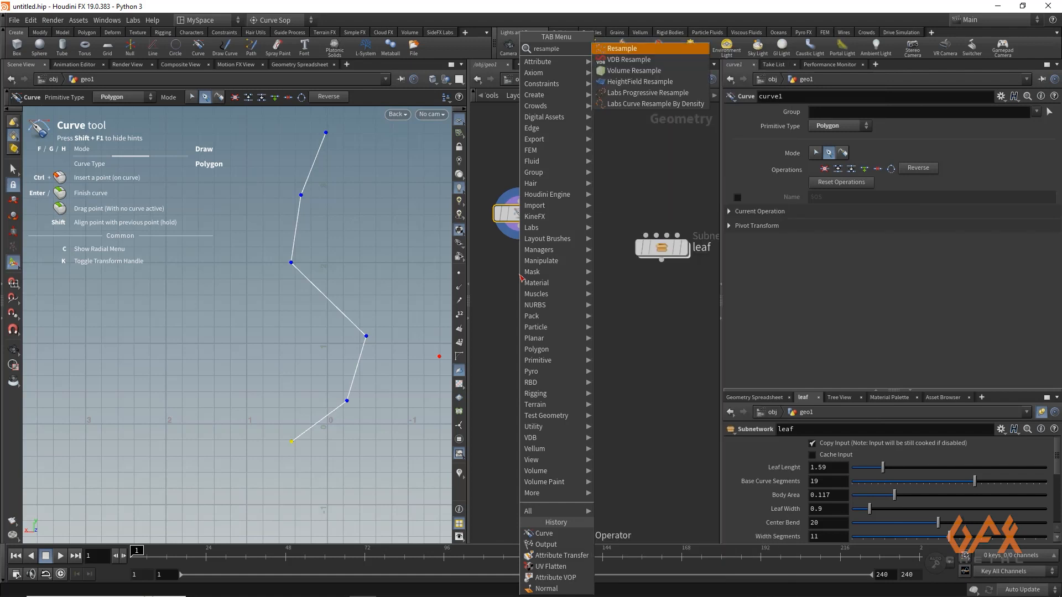
pyautogui.press('Return')
pyautogui.click(522, 278)
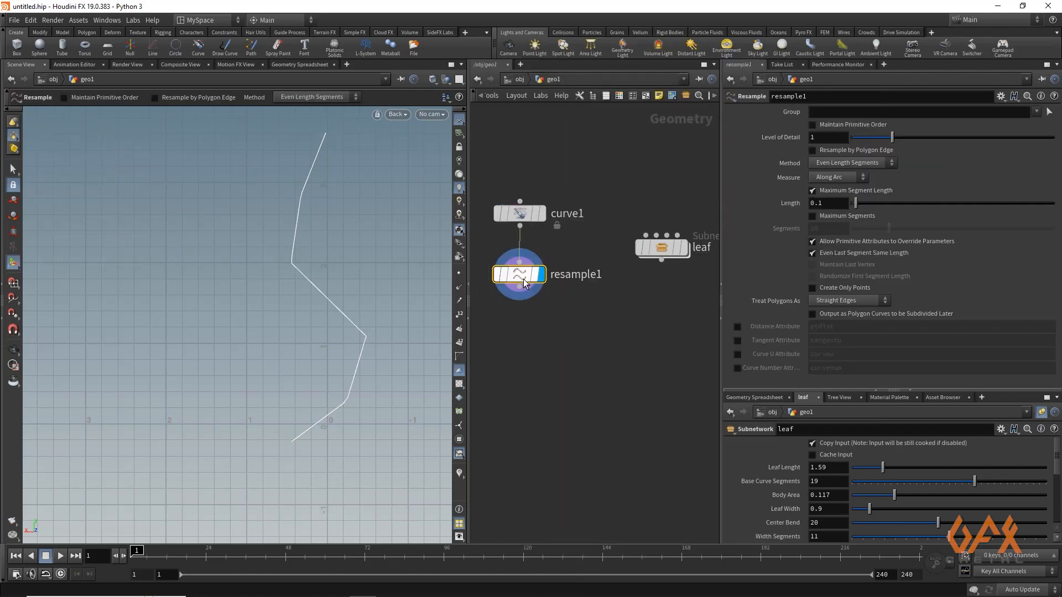
pyautogui.click(835, 302)
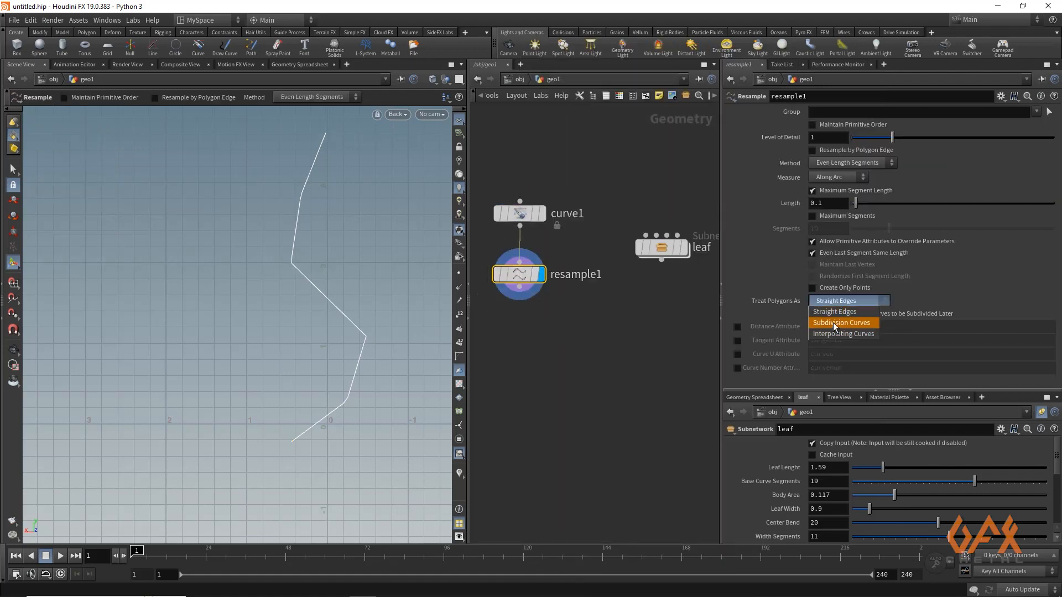
pyautogui.click(840, 323)
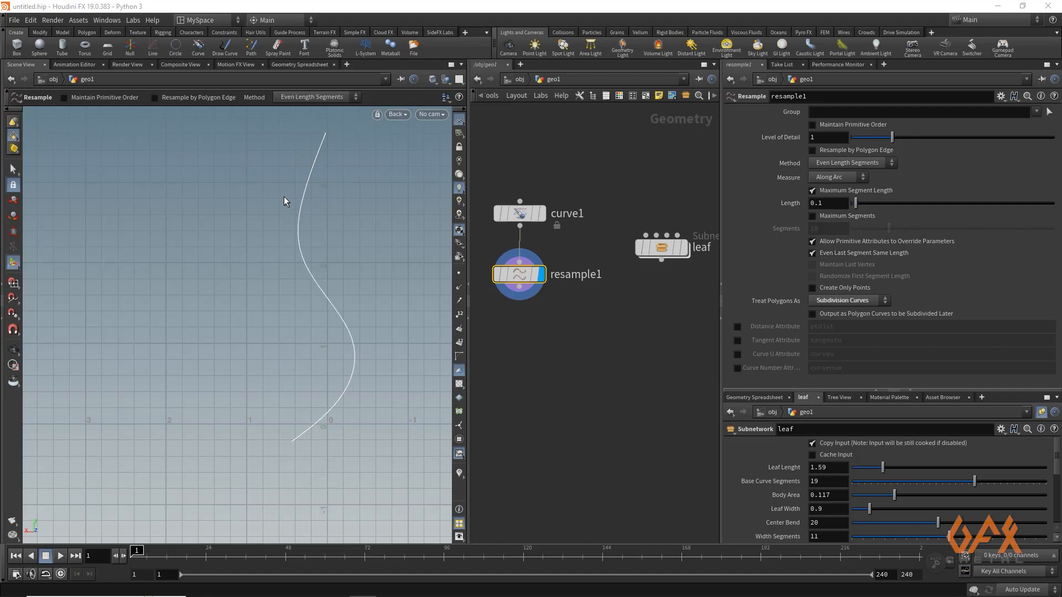
# Connect a Carve node after resample1 and make it the displayed node.
pyautogui.click(523, 294)
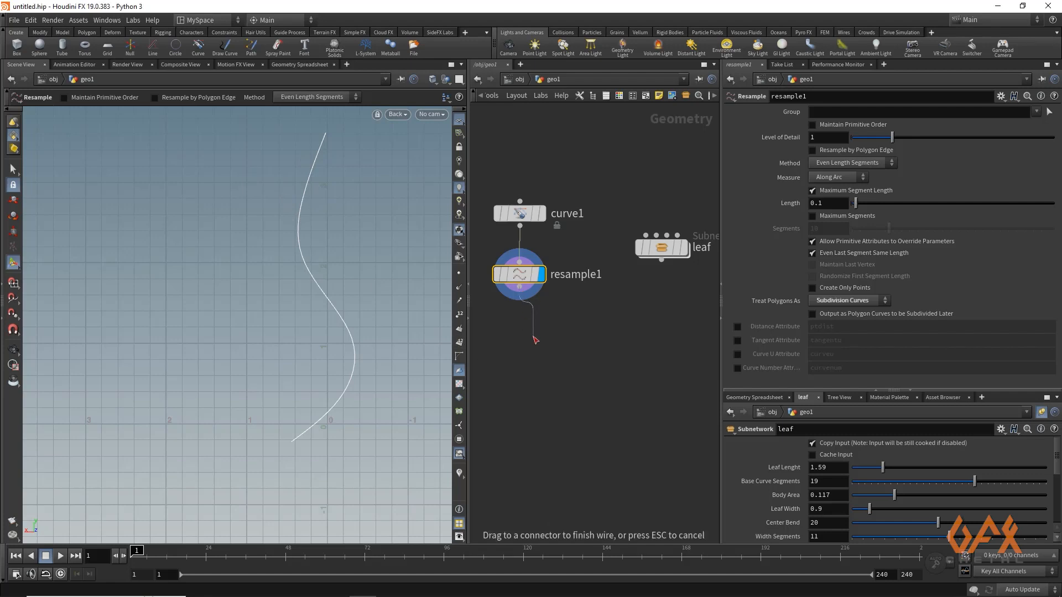
pyautogui.press('Tab')
pyautogui.write('car')
pyautogui.press('Return')
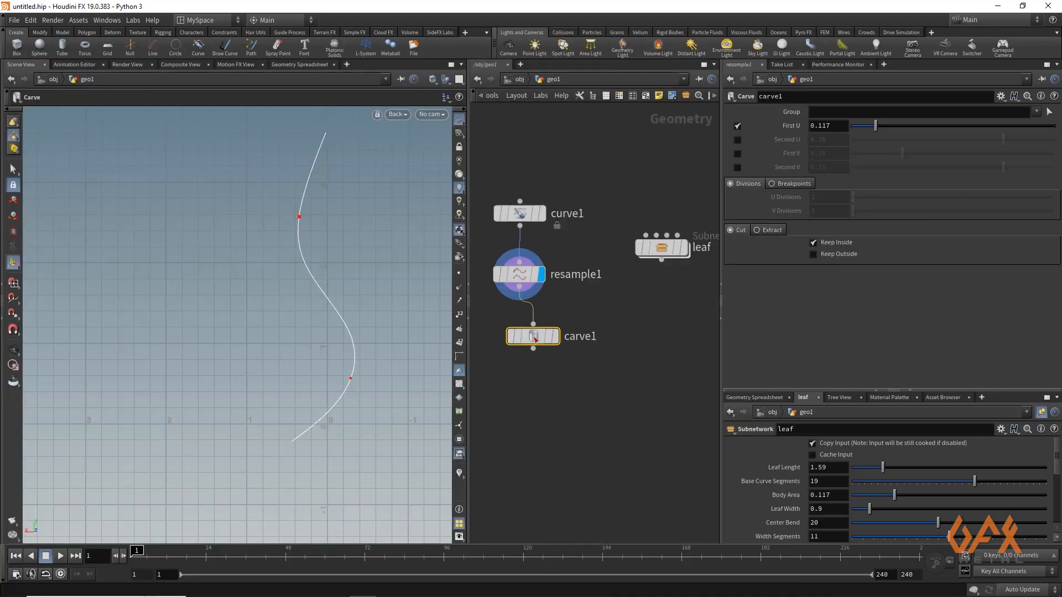
pyautogui.click(555, 339)
pyautogui.click(556, 338)
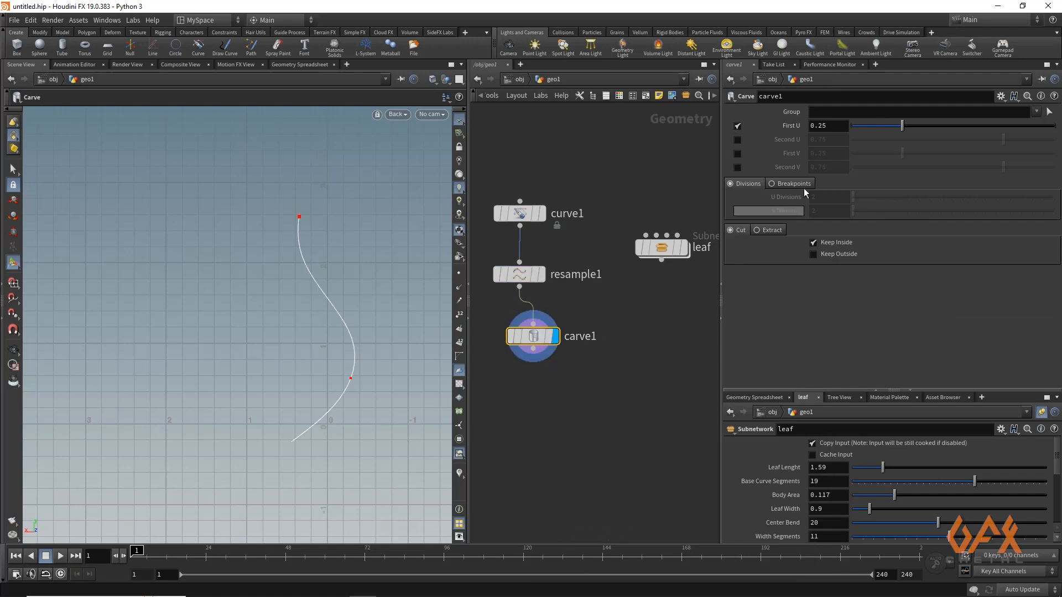
# Trim both ends of the curve in carve1 with First U at 0.093 and Second U enabled at 0.825.
pyautogui.click(737, 139)
pyautogui.moveTo(899, 124); pyautogui.dragTo(877, 123)
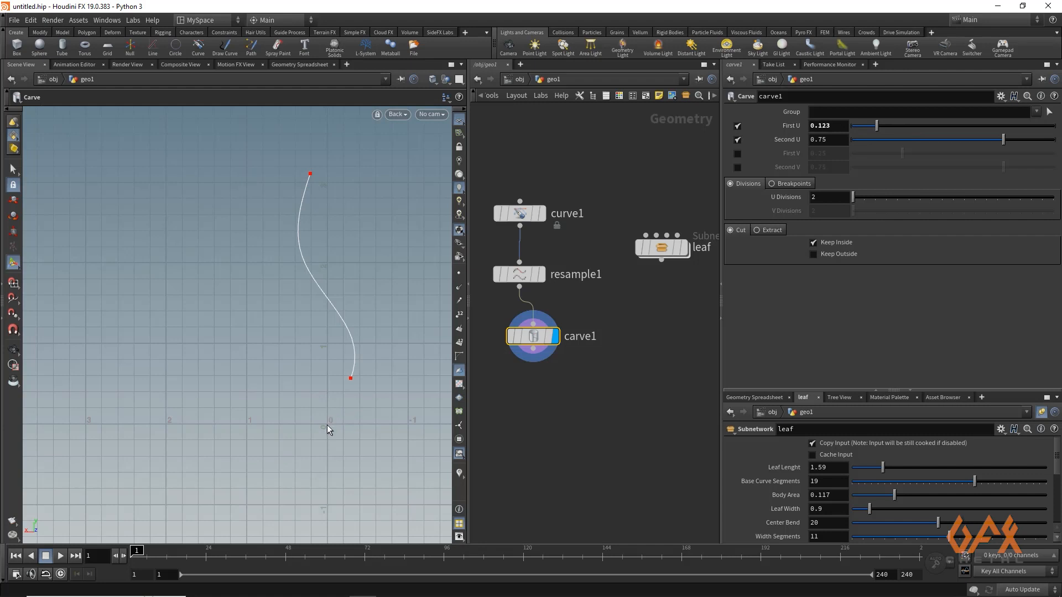
pyautogui.moveTo(1015, 138); pyautogui.dragTo(1018, 143)
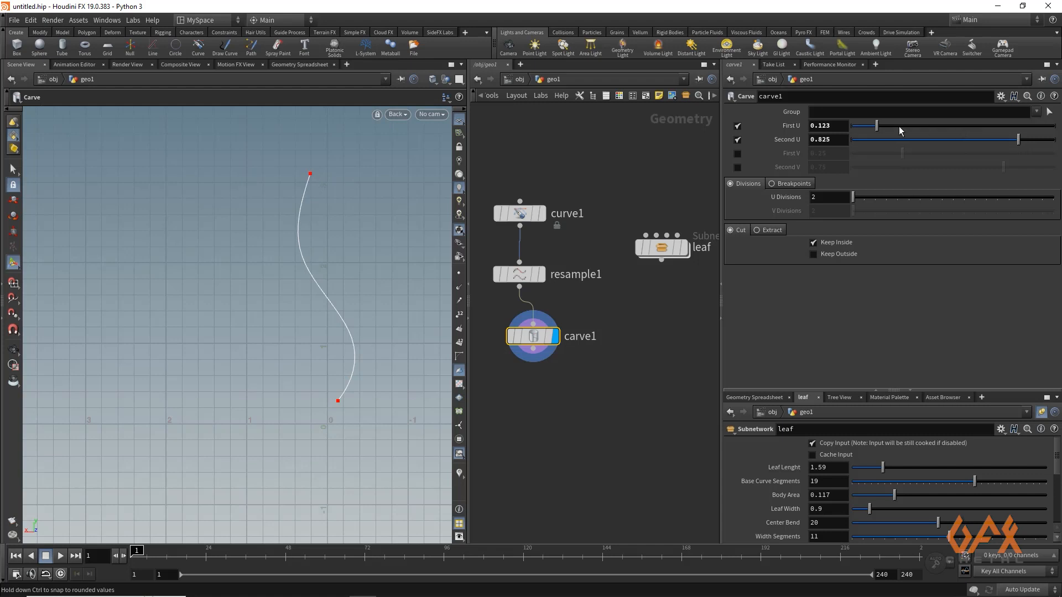
pyautogui.moveTo(879, 128); pyautogui.dragTo(872, 130)
# Line up curve1, resample1 and carve1 in a straight vertical column in the network.
pyautogui.moveTo(616, 310); pyautogui.dragTo(678, 293, button='middle')
pyautogui.moveTo(587, 201)
pyautogui.moveTo(587, 200); pyautogui.dragTo(587, 176)
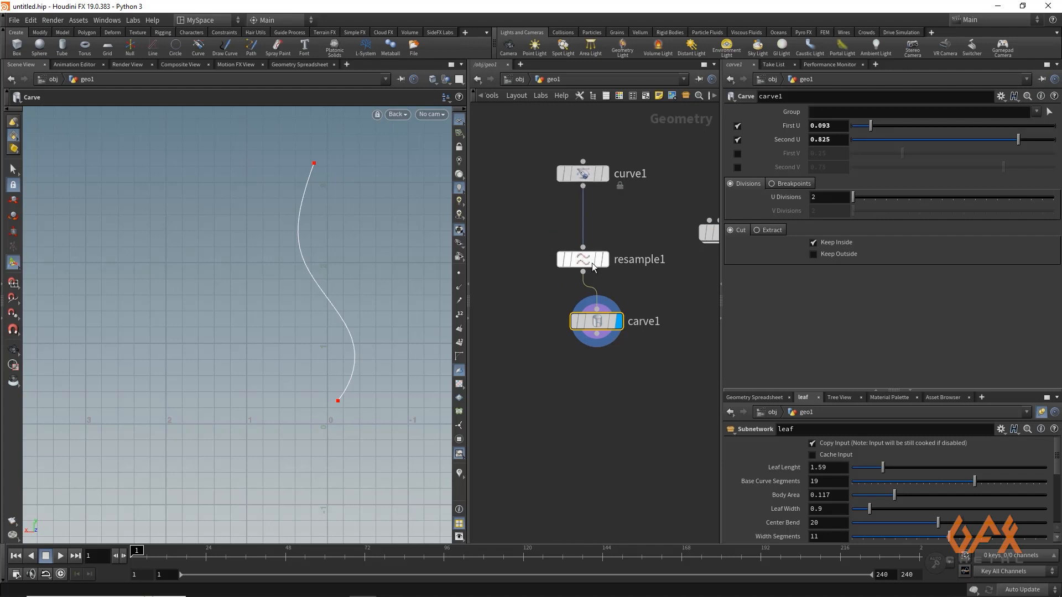
pyautogui.moveTo(580, 260); pyautogui.dragTo(580, 232)
pyautogui.moveTo(589, 322); pyautogui.dragTo(577, 303)
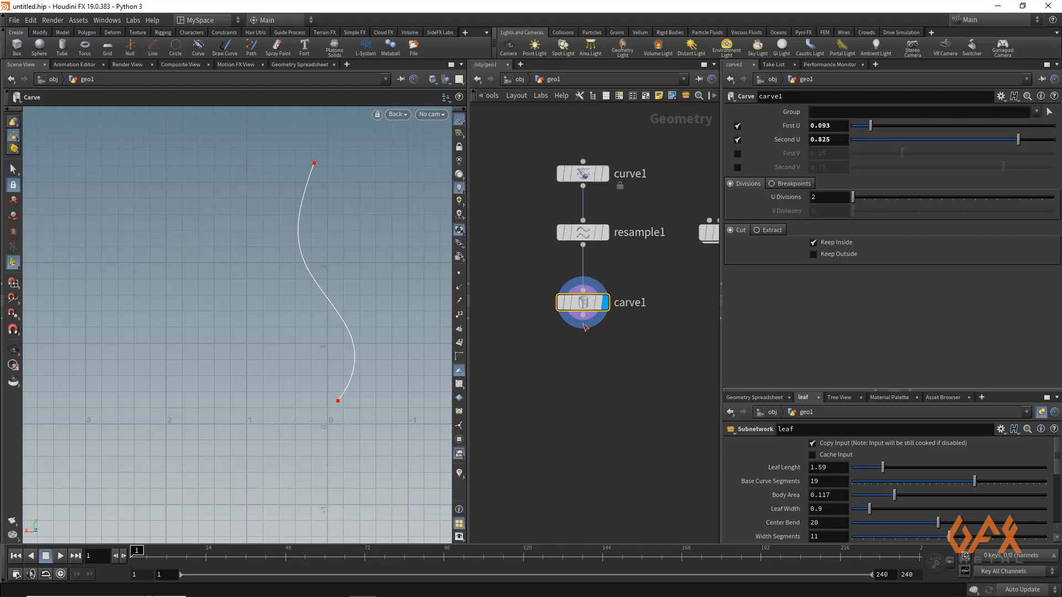
# Connect a Scatter node after carve1, display it and set its Force Total Count to 12.
pyautogui.moveTo(583, 315)
pyautogui.mouseDown()
pyautogui.moveTo(595, 359)
pyautogui.moveTo(581, 316)
pyautogui.mouseUp()
pyautogui.write('scatter')
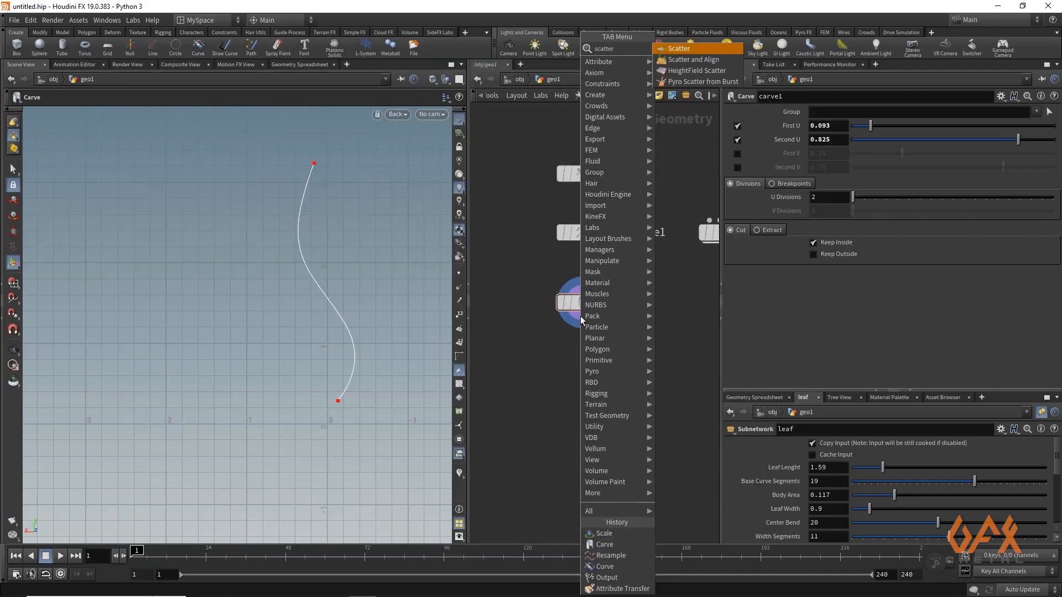
pyautogui.press('Return')
pyautogui.click(579, 355)
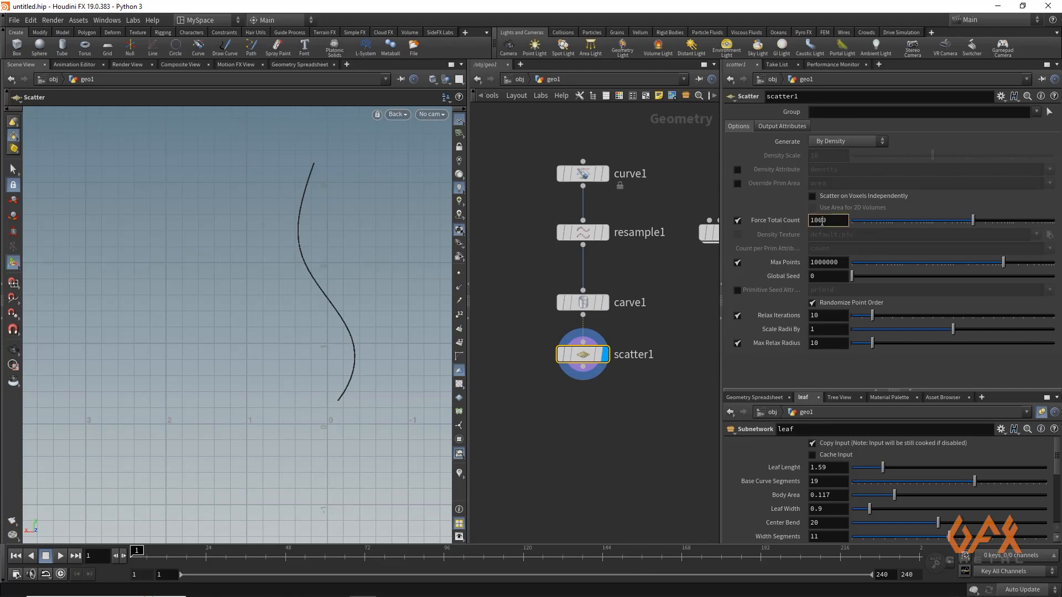
pyautogui.doubleClick(821, 221)
pyautogui.write('12')
pyautogui.press('Return')
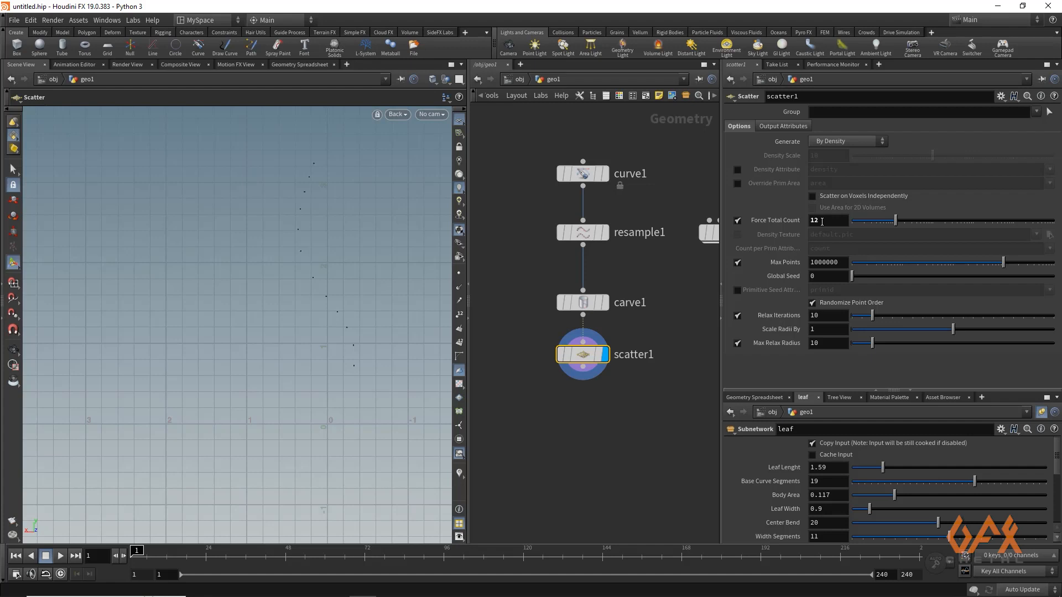
# Connect an Attribute Randomize node after scatter1 and make it the displayed node.
pyautogui.click(582, 367)
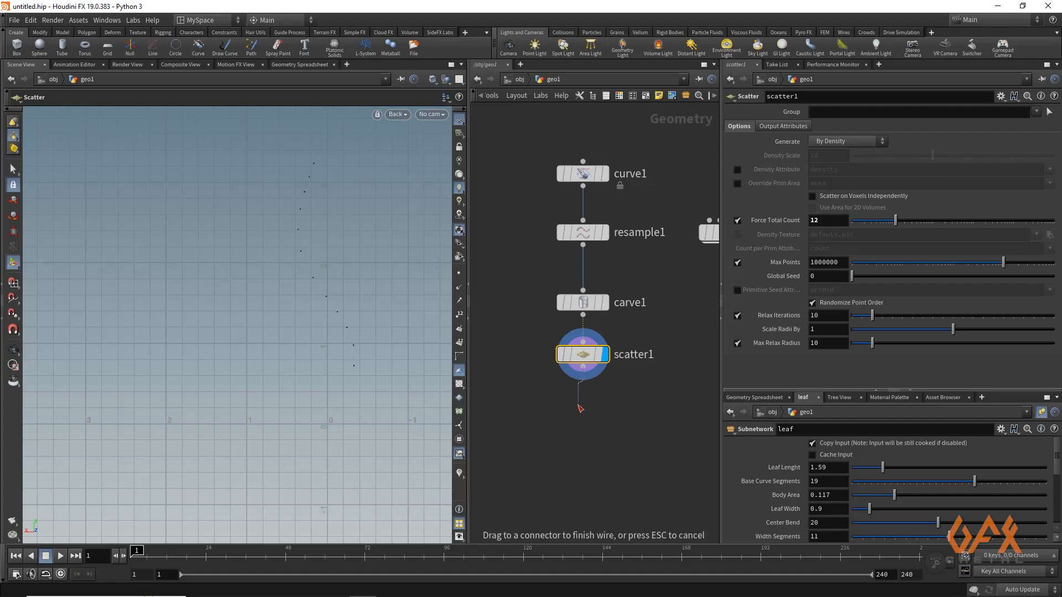
pyautogui.press('Tab')
pyautogui.write('attran')
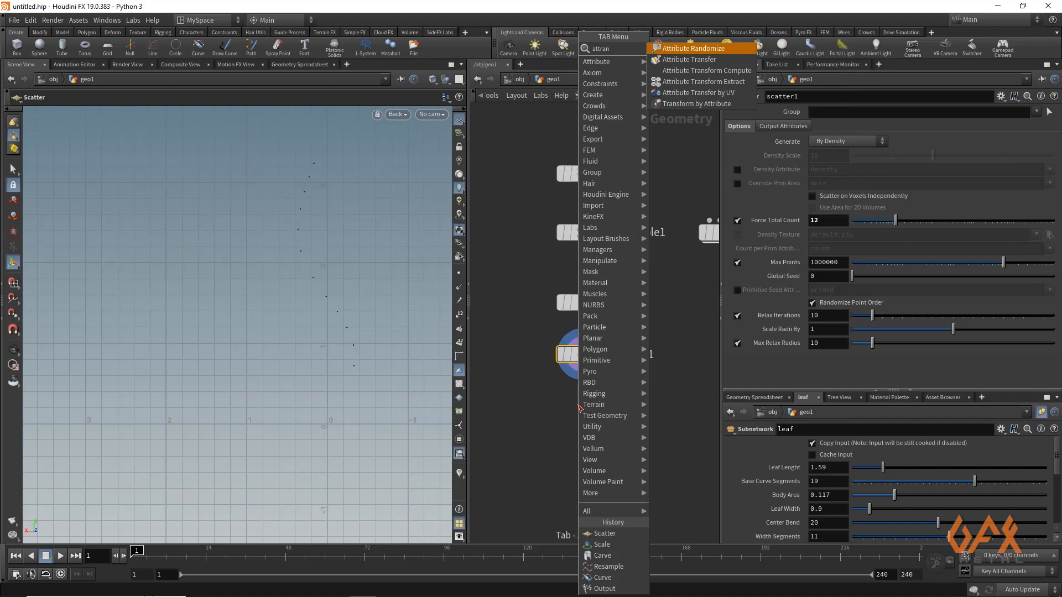
pyautogui.press('Return')
pyautogui.click(575, 407)
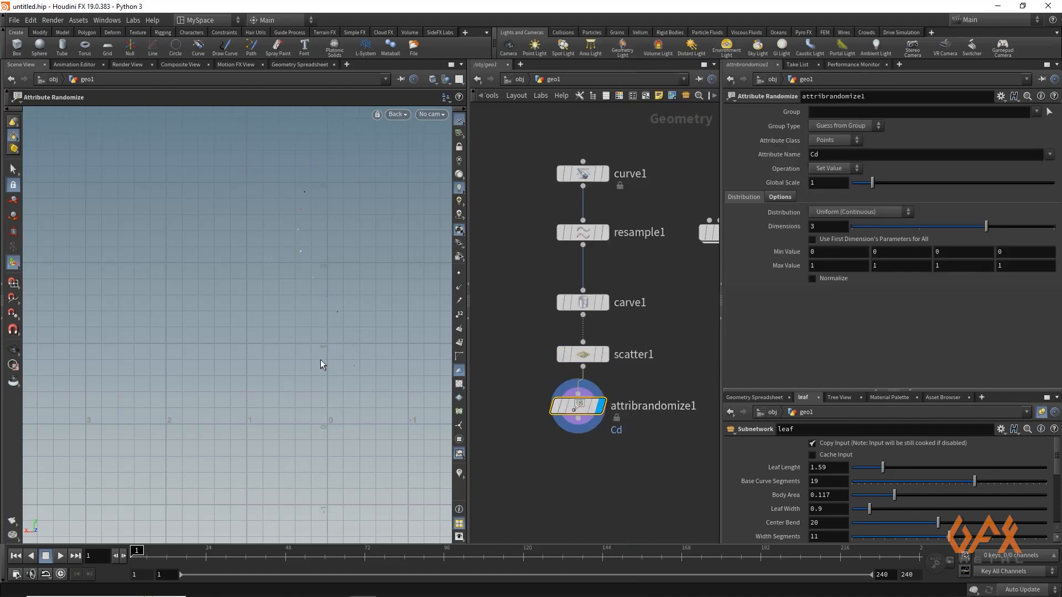
pyautogui.press('Escape')
pyautogui.press('Escape')
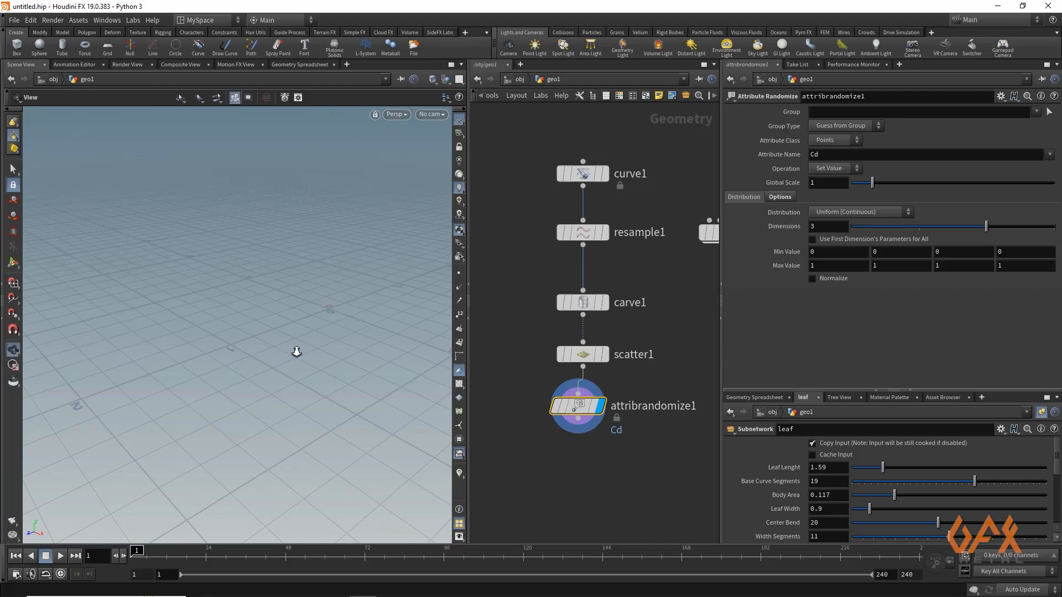
pyautogui.moveTo(297, 350); pyautogui.dragTo(218, 349)
pyautogui.press('Return')
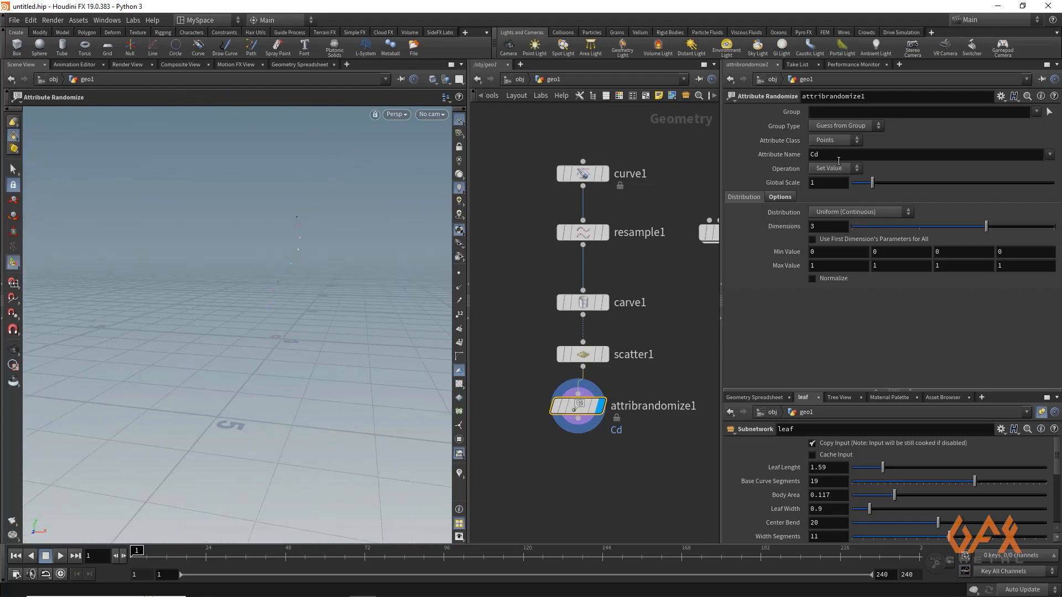
# Randomize attribute N in attribrandomize1 with minimum values -1, -.1, -1 and maximum values 1, .1, 1.
pyautogui.click(838, 157)
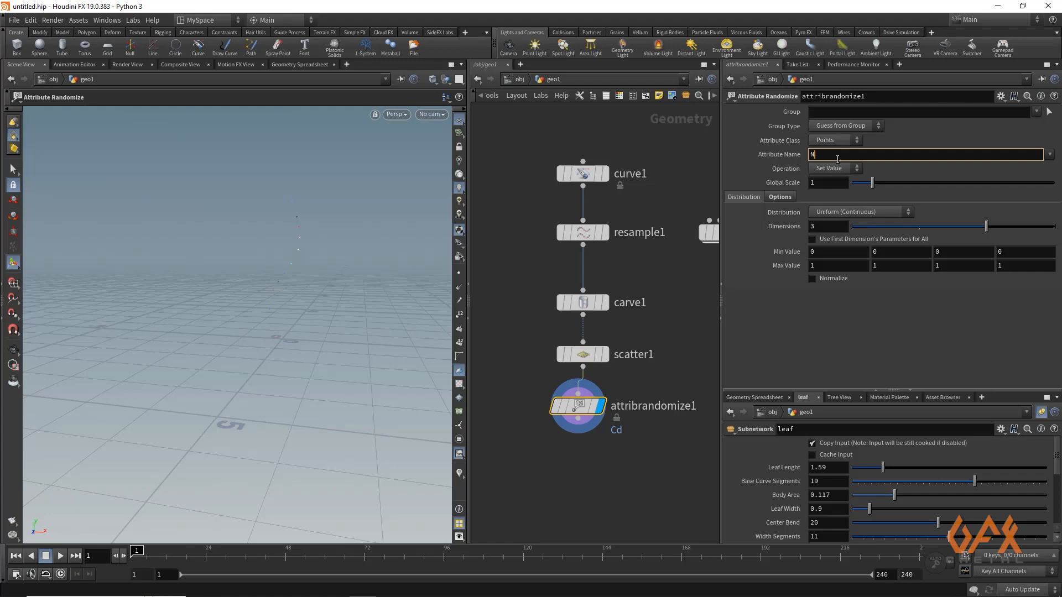
pyautogui.write('N')
pyautogui.click(827, 252)
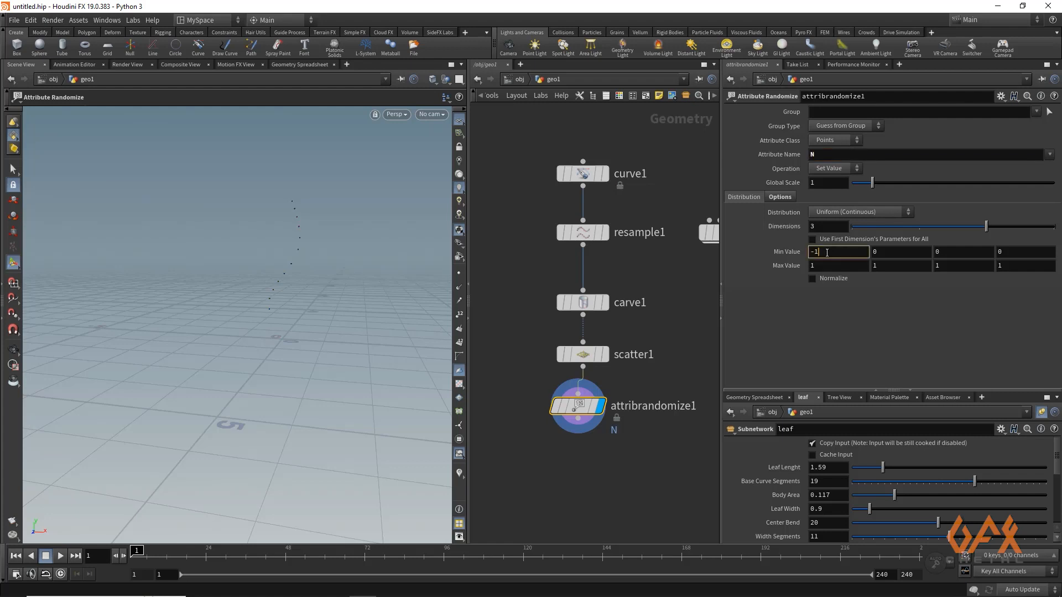
pyautogui.click(882, 253)
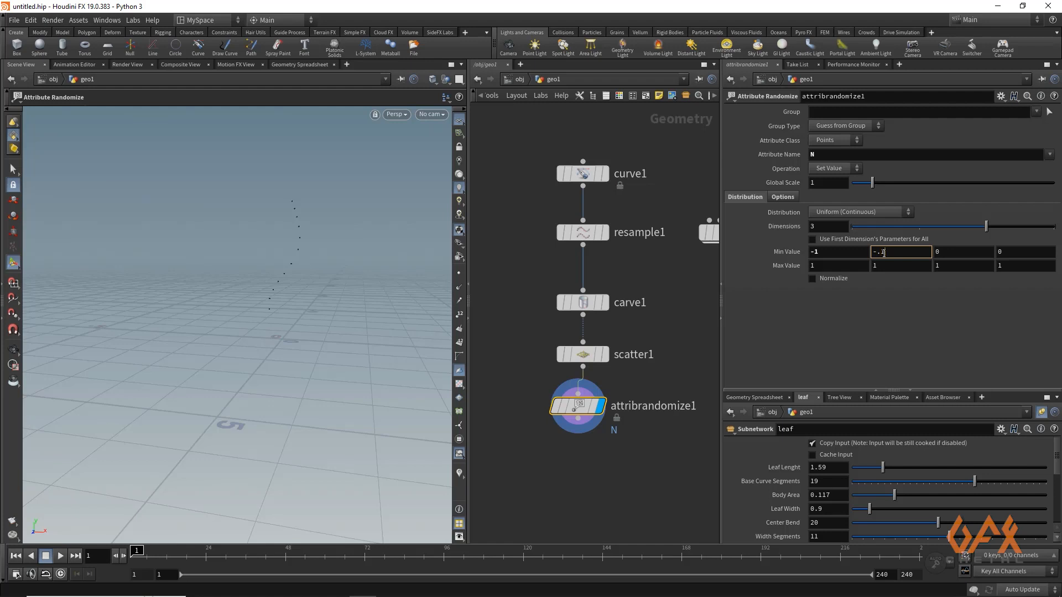
pyautogui.write('-.1')
pyautogui.press('Tab')
pyautogui.click(885, 265)
pyautogui.click(949, 250)
pyautogui.click(940, 265)
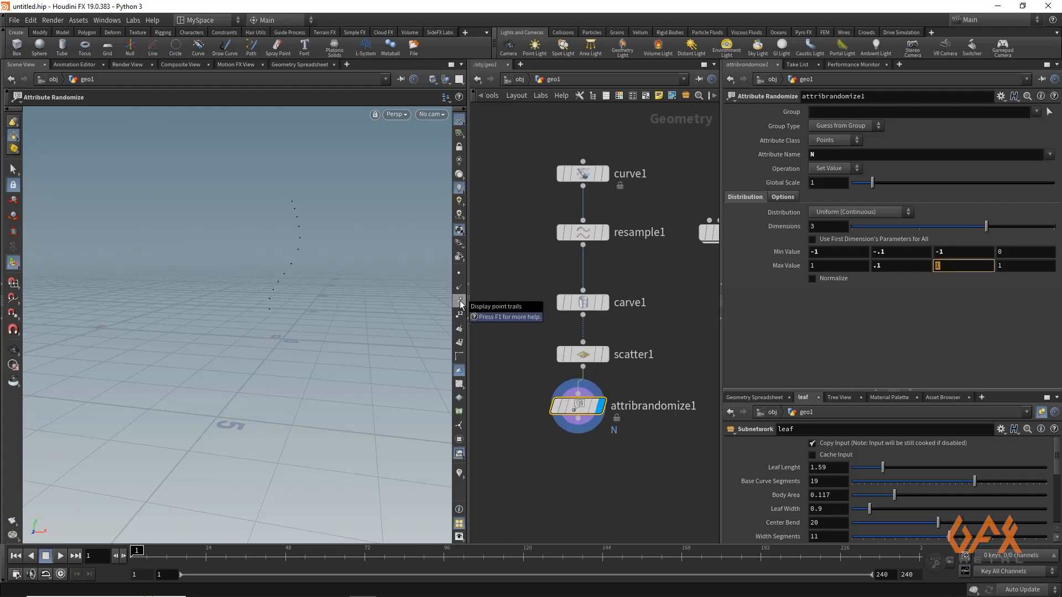
# Display the point normals in the viewport and inspect the randomized directions along the curve.
pyautogui.click(458, 288)
pyautogui.press('Escape')
pyautogui.moveTo(236, 269); pyautogui.dragTo(280, 310)
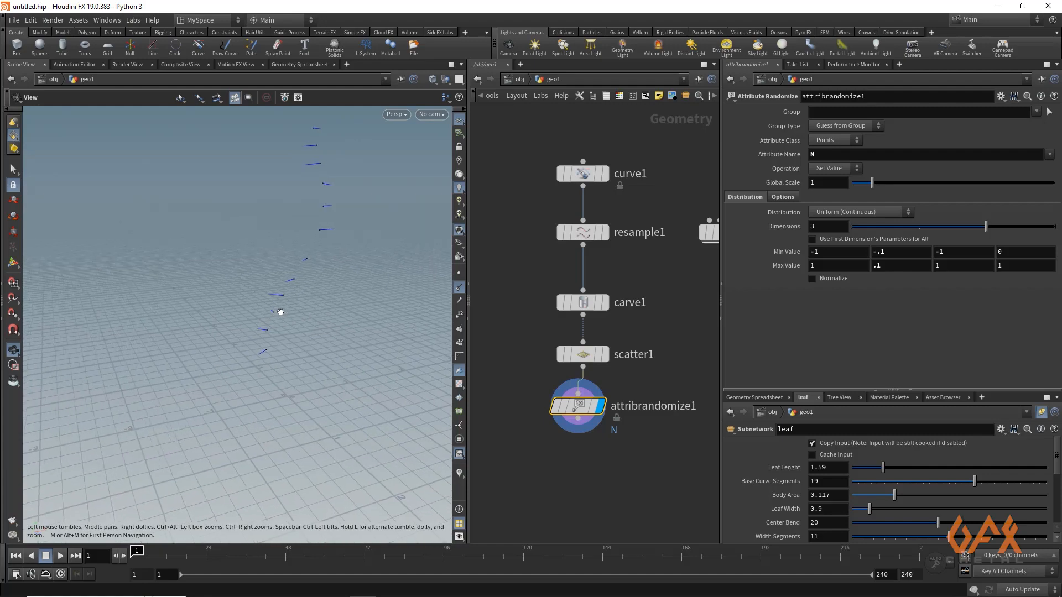
# Add a Copy to Points node with leaf as its first input and attribrandomize1 as its target points, and display it.
pyautogui.scroll(-2, 562, 420)
pyautogui.moveTo(639, 470); pyautogui.dragTo(570, 436, button='middle')
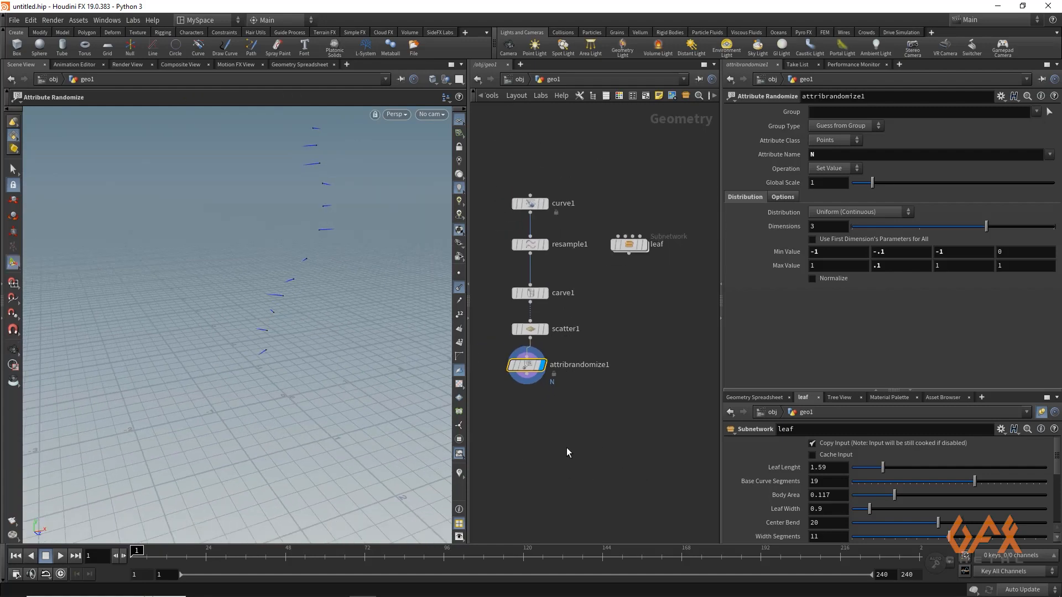
pyautogui.press('Tab')
pyautogui.write('copyt')
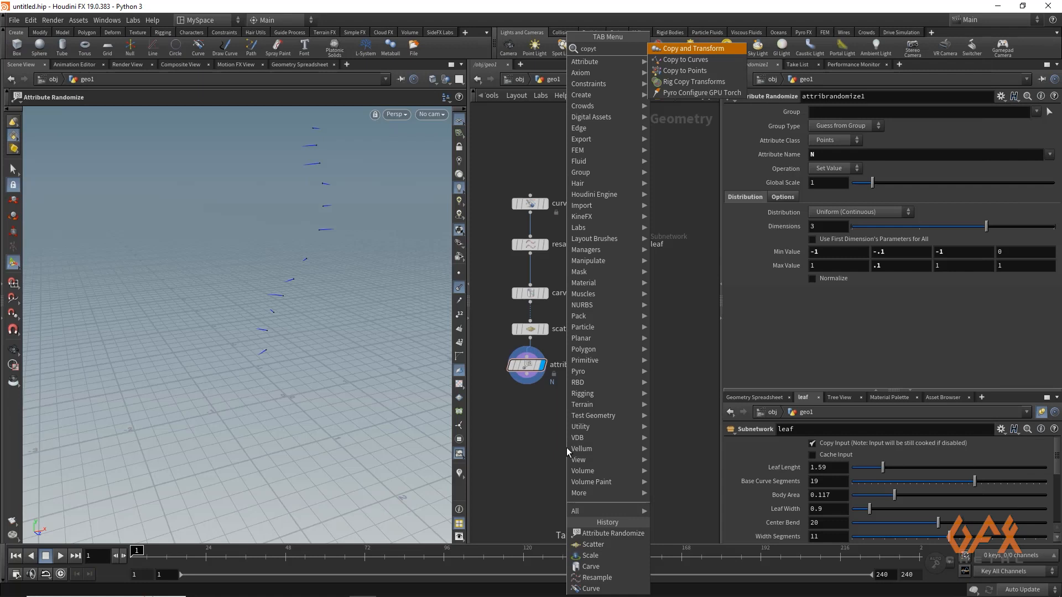
pyautogui.press('Down')
pyautogui.press('Return')
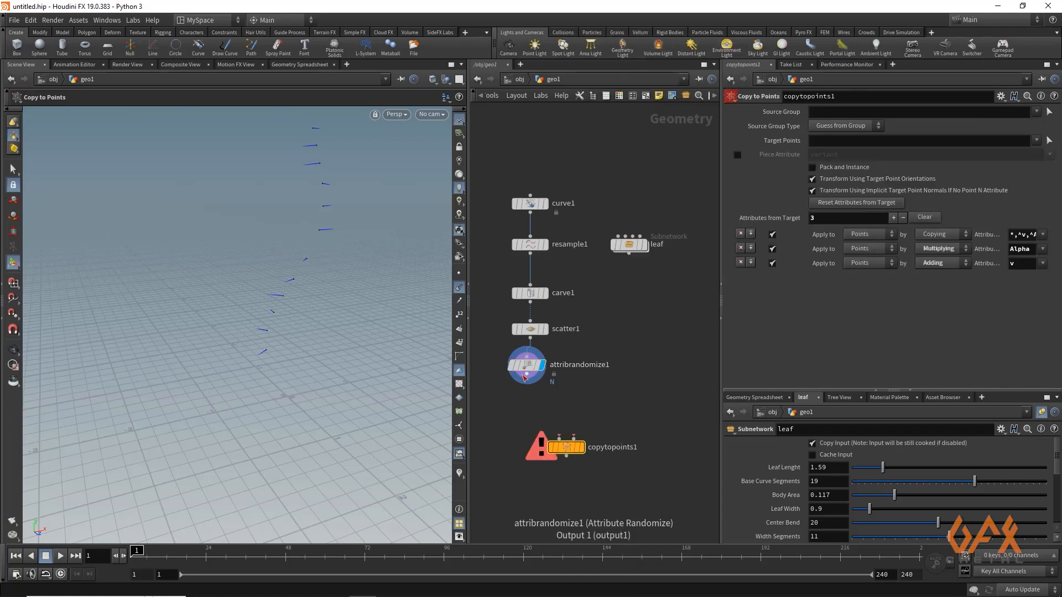
pyautogui.moveTo(621, 247); pyautogui.dragTo(715, 241, button='middle')
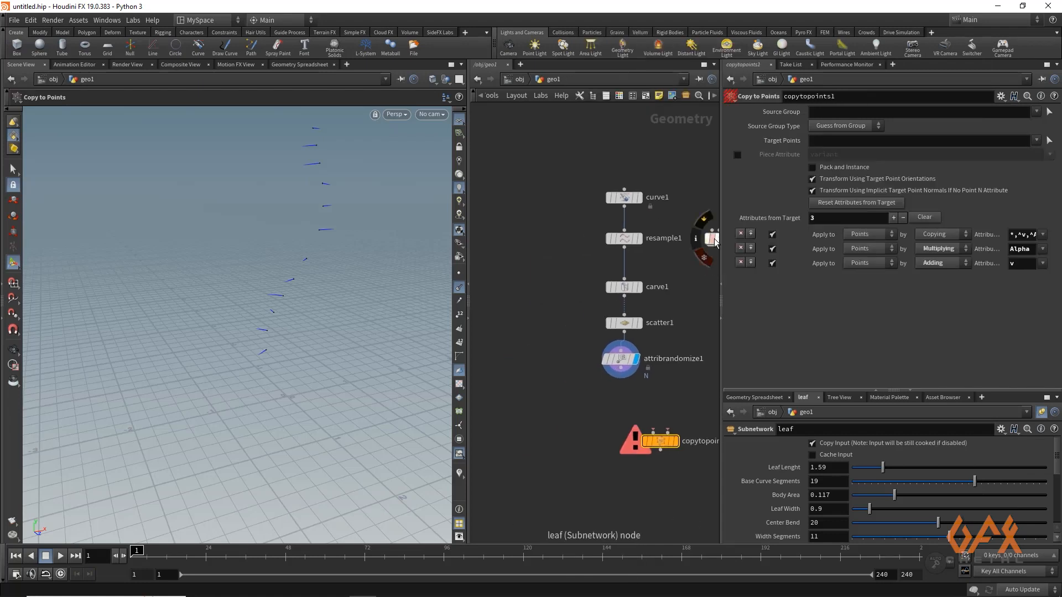
pyautogui.moveTo(715, 242)
pyautogui.mouseDown()
pyautogui.moveTo(480, 318)
pyautogui.moveTo(484, 359)
pyautogui.moveTo(629, 373)
pyautogui.moveTo(633, 426)
pyautogui.moveTo(679, 417)
pyautogui.moveTo(669, 427)
pyautogui.mouseUp()
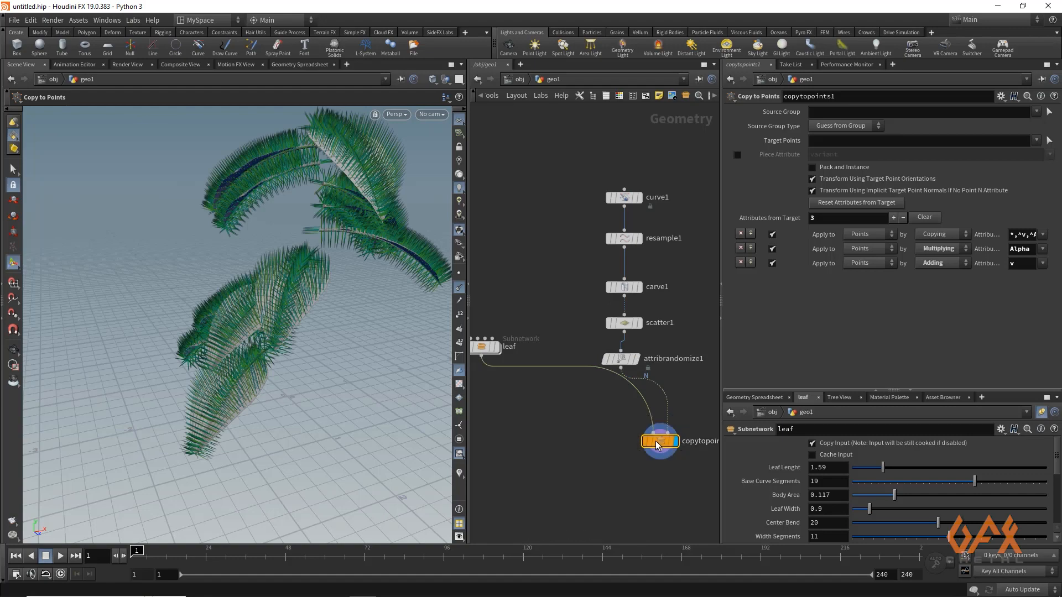
# Turn off the point normals display and examine the copied leaves from several angles.
pyautogui.click(459, 288)
pyautogui.moveTo(230, 287)
pyautogui.keyDown('alt'); pyautogui.mouseDown()
pyautogui.moveTo(268, 254)
pyautogui.moveTo(341, 254)
pyautogui.moveTo(261, 230)
pyautogui.moveTo(218, 241)
pyautogui.moveTo(221, 270)
pyautogui.mouseUp(); pyautogui.keyUp('alt')
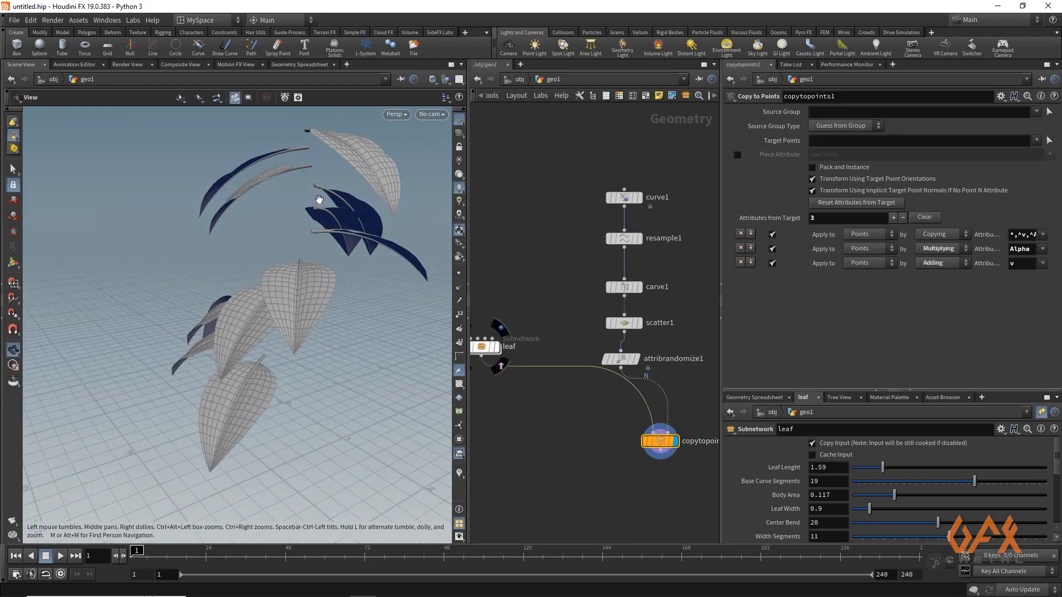
pyautogui.moveTo(319, 140); pyautogui.dragTo(288, 376)
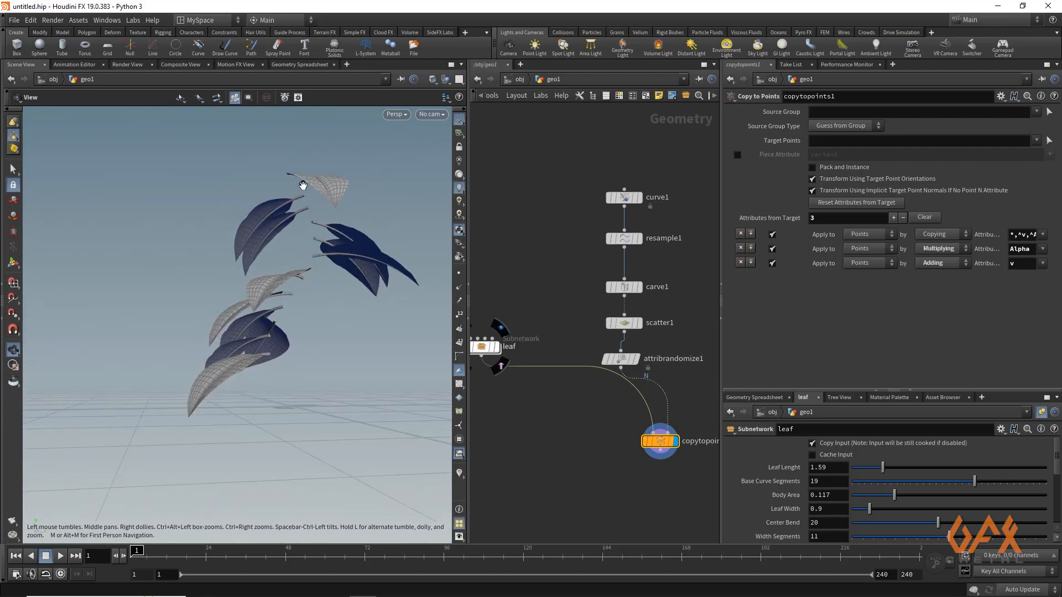
pyautogui.keyDown('alt'); pyautogui.moveTo(303, 185); pyautogui.dragTo(338, 238); pyautogui.keyUp('alt')
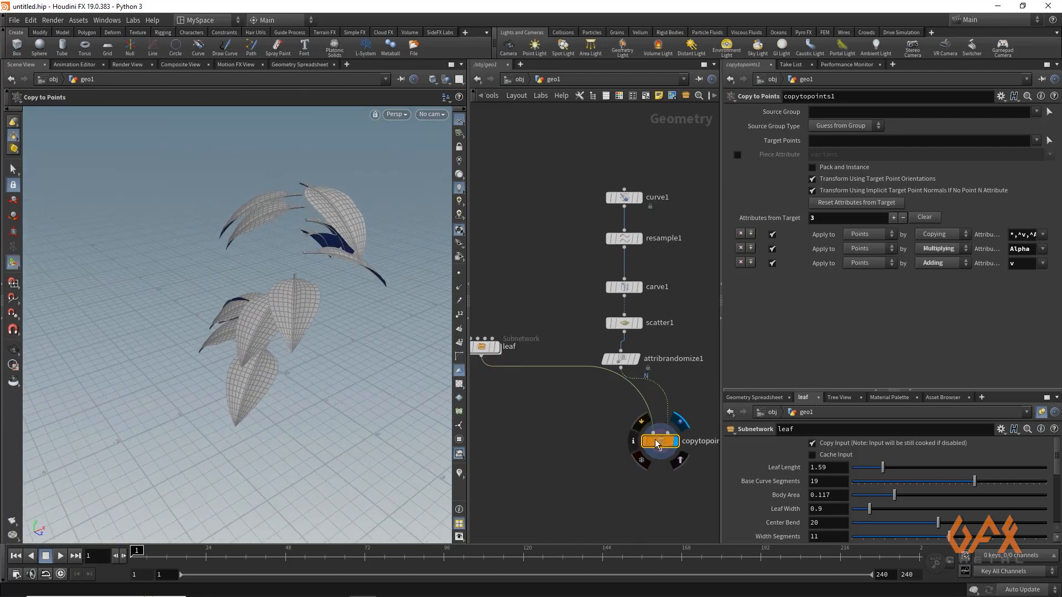
# Reposition copytopoints1 and insert an Attribute Wrangle node between attribrandomize1 and copytopoints1.
pyautogui.moveTo(657, 444); pyautogui.dragTo(557, 471)
pyautogui.press('Tab')
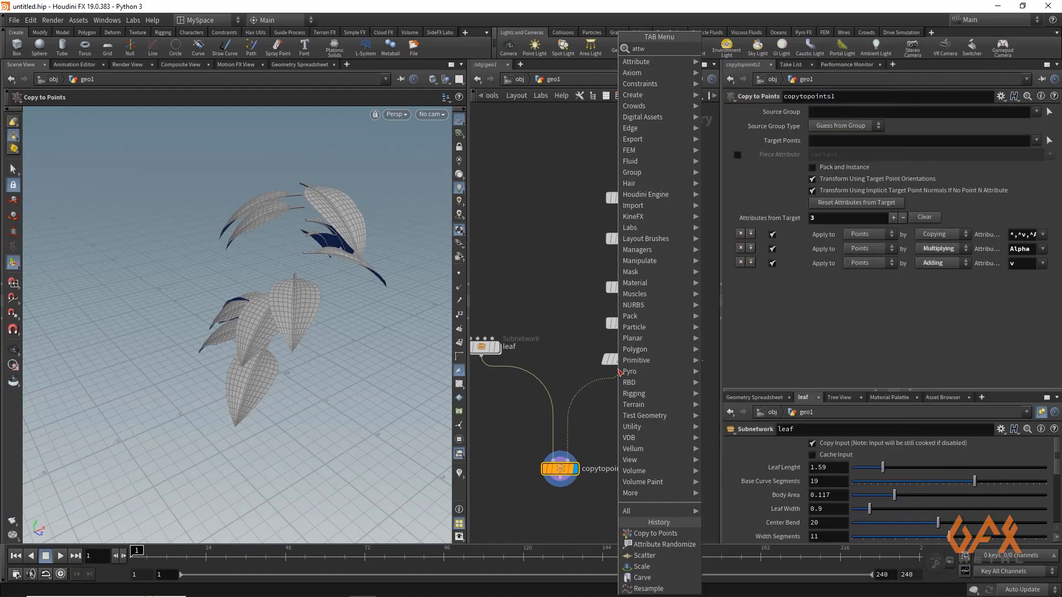
pyautogui.press('Escape')
pyautogui.click(620, 384)
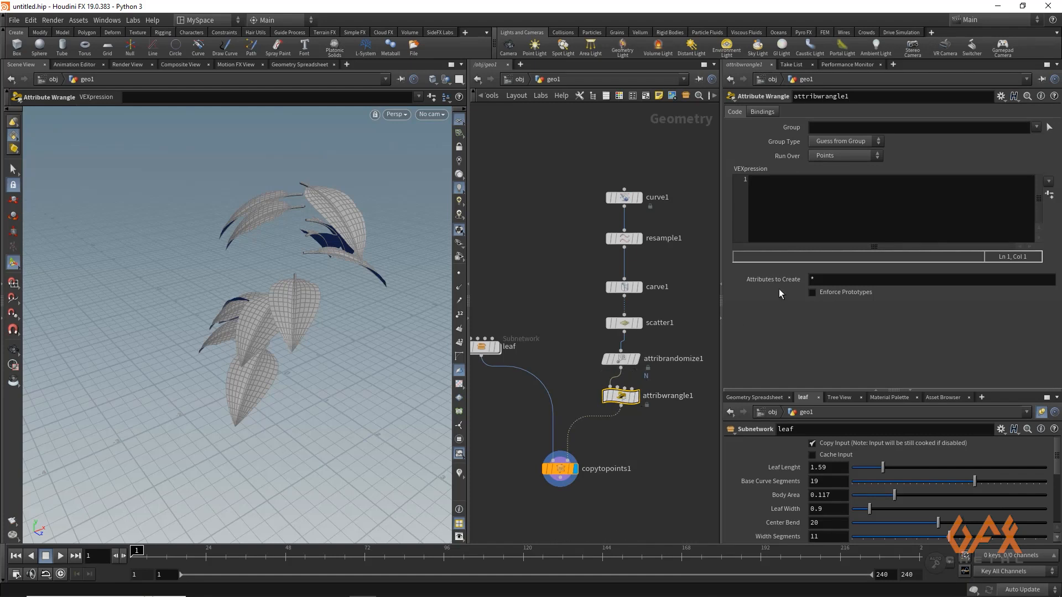
pyautogui.click(802, 198)
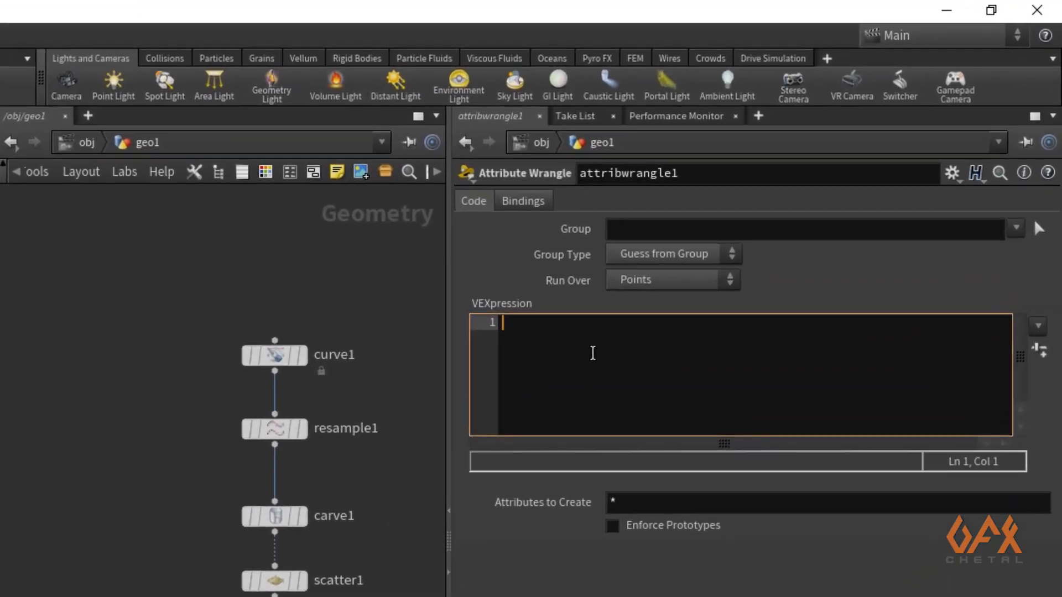
pyautogui.write('@pscale = ')
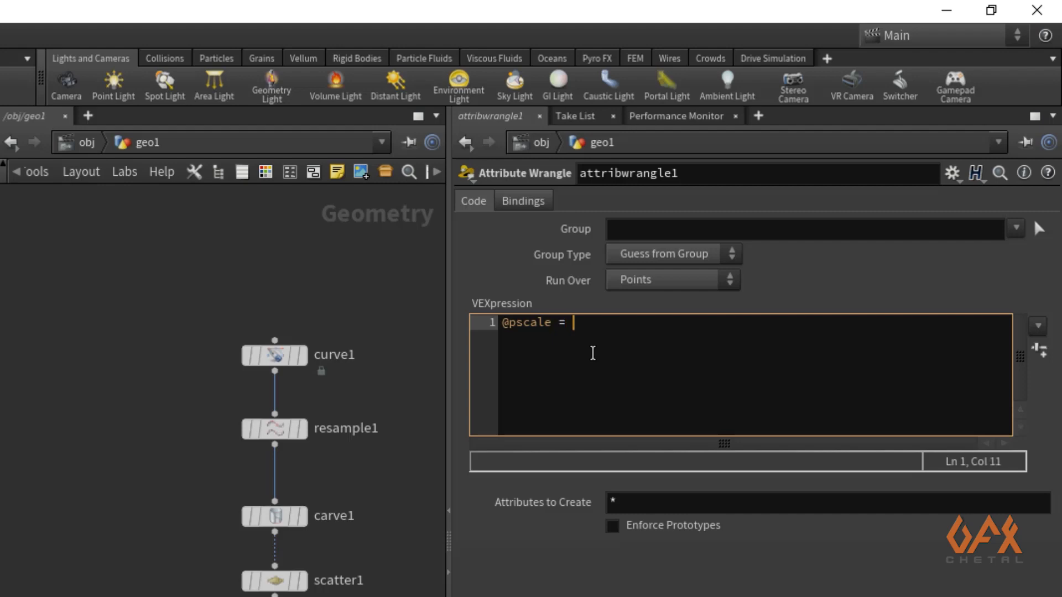
pyautogui.write('fit')
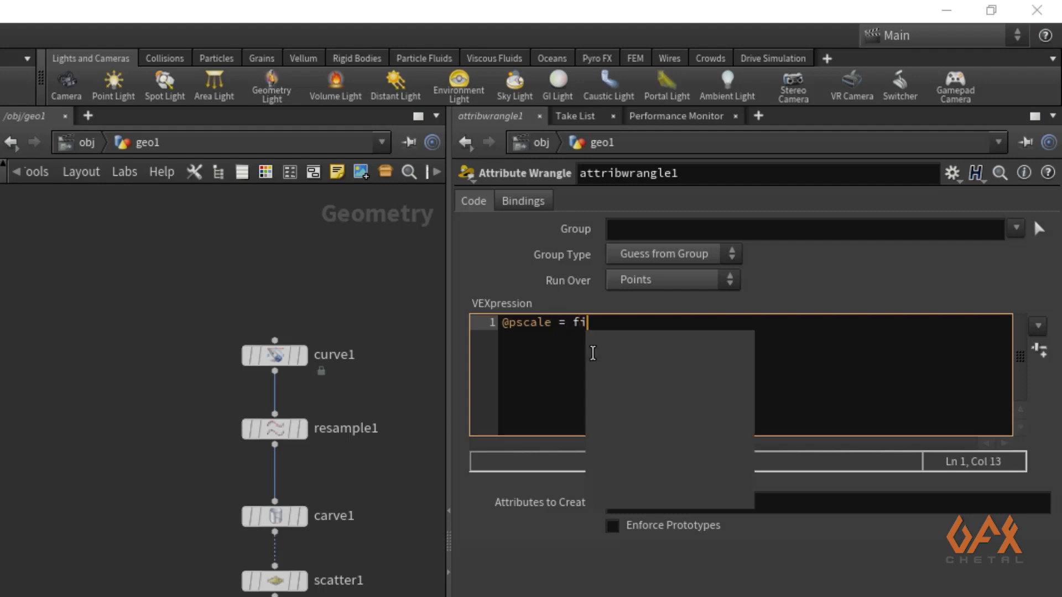
pyautogui.write('01')
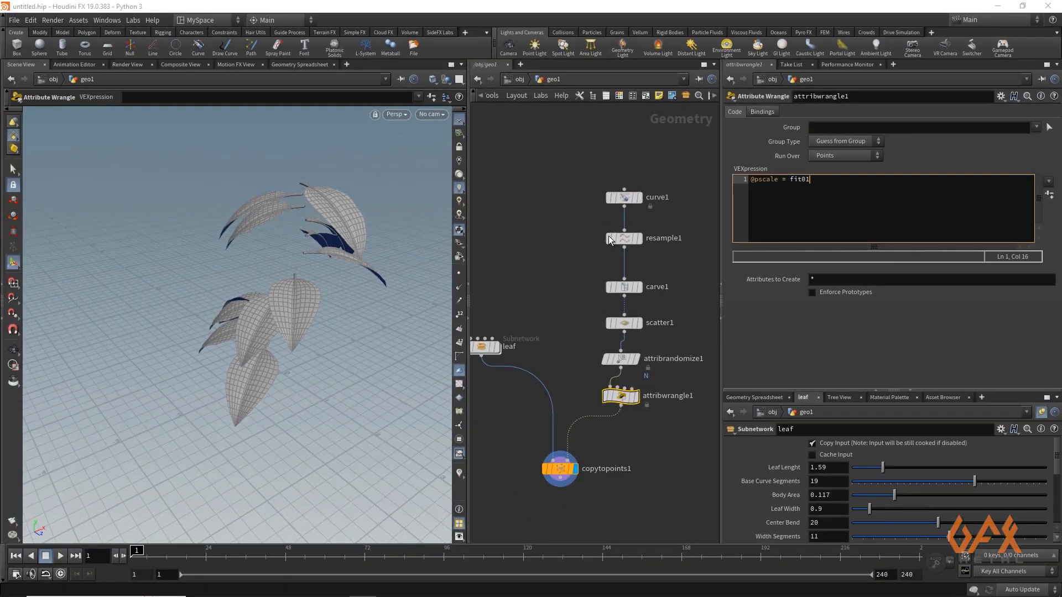
pyautogui.click(611, 239)
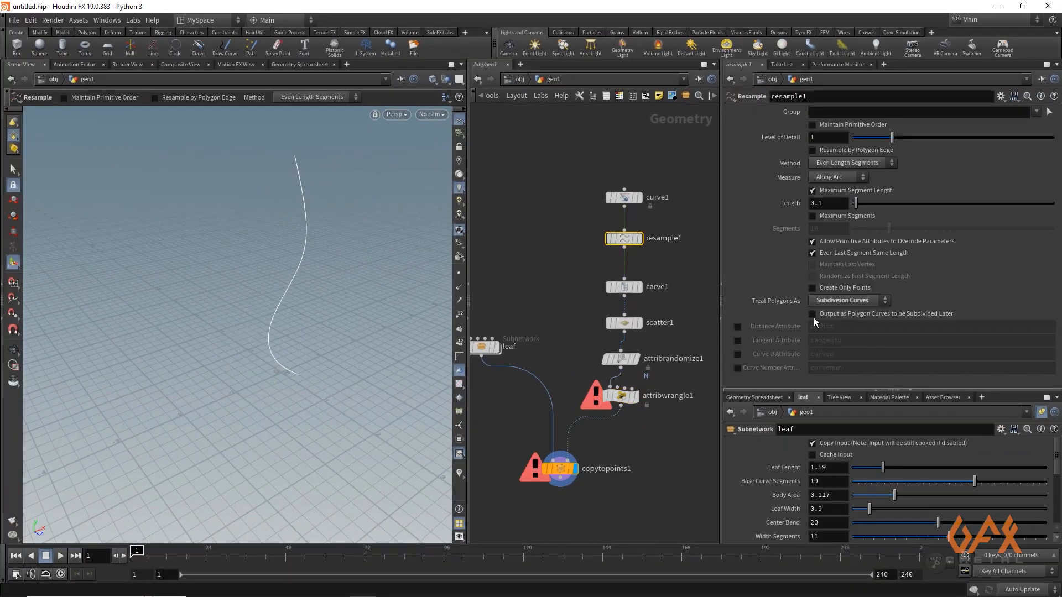
pyautogui.click(737, 354)
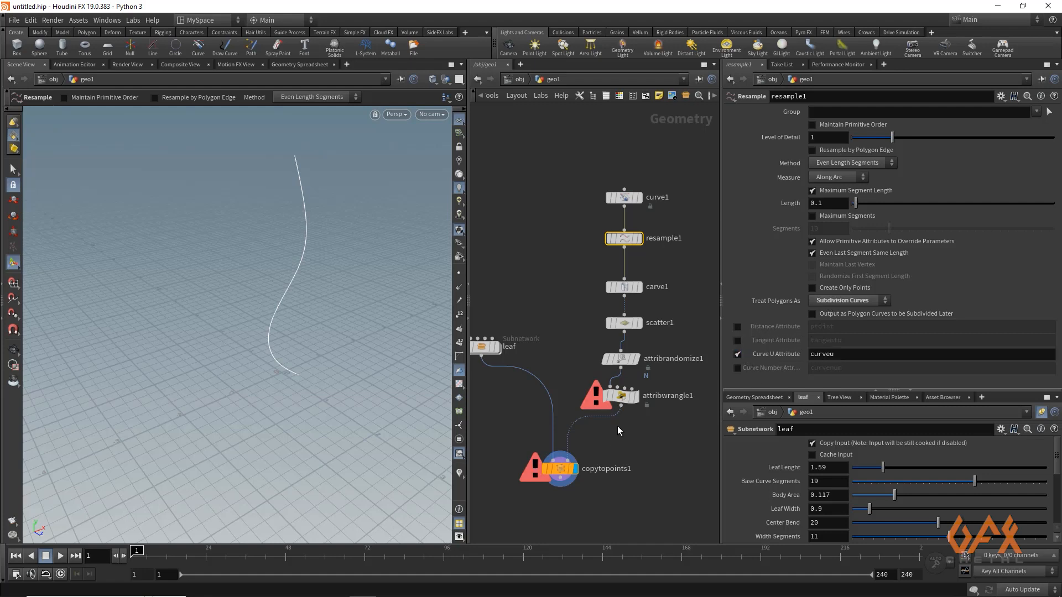
pyautogui.click(621, 396)
pyautogui.click(830, 180)
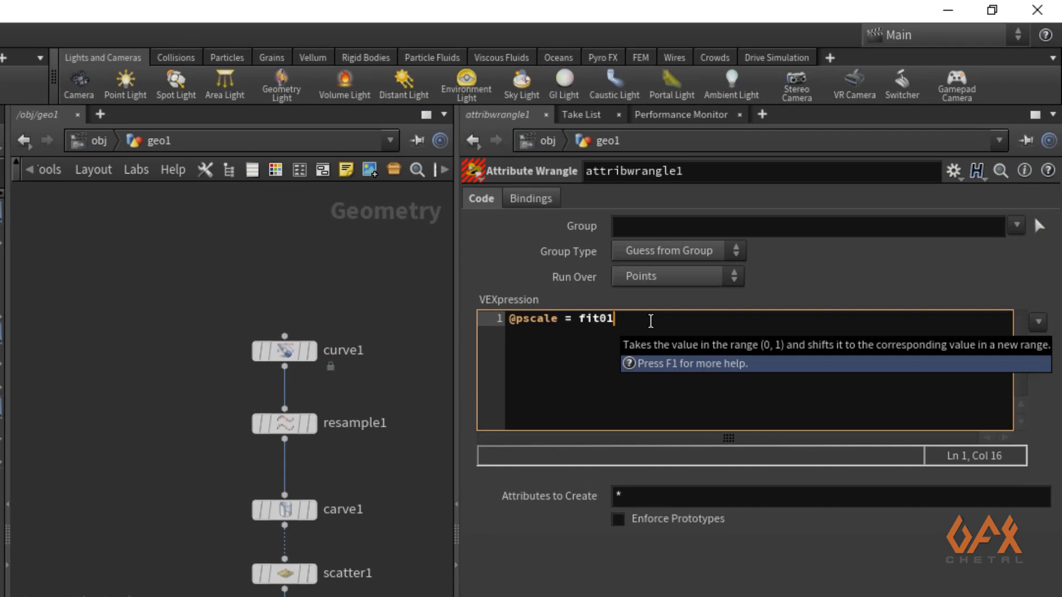
pyautogui.write('(@curv')
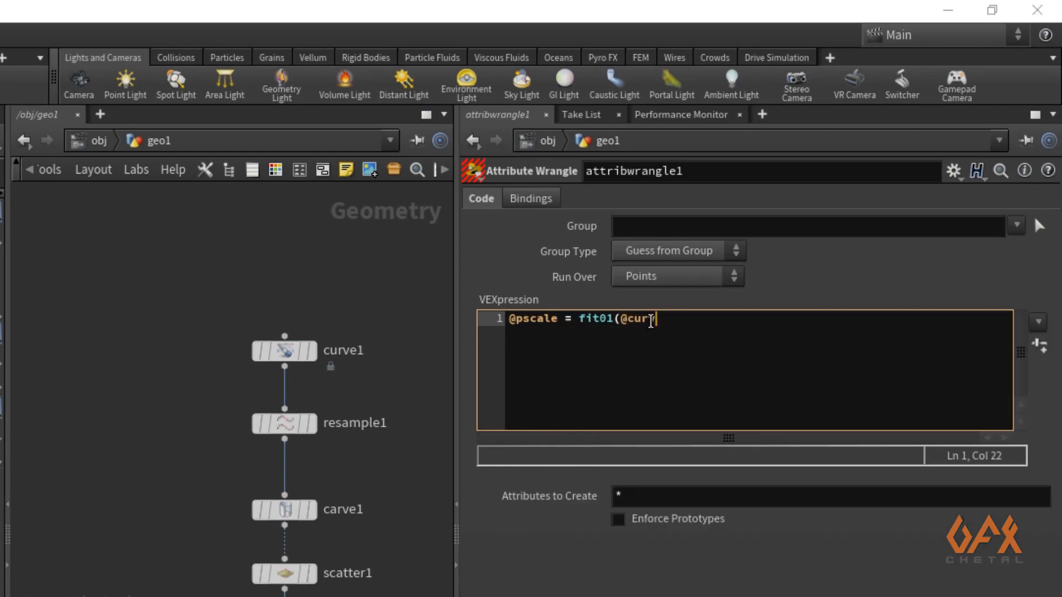
pyautogui.write('eu,0.1,1.2);')
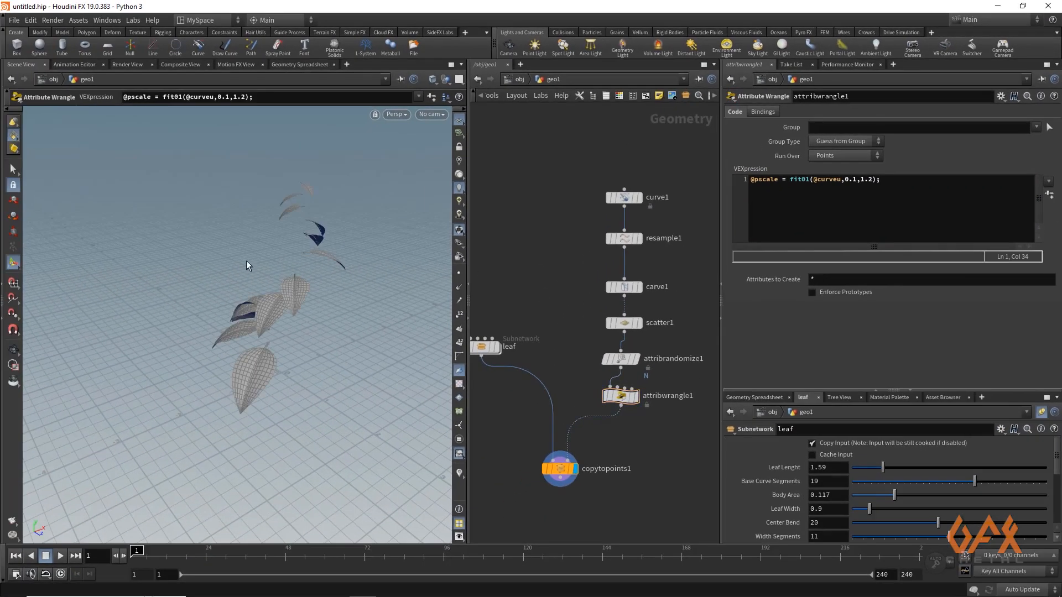
pyautogui.press('Escape')
pyautogui.moveTo(247, 266); pyautogui.dragTo(303, 336)
# Branch a Sweep node off resample1, display it and set its Surface Shape to Round Tube.
pyautogui.moveTo(532, 412); pyautogui.dragTo(473, 398, button='middle')
pyautogui.scroll(-2, 567, 419)
pyautogui.scroll(3, 603, 234)
pyautogui.moveTo(585, 269); pyautogui.dragTo(600, 231, button='middle')
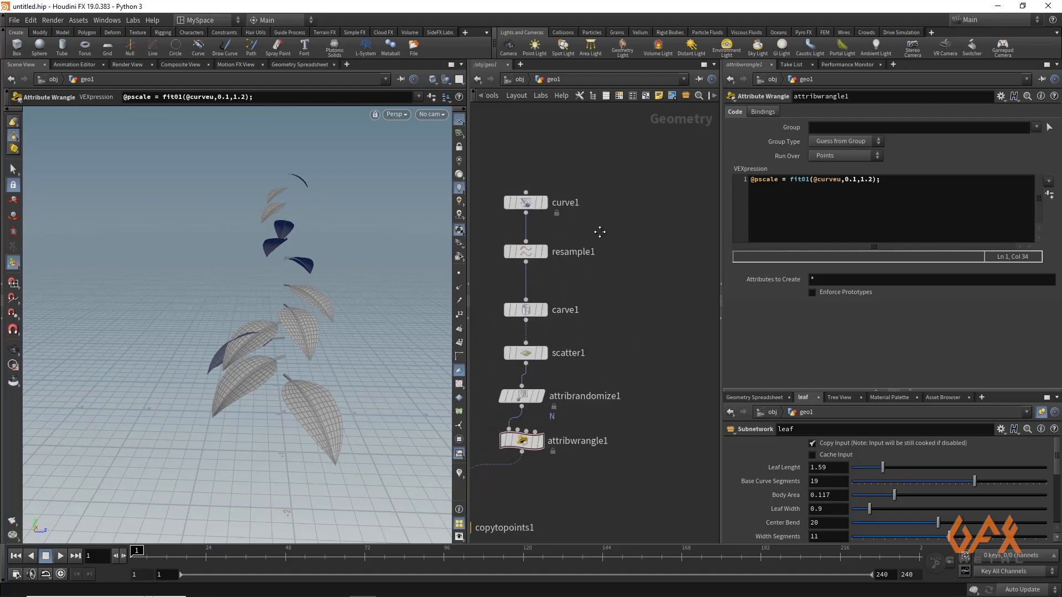
pyautogui.click(527, 264)
pyautogui.click(688, 335)
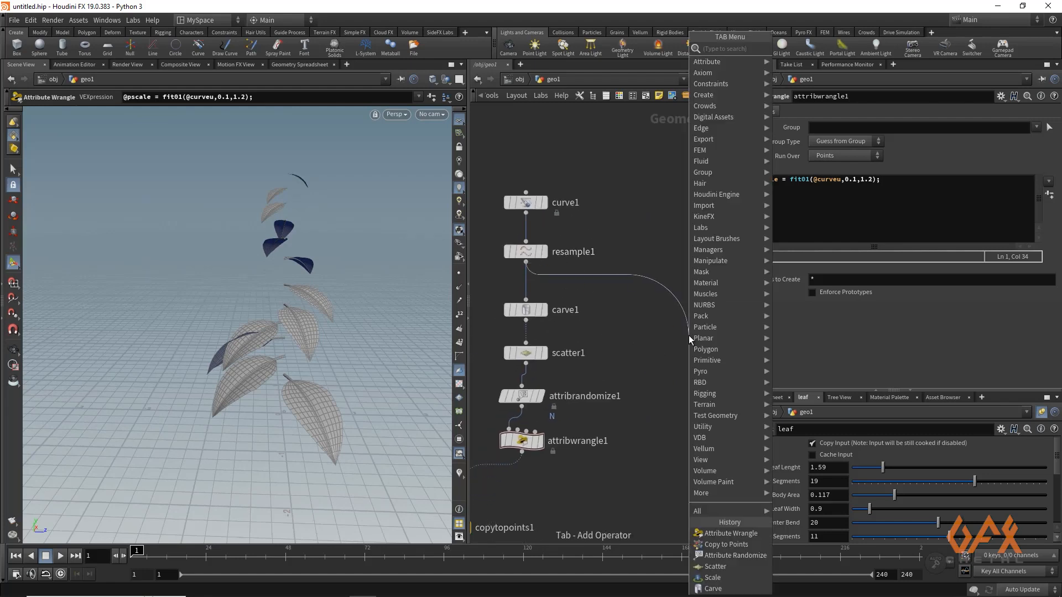
pyautogui.write('swee')
pyautogui.press('Return')
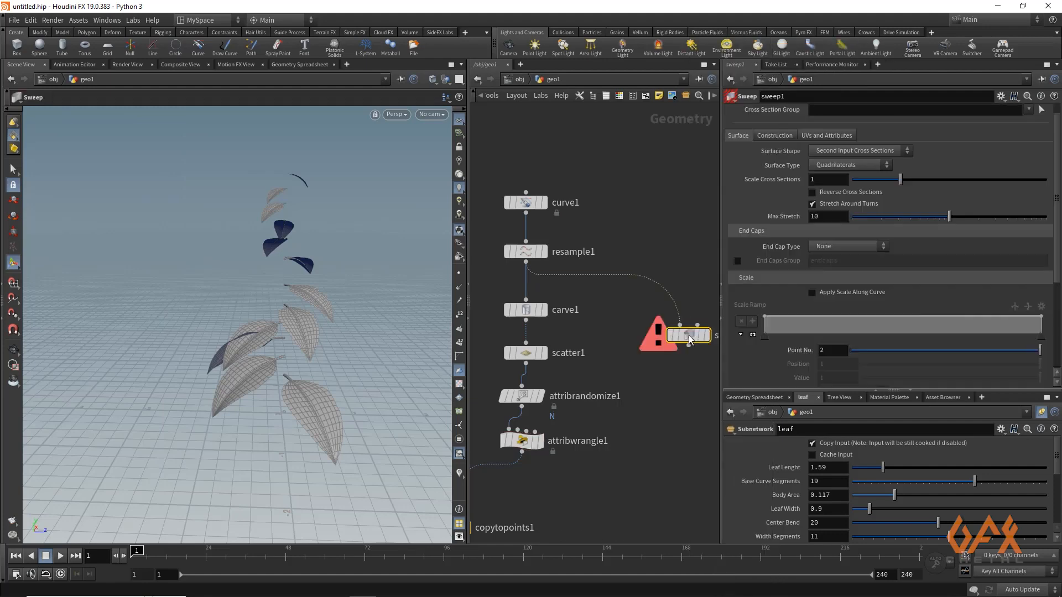
pyautogui.moveTo(693, 357); pyautogui.dragTo(639, 317, button='middle')
pyautogui.moveTo(644, 296)
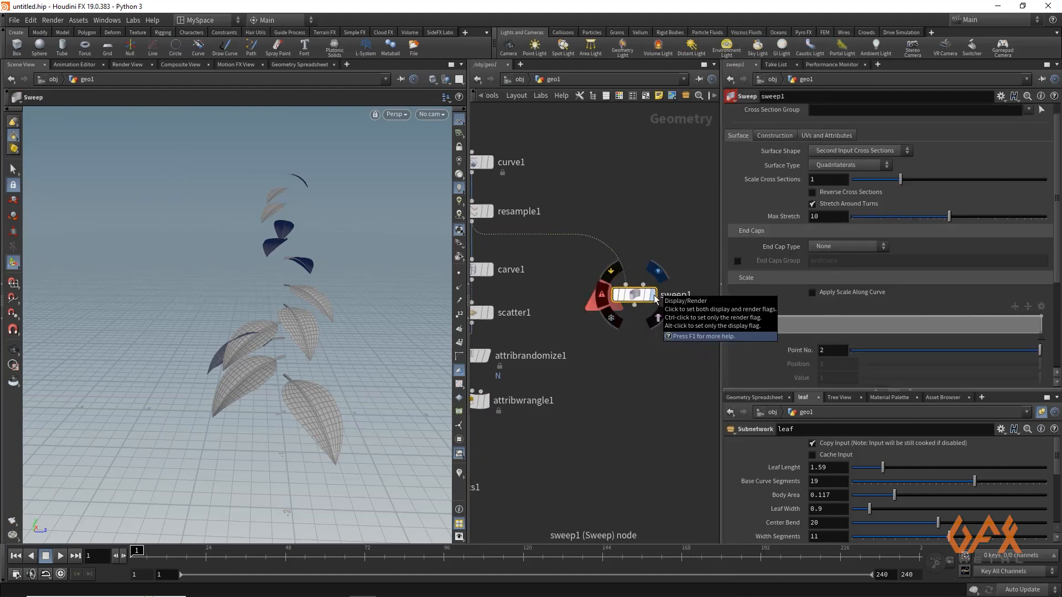
pyautogui.click(658, 273)
pyautogui.click(821, 152)
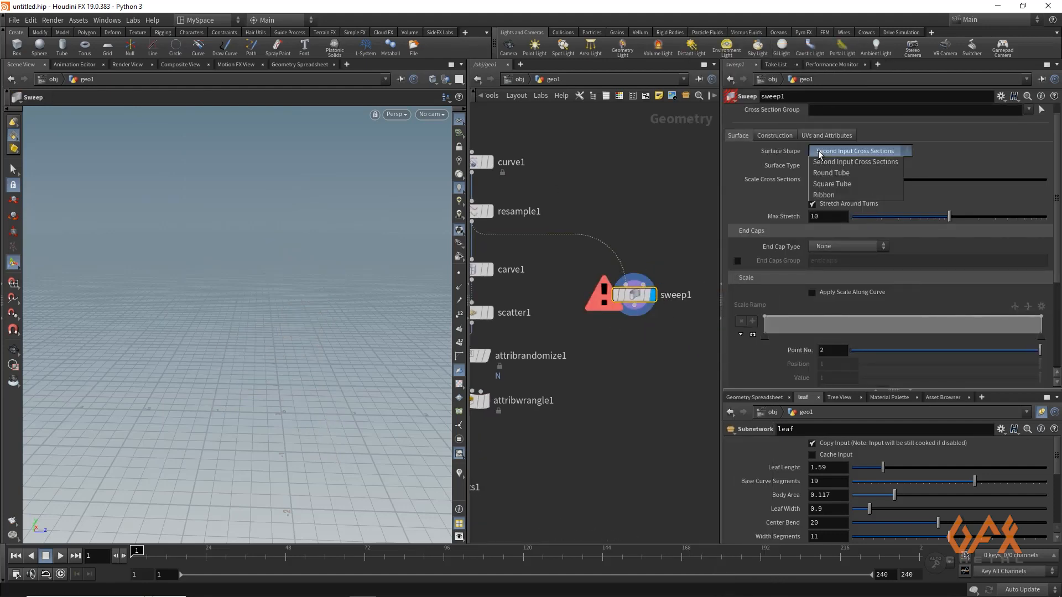
pyautogui.click(826, 173)
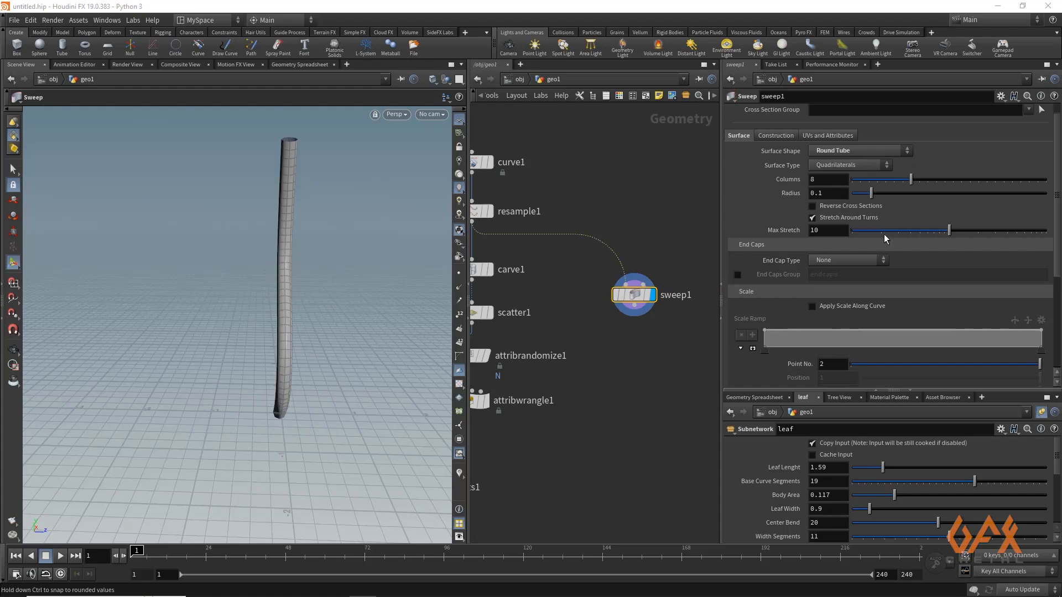
# Thin the sweep1 Radius to 0.046, enable Apply Scale Along Curve and lower the first scale ramp point to taper the stem.
pyautogui.moveTo(870, 194); pyautogui.dragTo(860, 194)
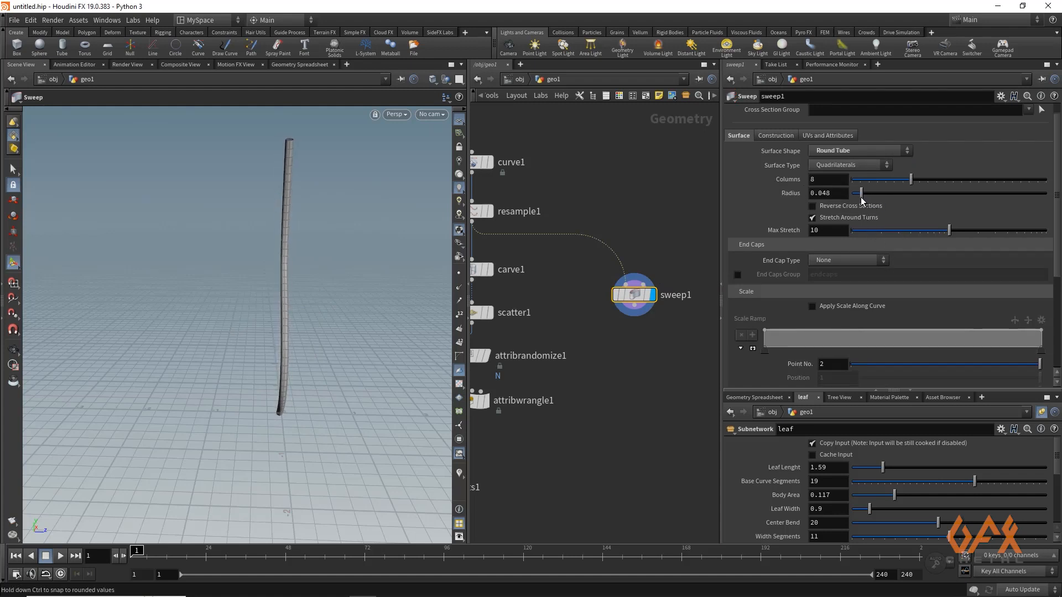
pyautogui.click(812, 306)
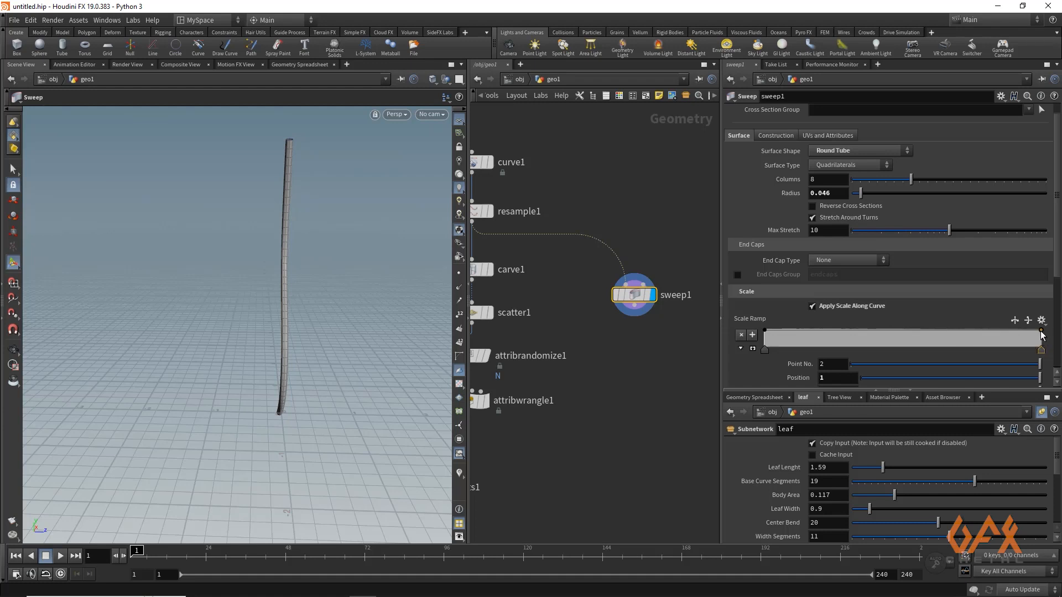
pyautogui.moveTo(1042, 331)
pyautogui.mouseDown()
pyautogui.moveTo(1043, 354)
pyautogui.moveTo(1043, 323)
pyautogui.mouseUp()
pyautogui.moveTo(764, 331); pyautogui.dragTo(764, 352)
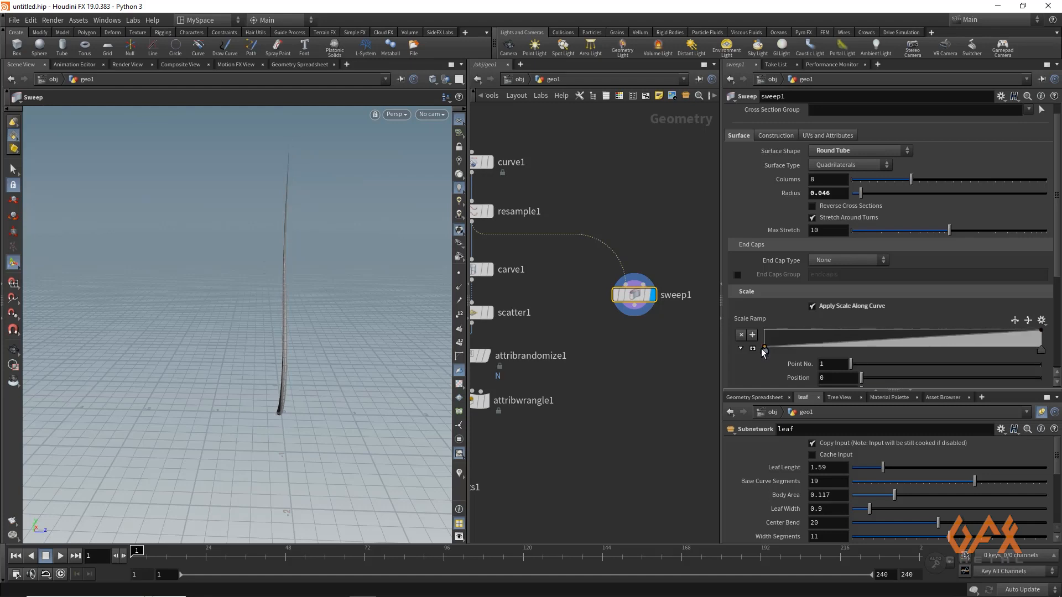
# Set the sweep1 Radius to 0.063 and slightly raise the first scale ramp point to thicken the stem's tip.
pyautogui.moveTo(861, 194); pyautogui.dragTo(864, 193)
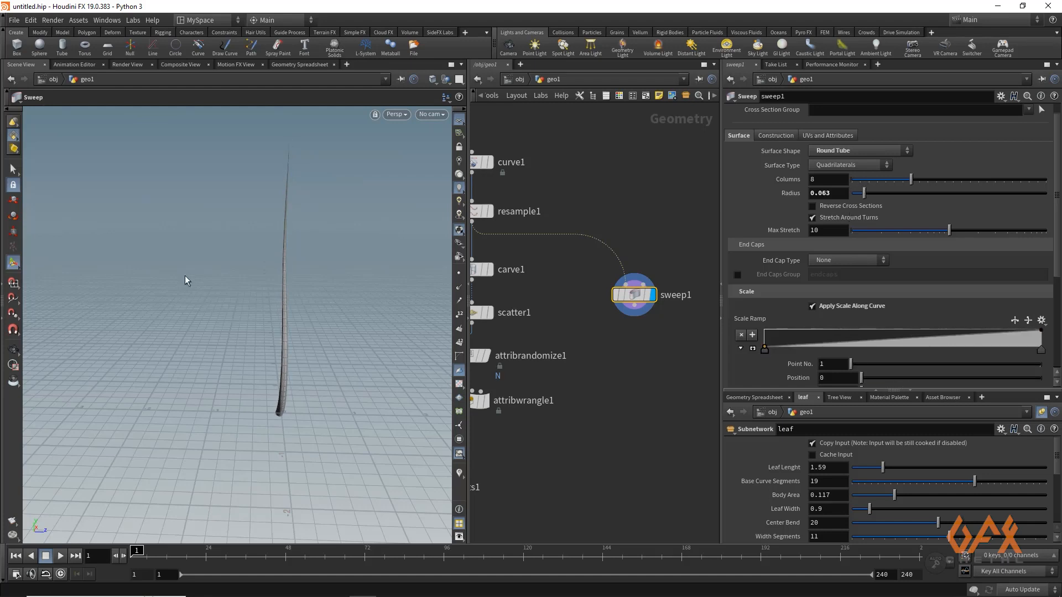
pyautogui.press('Escape')
pyautogui.moveTo(186, 279); pyautogui.dragTo(327, 245)
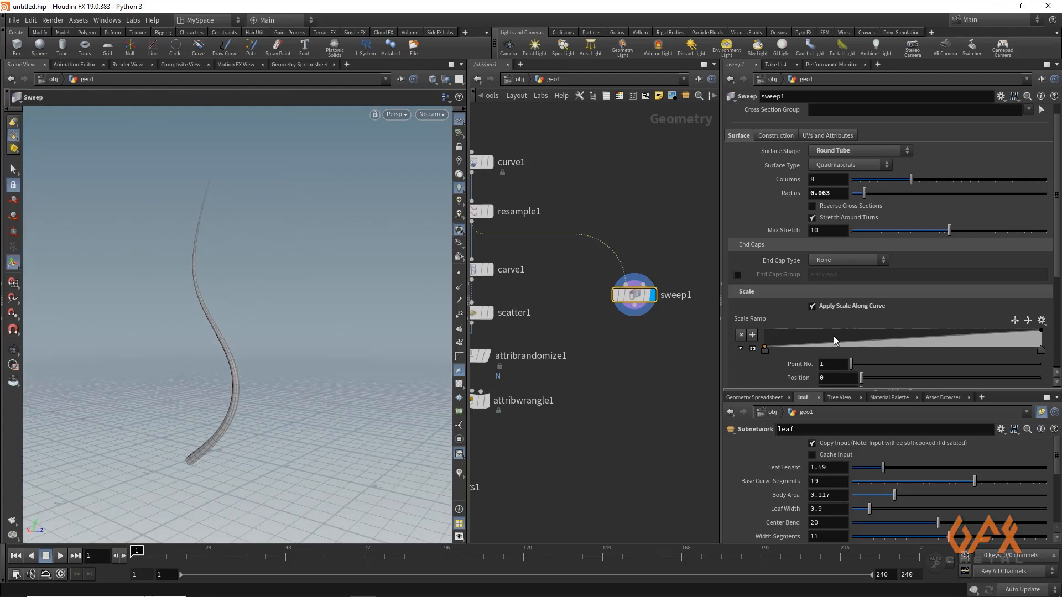
pyautogui.moveTo(764, 347); pyautogui.dragTo(764, 344)
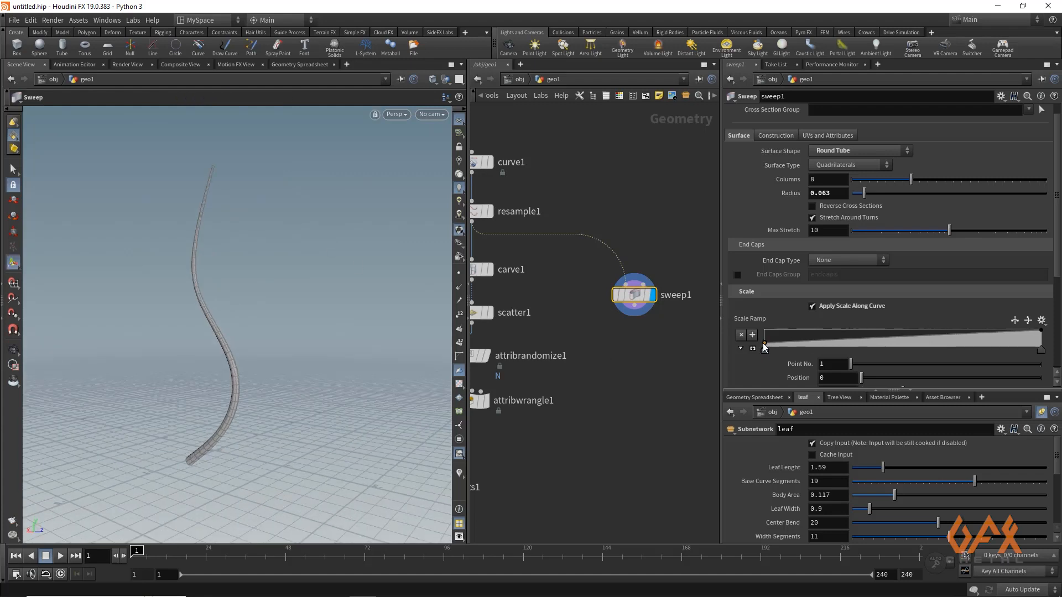
# Add a Merge node below the network, connect copytopoints1 and sweep1 to it, and display the merged plant.
pyautogui.moveTo(551, 415); pyautogui.dragTo(594, 373, button='middle')
pyautogui.scroll(-3, 591, 381)
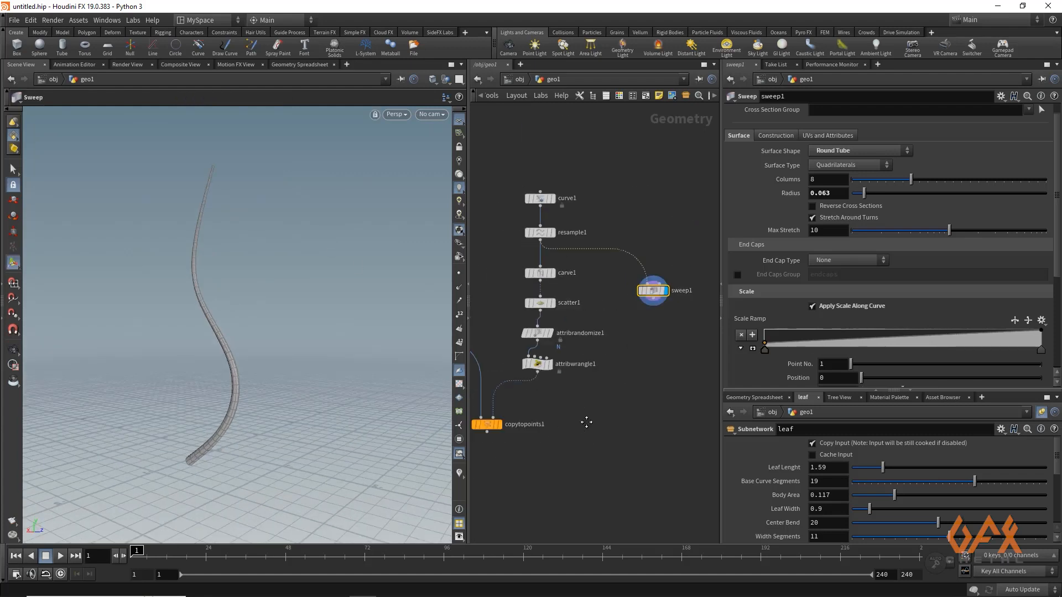
pyautogui.moveTo(585, 422); pyautogui.dragTo(582, 385, button='middle')
pyautogui.press('Tab')
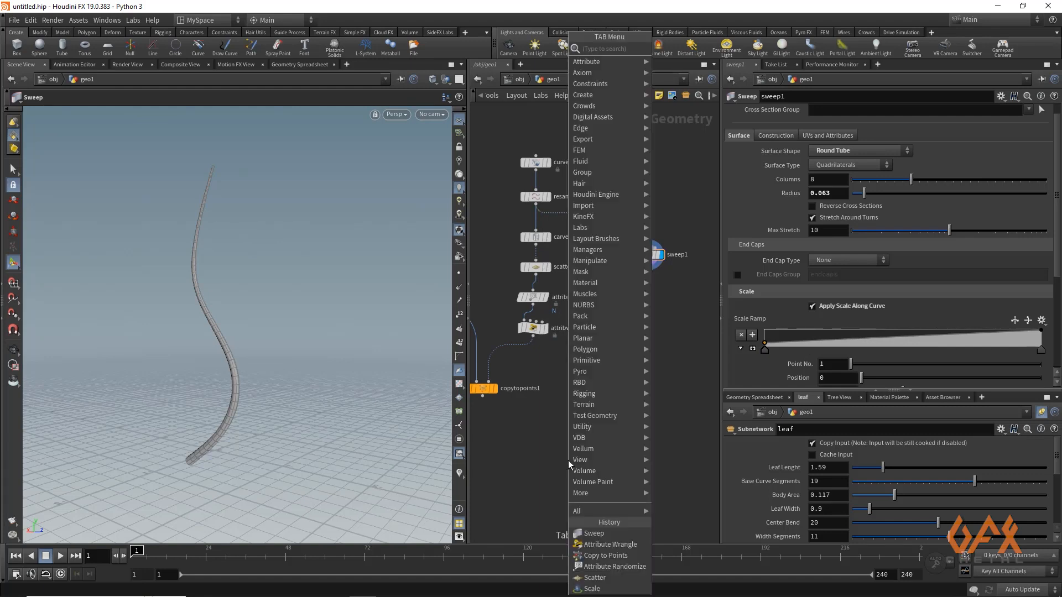
pyautogui.write('merge')
pyautogui.press('Return')
pyautogui.click(568, 460)
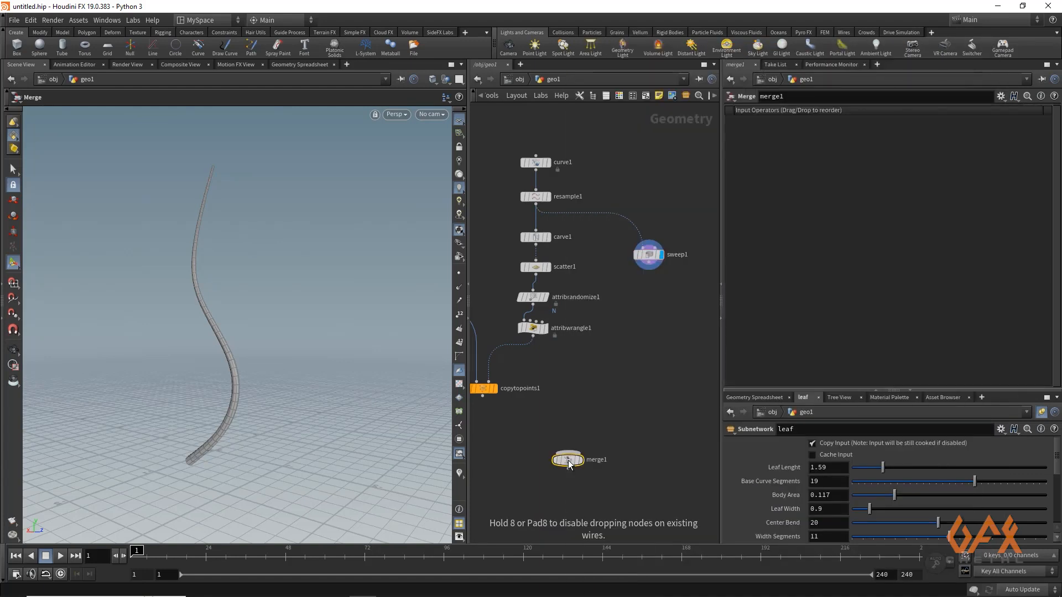
pyautogui.moveTo(483, 396); pyautogui.dragTo(572, 471)
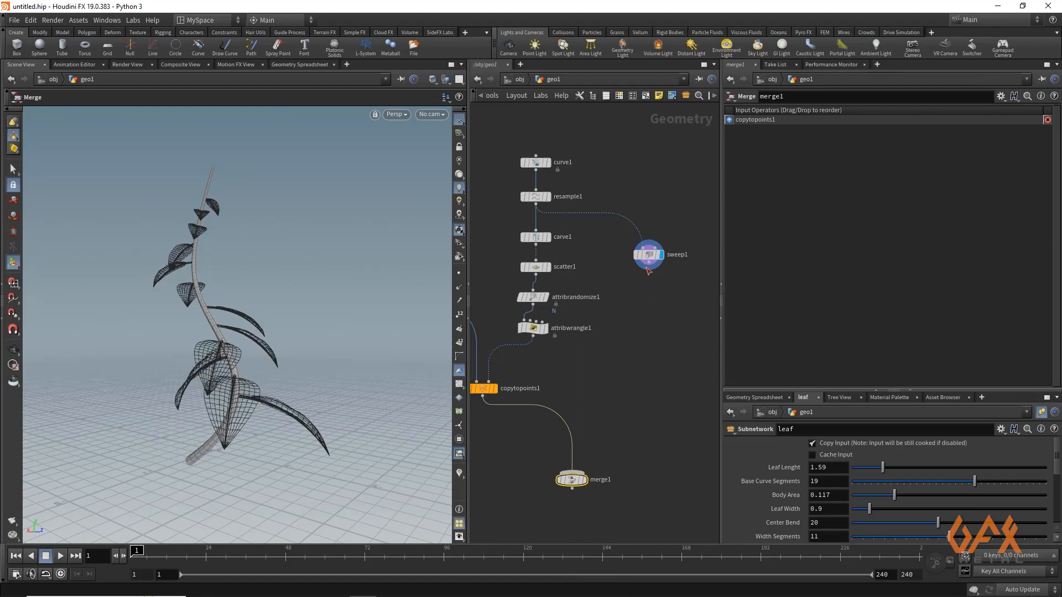
pyautogui.moveTo(648, 271); pyautogui.dragTo(570, 475)
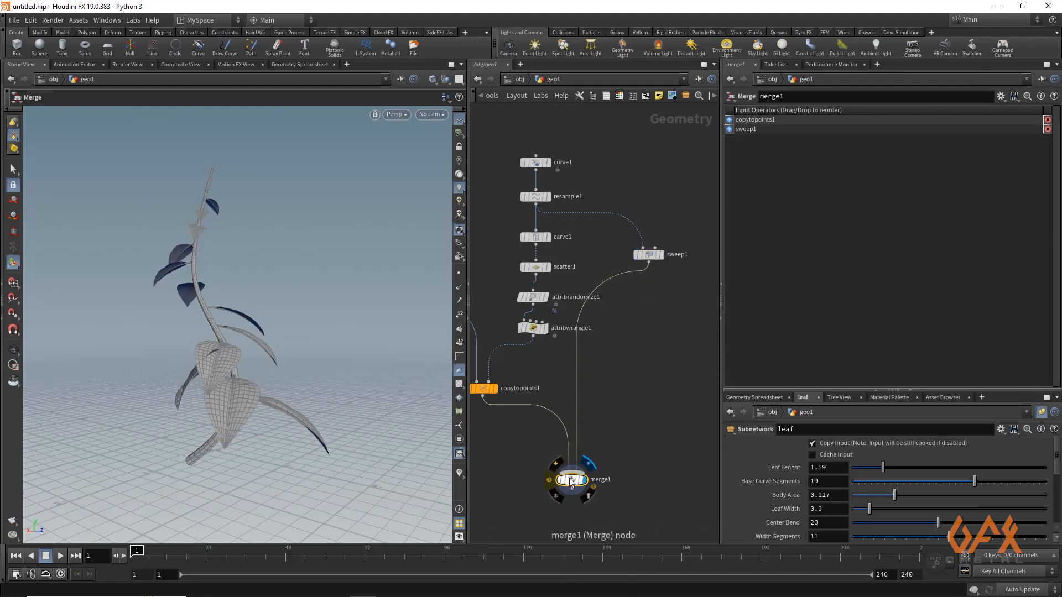
# Set the Global Seed of scatter1 to 0.6 to redistribute the leaves and inspect the plant.
pyautogui.press('Escape')
pyautogui.moveTo(237, 283); pyautogui.dragTo(354, 310)
pyautogui.click(535, 267)
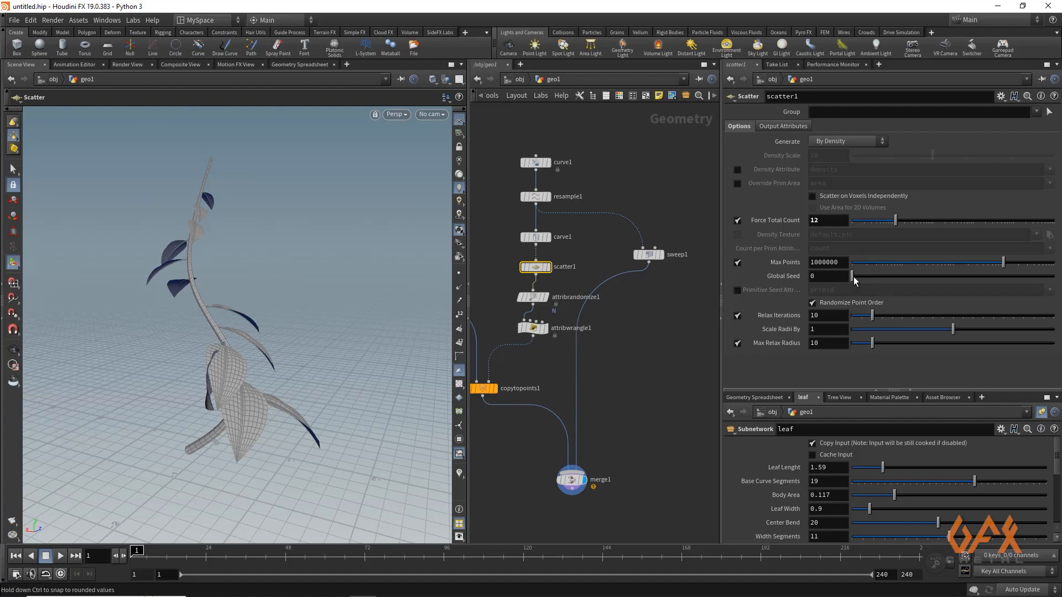
pyautogui.moveTo(854, 277); pyautogui.dragTo(865, 280)
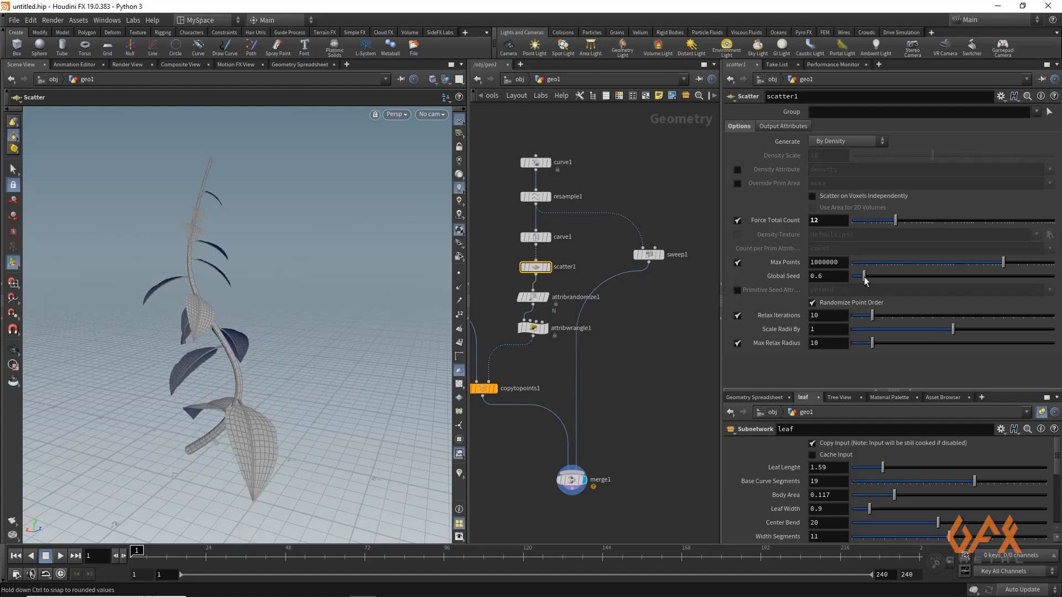
pyautogui.press('Escape')
pyautogui.moveTo(140, 238); pyautogui.dragTo(260, 254)
pyautogui.moveTo(171, 348); pyautogui.dragTo(237, 350)
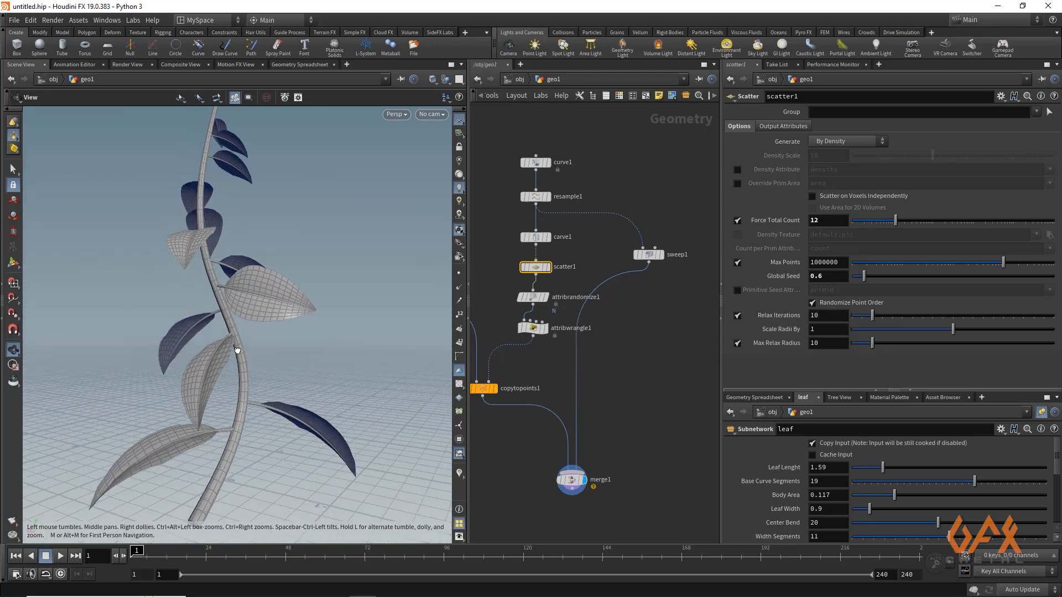
# Set the second Min Value component of attribrandomize1 to 0 and inspect the leaf directions from several angles.
pyautogui.click(534, 296)
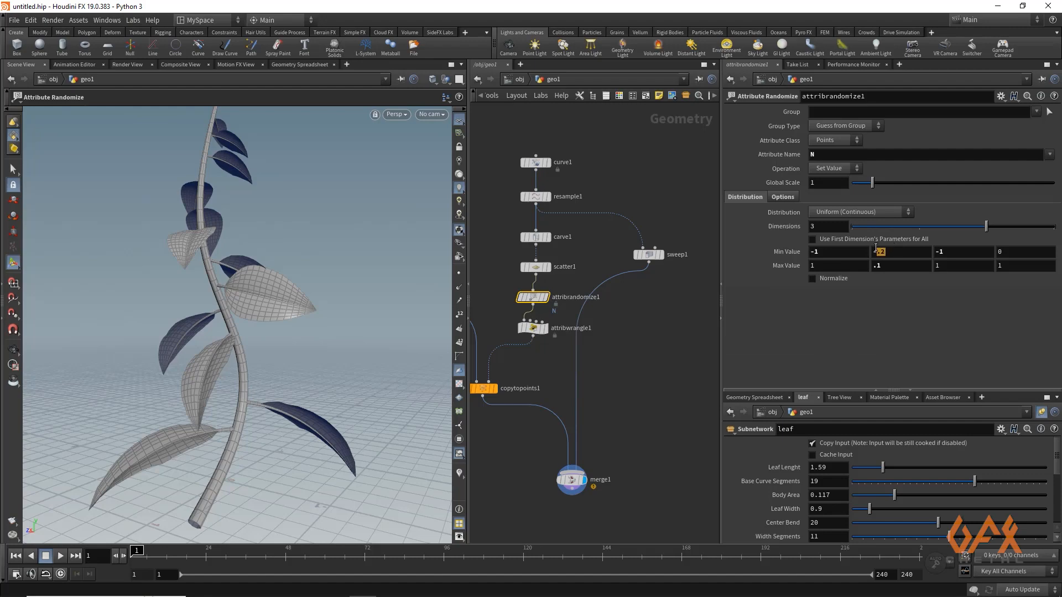
pyautogui.write('0')
pyautogui.click(642, 302)
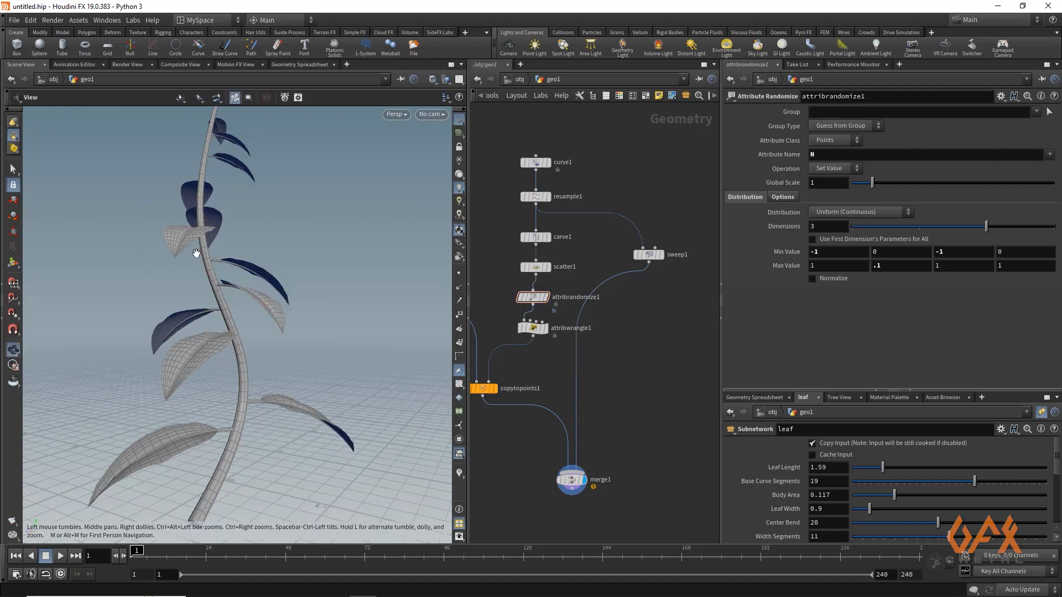
pyautogui.keyDown('alt'); pyautogui.moveTo(266, 277); pyautogui.dragTo(175, 275); pyautogui.keyUp('alt')
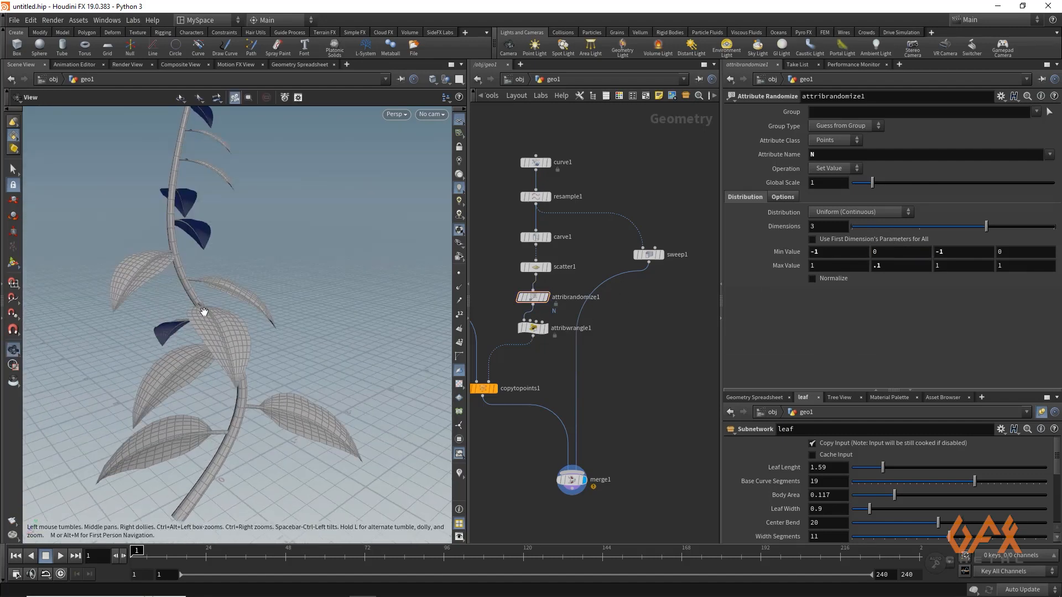
pyautogui.keyDown('alt'); pyautogui.moveTo(204, 313); pyautogui.dragTo(223, 341); pyautogui.keyUp('alt')
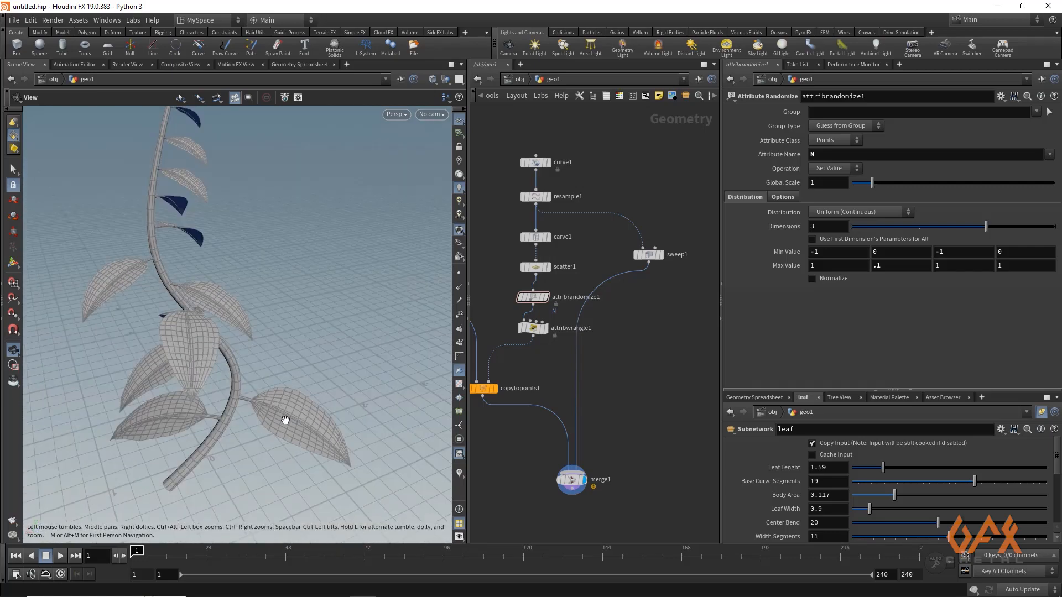
pyautogui.moveTo(286, 420); pyautogui.dragTo(170, 388)
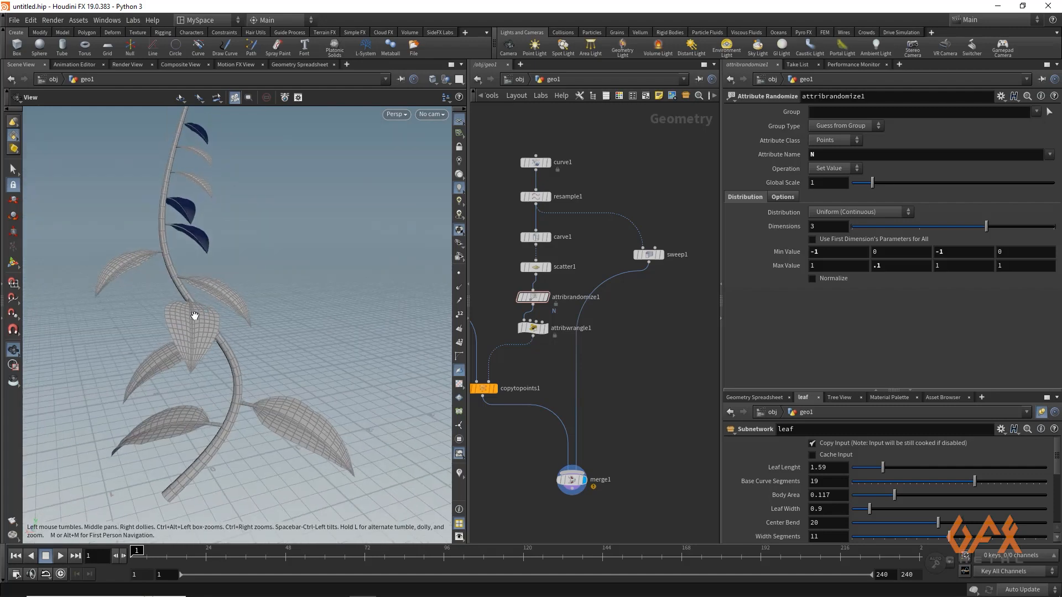
pyautogui.moveTo(195, 316); pyautogui.dragTo(237, 348)
# Add a For-Each Point block in the empty area below the leaf subnetwork.
pyautogui.moveTo(533, 446); pyautogui.dragTo(594, 428, button='middle')
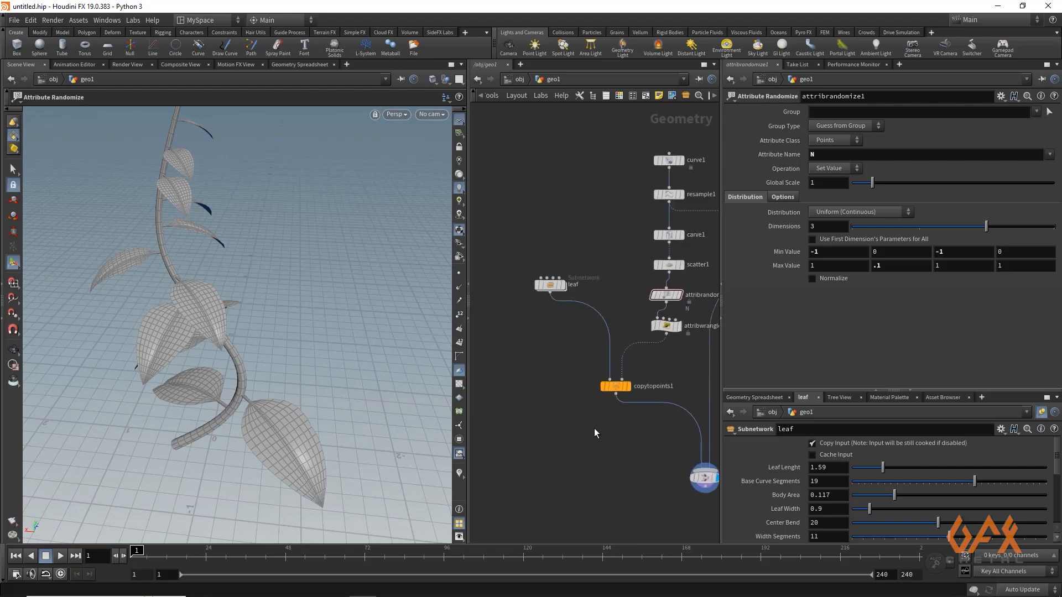
pyautogui.scroll(-2, 594, 430)
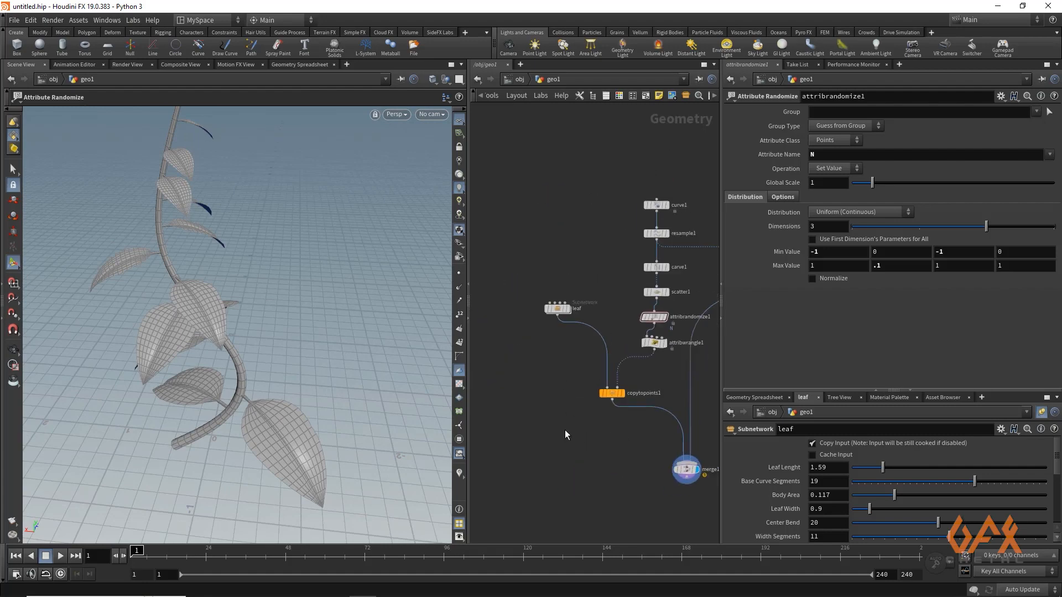
pyautogui.press('Tab')
pyautogui.write('fore')
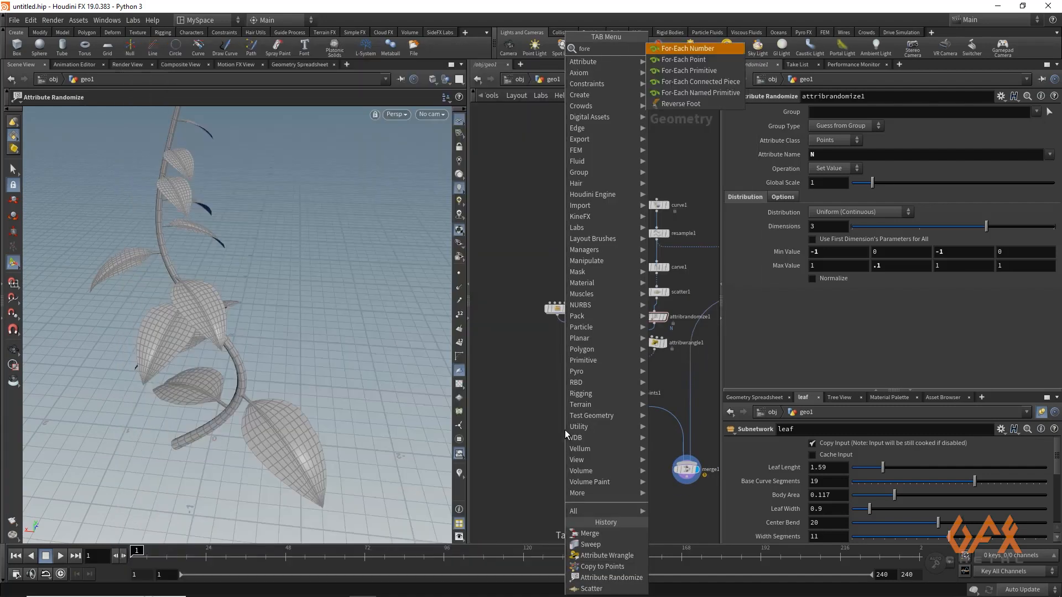
pyautogui.press('Down')
pyautogui.press('Return')
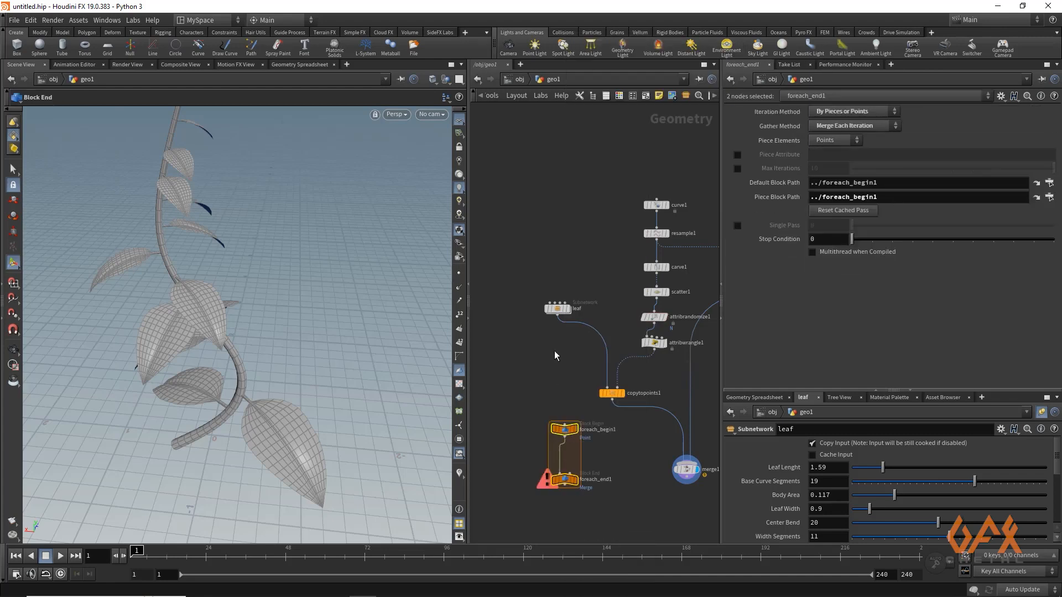
# Insert copytopoints1 between foreach_begin1 and foreach_end1, and feed attribwrangle1 into foreach_begin1.
pyautogui.scroll(1, 558, 356)
pyautogui.moveTo(585, 362); pyautogui.dragTo(591, 286, button='middle')
pyautogui.moveTo(632, 330); pyautogui.dragTo(573, 399)
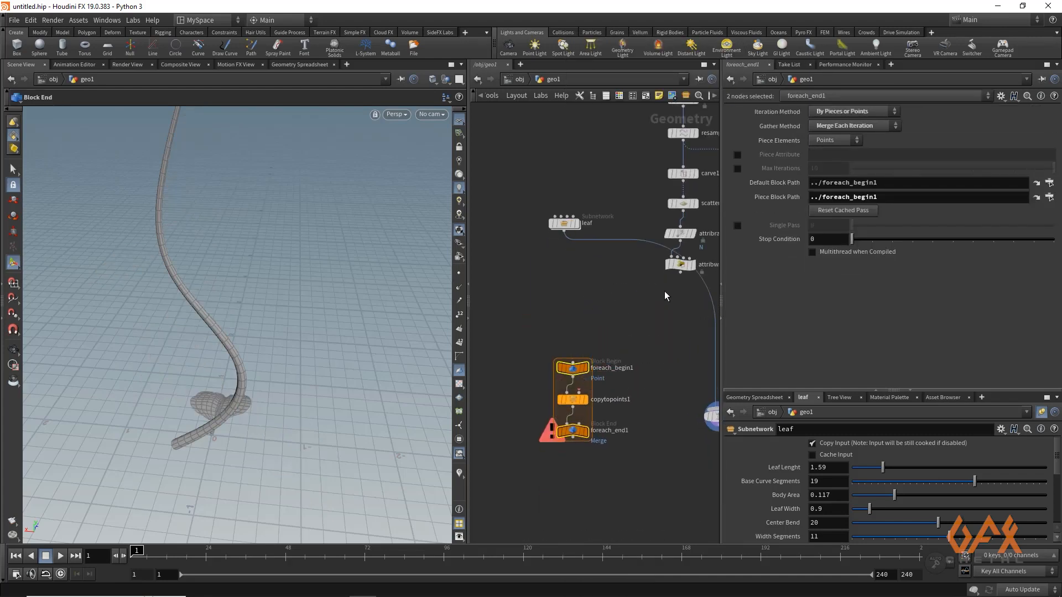
pyautogui.click(680, 272)
pyautogui.click(561, 361)
pyautogui.moveTo(527, 379); pyautogui.dragTo(569, 357, button='middle')
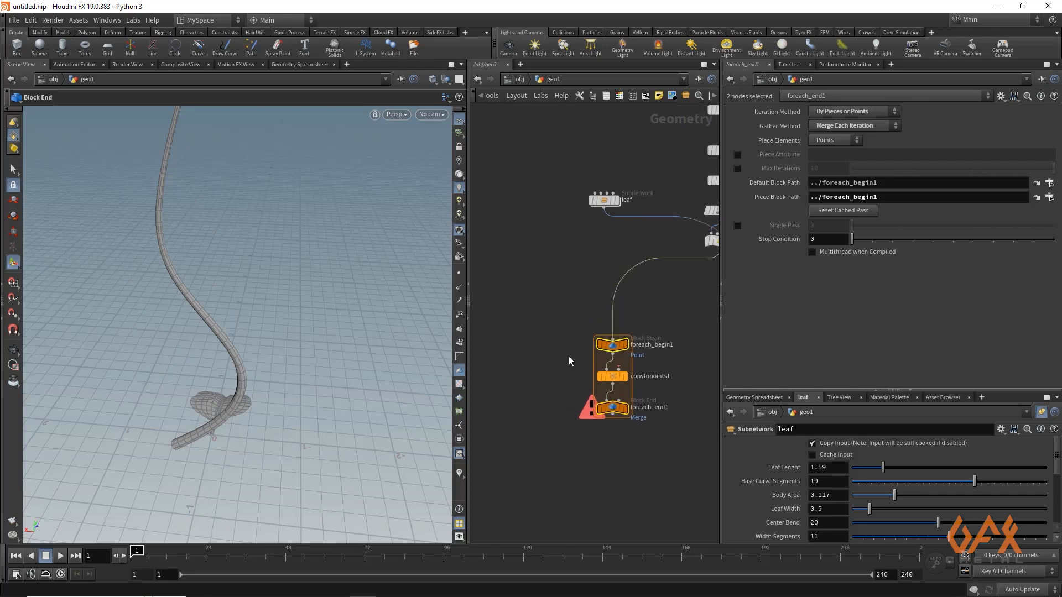
# Connect the foreach_begin1 output to the Target Points input of copytopoints1.
pyautogui.scroll(2, 598, 355)
pyautogui.click(624, 353)
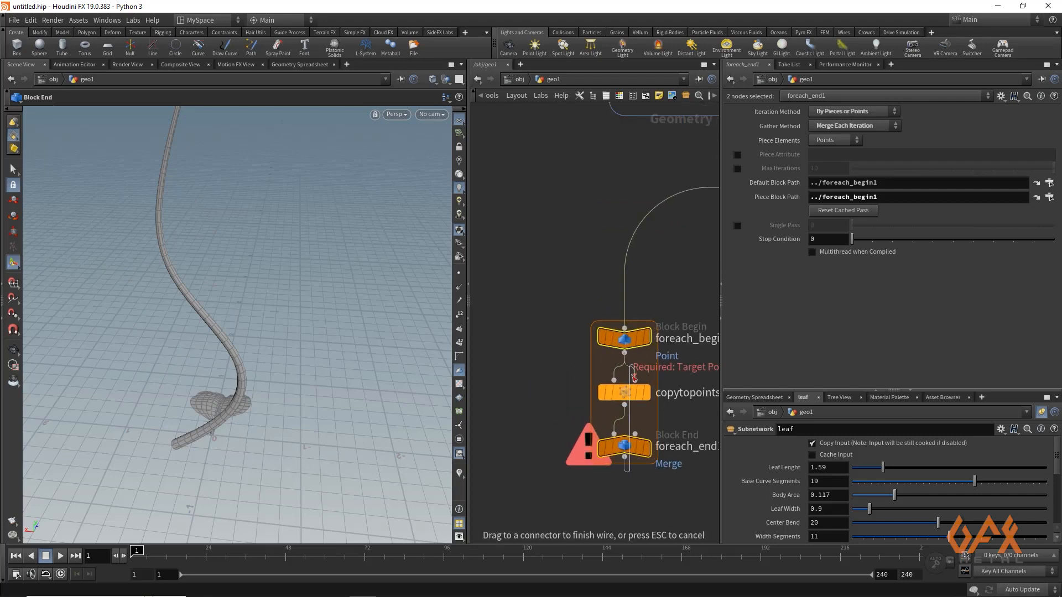
pyautogui.click(550, 374)
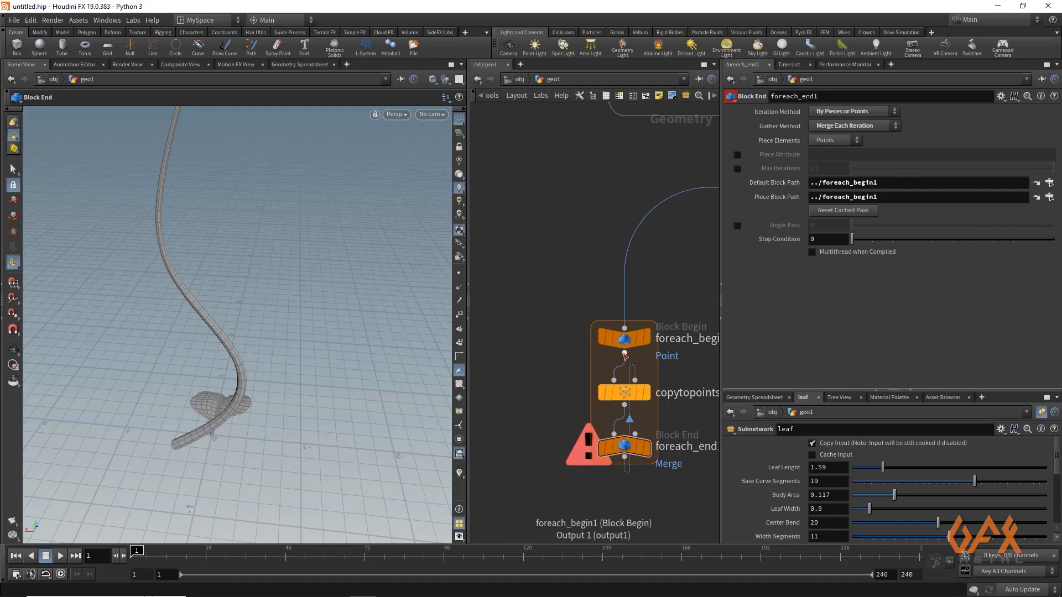
pyautogui.click(625, 353)
pyautogui.click(634, 380)
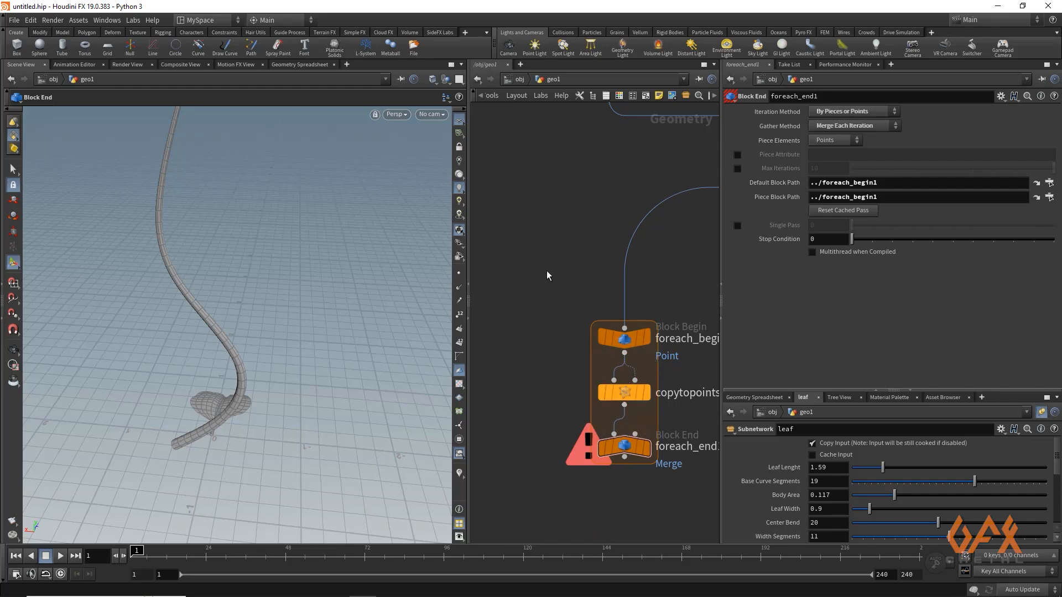
# Connect the leaf subnetwork to the first input of copytopoints1 and move foreach_begin1 aside to separate the wires.
pyautogui.moveTo(547, 275); pyautogui.dragTo(543, 392, button='middle')
pyautogui.scroll(-2, 543, 393)
pyautogui.moveTo(586, 263); pyautogui.dragTo(522, 314)
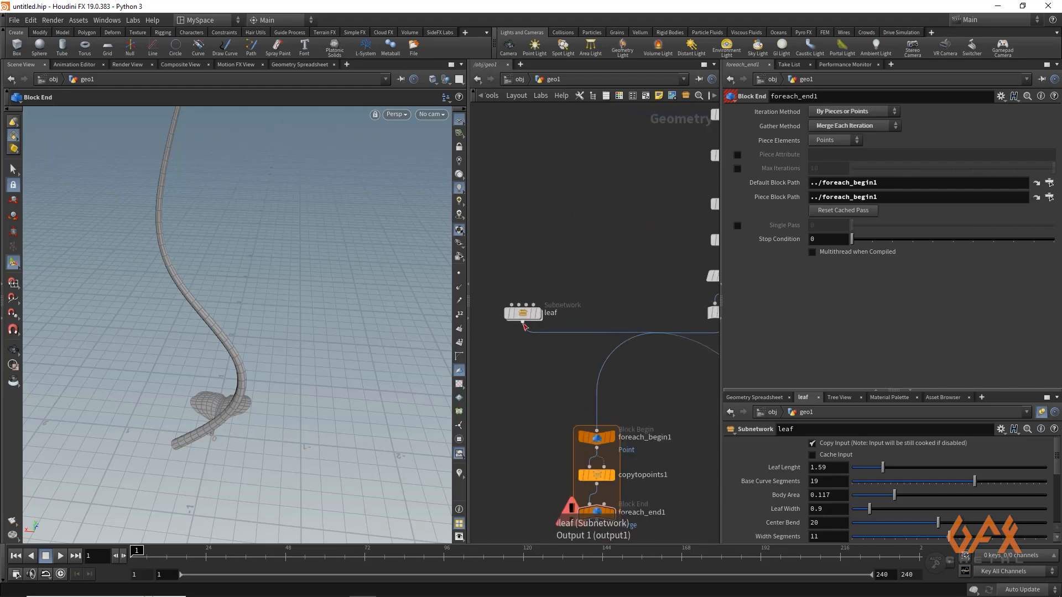
pyautogui.click(523, 322)
pyautogui.click(585, 462)
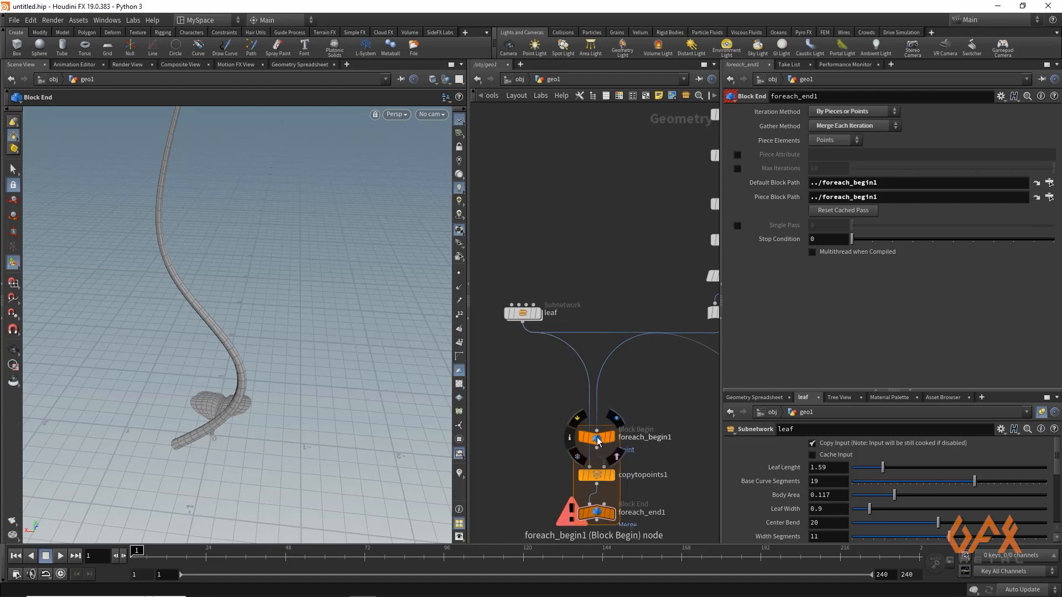
pyautogui.moveTo(597, 438); pyautogui.dragTo(650, 460)
# Move merge1 lower in the network and cut the wire running from the leaf subnetwork to it.
pyautogui.scroll(-2, 633, 380)
pyautogui.scroll(-2, 602, 354)
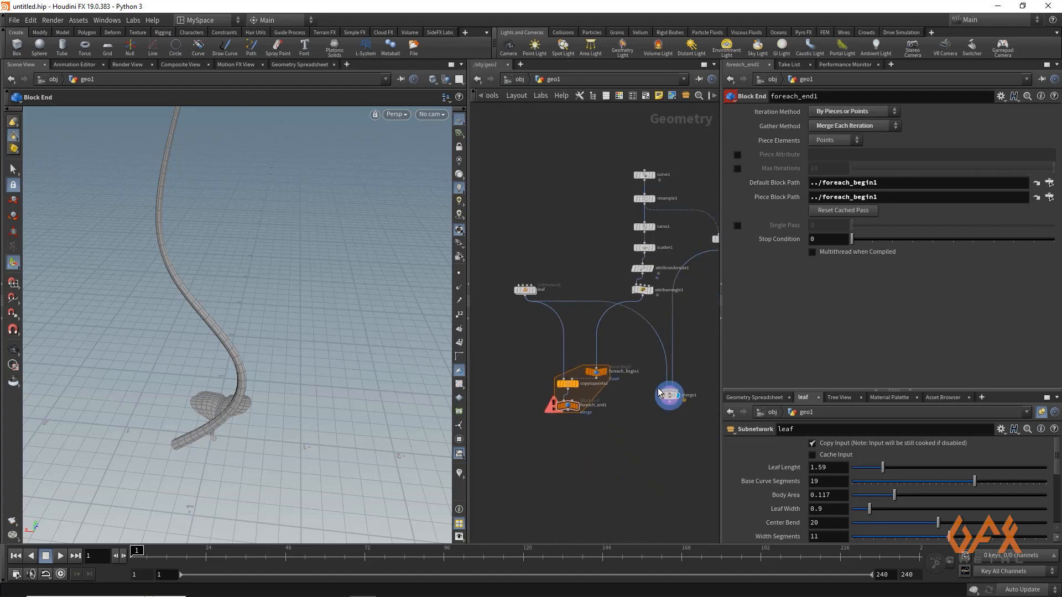
pyautogui.moveTo(669, 396); pyautogui.dragTo(675, 455)
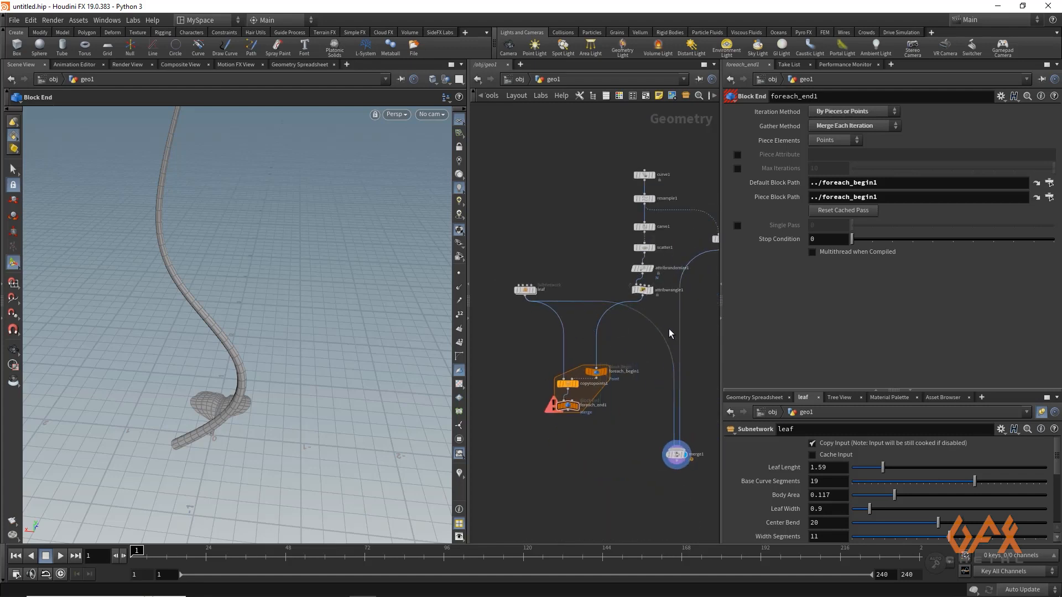
pyautogui.press('y')
pyautogui.moveTo(669, 330); pyautogui.dragTo(645, 371)
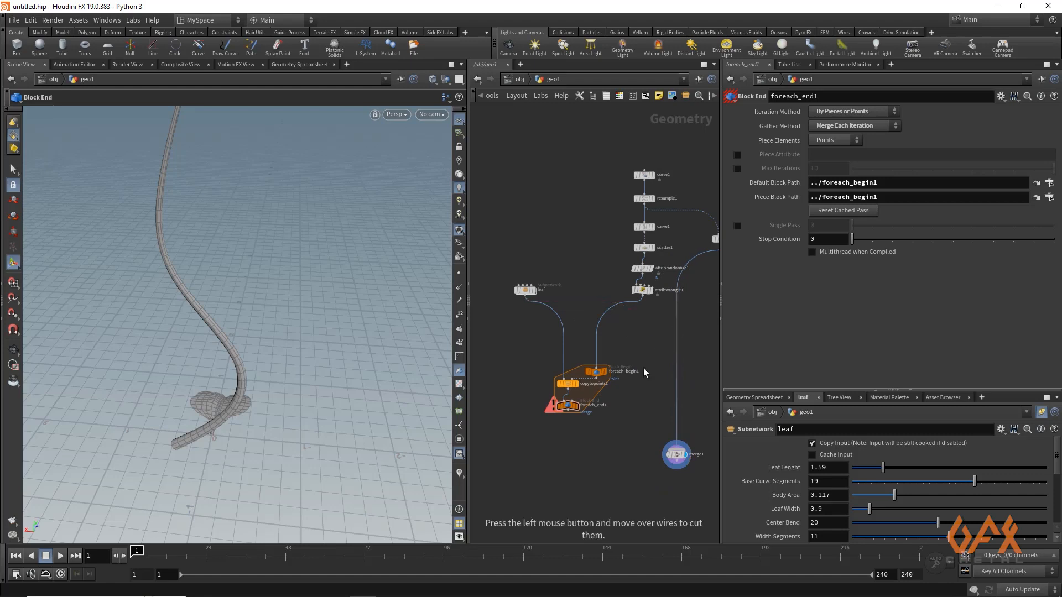
# Connect foreach_end1 to merge1, then space out merge1 and foreach_begin1 to tidy the network.
pyautogui.click(570, 413)
pyautogui.click(675, 446)
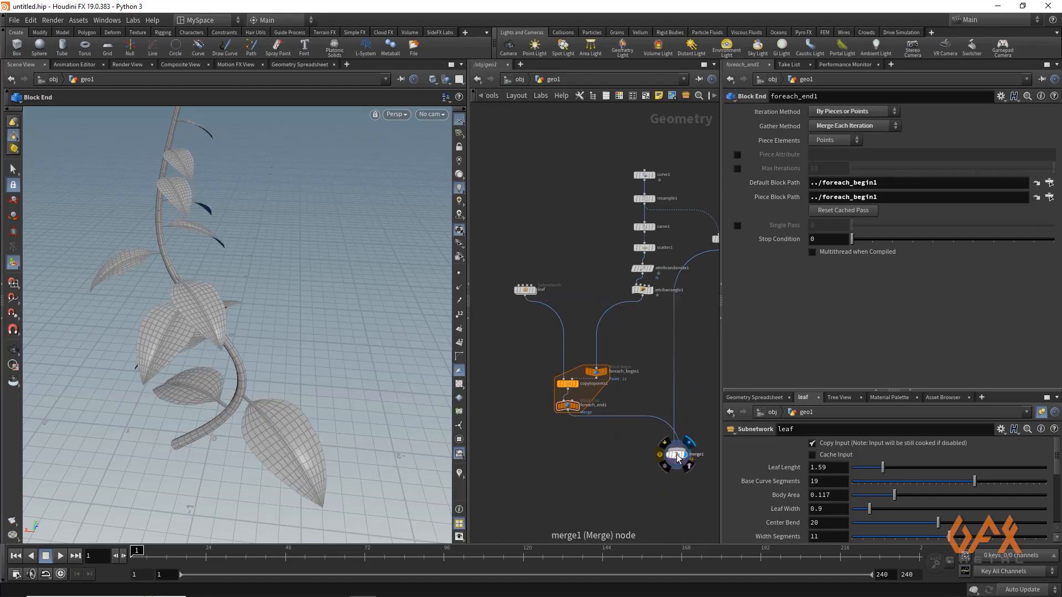
pyautogui.moveTo(677, 456); pyautogui.dragTo(681, 477)
pyautogui.moveTo(596, 373); pyautogui.dragTo(602, 341)
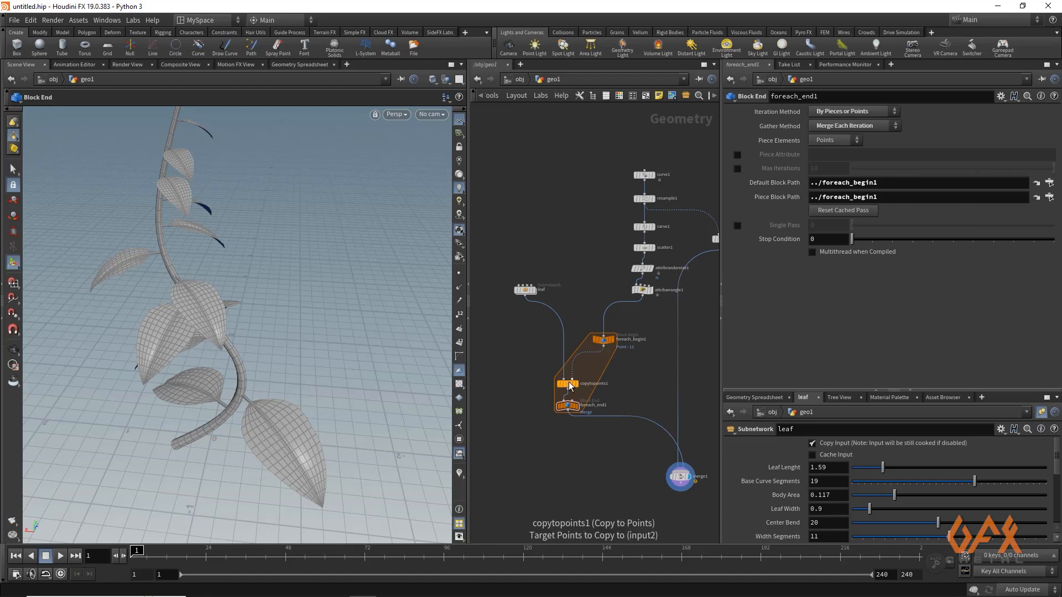
# Space copytopoints1 and foreach_end1 apart and insert an Attribute Randomize node between attribwrangle1 and foreach_begin1.
pyautogui.moveTo(569, 385); pyautogui.dragTo(582, 429)
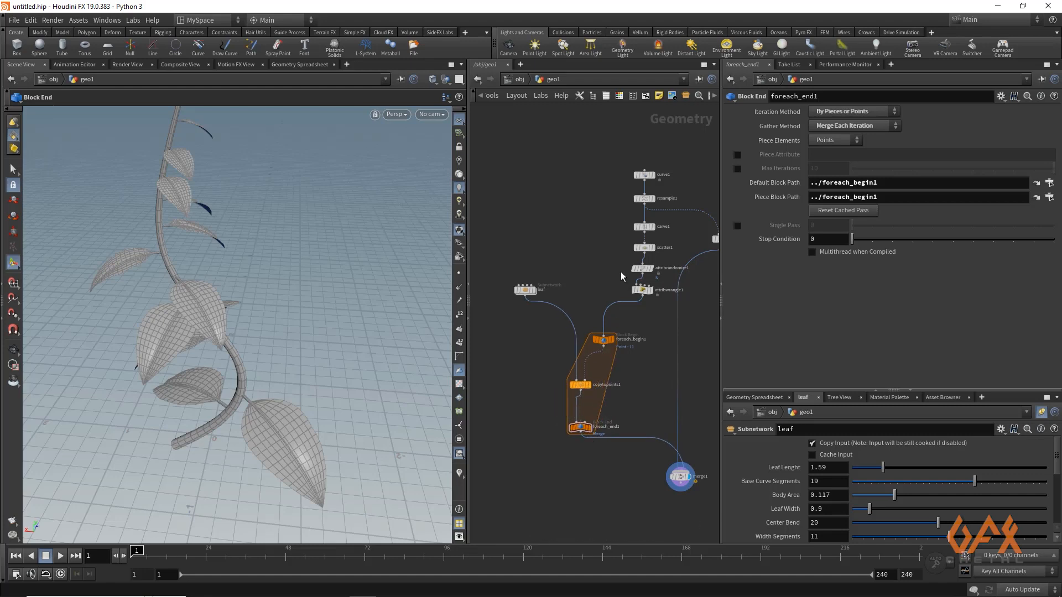
pyautogui.scroll(4, 614, 282)
pyautogui.moveTo(615, 283); pyautogui.dragTo(536, 223, button='middle')
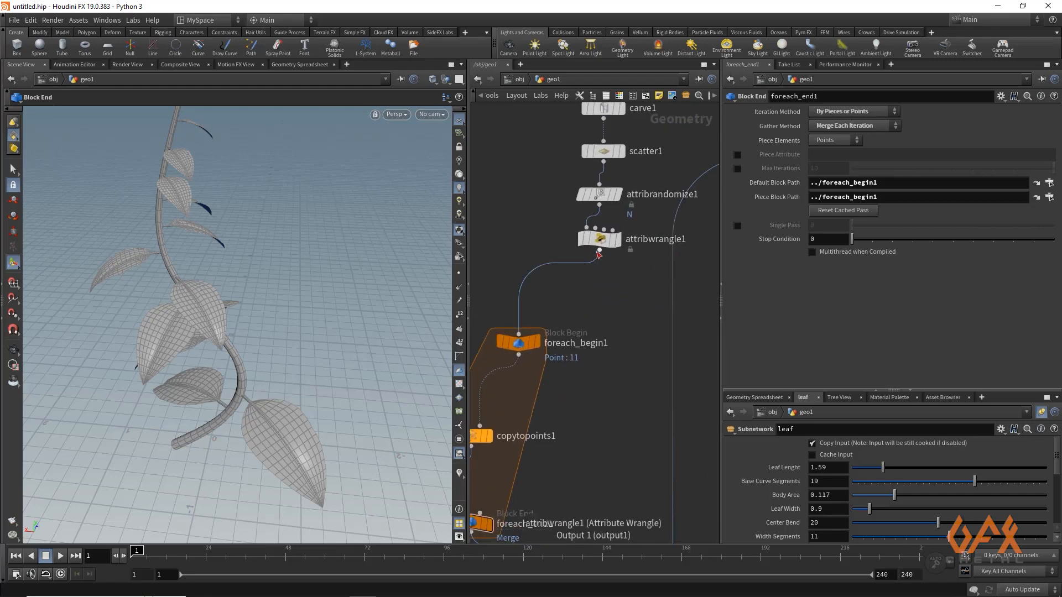
pyautogui.press('Tab')
pyautogui.write('a')
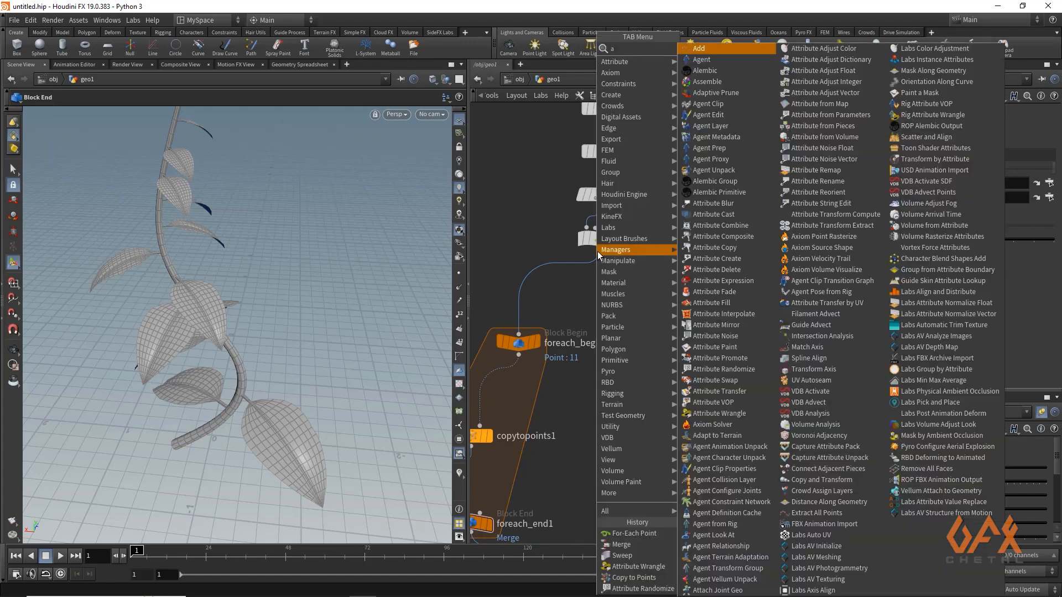
pyautogui.write('ttrans')
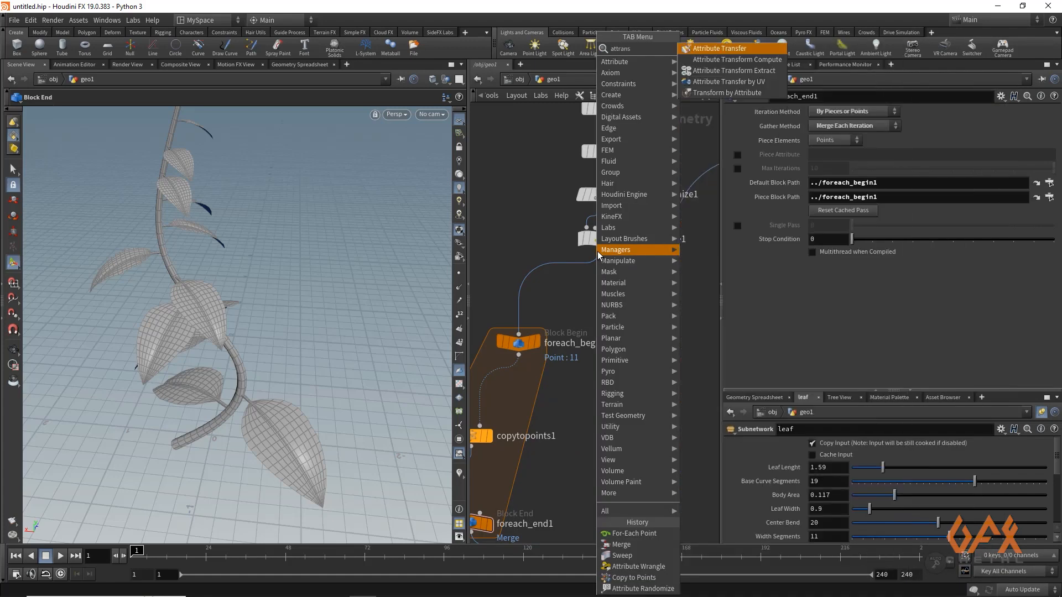
pyautogui.press('BackSpace')
pyautogui.press('Return')
pyautogui.click(600, 284)
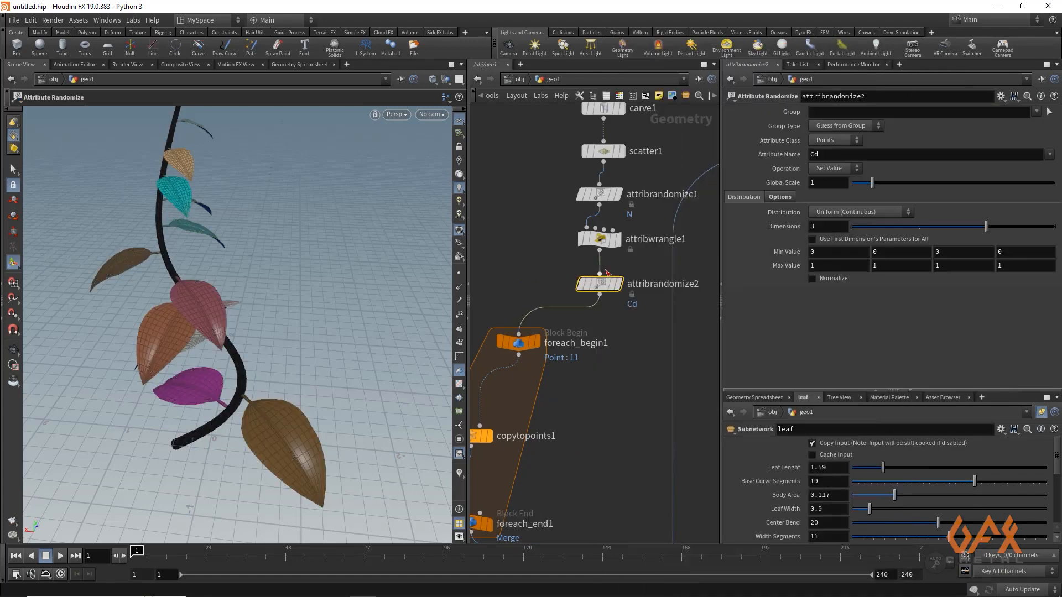
# Set the new Attribute Randomize node's attribute name to ptn and its first minimum value to 0.01.
pyautogui.doubleClick(827, 155)
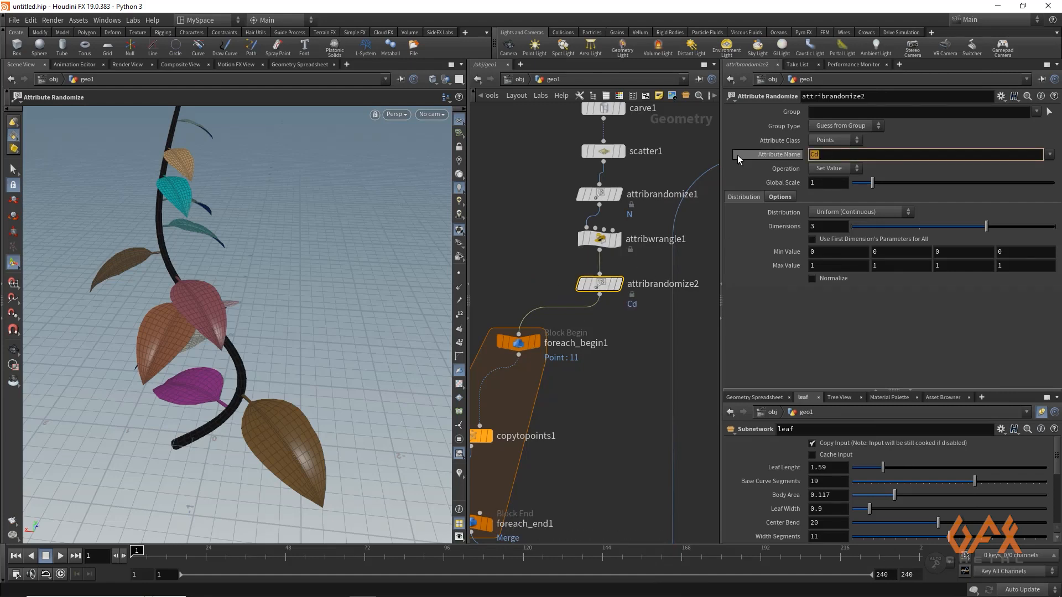
pyautogui.write('ptn')
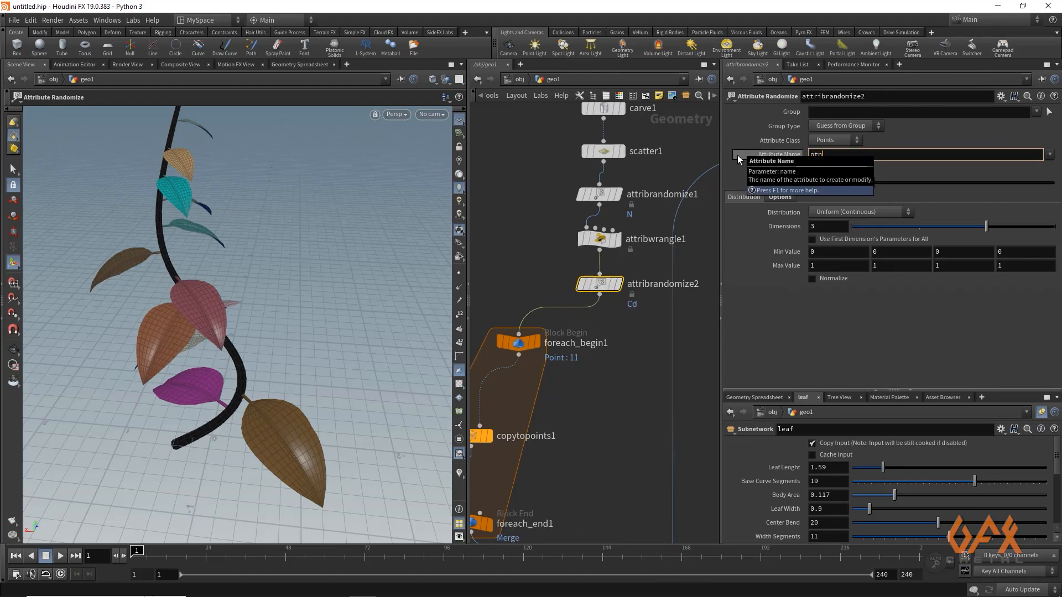
pyautogui.click(831, 253)
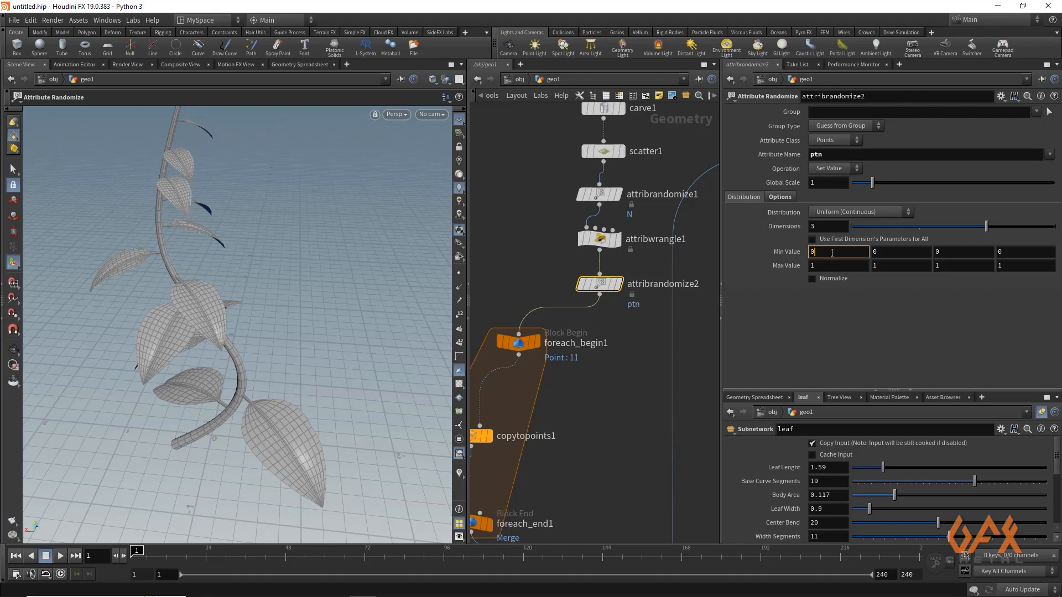
pyautogui.write('.01')
pyautogui.click(639, 327)
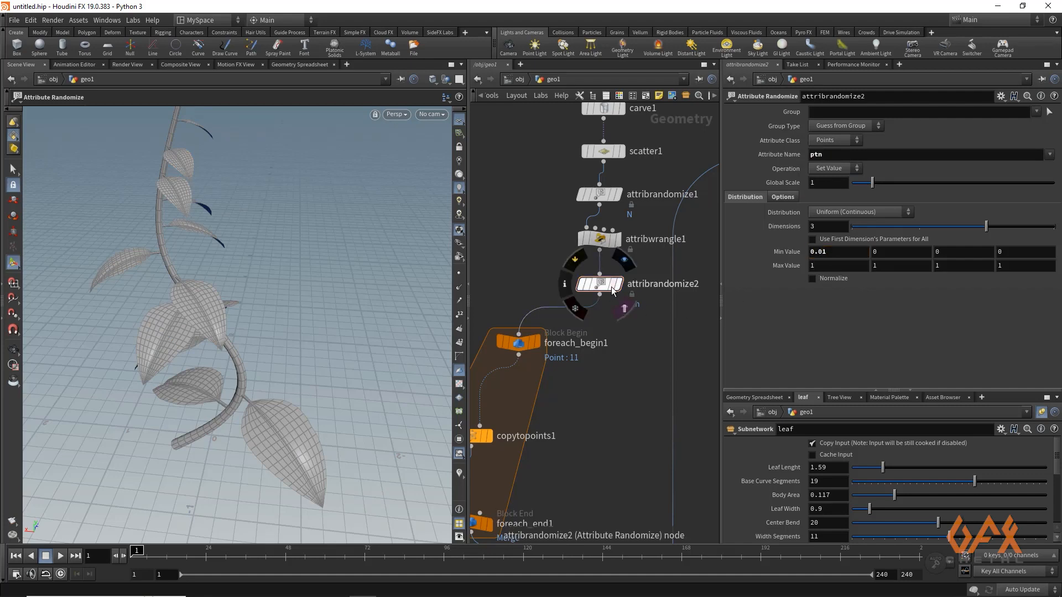
# Insert a Null node between foreach_begin1 and copytopoints1 and name it OUT_point_info.
pyautogui.moveTo(485, 295); pyautogui.dragTo(652, 272, button='middle')
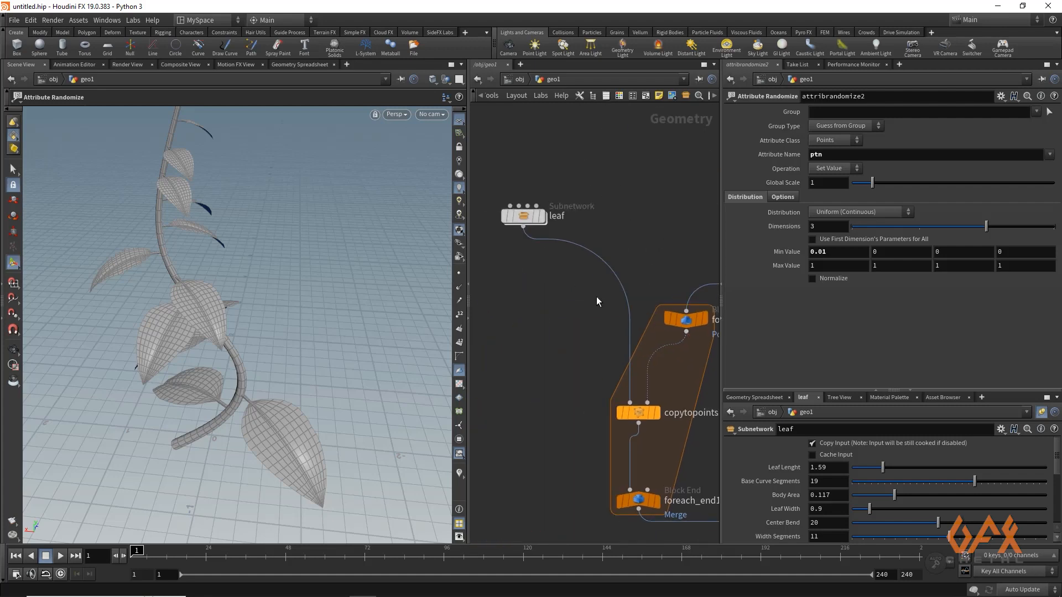
pyautogui.moveTo(679, 338); pyautogui.dragTo(602, 318, button='middle')
pyautogui.press('Tab')
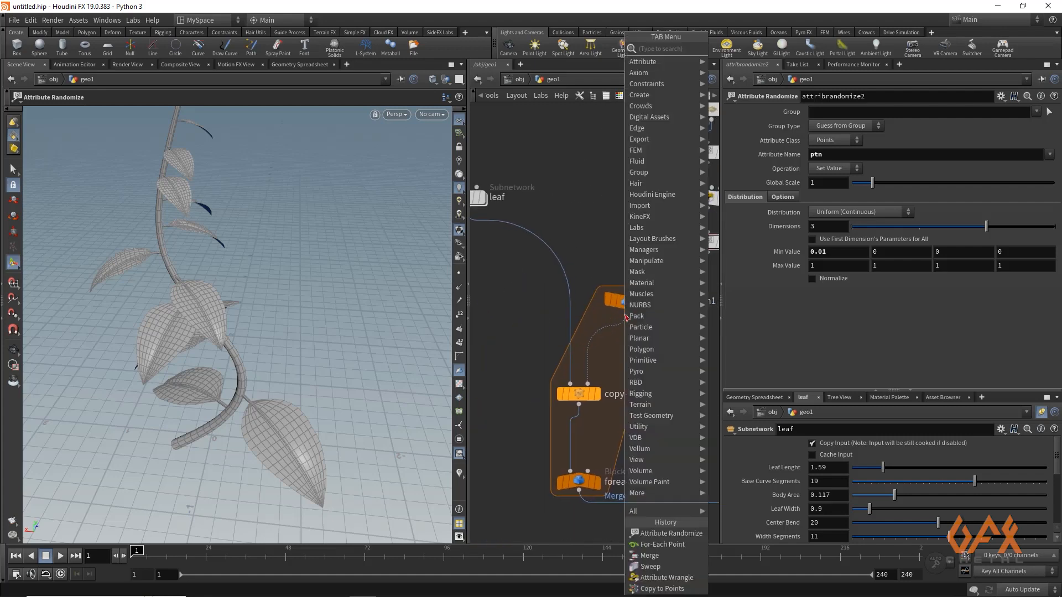
pyautogui.moveTo(626, 314)
pyautogui.write('null')
pyautogui.press('Return')
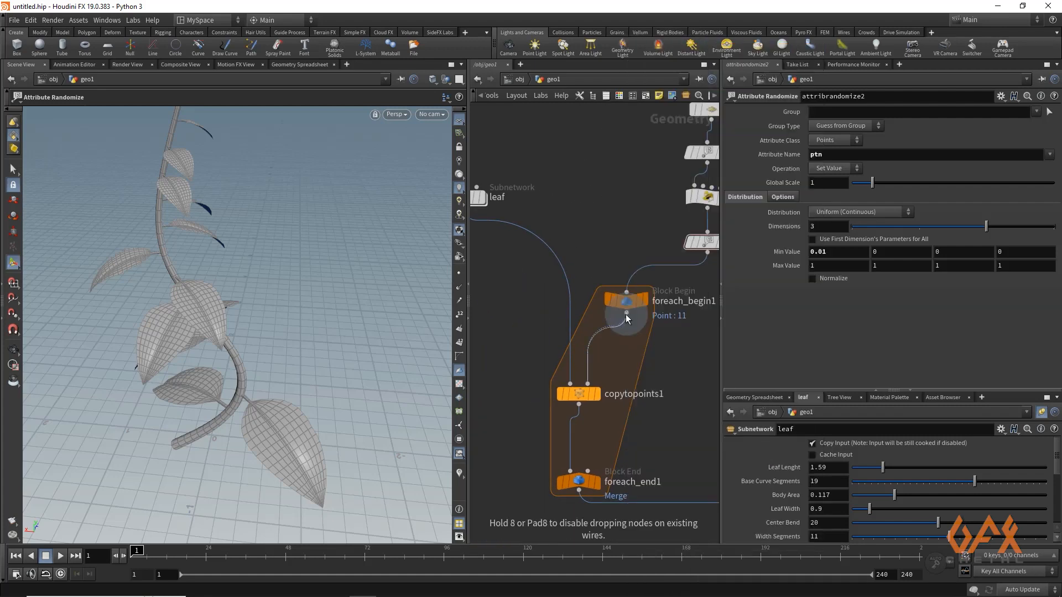
pyautogui.click(626, 338)
pyautogui.click(653, 353)
pyautogui.moveTo(680, 353); pyautogui.dragTo(590, 353)
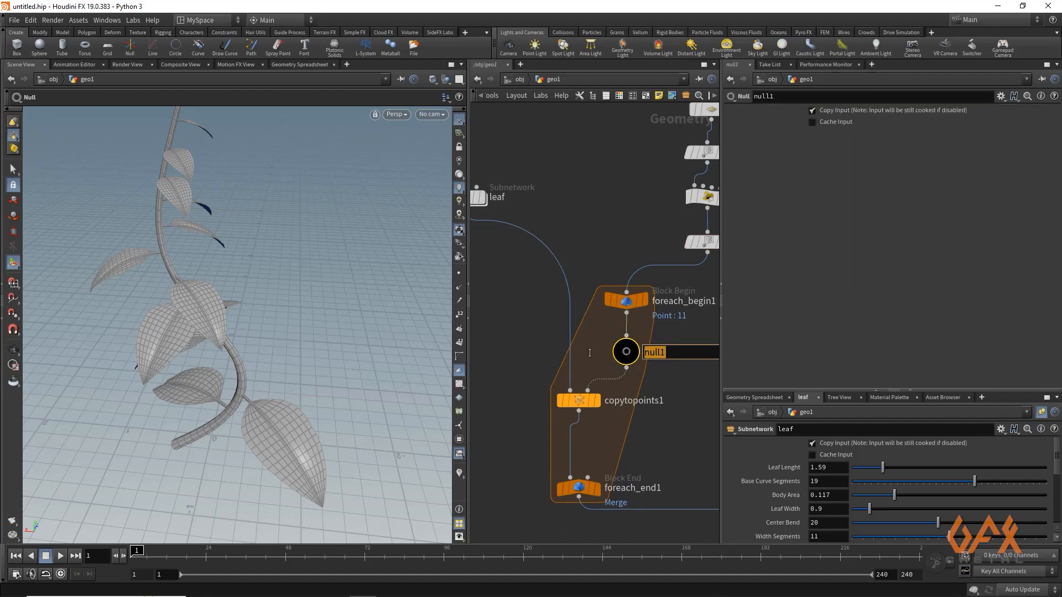
pyautogui.write('OUT_point_info')
pyautogui.press('Return')
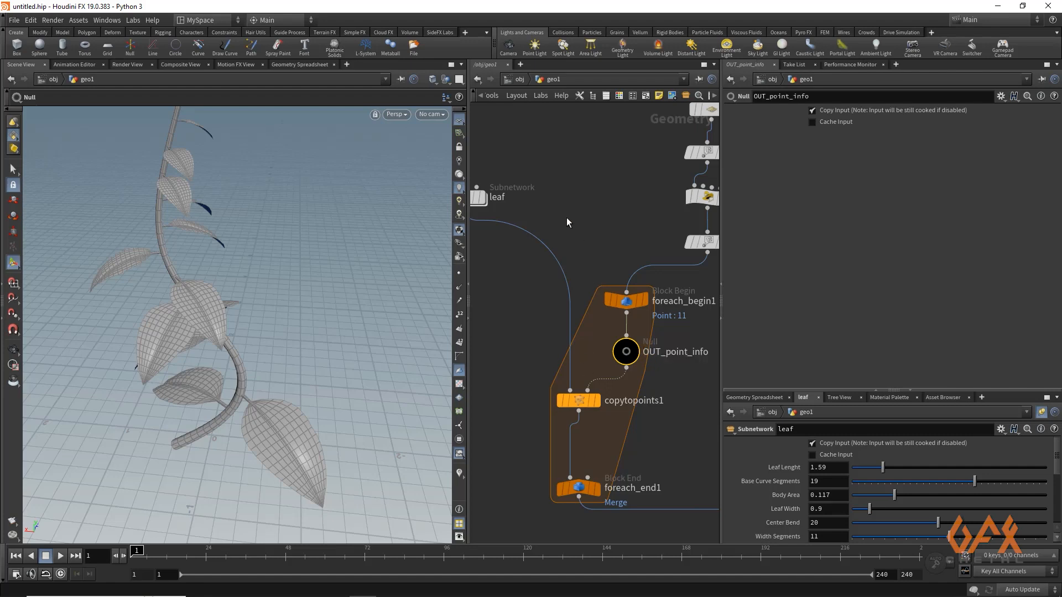
# Set the leaf subnetwork's Point Info parameter to the expression point("../OUT_point_info/",0,"ptn",0).
pyautogui.moveTo(567, 218); pyautogui.dragTo(605, 231, button='middle')
pyautogui.moveTo(592, 305); pyautogui.dragTo(546, 279, button='middle')
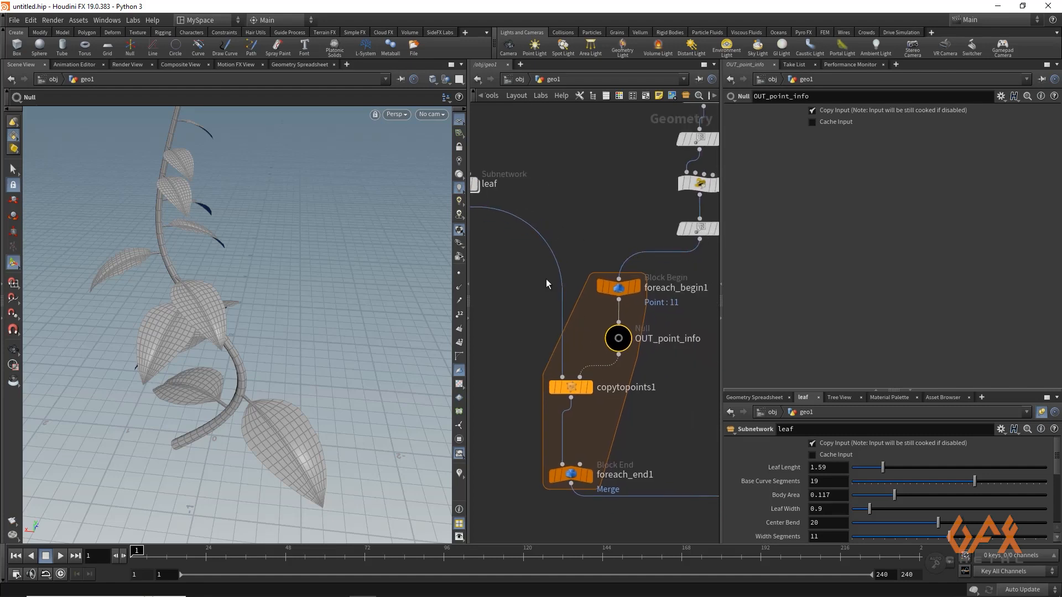
pyautogui.moveTo(460, 186); pyautogui.dragTo(543, 191, button='middle')
pyautogui.click(543, 192)
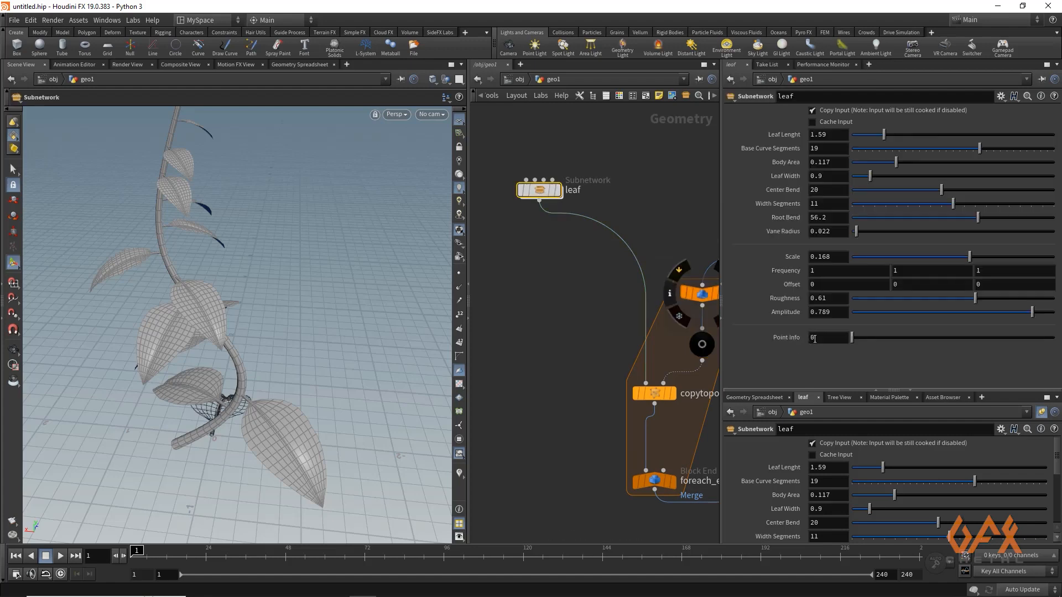
pyautogui.moveTo(622, 337); pyautogui.dragTo(533, 308, button='middle')
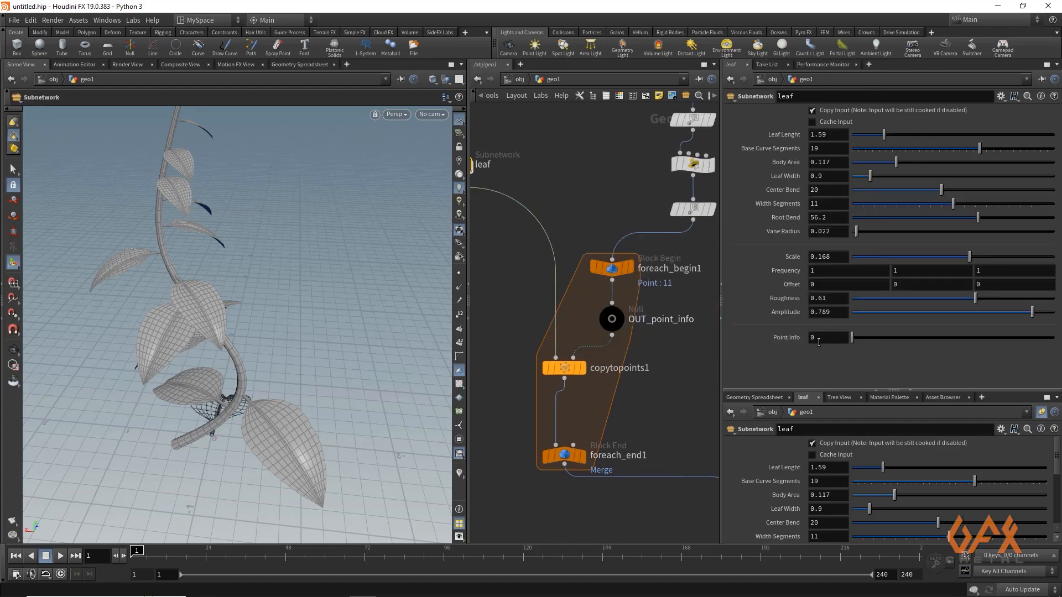
pyautogui.moveTo(816, 339); pyautogui.dragTo(767, 340)
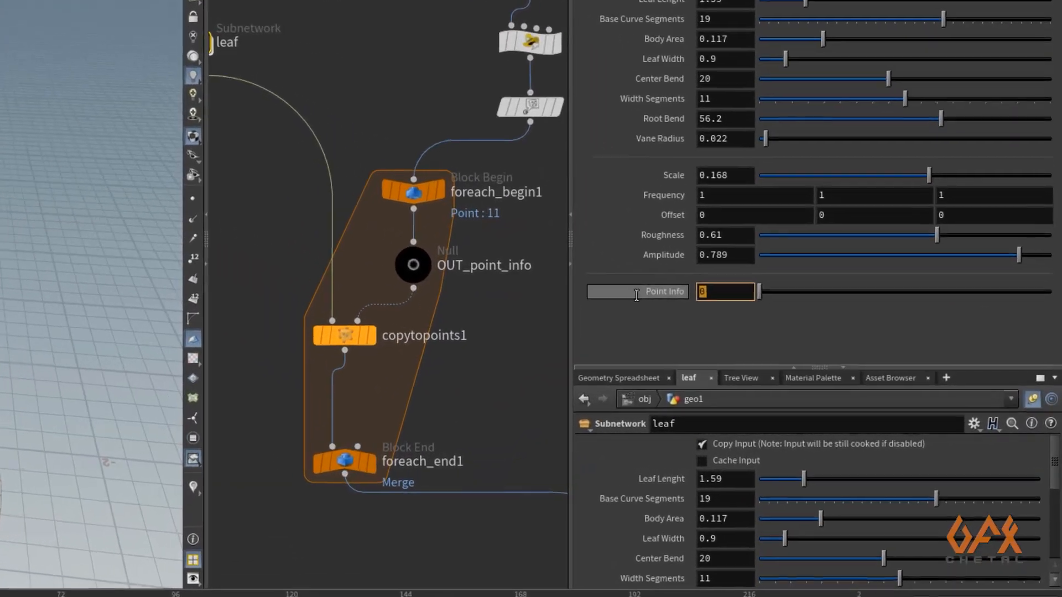
pyautogui.write('poin')
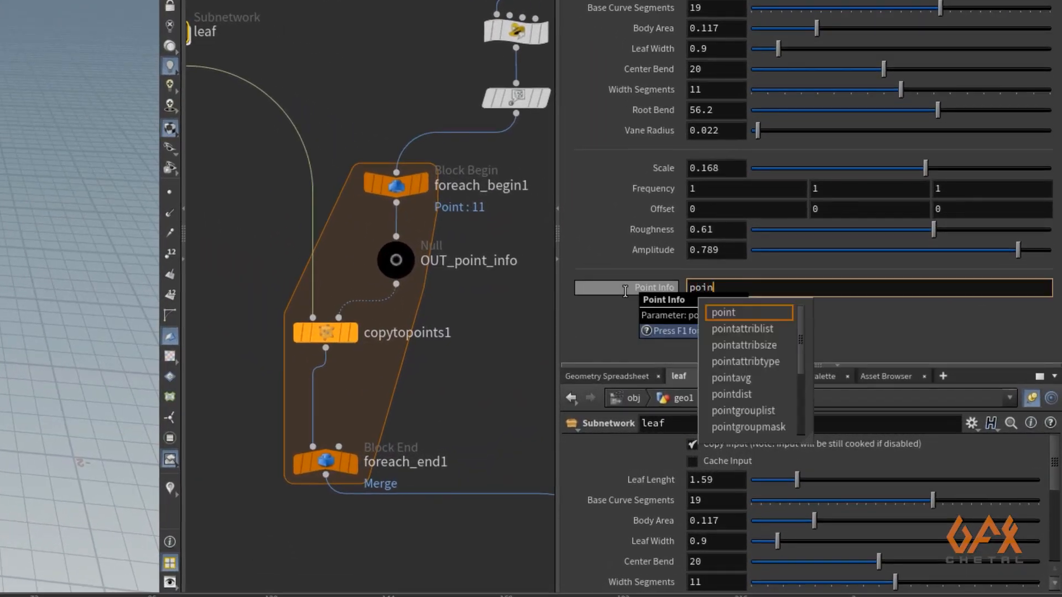
pyautogui.write('t("..')
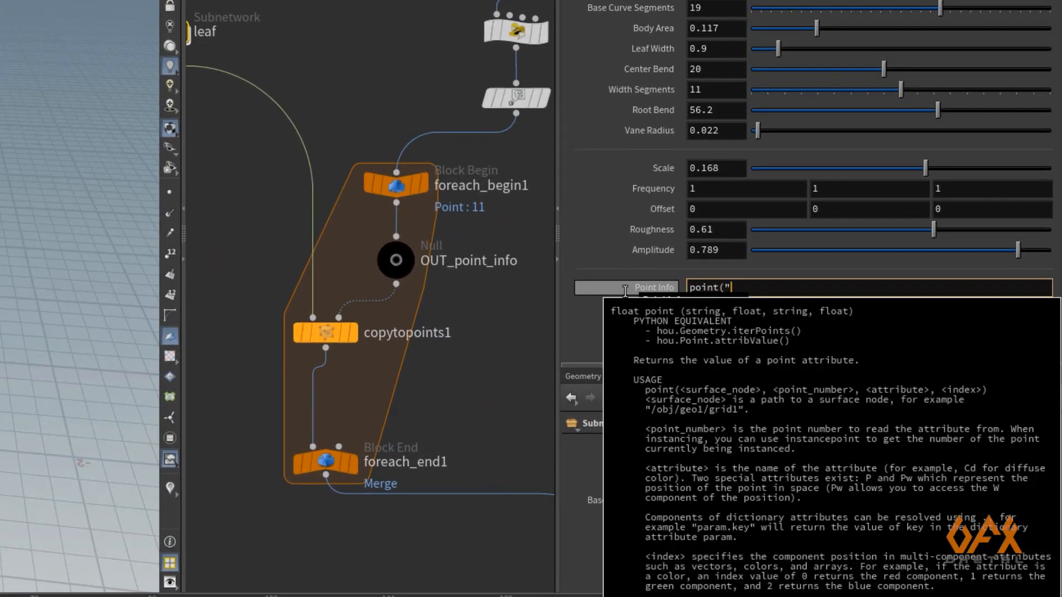
pyautogui.write('/')
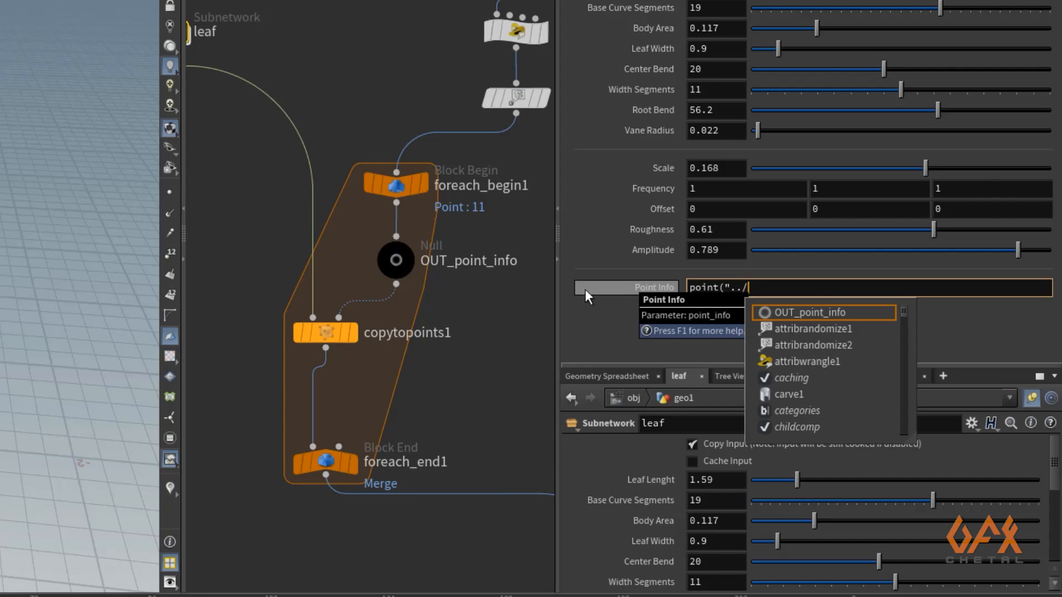
pyautogui.click(800, 313)
pyautogui.write('",')
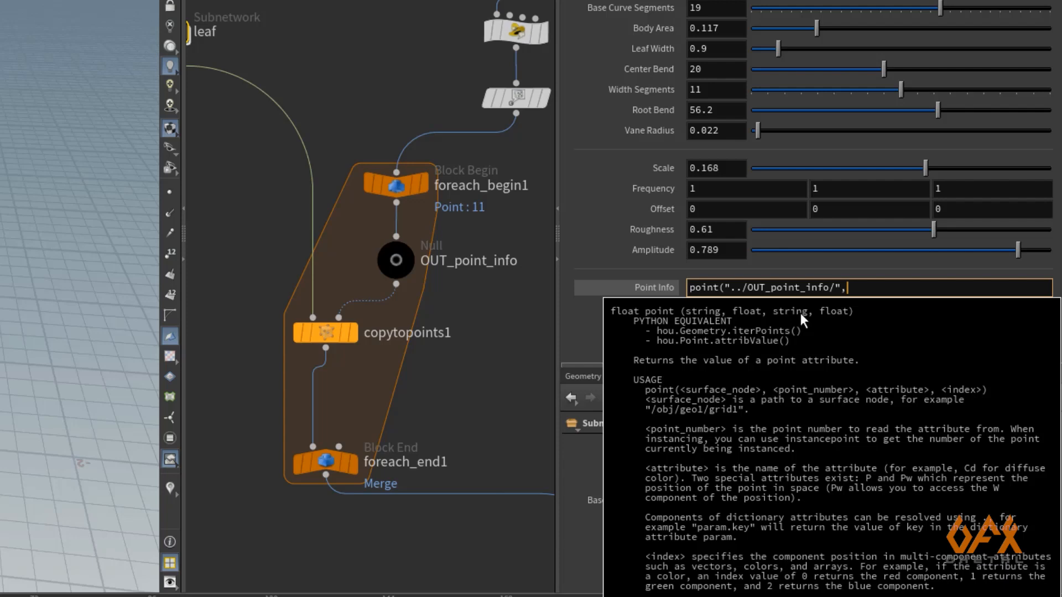
pyautogui.write('0')
pyautogui.write(',"ptn"pin",')
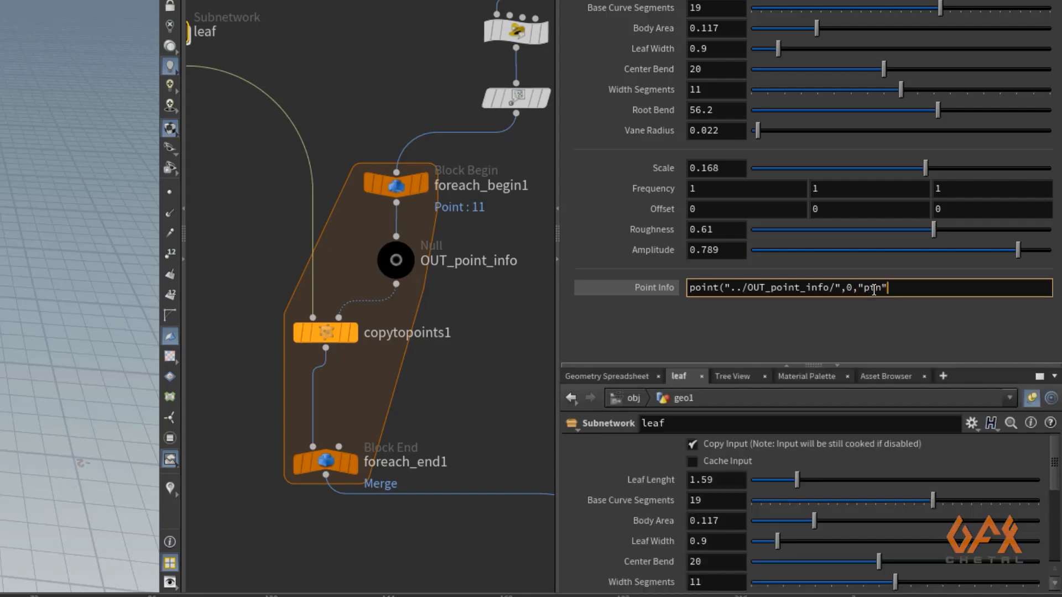
pyautogui.write('0')
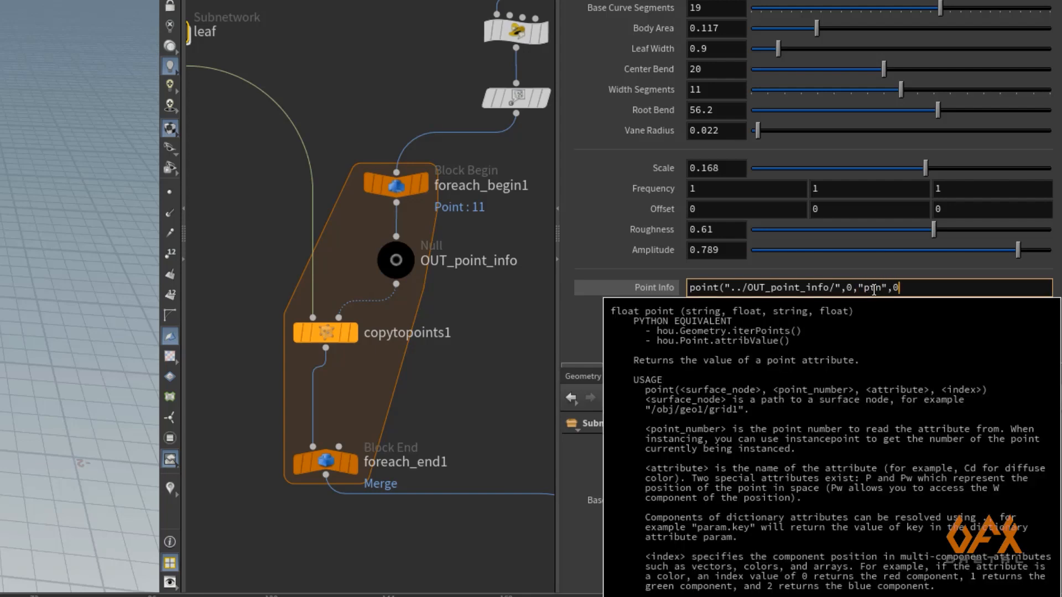
pyautogui.write(')')
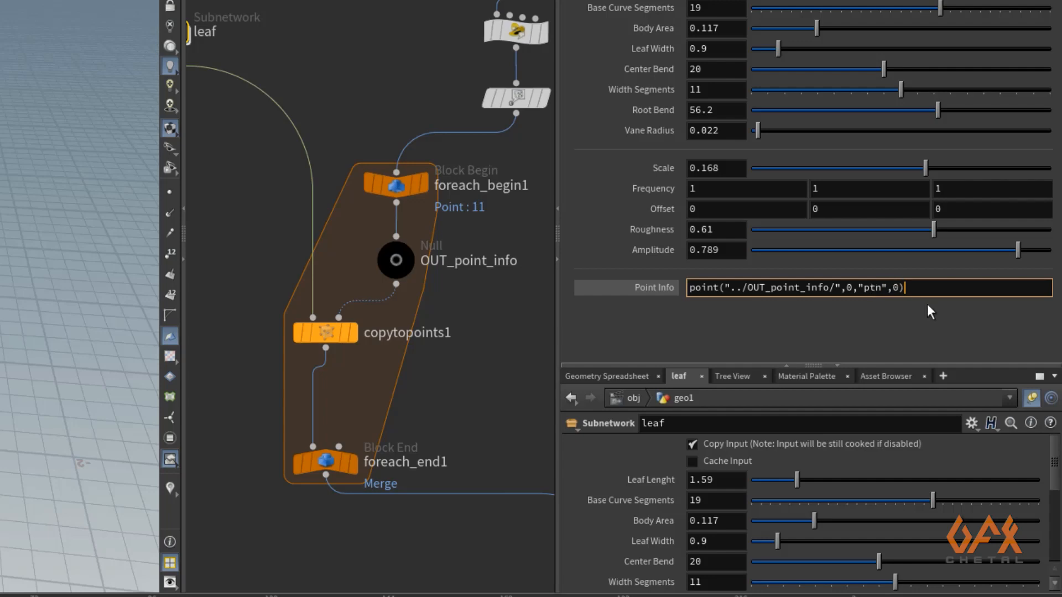
pyautogui.press('Return')
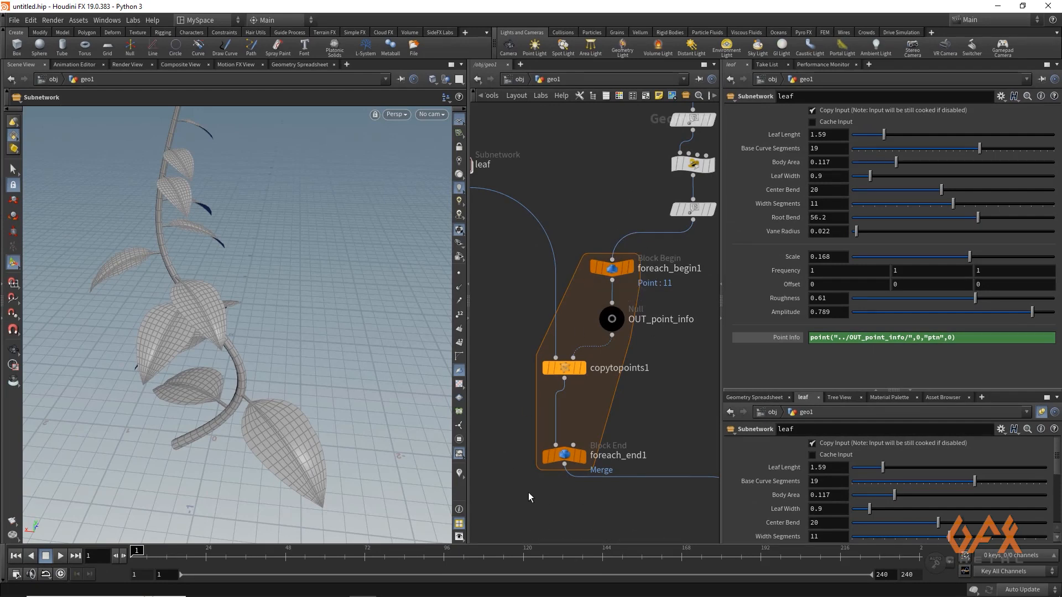
# Copy the leaf subnetwork's Point Info parameter for use as a channel reference.
pyautogui.moveTo(597, 310)
pyautogui.moveTo(635, 198); pyautogui.dragTo(571, 201, button='middle')
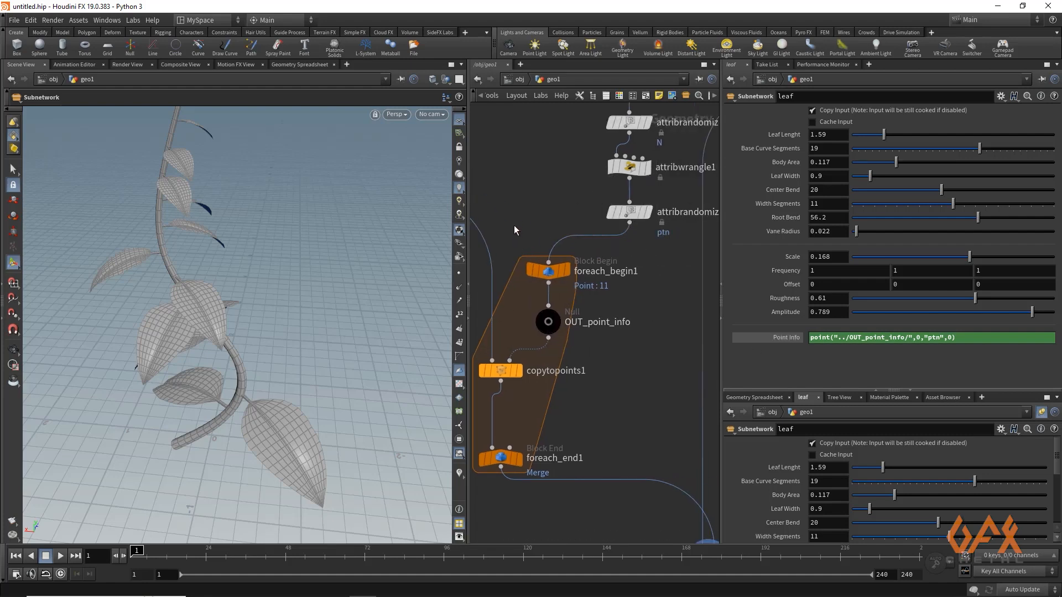
pyautogui.moveTo(514, 230); pyautogui.dragTo(534, 281, button='middle')
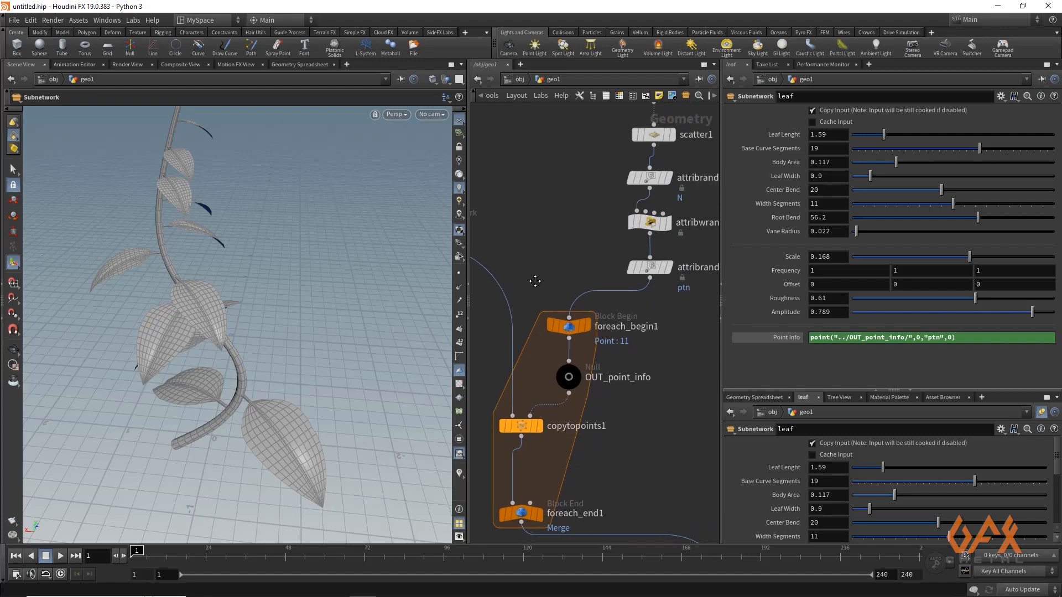
pyautogui.rightClick(779, 336)
pyautogui.click(803, 409)
# Set the leaf subnetwork's Leaf Width to the expression 0.9* fit(ch("point_info"),0.5,1), using a relative reference to Point Info.
pyautogui.click(830, 176)
pyautogui.write('*')
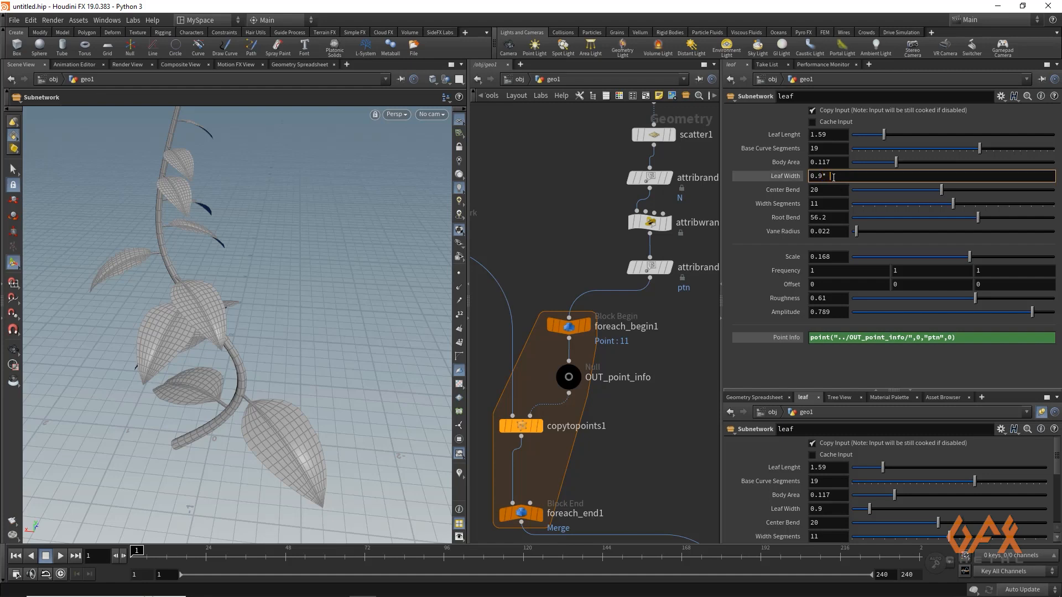
pyautogui.write(' fit')
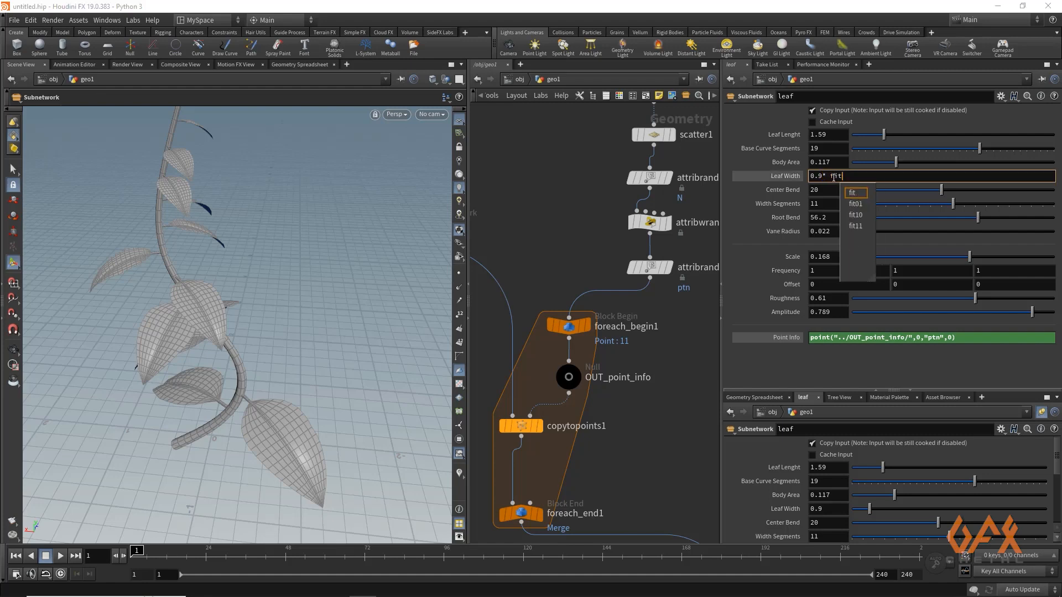
pyautogui.write('(')
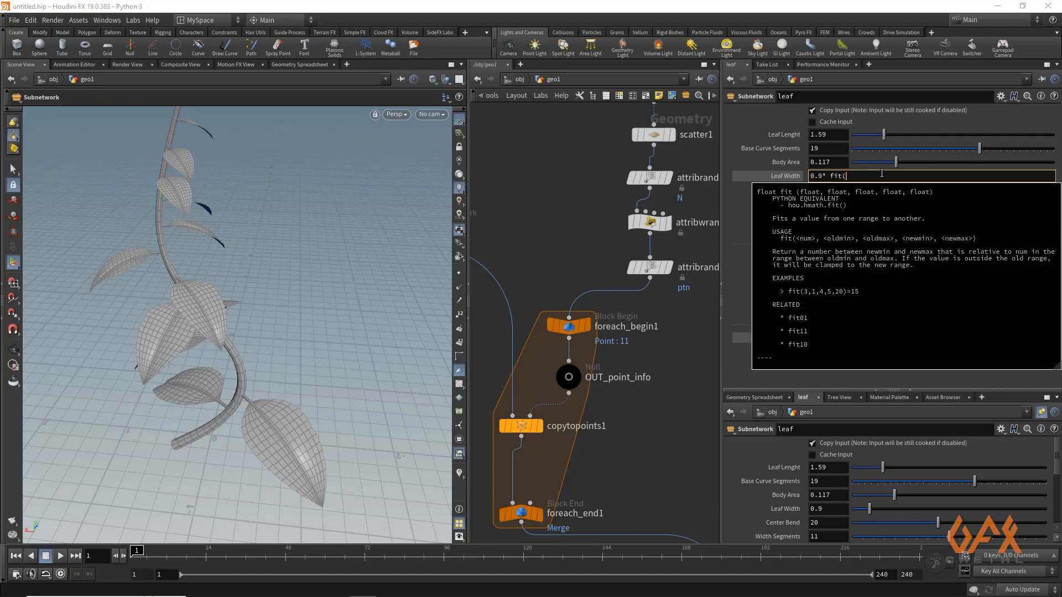
pyautogui.rightClick(866, 176)
pyautogui.click(890, 281)
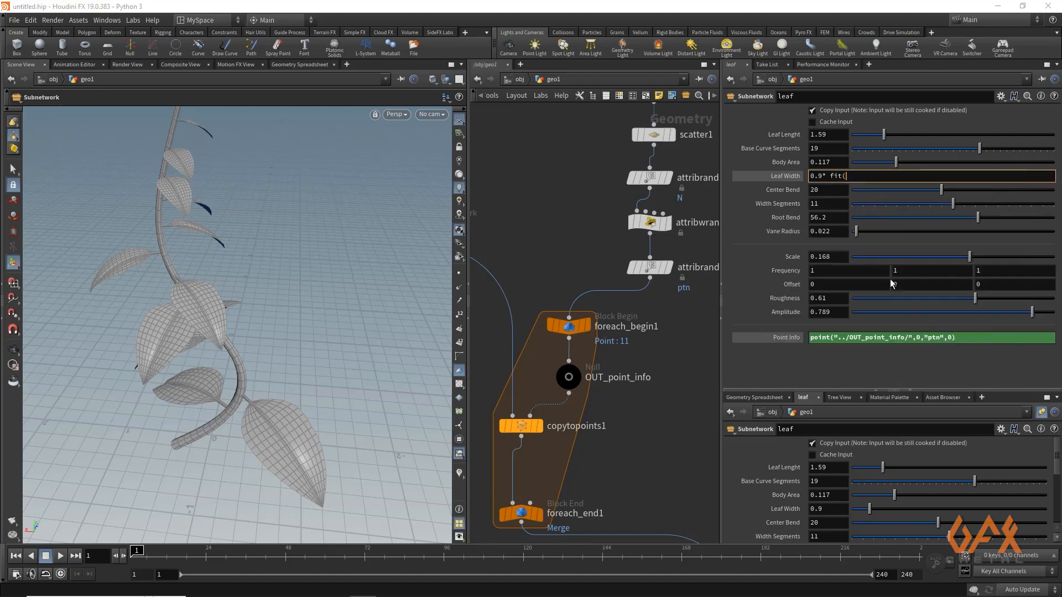
pyautogui.write(',0.5,1')
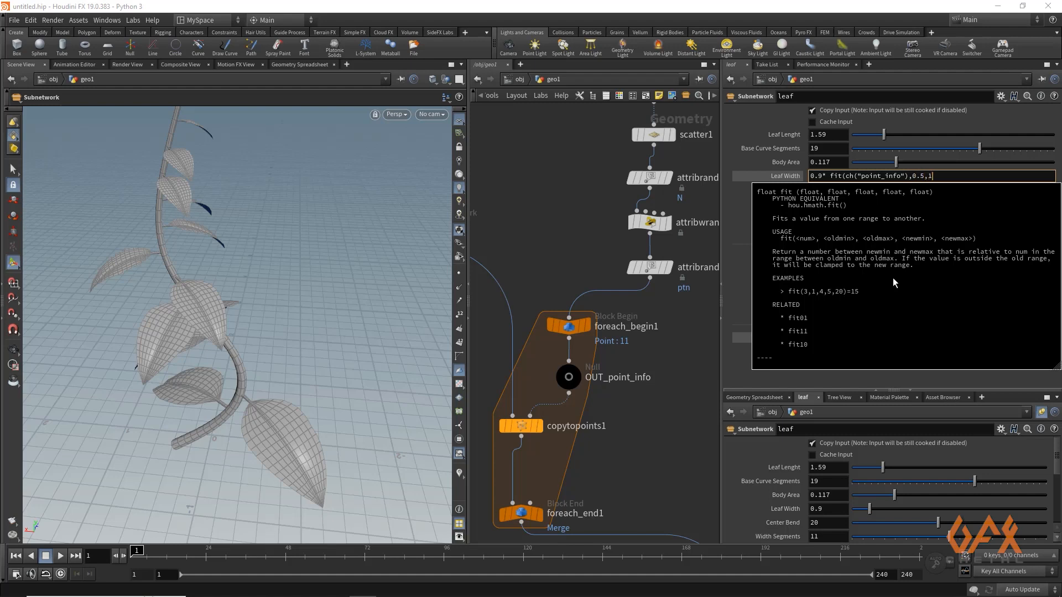
pyautogui.write(')')
pyautogui.press('Return')
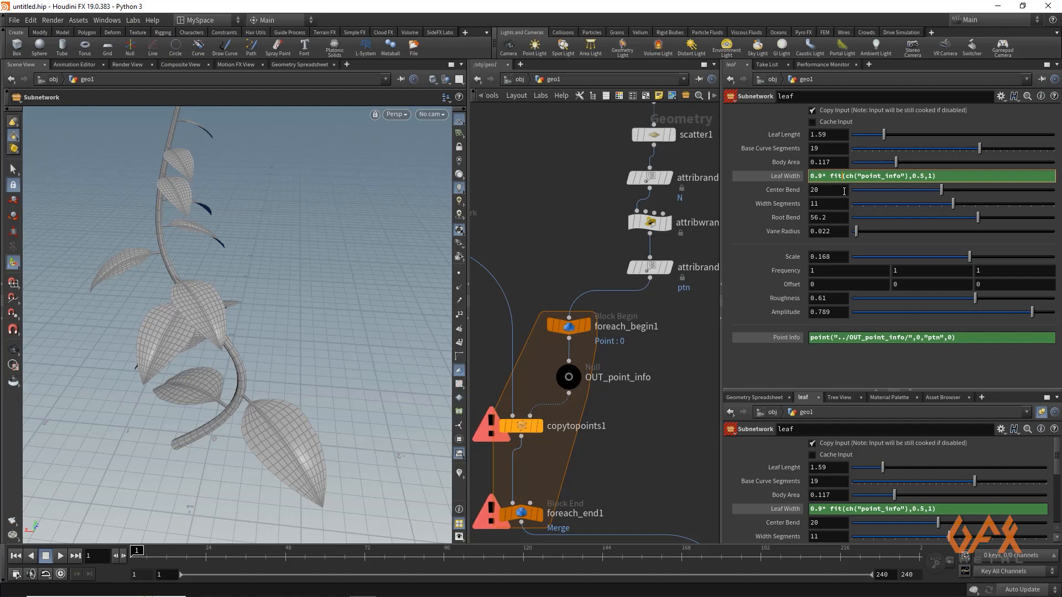
# Change the Leaf Width expression's function to fit01 and its multiplier to 1.2.
pyautogui.write('01')
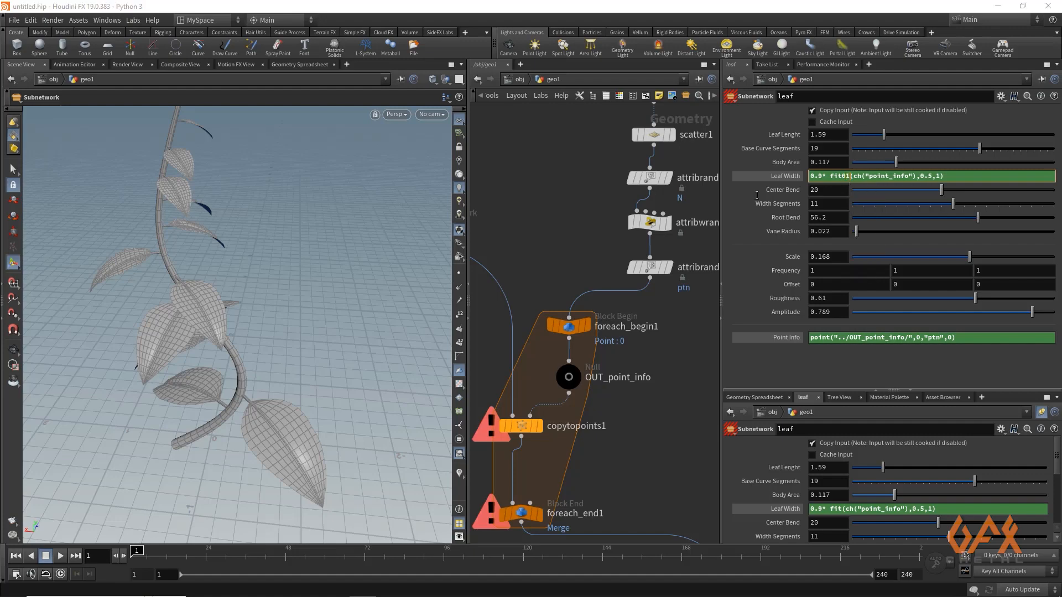
pyautogui.press('Return')
pyautogui.moveTo(208, 302)
pyautogui.keyDown('alt'); pyautogui.mouseDown()
pyautogui.moveTo(126, 289)
pyautogui.moveTo(210, 288)
pyautogui.moveTo(268, 308)
pyautogui.moveTo(183, 316)
pyautogui.moveTo(138, 277)
pyautogui.moveTo(195, 312)
pyautogui.mouseUp(); pyautogui.keyUp('alt')
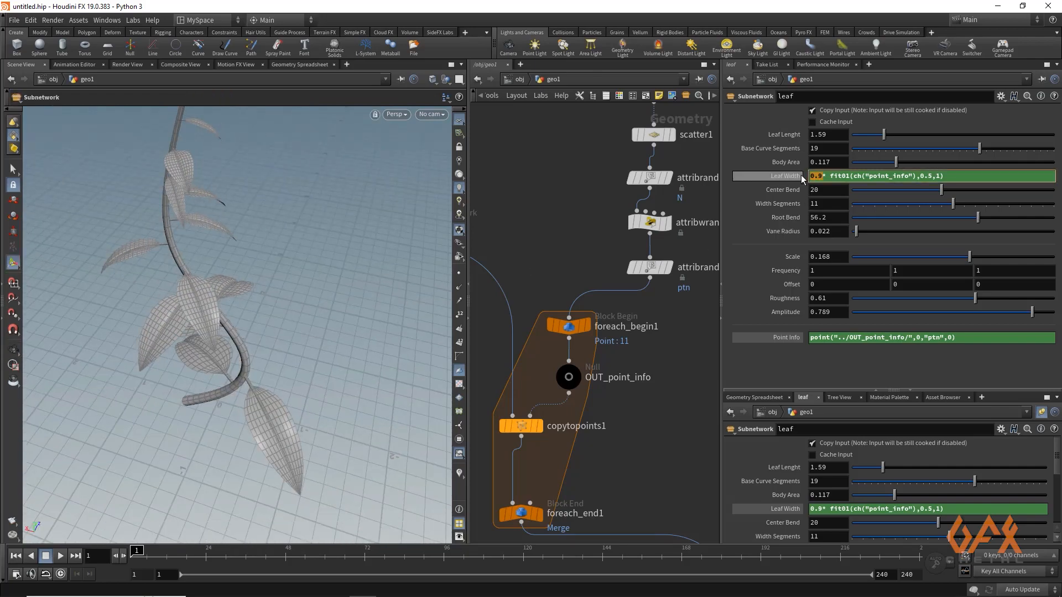
pyautogui.write('2')
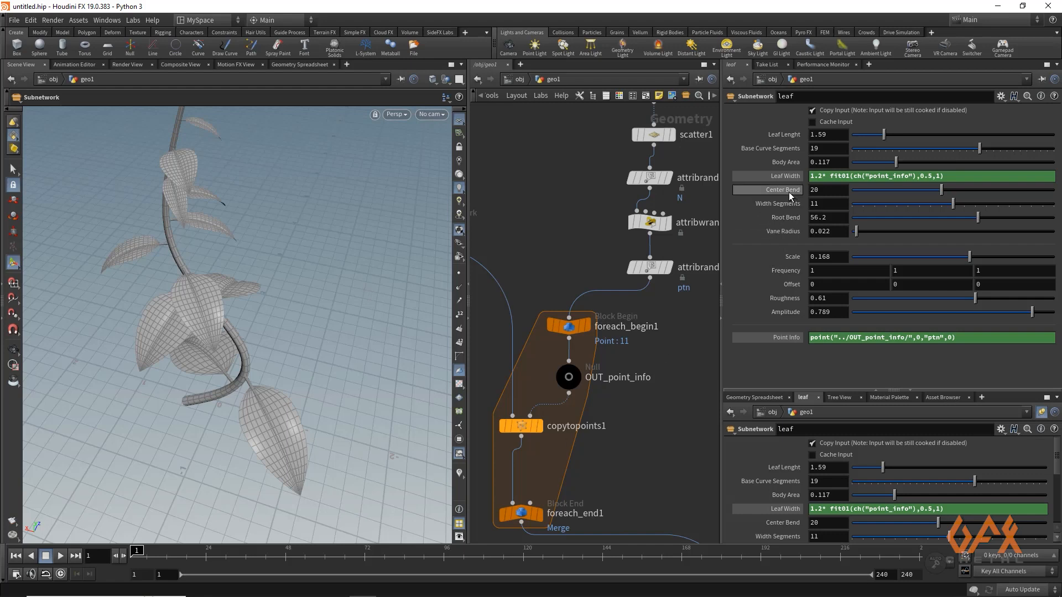
# Set Center Bend to 29 * fit01(ch("point_info"),0.2,1), reusing the fit01 part of the Leaf Width expression.
pyautogui.doubleClick(826, 190)
pyautogui.write('29')
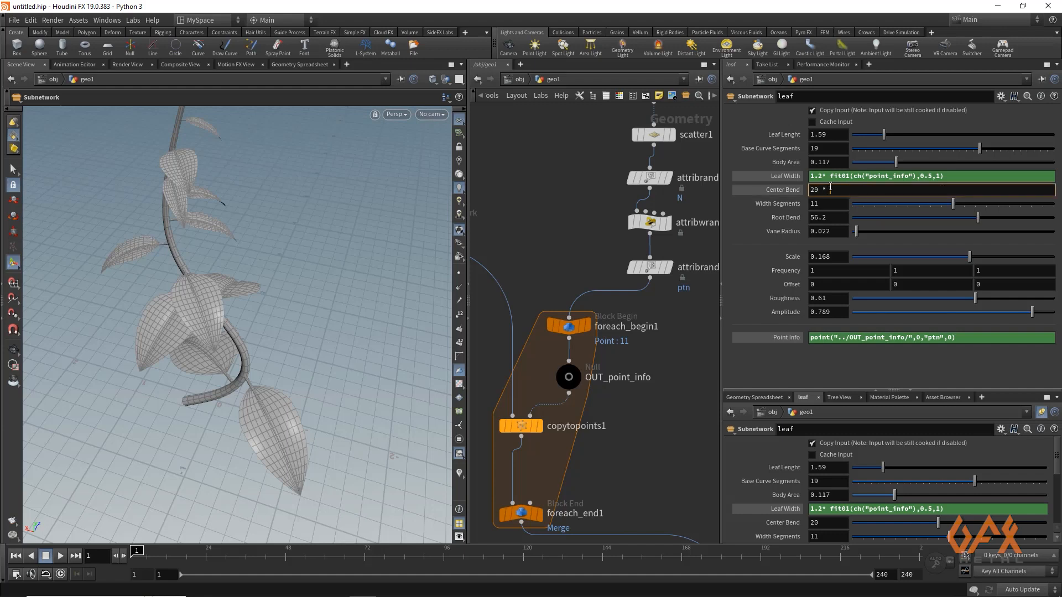
pyautogui.write(' *')
pyautogui.moveTo(829, 176); pyautogui.dragTo(971, 176)
pyautogui.hotkey('ctrl', 'c')
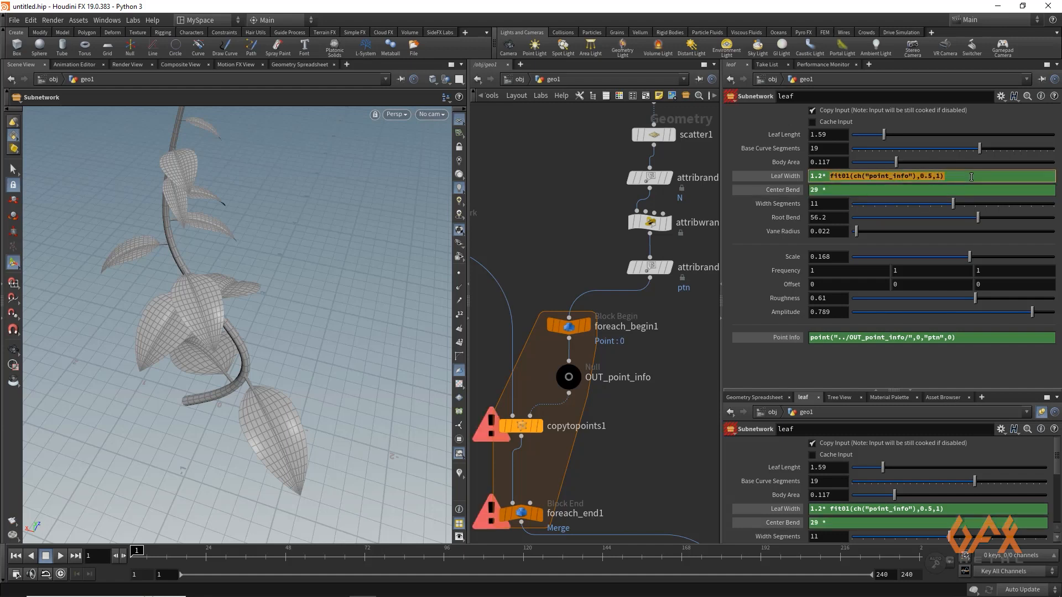
pyautogui.click(860, 191)
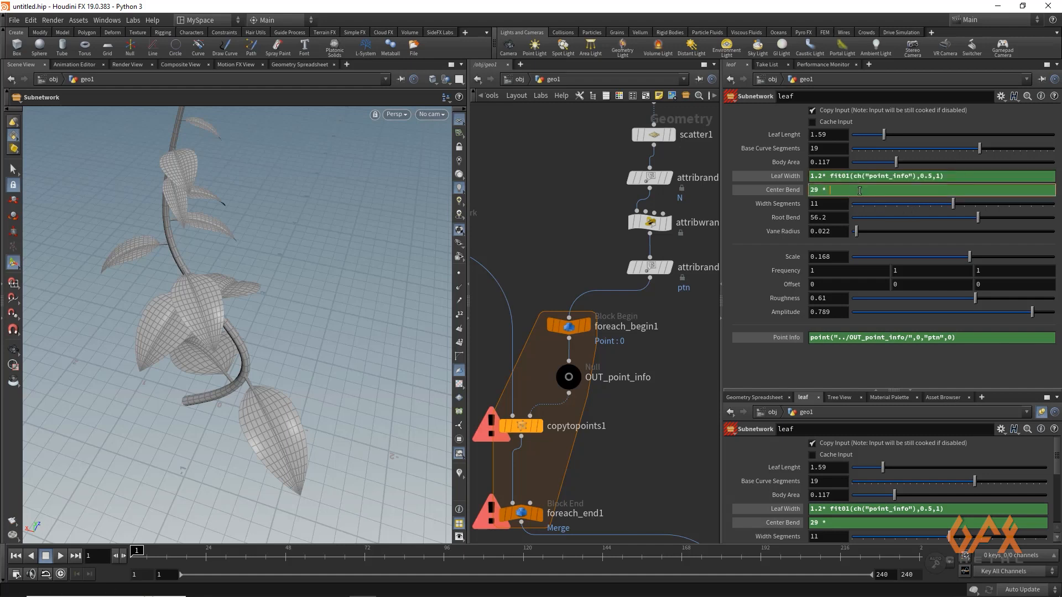
pyautogui.hotkey('ctrl', 'v')
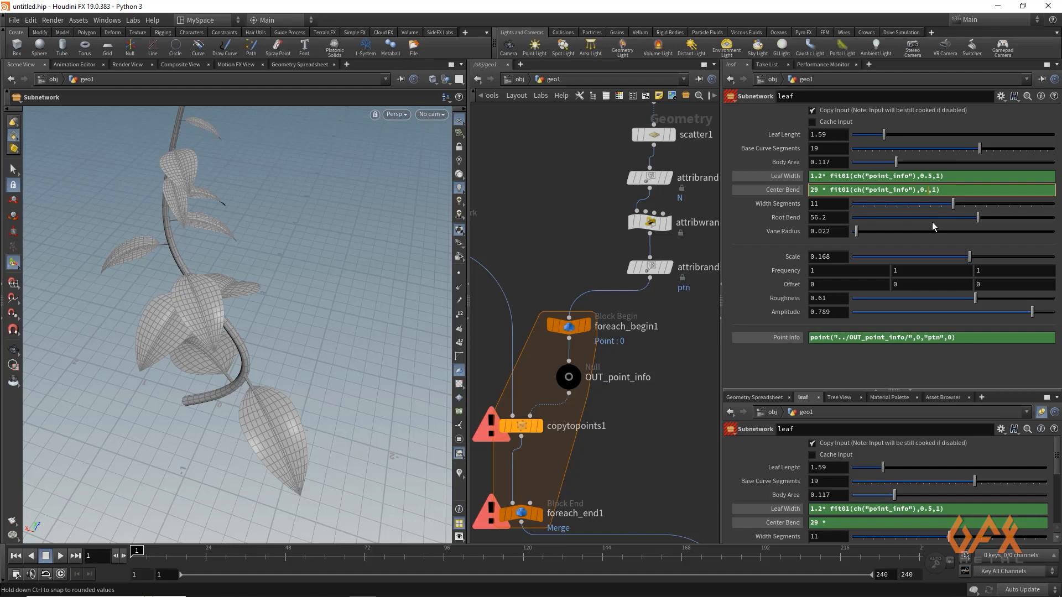
pyautogui.press('BackSpace')
pyautogui.write('2')
pyautogui.press('Return')
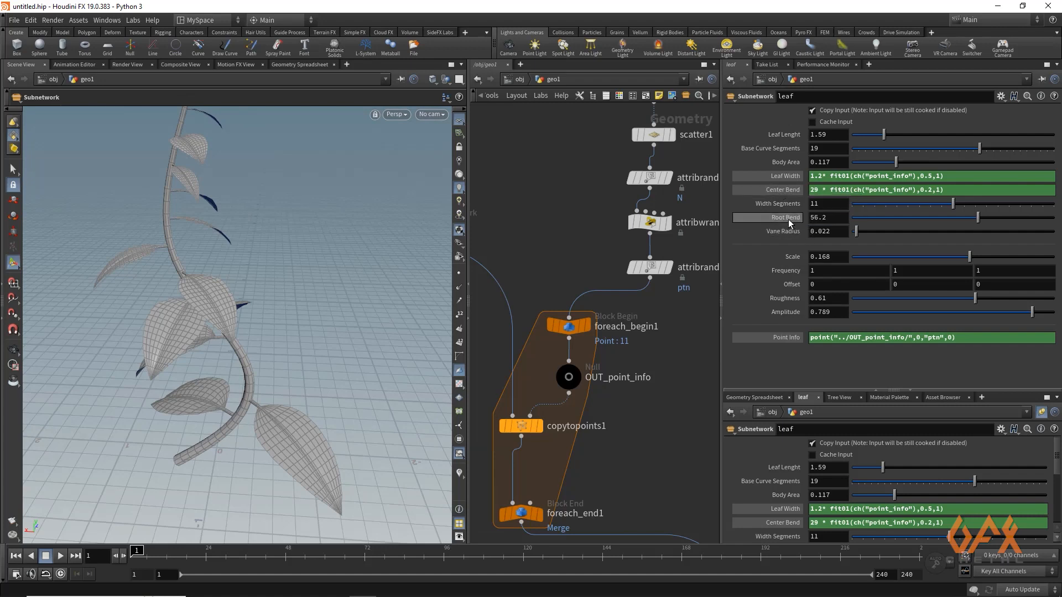
# Set Root Bend to the expression 70 * fit01(ch("point_info"),0.3,2.2) and inspect the leaves.
pyautogui.doubleClick(833, 219)
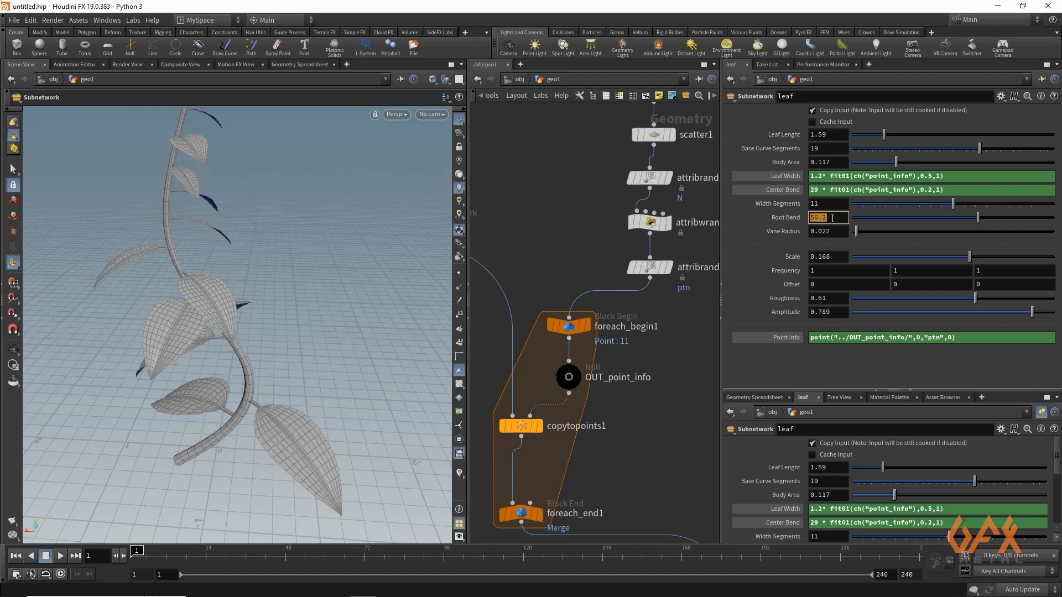
pyautogui.write('70 *')
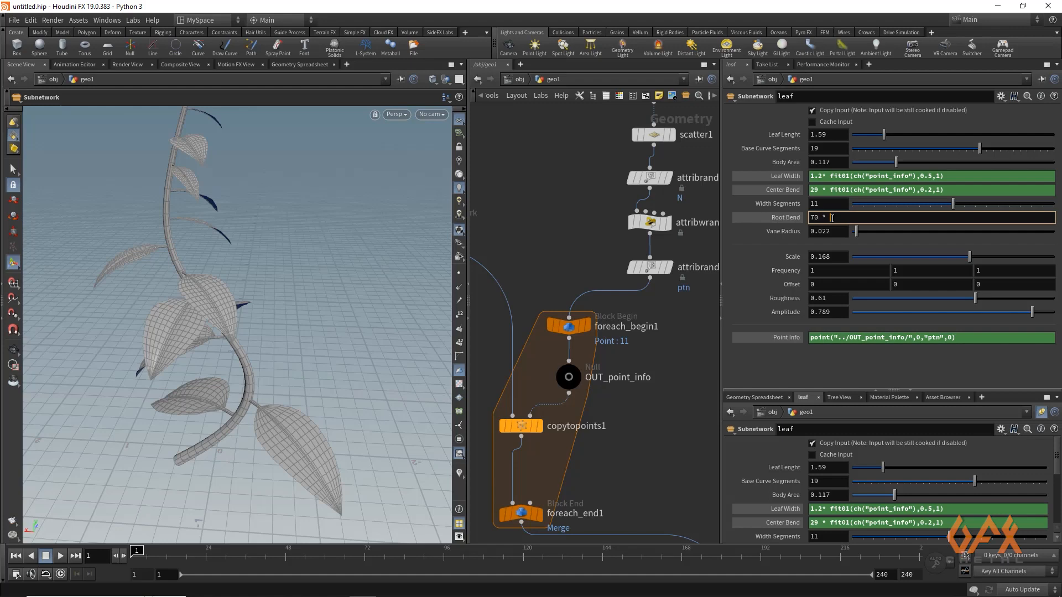
pyautogui.hotkey('ctrl', 'v')
pyautogui.doubleClick(928, 217)
pyautogui.write('3')
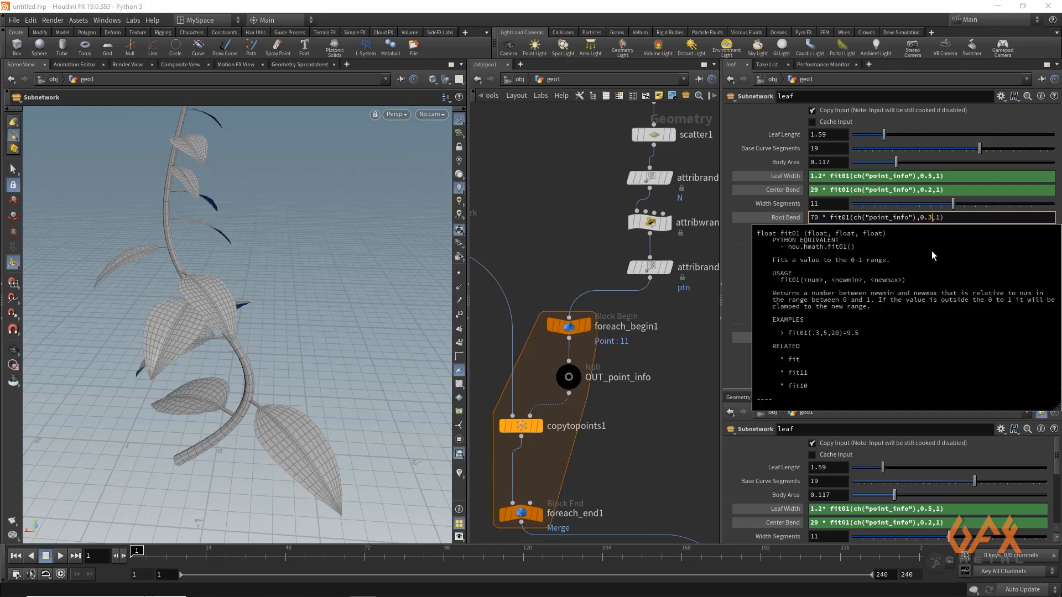
pyautogui.press('Right')
pyautogui.write('2.2')
pyautogui.press('Return')
pyautogui.press('Escape')
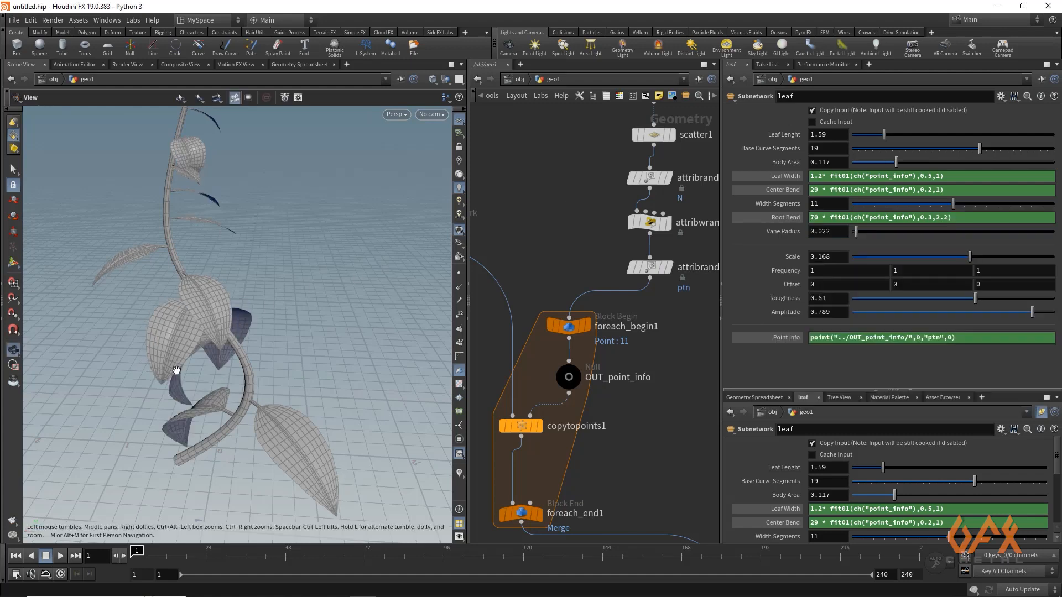
pyautogui.moveTo(228, 342); pyautogui.dragTo(183, 442)
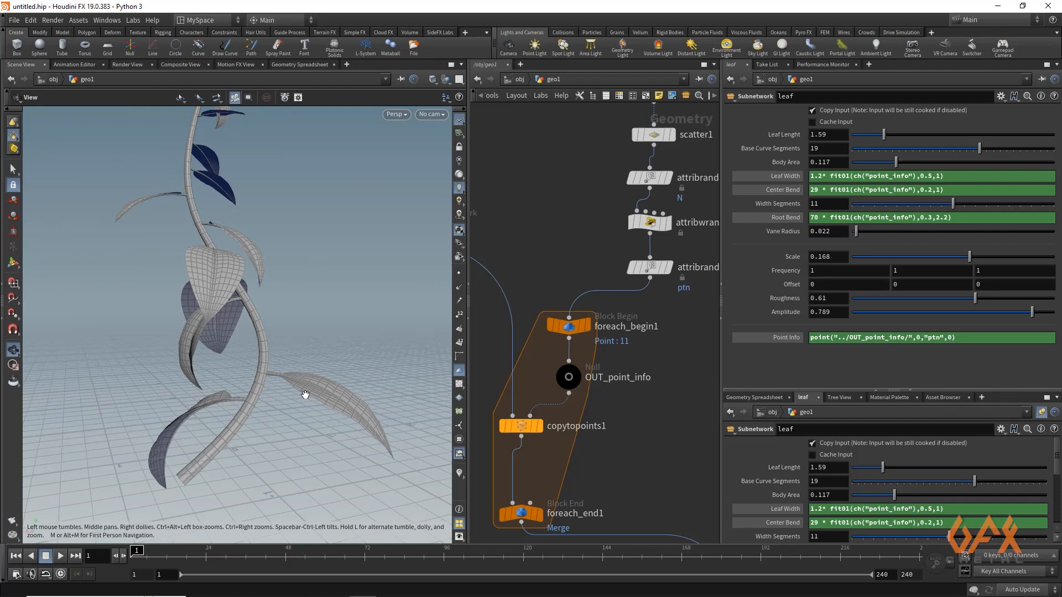
pyautogui.press('Return')
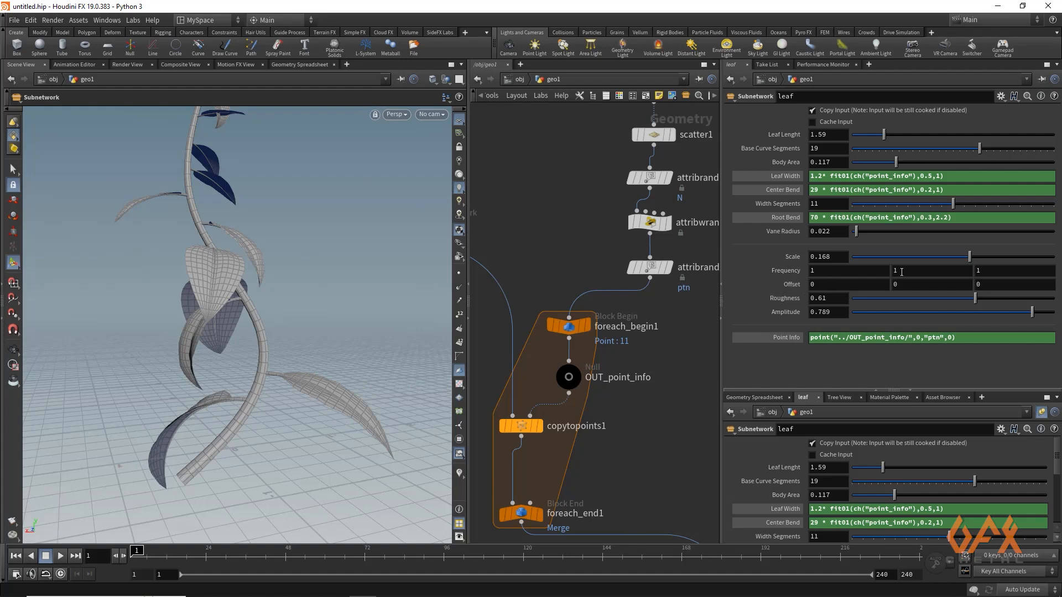
# Copy the Point Info parameter and set the first Offset component to the relative reference ch("point_info")*10.
pyautogui.click(830, 284)
pyautogui.rightClick(793, 338)
pyautogui.click(809, 412)
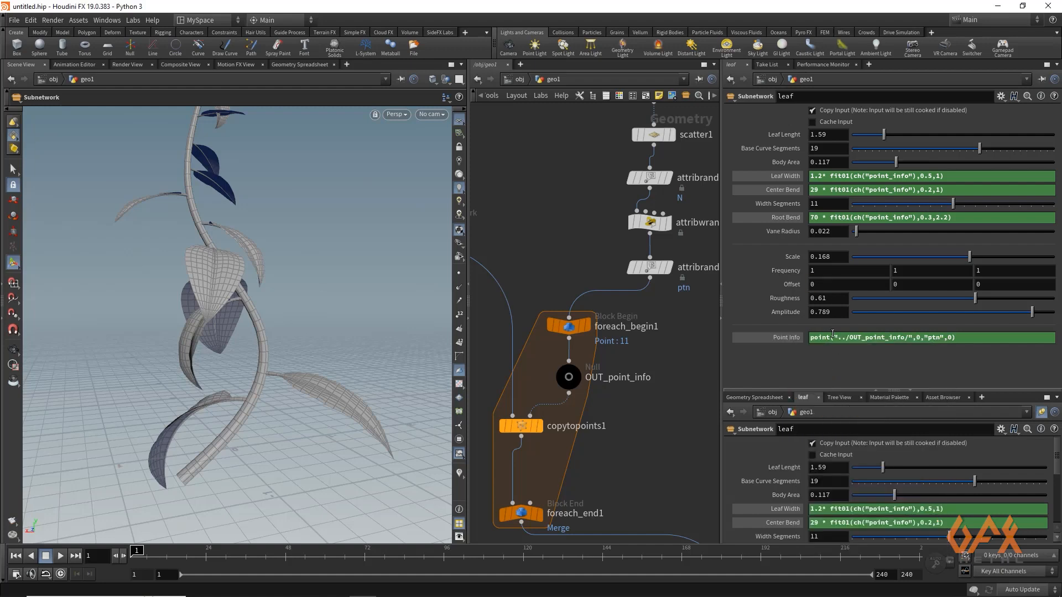
pyautogui.rightClick(826, 288)
pyautogui.click(848, 394)
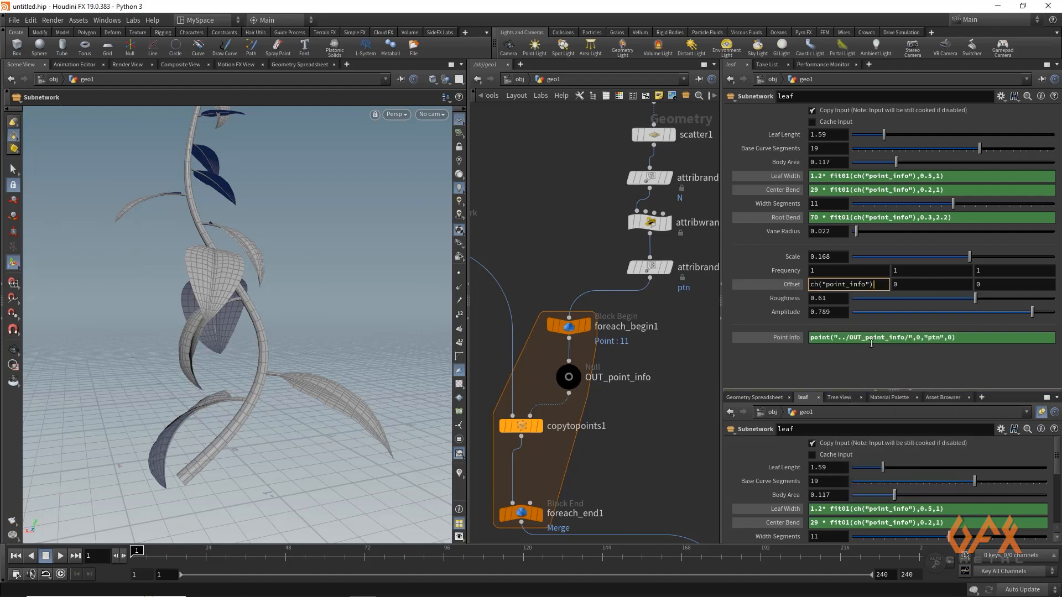
pyautogui.write('*10')
pyautogui.press('Return')
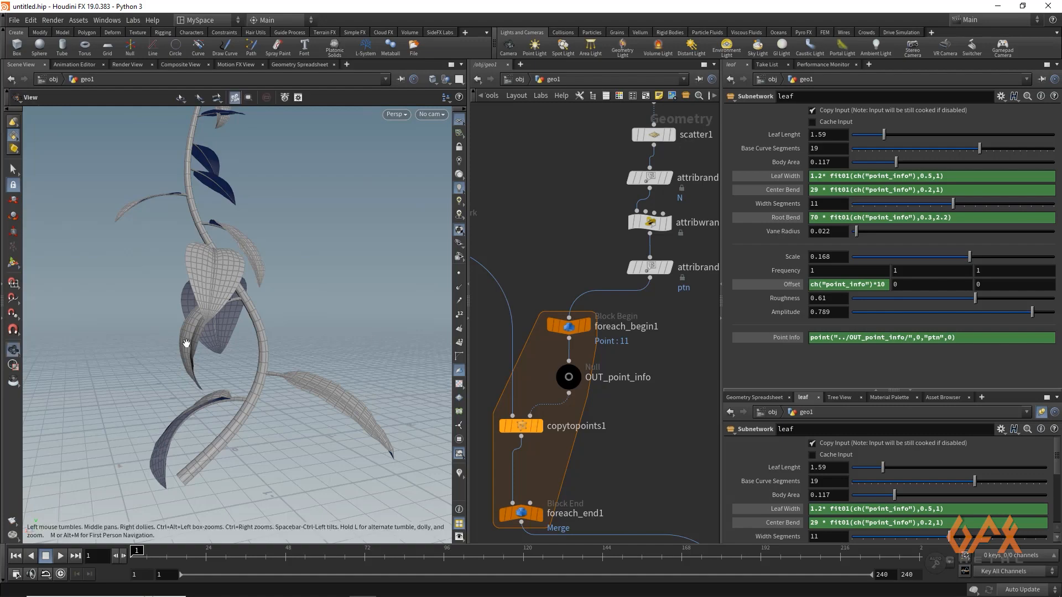
pyautogui.keyDown('alt'); pyautogui.moveTo(189, 346); pyautogui.dragTo(202, 302); pyautogui.keyUp('alt')
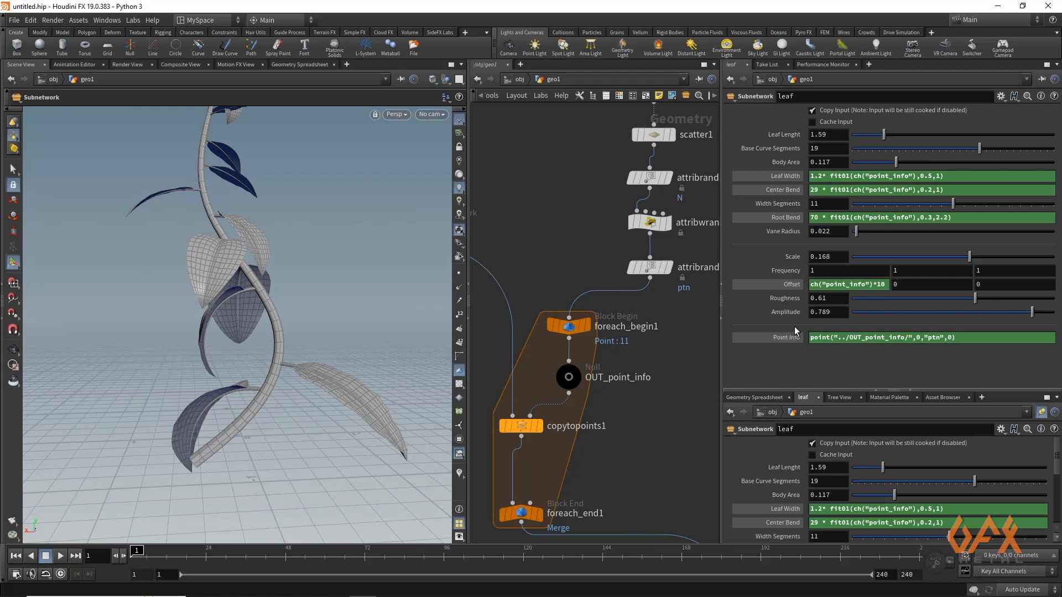
# Set the third Offset component to the relative reference ch("point_info")*20 and inspect the leaf surfaces up close.
pyautogui.click(990, 288)
pyautogui.rightClick(989, 288)
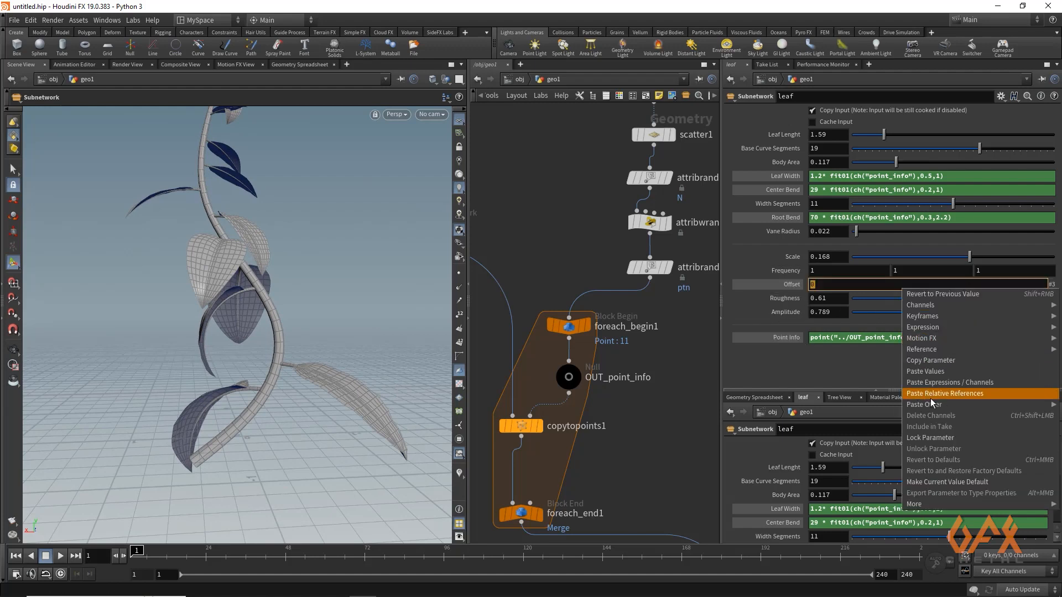
pyautogui.click(930, 393)
pyautogui.write('*')
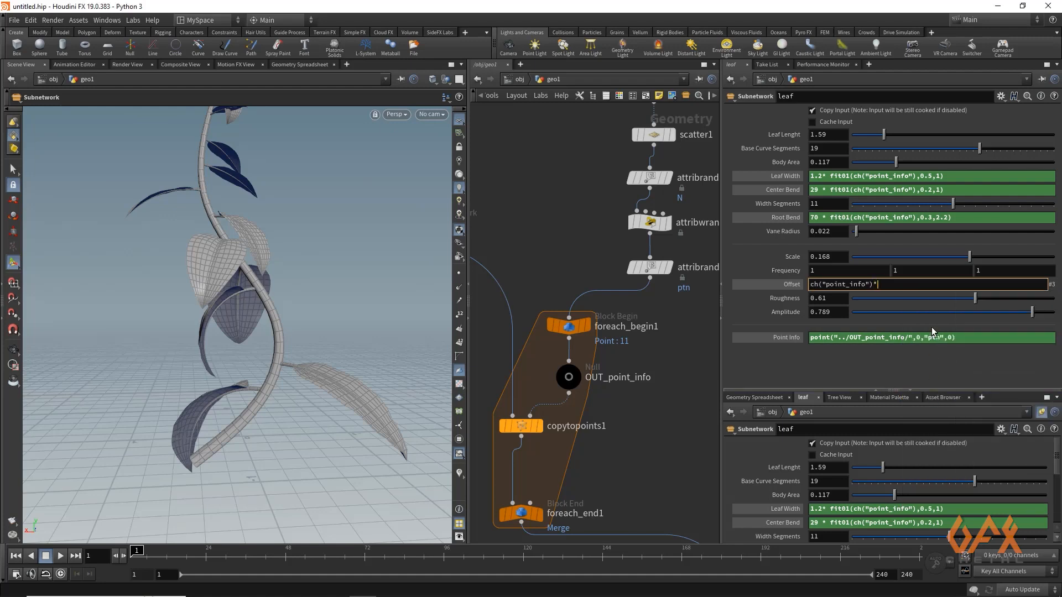
pyautogui.write('20')
pyautogui.press('Return')
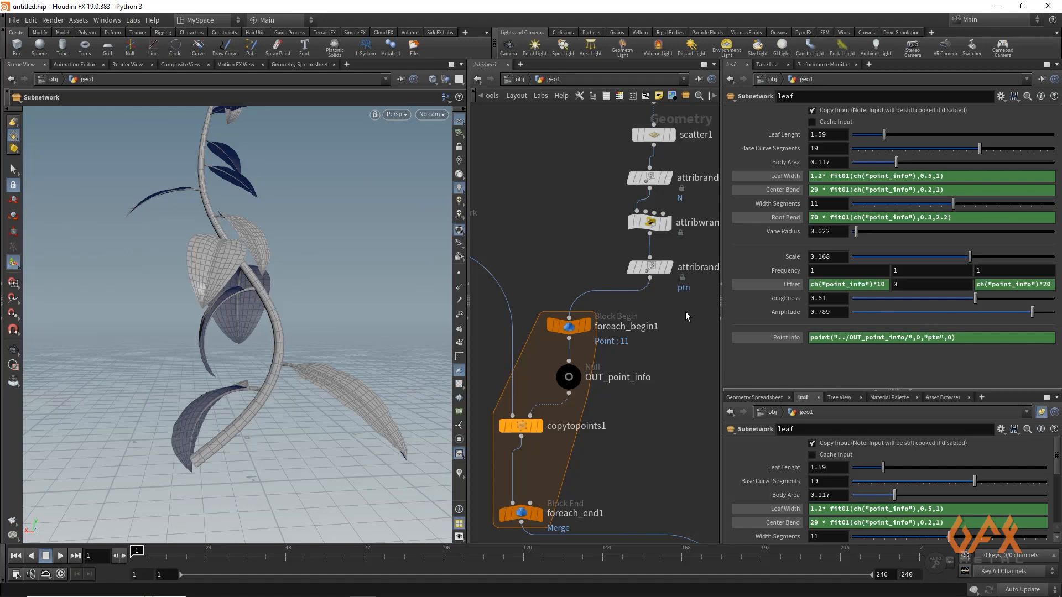
pyautogui.press('Escape')
pyautogui.moveTo(228, 370); pyautogui.dragTo(207, 310)
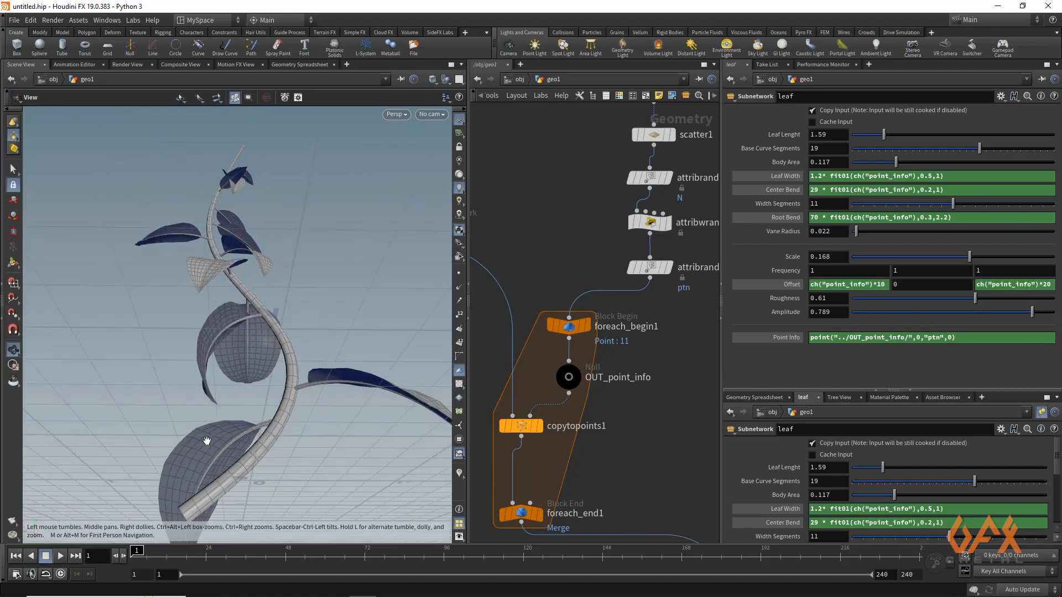
pyautogui.moveTo(207, 441); pyautogui.dragTo(259, 445, button='right')
pyautogui.moveTo(258, 444); pyautogui.dragTo(296, 349)
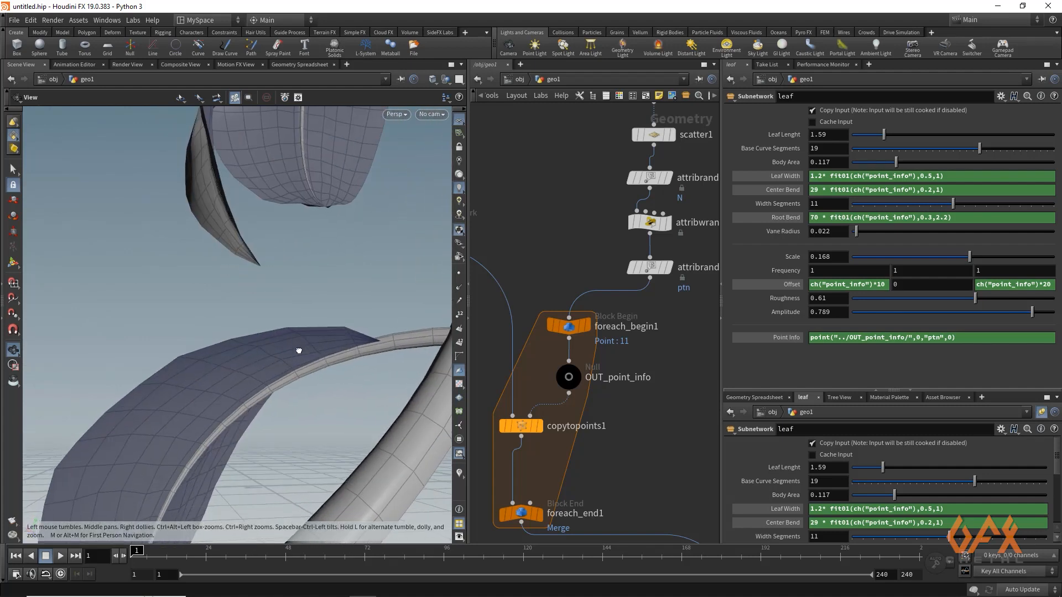
# Inside the leaf subnetwork, insert a PolyExtrude node directly after attribvop1.
pyautogui.scroll(-5, 664, 394)
pyautogui.moveTo(569, 405); pyautogui.dragTo(542, 355, button='middle')
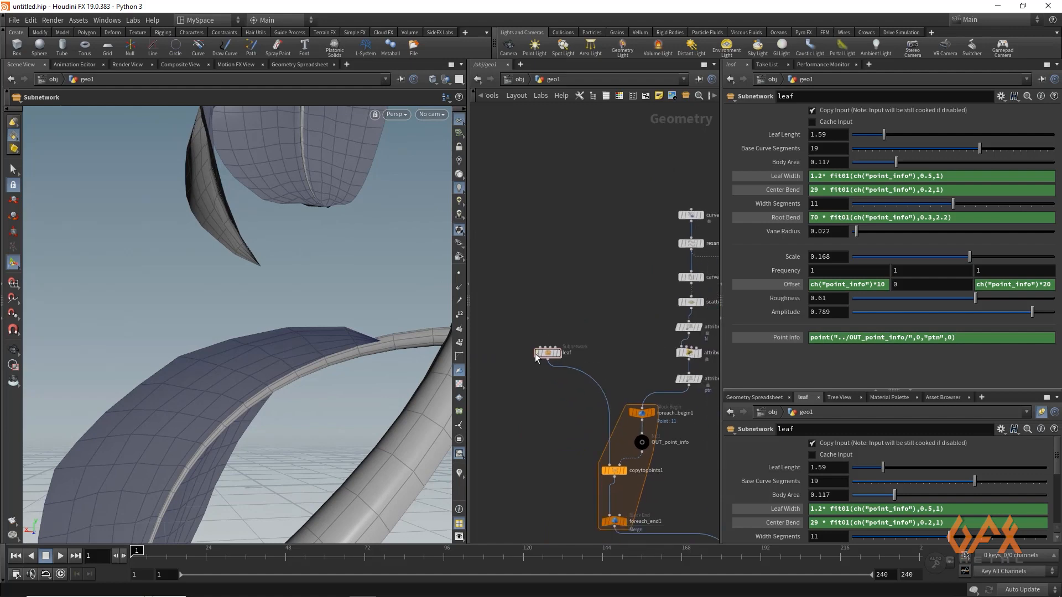
pyautogui.doubleClick(548, 358)
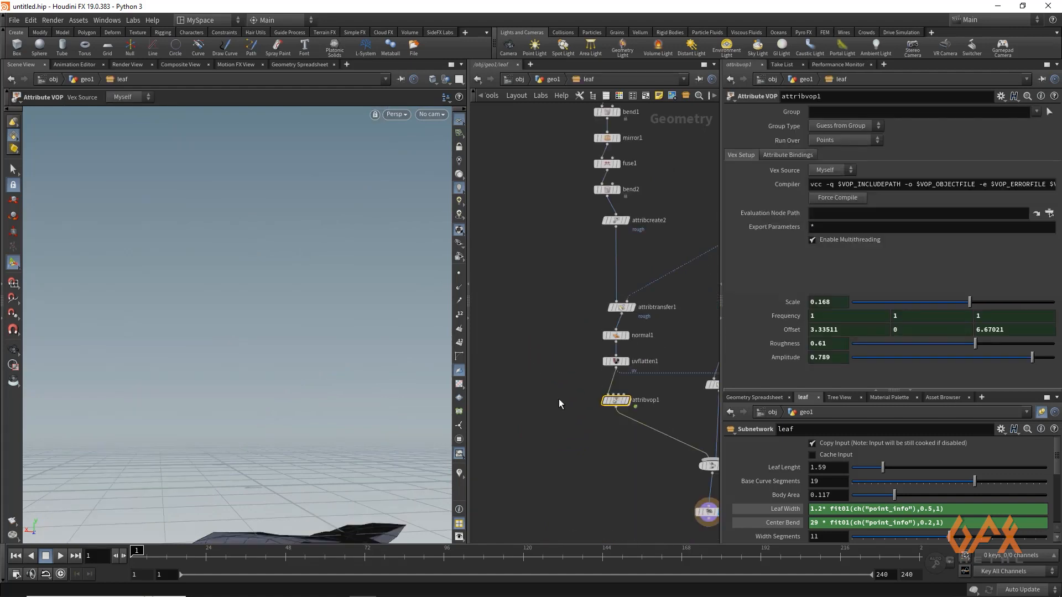
pyautogui.press('f')
pyautogui.press('Tab')
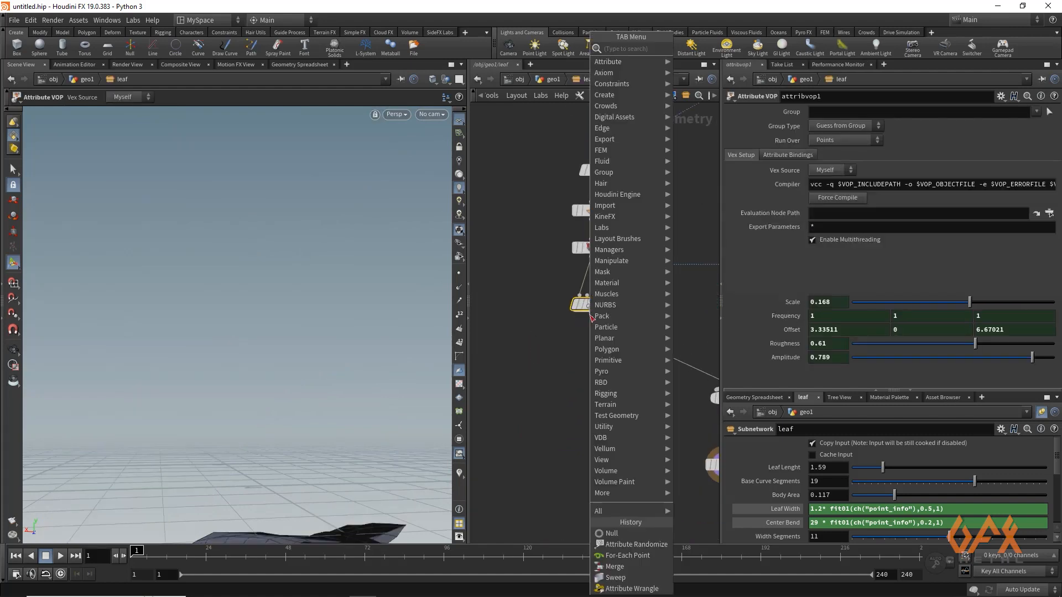
pyautogui.write('polyex')
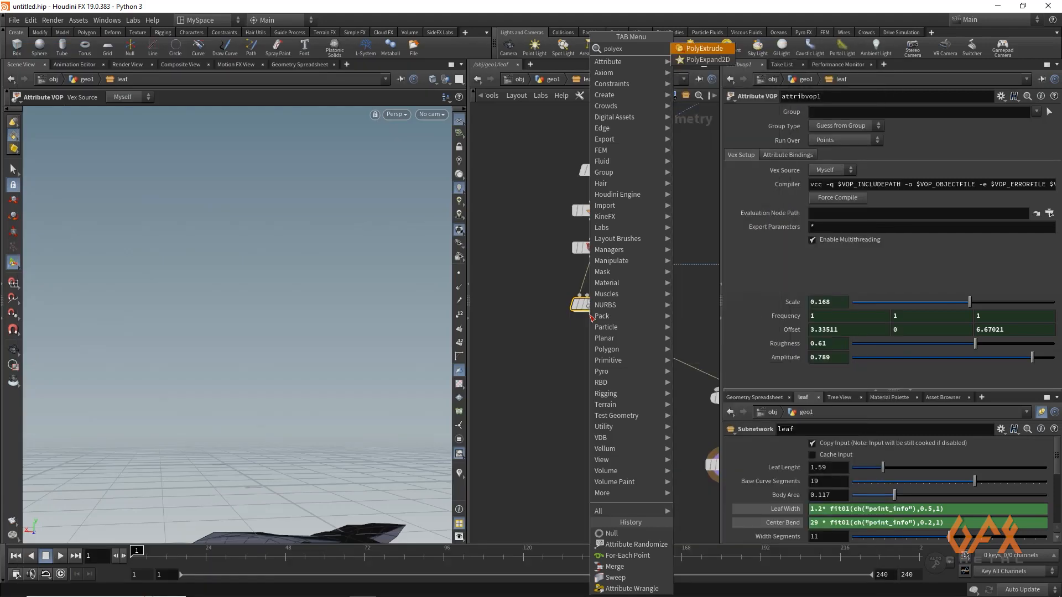
pyautogui.press('Return')
pyautogui.click(591, 340)
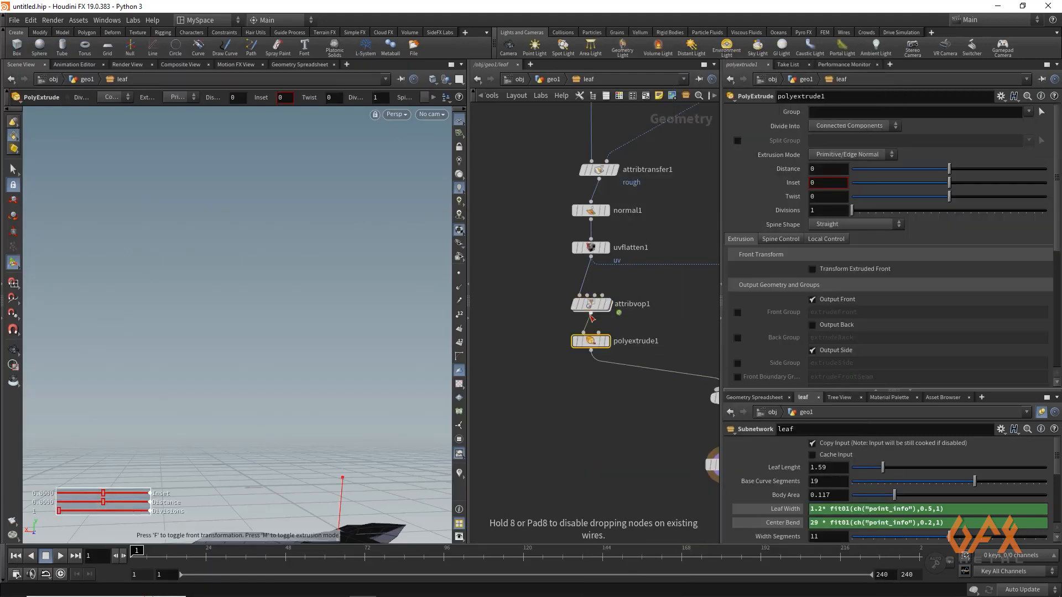
pyautogui.press('Escape')
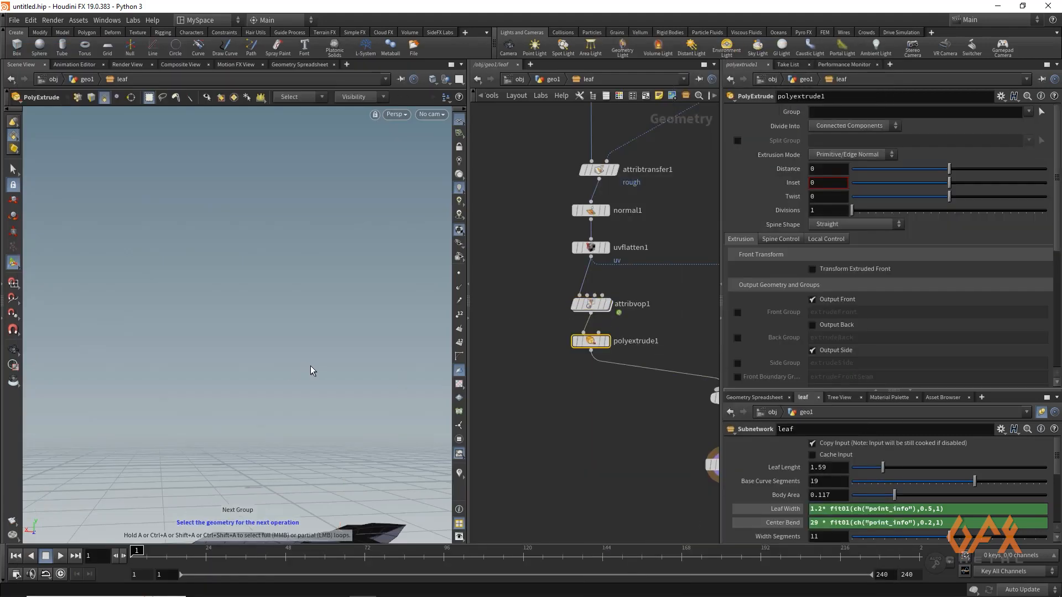
# Copy the Vane Radius parameter from the Controller null inside the leaf subnetwork.
pyautogui.press('h')
pyautogui.moveTo(310, 365); pyautogui.dragTo(312, 309)
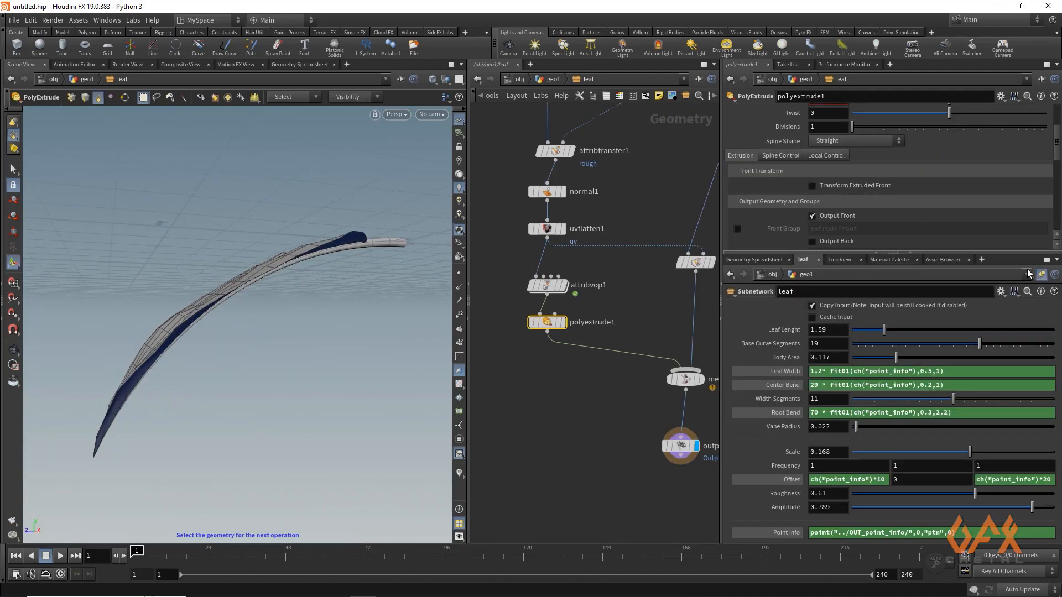
pyautogui.click(1041, 274)
pyautogui.moveTo(659, 273); pyautogui.dragTo(495, 413, button='middle')
pyautogui.scroll(-4, 593, 209)
pyautogui.moveTo(610, 260); pyautogui.dragTo(568, 424, button='middle')
pyautogui.press('h')
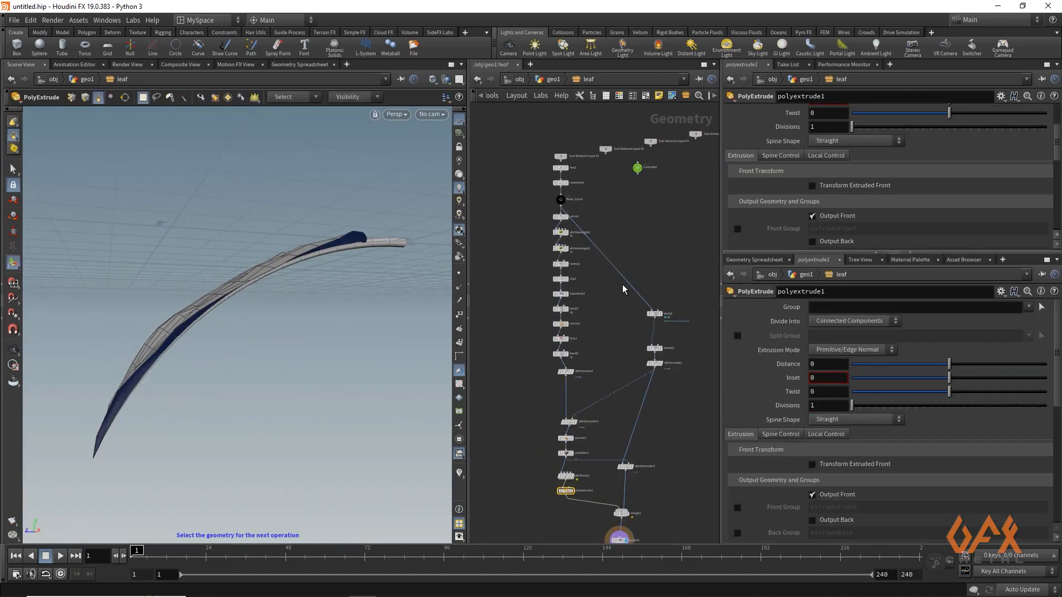
pyautogui.click(637, 168)
pyautogui.moveTo(638, 168)
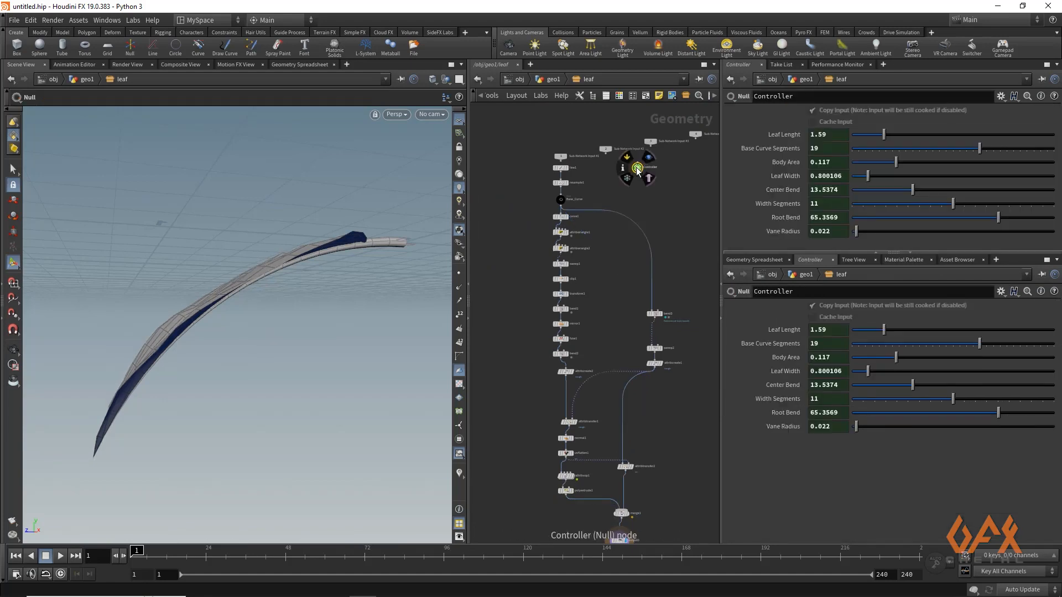
pyautogui.rightClick(785, 427)
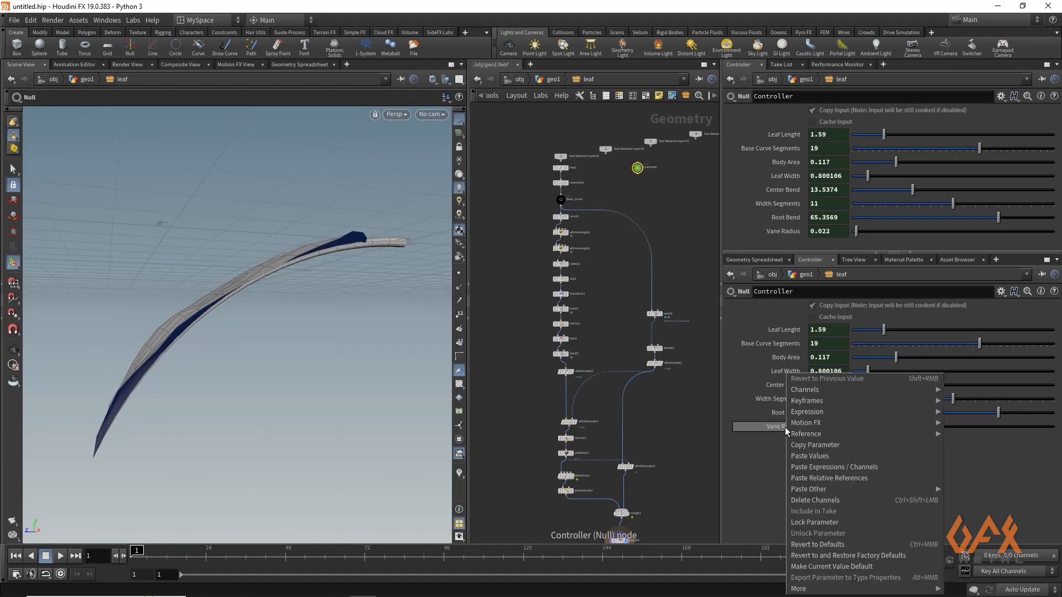
pyautogui.click(811, 449)
# Set polyextrude1's Distance to the relative reference ch("../Controller/vane_rad")/10.
pyautogui.moveTo(557, 475); pyautogui.dragTo(549, 412, button='middle')
pyautogui.scroll(3, 549, 412)
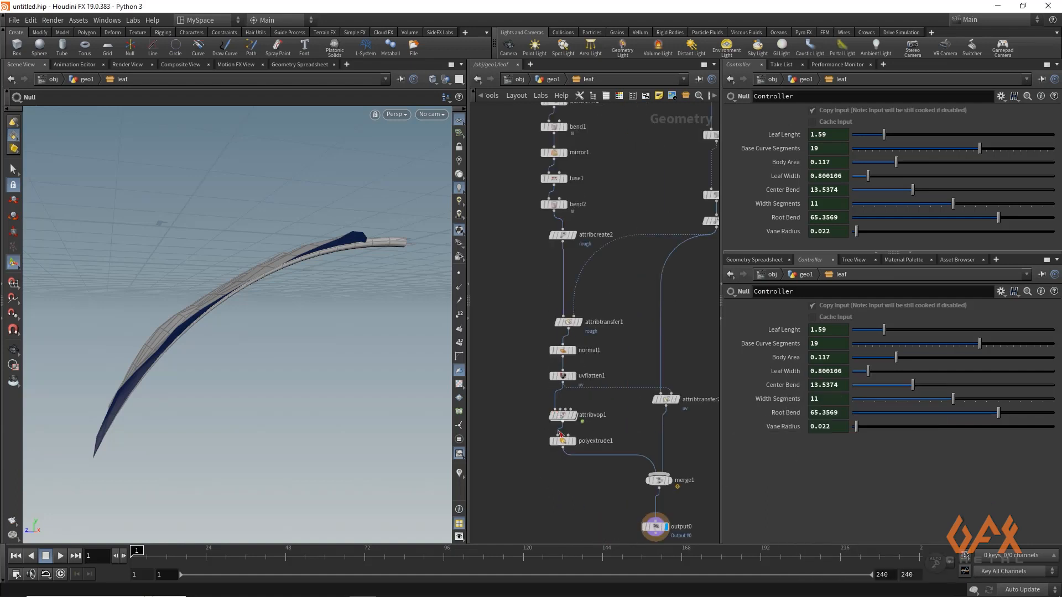
pyautogui.click(562, 441)
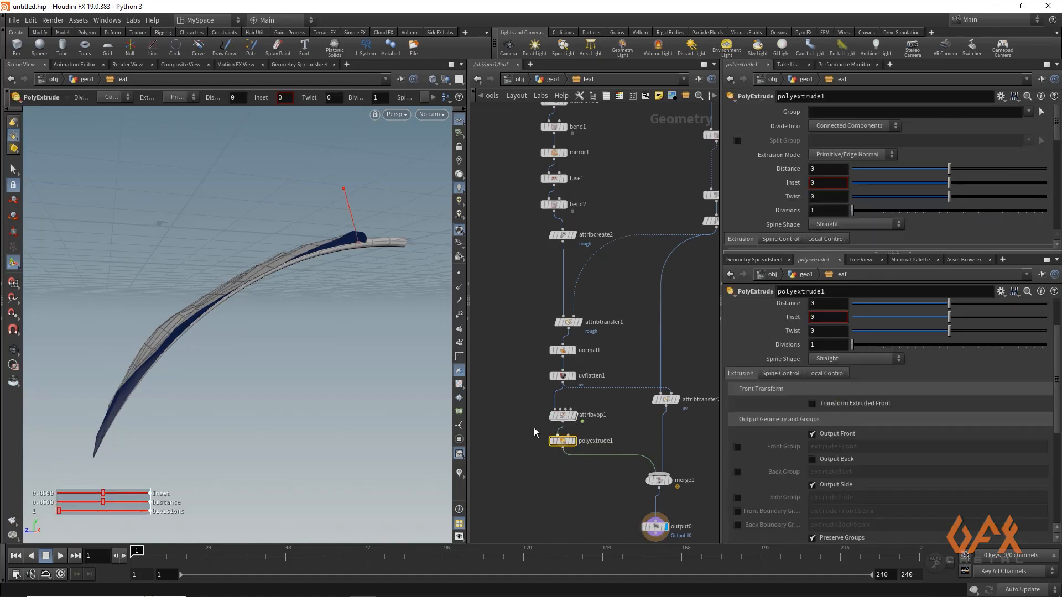
pyautogui.rightClick(817, 168)
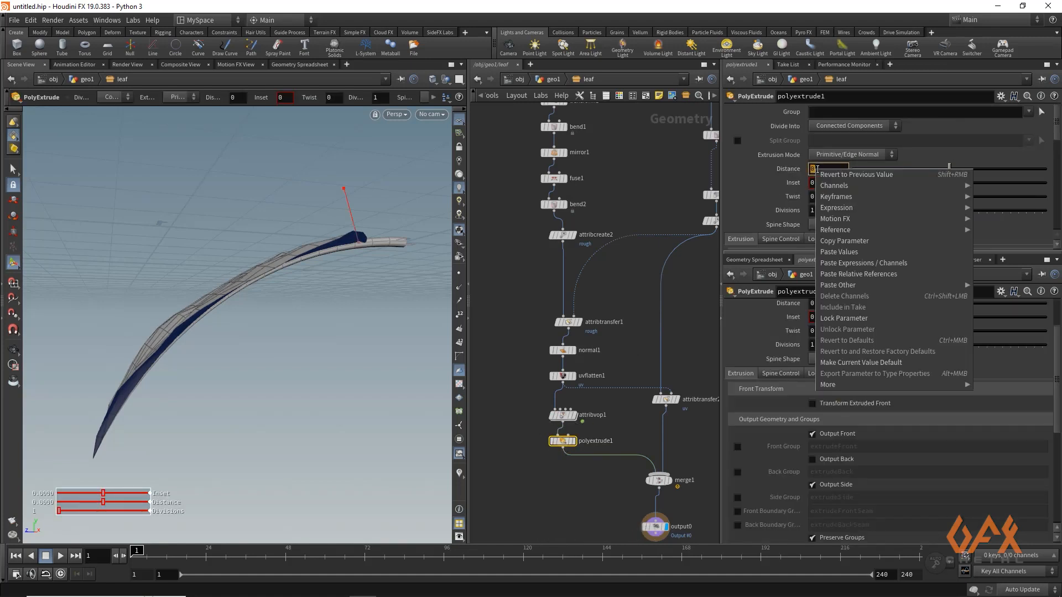
pyautogui.click(856, 272)
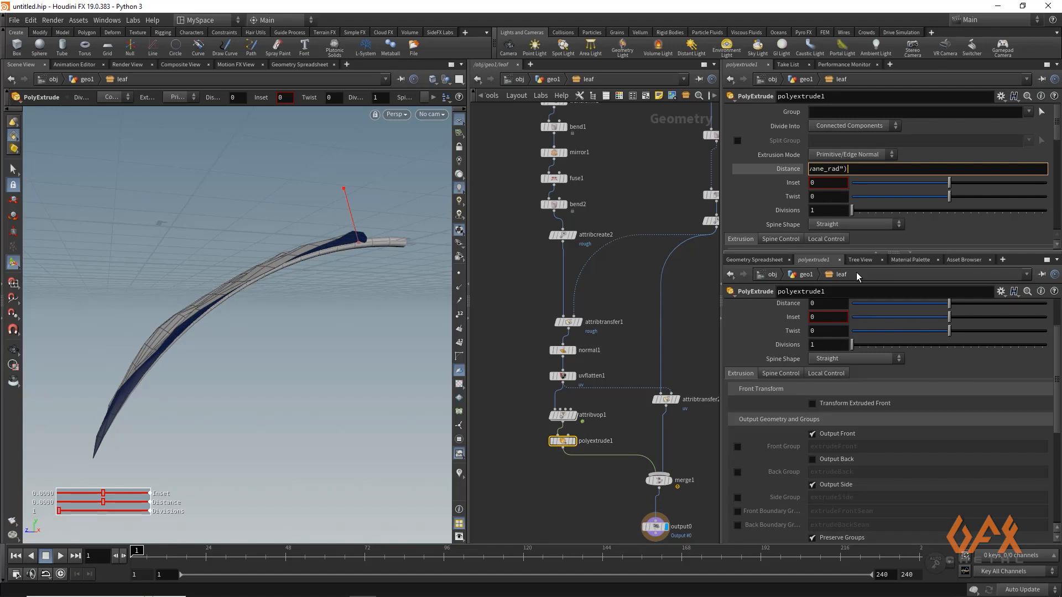
pyautogui.write('/10')
pyautogui.press('Return')
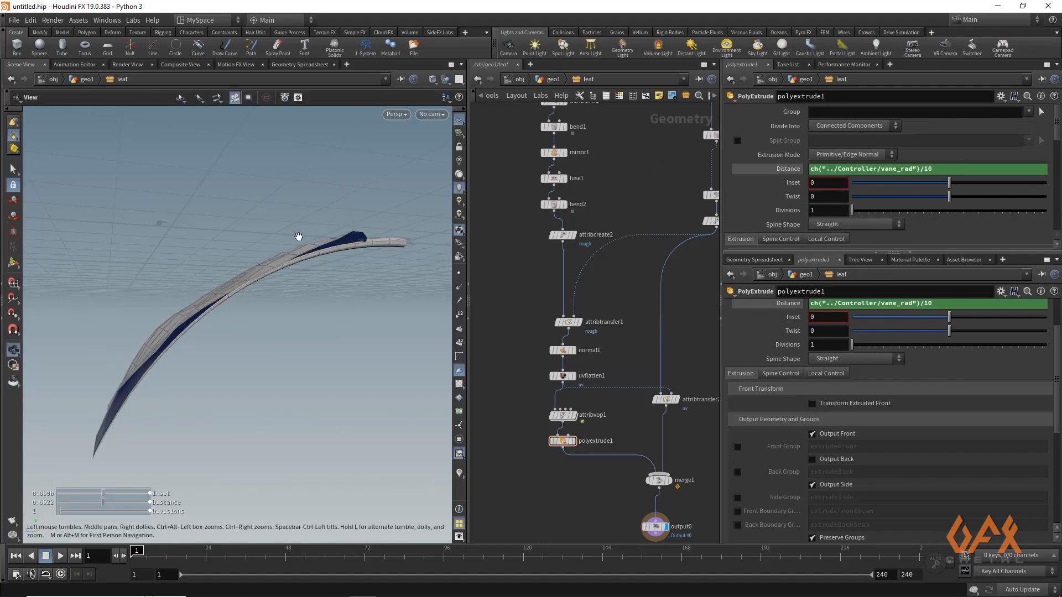
# Enable Output Back on polyextrude1 and inspect the leaf's surface.
pyautogui.keyDown('alt'); pyautogui.moveTo(297, 237); pyautogui.dragTo(267, 240); pyautogui.keyUp('alt')
pyautogui.keyDown('alt'); pyautogui.moveTo(267, 240); pyautogui.dragTo(408, 230, button='right'); pyautogui.keyUp('alt')
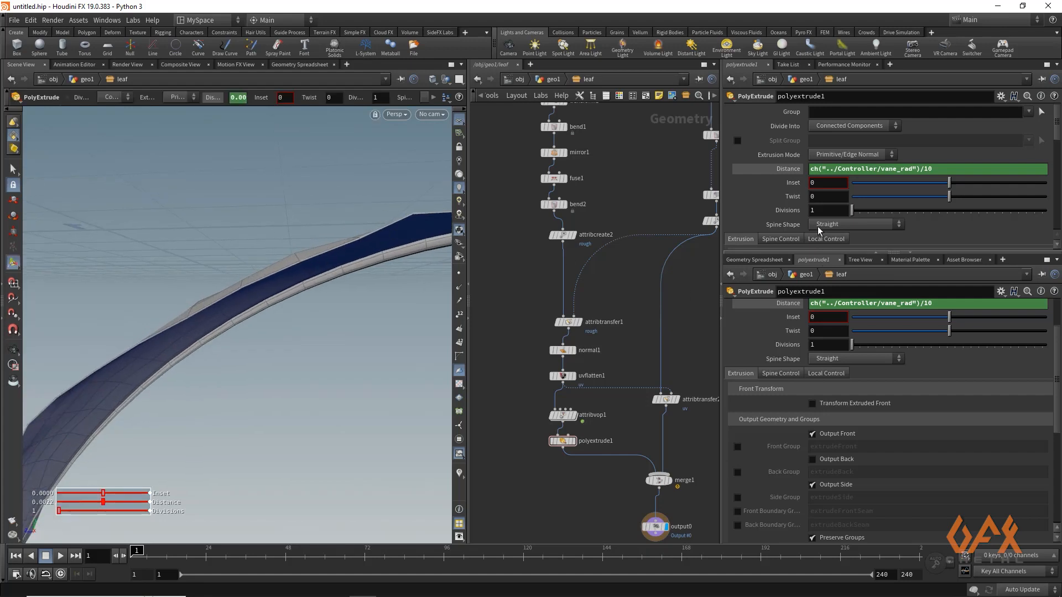
pyautogui.scroll(-4, 828, 203)
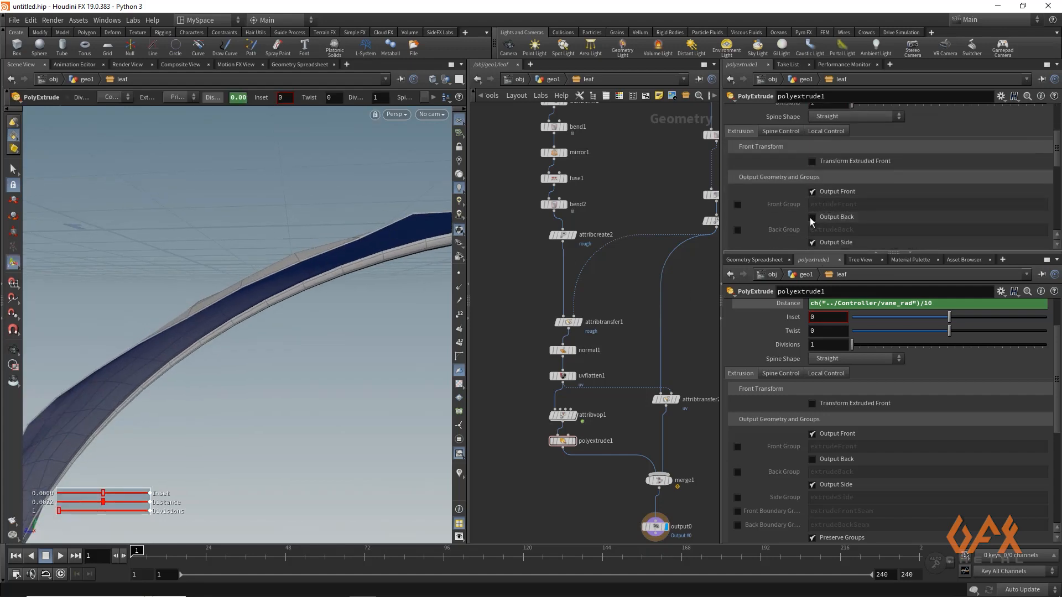
pyautogui.click(811, 218)
pyautogui.keyDown('alt'); pyautogui.moveTo(176, 269); pyautogui.dragTo(260, 287); pyautogui.keyUp('alt')
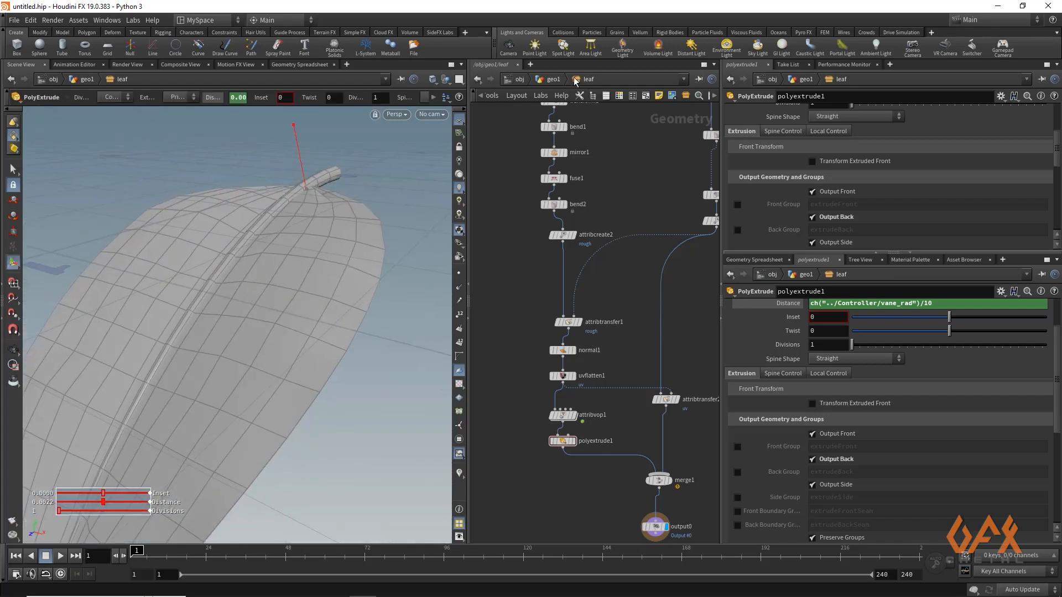
# Return to the geo1 network and select merge1 to inspect the thickened leaves on the stem.
pyautogui.click(553, 80)
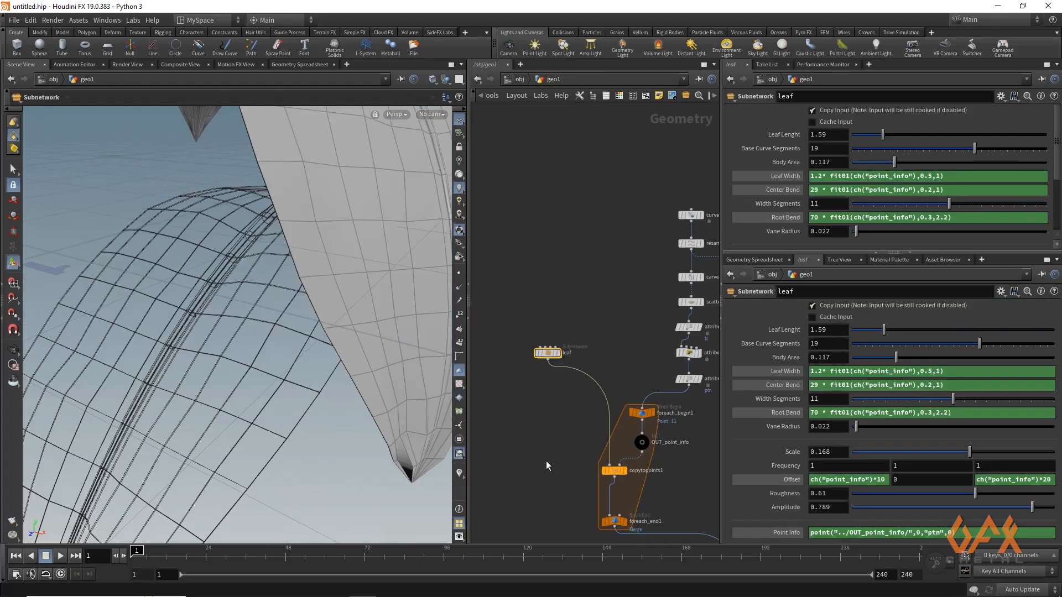
pyautogui.scroll(-3, 546, 460)
pyautogui.moveTo(568, 508); pyautogui.dragTo(500, 308, button='middle')
pyautogui.scroll(2, 572, 341)
pyautogui.click(593, 324)
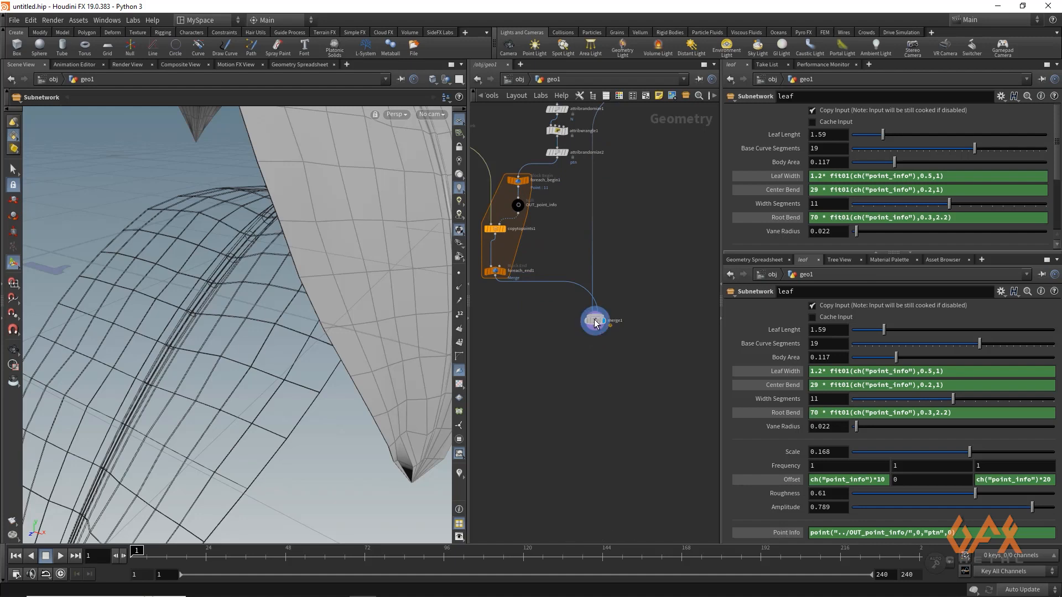
pyautogui.scroll(-5, 263, 296)
pyautogui.keyDown('alt'); pyautogui.moveTo(264, 296); pyautogui.dragTo(291, 298); pyautogui.keyUp('alt')
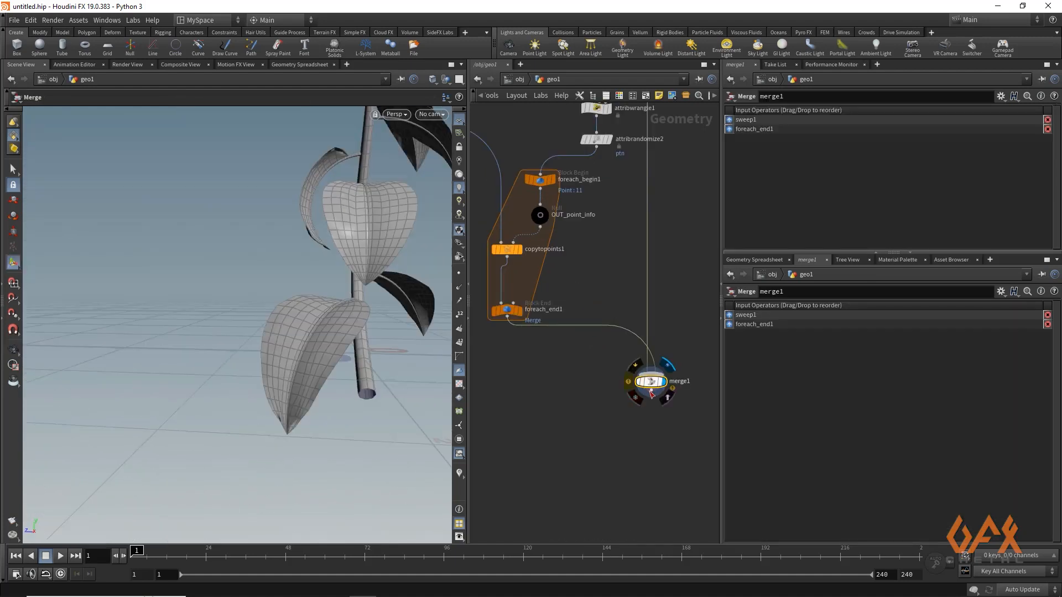
# Append a Normal node after merge1, display it, and inspect the shading of the plant.
pyautogui.moveTo(651, 394); pyautogui.dragTo(641, 438)
pyautogui.write('normal')
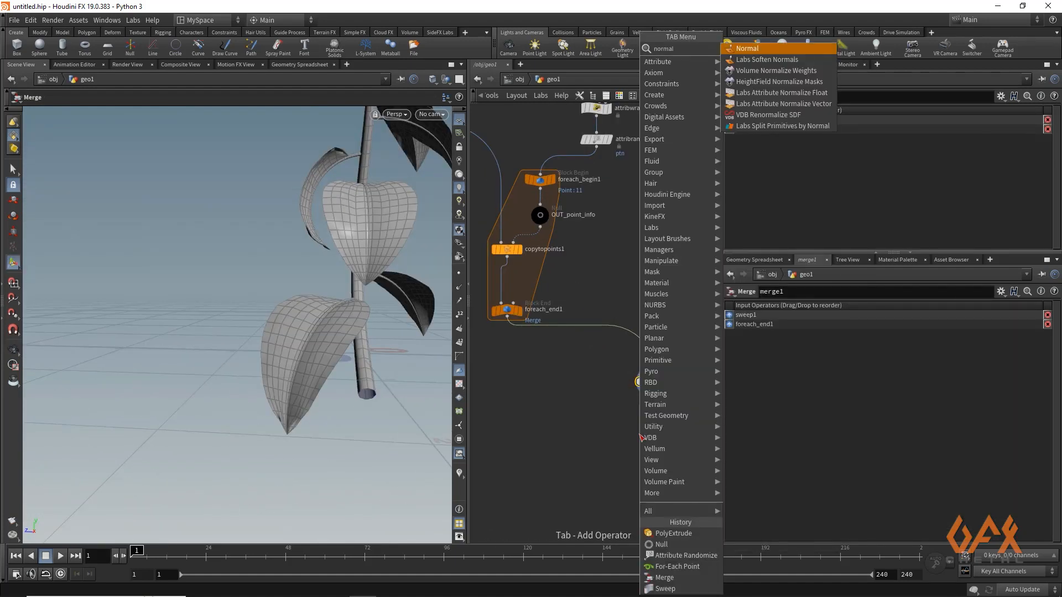
pyautogui.press('Return')
pyautogui.click(638, 435)
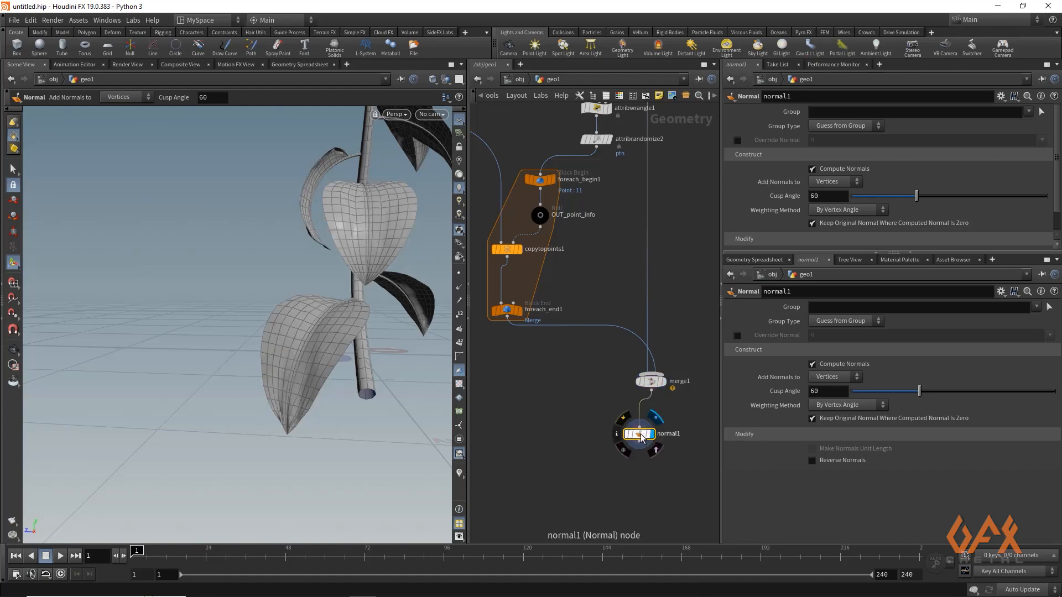
pyautogui.keyDown('alt'); pyautogui.moveTo(332, 310); pyautogui.dragTo(276, 337, button='right'); pyautogui.keyUp('alt')
pyautogui.keyDown('alt'); pyautogui.moveTo(276, 337); pyautogui.dragTo(465, 361); pyautogui.keyUp('alt')
pyautogui.moveTo(119, 268); pyautogui.dragTo(284, 344)
pyautogui.press('Return')
# Branch a Scatter node off foreach_end1's output and display it.
pyautogui.moveTo(596, 401); pyautogui.dragTo(508, 422, button='middle')
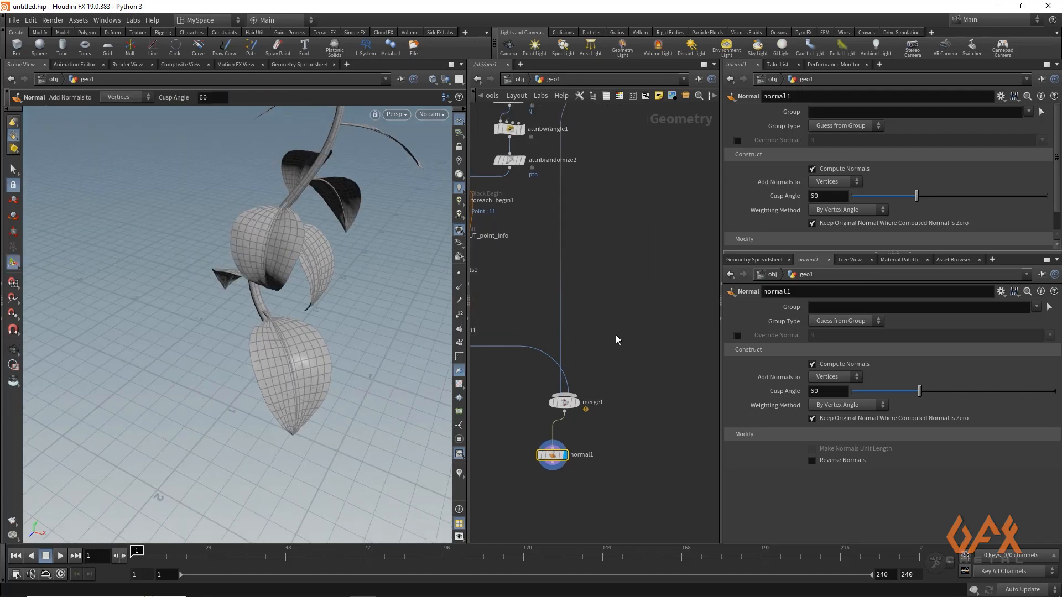
pyautogui.scroll(-2, 616, 334)
pyautogui.moveTo(616, 334); pyautogui.dragTo(719, 404, button='middle')
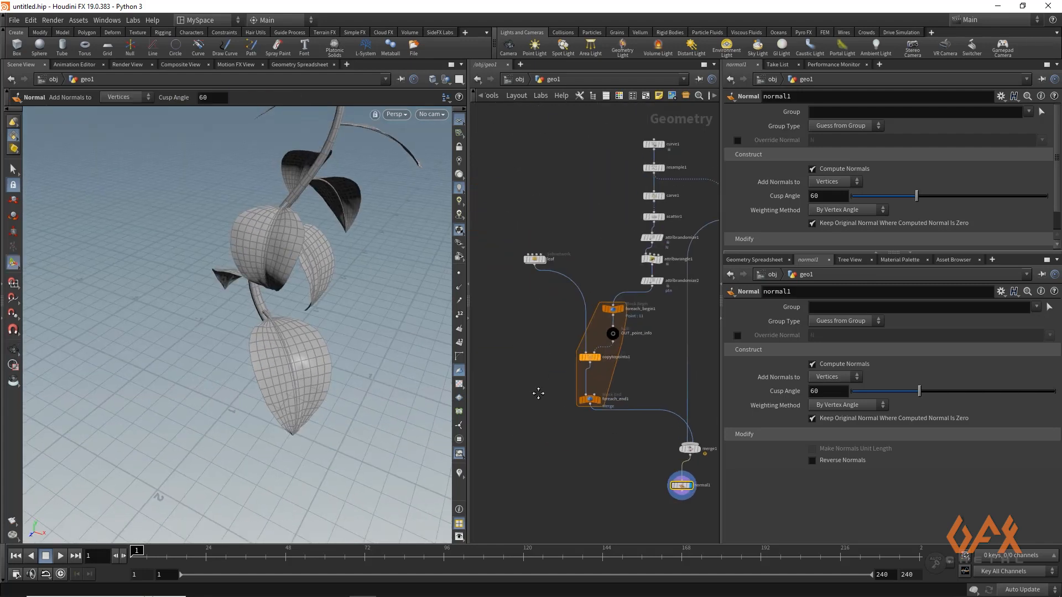
pyautogui.scroll(2, 558, 345)
pyautogui.moveTo(538, 393)
pyautogui.mouseDown(button='middle')
pyautogui.moveTo(488, 334)
pyautogui.moveTo(583, 292)
pyautogui.mouseUp(button='middle')
pyautogui.click(547, 344)
pyautogui.moveTo(584, 291); pyautogui.dragTo(522, 354)
pyautogui.write('scatter')
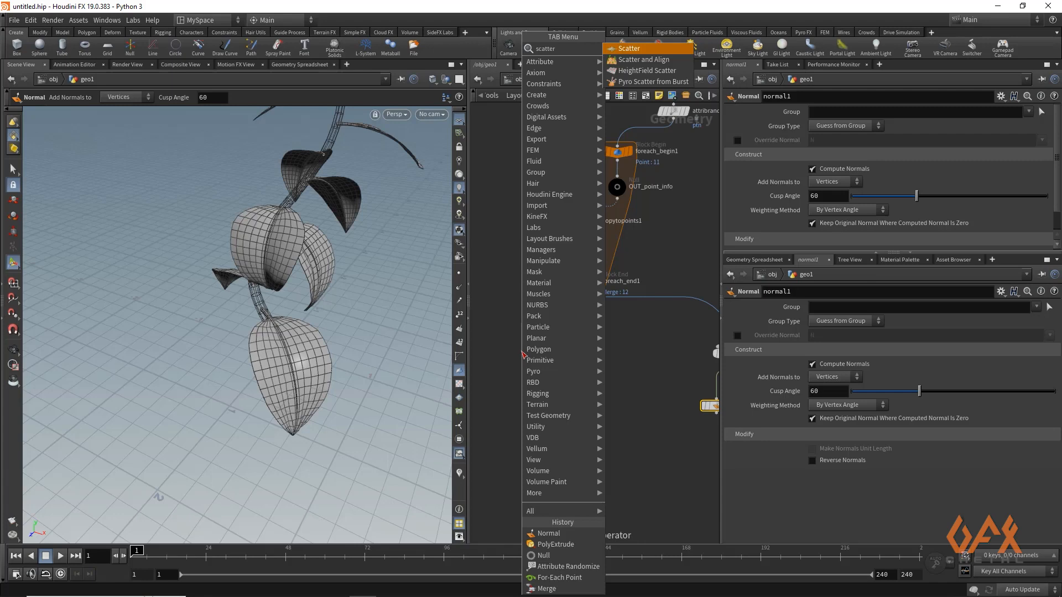
pyautogui.press('Return')
pyautogui.click(523, 353)
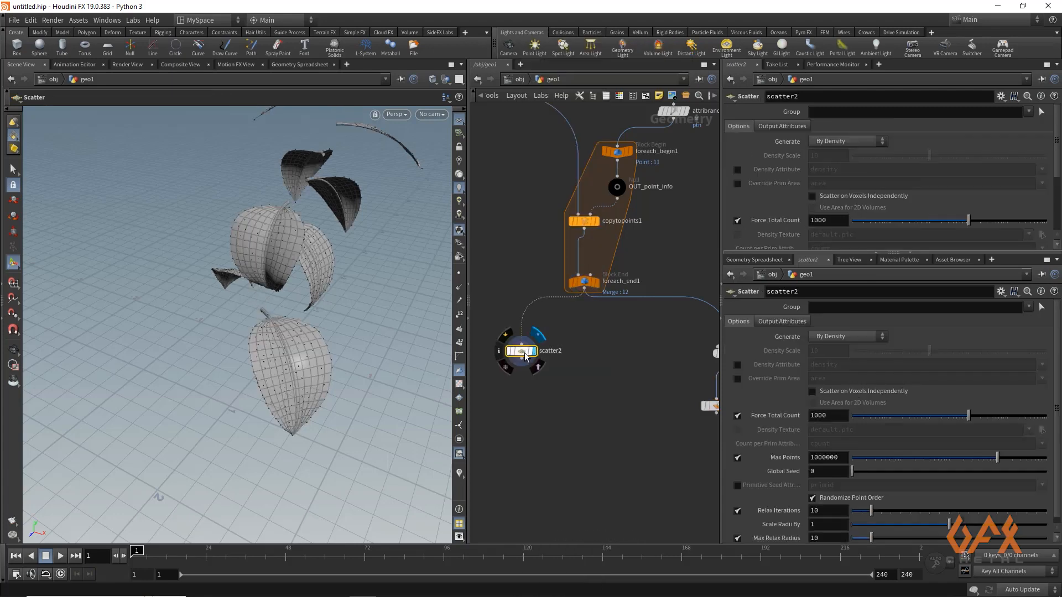
# Enable the Density Attribute on scatter2, set it to rough, and inspect the point distribution.
pyautogui.click(737, 169)
pyautogui.click(1042, 170)
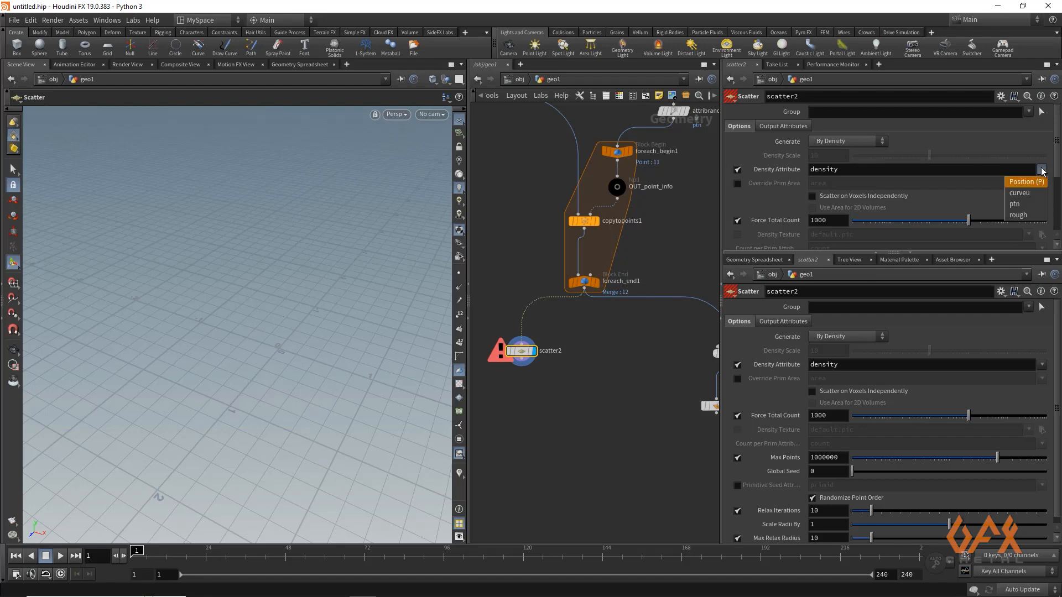
pyautogui.click(1018, 215)
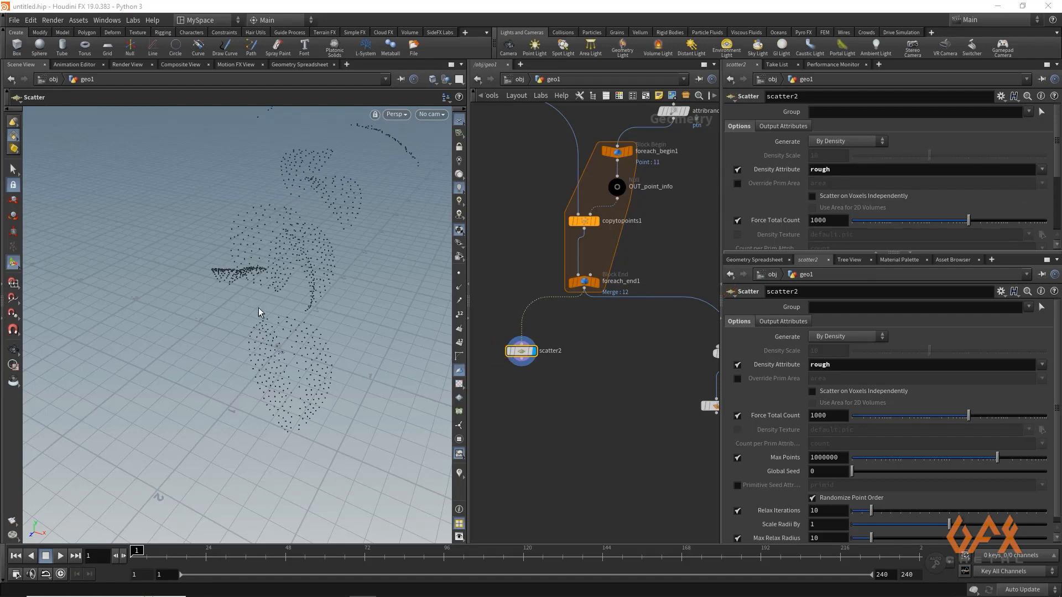
pyautogui.press('space')
pyautogui.moveTo(259, 313); pyautogui.dragTo(253, 360)
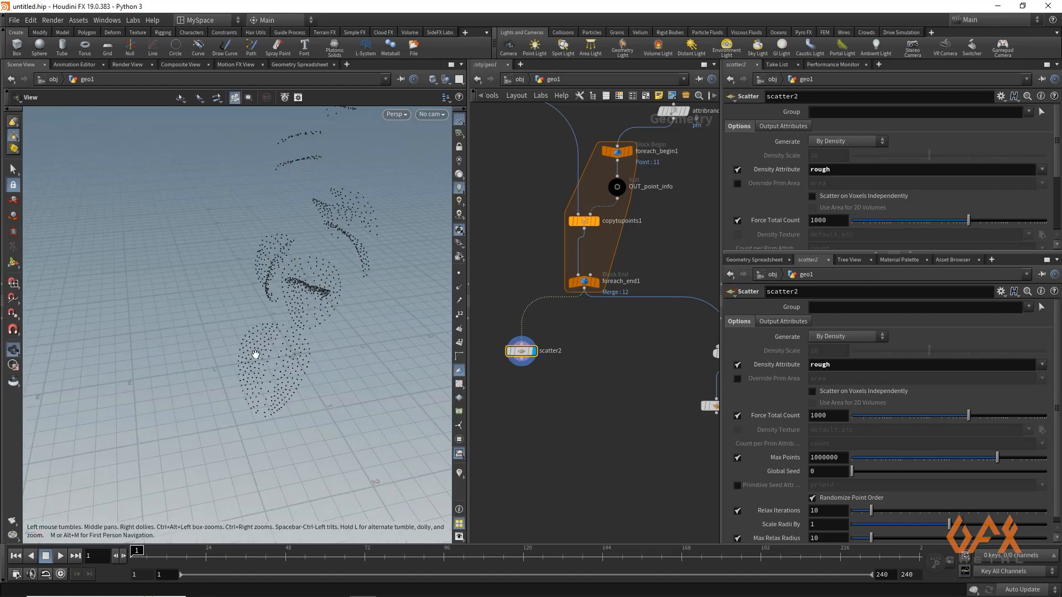
# Set scatter2's Force Total Count to 20 and inspect the remaining points.
pyautogui.click(831, 223)
pyautogui.write('20')
pyautogui.press('Return')
pyautogui.press('space')
pyautogui.moveTo(257, 247); pyautogui.dragTo(356, 266)
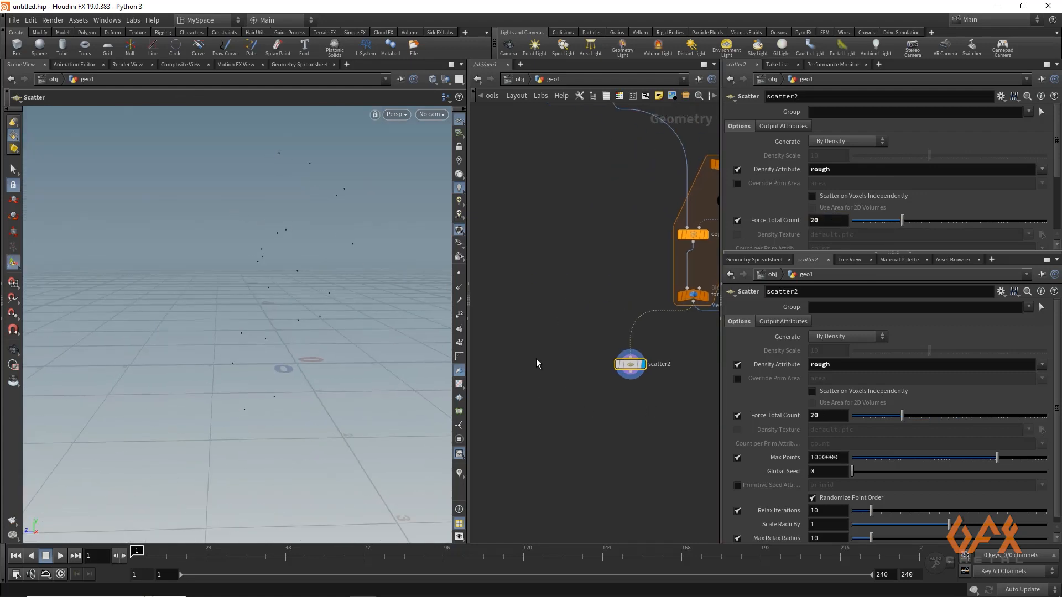
# Add a Sphere node beside scatter2 with Primitive Type Polygon, Uniform Scale 0.57 and Frequency 7.
pyautogui.press('Tab')
pyautogui.write('sphere')
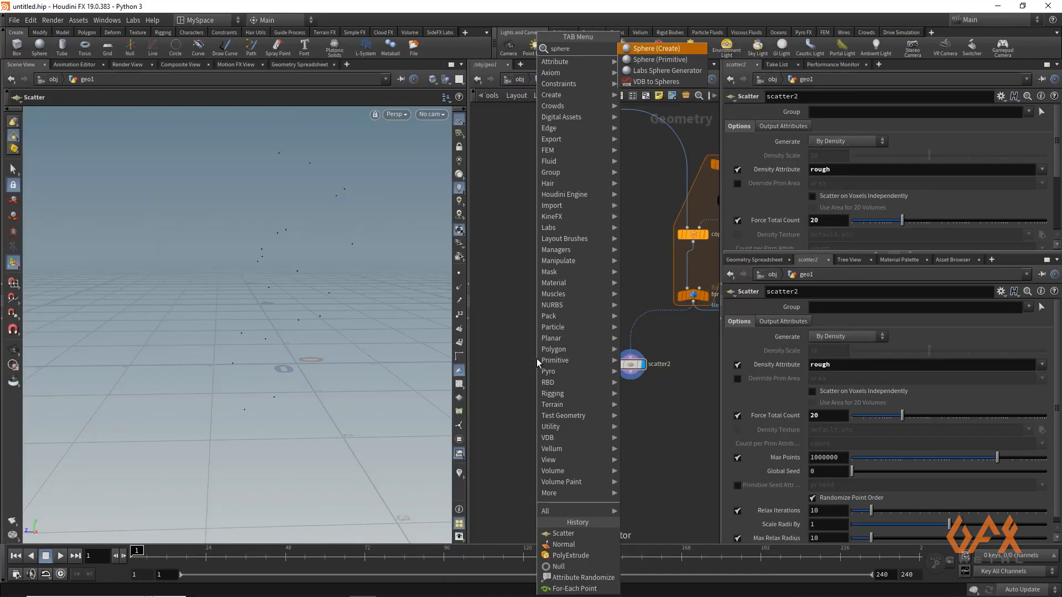
pyautogui.press('Return')
pyautogui.click(553, 362)
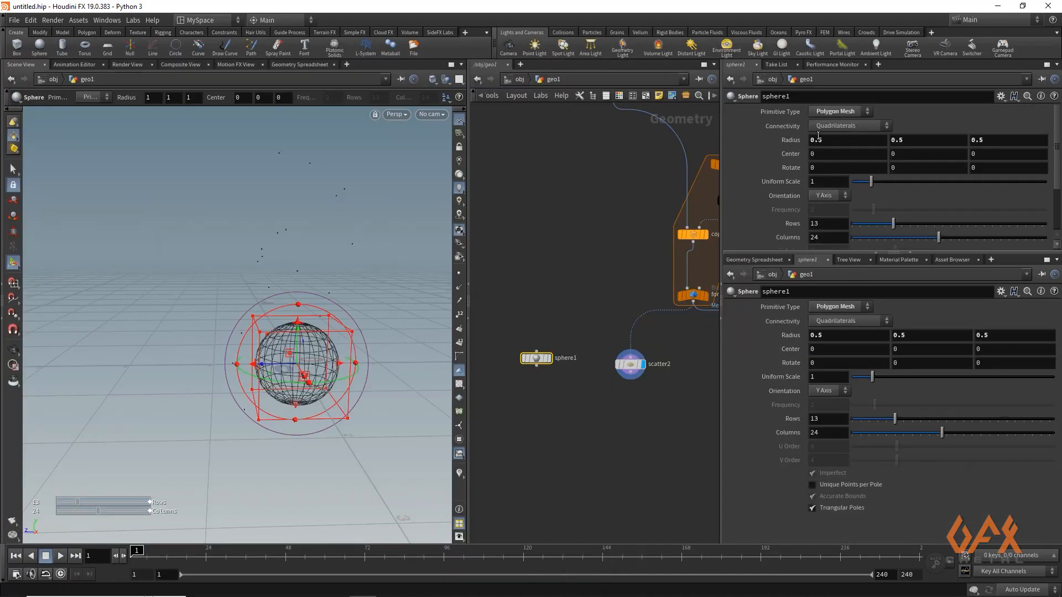
pyautogui.click(837, 111)
pyautogui.click(835, 123)
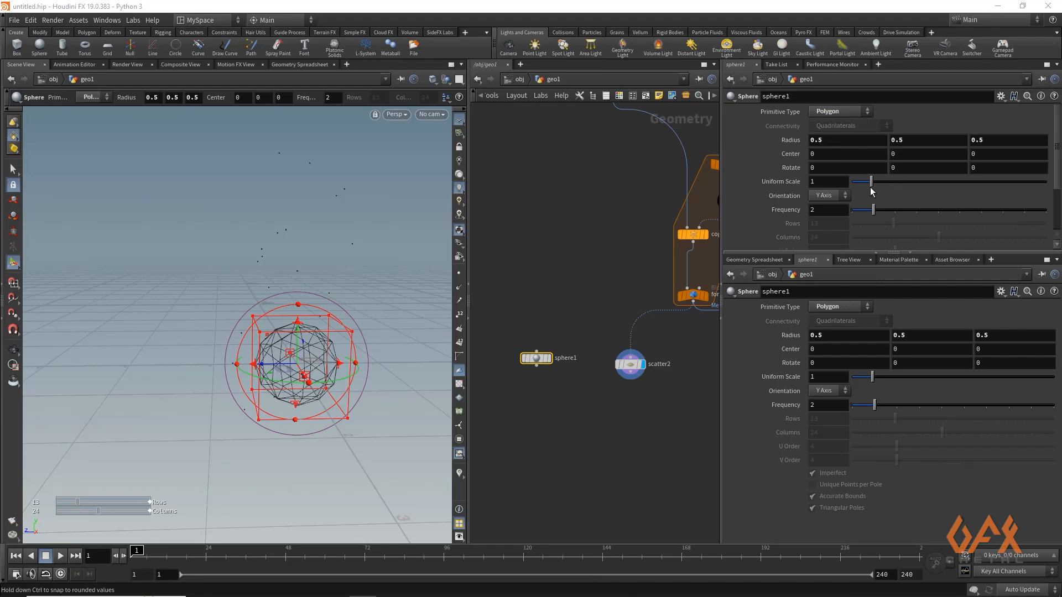
pyautogui.moveTo(870, 187); pyautogui.dragTo(990, 210)
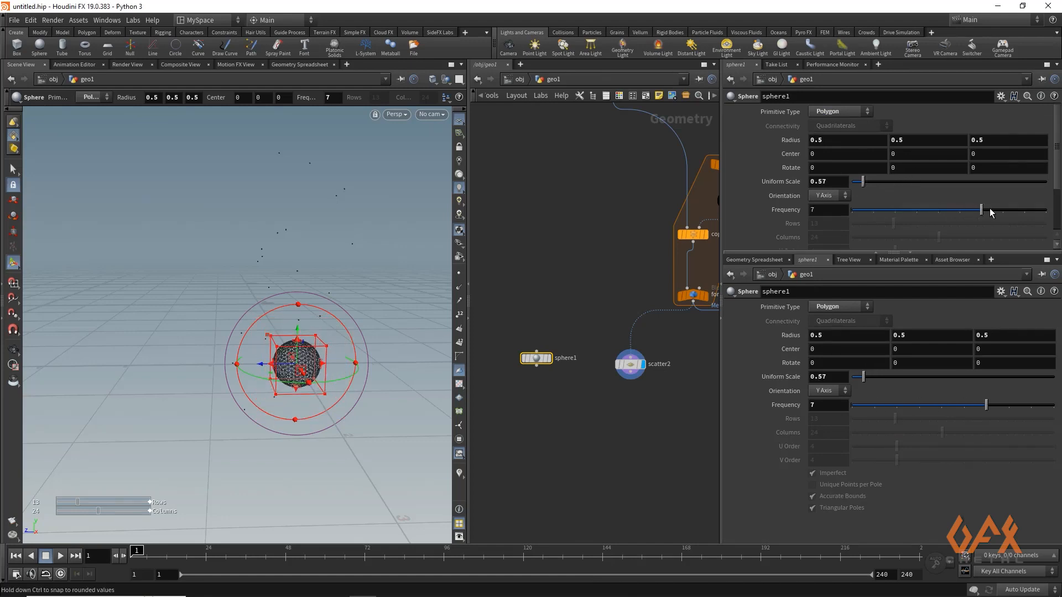
# Append a displayed Mountain node after sphere1 with Amplitude 0.41 and Element Size 1.07.
pyautogui.press('Tab')
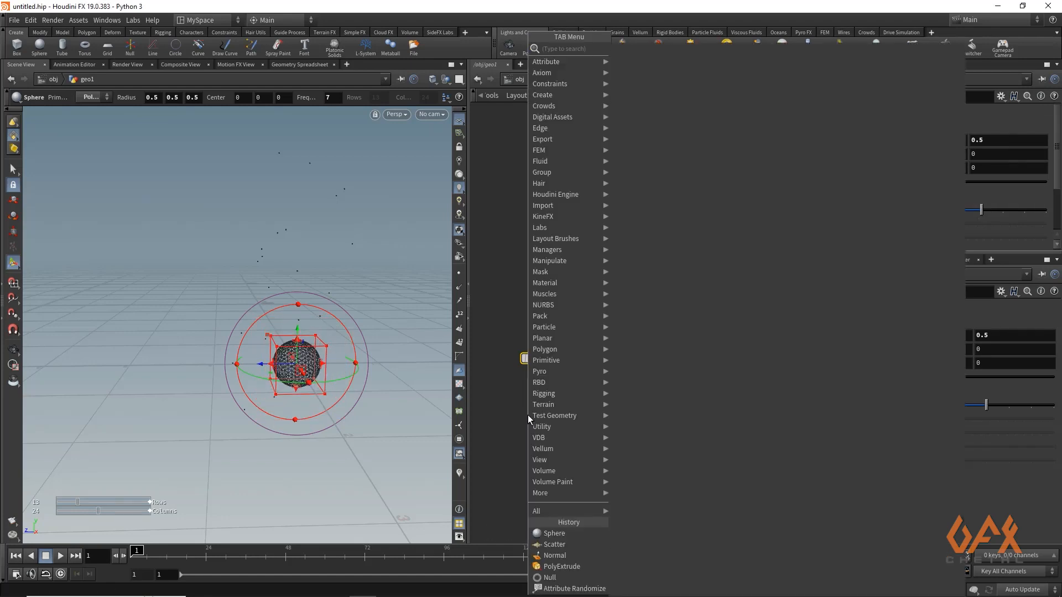
pyautogui.write('mounta')
pyautogui.press('Escape')
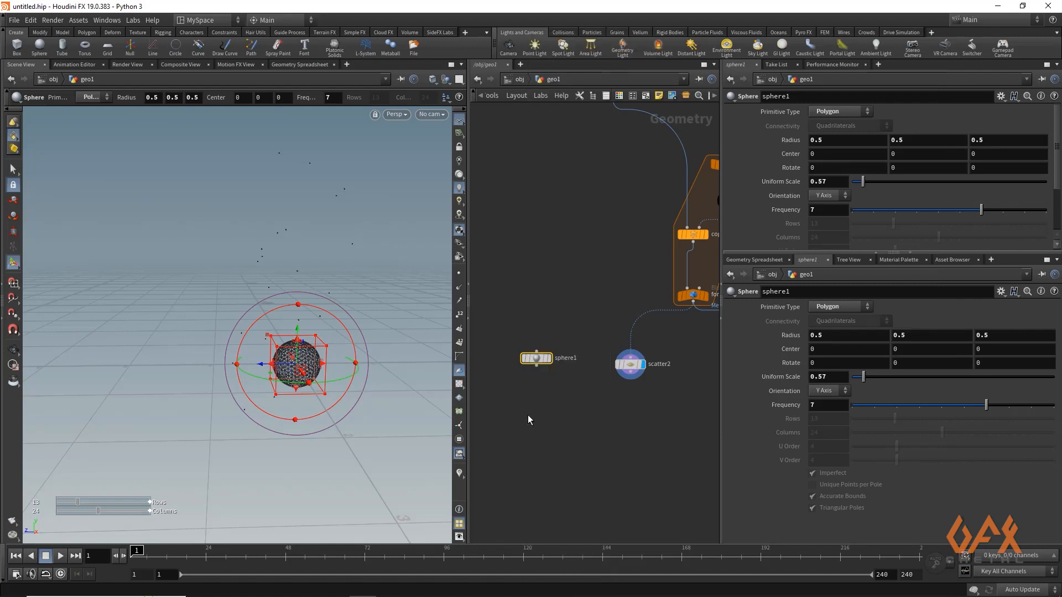
pyautogui.click(535, 412)
pyautogui.moveTo(861, 260); pyautogui.dragTo(860, 260)
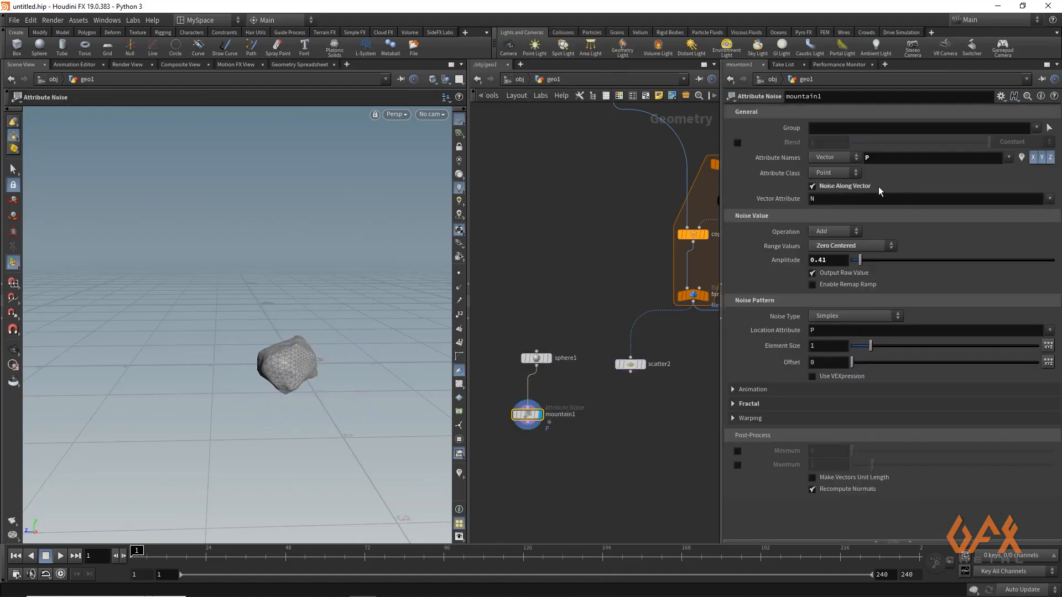
pyautogui.moveTo(873, 350); pyautogui.dragTo(872, 350)
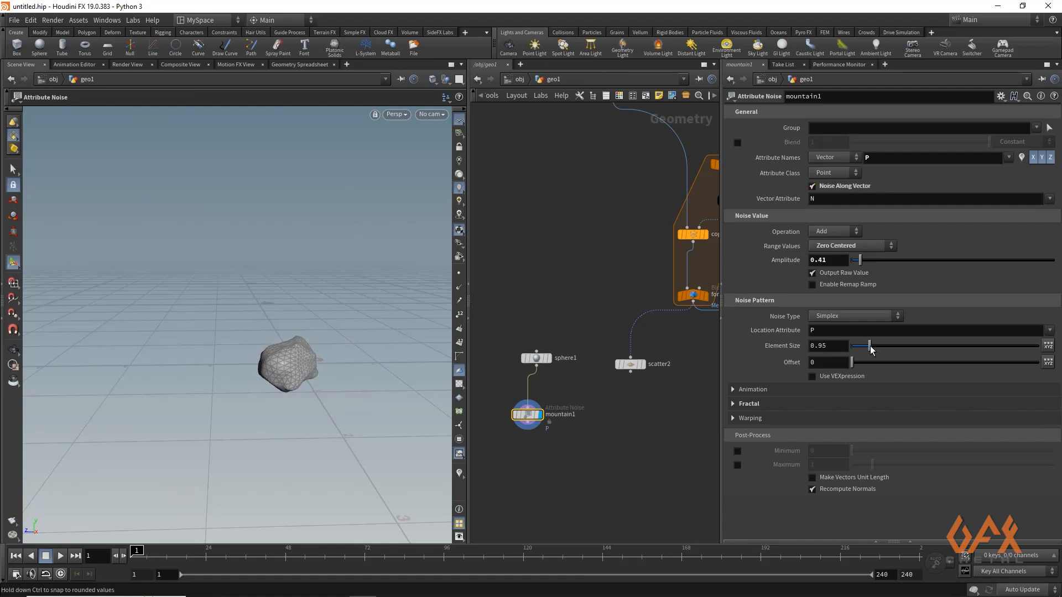
# Append an Attribute Randomize node below scatter2.
pyautogui.moveTo(522, 441); pyautogui.dragTo(516, 390, button='middle')
pyautogui.scroll(2, 517, 389)
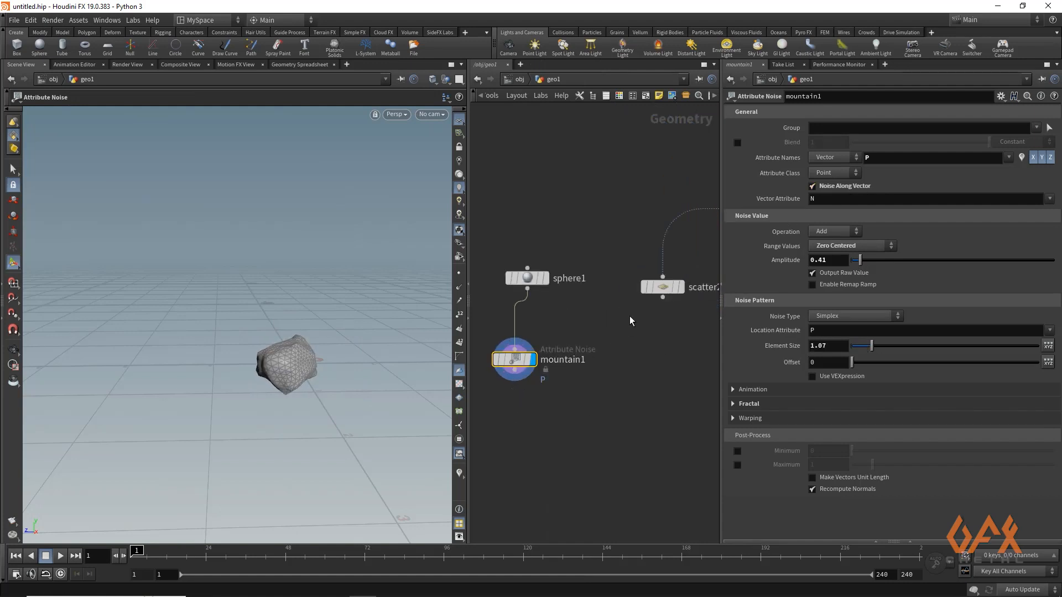
pyautogui.moveTo(612, 308); pyautogui.dragTo(531, 291, button='middle')
pyautogui.click(581, 282)
pyautogui.press('Tab')
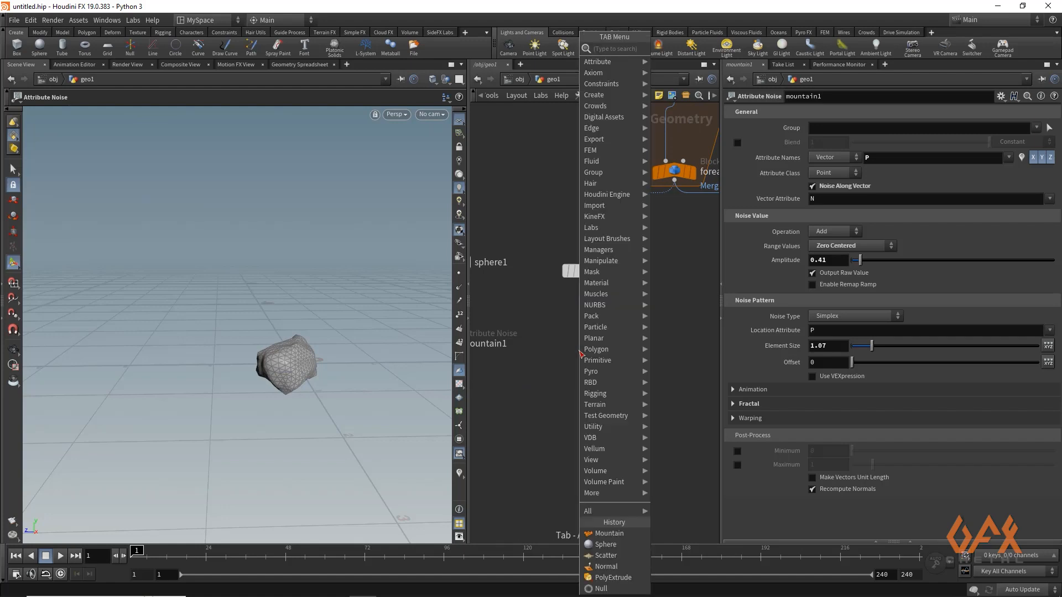
pyautogui.write('attrand')
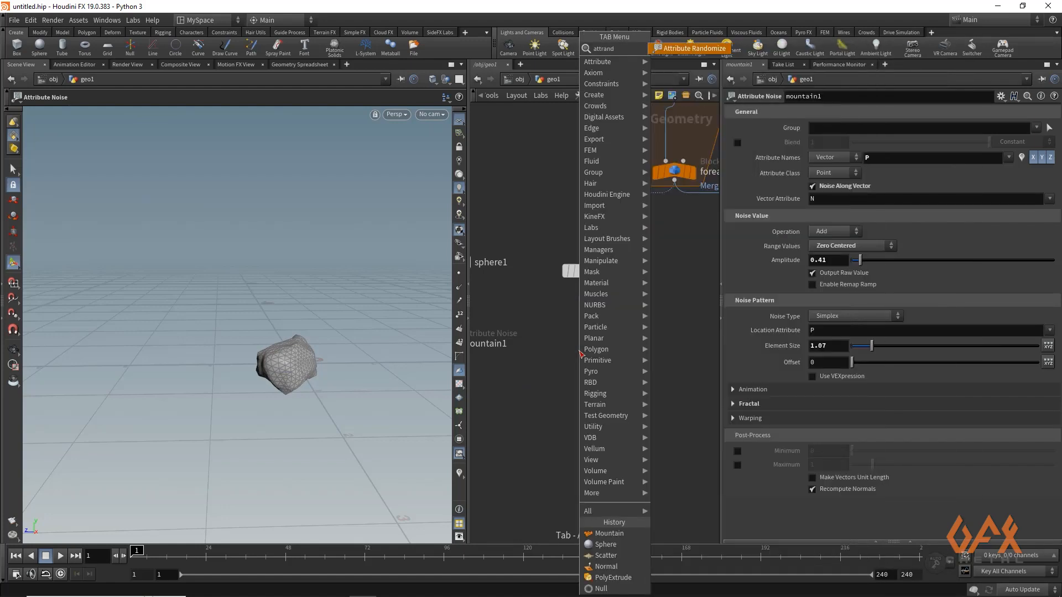
pyautogui.press('Return')
pyautogui.click(580, 354)
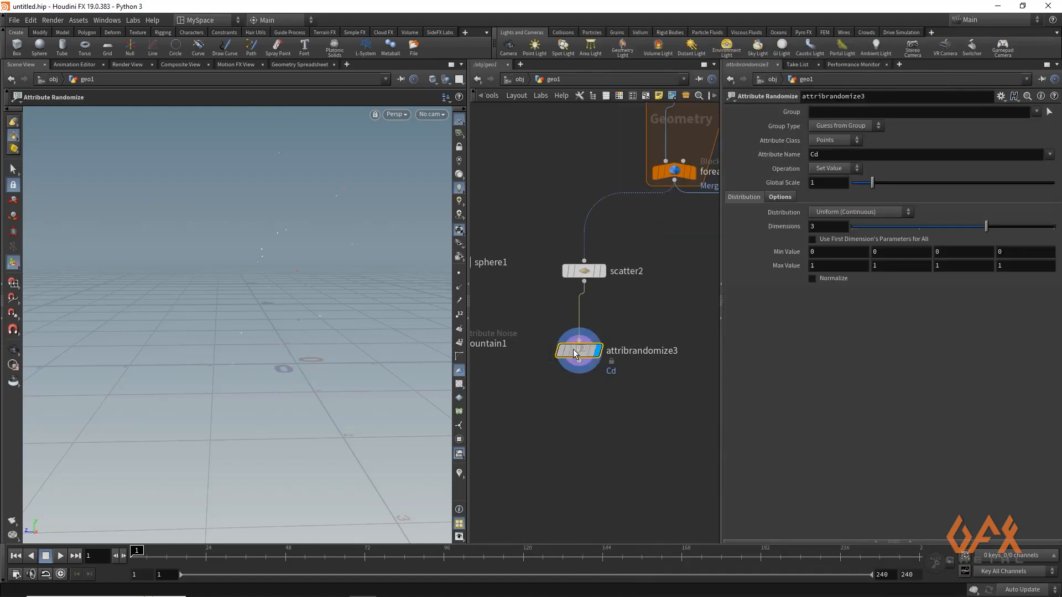
# Make attribrandomize3 randomize pscale with Dimensions 1 and a Min Value of 0.2.
pyautogui.click(823, 155)
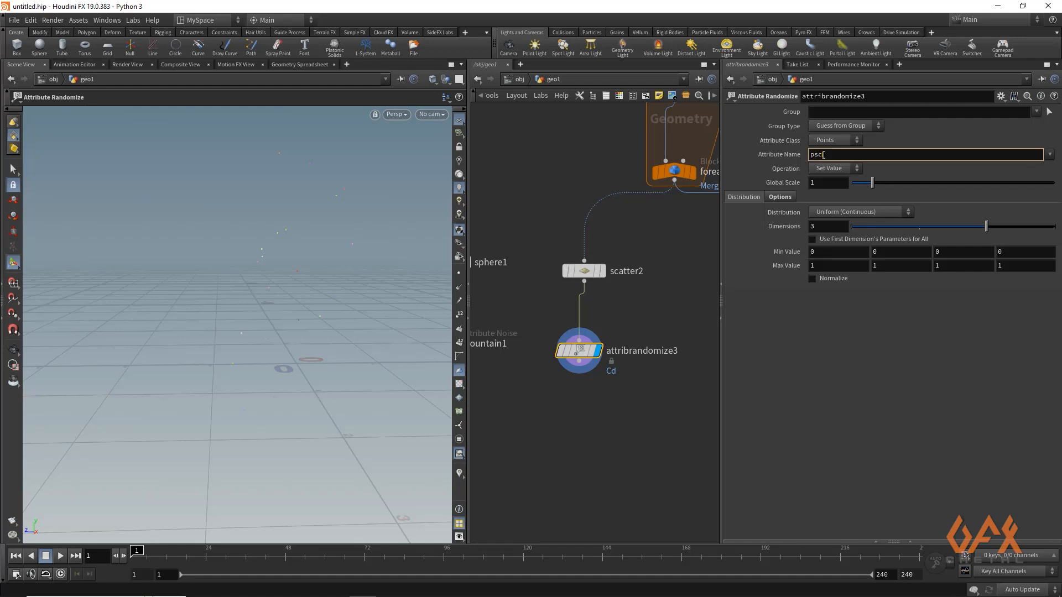
pyautogui.click(833, 227)
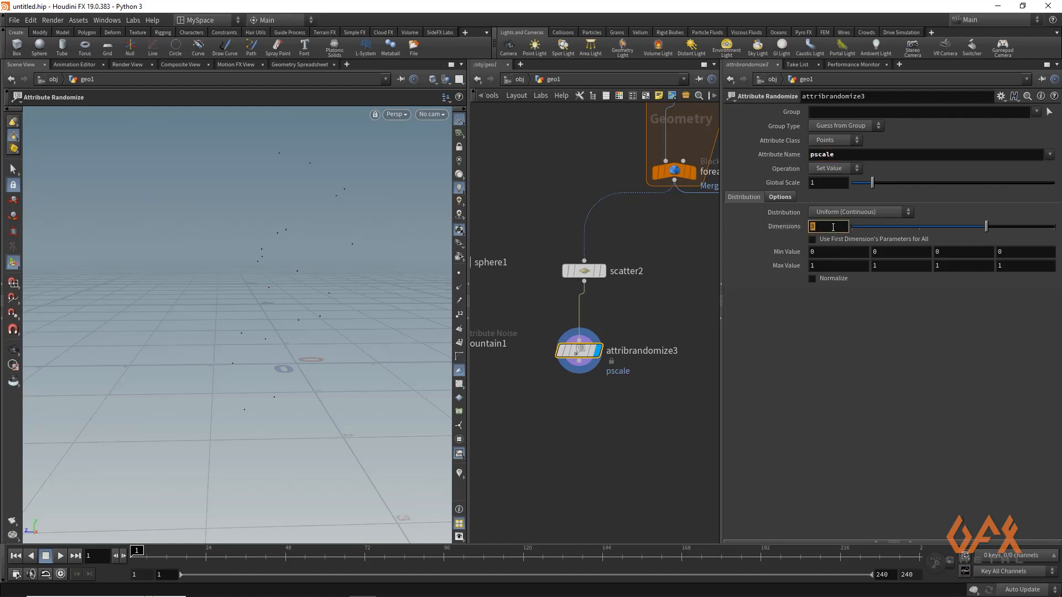
pyautogui.press('Tab')
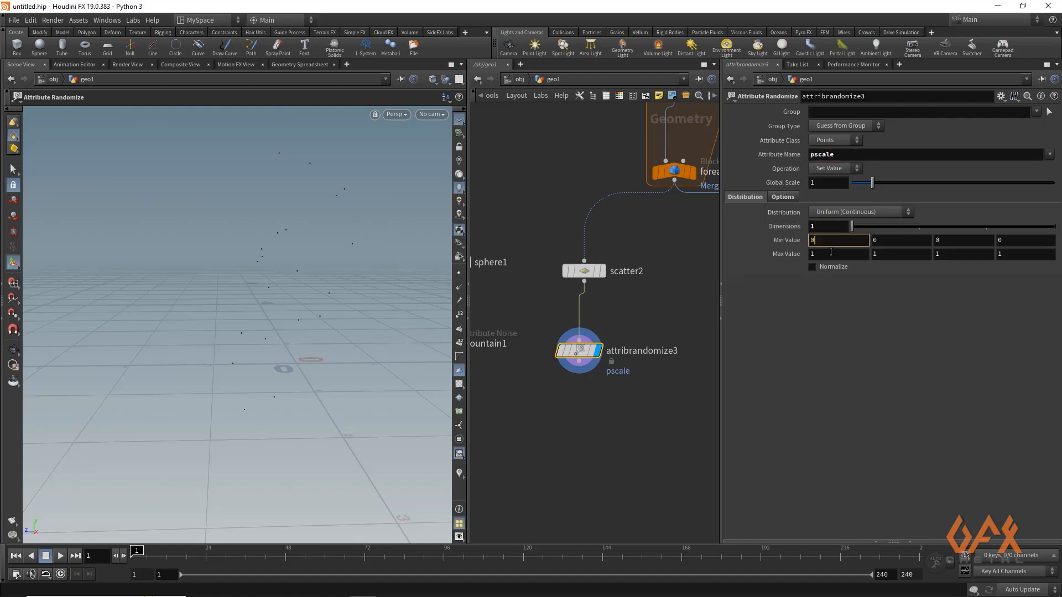
pyautogui.write('0.2')
# Append a second Attribute Randomize node after attribrandomize3 for attribute N, with the first three Min Values at -1.
pyautogui.click(579, 369)
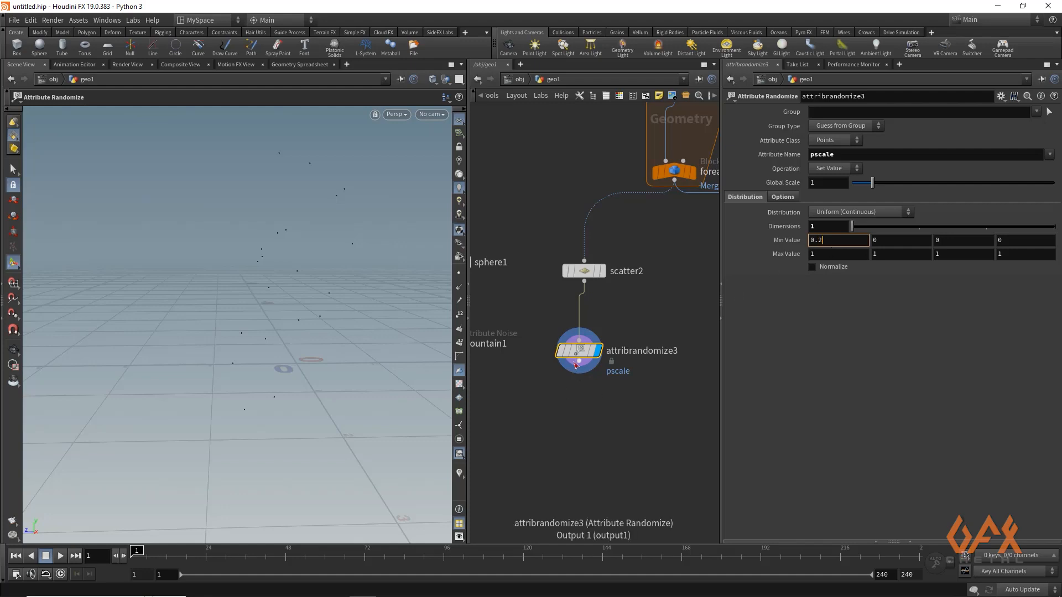
pyautogui.press('Tab')
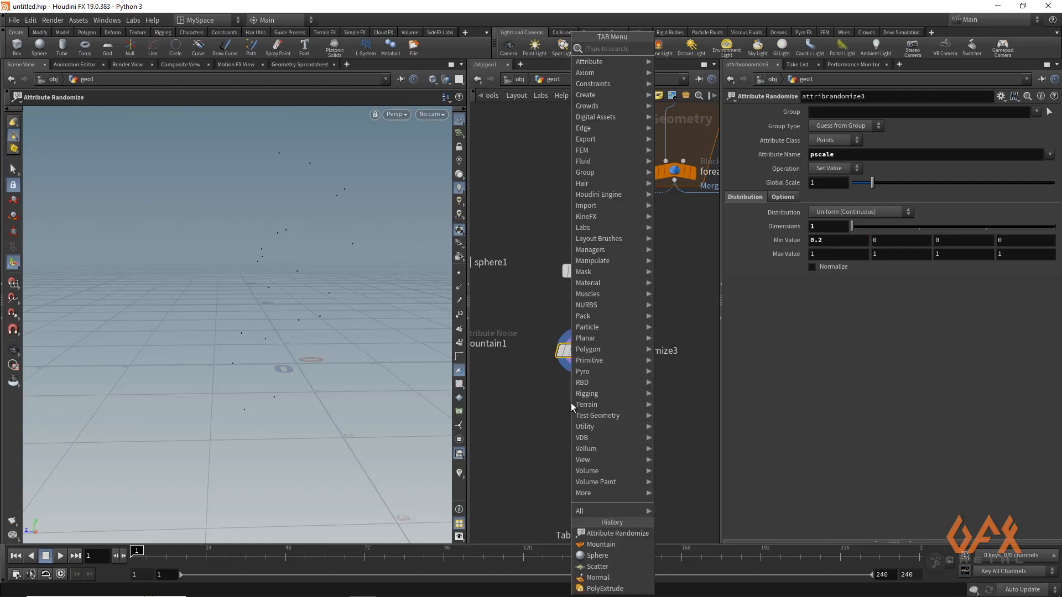
pyautogui.write('attran')
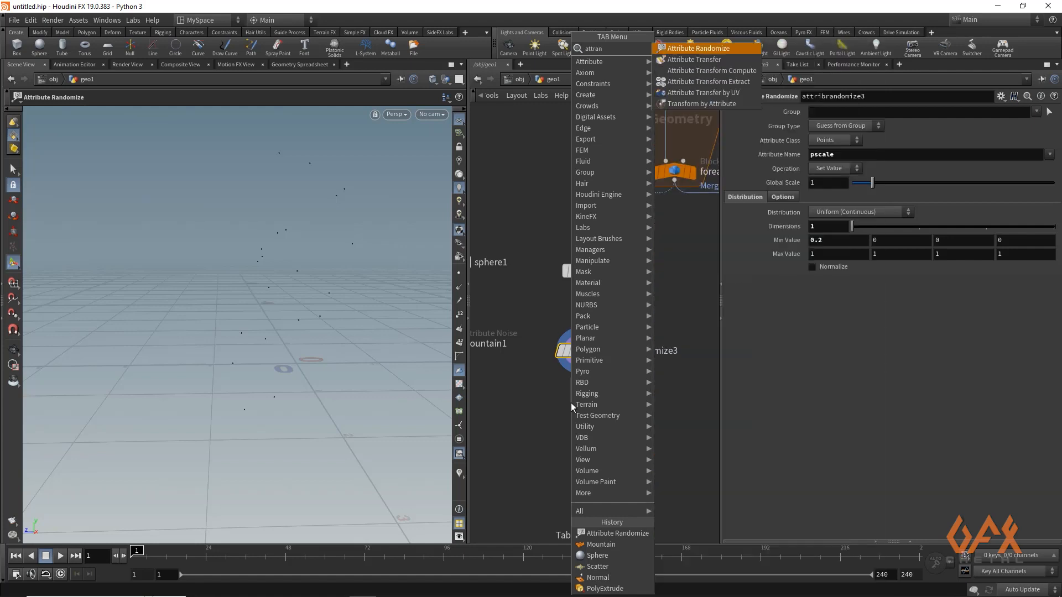
pyautogui.press('Return')
pyautogui.click(571, 403)
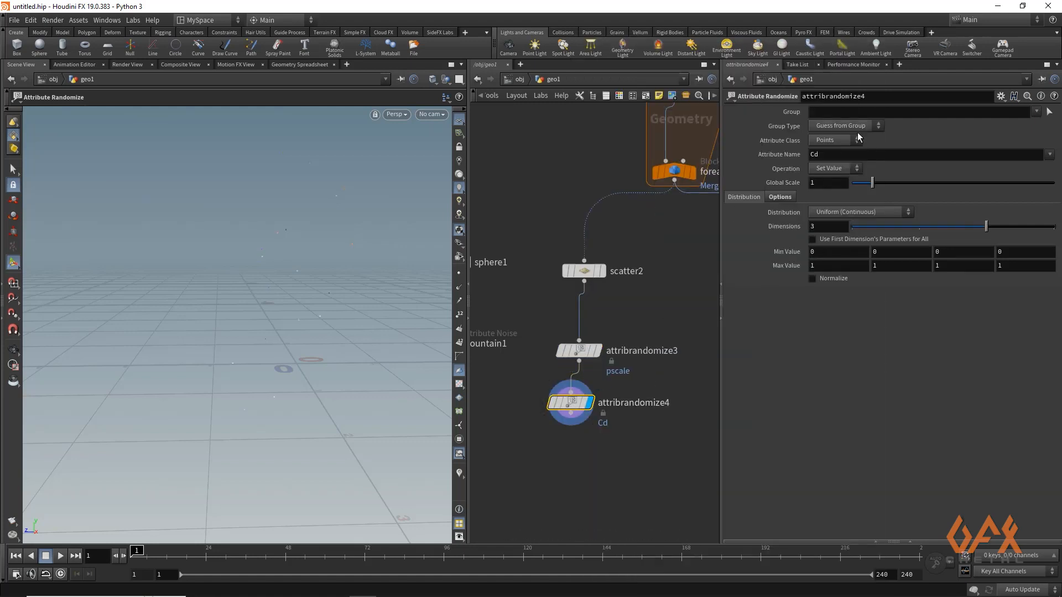
pyautogui.doubleClick(837, 153)
pyautogui.write('N')
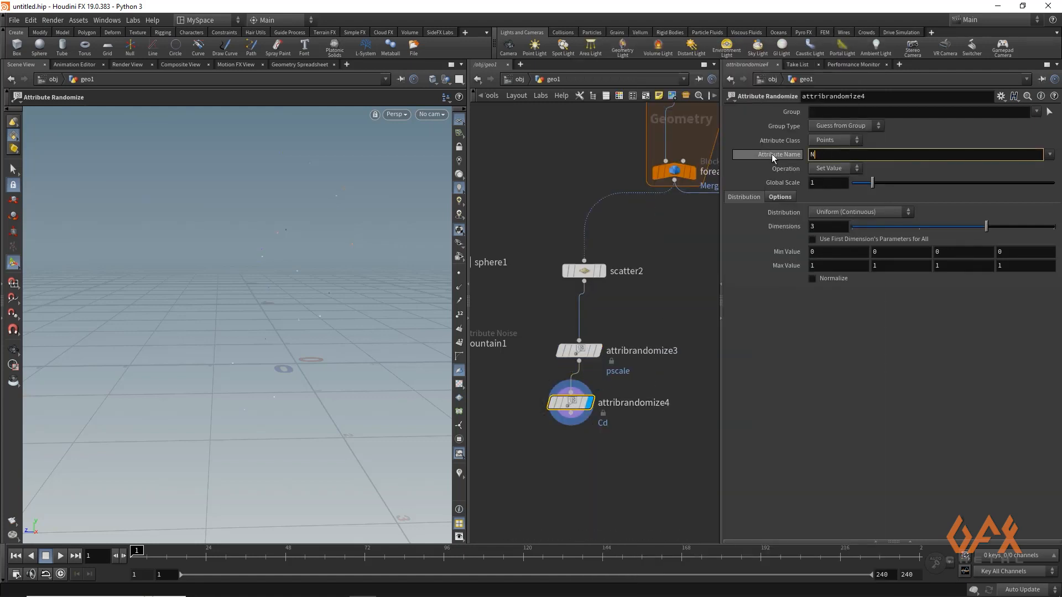
pyautogui.click(816, 252)
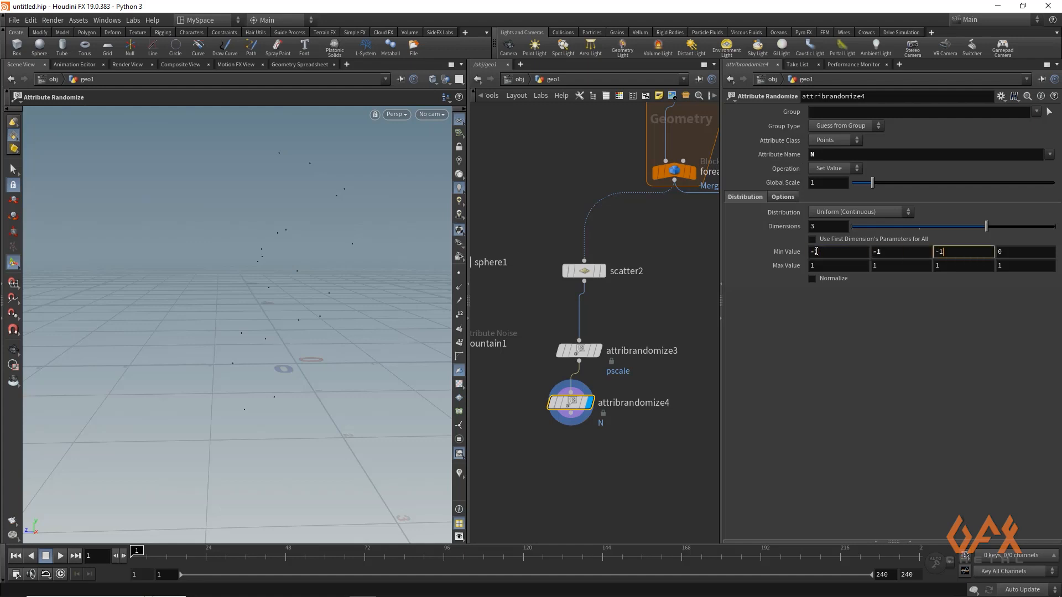
# Add a Copy to Points node below mountain1 and attribrandomize4.
pyautogui.click(548, 441)
pyautogui.moveTo(544, 439); pyautogui.dragTo(592, 407, button='middle')
pyautogui.scroll(-1, 589, 408)
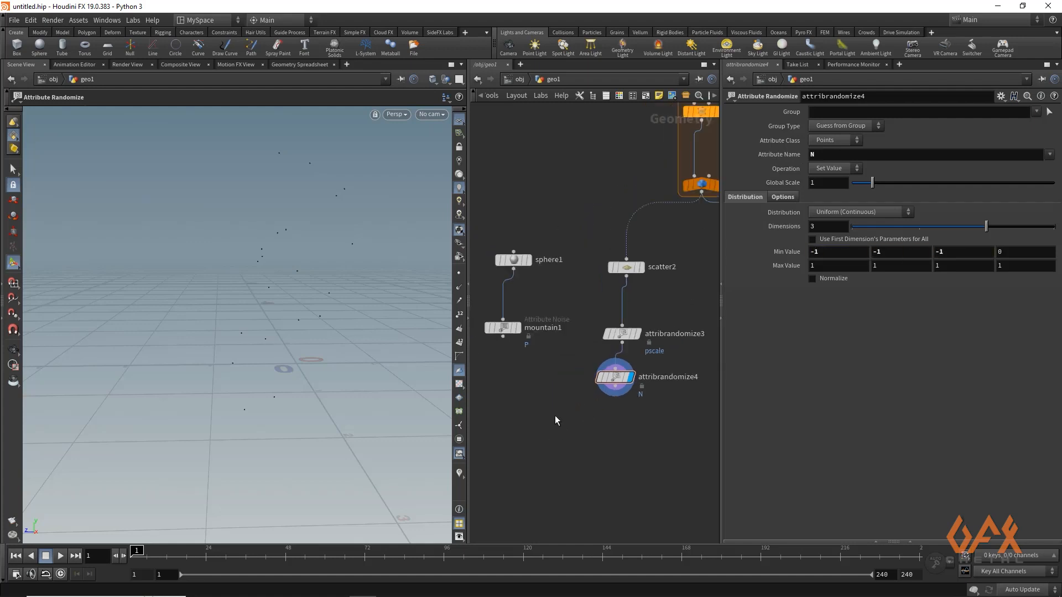
pyautogui.press('Tab')
pyautogui.write('co')
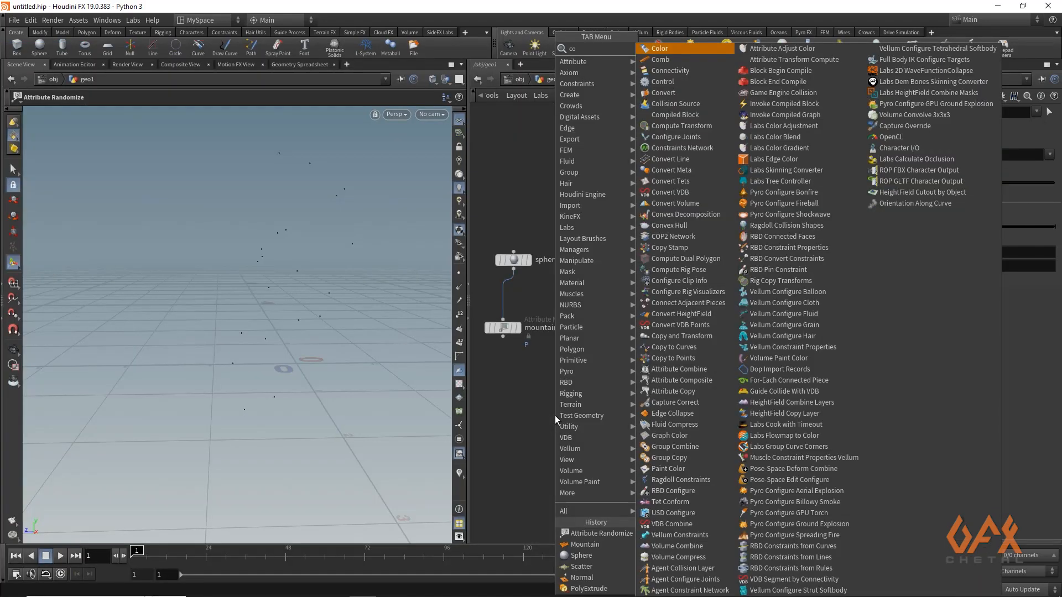
pyautogui.write('py')
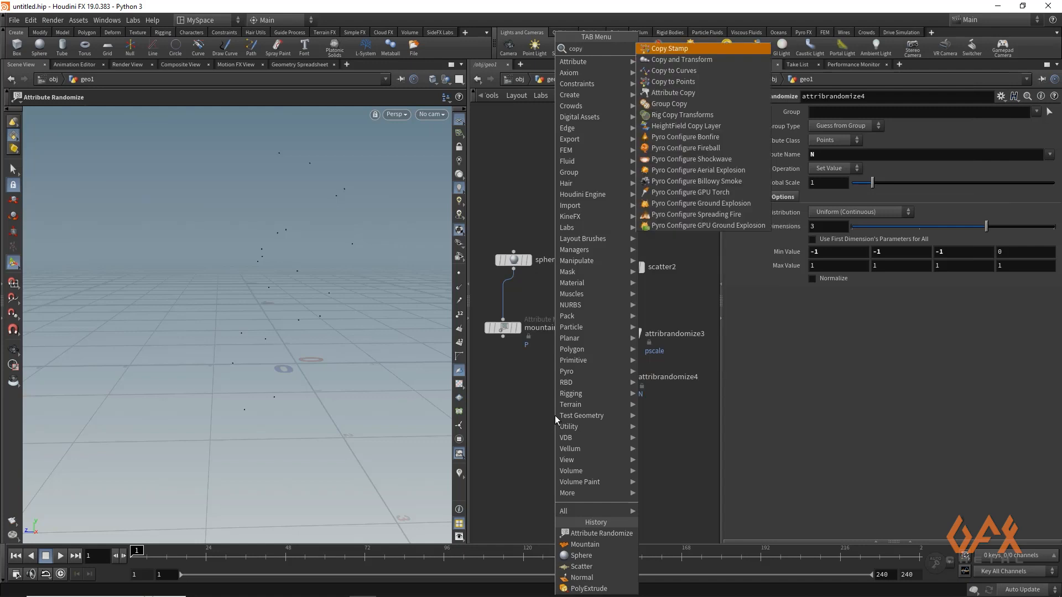
pyautogui.write('topo')
pyautogui.press('Return')
pyautogui.click(555, 416)
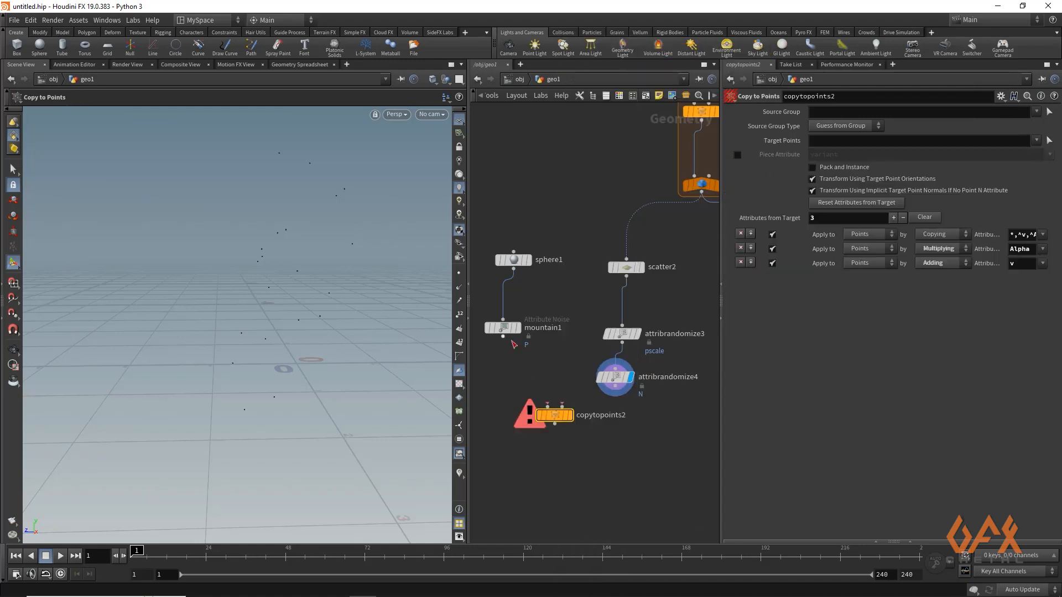
# Wire mountain1 as the source and attribrandomize4 as the target points of copytopoints2, and display the copies.
pyautogui.moveTo(503, 337); pyautogui.dragTo(547, 406)
pyautogui.click(562, 407)
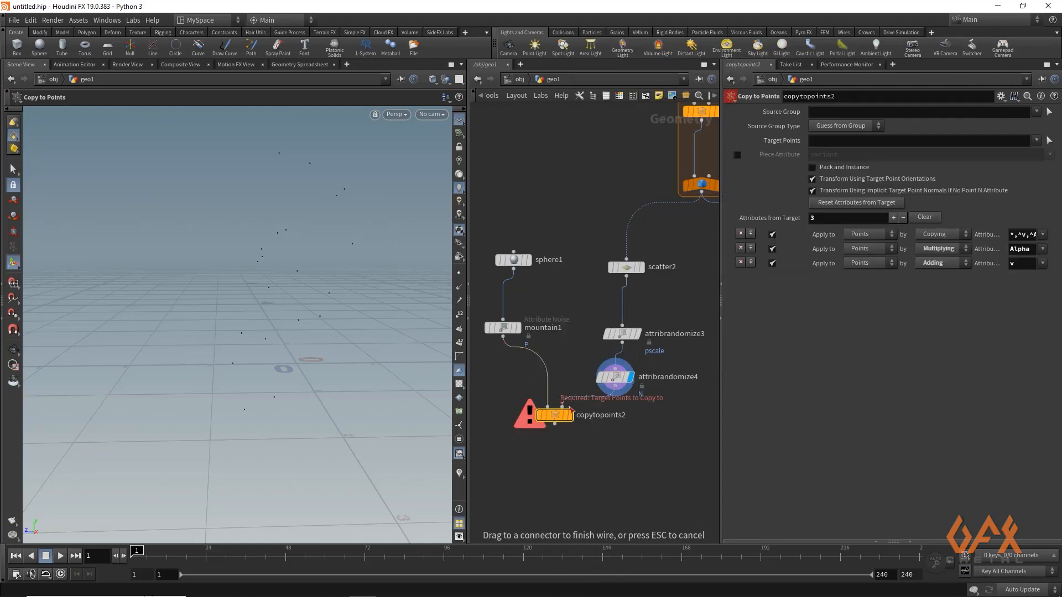
pyautogui.click(570, 409)
pyautogui.click(570, 416)
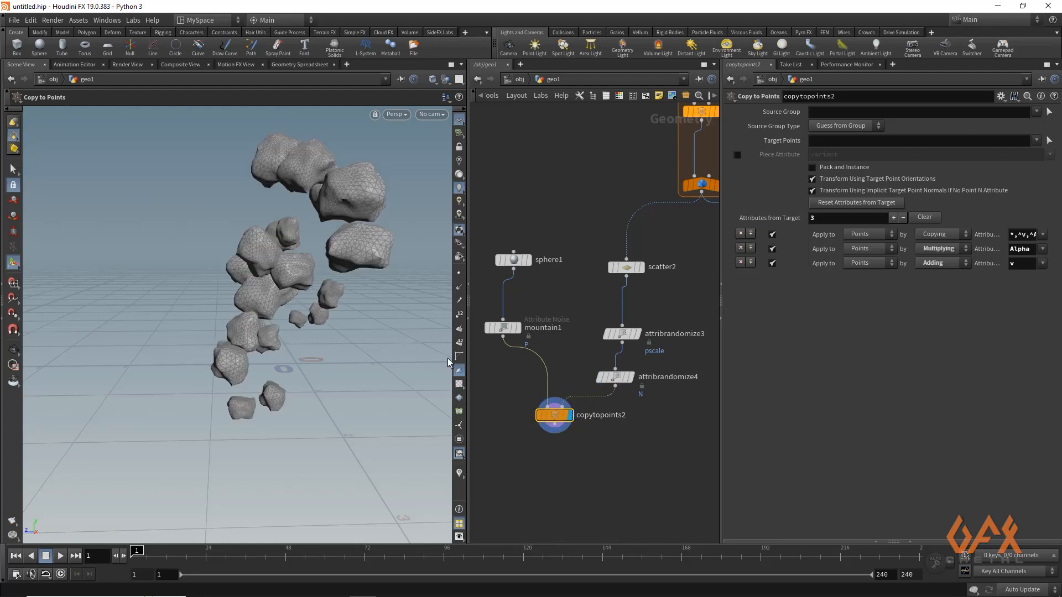
pyautogui.press('Escape')
pyautogui.moveTo(298, 237)
pyautogui.mouseDown()
pyautogui.moveTo(382, 275)
pyautogui.moveTo(334, 271)
pyautogui.mouseUp()
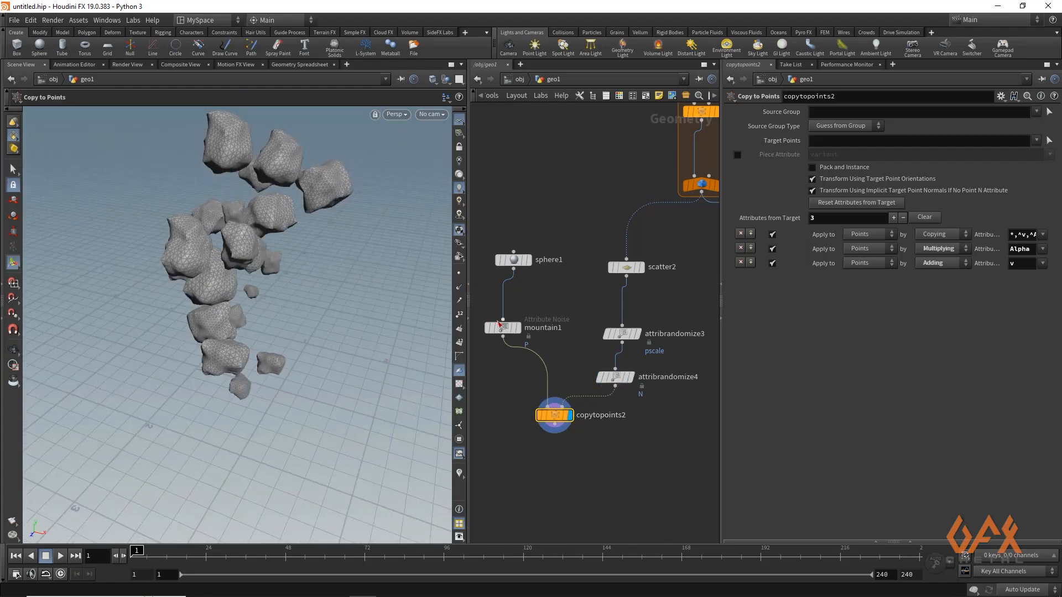
# Set sphere1's Uniform Scale to 0.52 and insert a Transform node after mountain1 with Uniform Scale 0.47.
pyautogui.click(515, 260)
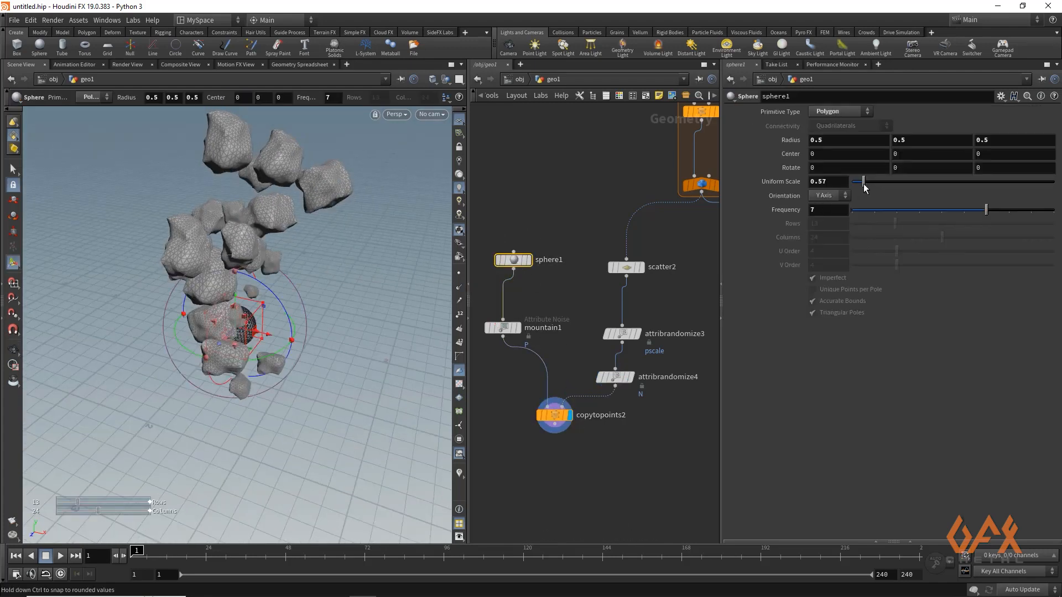
pyautogui.moveTo(865, 188); pyautogui.dragTo(862, 185)
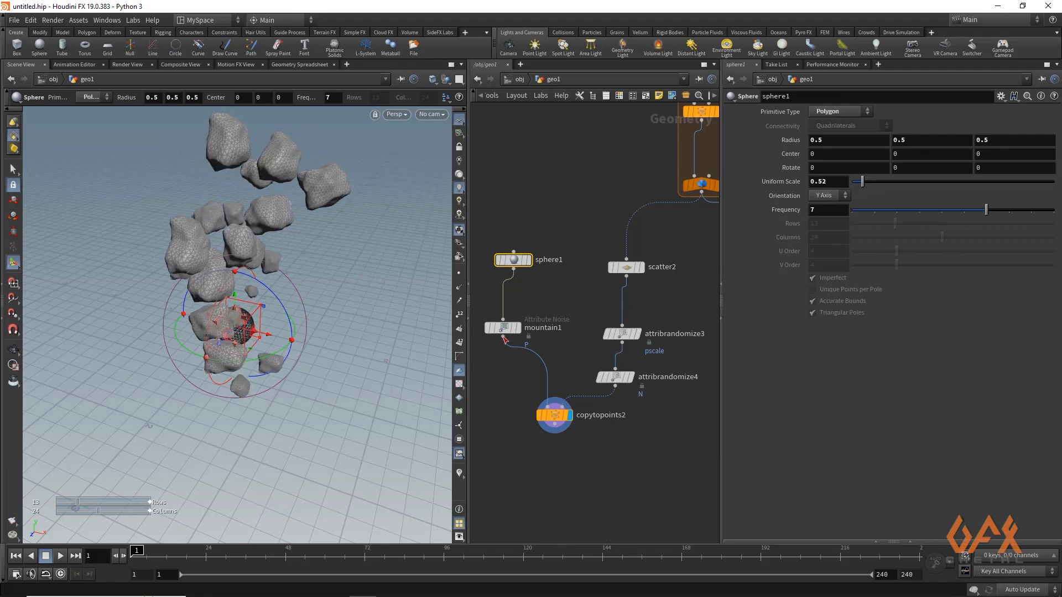
pyautogui.press('Tab')
pyautogui.write('trans')
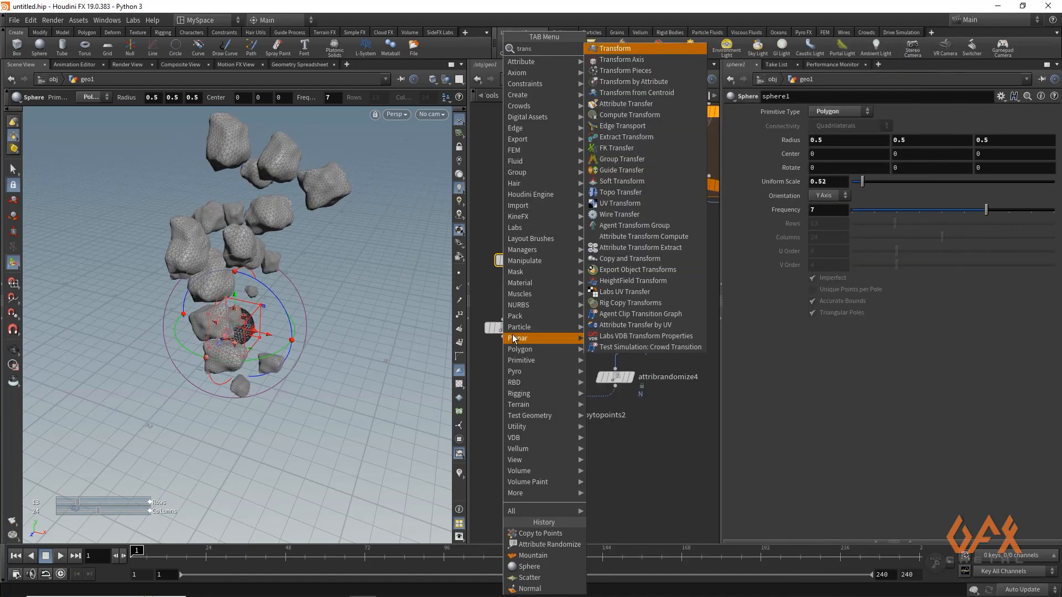
pyautogui.press('Return')
pyautogui.click(509, 363)
pyautogui.moveTo(871, 215); pyautogui.dragTo(862, 216)
# Display the normal1 node and move it slightly lower beneath merge1.
pyautogui.moveTo(672, 444); pyautogui.dragTo(522, 393, button='middle')
pyautogui.scroll(-3, 522, 392)
pyautogui.scroll(2, 645, 331)
pyautogui.click(637, 330)
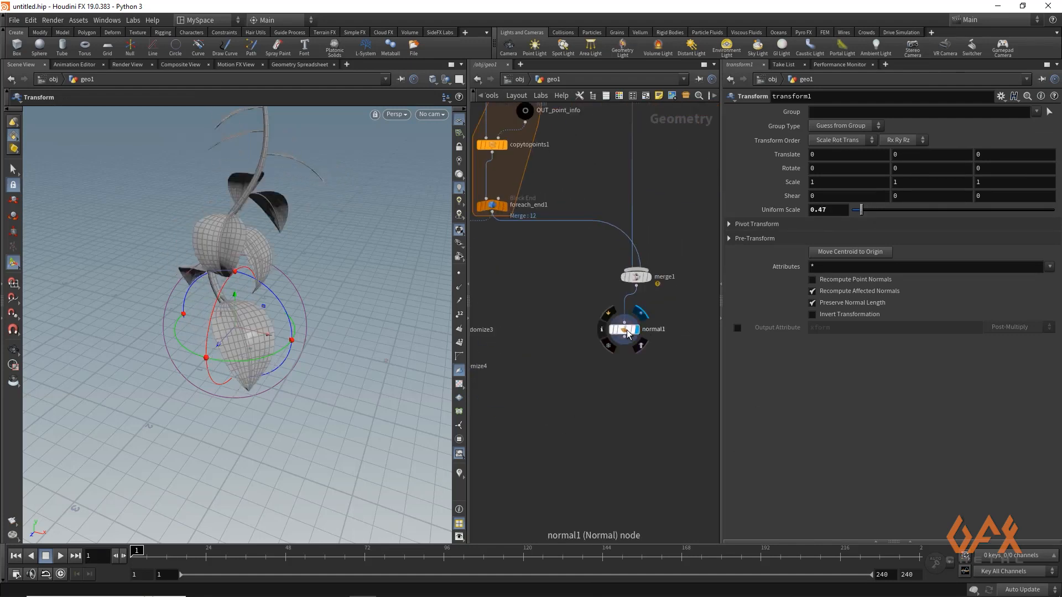
pyautogui.moveTo(626, 330); pyautogui.dragTo(626, 353)
# Add a displayed Boolean node with normal1 wired to its first input and copytopoints2 to its second.
pyautogui.moveTo(574, 447); pyautogui.dragTo(645, 409, button='middle')
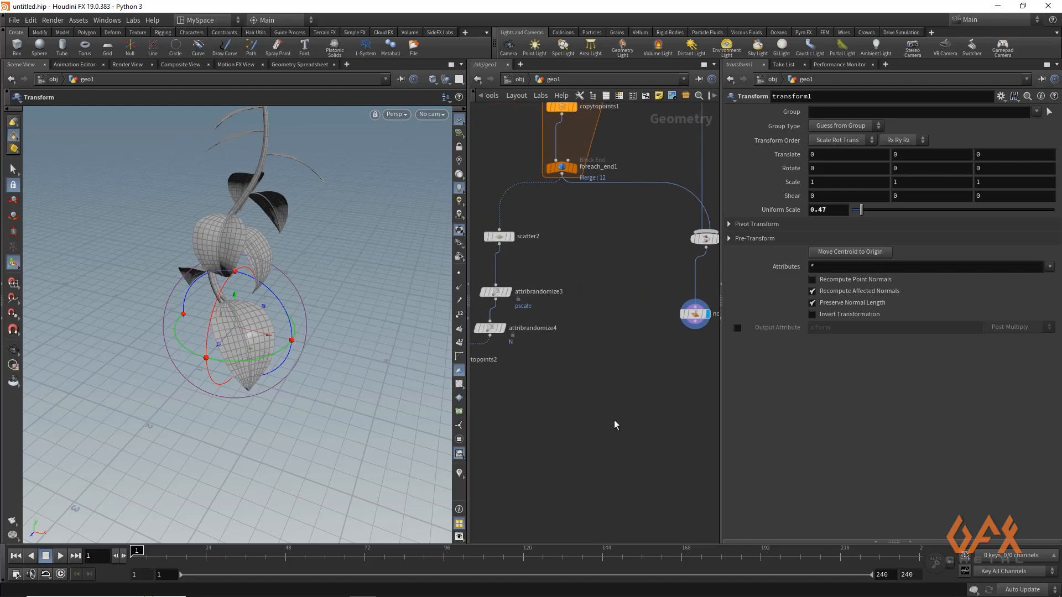
pyautogui.press('Tab')
pyautogui.write('boo')
pyautogui.press('Return')
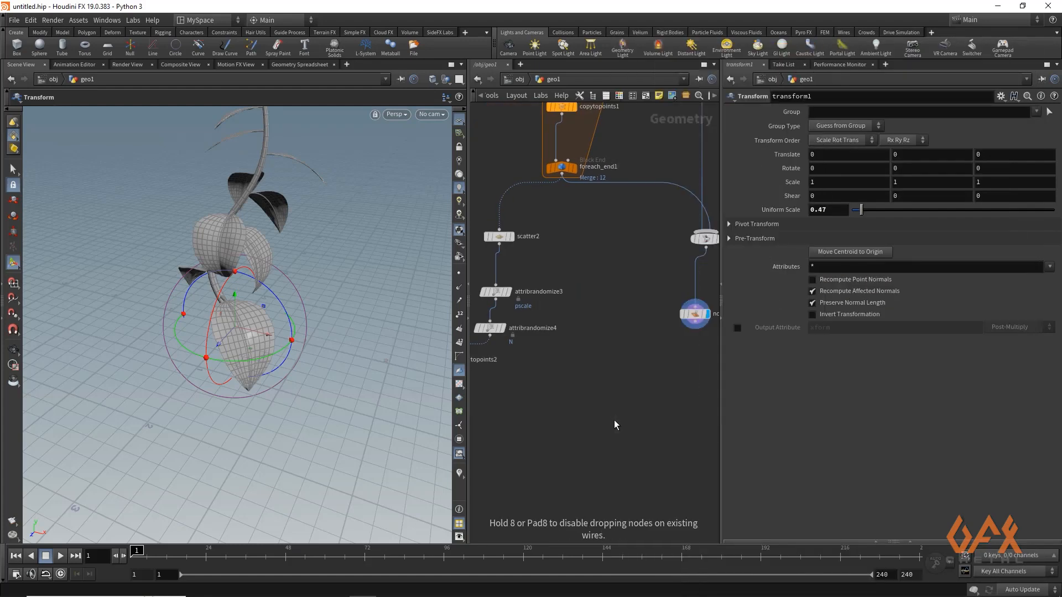
pyautogui.click(614, 420)
pyautogui.moveTo(694, 325); pyautogui.dragTo(608, 412)
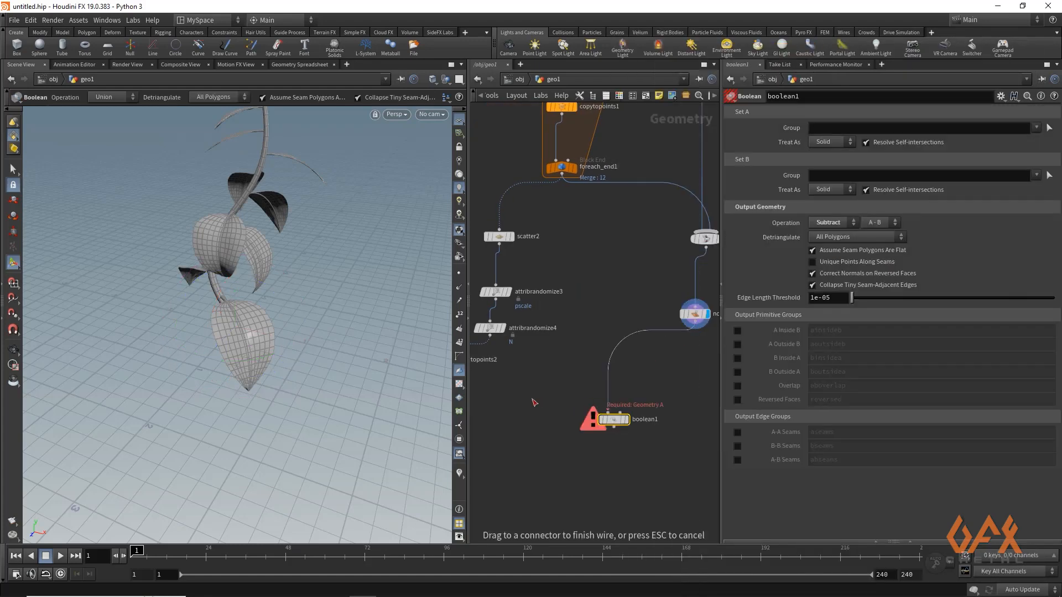
pyautogui.moveTo(532, 399); pyautogui.dragTo(614, 369, button='middle')
pyautogui.moveTo(522, 336); pyautogui.dragTo(684, 382)
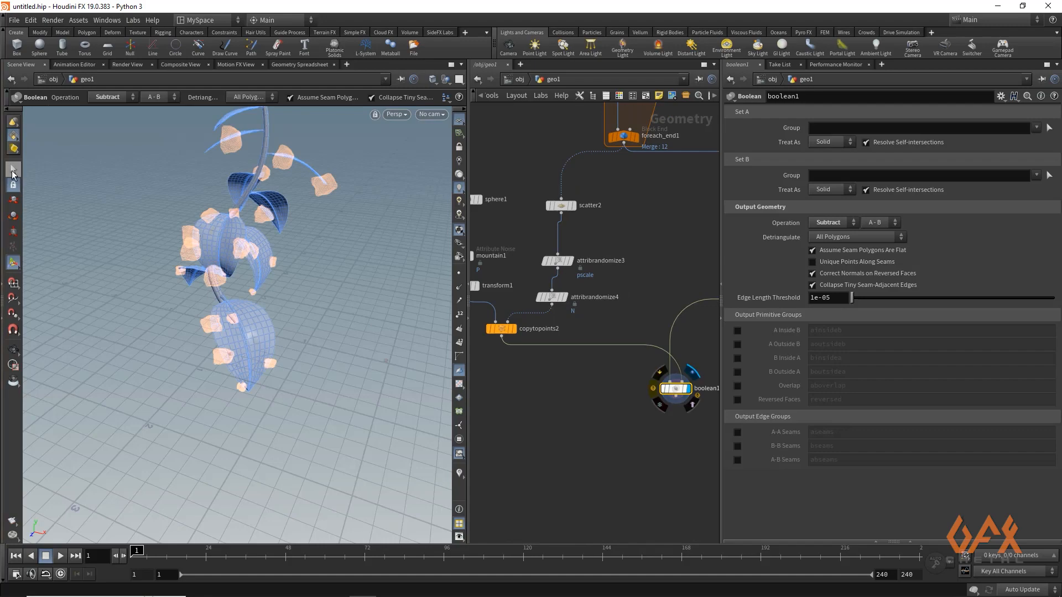
# Examine the plant from several angles to check the cuts made in the leaves.
pyautogui.press('Escape')
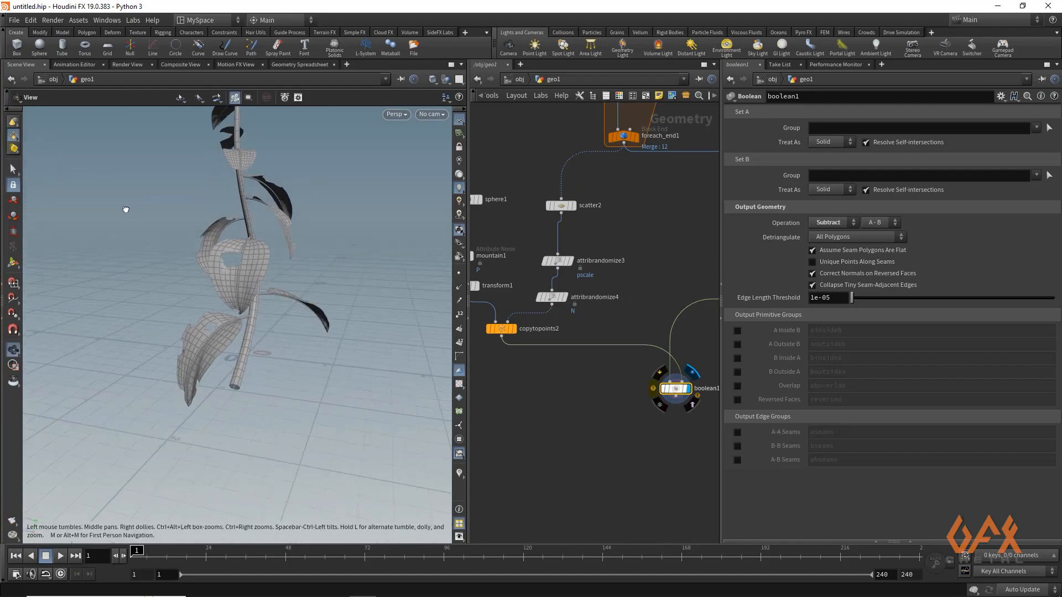
pyautogui.moveTo(382, 211); pyautogui.dragTo(617, 238)
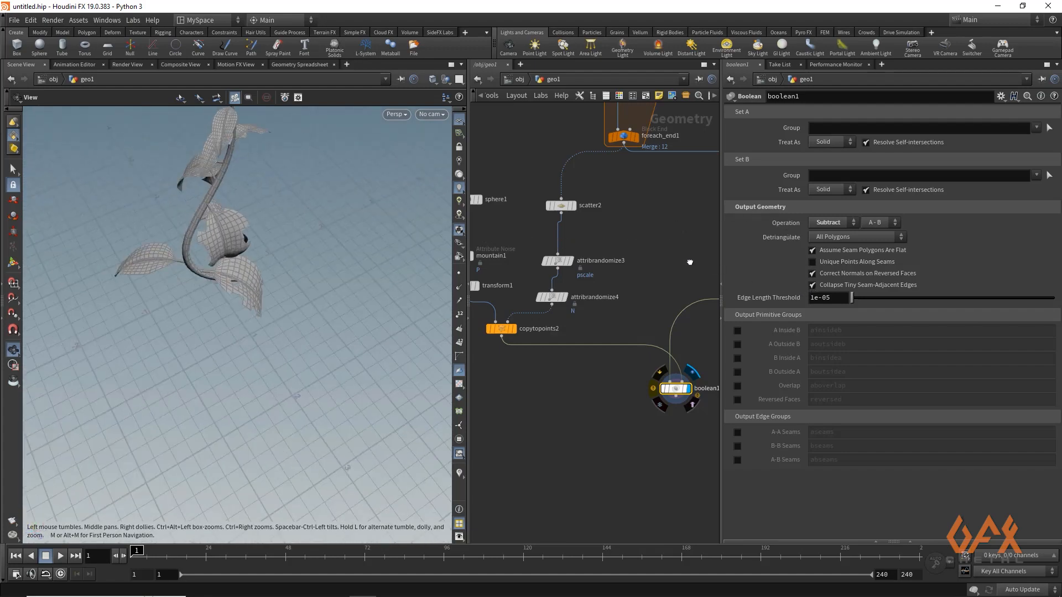
pyautogui.moveTo(356, 215); pyautogui.dragTo(230, 253)
pyautogui.moveTo(230, 253); pyautogui.dragTo(362, 232, button='right')
pyautogui.moveTo(363, 232); pyautogui.dragTo(225, 258)
pyautogui.moveTo(283, 264); pyautogui.dragTo(194, 298, button='right')
pyautogui.moveTo(194, 299); pyautogui.dragTo(209, 311, button='middle')
pyautogui.moveTo(208, 311); pyautogui.dragTo(214, 332)
pyautogui.press('s')
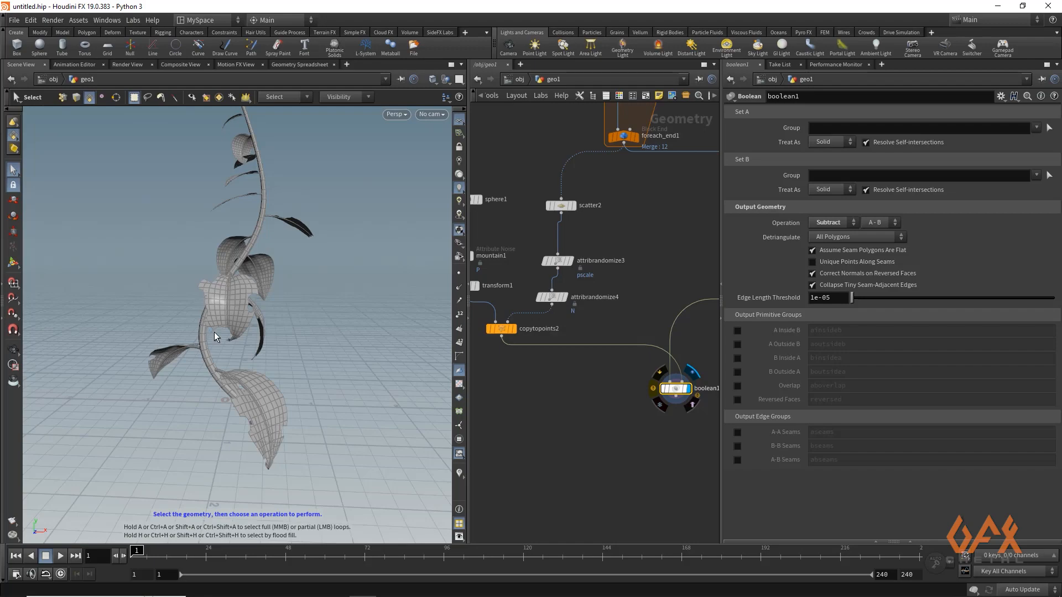